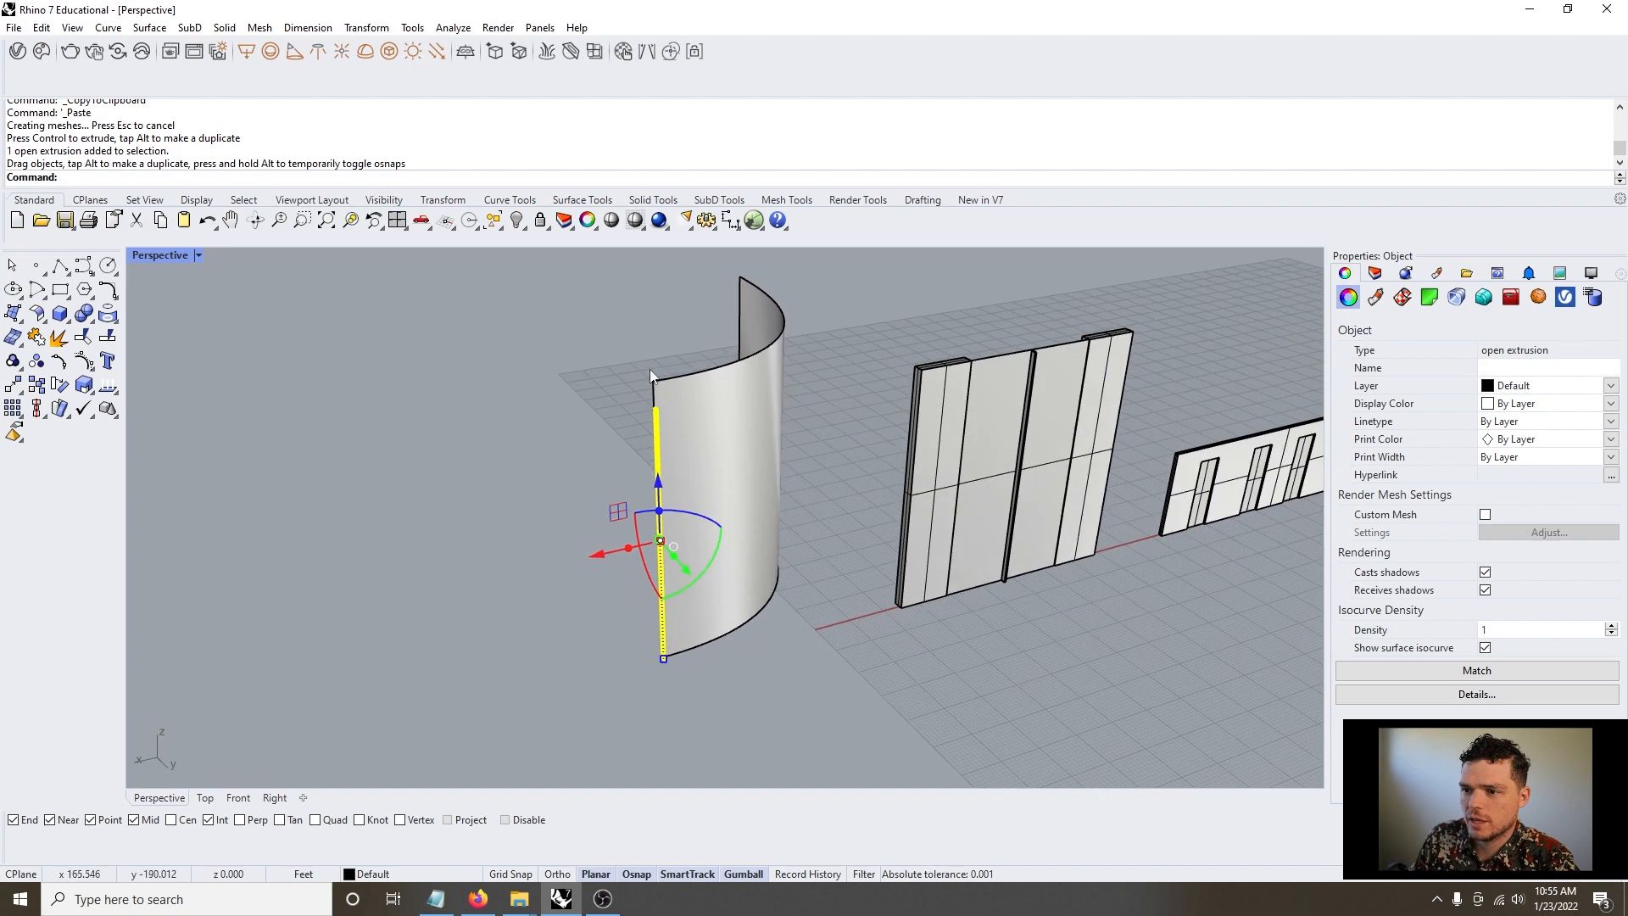
{"action": "right_click_drag", "start_coordinate": [943, 556], "coordinate": [660, 542]}
{"action": "scroll", "coordinate": [614, 402], "scroll_direction": "down", "scroll_amount": 5}
{"action": "left_click", "coordinate": [582, 453]}
{"action": "scroll", "coordinate": [582, 453], "scroll_direction": "down", "scroll_amount": 6}
{"action": "scroll", "coordinate": [618, 709], "scroll_direction": "up", "scroll_amount": 5}
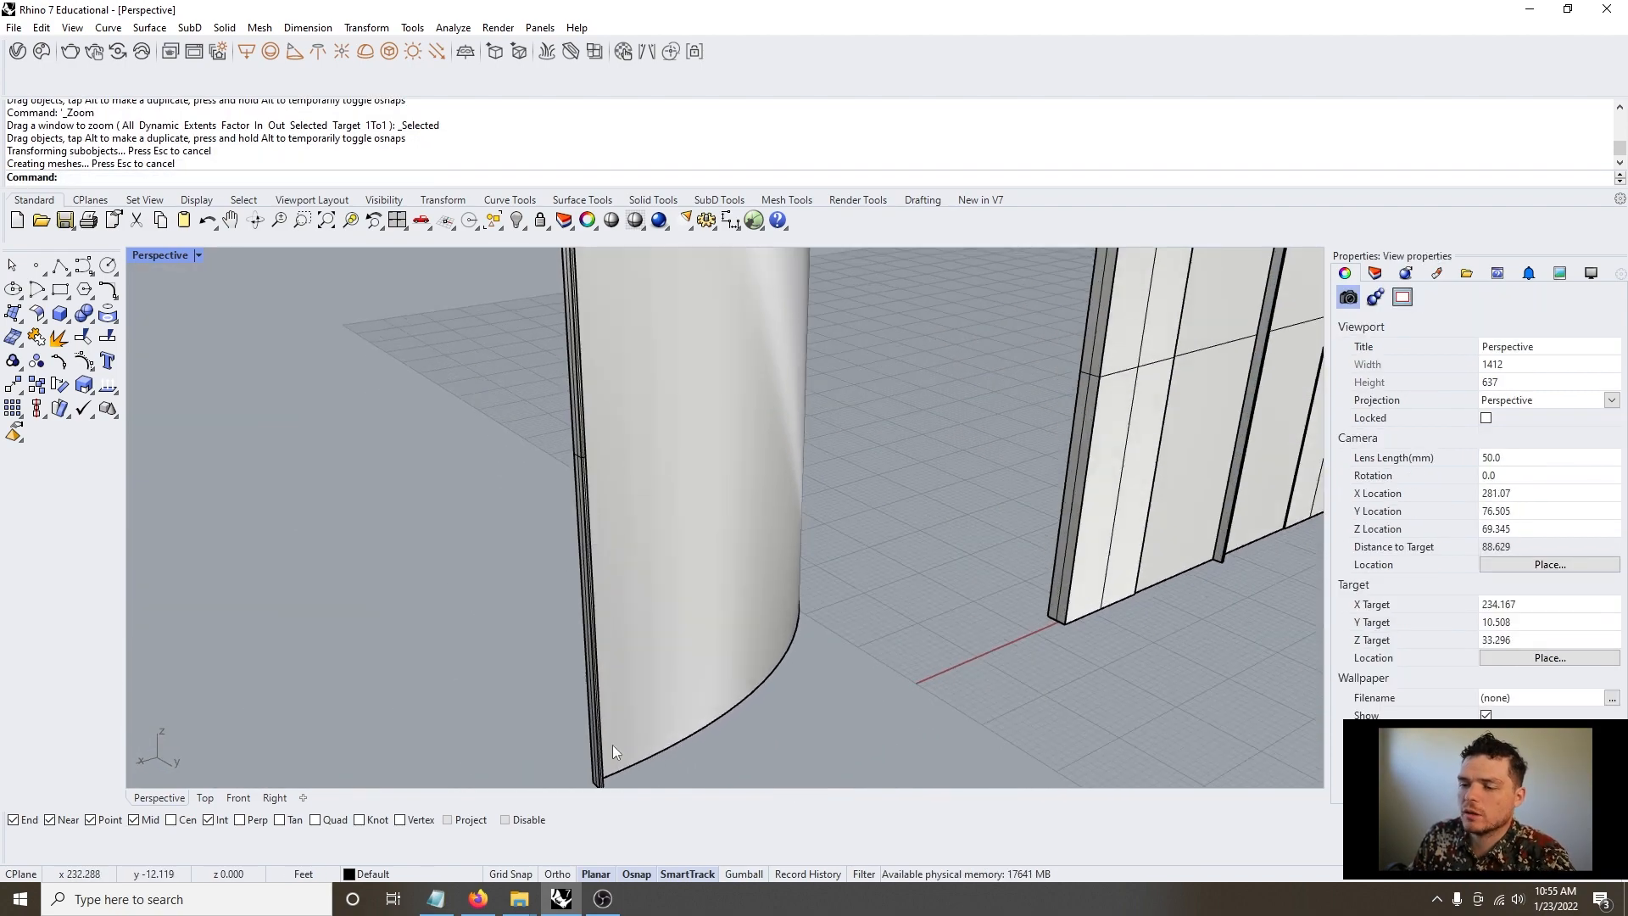
{"action": "scroll", "coordinate": [695, 594], "scroll_direction": "down", "scroll_amount": 3}
{"action": "right_click_drag", "start_coordinate": [697, 595], "coordinate": [682, 627], "text": "shift"}
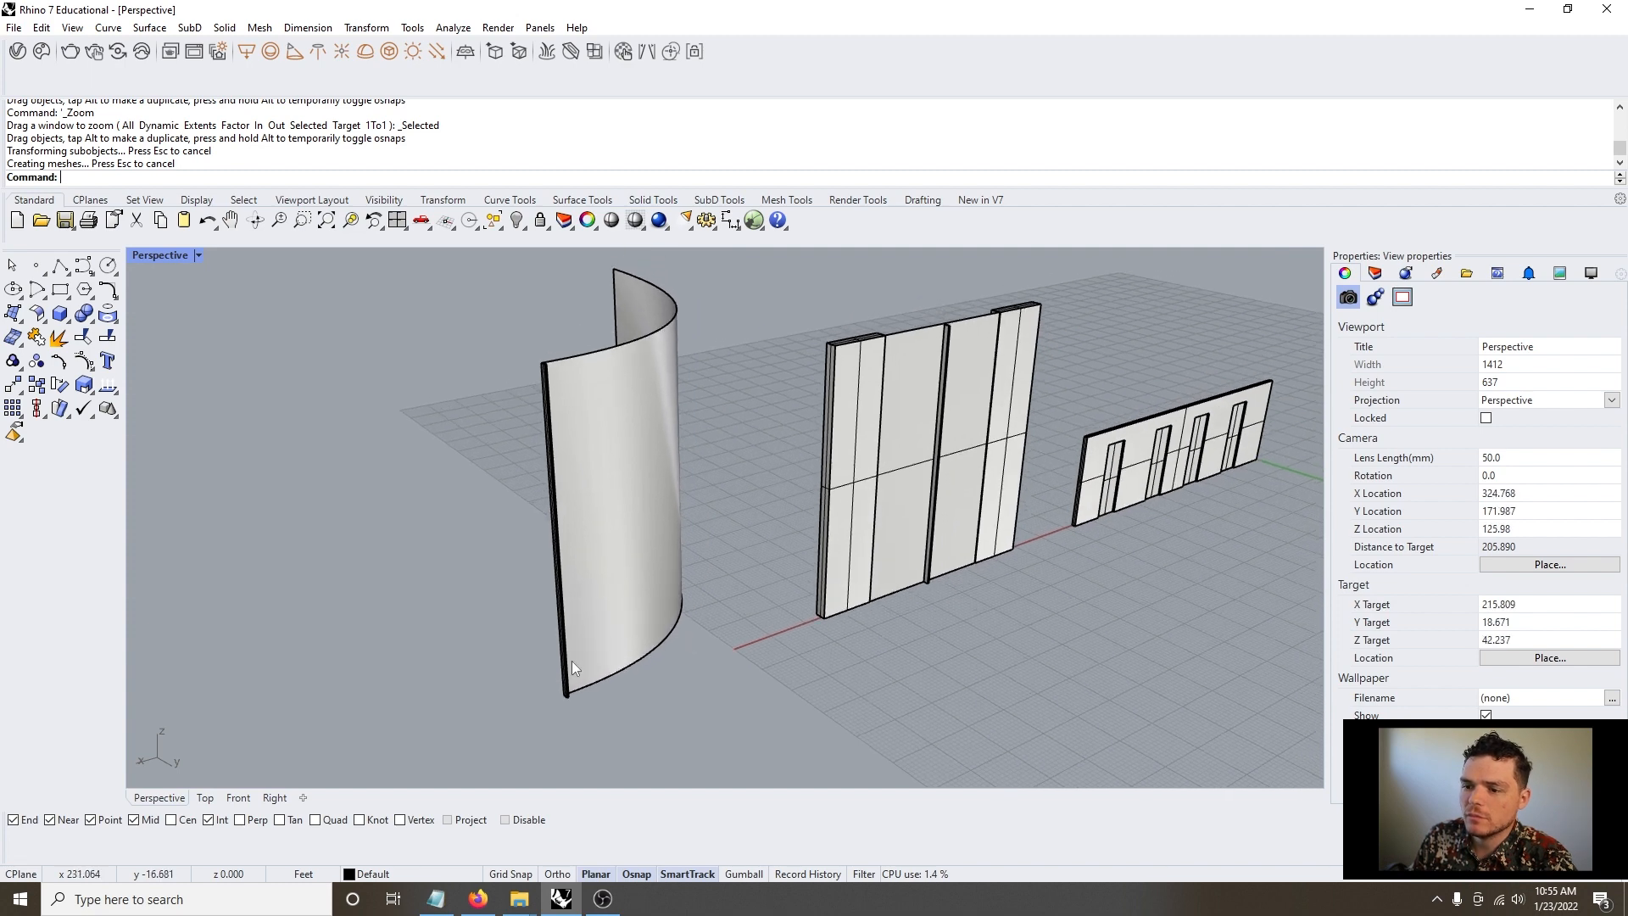
Array the thin vertical post along a curve, using the curved wall's bottom edge as the path
{"action": "left_click", "coordinate": [572, 660]}
{"action": "scroll", "coordinate": [560, 741], "scroll_direction": "up", "scroll_amount": 2}
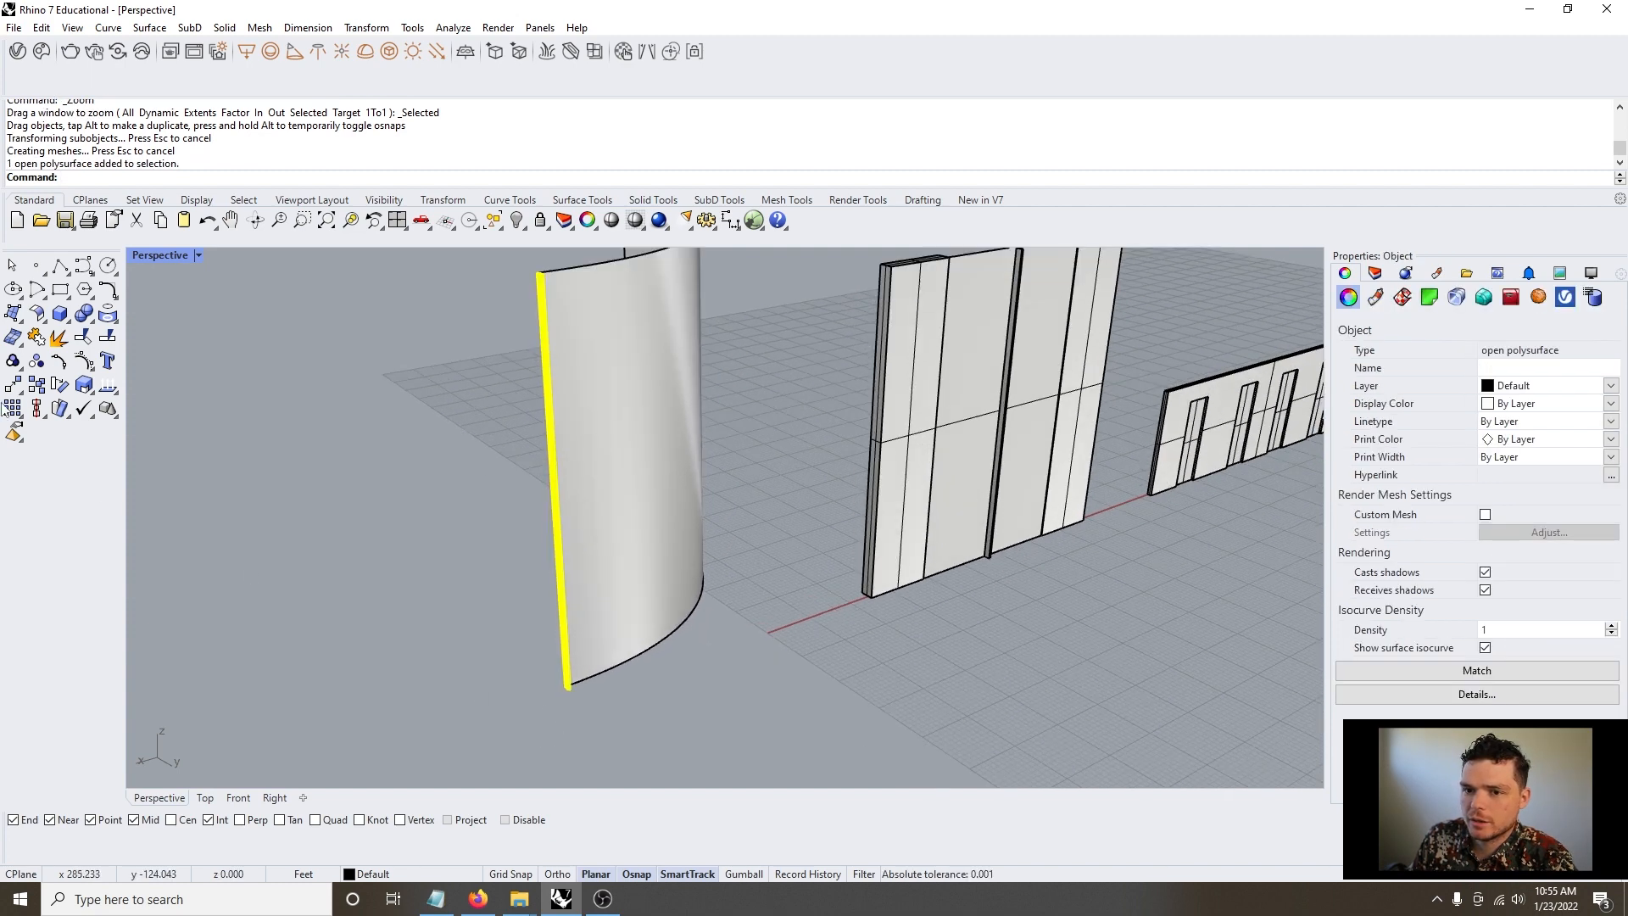
{"action": "left_click", "coordinate": [12, 410]}
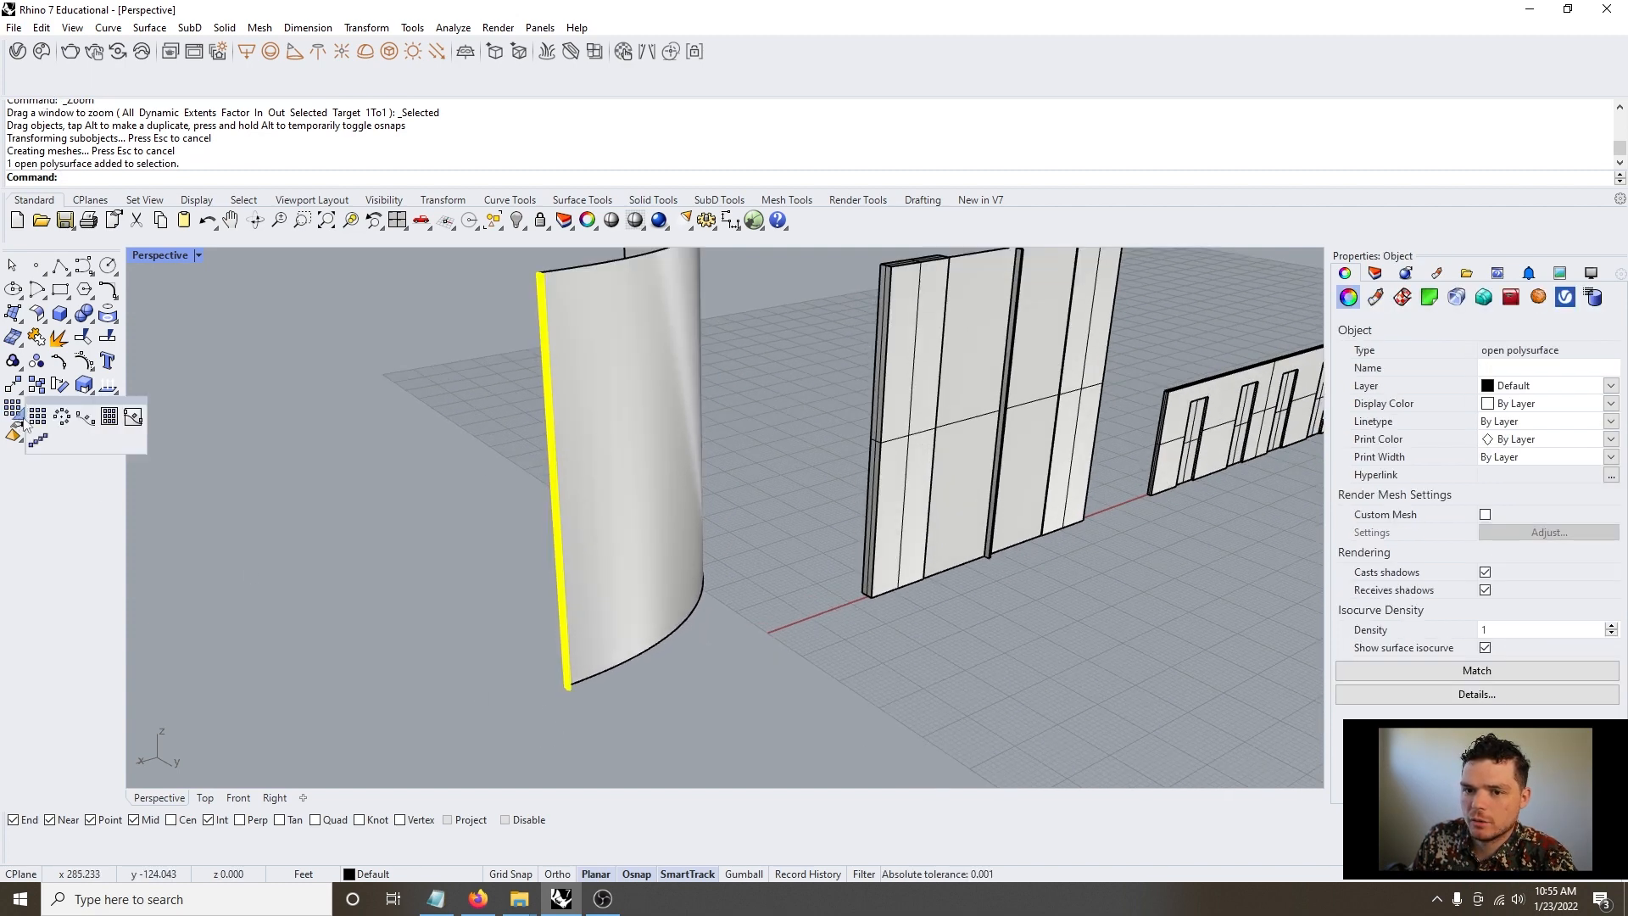
{"action": "left_click", "coordinate": [84, 418]}
{"action": "scroll", "coordinate": [536, 737], "scroll_direction": "down", "scroll_amount": 2}
{"action": "scroll", "coordinate": [573, 684], "scroll_direction": "up", "scroll_amount": 2}
{"action": "left_click", "coordinate": [574, 674]}
{"action": "left_click", "coordinate": [632, 716]}
{"action": "scroll", "coordinate": [575, 678], "scroll_direction": "up", "scroll_amount": 1}
{"action": "right_click_drag", "start_coordinate": [575, 680], "coordinate": [627, 577]}
{"action": "scroll", "coordinate": [685, 627], "scroll_direction": "down", "scroll_amount": 4}
{"action": "scroll", "coordinate": [739, 638], "scroll_direction": "up", "scroll_amount": 5}
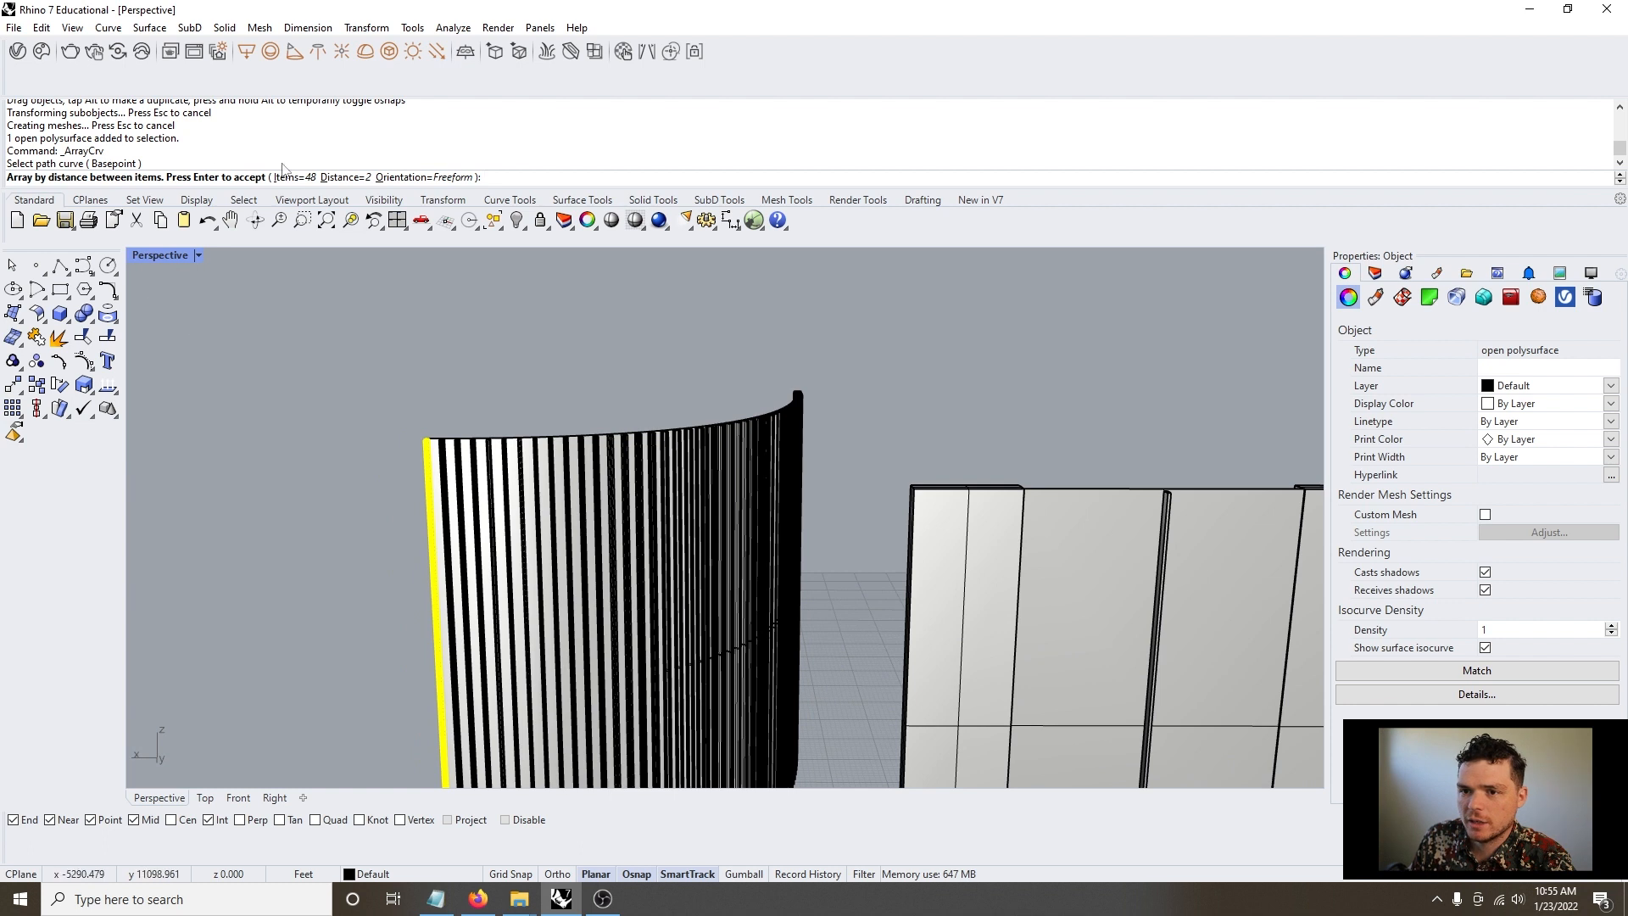
Set the distance between the arrayed posts to 4' and accept the array
{"action": "left_click", "coordinate": [323, 177]}
{"action": "type", "text": "8"}
{"action": "key", "text": "BackSpace"}
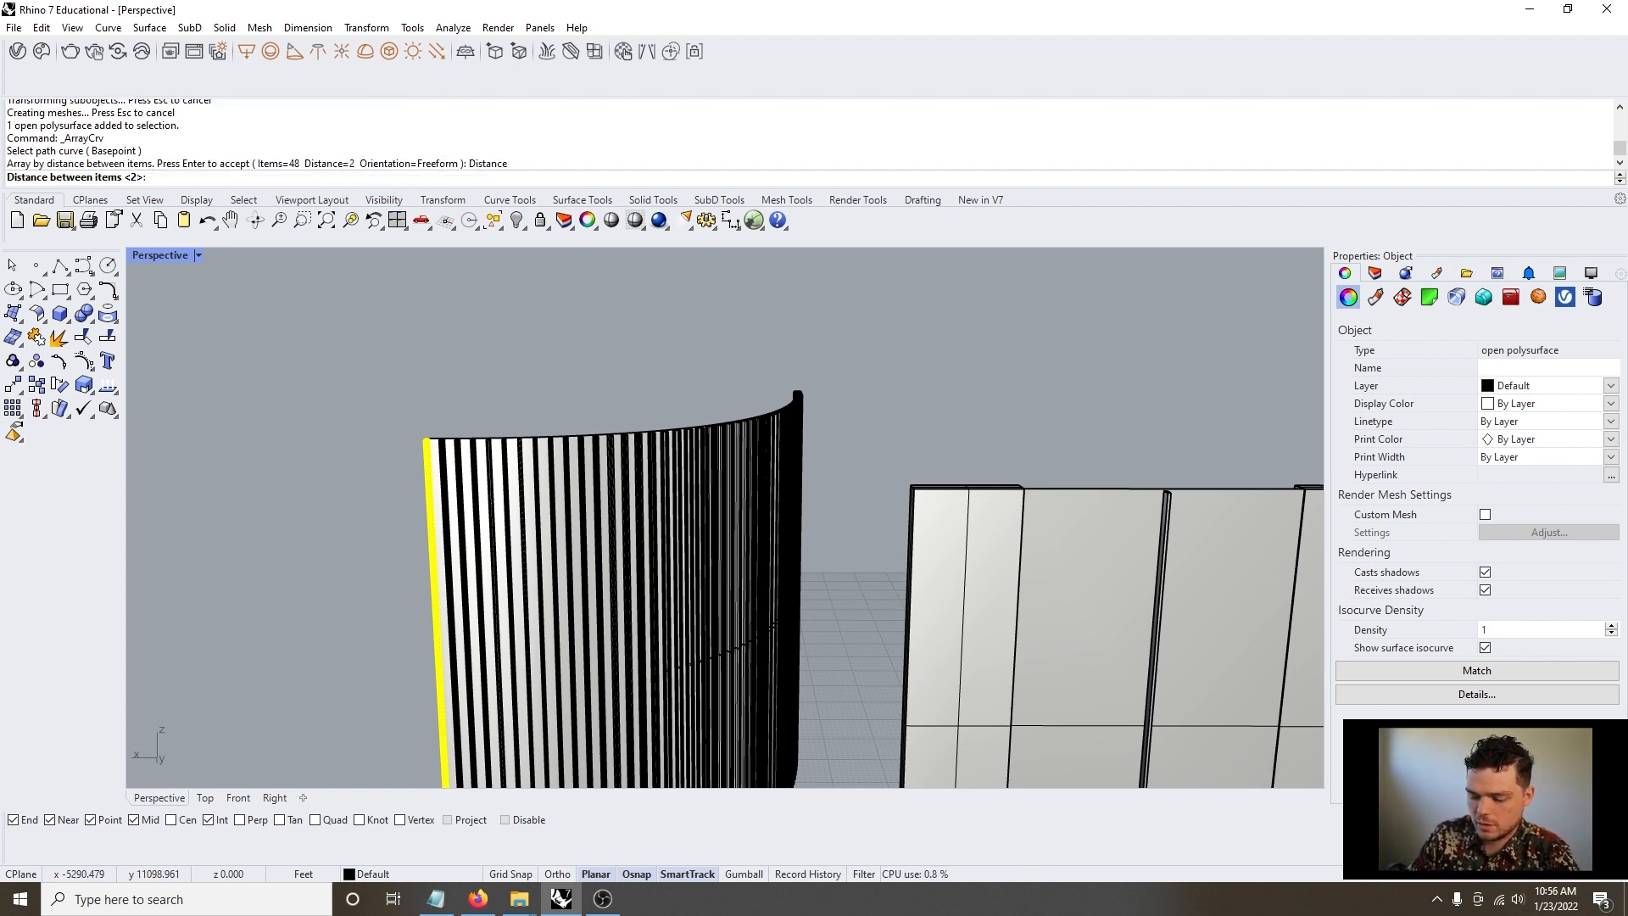
{"action": "type", "text": "4'"}
{"action": "key", "text": "Return"}
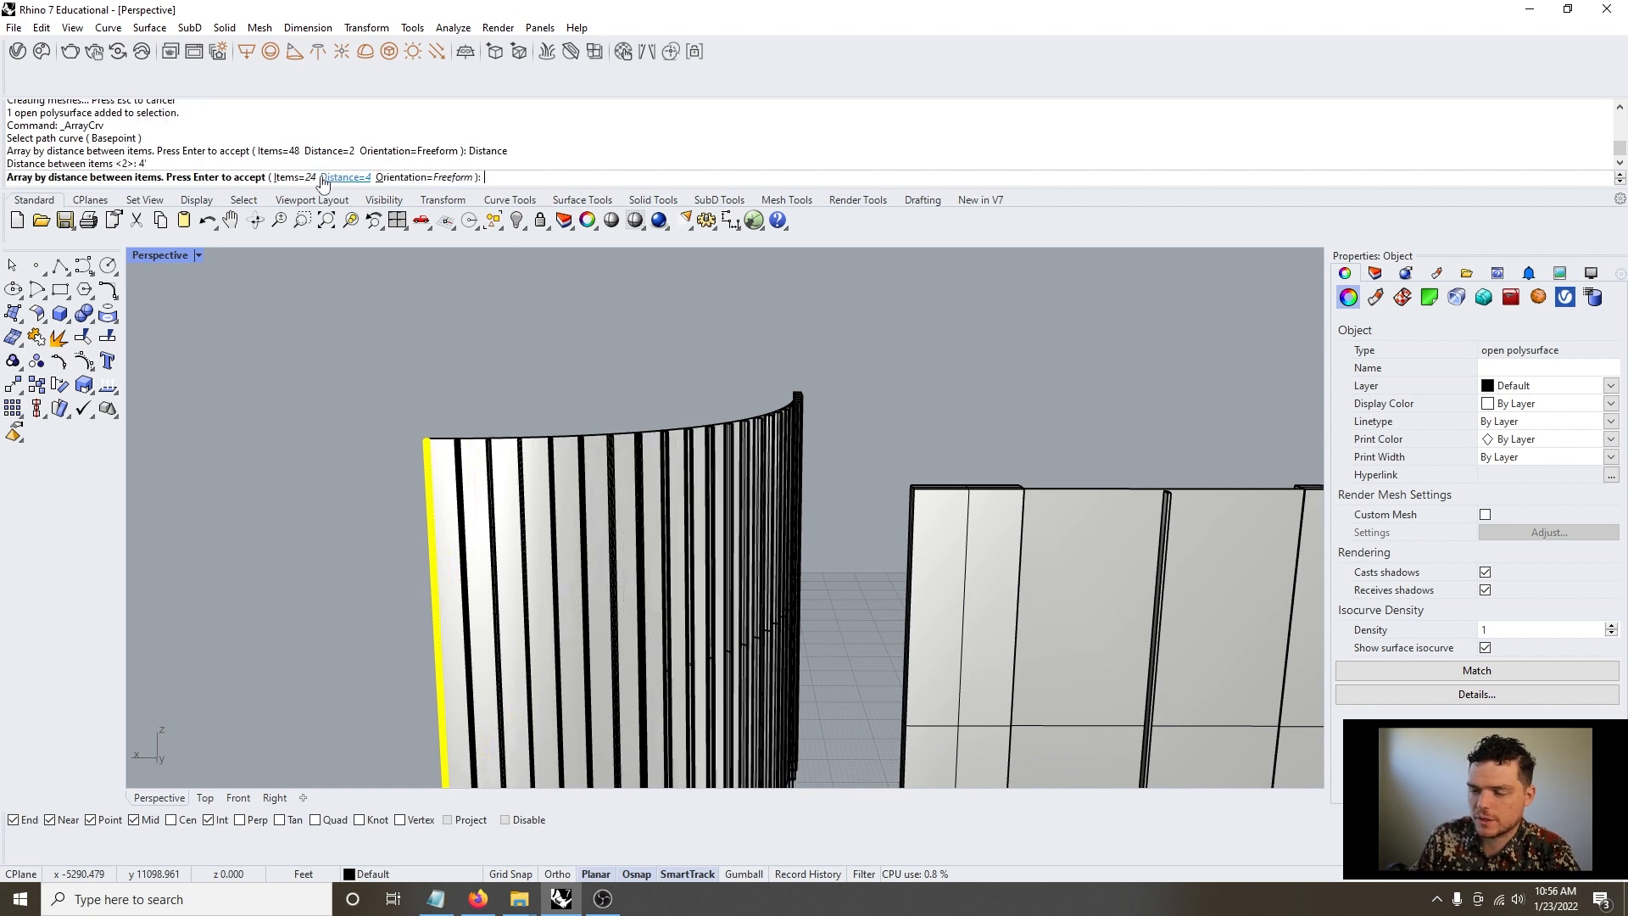
{"action": "key", "text": "Return"}
Delete all arrayed copies along the curved wall, keeping only the original post at its edge
{"action": "scroll", "coordinate": [460, 443], "scroll_direction": "down", "scroll_amount": 3}
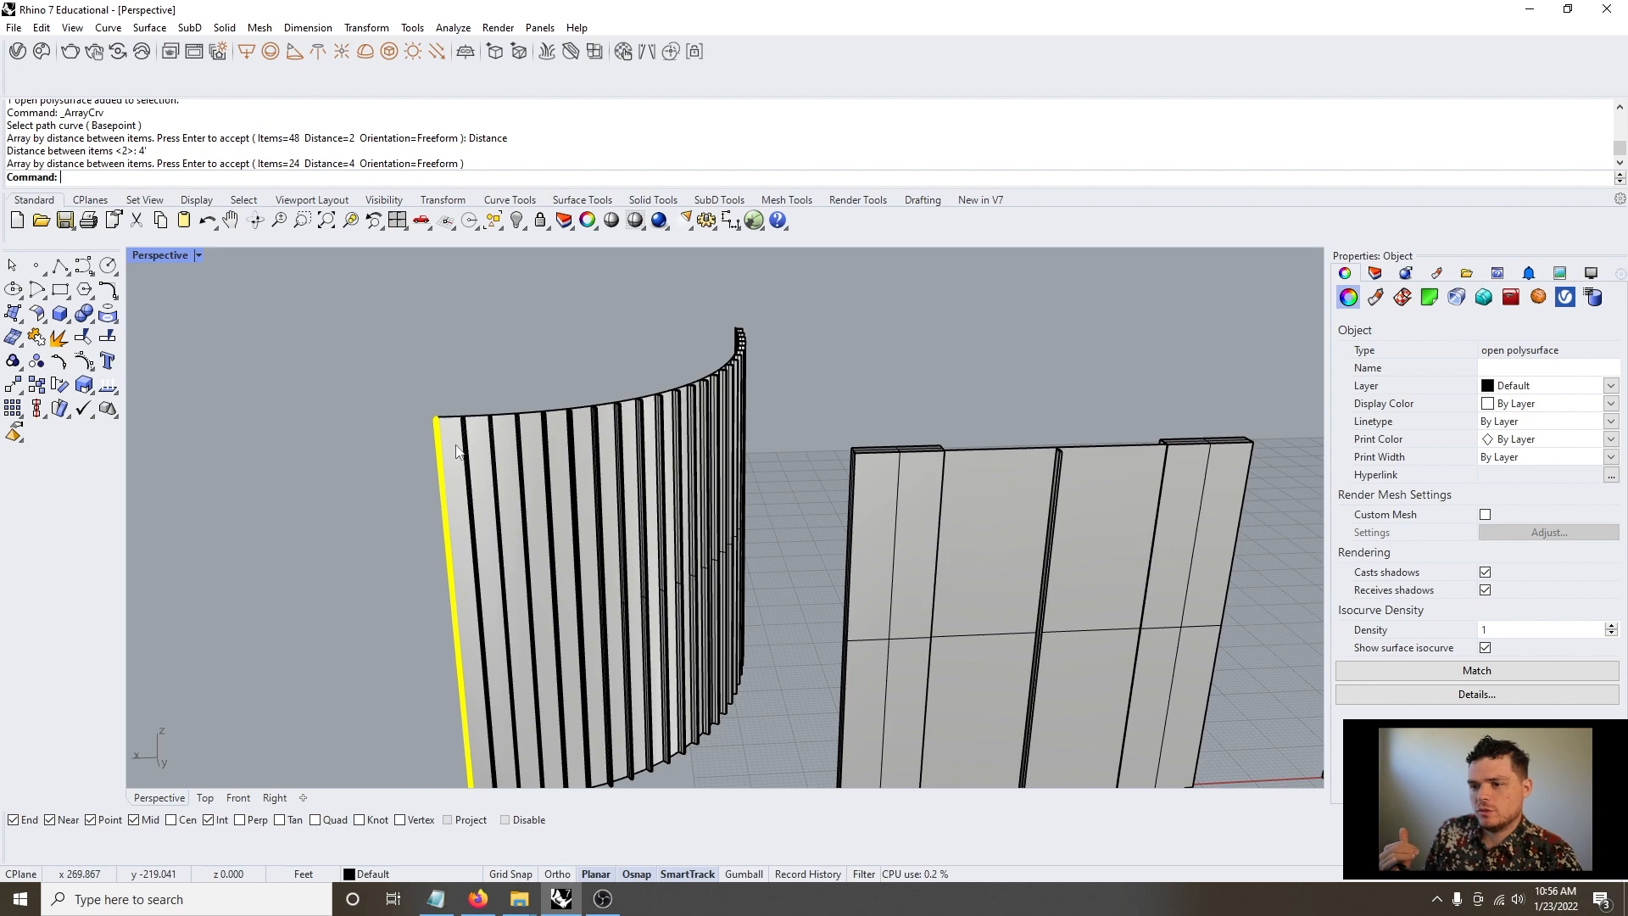
{"action": "scroll", "coordinate": [452, 460], "scroll_direction": "down", "scroll_amount": 3}
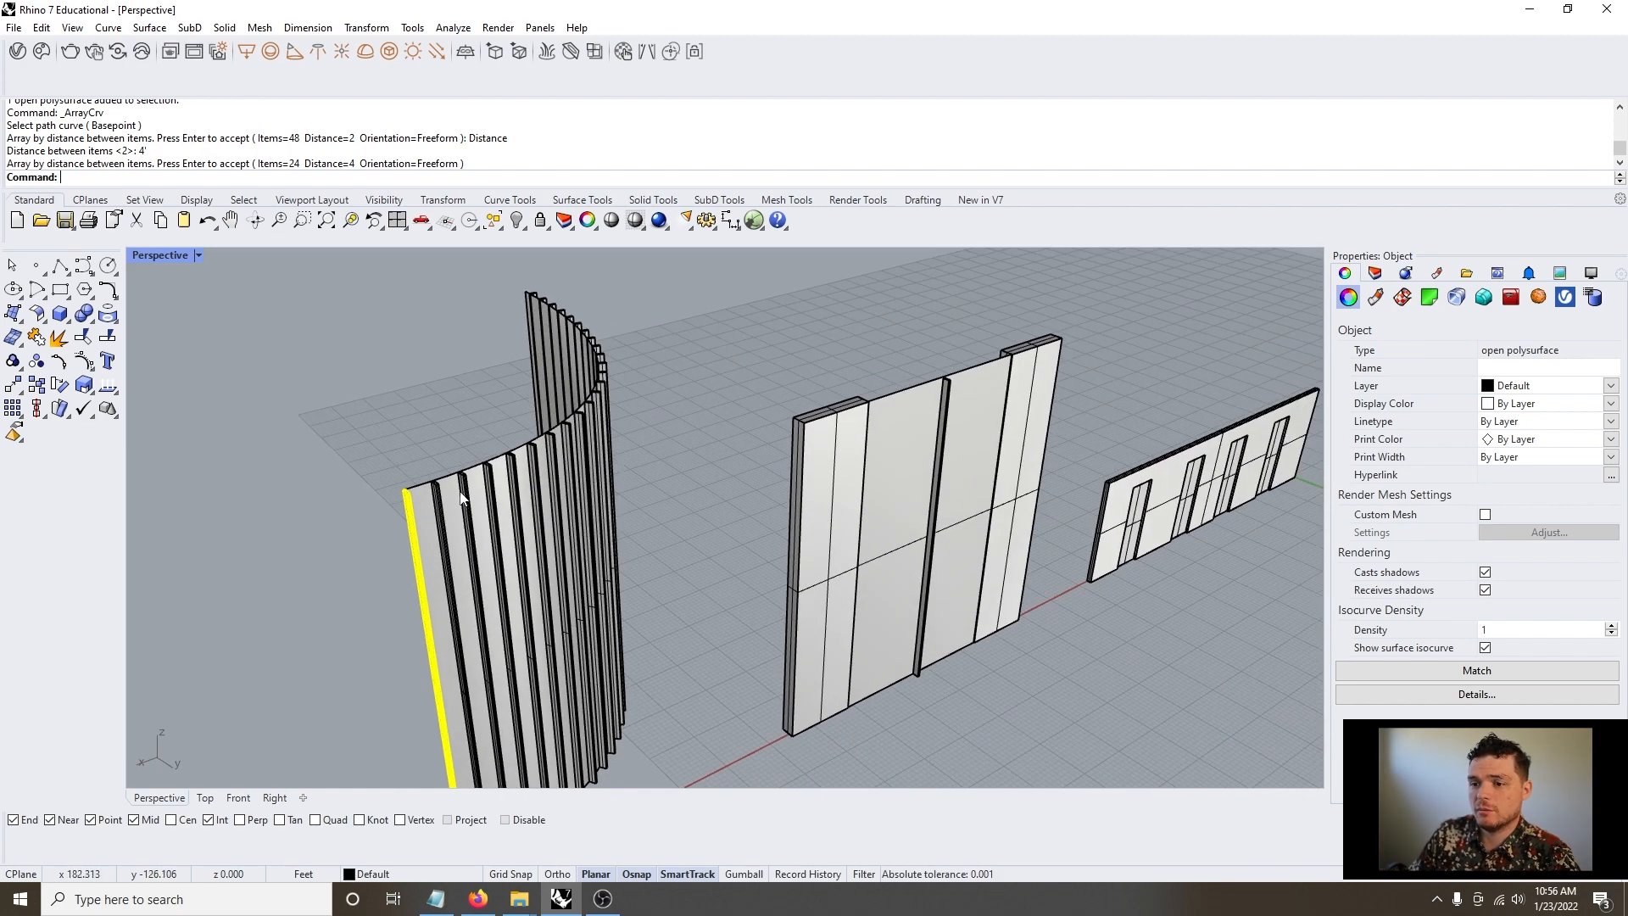
{"action": "scroll", "coordinate": [393, 500], "scroll_direction": "up", "scroll_amount": 8}
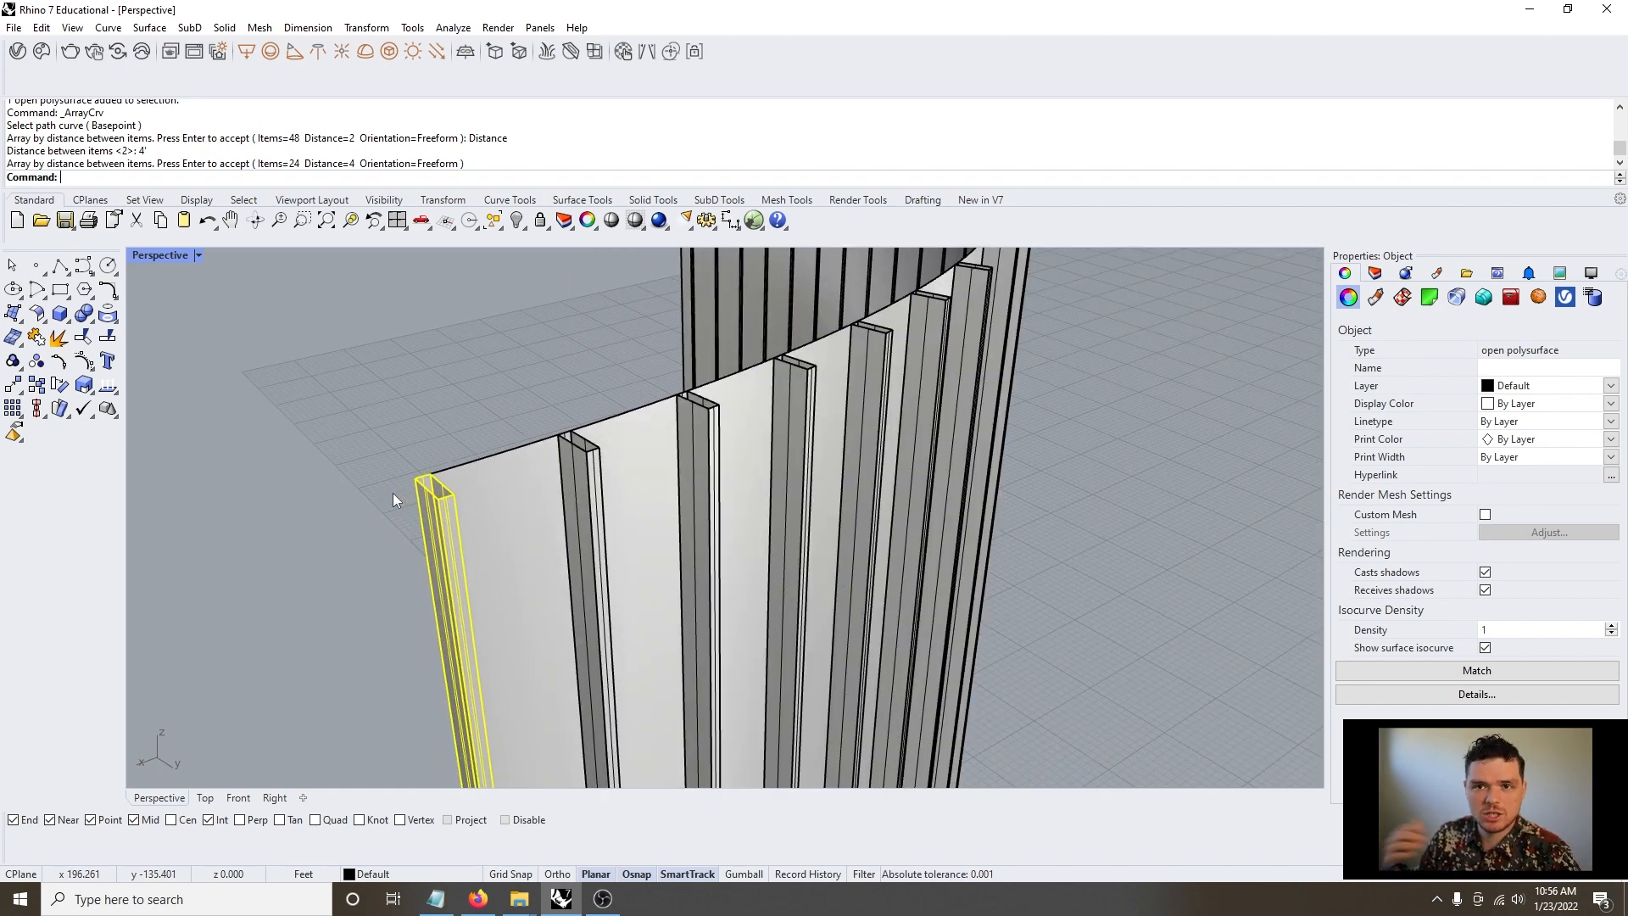
{"action": "right_click_drag", "start_coordinate": [405, 490], "coordinate": [702, 553]}
{"action": "scroll", "coordinate": [628, 530], "scroll_direction": "down", "scroll_amount": 4}
{"action": "scroll", "coordinate": [628, 530], "scroll_direction": "up", "scroll_amount": 4}
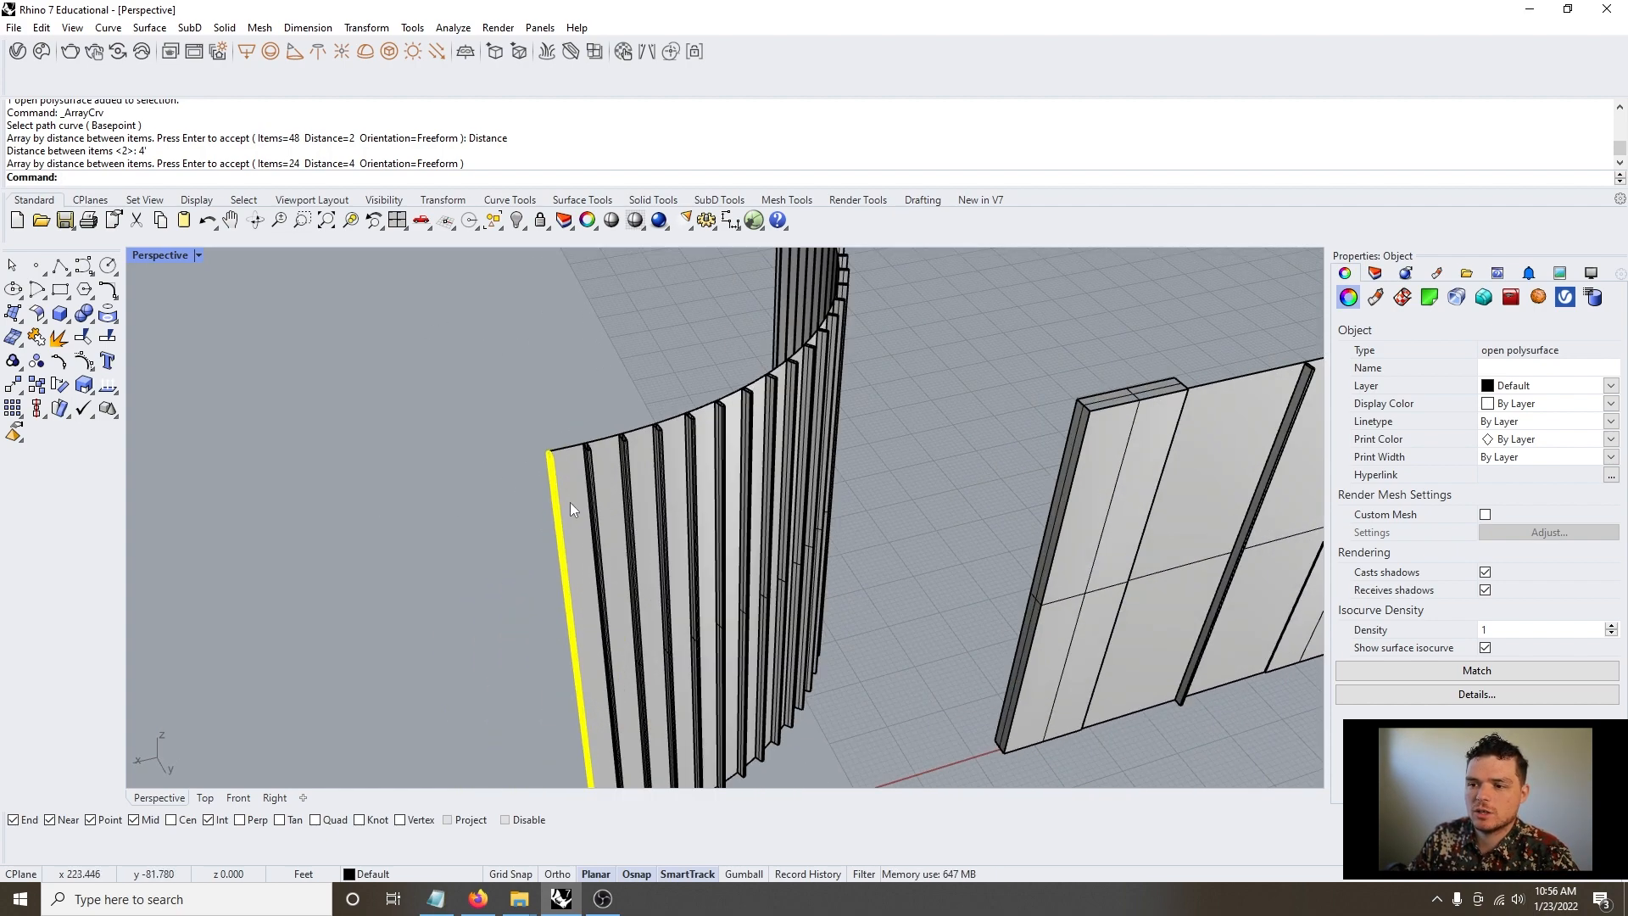
{"action": "left_click", "coordinate": [592, 476]}
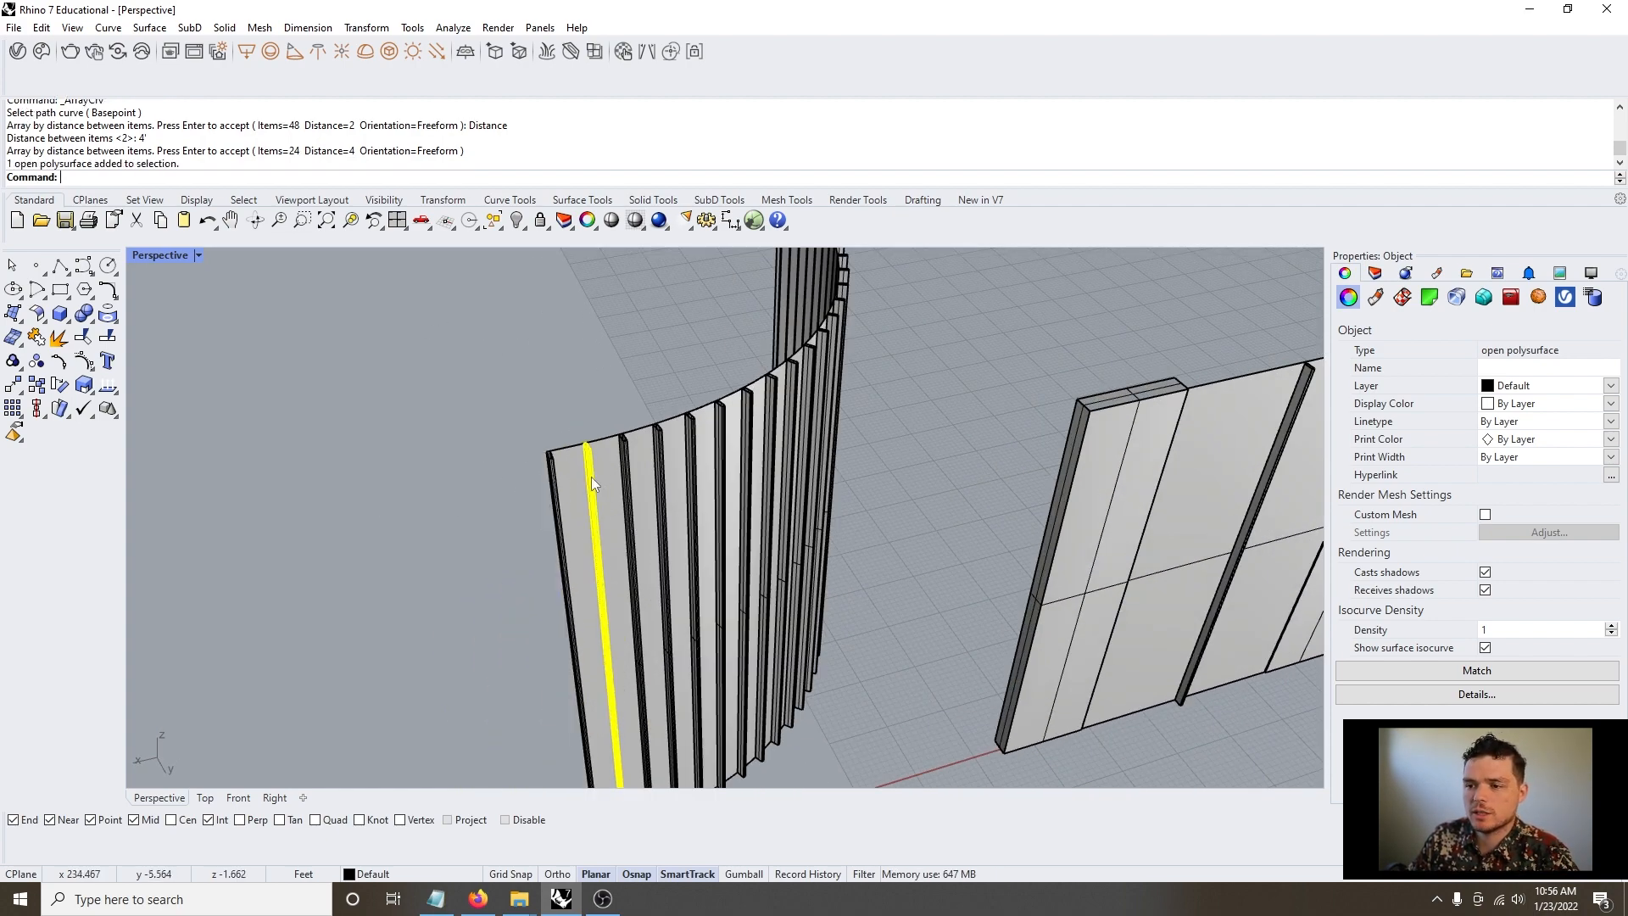
{"action": "scroll", "coordinate": [592, 477], "scroll_direction": "down", "scroll_amount": 5}
{"action": "right_click_drag", "start_coordinate": [741, 487], "coordinate": [650, 385]}
{"action": "left_click_drag", "start_coordinate": [615, 339], "coordinate": [755, 613]}
{"action": "scroll", "coordinate": [588, 451], "scroll_direction": "up", "scroll_amount": 4}
{"action": "left_click", "coordinate": [623, 467], "text": "shift"}
{"action": "key", "text": "Delete"}
{"action": "right_click_drag", "start_coordinate": [510, 649], "coordinate": [634, 674]}
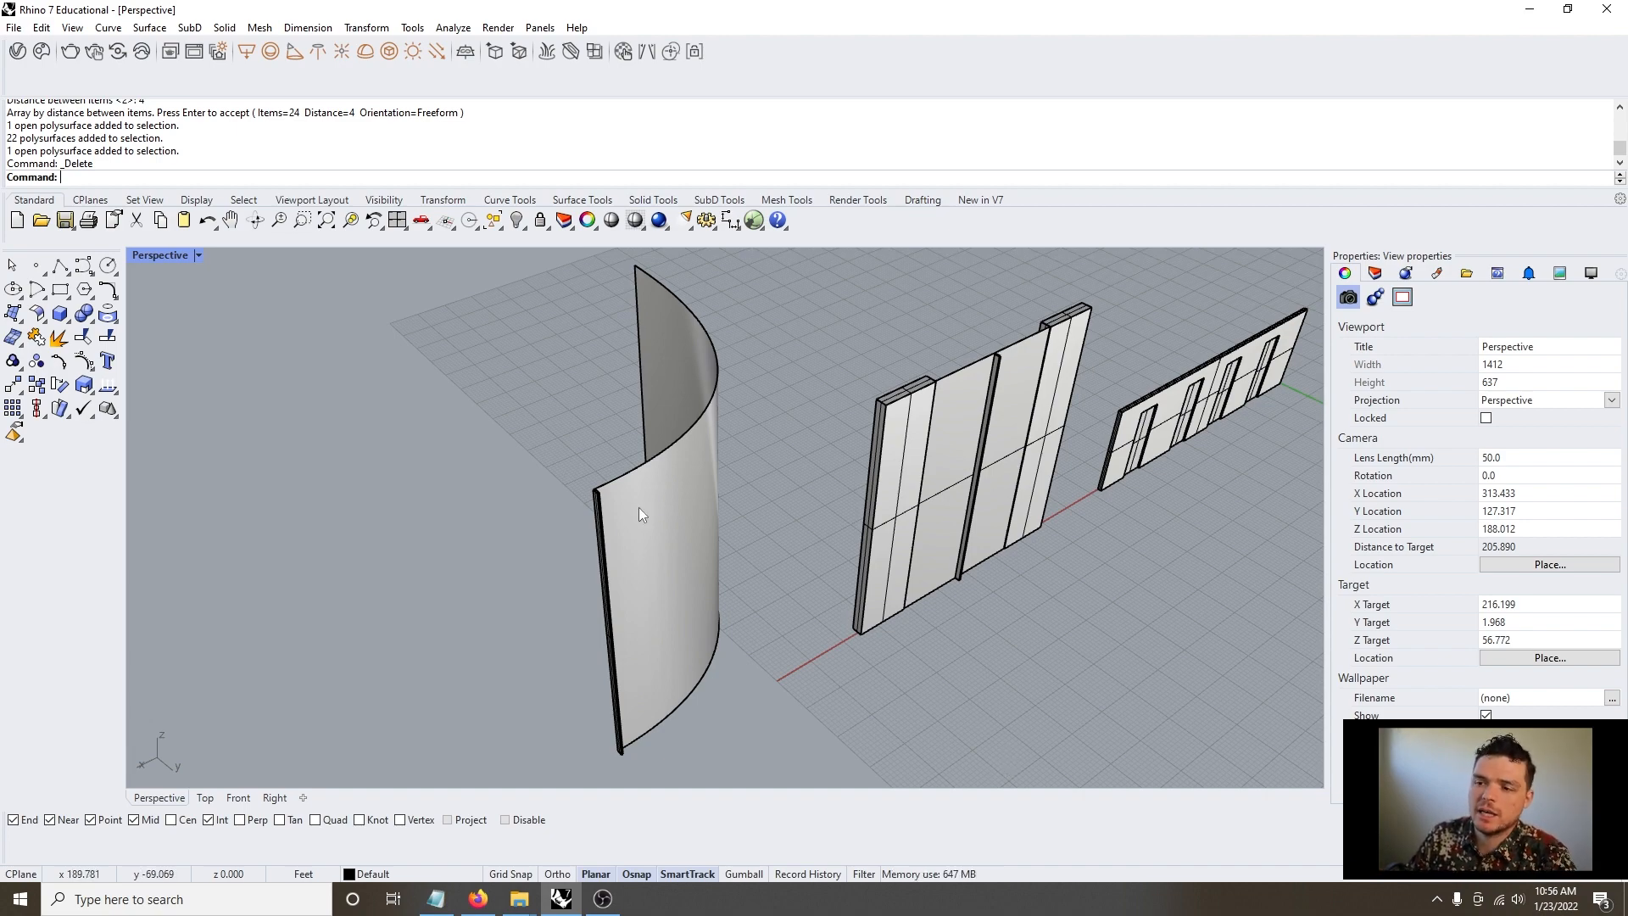
Open Grasshopper, dismiss its getting-started window and place the editor beside the curved wall in the viewport
{"action": "scroll", "coordinate": [645, 513], "scroll_direction": "down", "scroll_amount": 6}
{"action": "right_click_drag", "start_coordinate": [648, 524], "coordinate": [778, 579]}
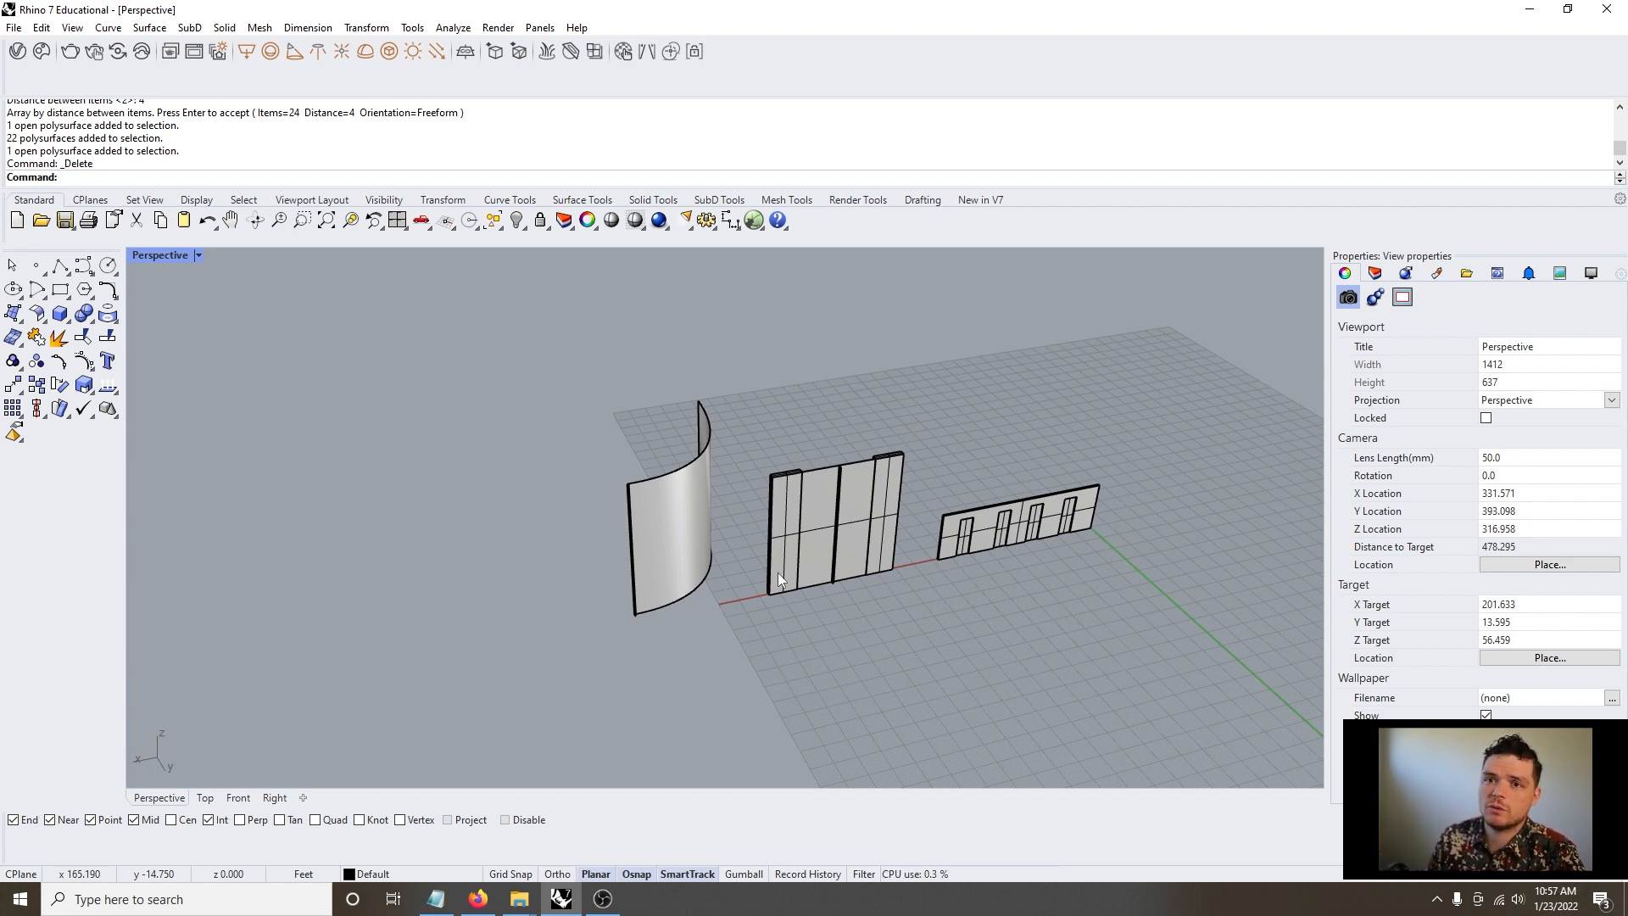
{"action": "scroll", "coordinate": [949, 445], "scroll_direction": "up", "scroll_amount": 4}
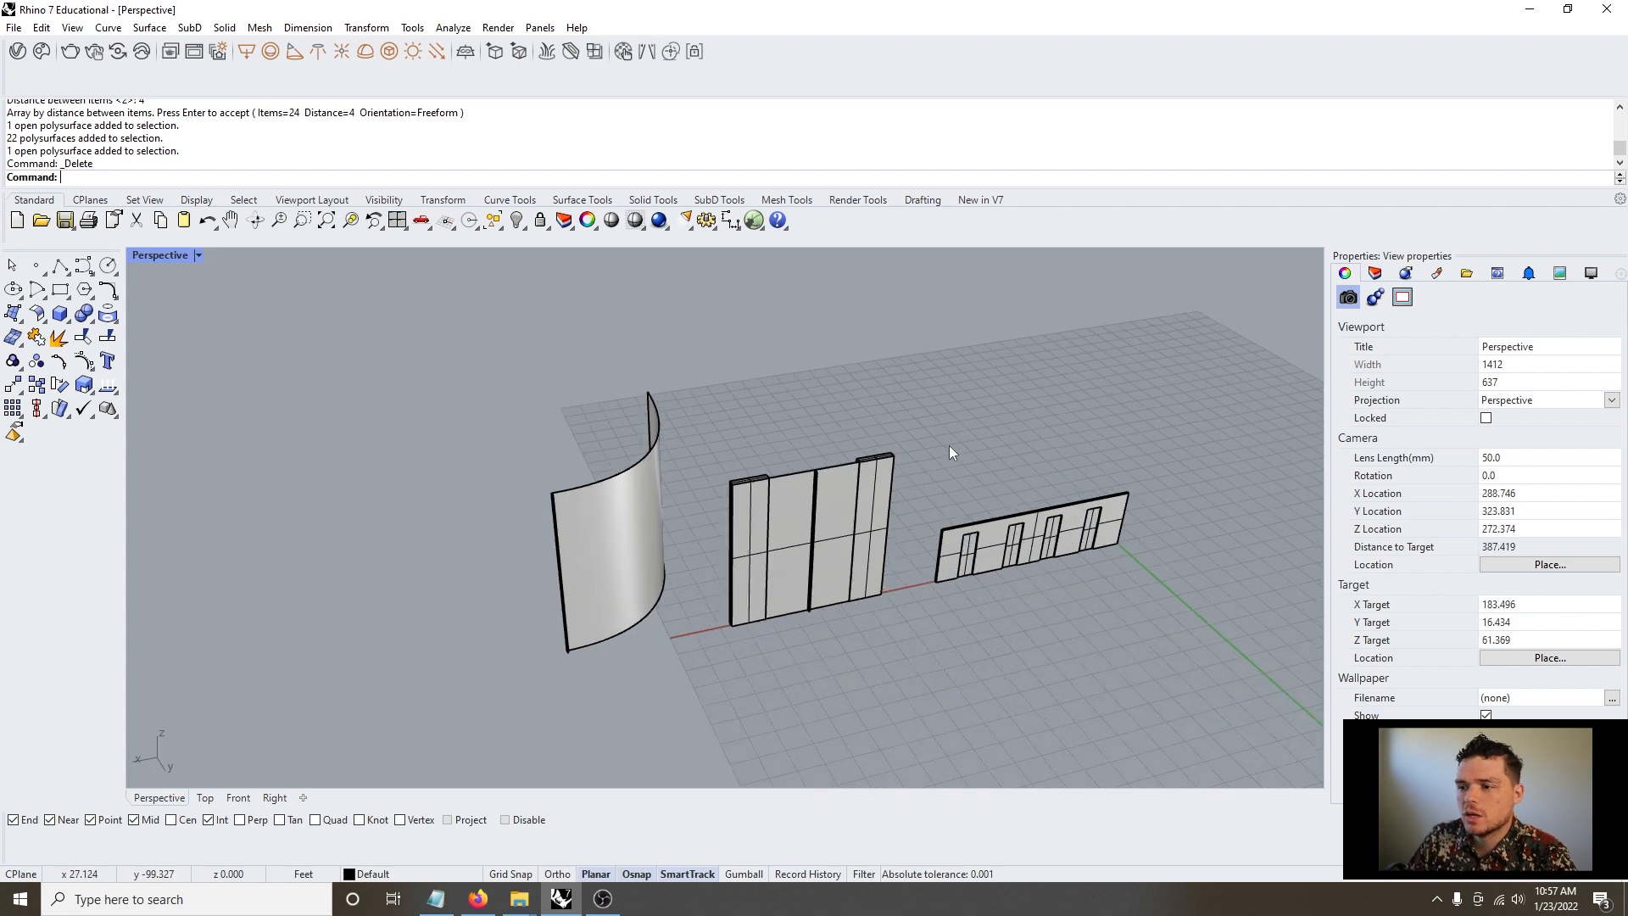
{"action": "right_click_drag", "start_coordinate": [996, 514], "coordinate": [857, 555]}
{"action": "scroll", "coordinate": [750, 577], "scroll_direction": "up", "scroll_amount": 6}
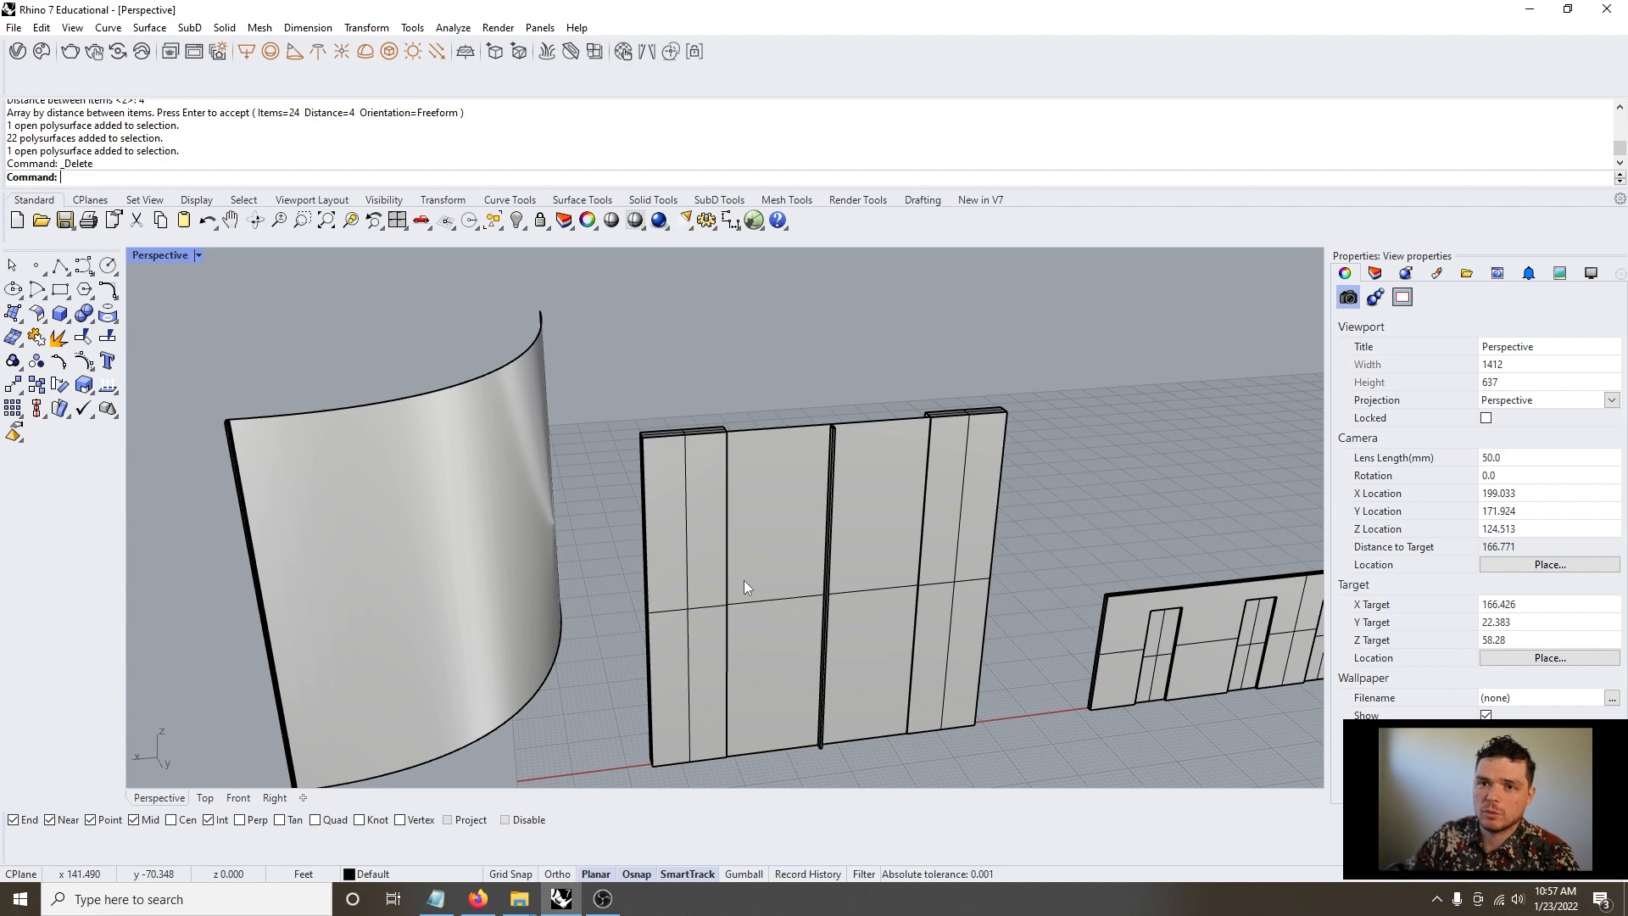
{"action": "left_click", "coordinate": [753, 222]}
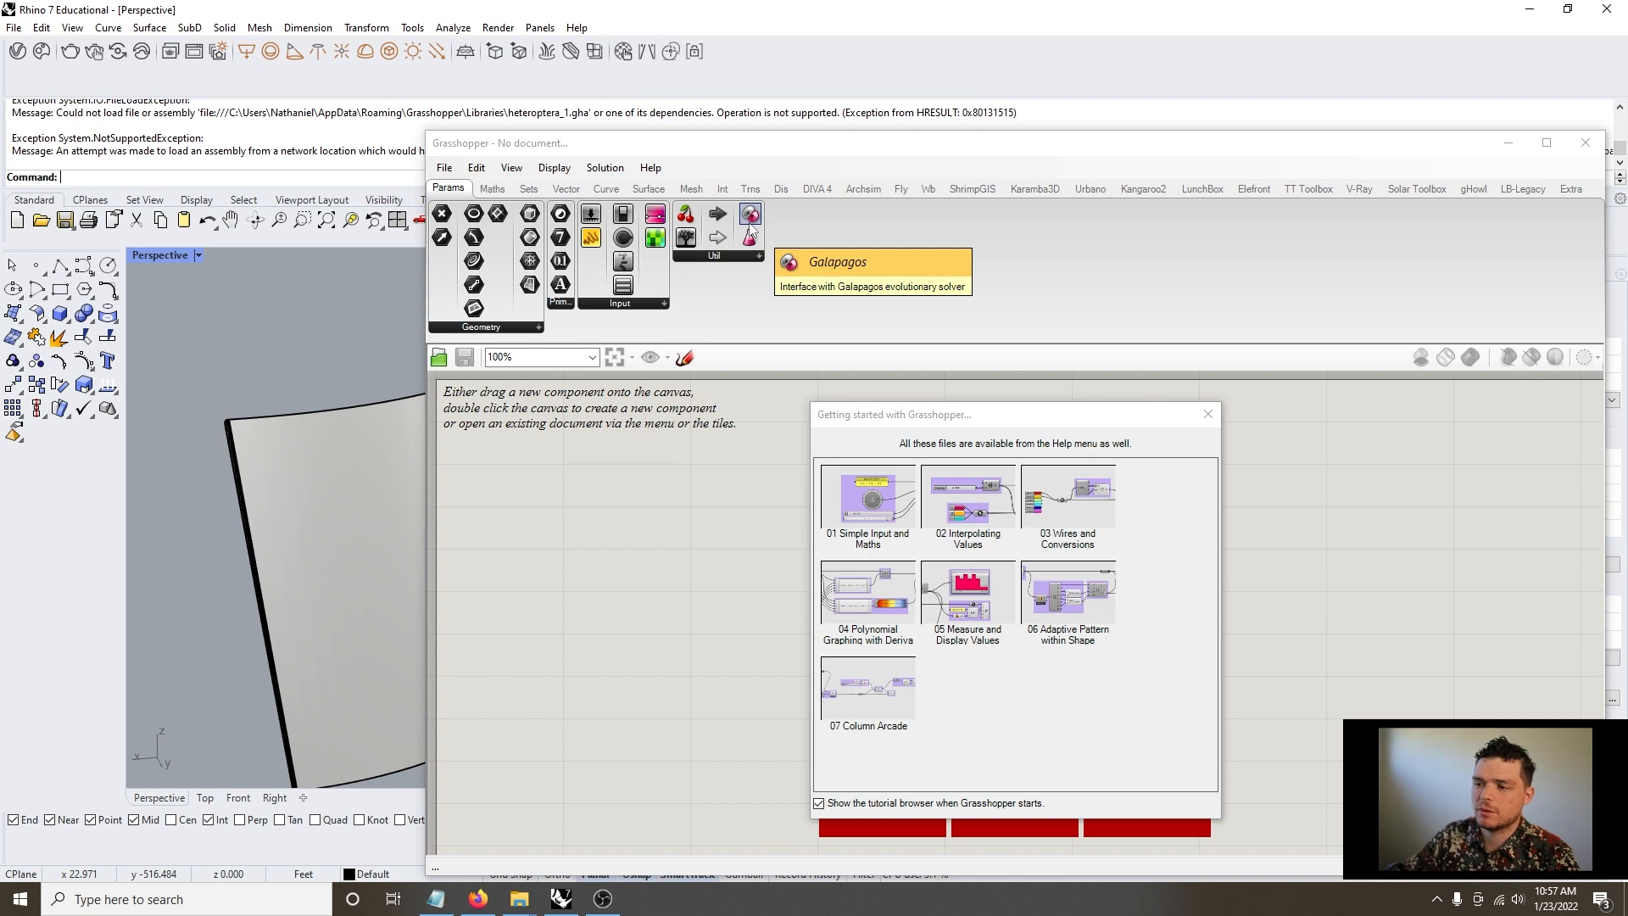
{"action": "left_click", "coordinate": [1207, 414]}
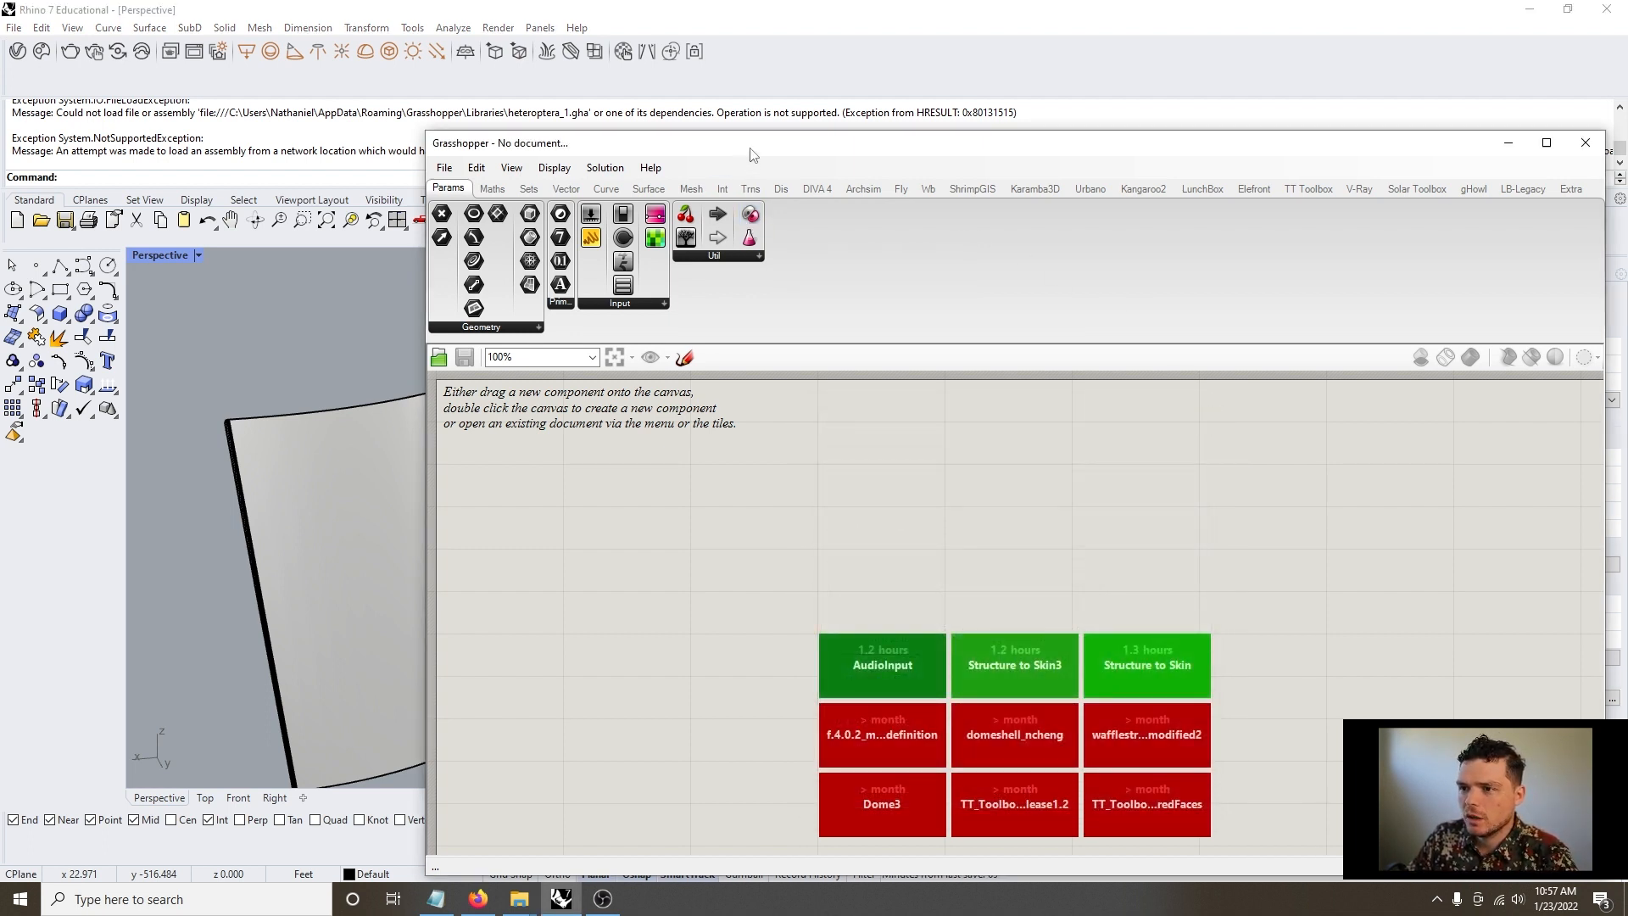
{"action": "left_click_drag", "start_coordinate": [742, 150], "coordinate": [997, 63]}
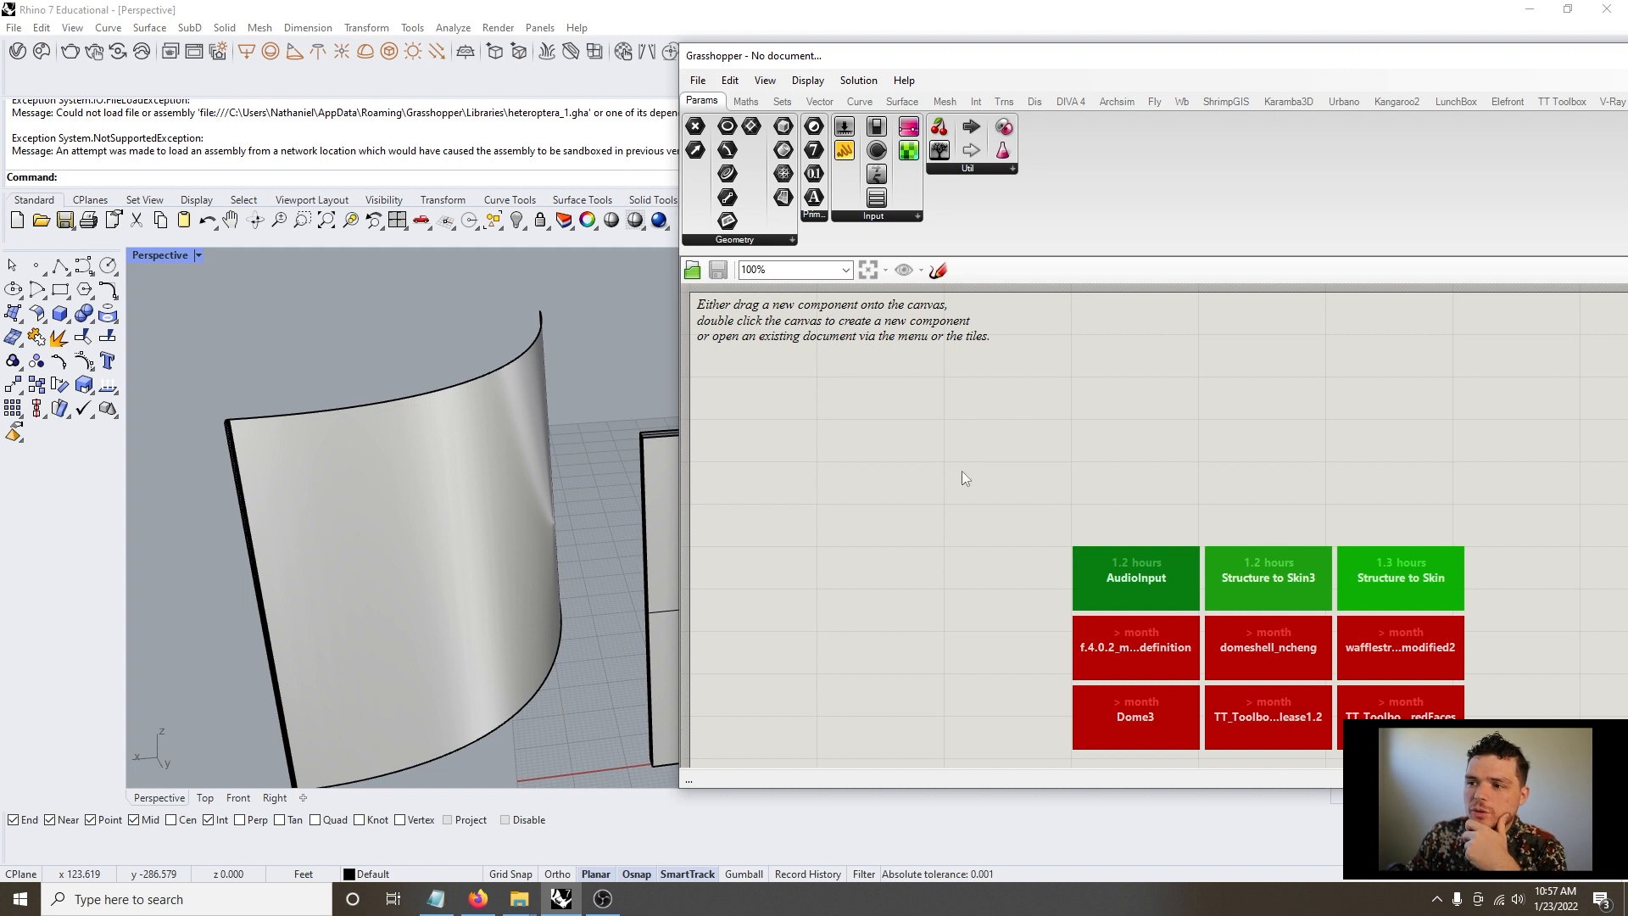
Add a Surface parameter near the upper-left area of the empty Grasshopper canvas
{"action": "double_click", "coordinate": [874, 429]}
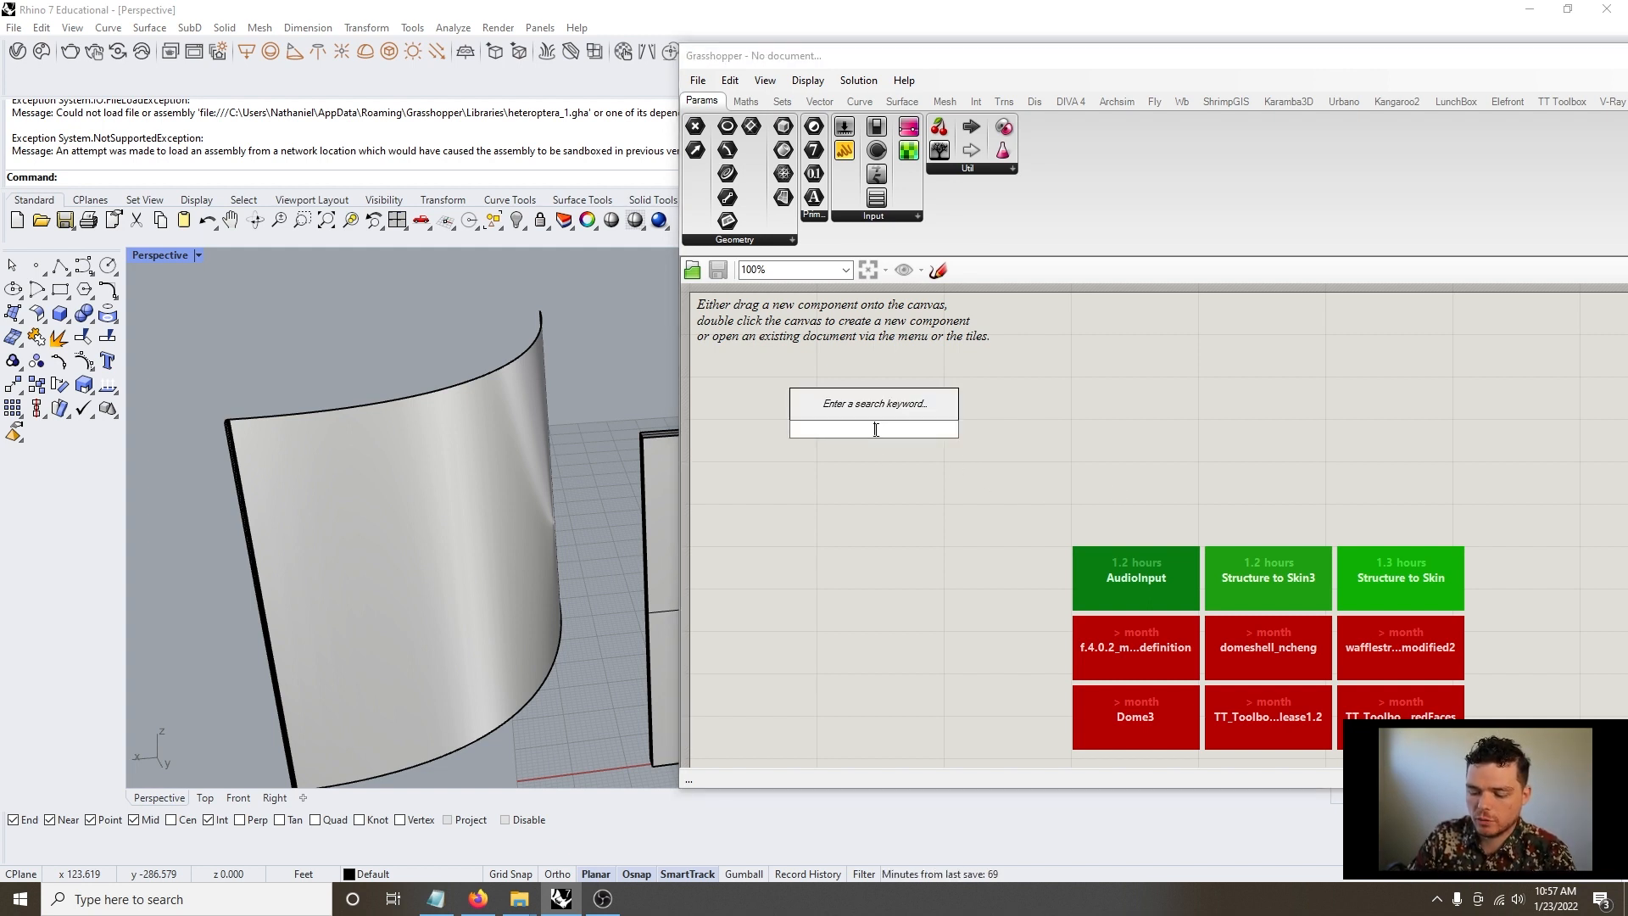
{"action": "type", "text": "surf"}
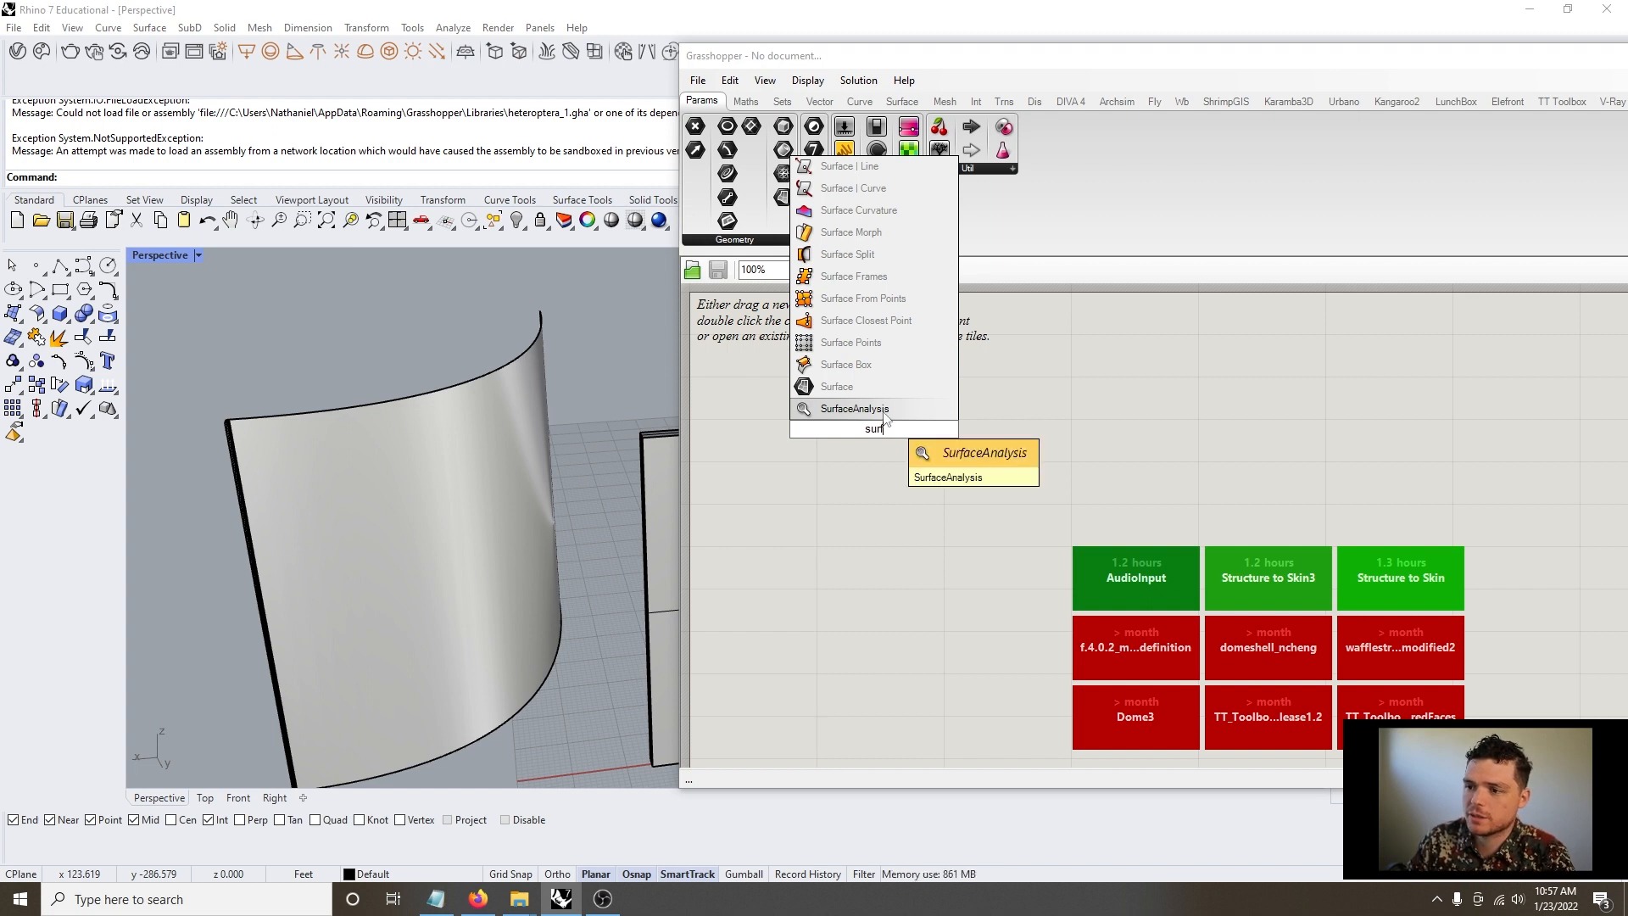
{"action": "left_click", "coordinate": [877, 386]}
{"action": "left_click_drag", "start_coordinate": [913, 424], "coordinate": [837, 405]}
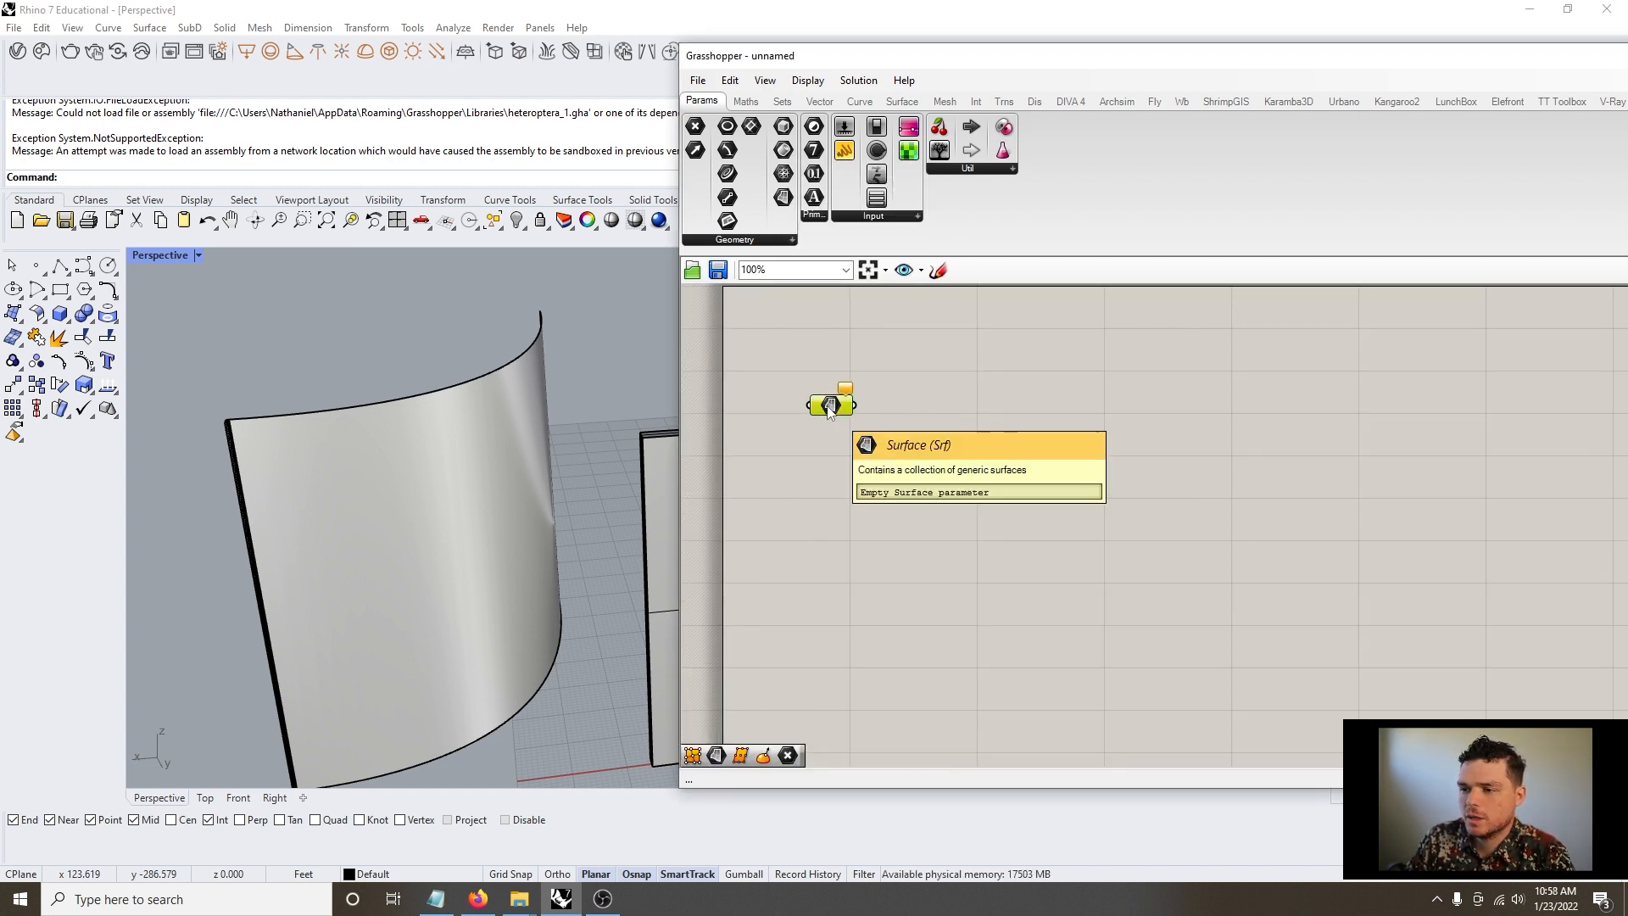
{"action": "right_click", "coordinate": [830, 407]}
{"action": "left_click", "coordinate": [882, 661]}
{"action": "left_click", "coordinate": [536, 480]}
{"action": "left_click", "coordinate": [797, 429]}
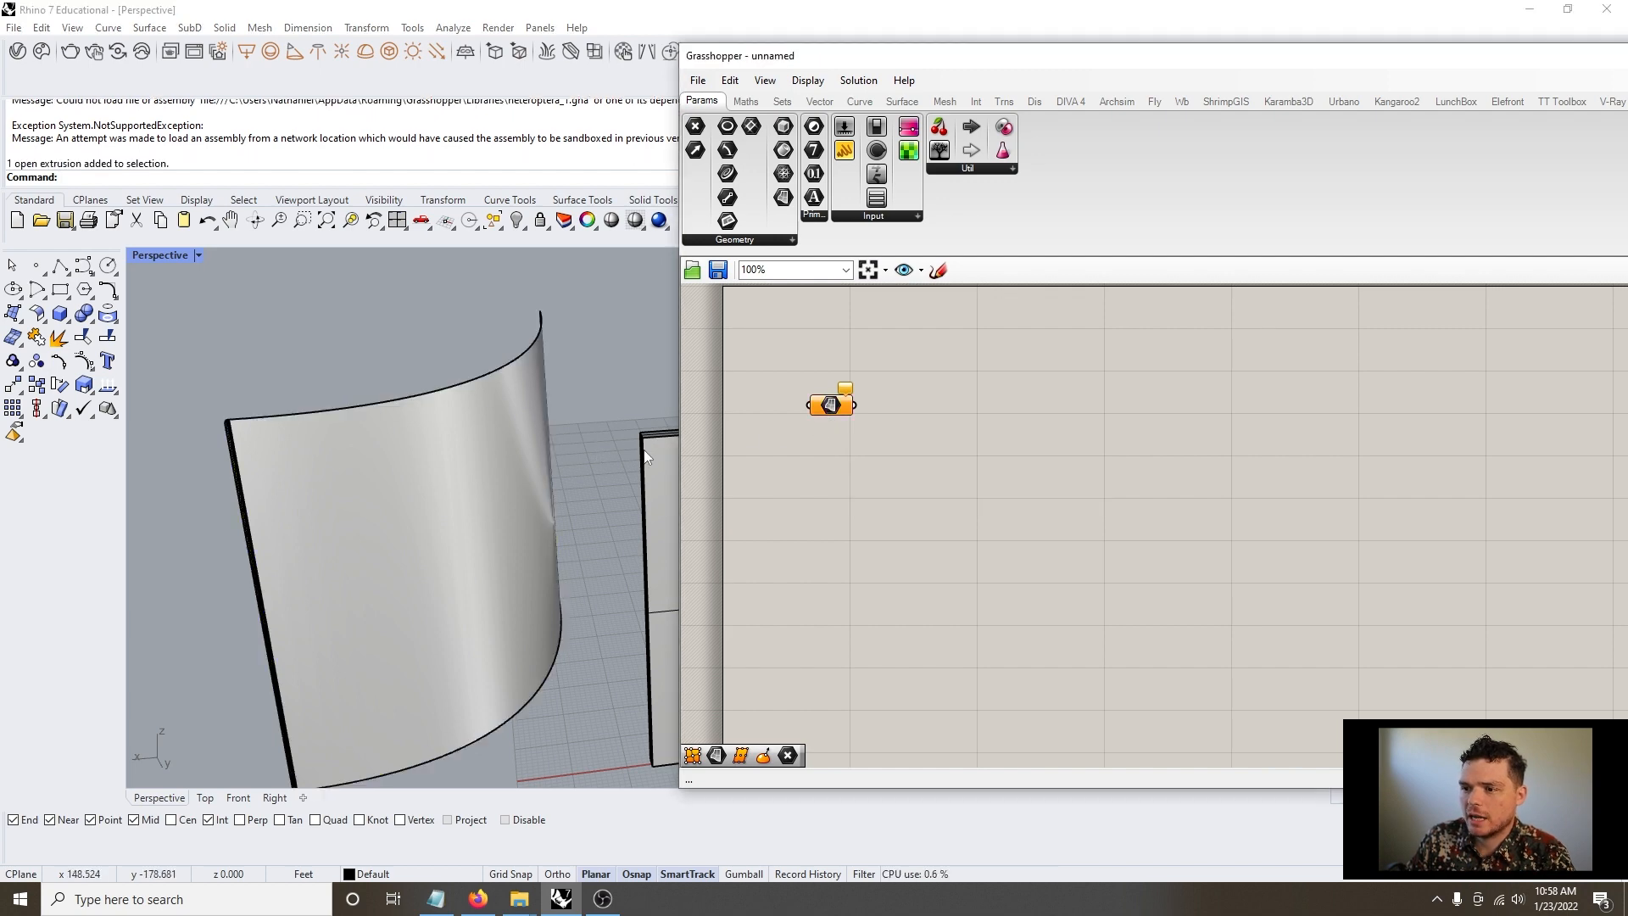
Reference the curved wall as the one surface in the Surface parameter and check its highlighted preview
{"action": "right_click", "coordinate": [836, 410]}
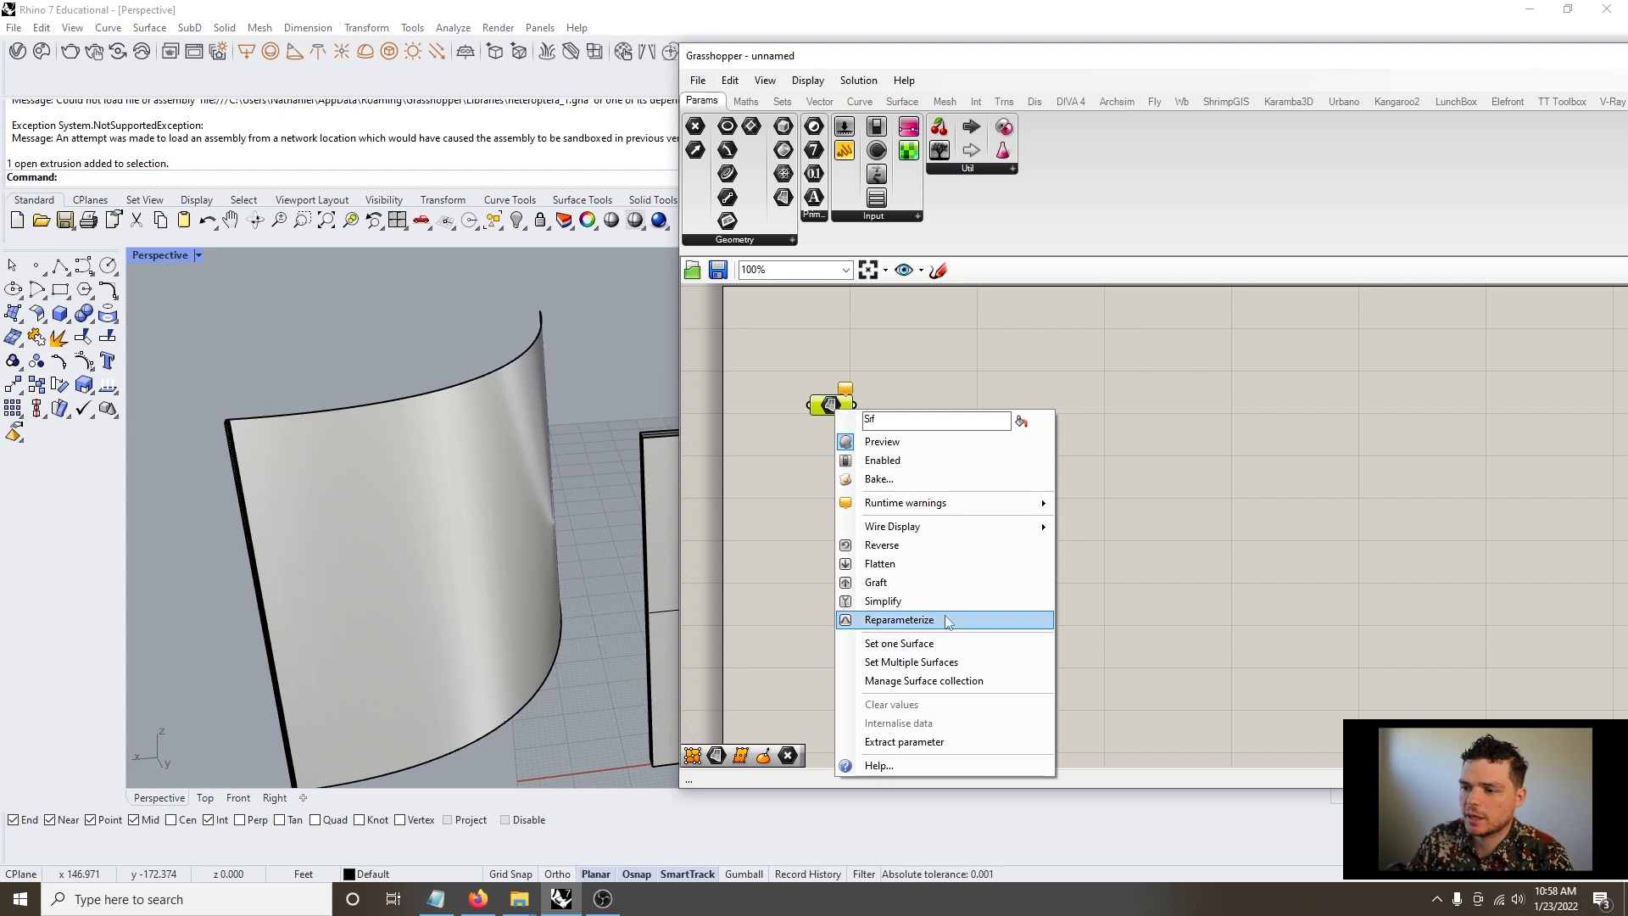
{"action": "left_click", "coordinate": [899, 643]}
{"action": "left_click", "coordinate": [490, 579]}
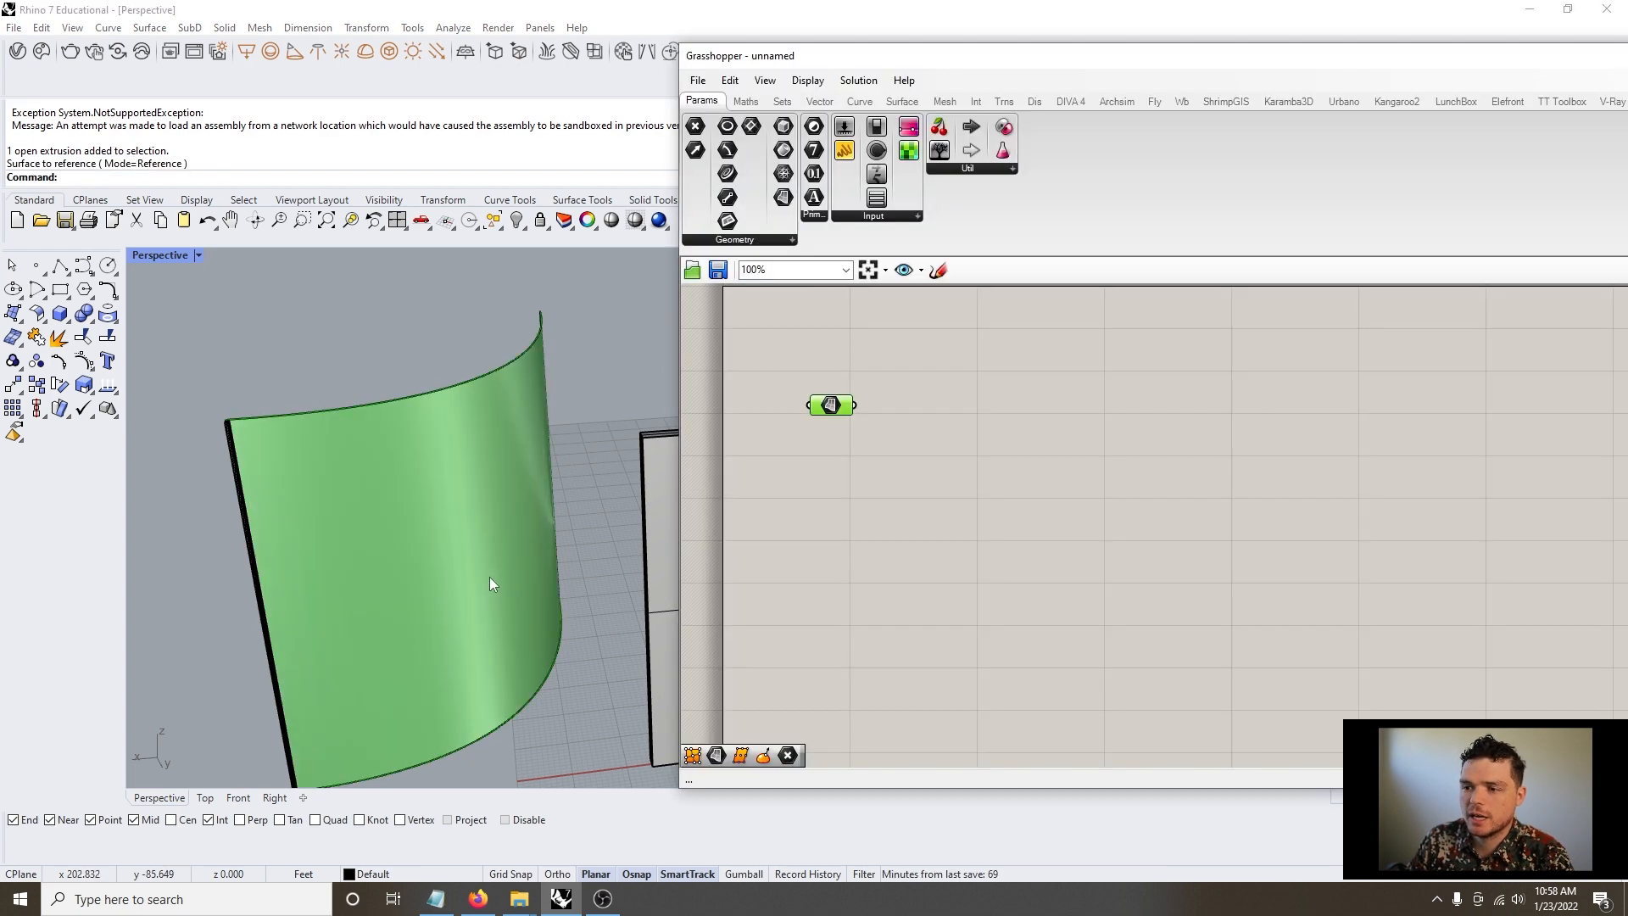
{"action": "left_click", "coordinate": [808, 584]}
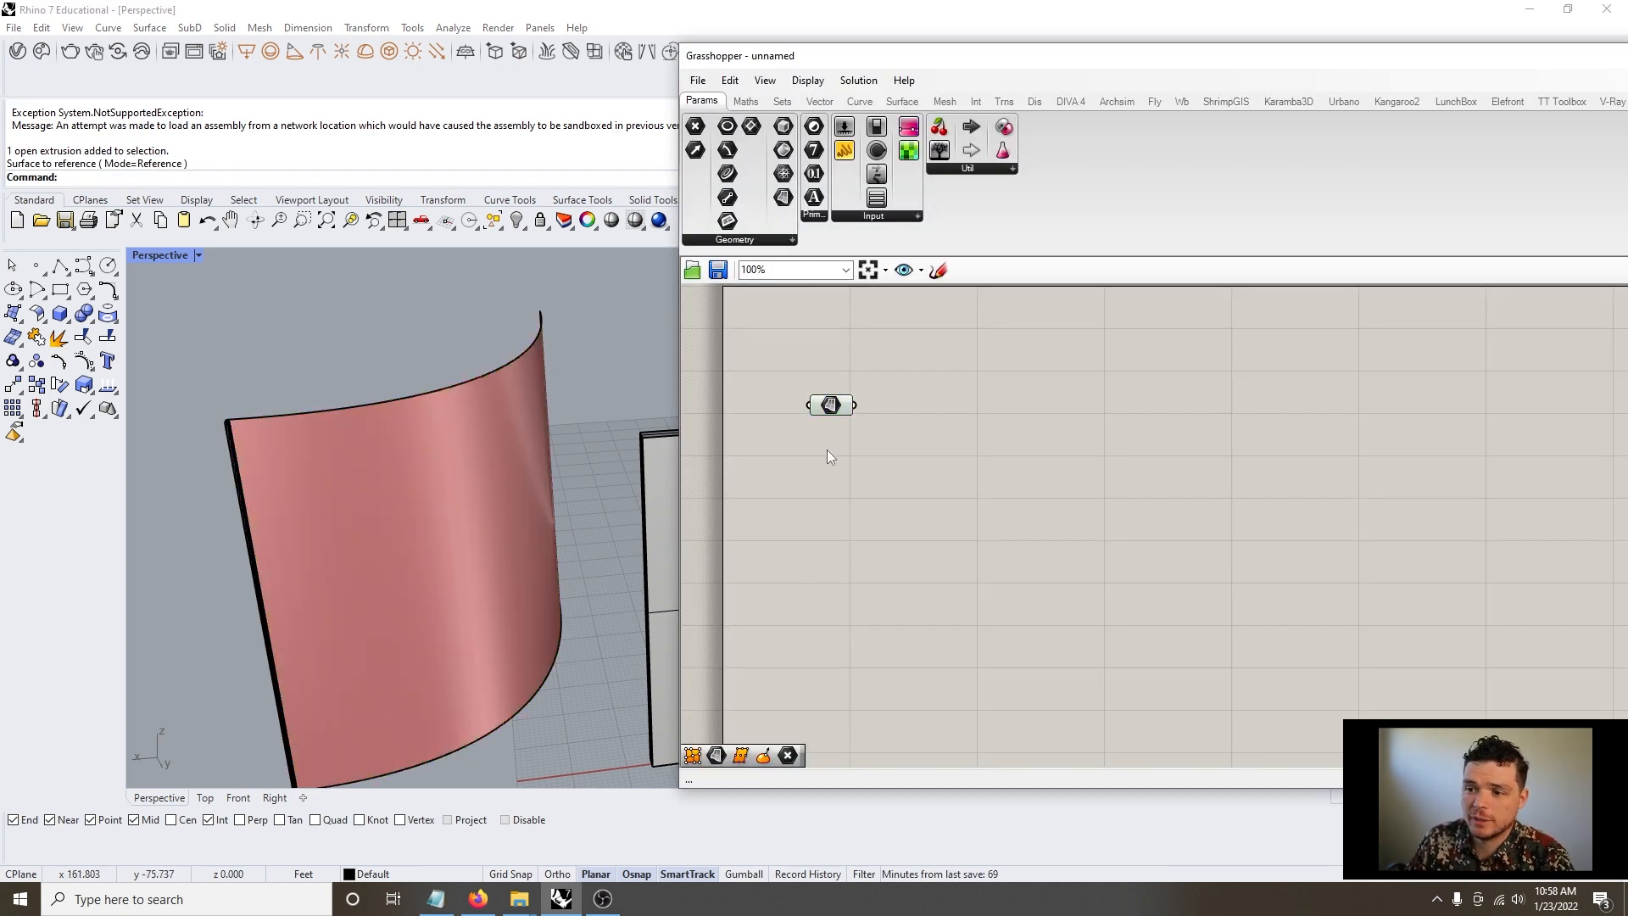
{"action": "left_click", "coordinate": [835, 409]}
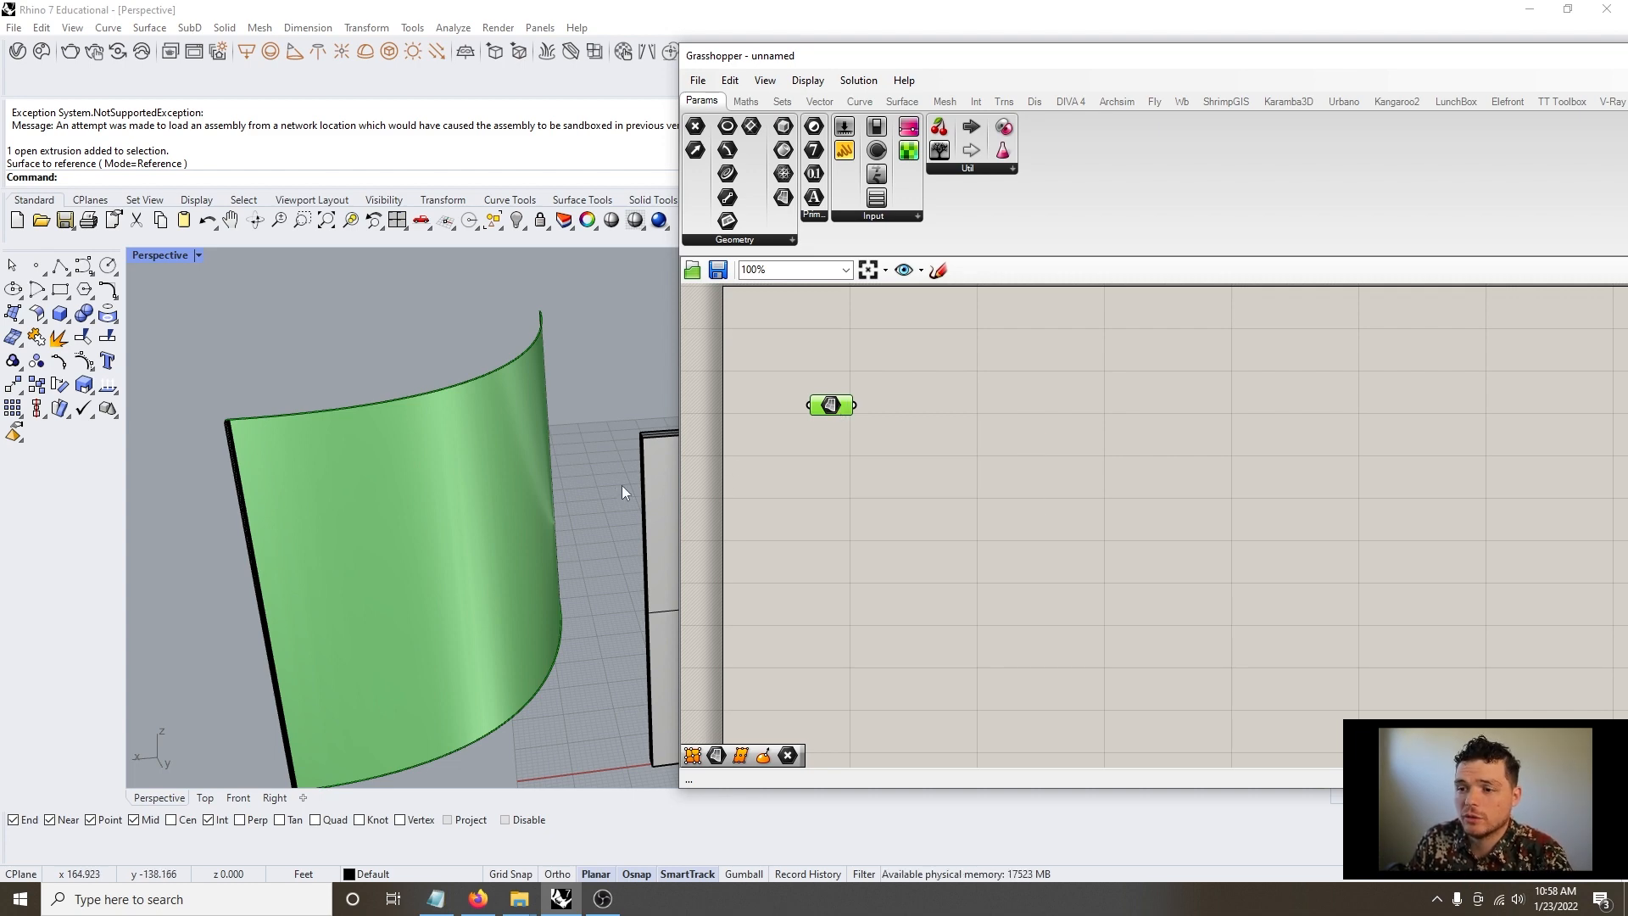
Add a Move component beside the Surface parameter and feed the surface into its Geometry input
{"action": "left_click_drag", "start_coordinate": [835, 407], "coordinate": [950, 426]}
{"action": "left_click", "coordinate": [911, 475]}
{"action": "double_click", "coordinate": [801, 440]}
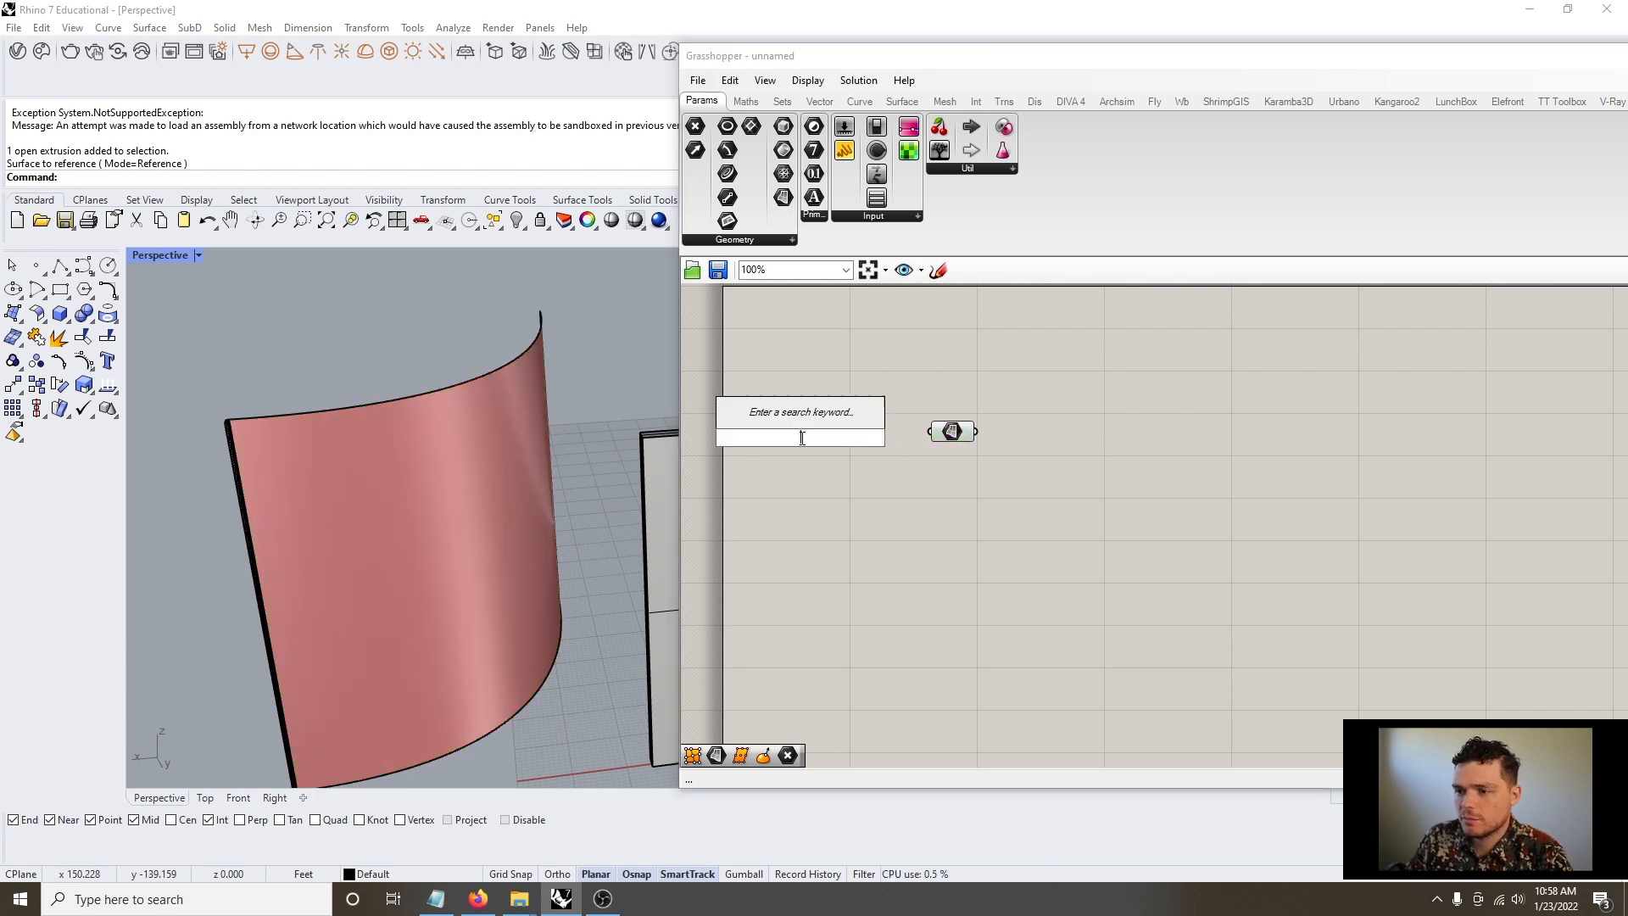
{"action": "type", "text": "move"}
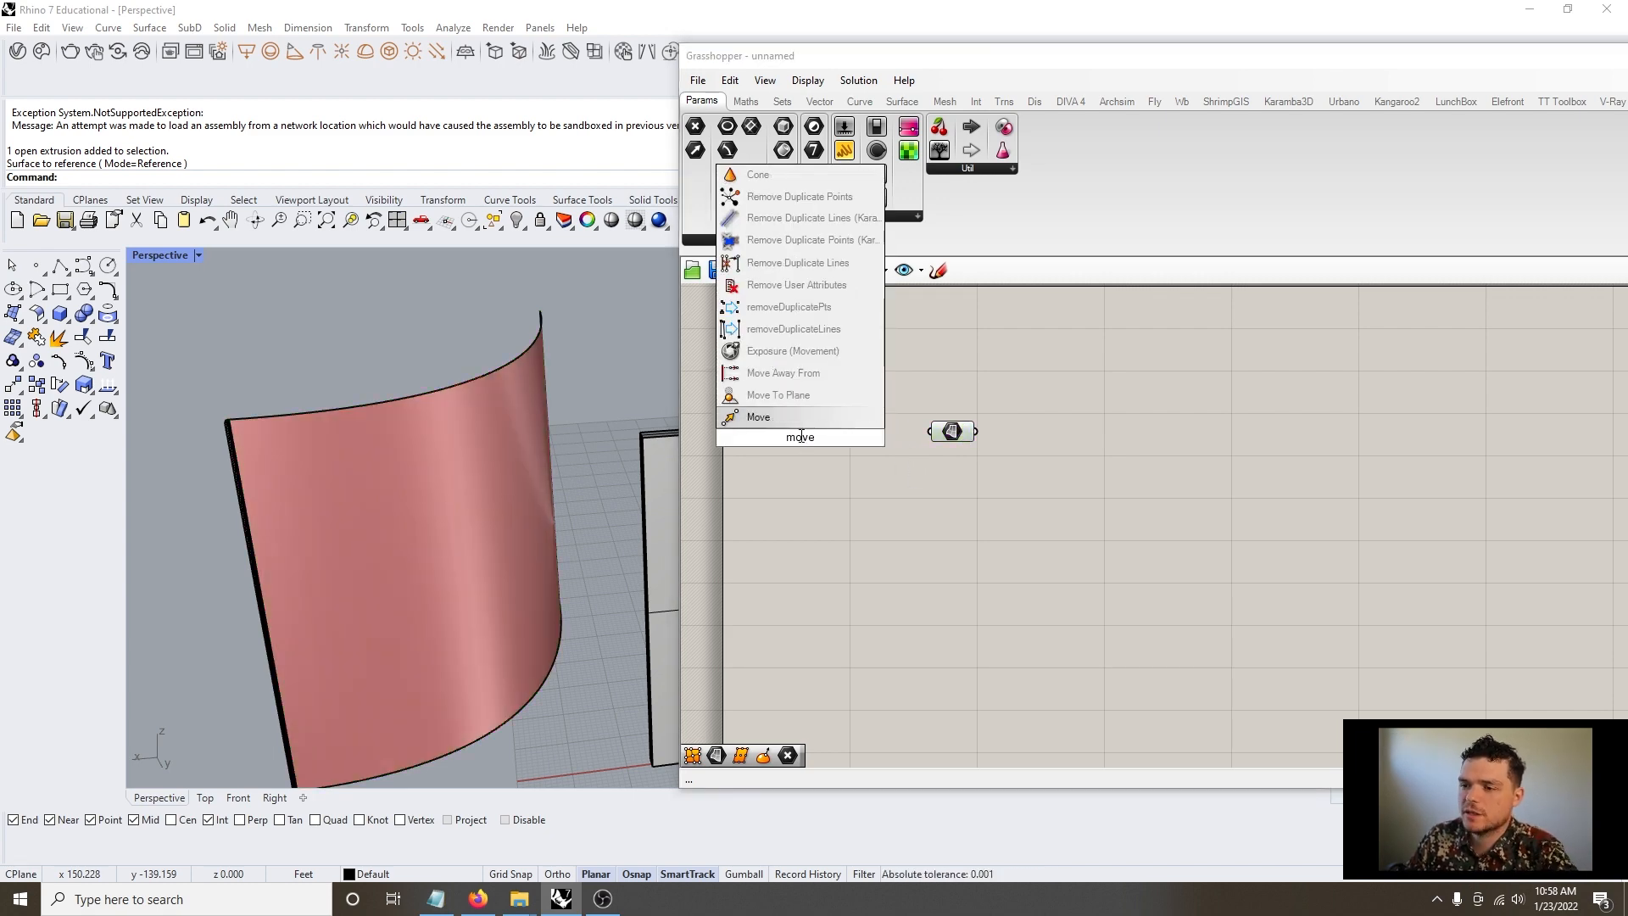
{"action": "key", "text": "Return"}
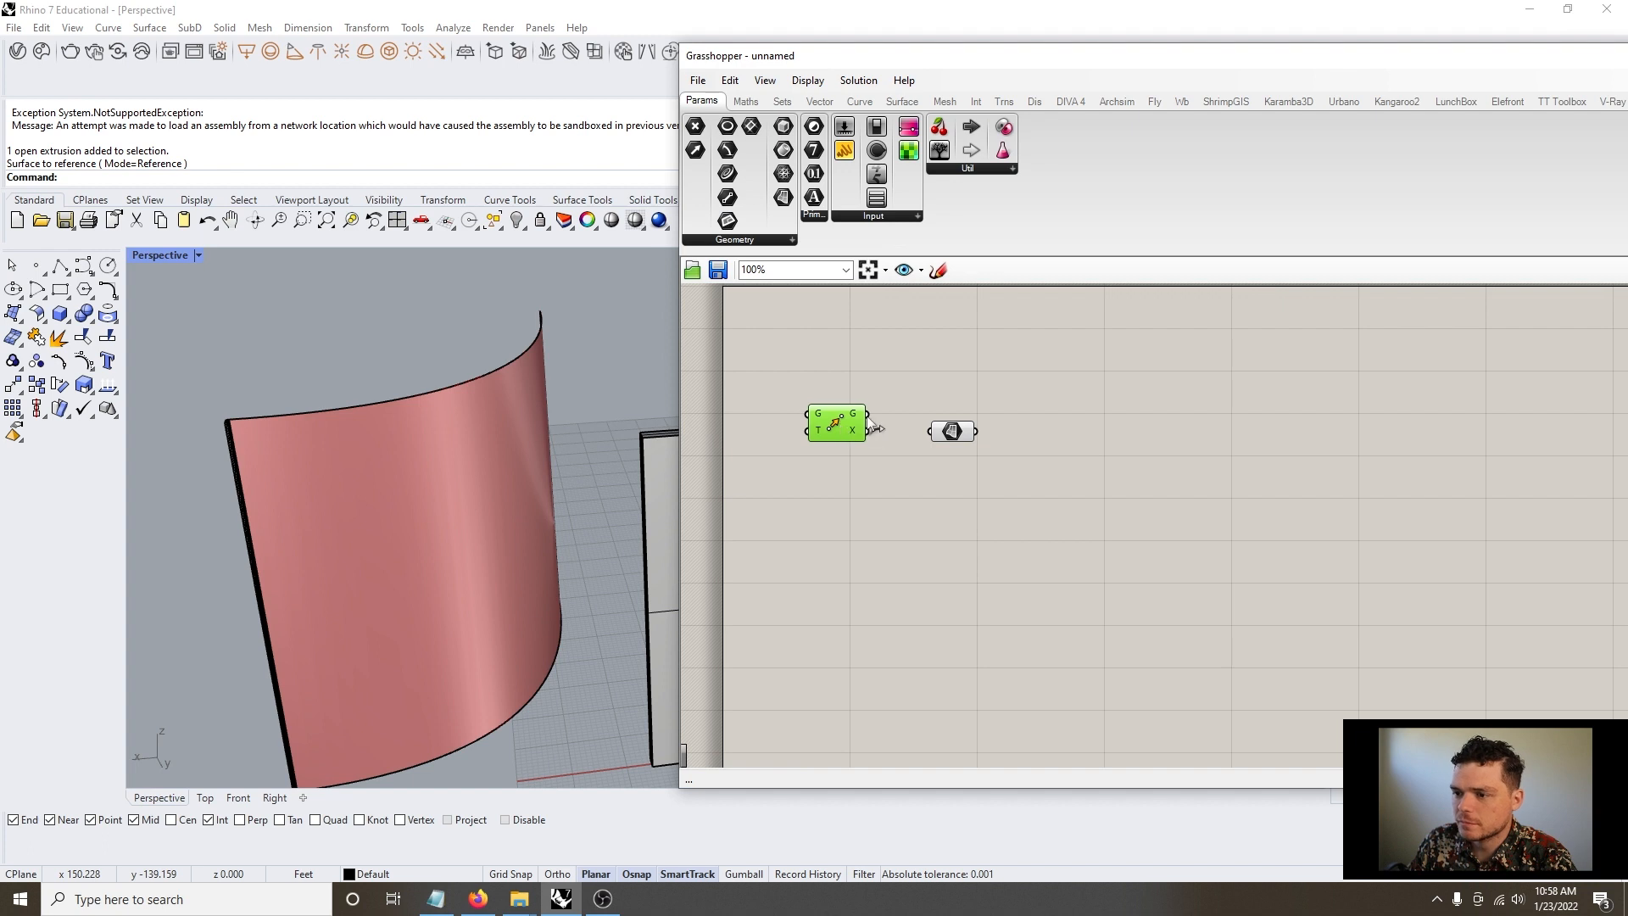
{"action": "left_click_drag", "start_coordinate": [822, 438], "coordinate": [988, 525]}
{"action": "left_click_drag", "start_coordinate": [977, 432], "coordinate": [1066, 489]}
{"action": "left_click", "coordinate": [1060, 521]}
{"action": "scroll", "coordinate": [1057, 459], "scroll_direction": "up", "scroll_amount": 2}
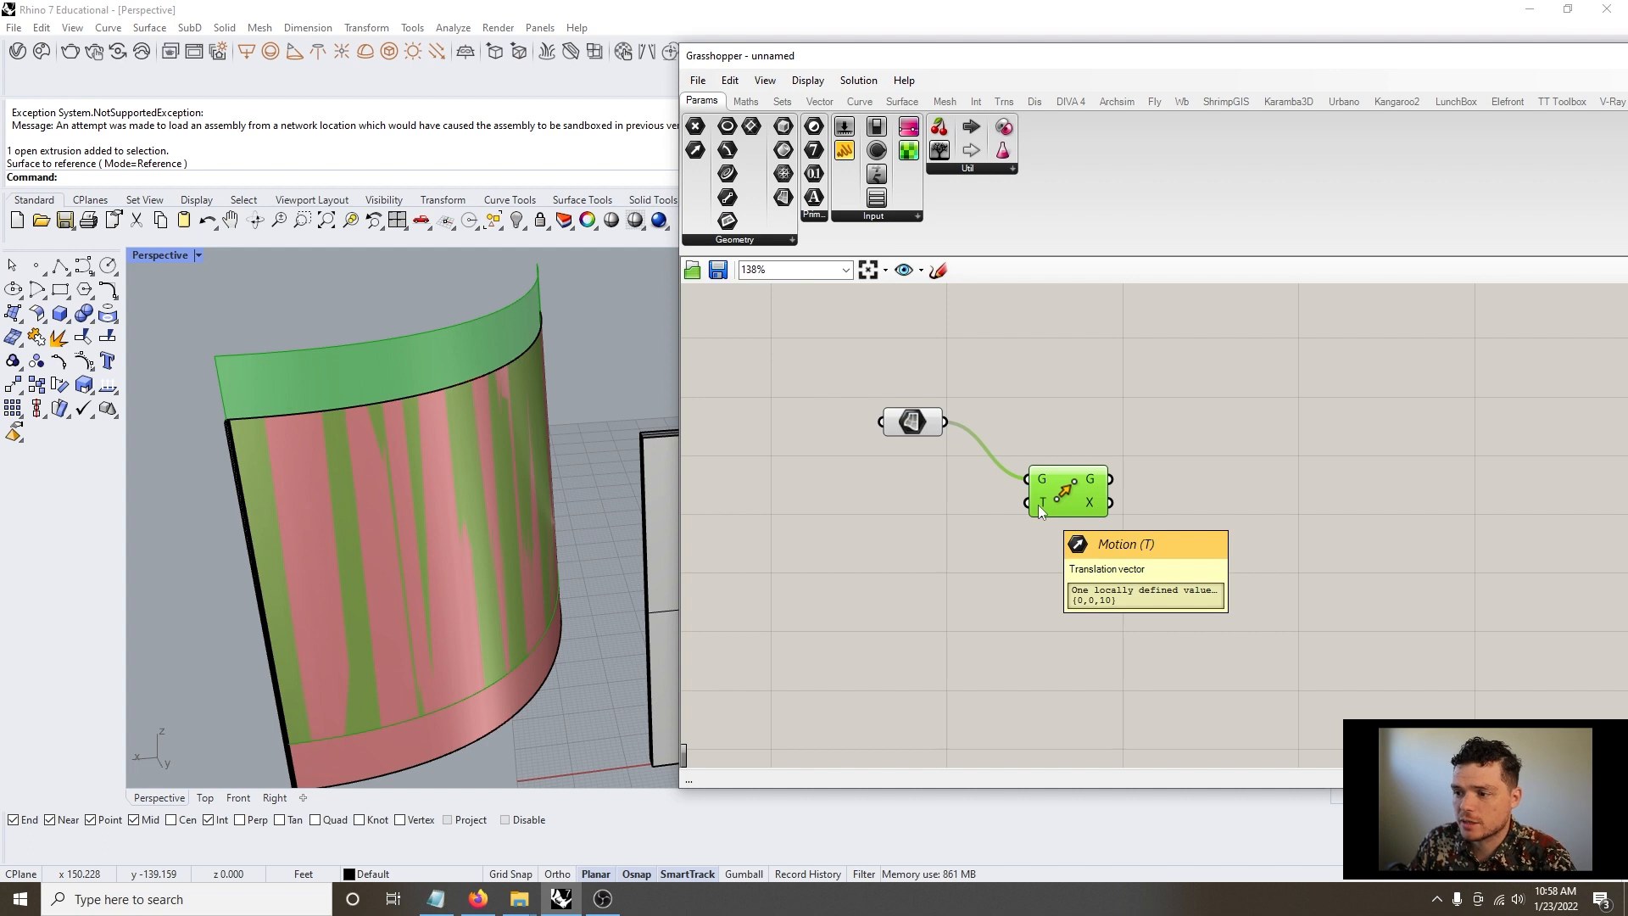
Add a Unit X vector component below the Surface parameter, ahead of the Move component
{"action": "double_click", "coordinate": [889, 514]}
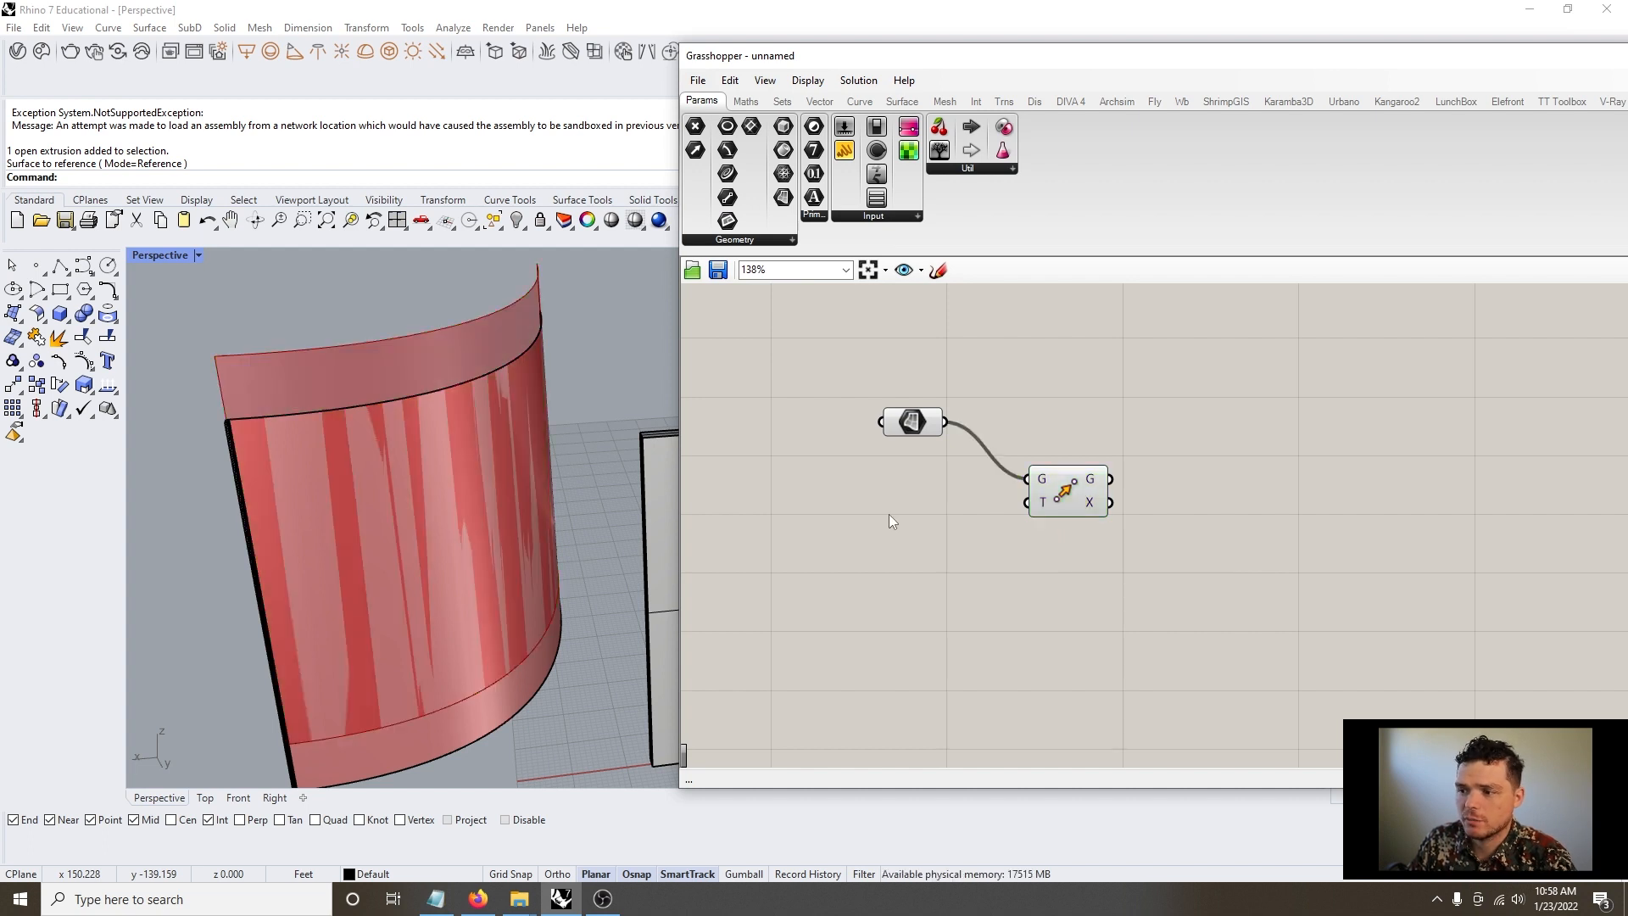
{"action": "type", "text": "eval"}
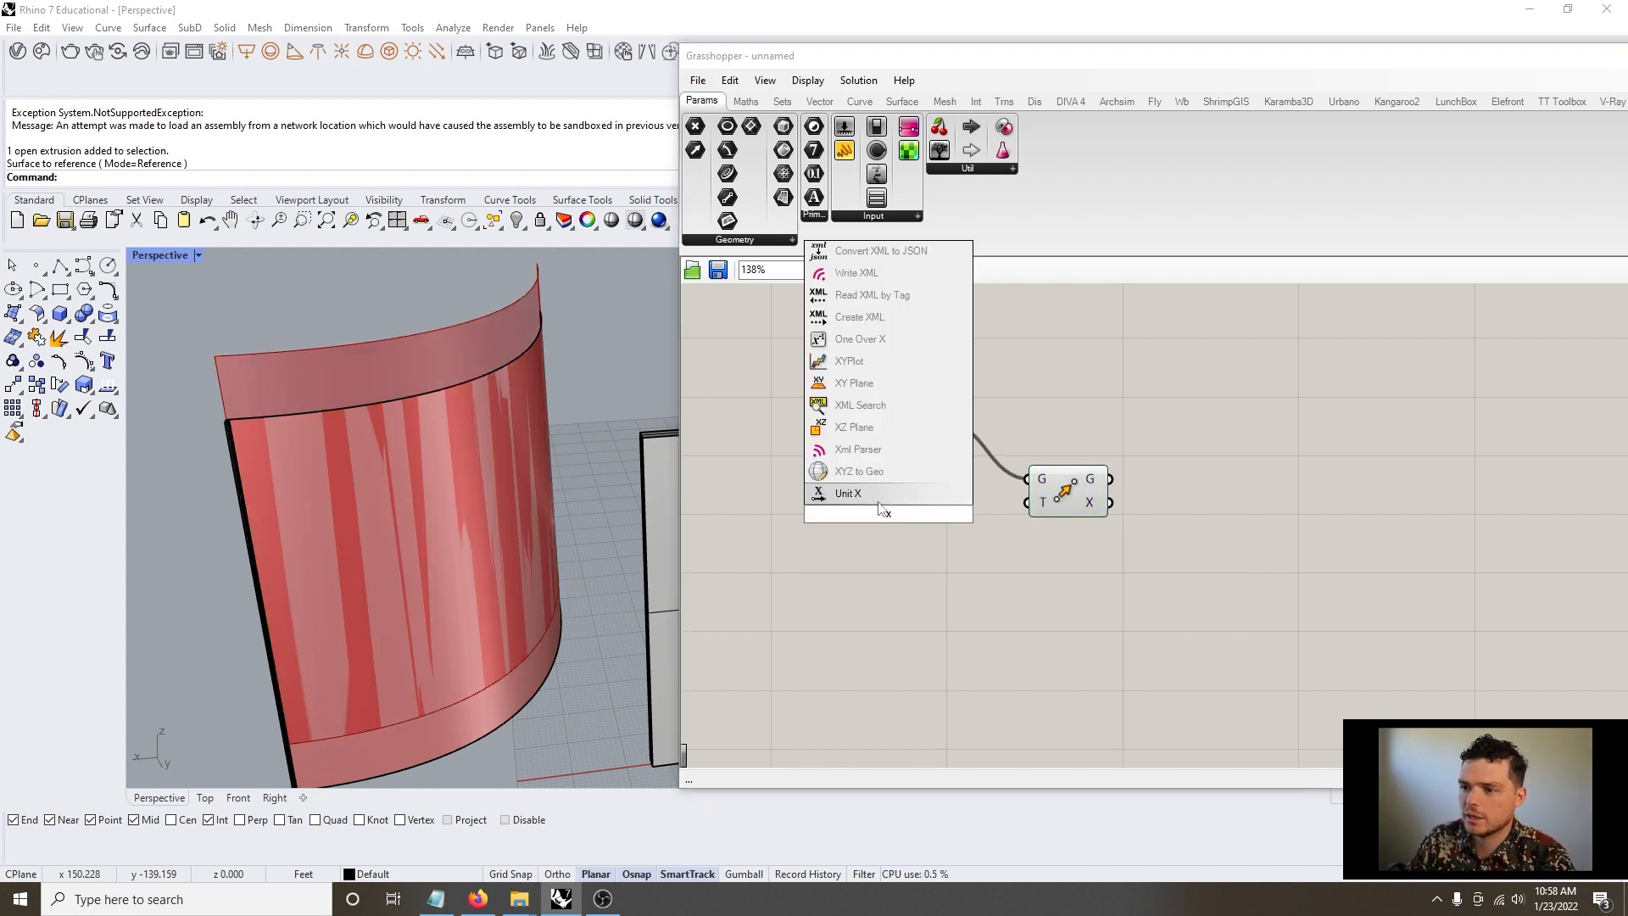
{"action": "left_click", "coordinate": [884, 505]}
{"action": "left_click_drag", "start_coordinate": [882, 517], "coordinate": [812, 552]}
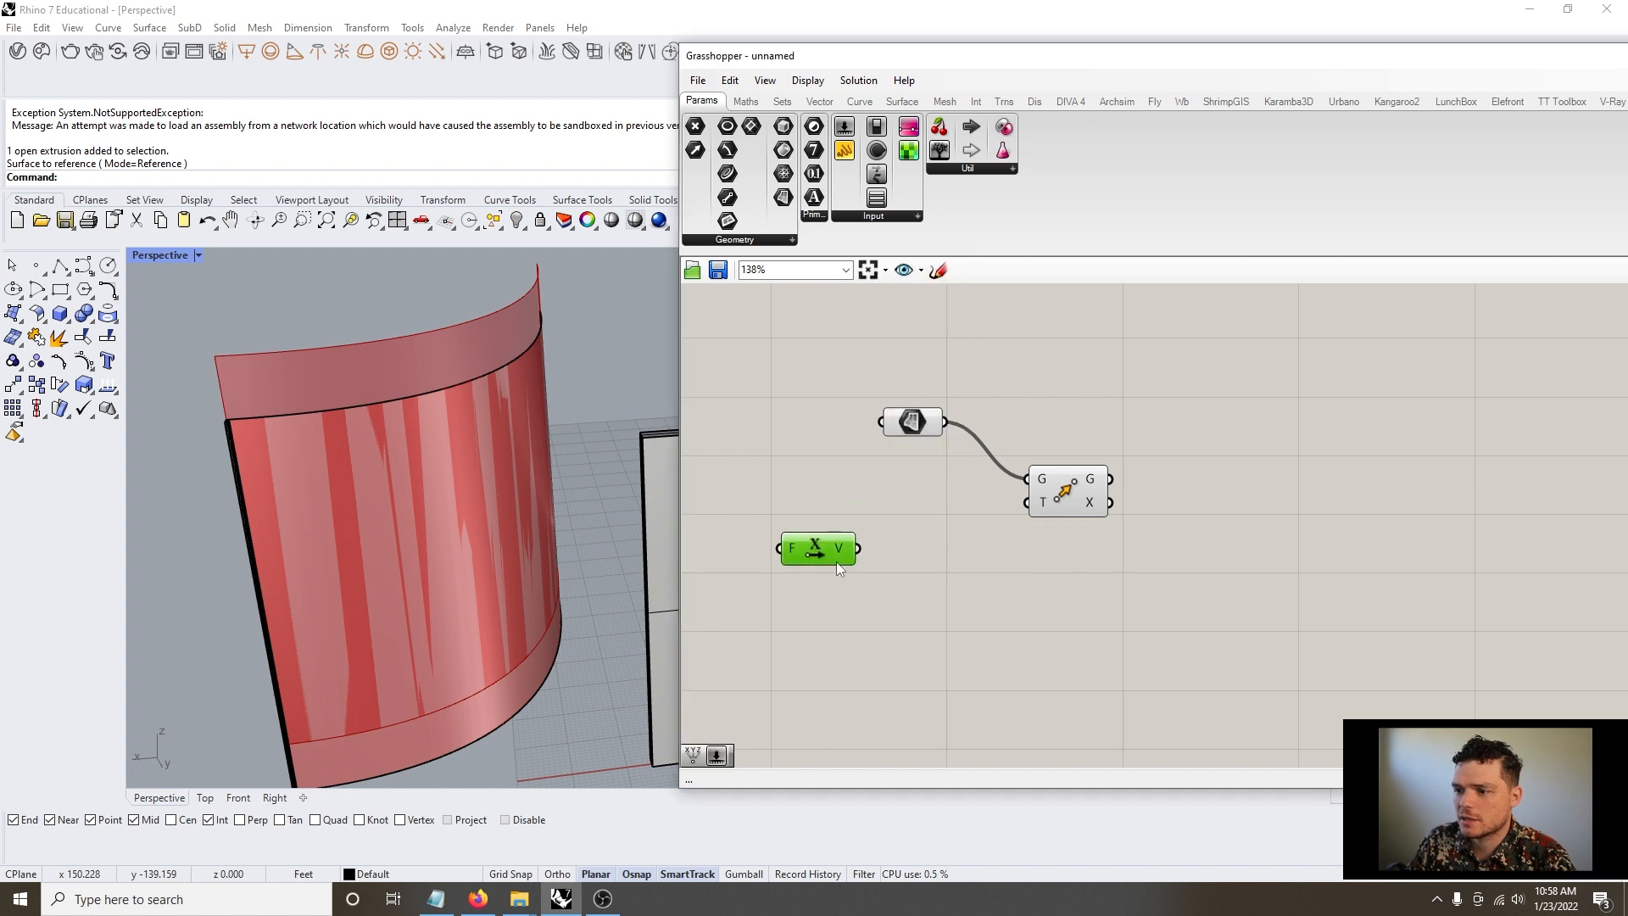
Add a number slider with the value 20 below the Unit X component
{"action": "double_click", "coordinate": [757, 619]}
{"action": "type", "text": "10"}
{"action": "key", "text": "Return"}
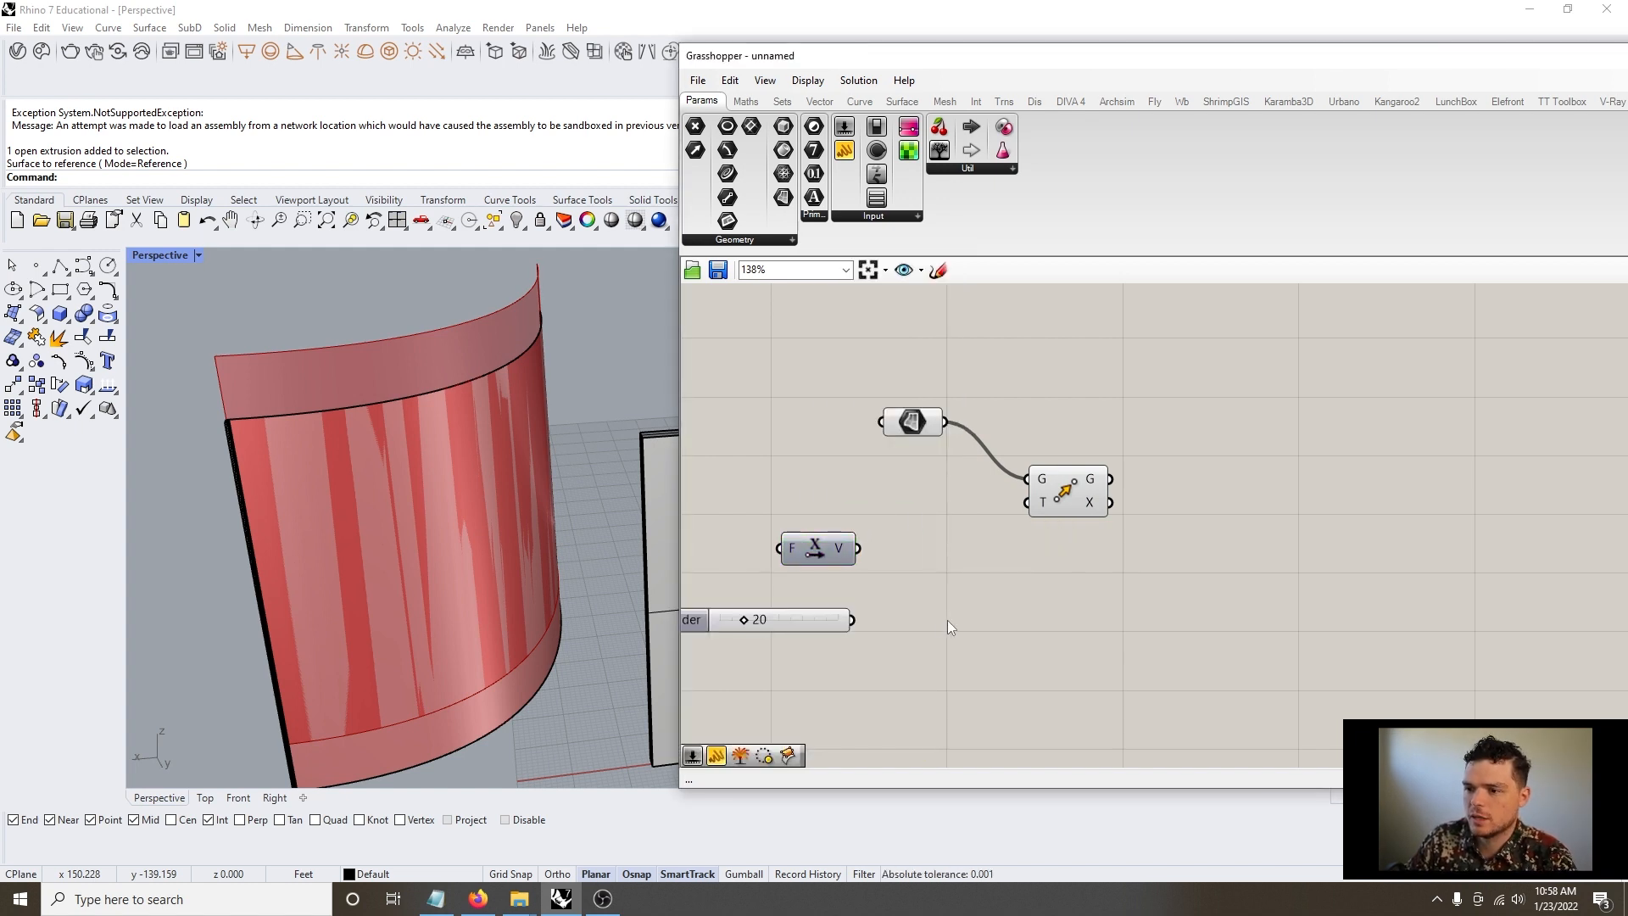
Wire the slider through Unit X into the Move component's T input and set the slider to 66
{"action": "left_click_drag", "start_coordinate": [785, 555], "coordinate": [1028, 502]}
{"action": "scroll", "coordinate": [1114, 606], "scroll_direction": "down", "scroll_amount": 2}
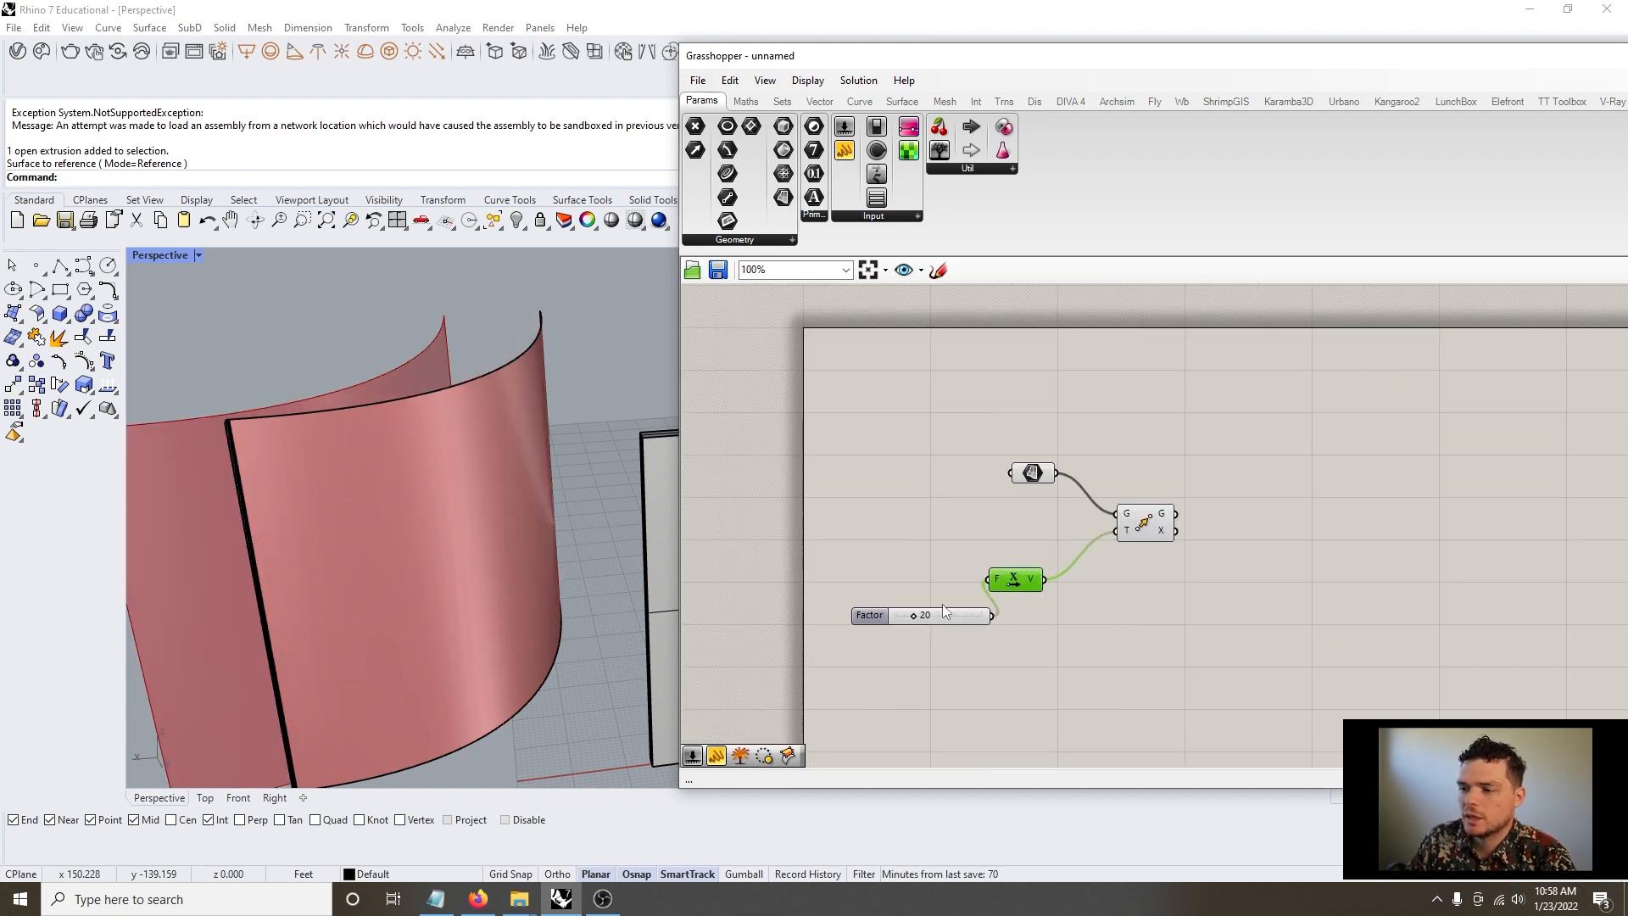
{"action": "left_click_drag", "start_coordinate": [913, 617], "coordinate": [938, 618]}
{"action": "scroll", "coordinate": [779, 582], "scroll_direction": "down", "scroll_amount": 3}
{"action": "scroll", "coordinate": [598, 542], "scroll_direction": "down", "scroll_amount": 3}
{"action": "right_click_drag", "start_coordinate": [598, 543], "coordinate": [527, 565]}
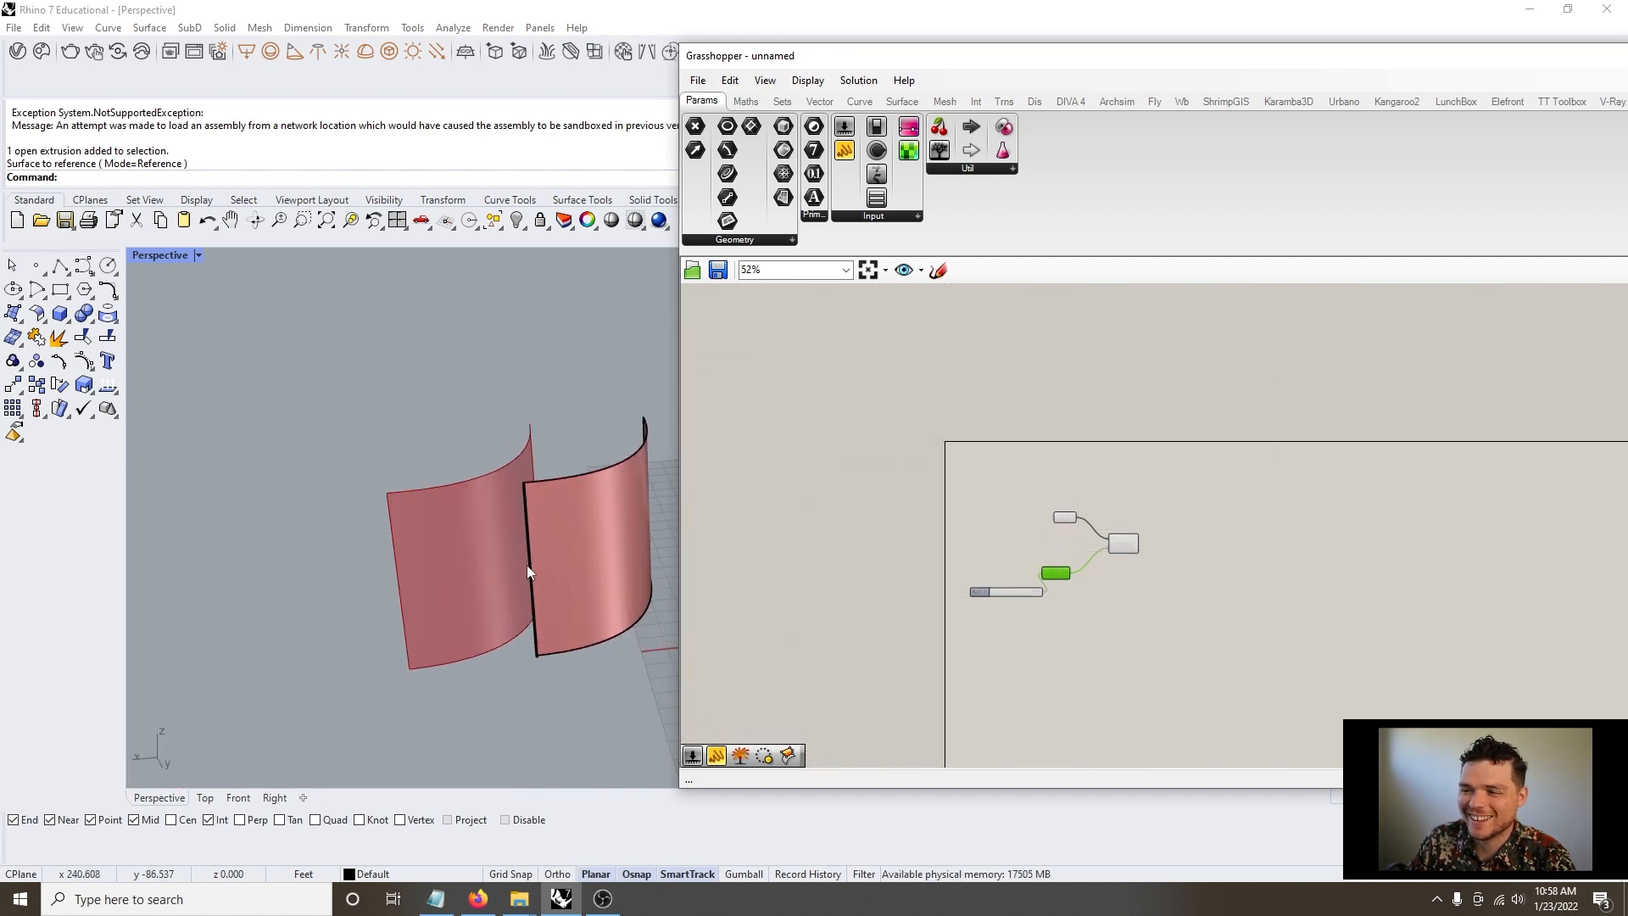
{"action": "scroll", "coordinate": [527, 565], "scroll_direction": "up", "scroll_amount": 4}
{"action": "scroll", "coordinate": [1026, 614], "scroll_direction": "up", "scroll_amount": 3}
{"action": "scroll", "coordinate": [998, 578], "scroll_direction": "up", "scroll_amount": 2}
{"action": "left_click_drag", "start_coordinate": [1009, 568], "coordinate": [1013, 603]}
{"action": "scroll", "coordinate": [1012, 603], "scroll_direction": "down", "scroll_amount": 3}
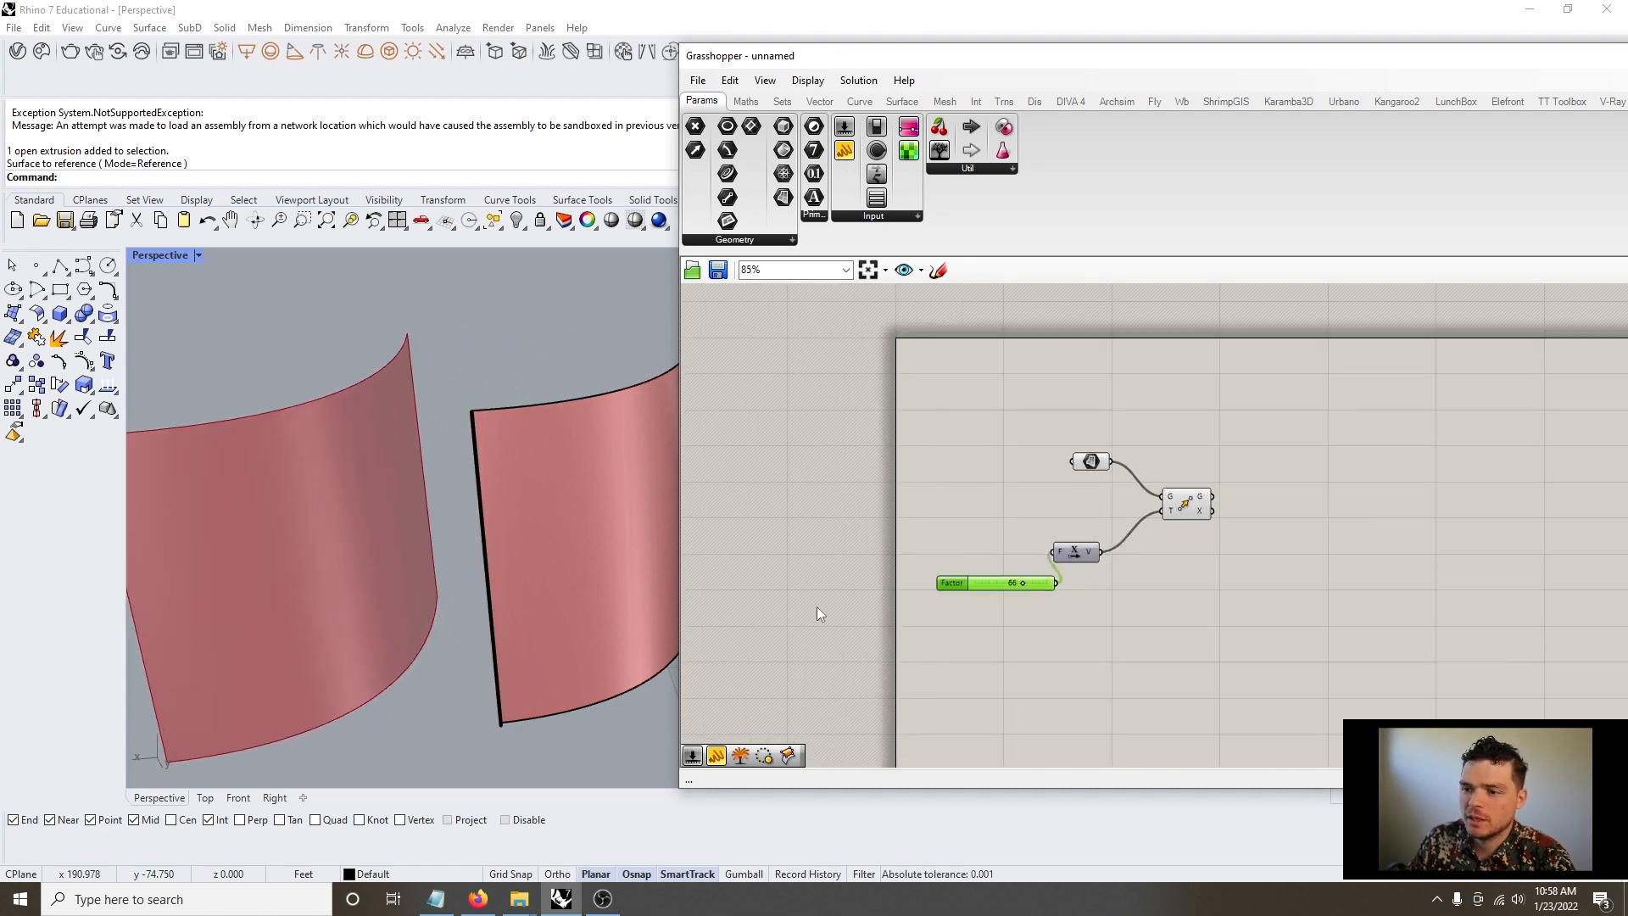
{"action": "scroll", "coordinate": [473, 583], "scroll_direction": "down", "scroll_amount": 3}
{"action": "scroll", "coordinate": [965, 594], "scroll_direction": "up", "scroll_amount": 3}
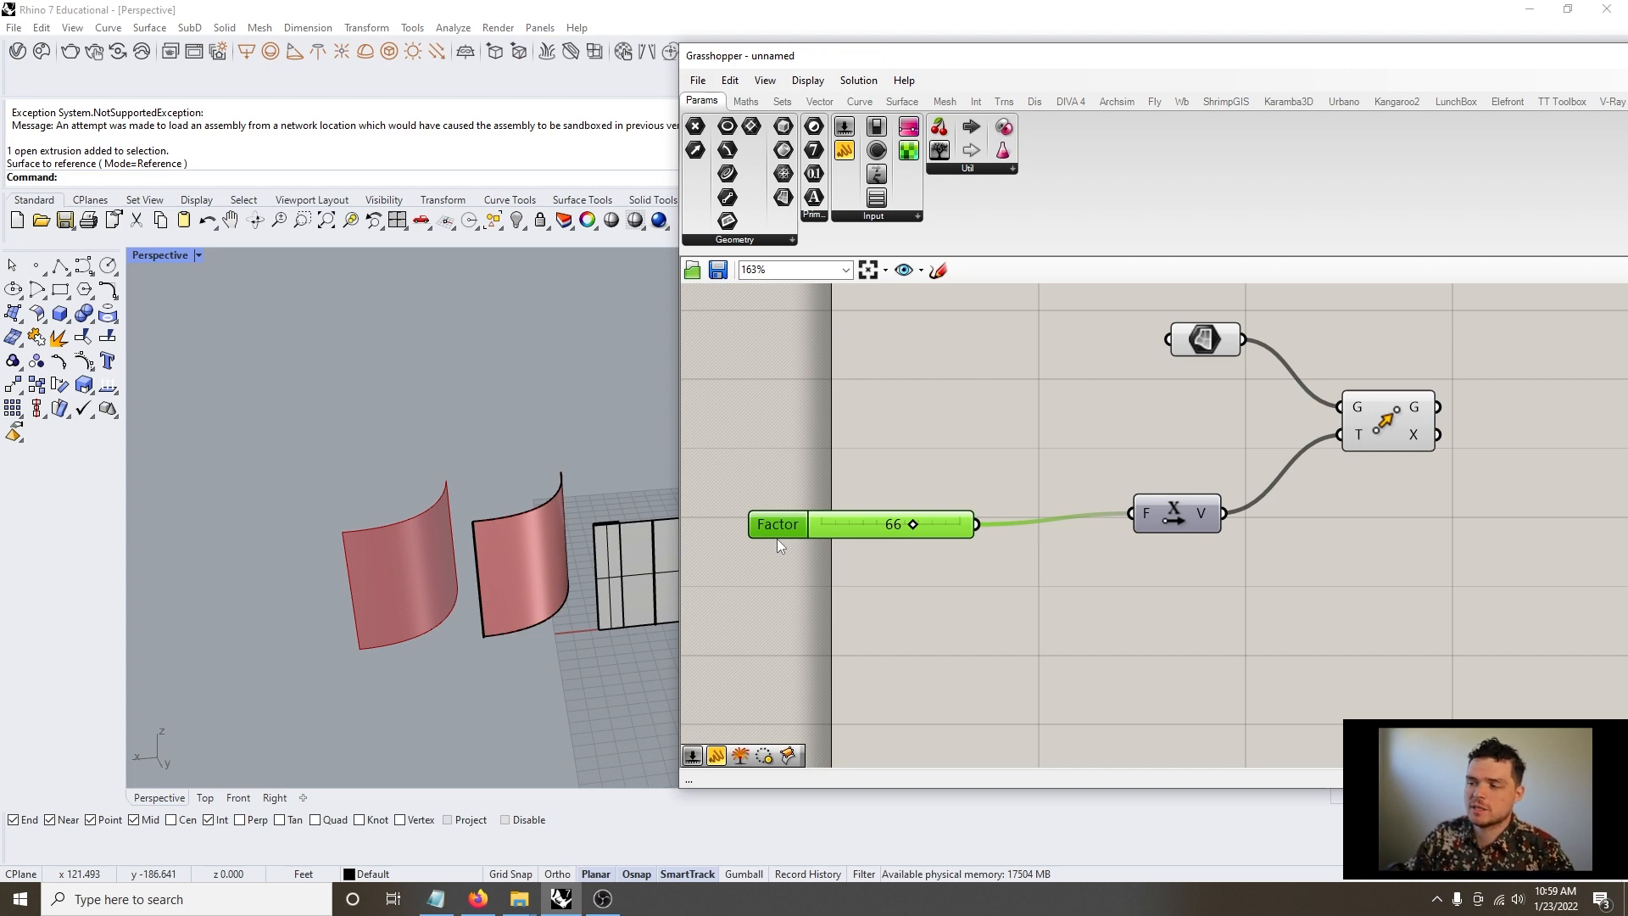
Bake the Move component's shifted wall surface into the Rhino model with the default attributes
{"action": "left_click_drag", "start_coordinate": [1396, 415], "coordinate": [1423, 415]}
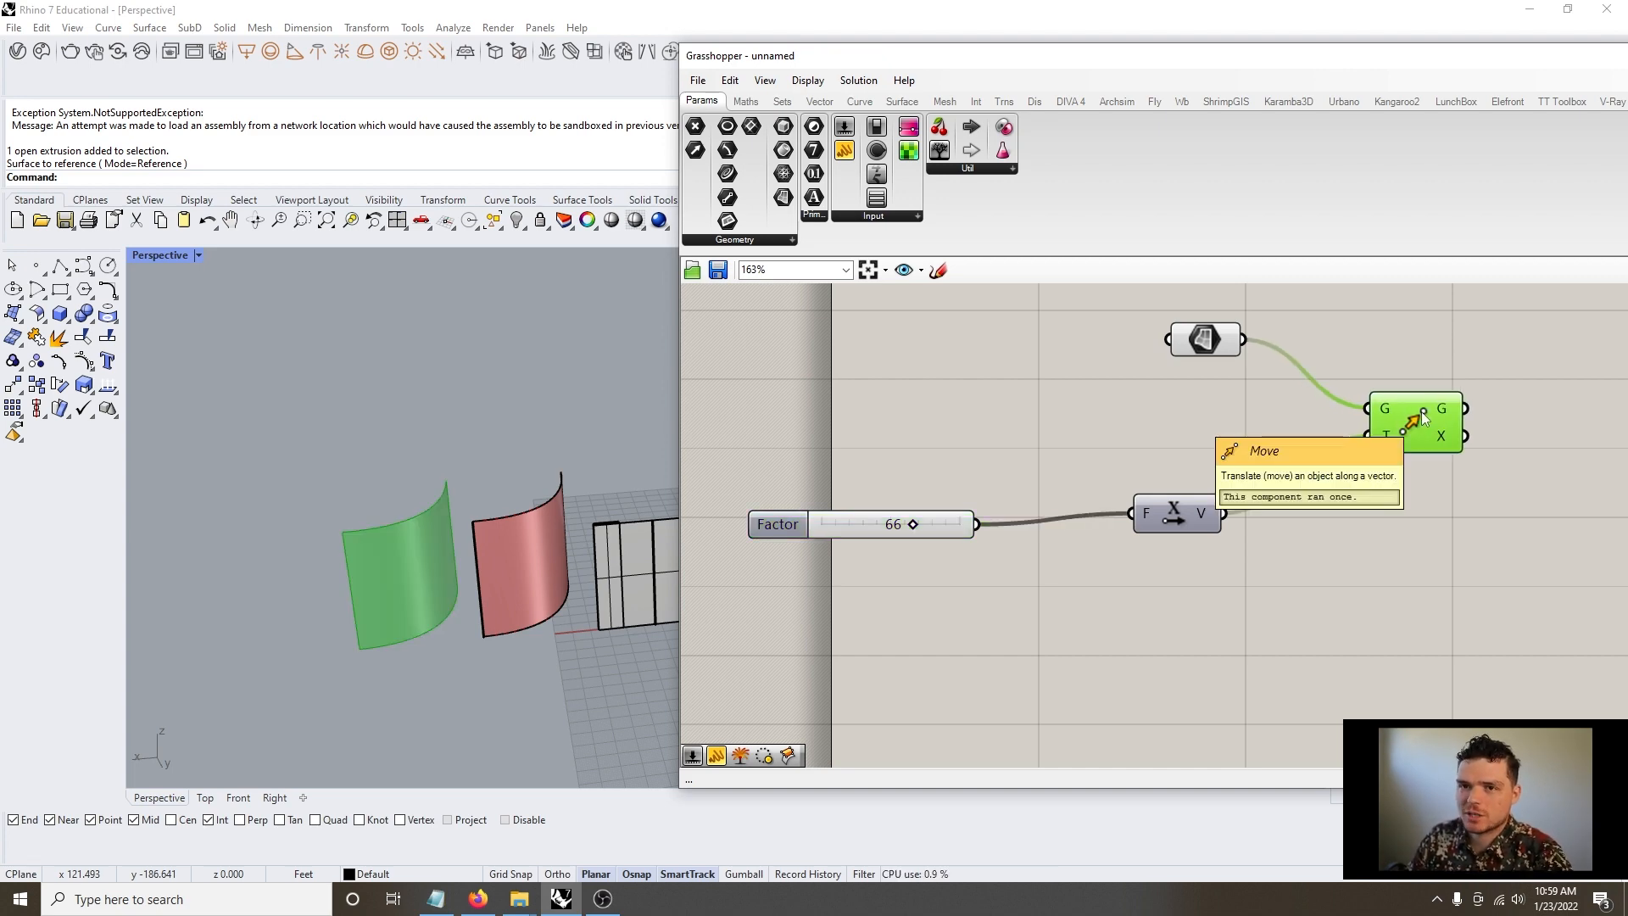
{"action": "double_click", "coordinate": [1121, 426]}
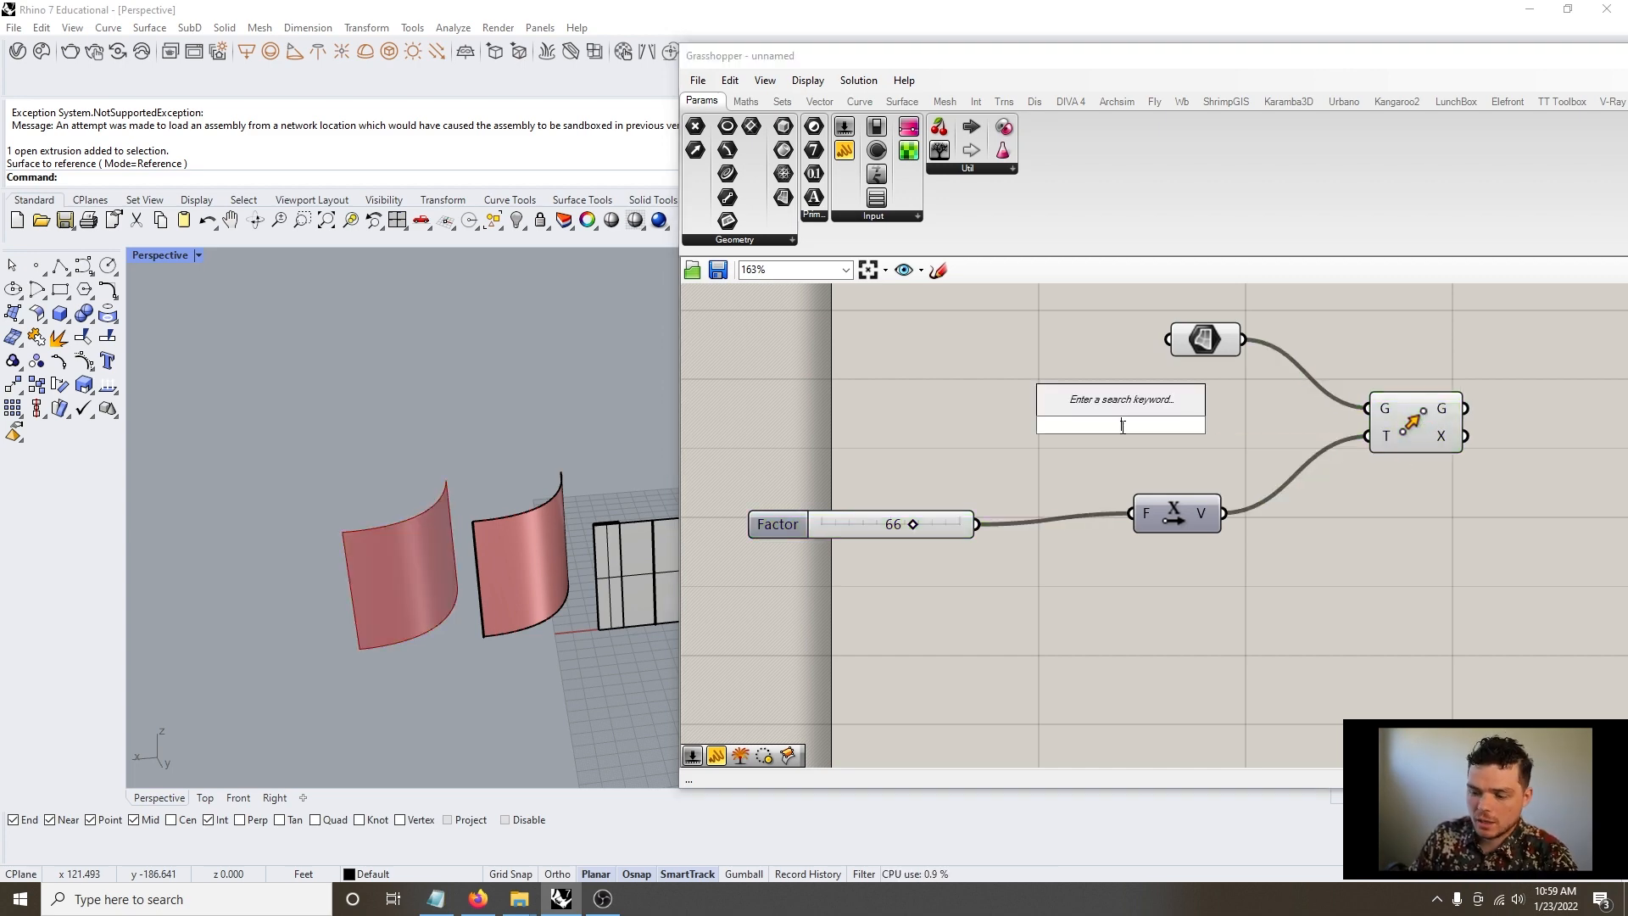
{"action": "left_click", "coordinate": [1417, 425]}
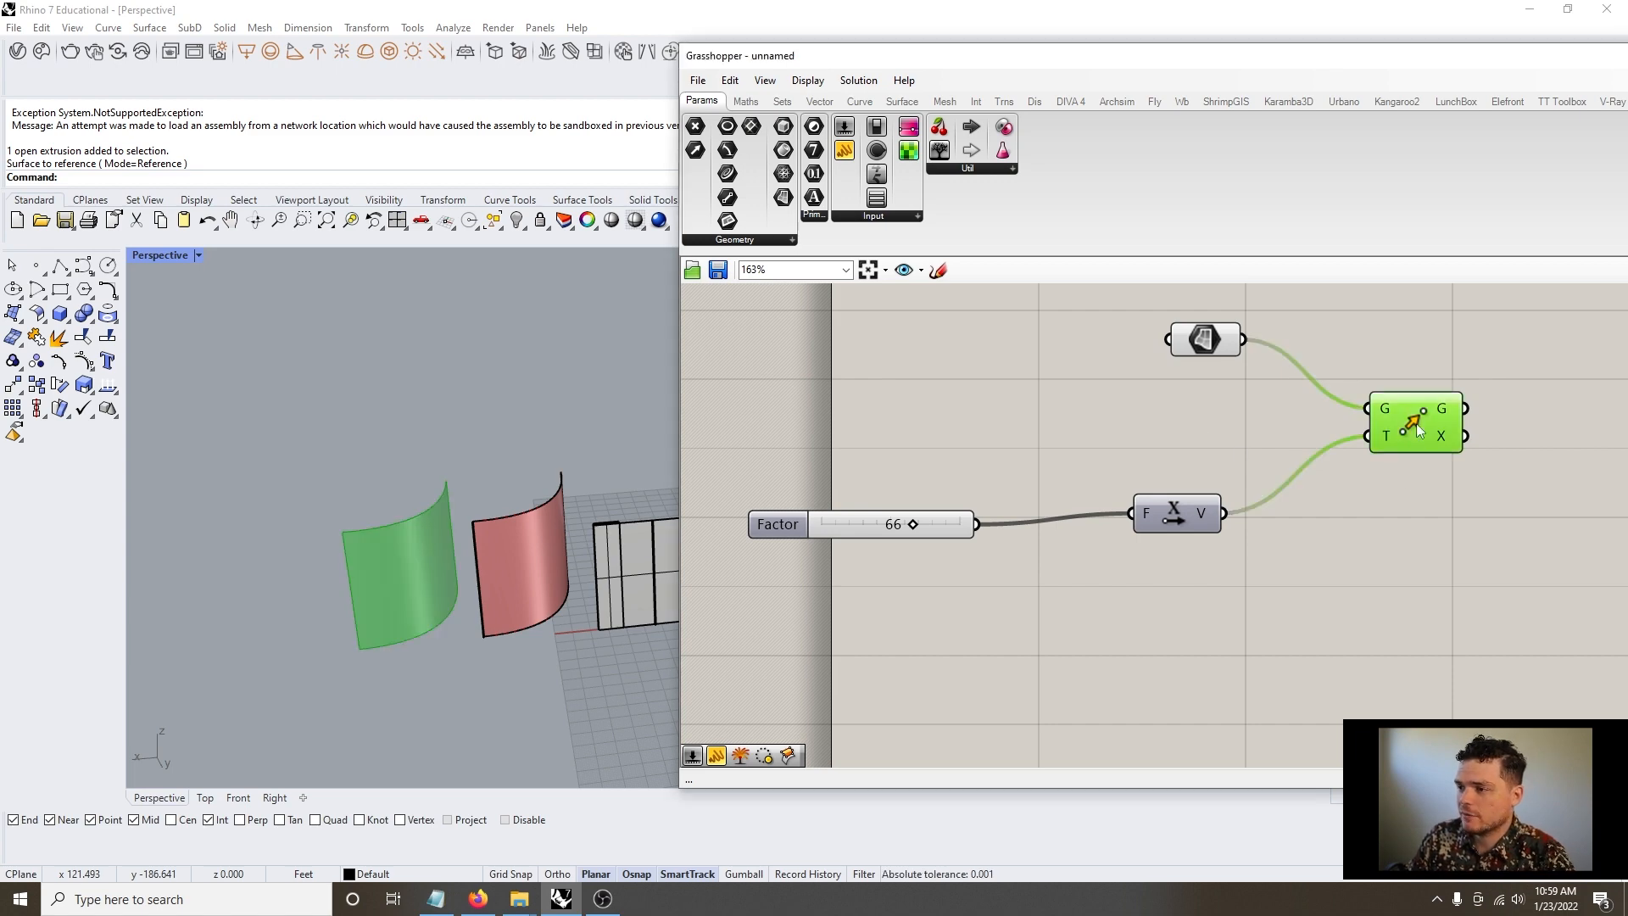
{"action": "right_click", "coordinate": [1416, 424]}
{"action": "left_click", "coordinate": [1451, 493]}
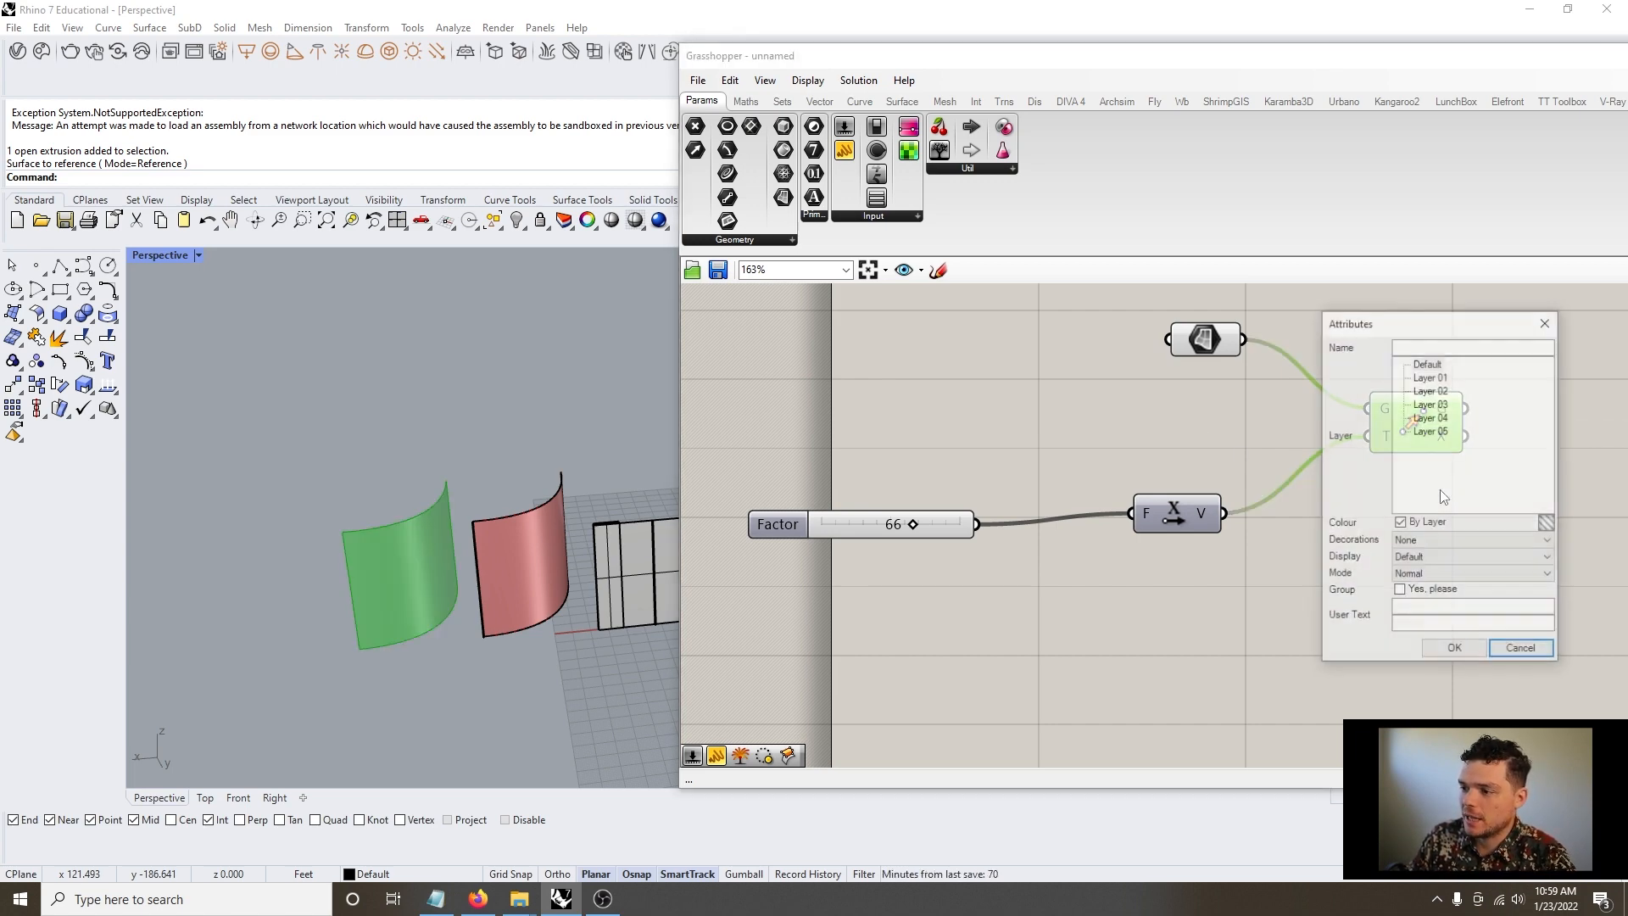
{"action": "left_click", "coordinate": [1457, 650]}
Shift the baked wall surface away from its preview with the Gumball and delete it
{"action": "left_click", "coordinate": [378, 518]}
{"action": "left_click", "coordinate": [409, 578]}
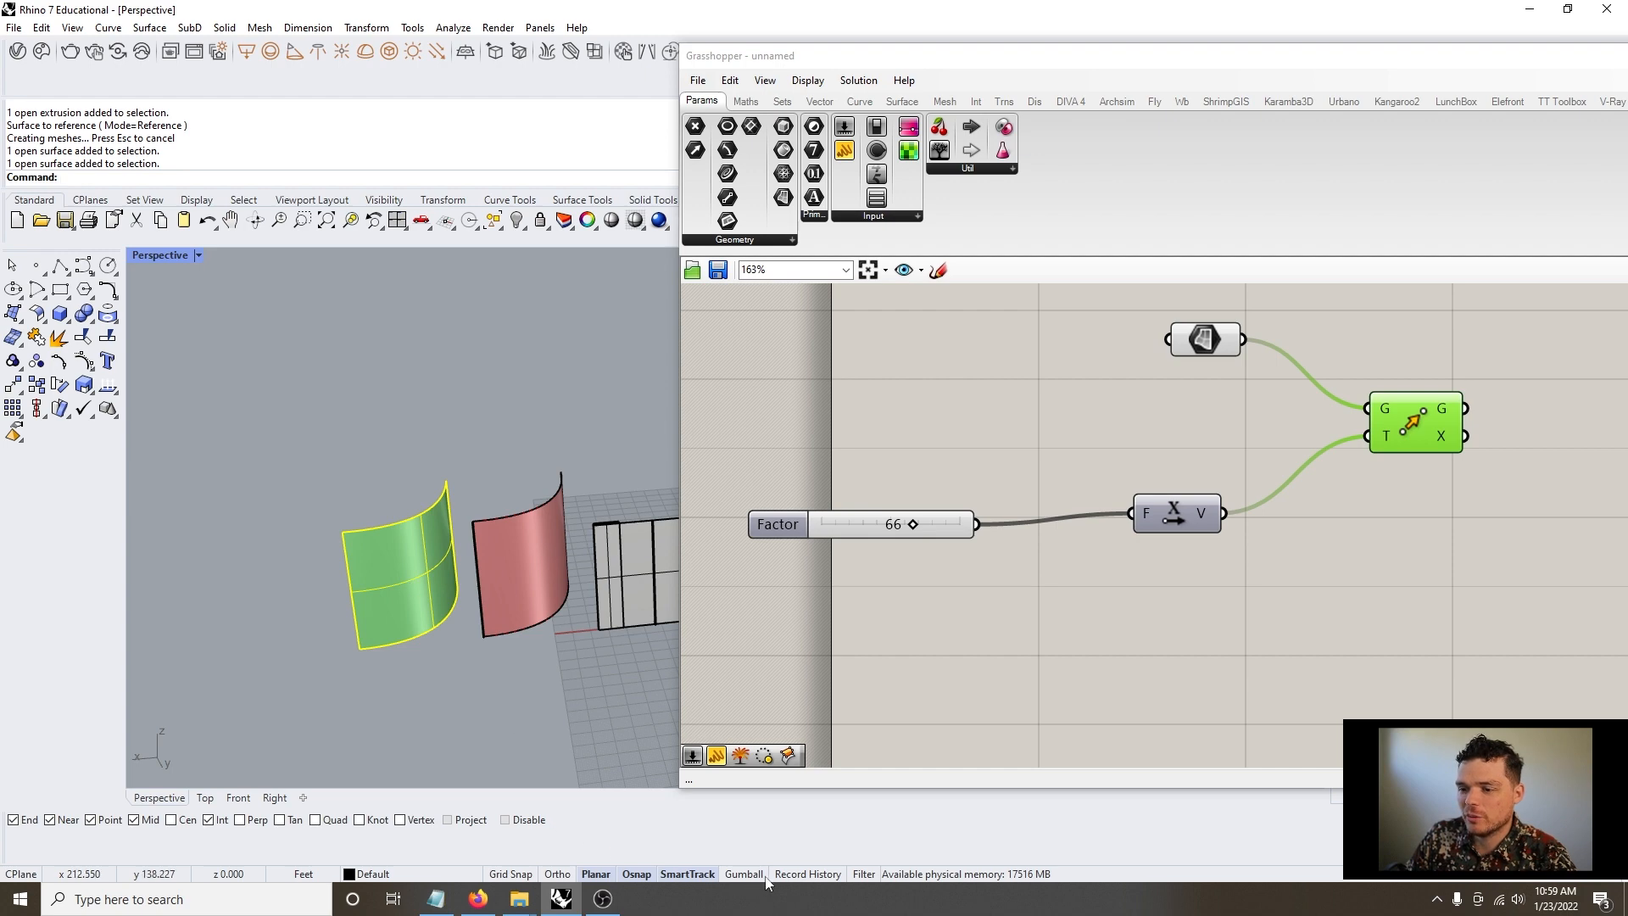
{"action": "left_click", "coordinate": [734, 877]}
{"action": "left_click_drag", "start_coordinate": [333, 565], "coordinate": [200, 577]}
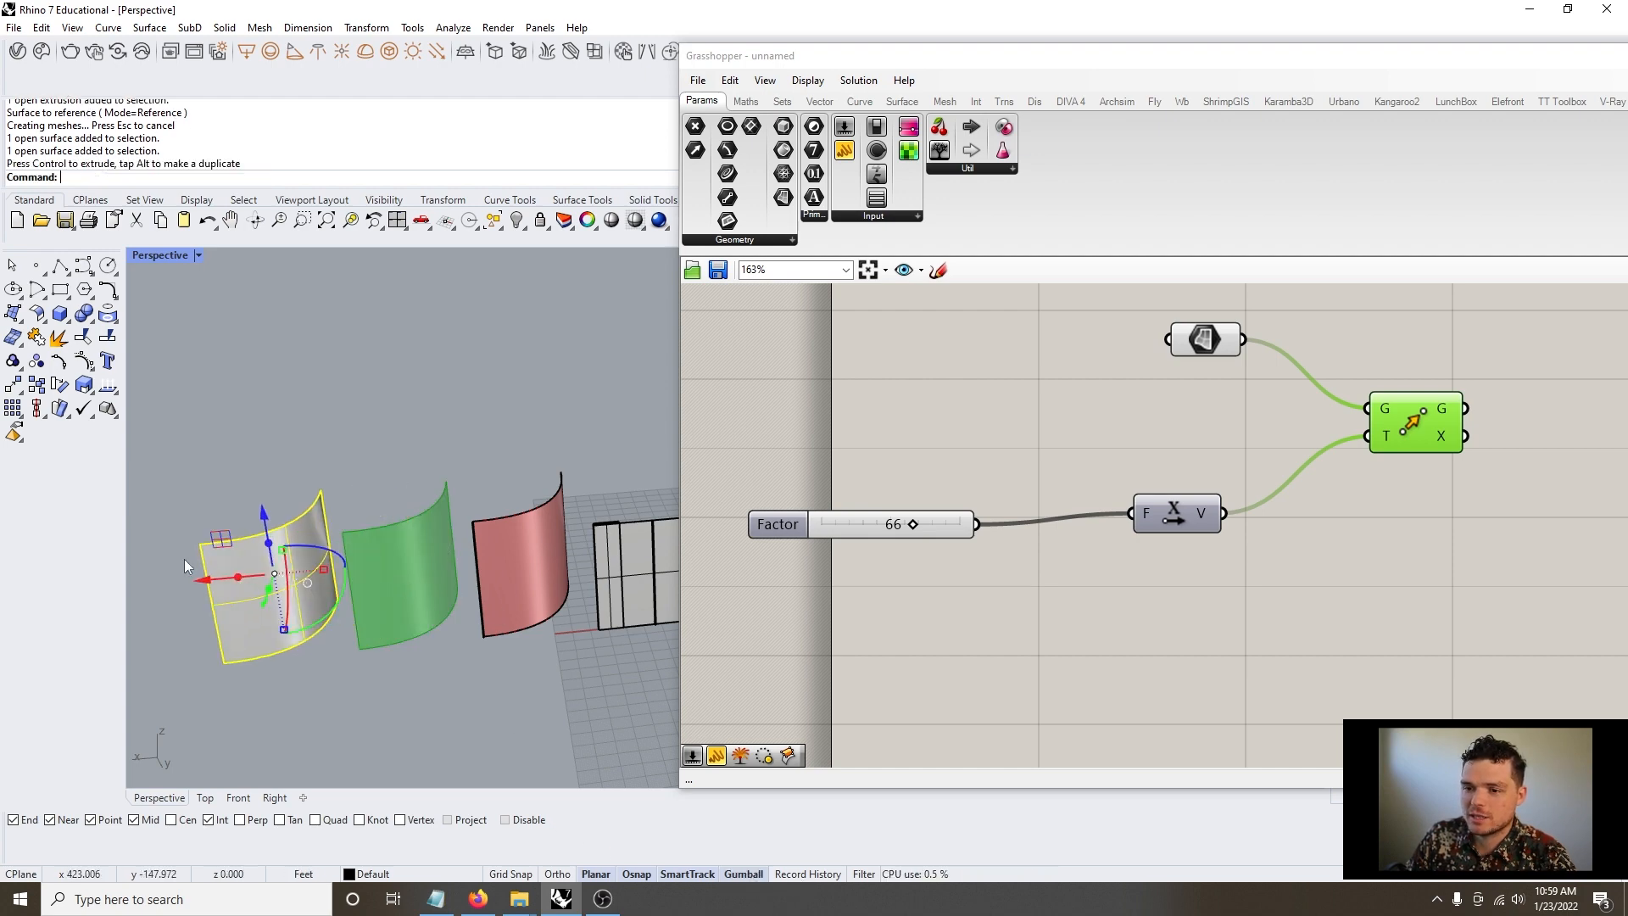
{"action": "key", "text": "Delete"}
{"action": "left_click", "coordinate": [1162, 593]}
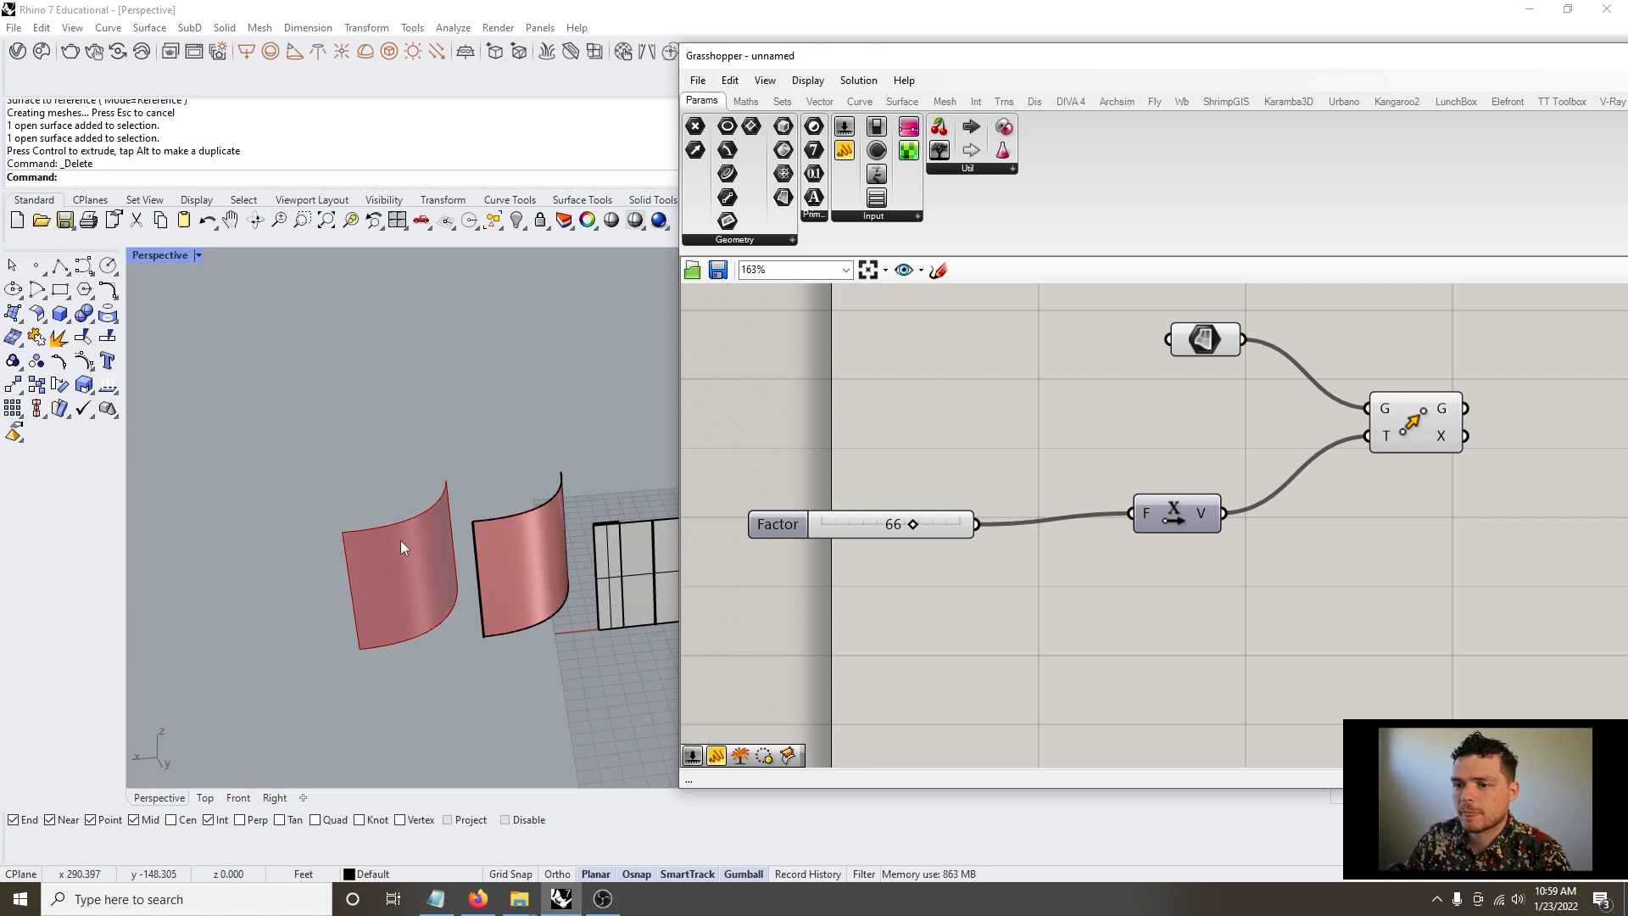
Delete the Factor slider and the Unit X component from the definition
{"action": "scroll", "coordinate": [899, 556], "scroll_direction": "down", "scroll_amount": 2}
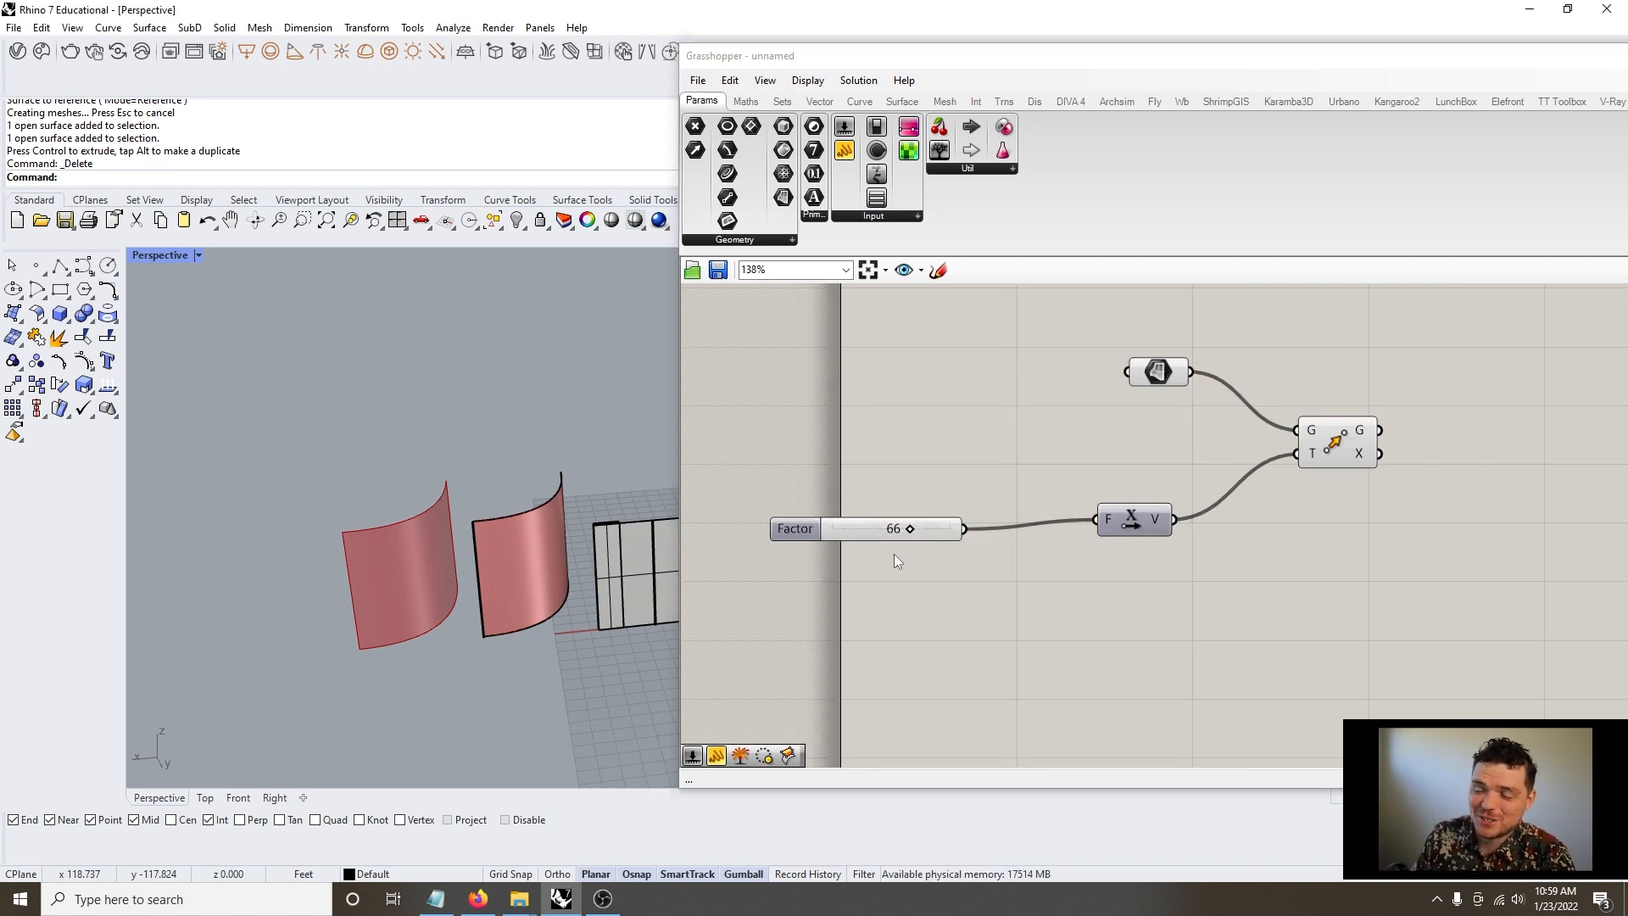
{"action": "left_click_drag", "start_coordinate": [1198, 641], "coordinate": [795, 458]}
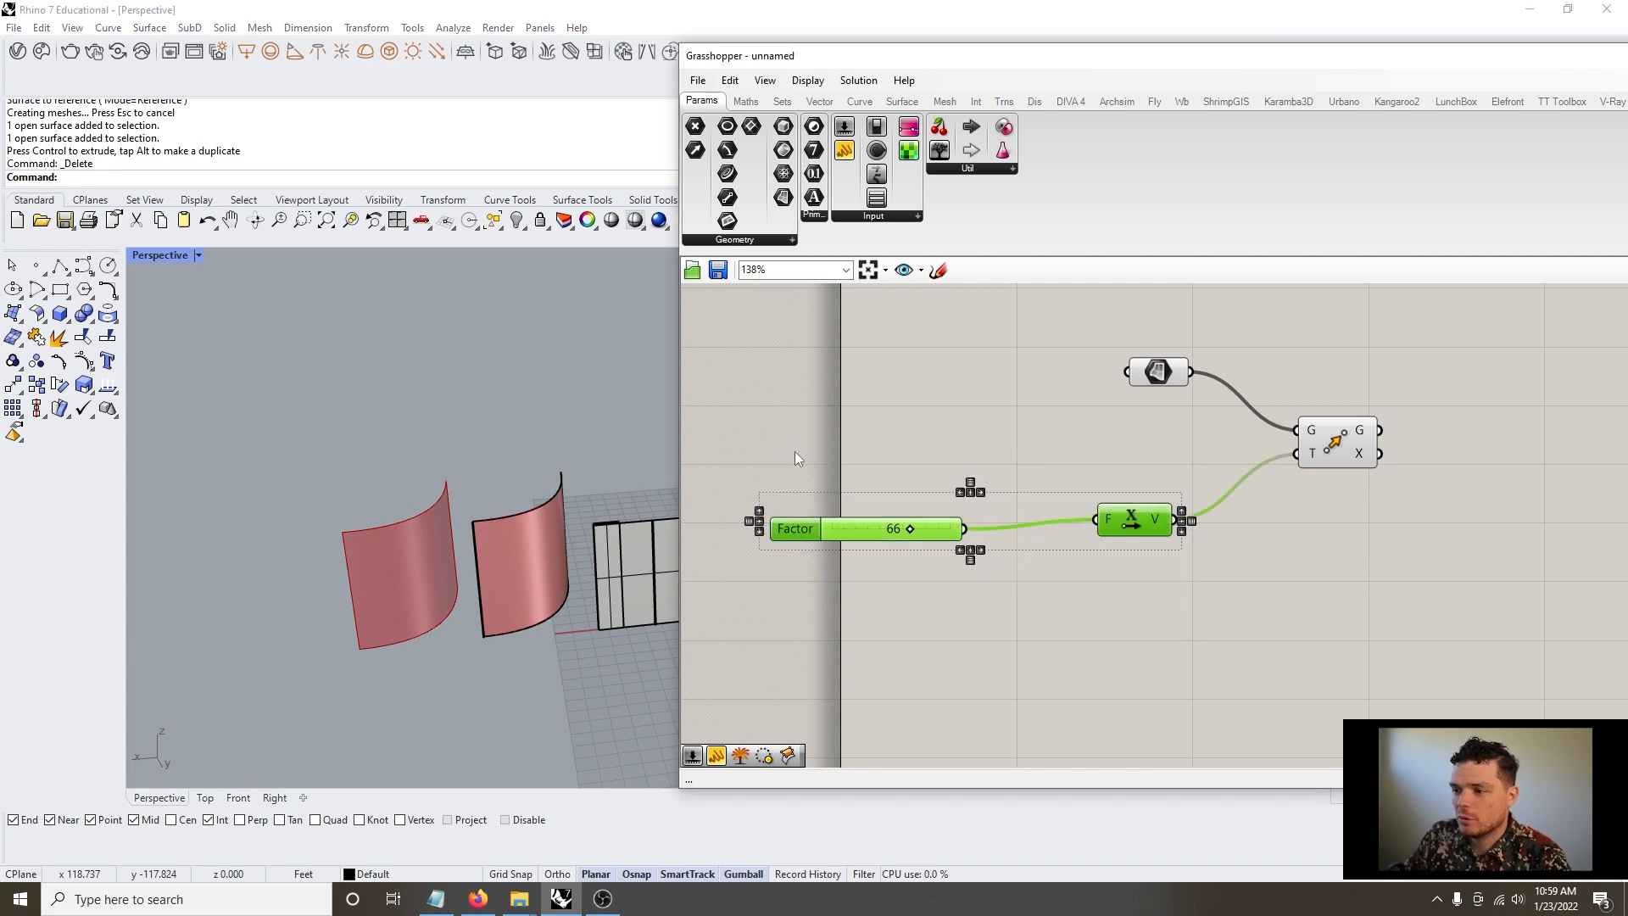
{"action": "left_click", "coordinate": [729, 80]}
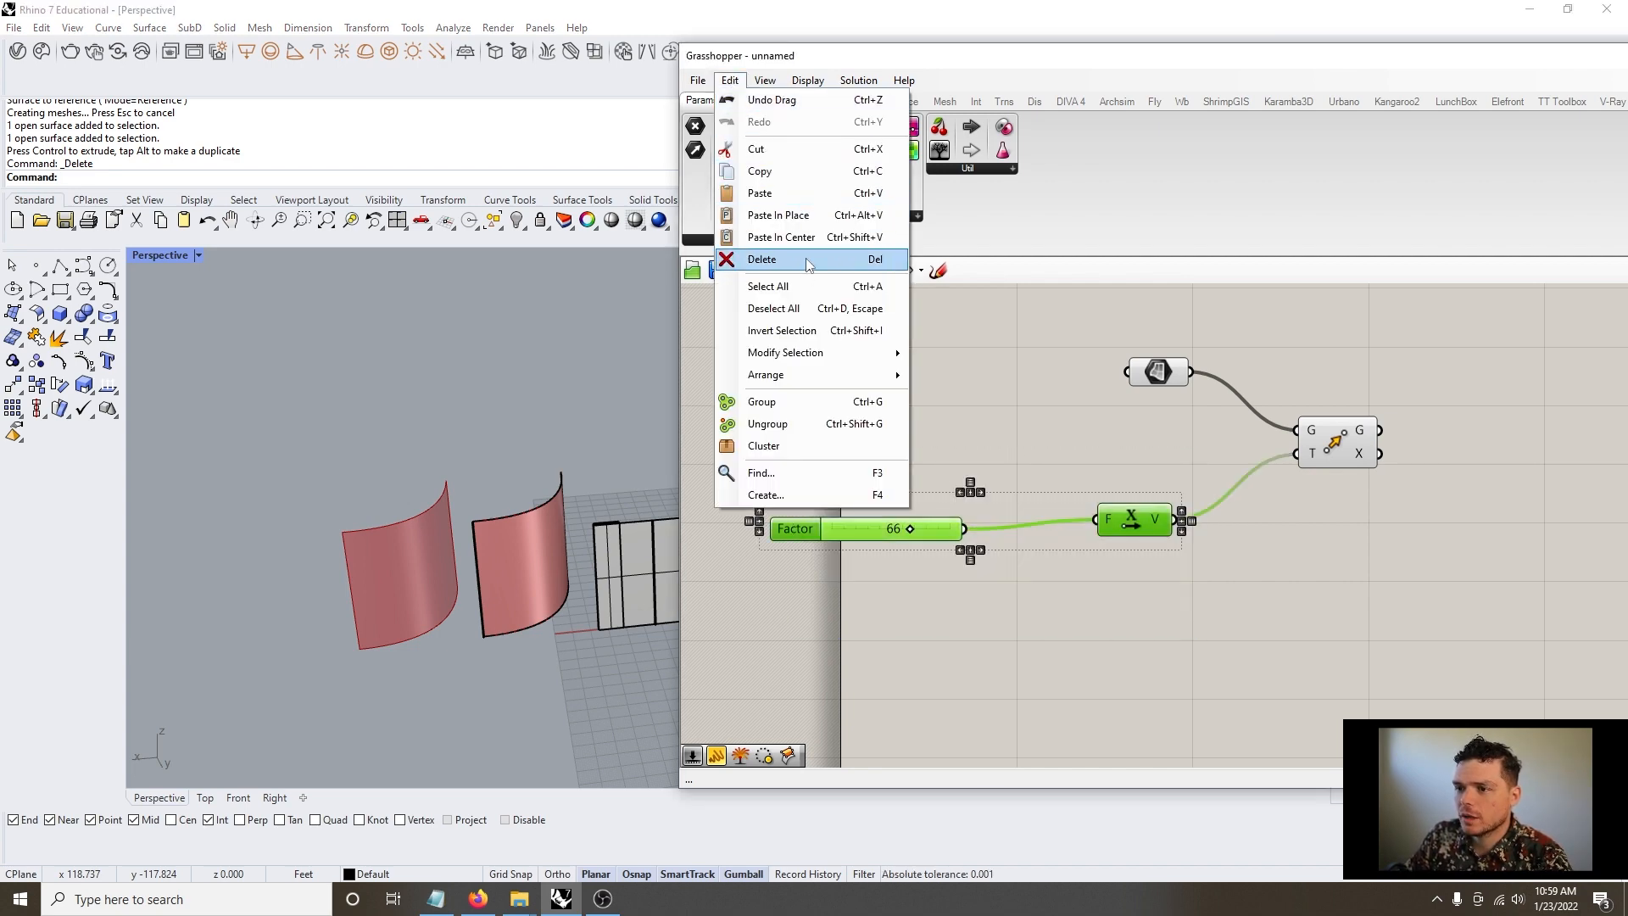
{"action": "left_click", "coordinate": [764, 259]}
Delete the Move component, keeping only the Surface parameter on the canvas
{"action": "scroll", "coordinate": [898, 480], "scroll_direction": "down", "scroll_amount": 2}
{"action": "scroll", "coordinate": [1226, 419], "scroll_direction": "up", "scroll_amount": 5}
{"action": "left_click_drag", "start_coordinate": [1226, 491], "coordinate": [1188, 395]}
{"action": "scroll", "coordinate": [577, 563], "scroll_direction": "up", "scroll_amount": 2}
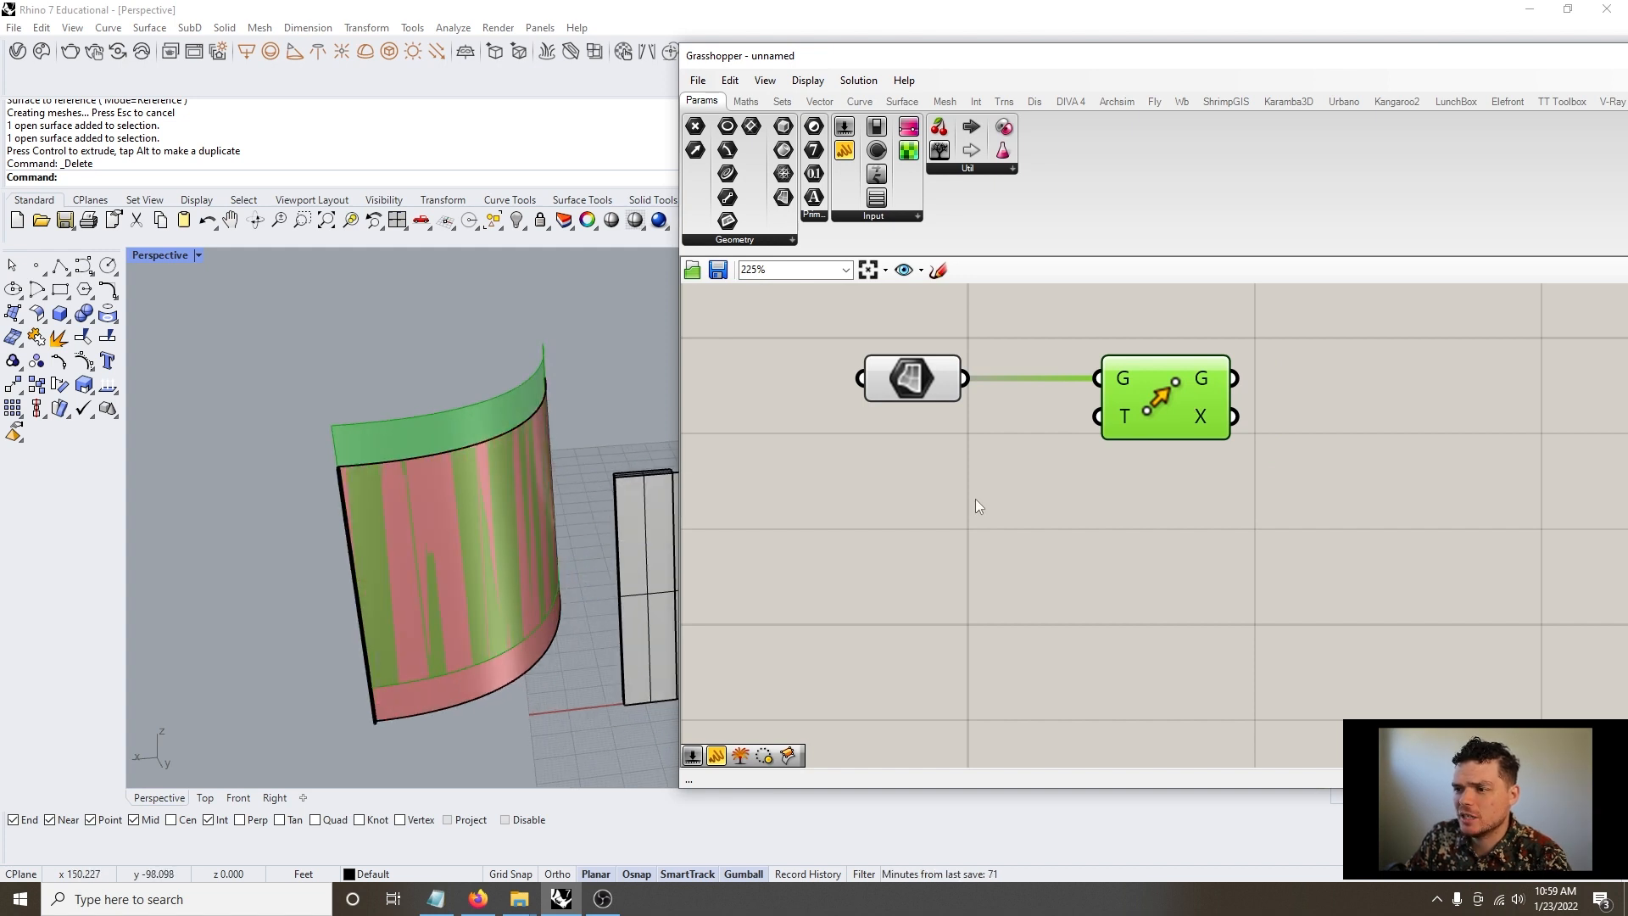
{"action": "left_click_drag", "start_coordinate": [926, 403], "coordinate": [872, 363]}
{"action": "left_click_drag", "start_coordinate": [1158, 403], "coordinate": [1143, 441]}
{"action": "right_click", "coordinate": [1143, 445]}
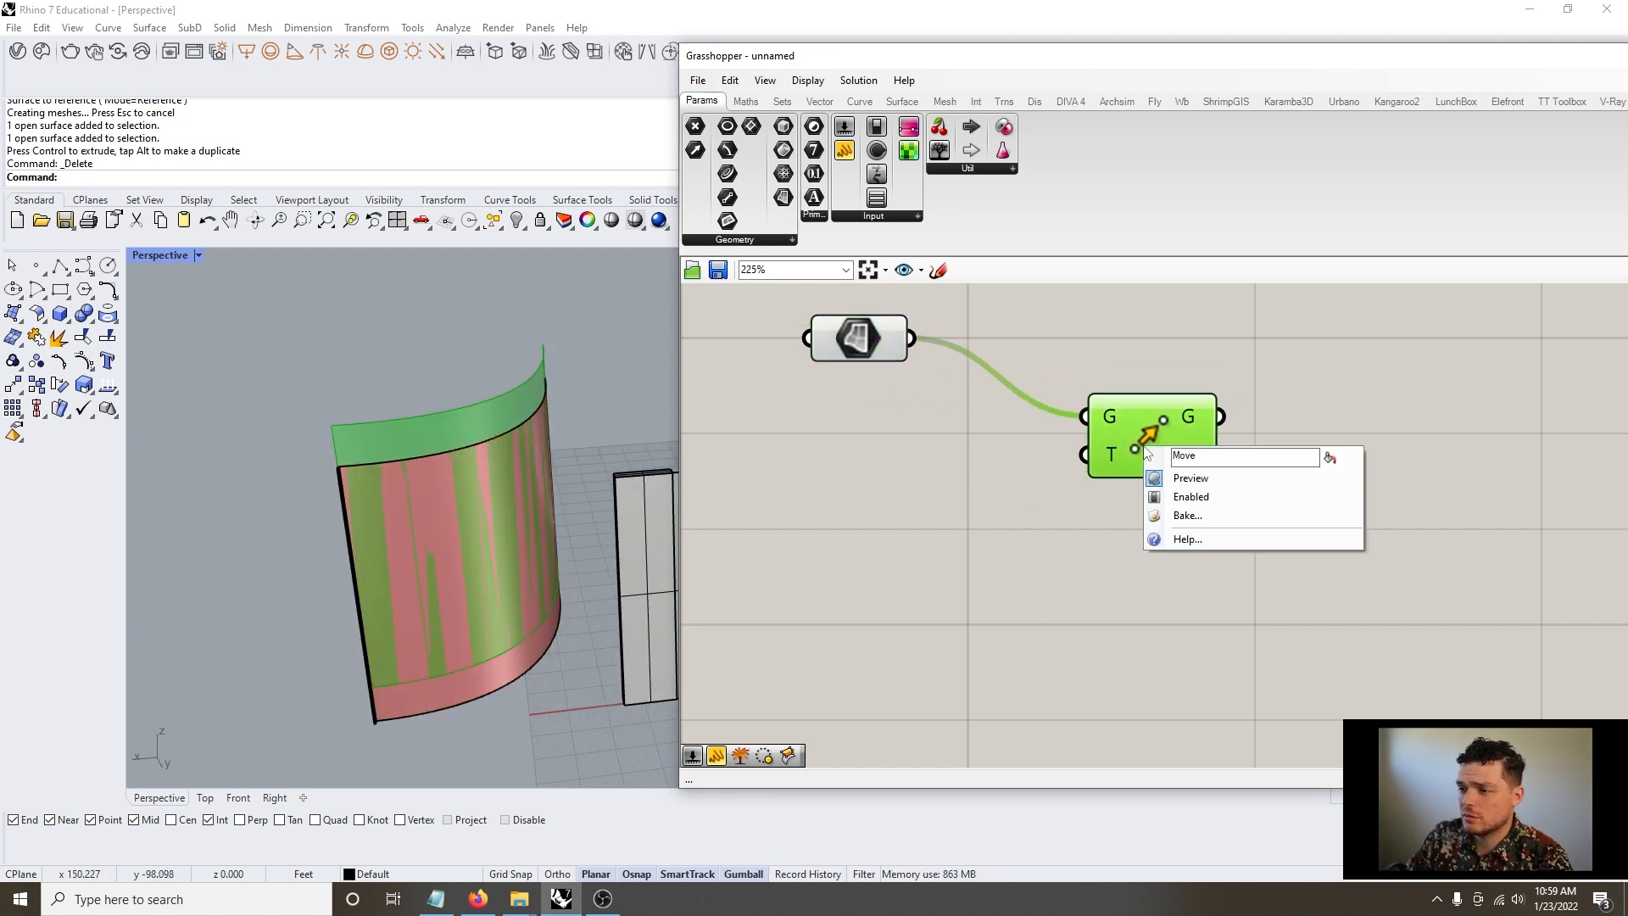
{"action": "key", "text": "Escape"}
{"action": "left_click", "coordinate": [730, 80]}
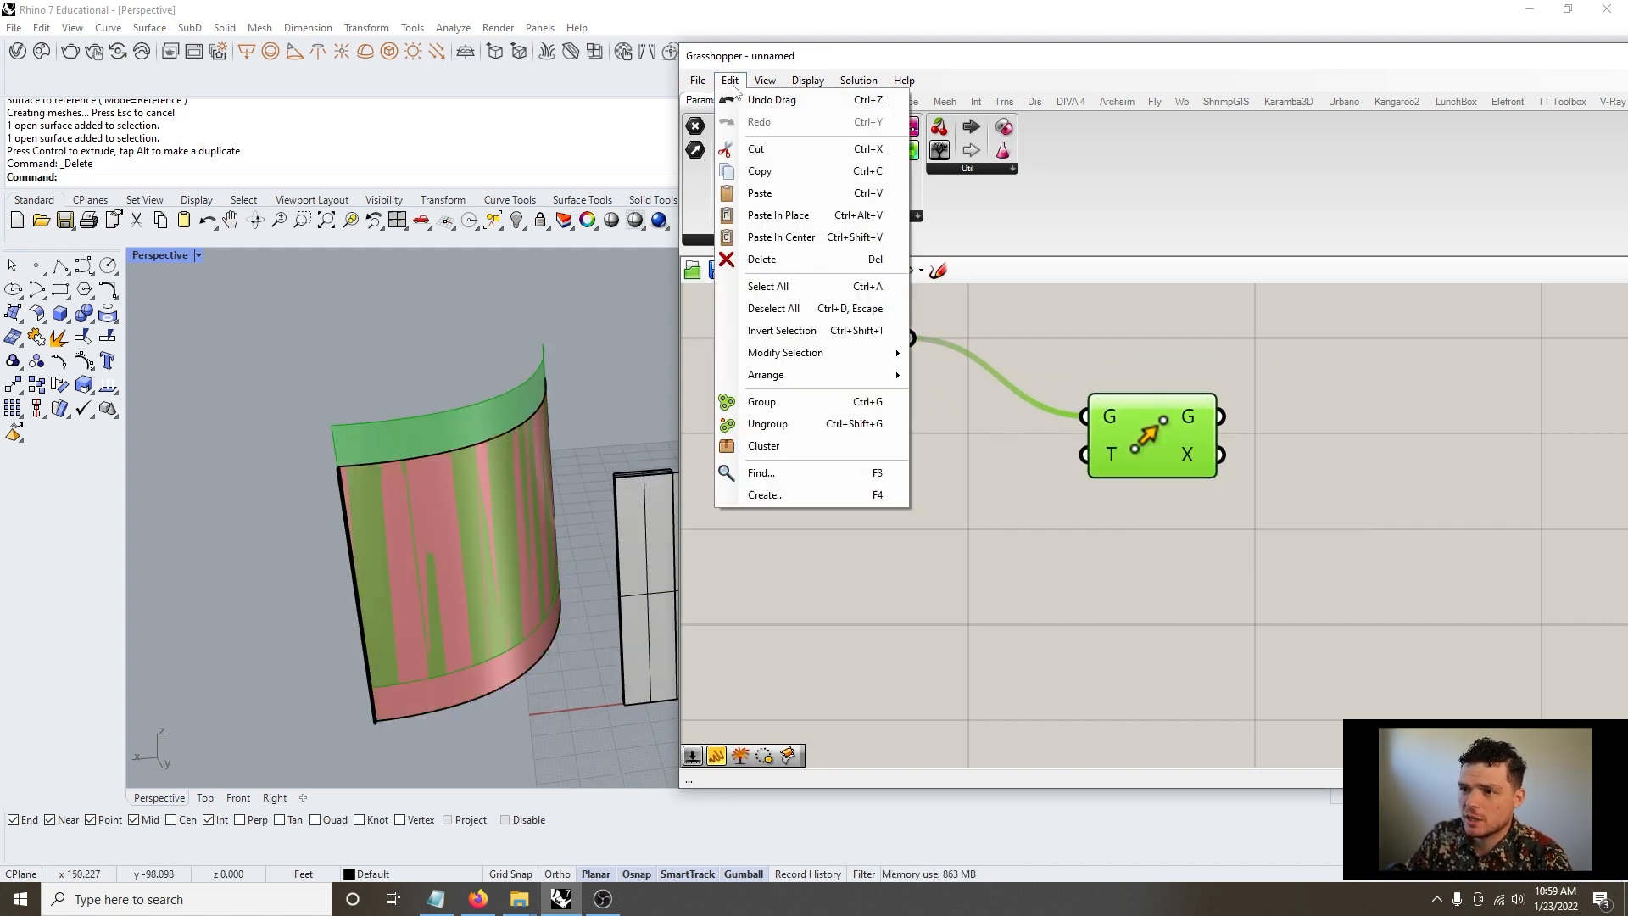
{"action": "left_click", "coordinate": [796, 261]}
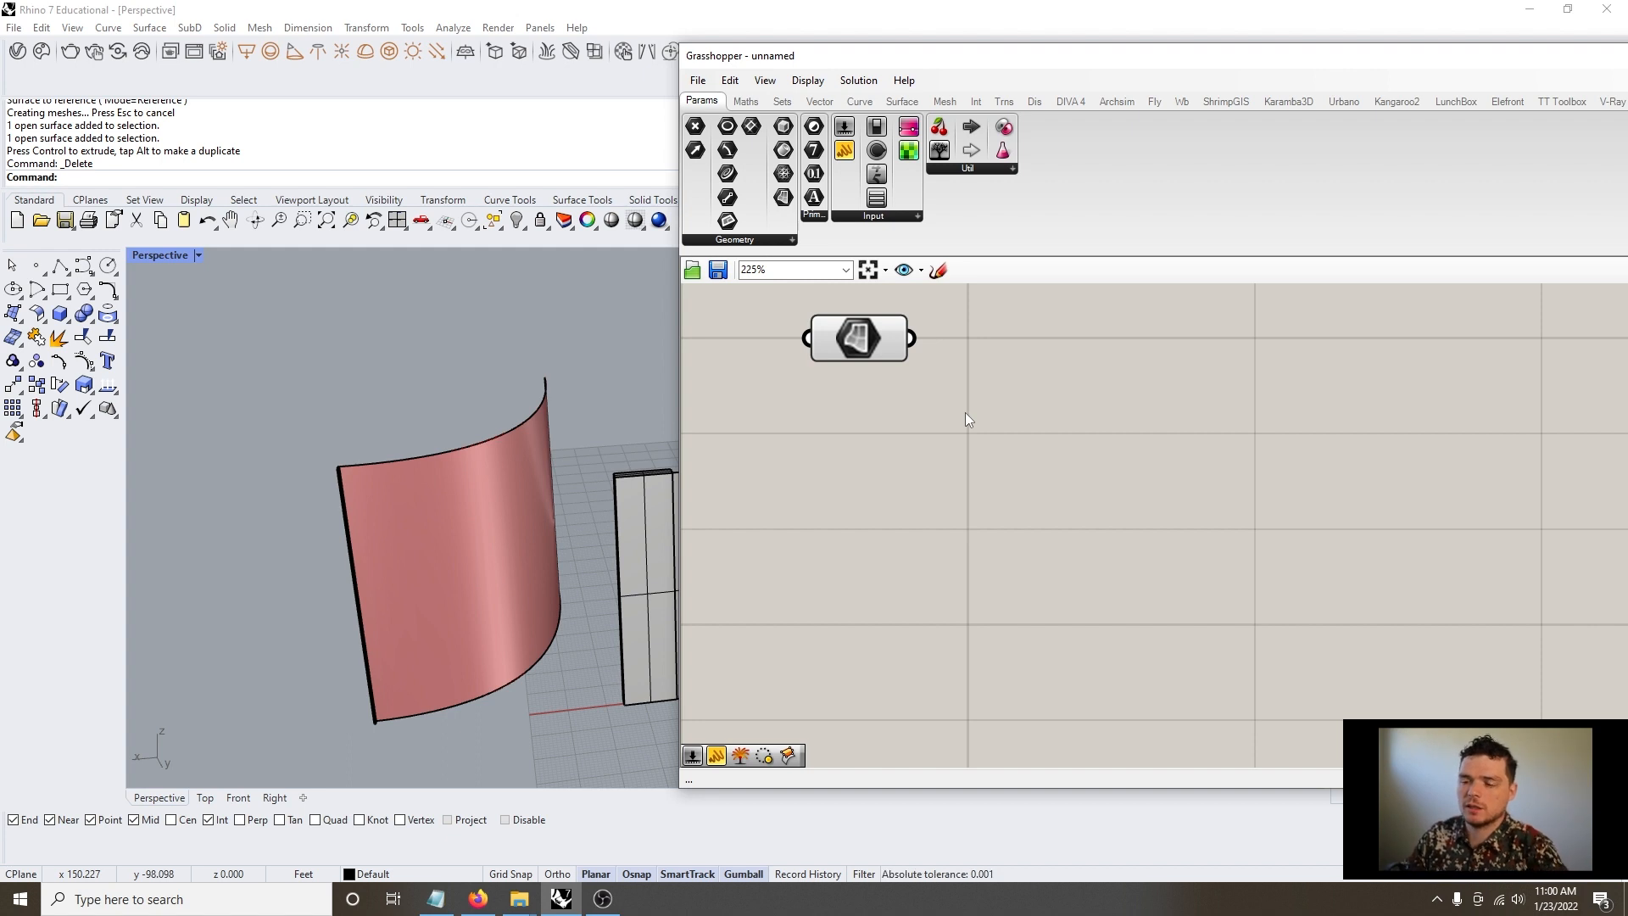
Add a Divide Surface component beside the Surface parameter and feed the wall surface into its S input
{"action": "scroll", "coordinate": [959, 446], "scroll_direction": "down", "scroll_amount": 2}
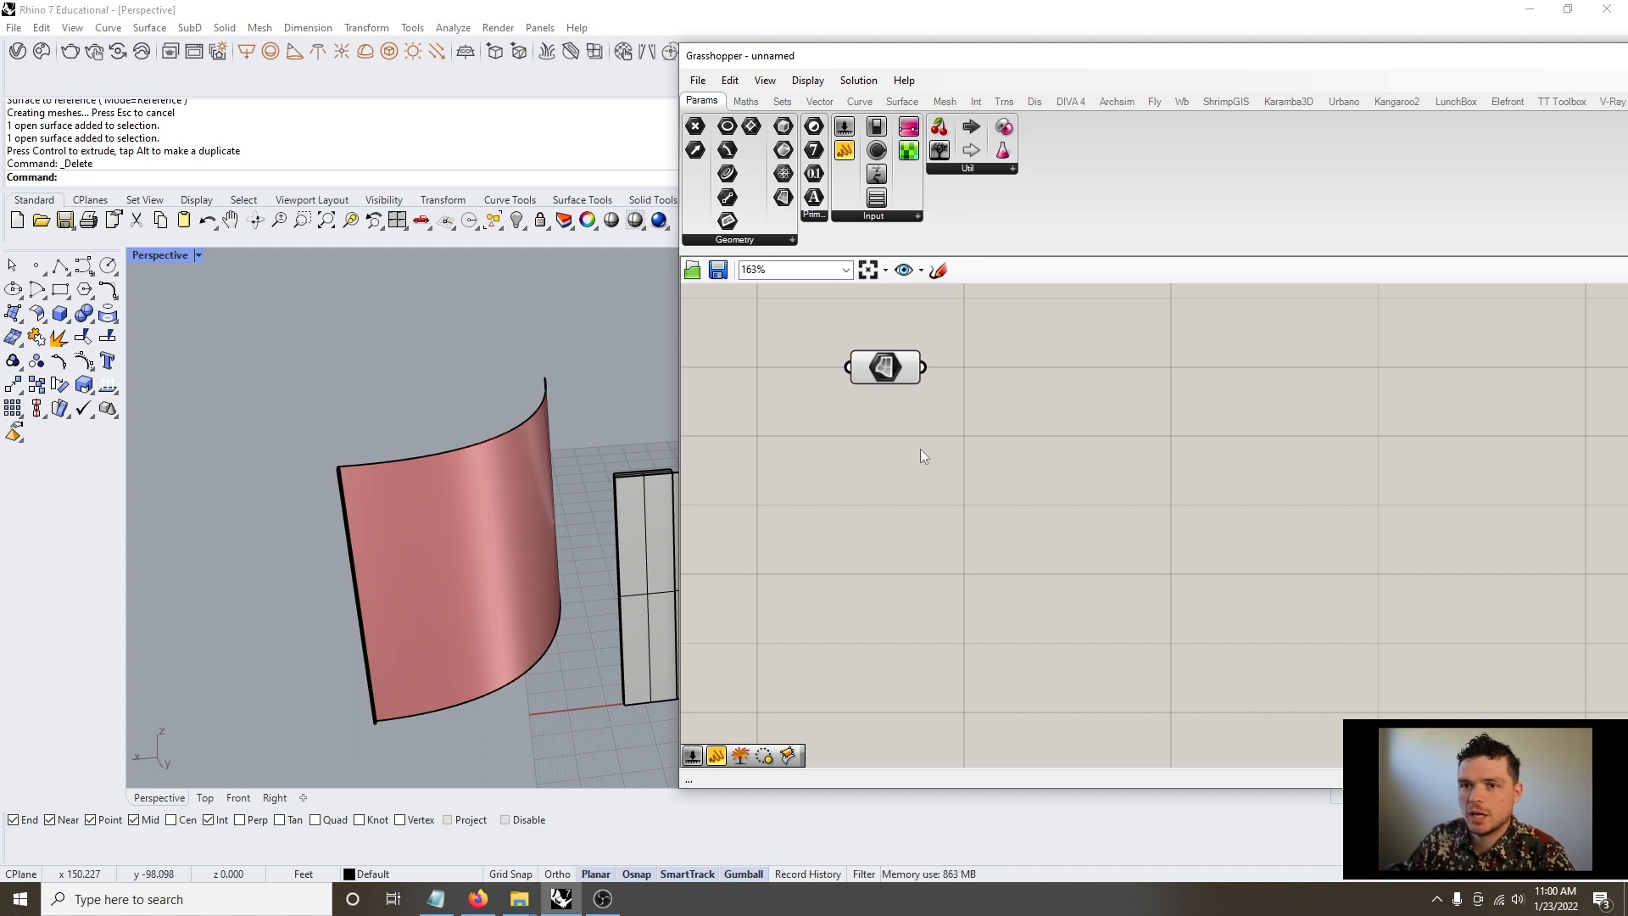
{"action": "double_click", "coordinate": [1097, 421]}
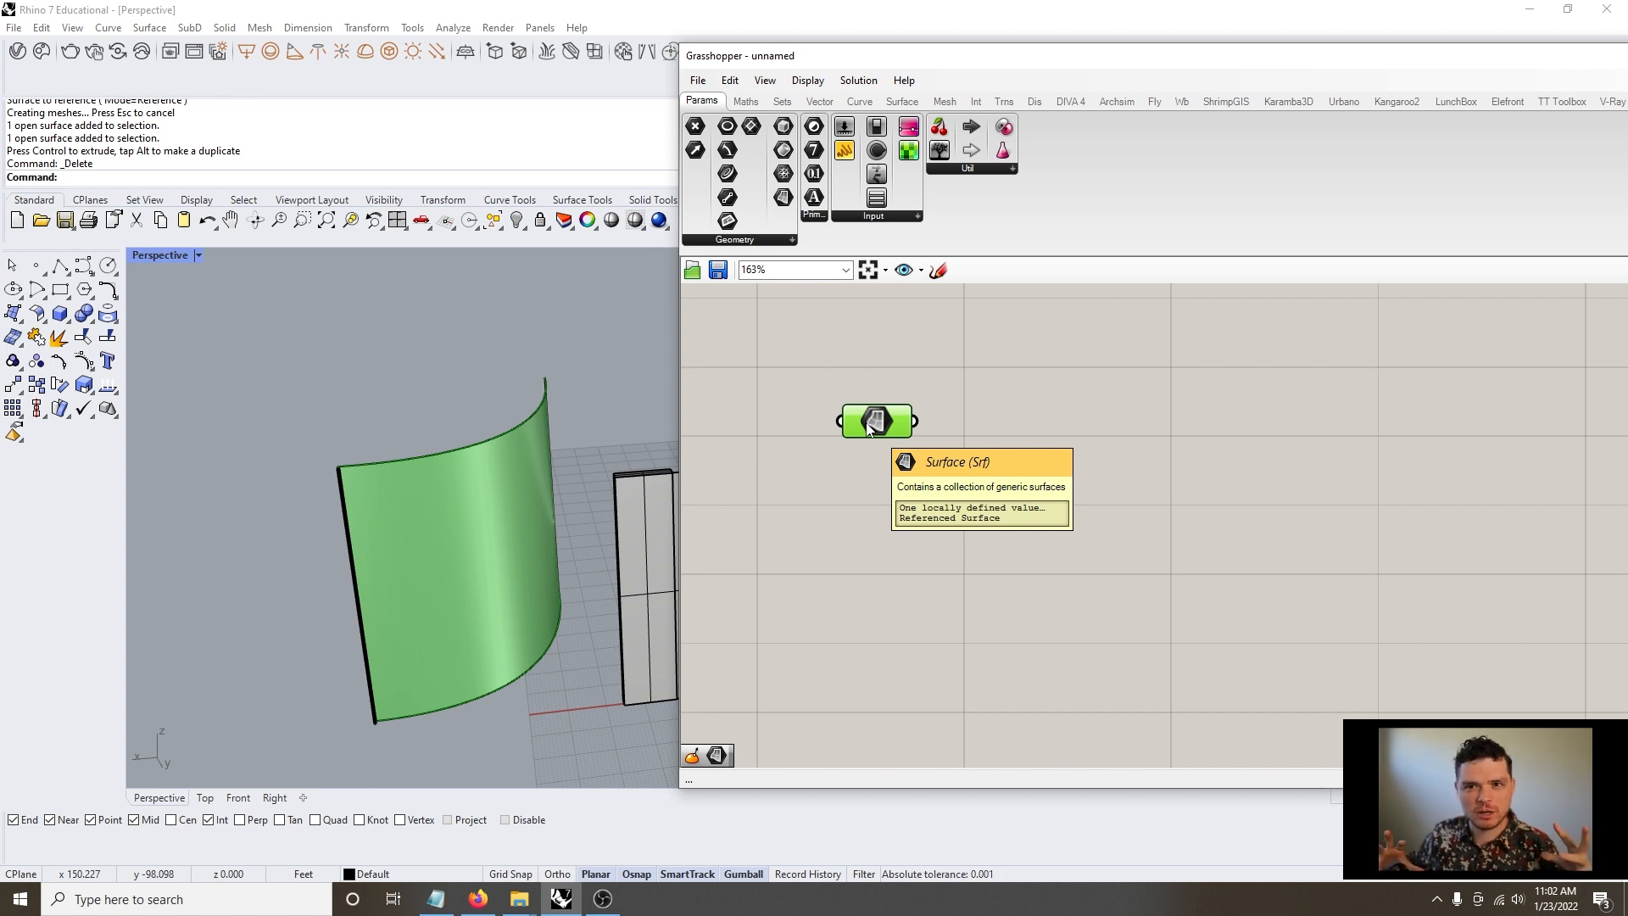
{"action": "double_click", "coordinate": [1055, 448]}
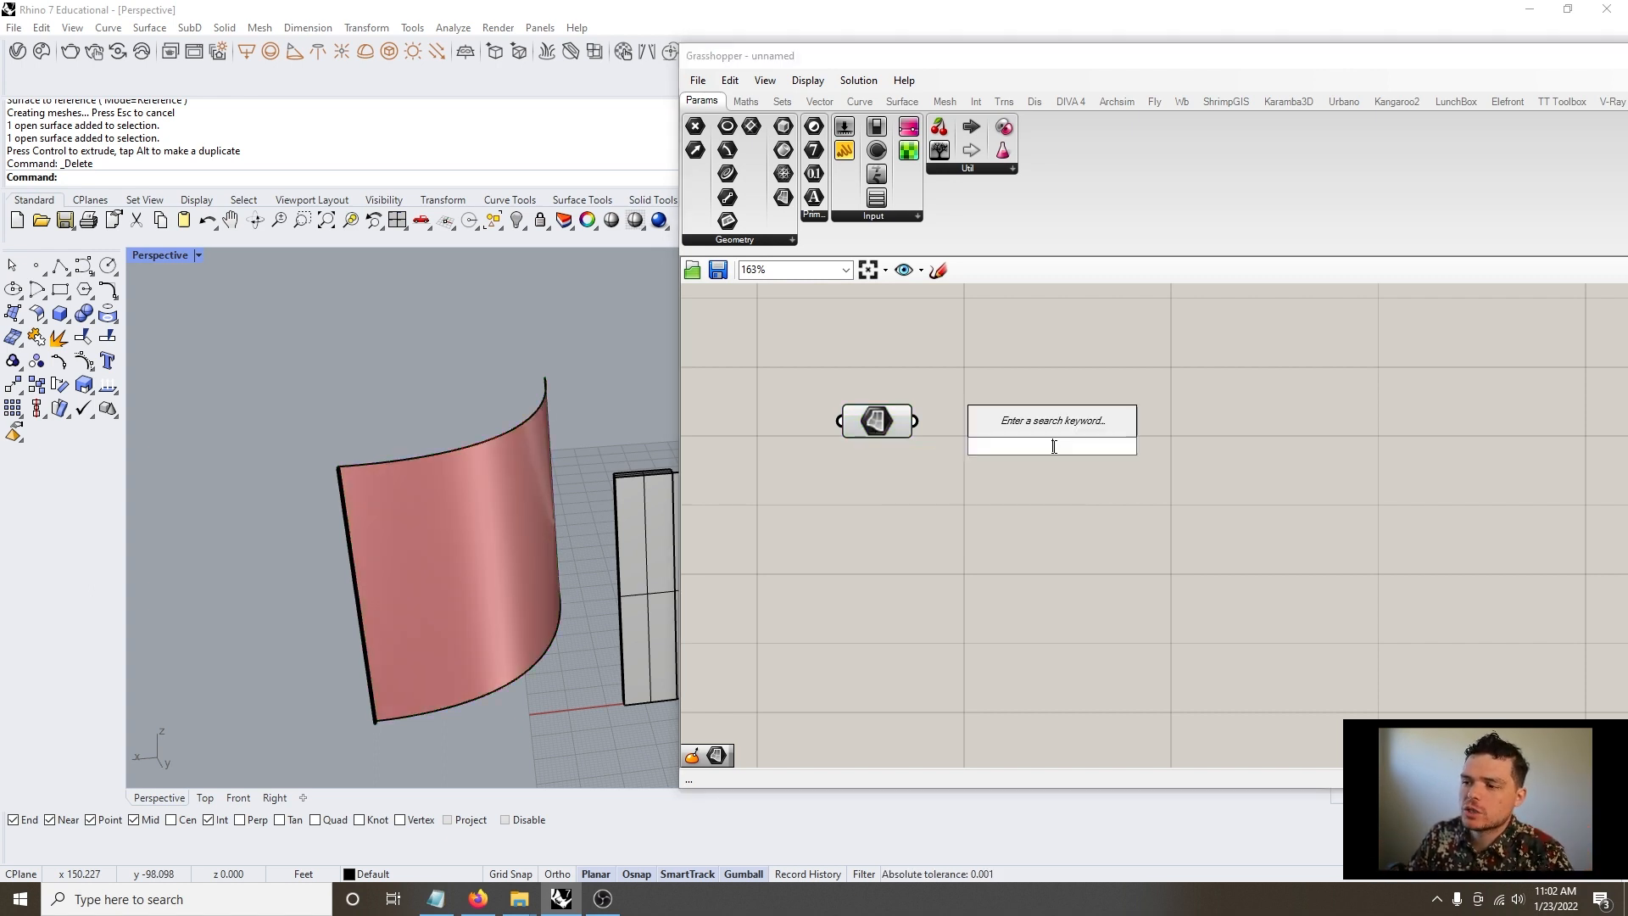
{"action": "type", "text": "divide"}
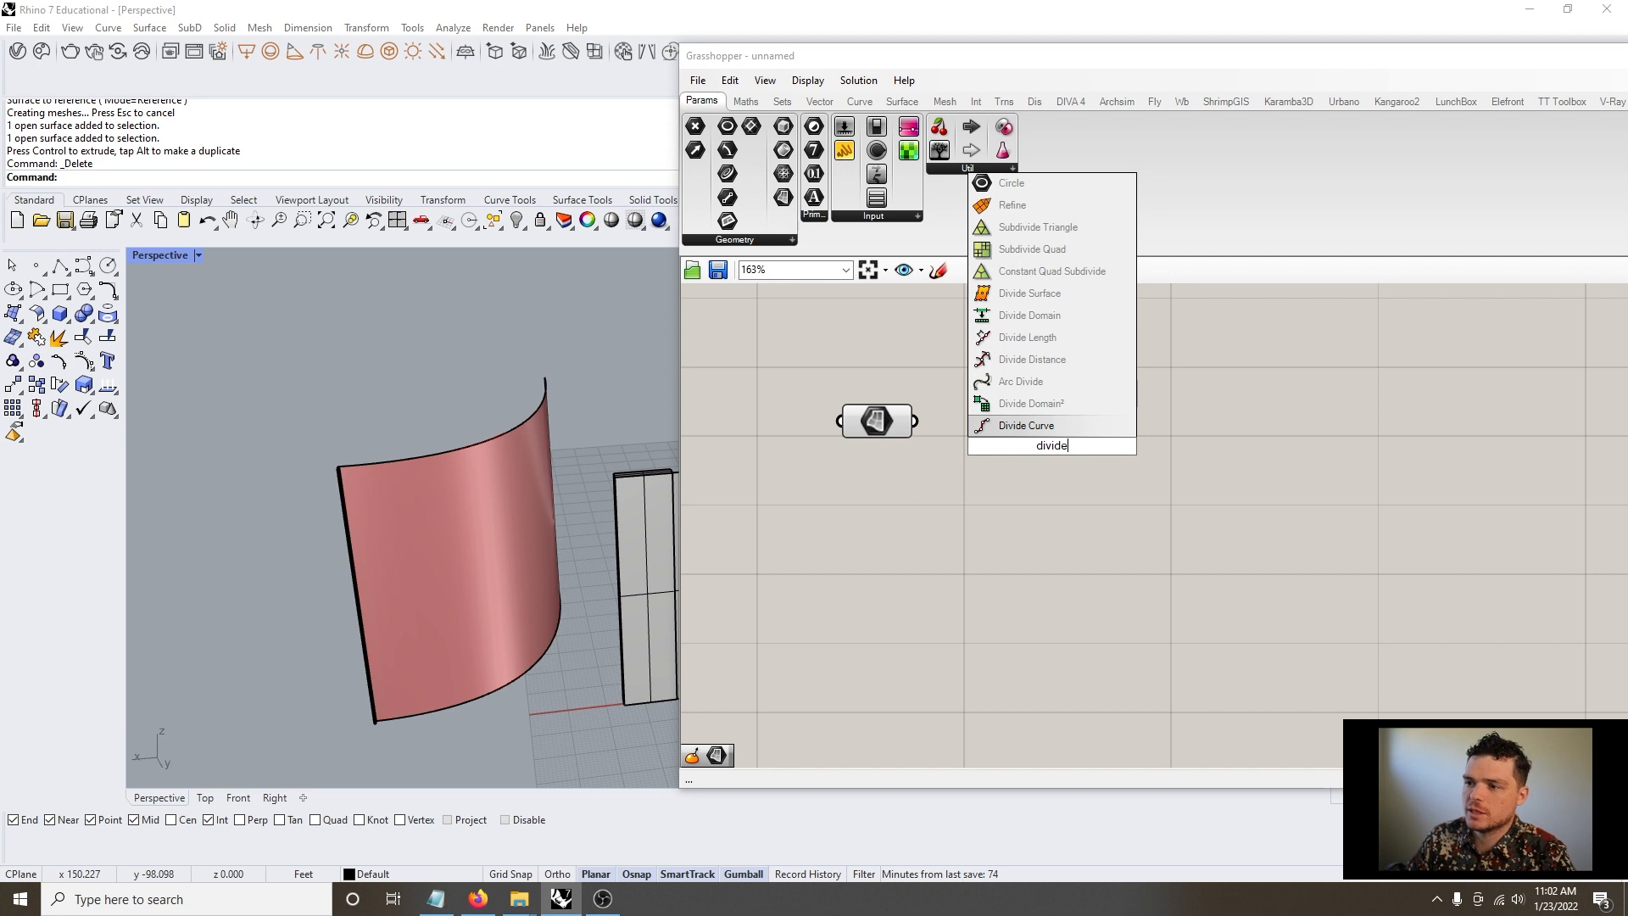
{"action": "left_click", "coordinate": [1062, 297]}
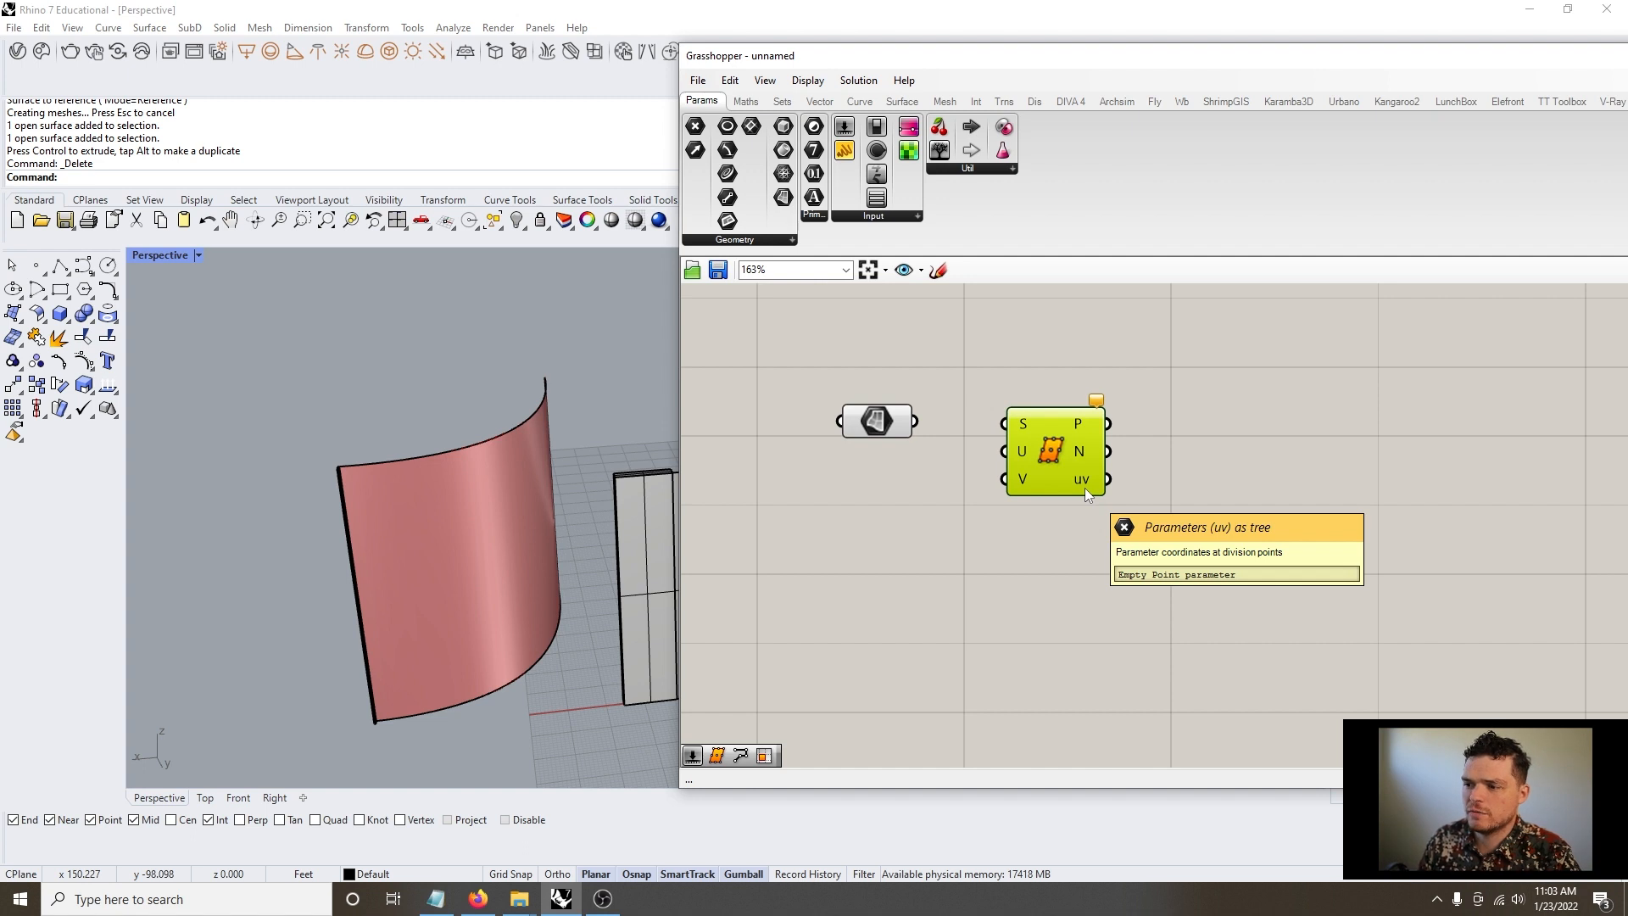
{"action": "left_click_drag", "start_coordinate": [1086, 487], "coordinate": [1079, 493]}
{"action": "left_click_drag", "start_coordinate": [915, 421], "coordinate": [1074, 481]}
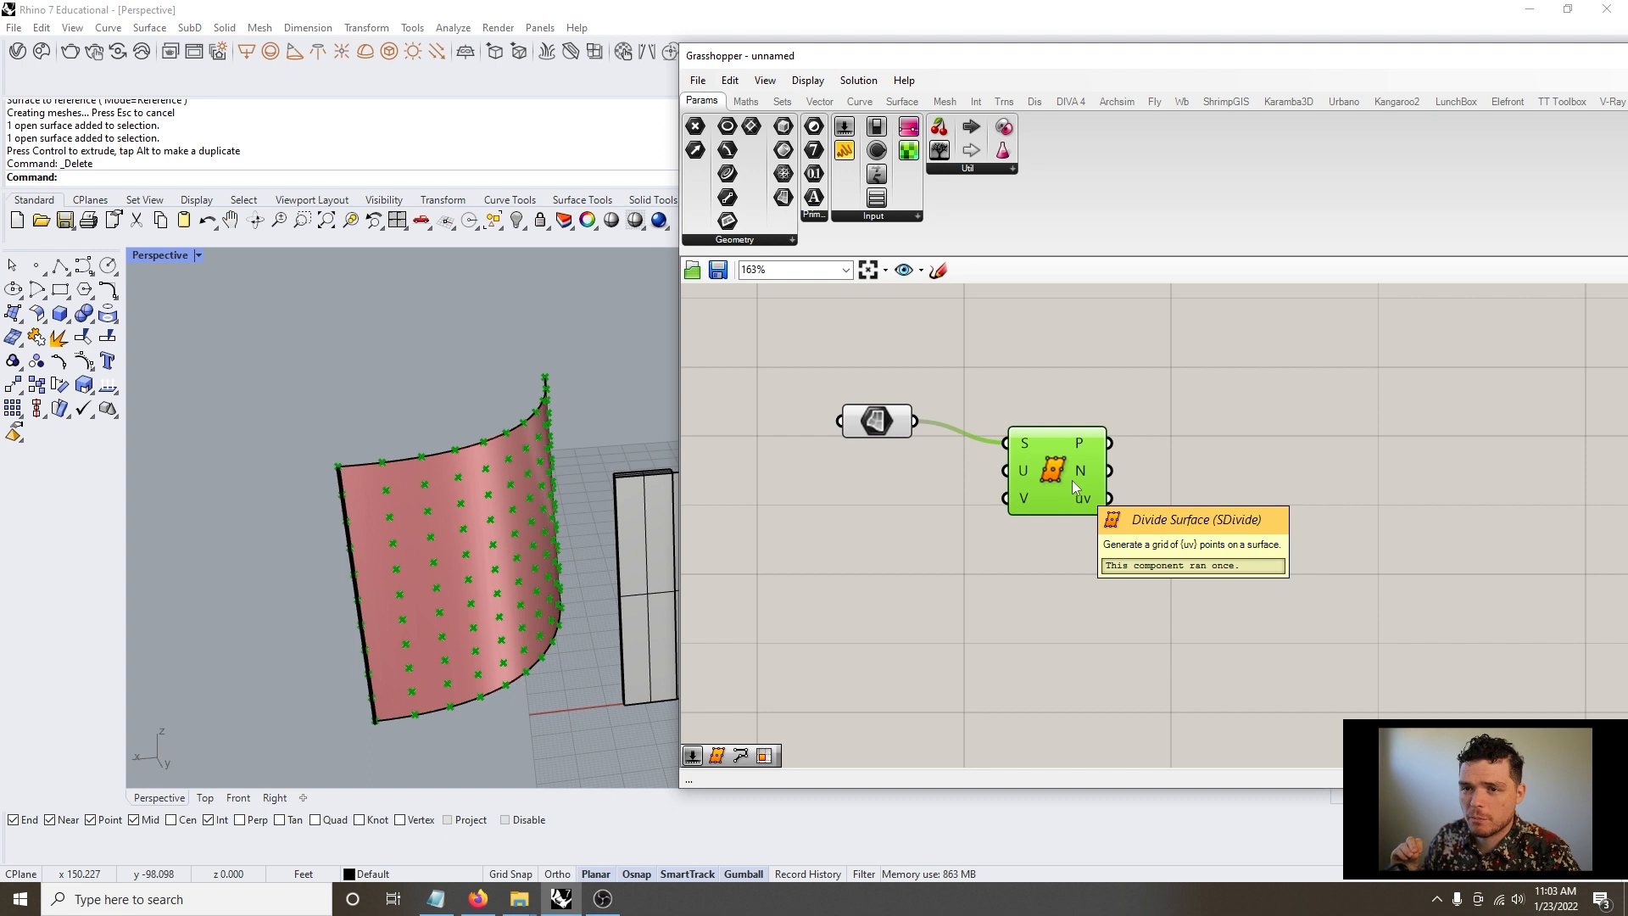
{"action": "right_click_drag", "start_coordinate": [1080, 481], "coordinate": [1160, 484]}
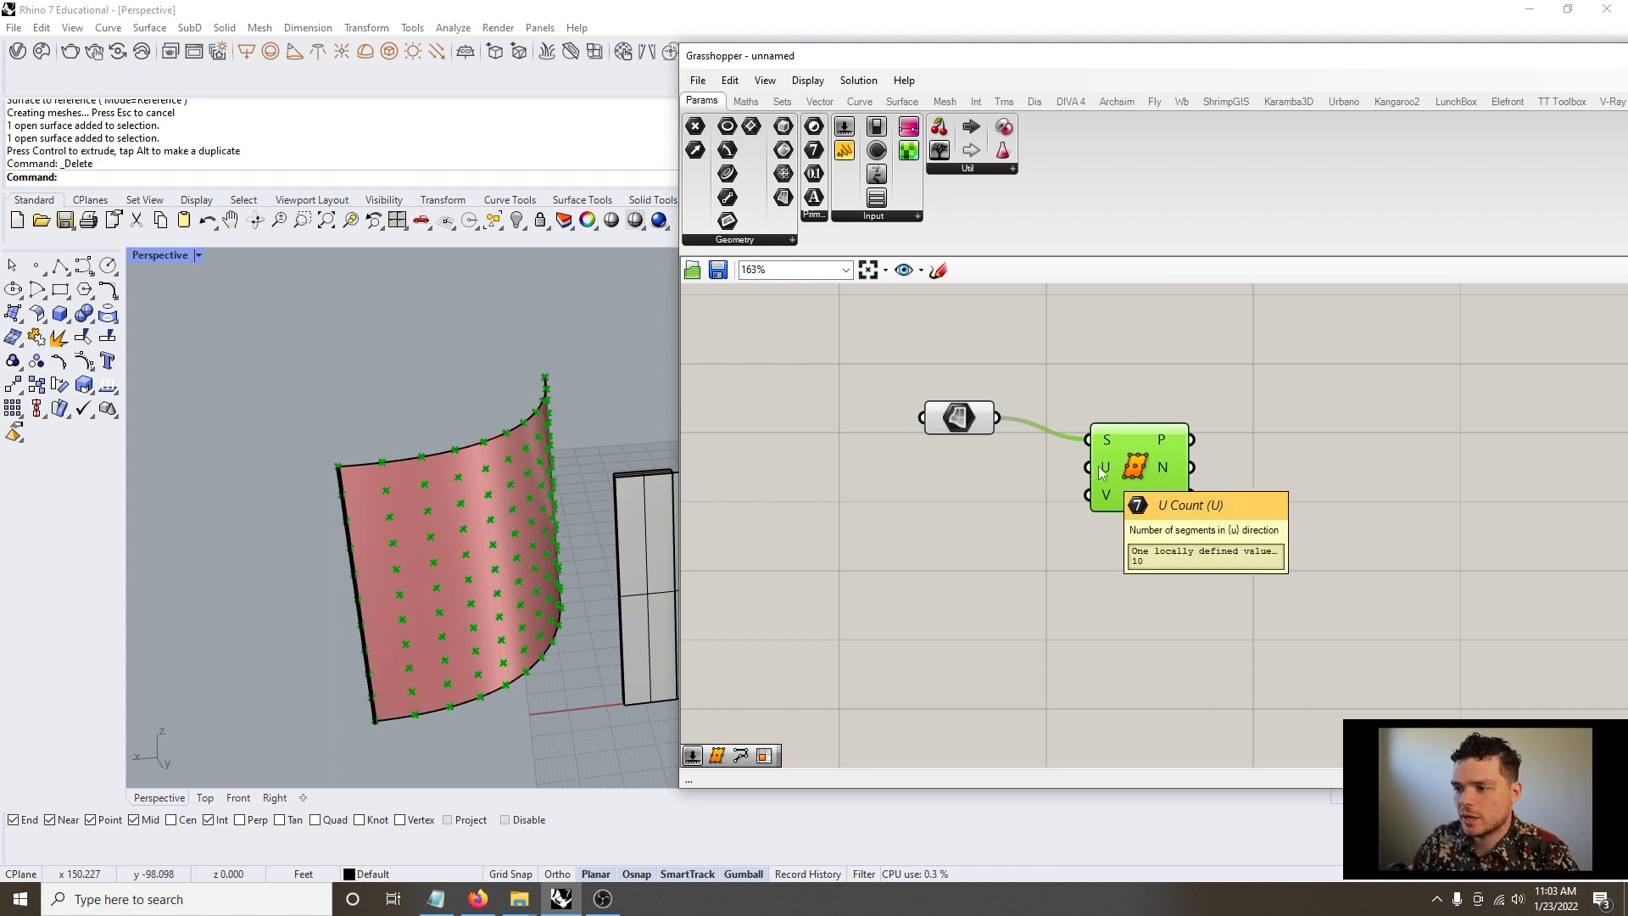
Add a number slider with the value 20 below the Surface parameter and connect it to Divide Surface's U Count
{"action": "double_click", "coordinate": [901, 499]}
{"action": "type", "text": "20"}
{"action": "key", "text": "Return"}
{"action": "left_click_drag", "start_coordinate": [1029, 497], "coordinate": [1088, 467]}
{"action": "left_click_drag", "start_coordinate": [953, 506], "coordinate": [927, 476]}
Add a second number slider with the value 20 and connect it to Divide Surface's V Count
{"action": "double_click", "coordinate": [929, 520]}
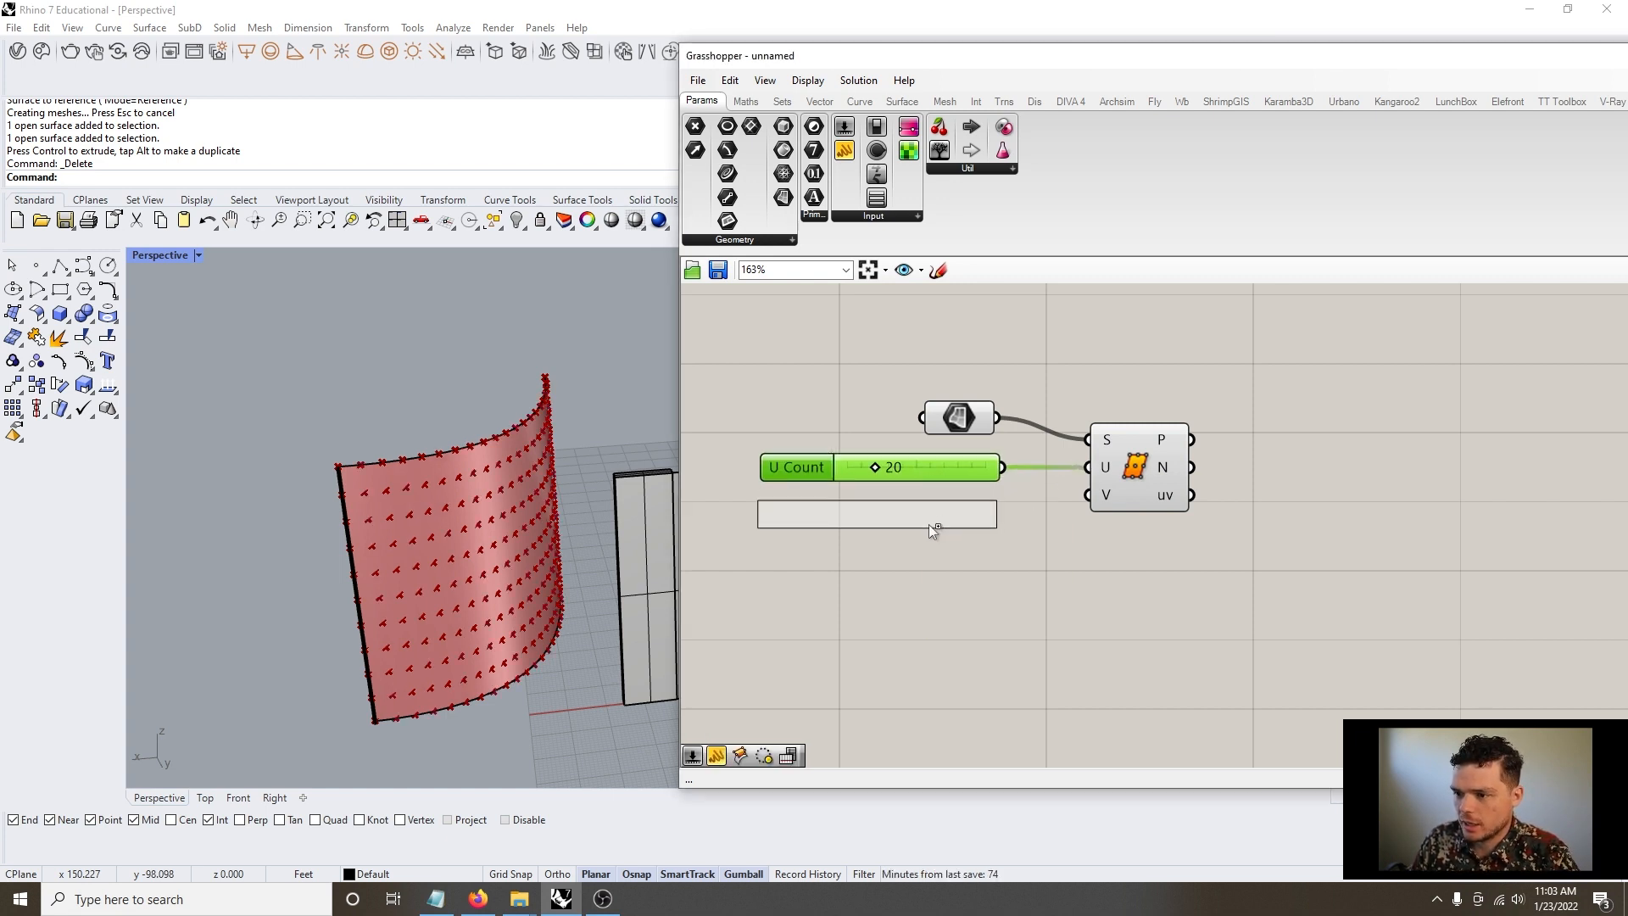
{"action": "type", "text": "20"}
{"action": "key", "text": "Return"}
{"action": "left_click_drag", "start_coordinate": [1002, 516], "coordinate": [1088, 497]}
{"action": "right_click_drag", "start_coordinate": [561, 548], "coordinate": [399, 617]}
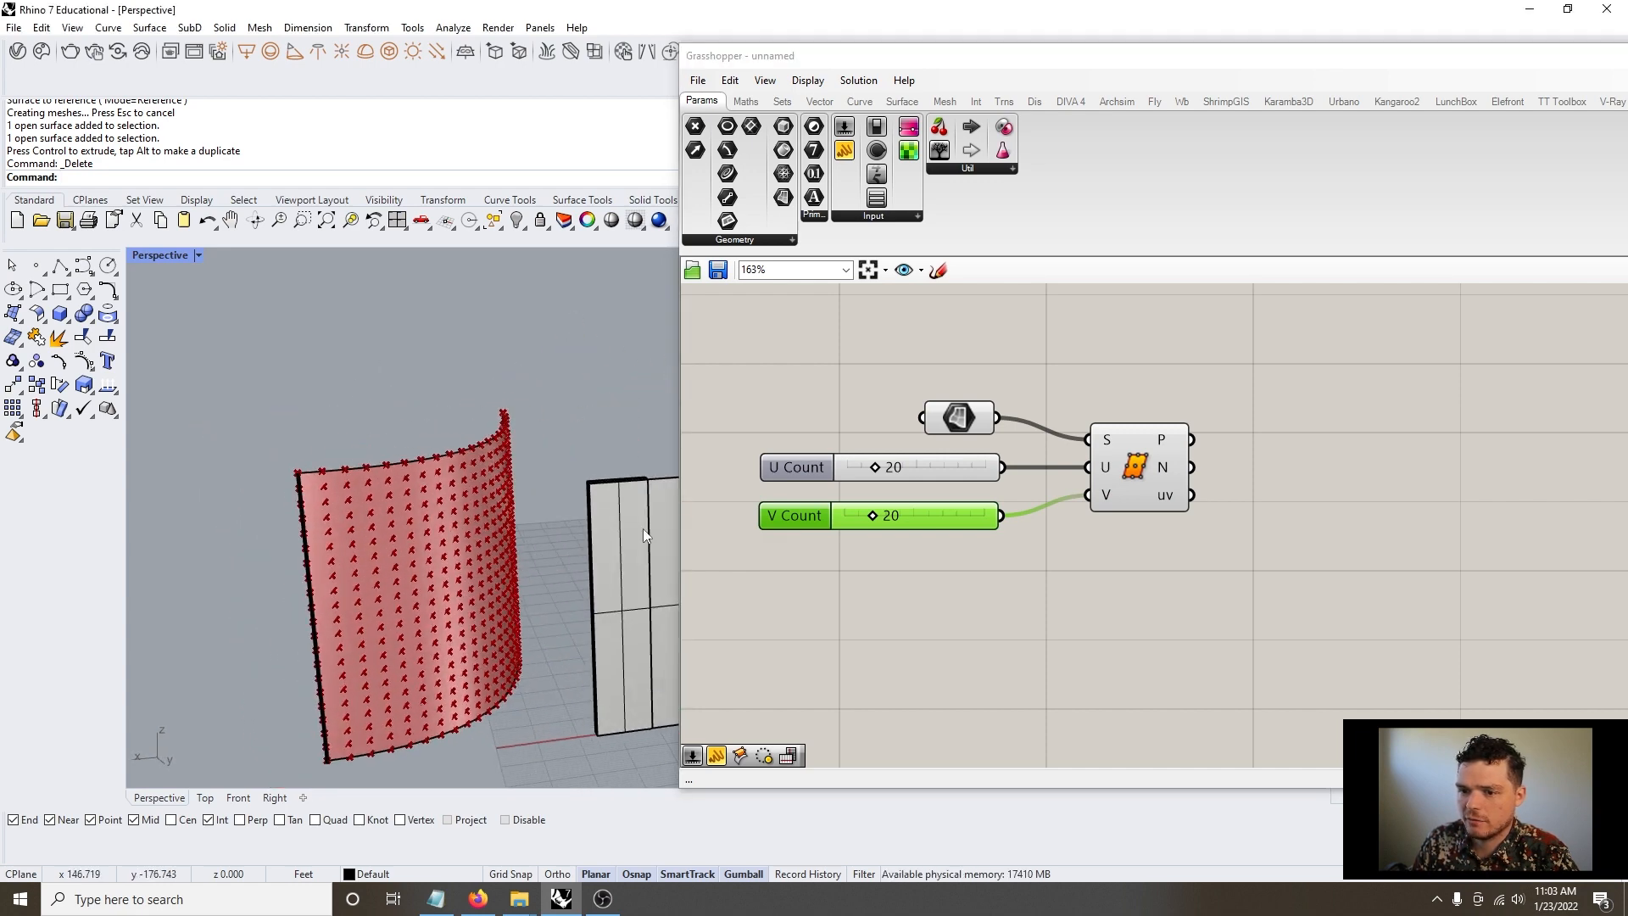
Set both the U Count and V Count sliders to 7 and adjust the Divide Surface component's placement
{"action": "mouse_move", "coordinate": [872, 526]}
{"action": "left_mouse_down"}
{"action": "mouse_move", "coordinate": [854, 518]}
{"action": "mouse_move", "coordinate": [856, 475]}
{"action": "mouse_move", "coordinate": [854, 532]}
{"action": "left_mouse_up"}
{"action": "left_click", "coordinate": [855, 587]}
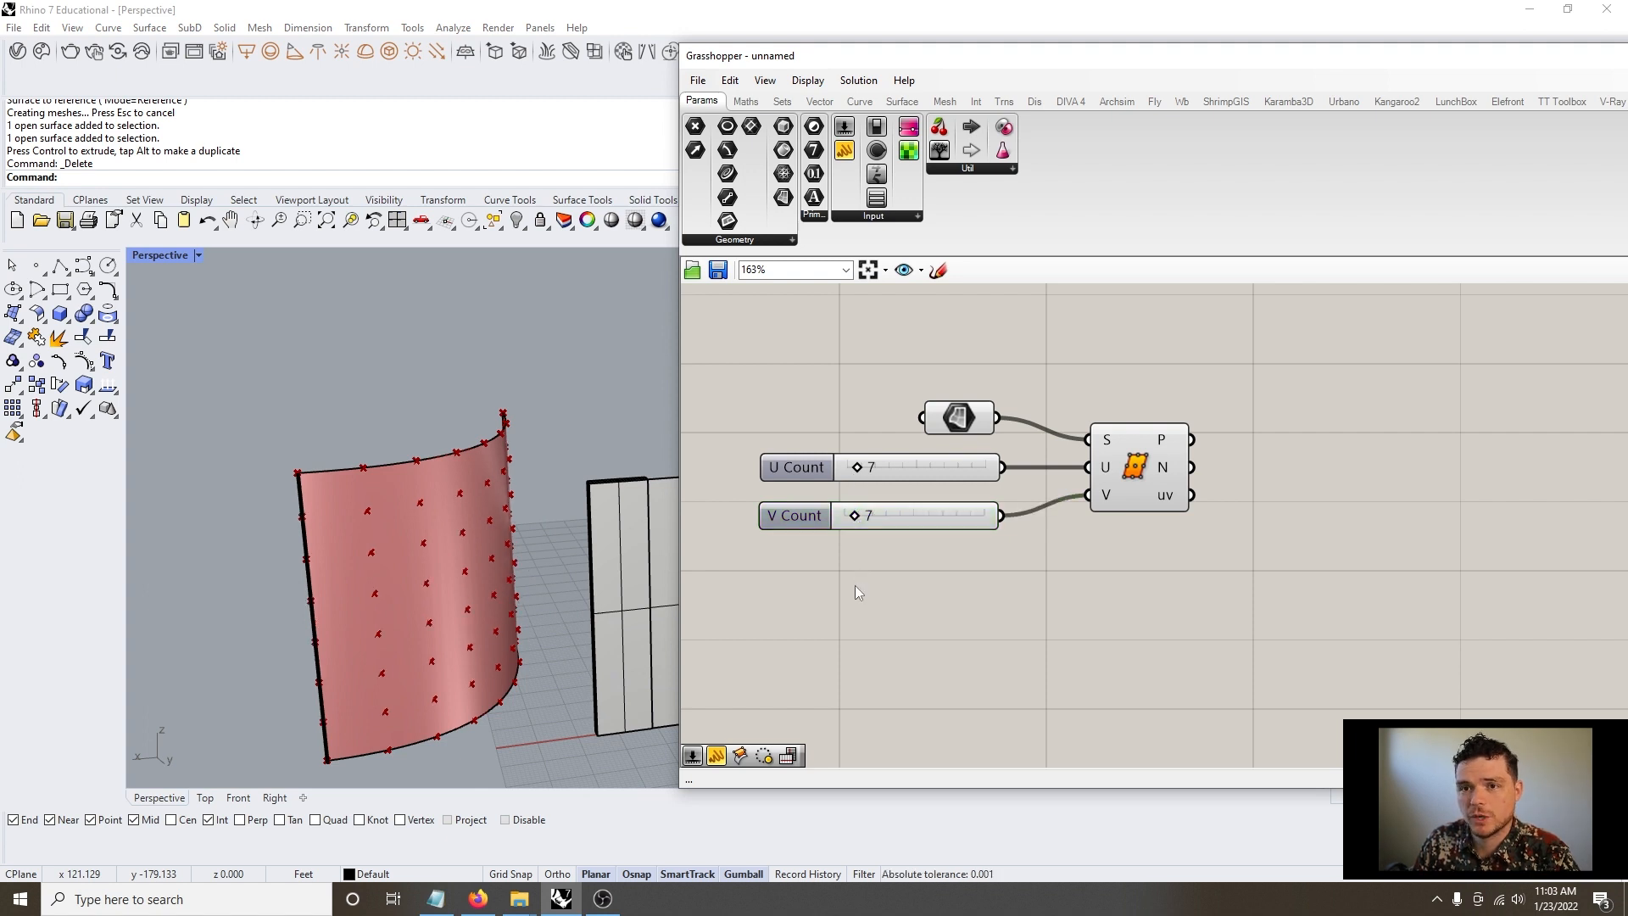
{"action": "left_click", "coordinate": [945, 413]}
{"action": "scroll", "coordinate": [918, 412], "scroll_direction": "down", "scroll_amount": 1}
{"action": "left_click_drag", "start_coordinate": [1102, 458], "coordinate": [1090, 436]}
{"action": "left_click", "coordinate": [1085, 527]}
{"action": "scroll", "coordinate": [1102, 522], "scroll_direction": "down", "scroll_amount": 1}
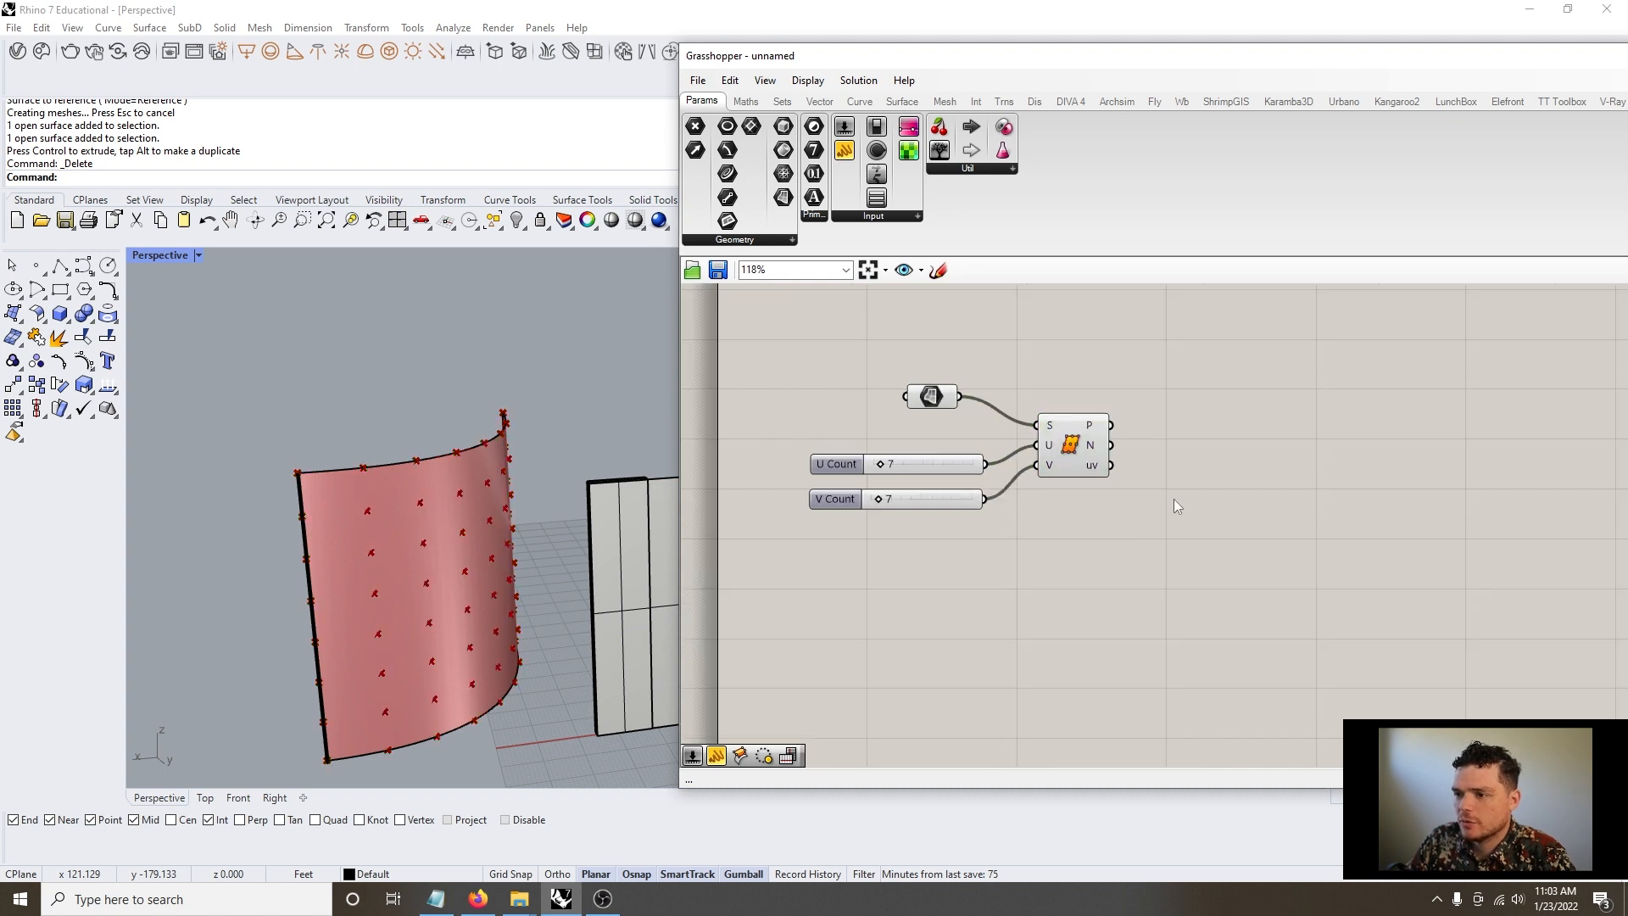
Examine how the division points are organised in Divide Surface's Points output
{"action": "right_click_drag", "start_coordinate": [1176, 506], "coordinate": [1077, 500]}
{"action": "scroll", "coordinate": [1077, 500], "scroll_direction": "up", "scroll_amount": 1}
{"action": "left_click", "coordinate": [934, 426]}
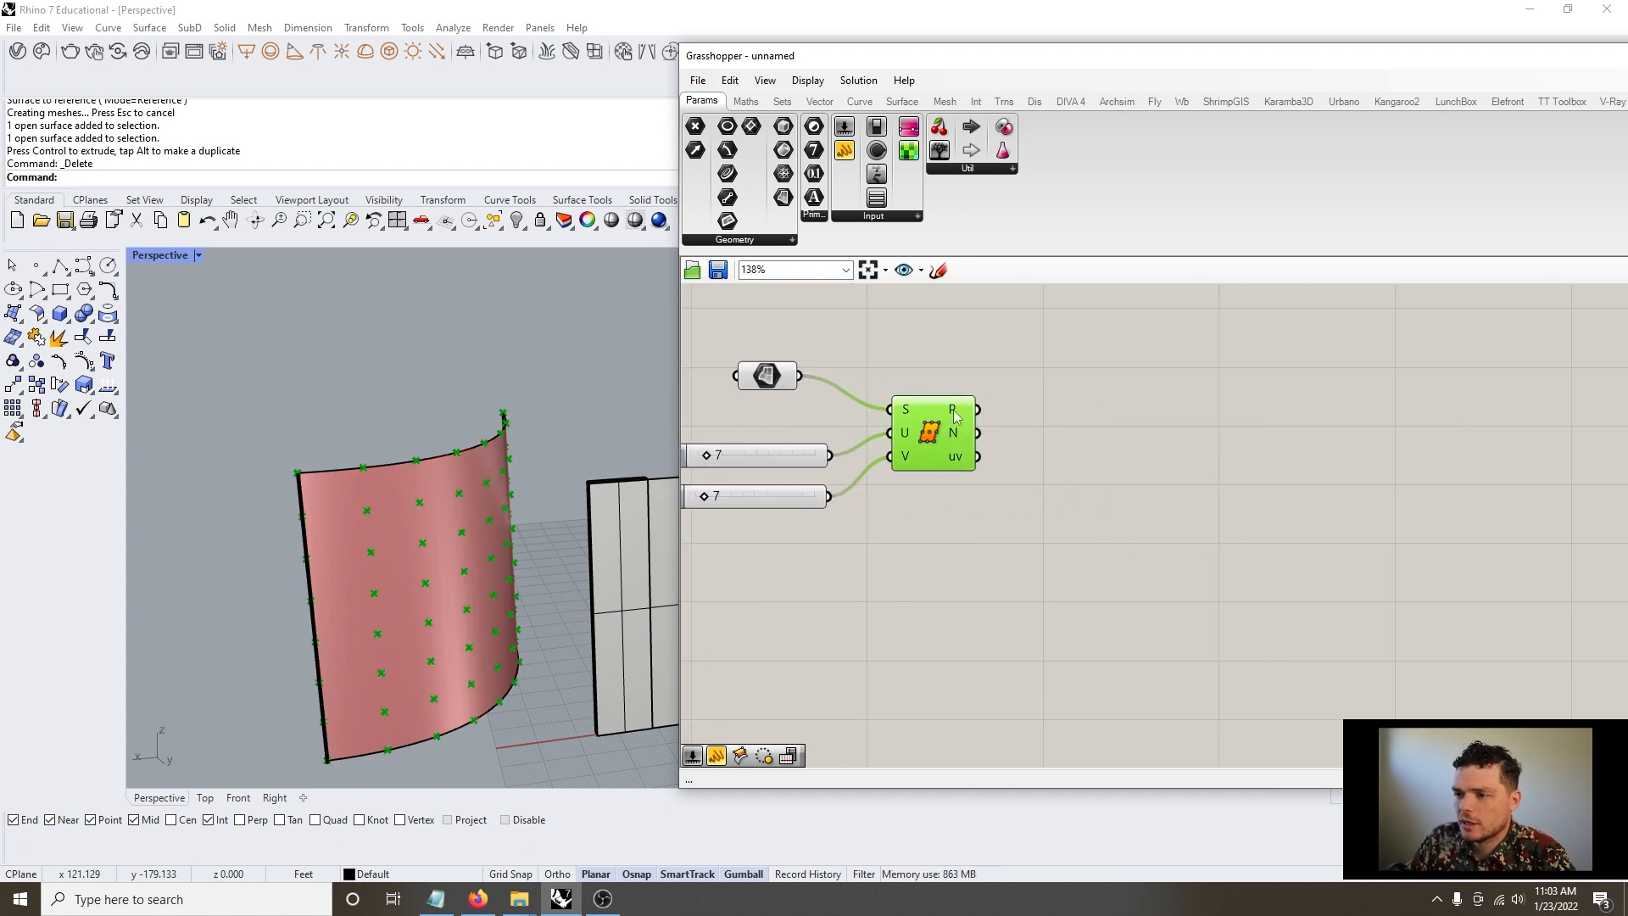
{"action": "mouse_move", "coordinate": [955, 415]}
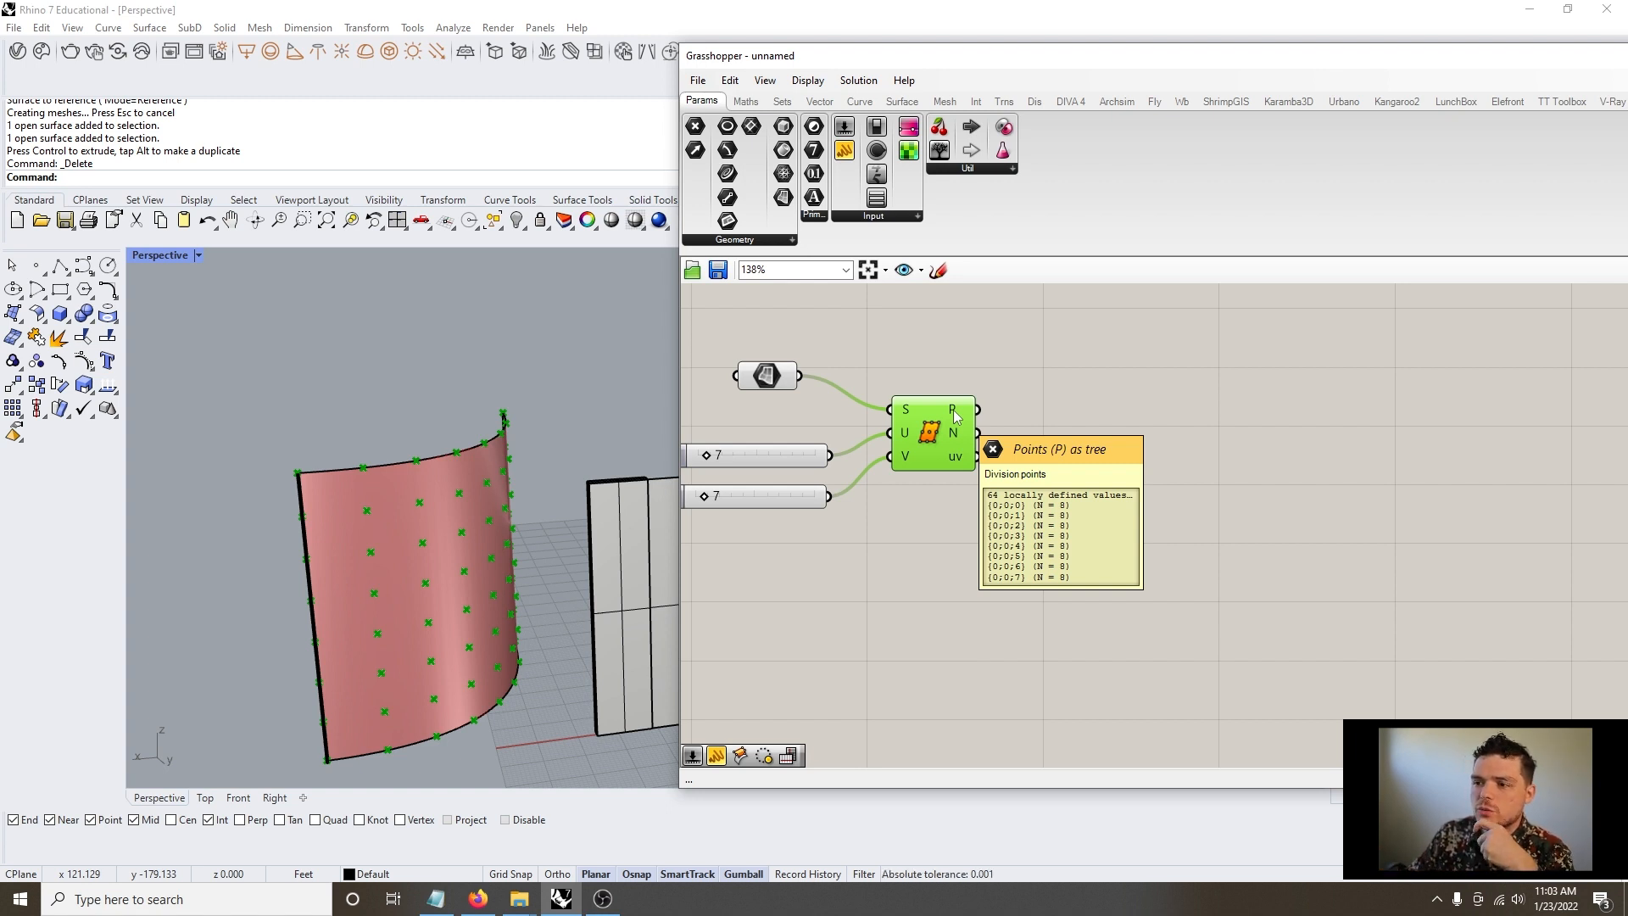
{"action": "left_click_drag", "start_coordinate": [925, 445], "coordinate": [927, 433]}
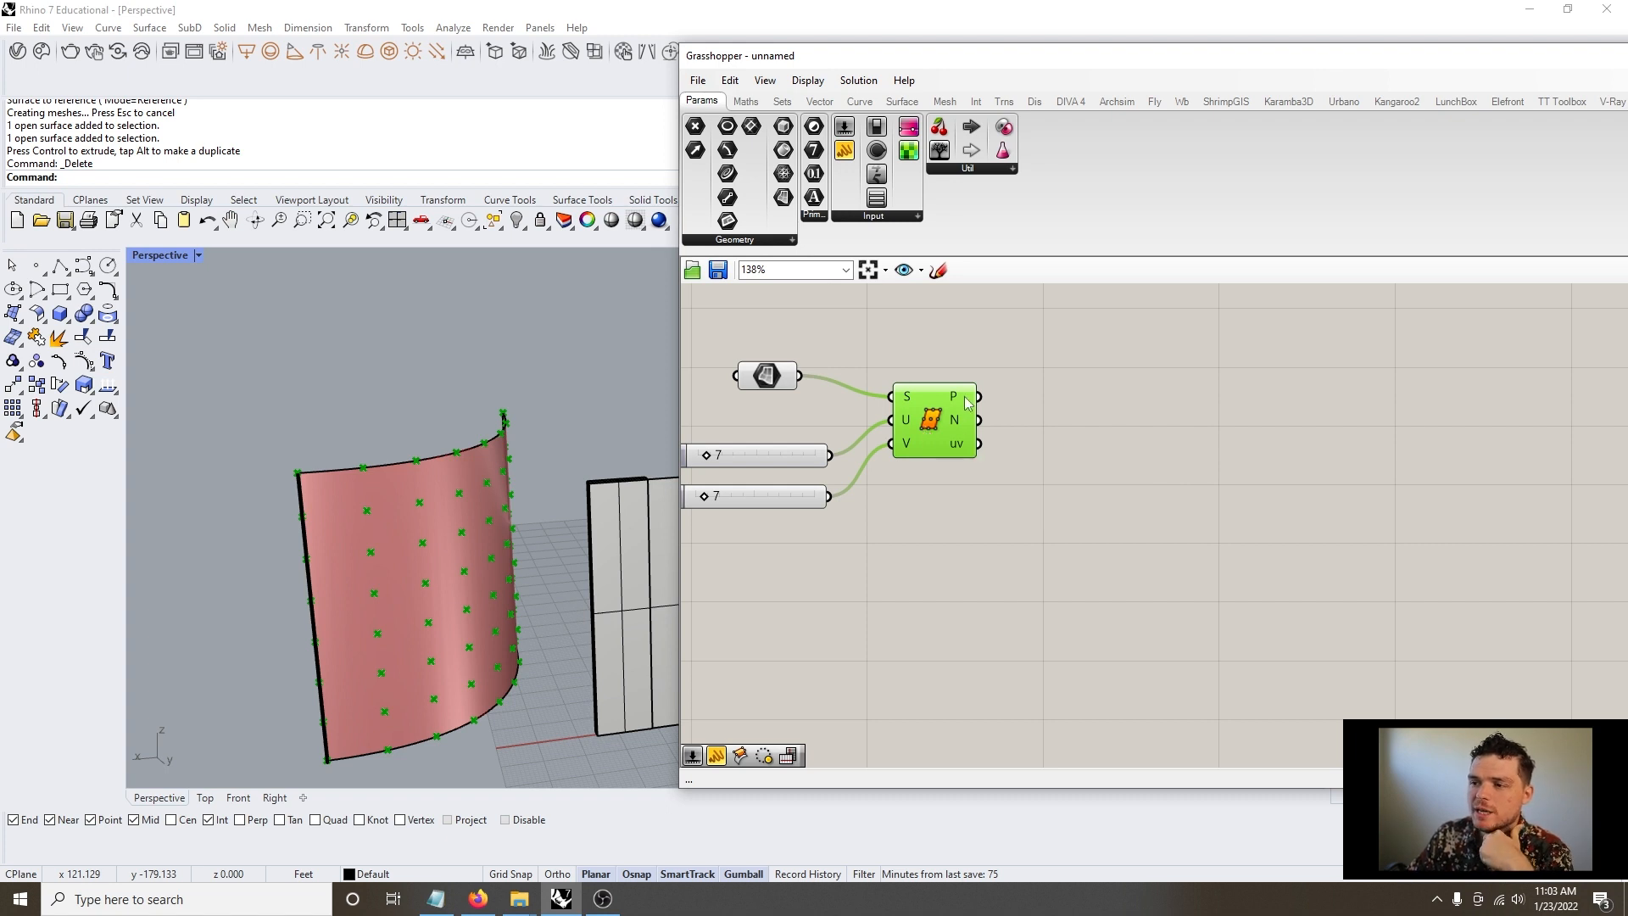
{"action": "mouse_move", "coordinate": [961, 398]}
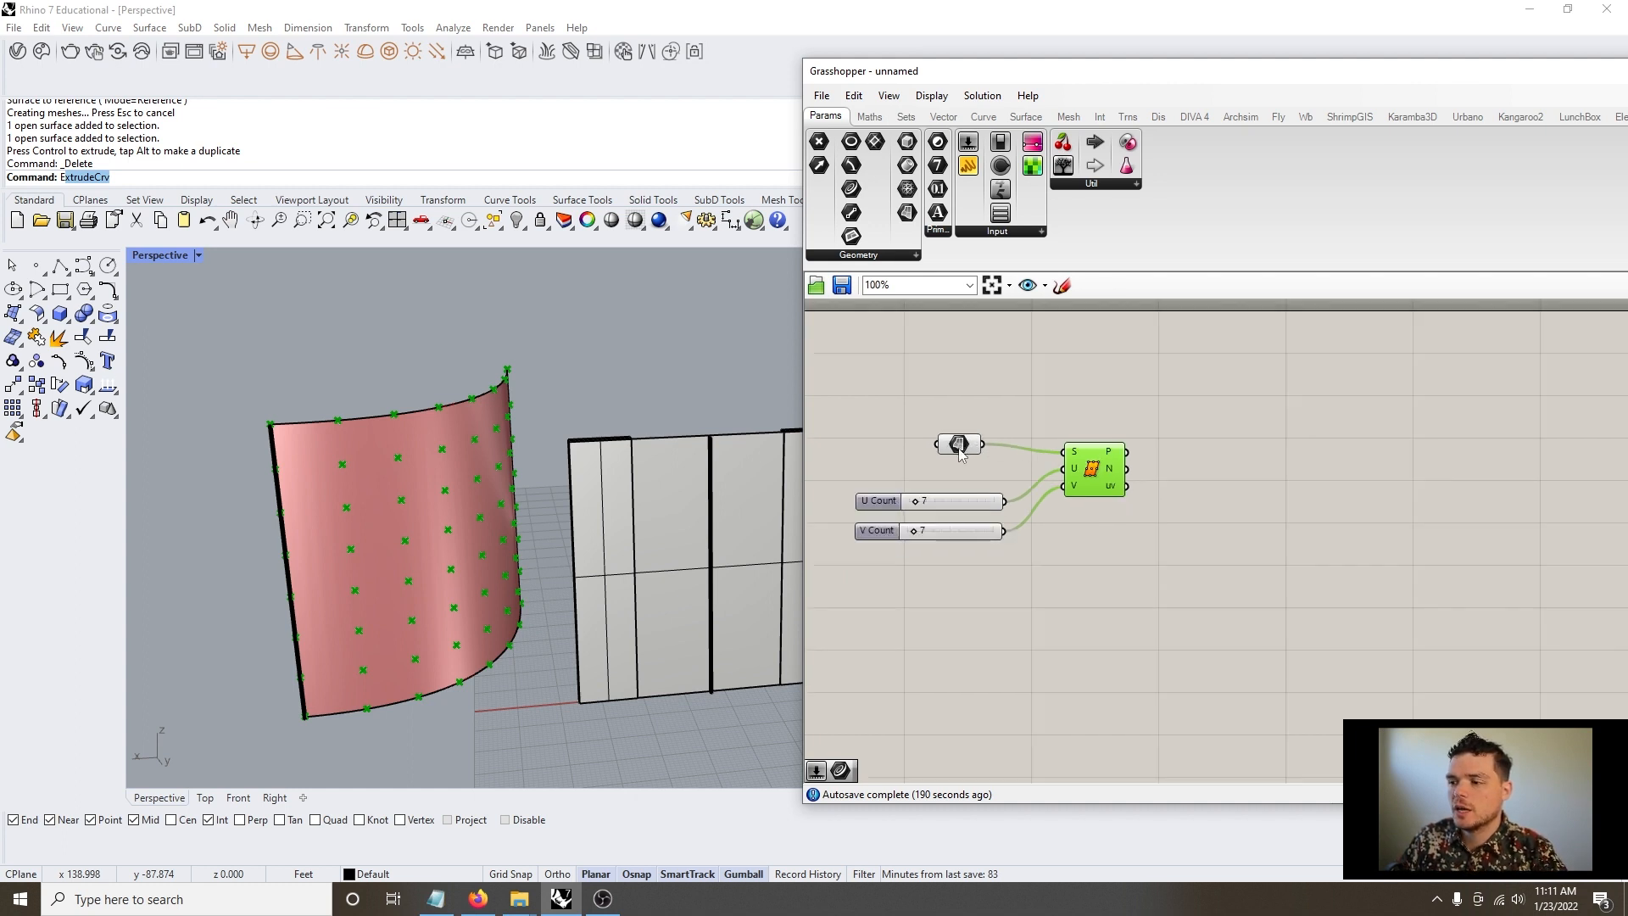
Add a Sweep1 component beside the Divide Surface component
{"action": "right_click_drag", "start_coordinate": [1372, 479], "coordinate": [1256, 471]}
{"action": "double_click", "coordinate": [1258, 472]}
{"action": "type", "text": "swee"}
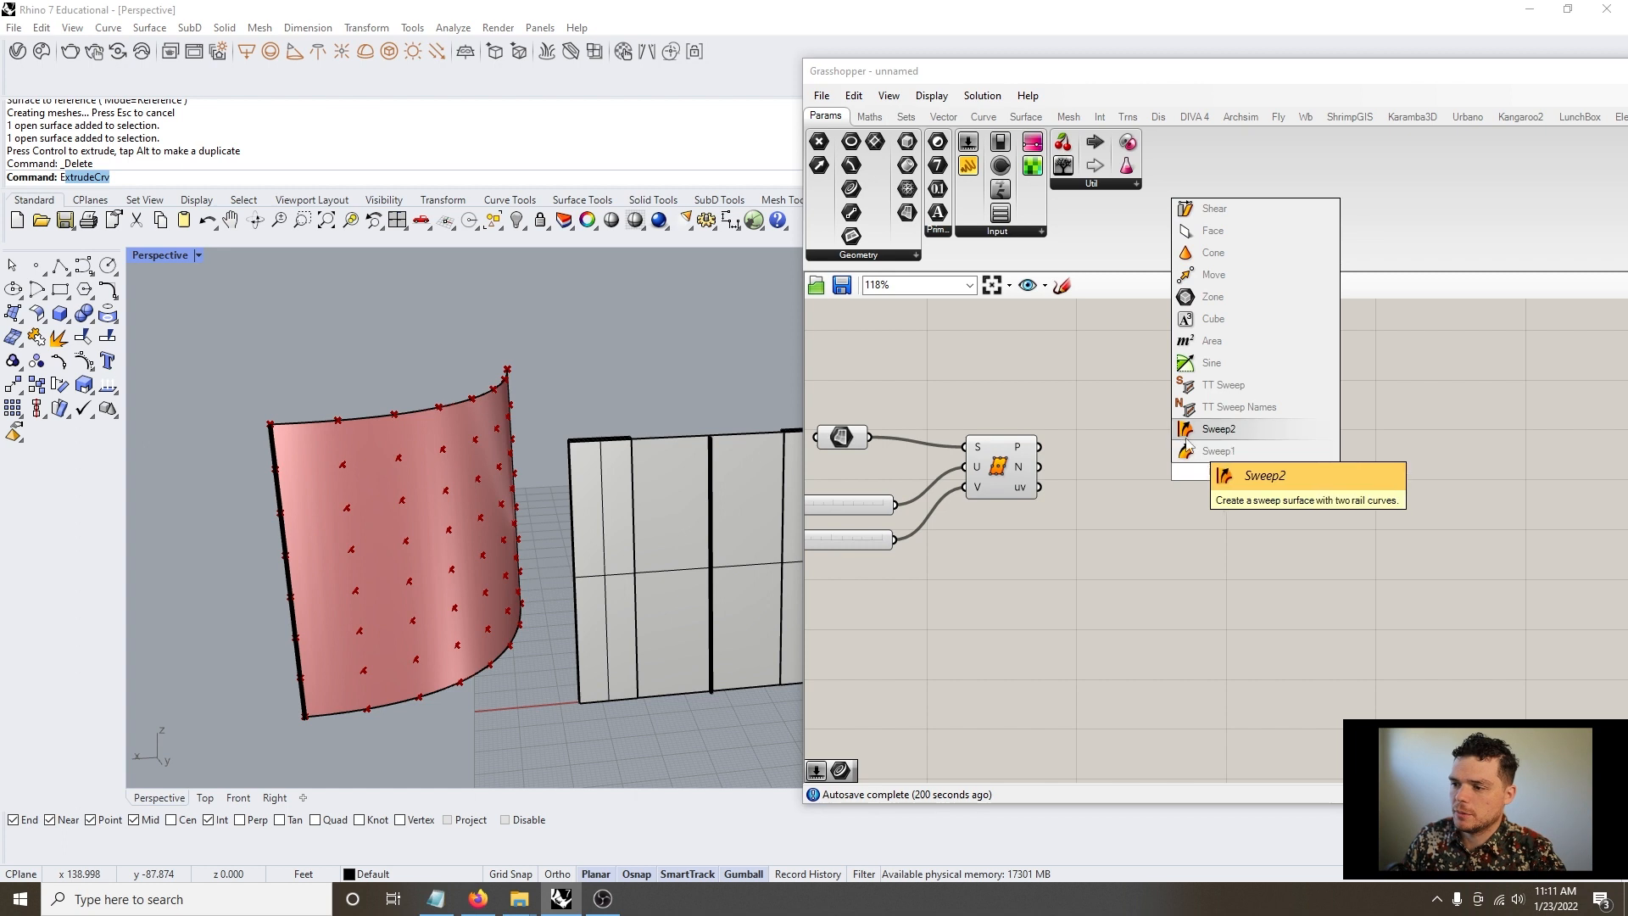
{"action": "key", "text": "Return"}
{"action": "left_click_drag", "start_coordinate": [1261, 472], "coordinate": [1250, 455]}
{"action": "scroll", "coordinate": [1177, 460], "scroll_direction": "up", "scroll_amount": 1}
{"action": "scroll", "coordinate": [1178, 460], "scroll_direction": "up", "scroll_amount": 1}
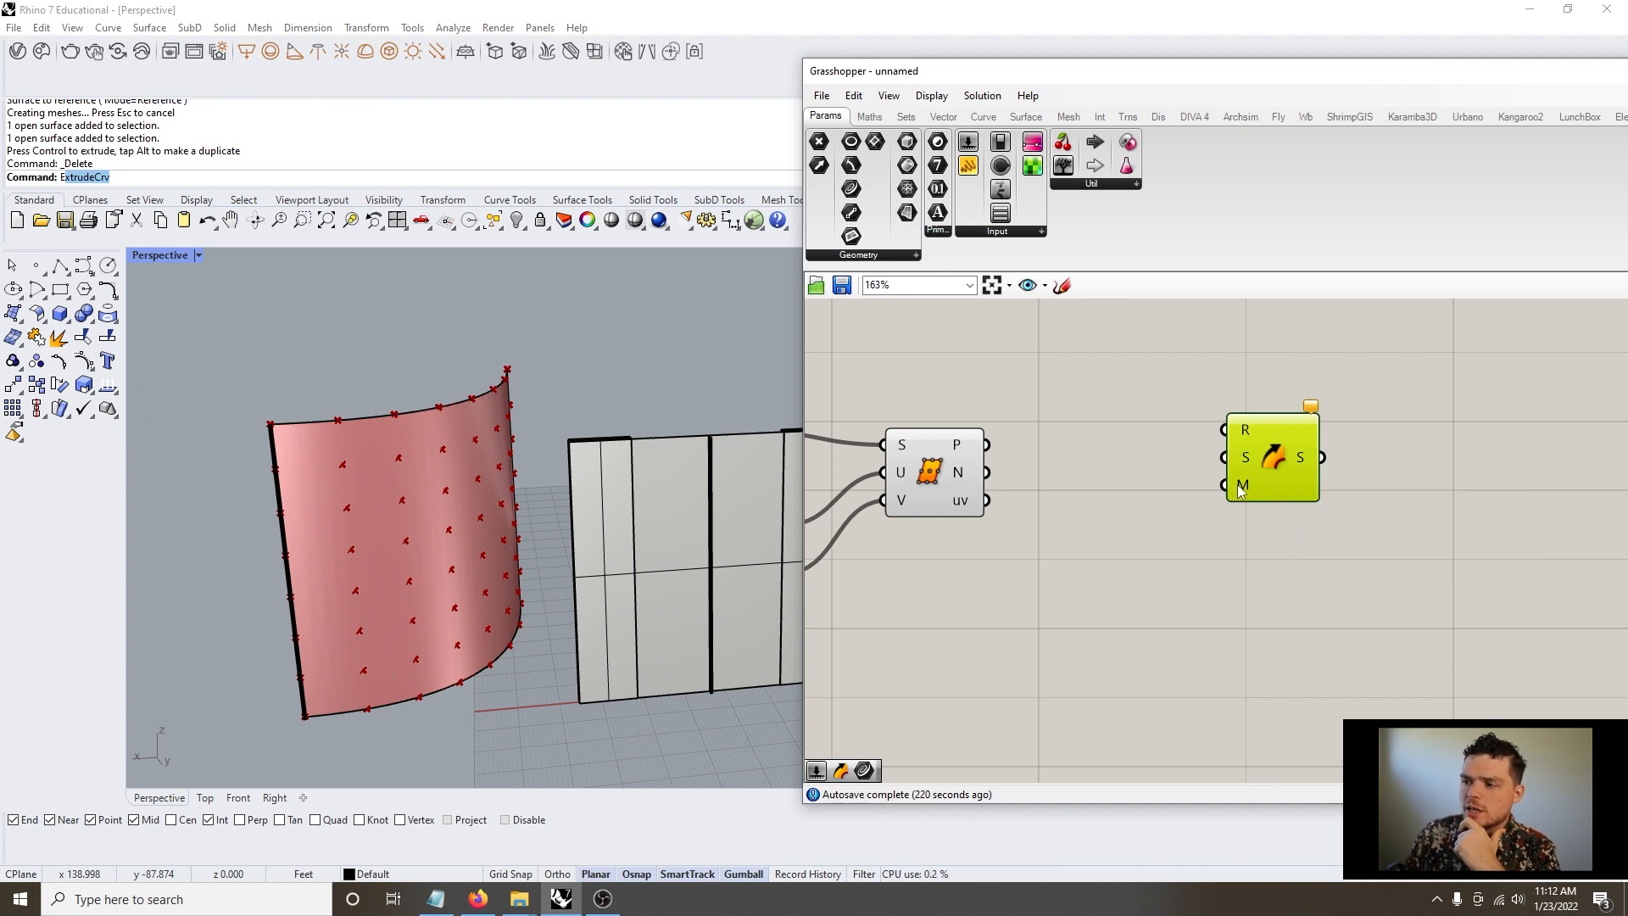
Move the Sweep1 component farther from Divide Surface to leave working space between them
{"action": "left_click_drag", "start_coordinate": [1274, 475], "coordinate": [1422, 487]}
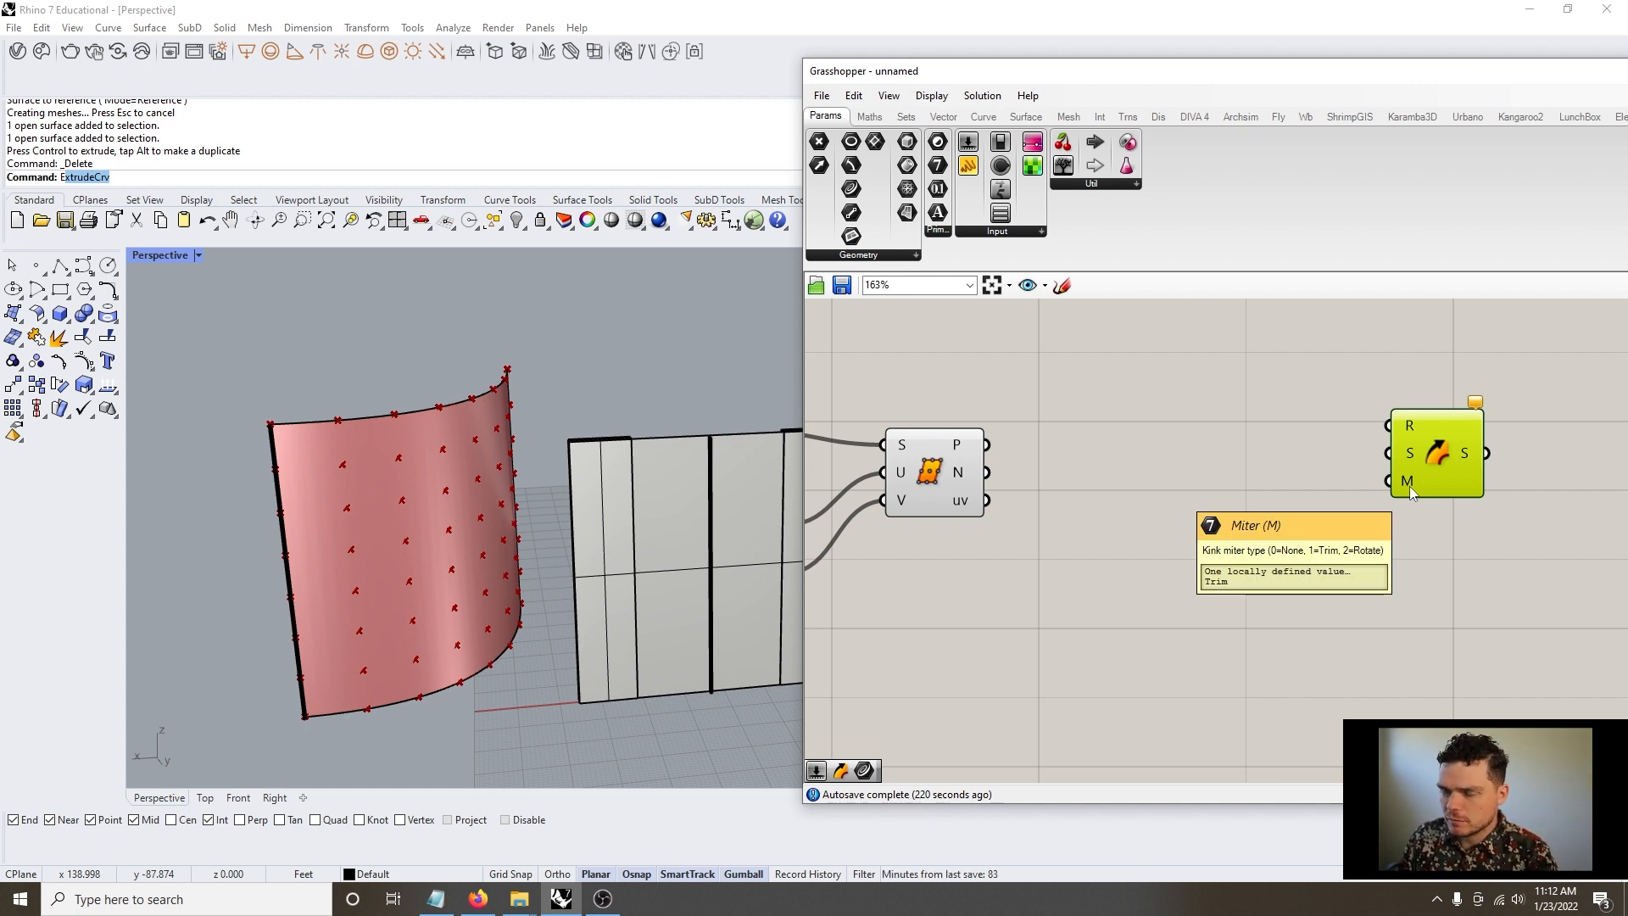
{"action": "left_click_drag", "start_coordinate": [1436, 466], "coordinate": [1413, 456]}
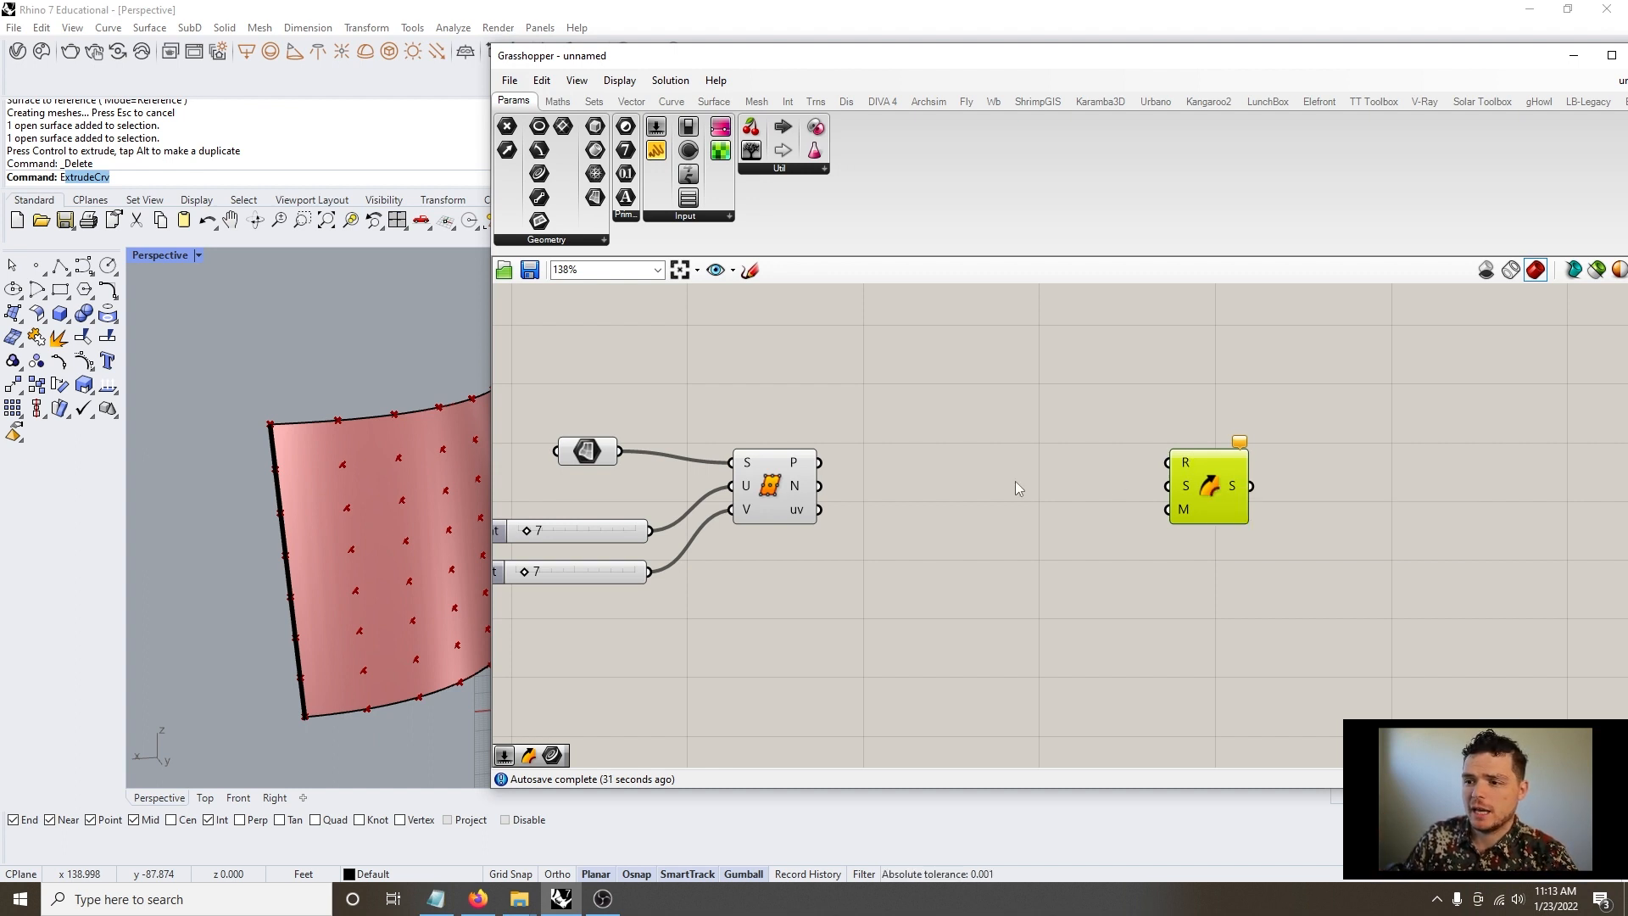
{"action": "left_click", "coordinate": [796, 472]}
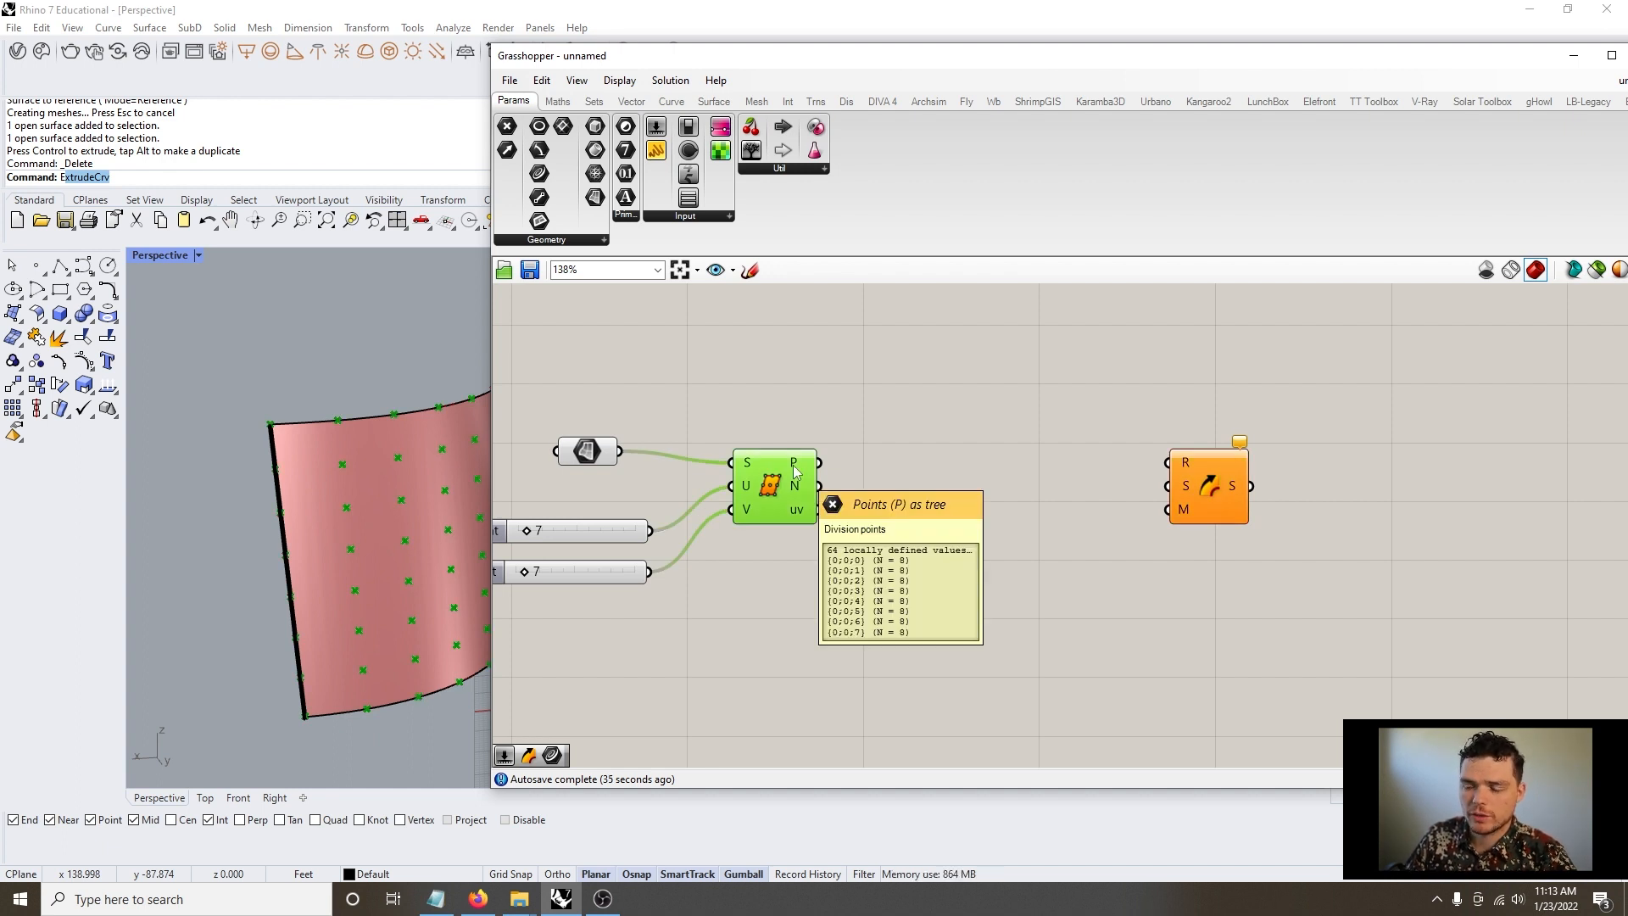
Add an Interpolate component between Divide Surface and Sweep1 and feed Divide Surface's Points output into its Vertices input
{"action": "double_click", "coordinate": [930, 552]}
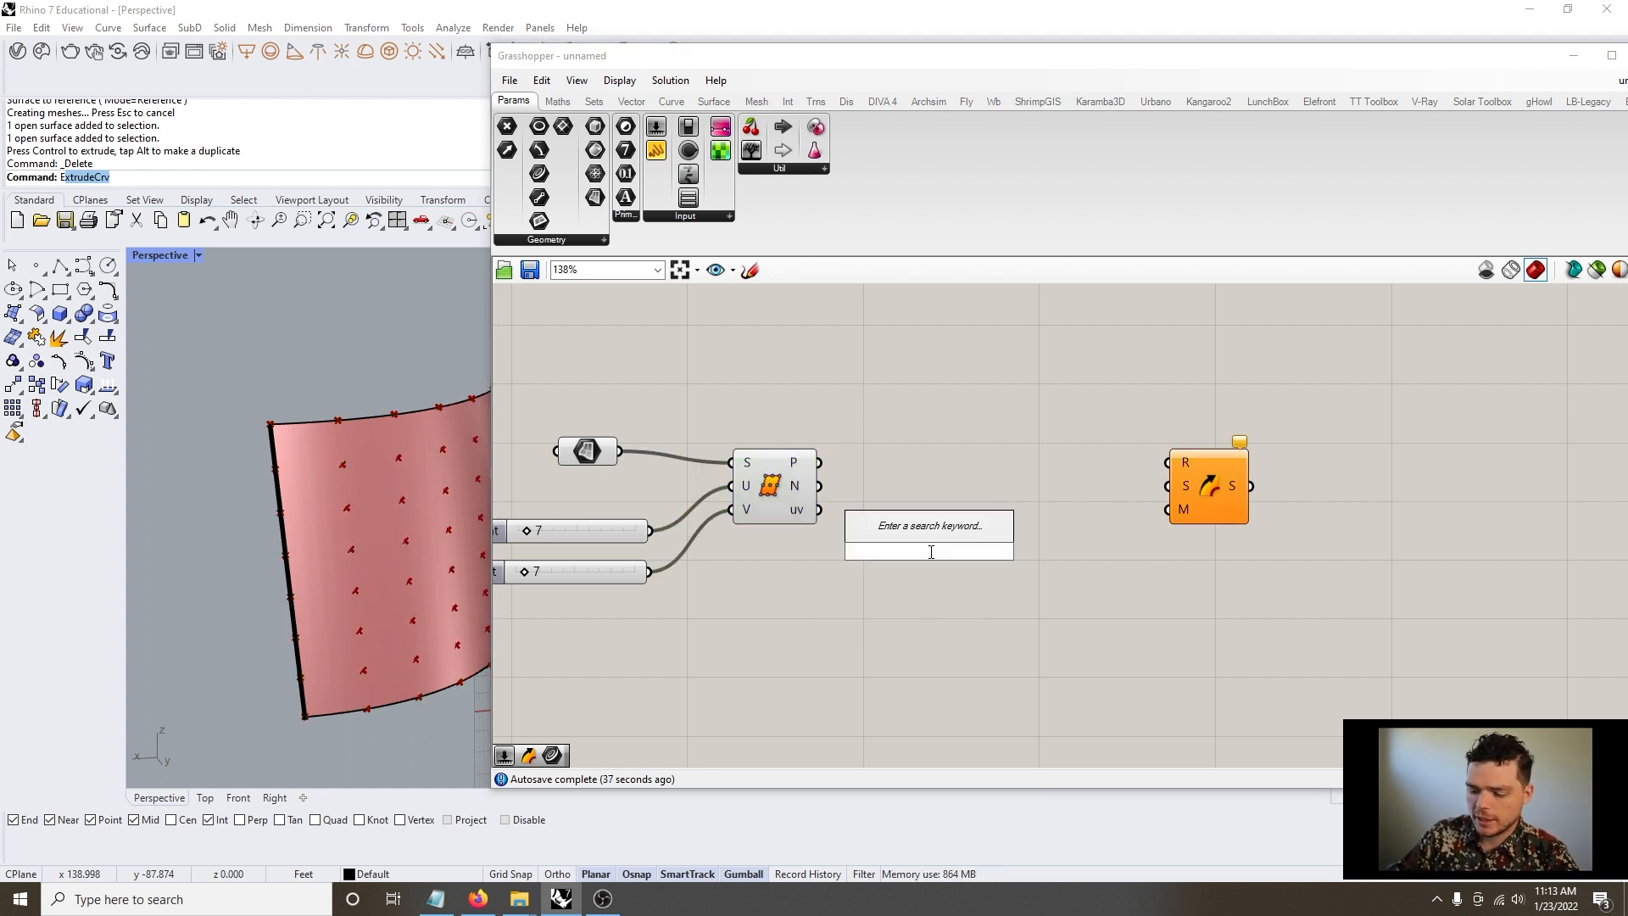
{"action": "type", "text": "int"}
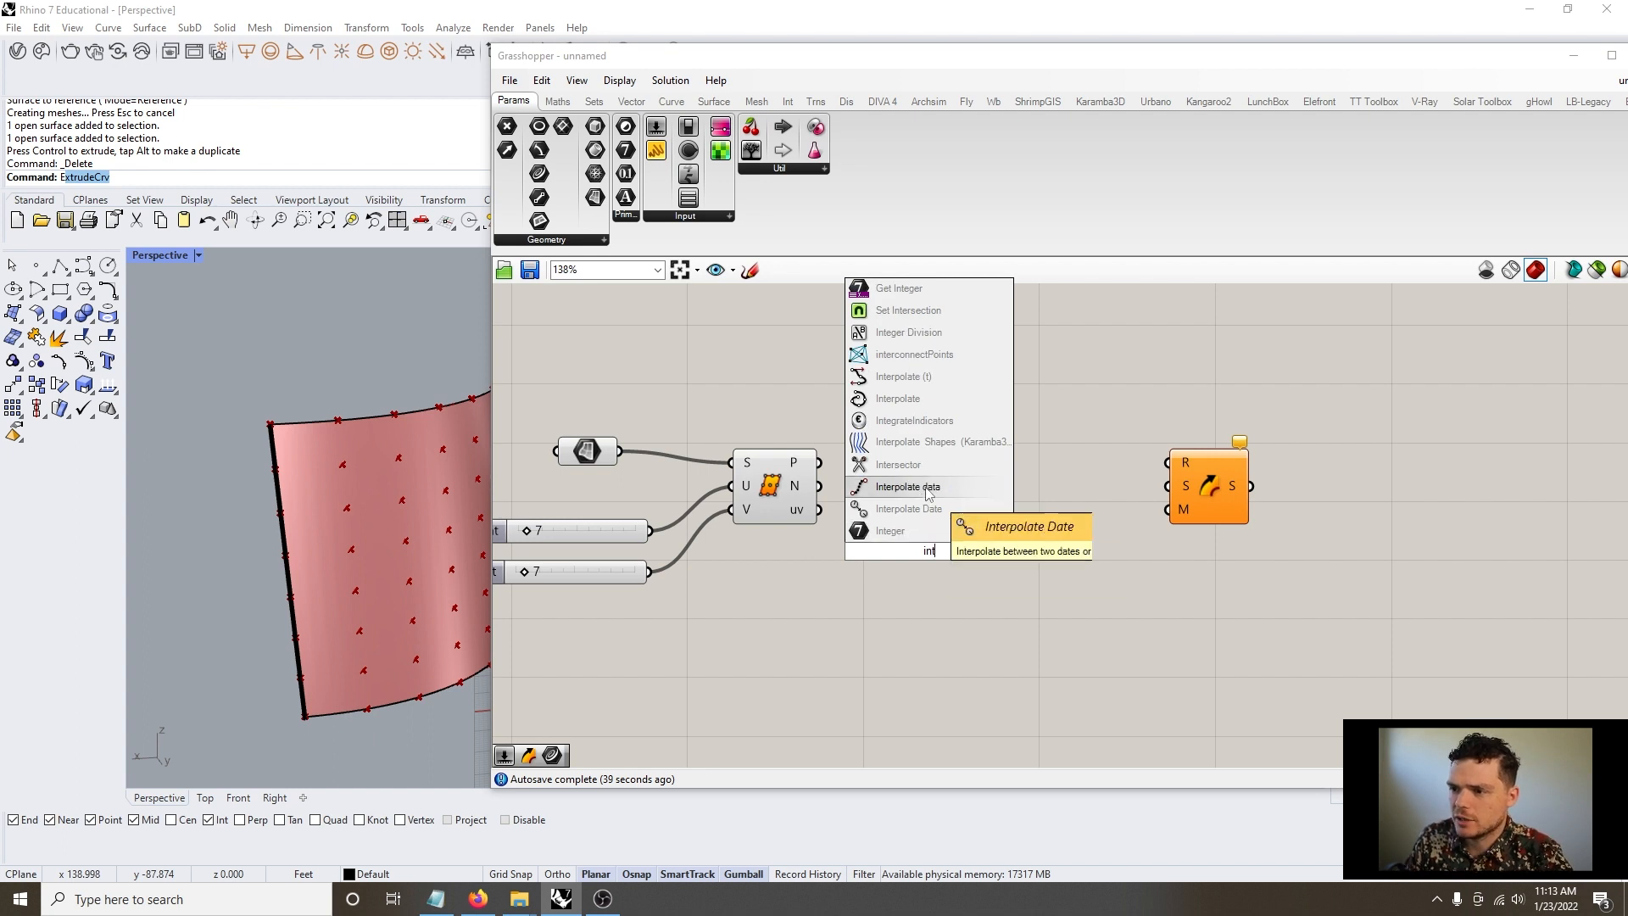
{"action": "left_click", "coordinate": [940, 398]}
{"action": "left_click_drag", "start_coordinate": [912, 509], "coordinate": [935, 533]}
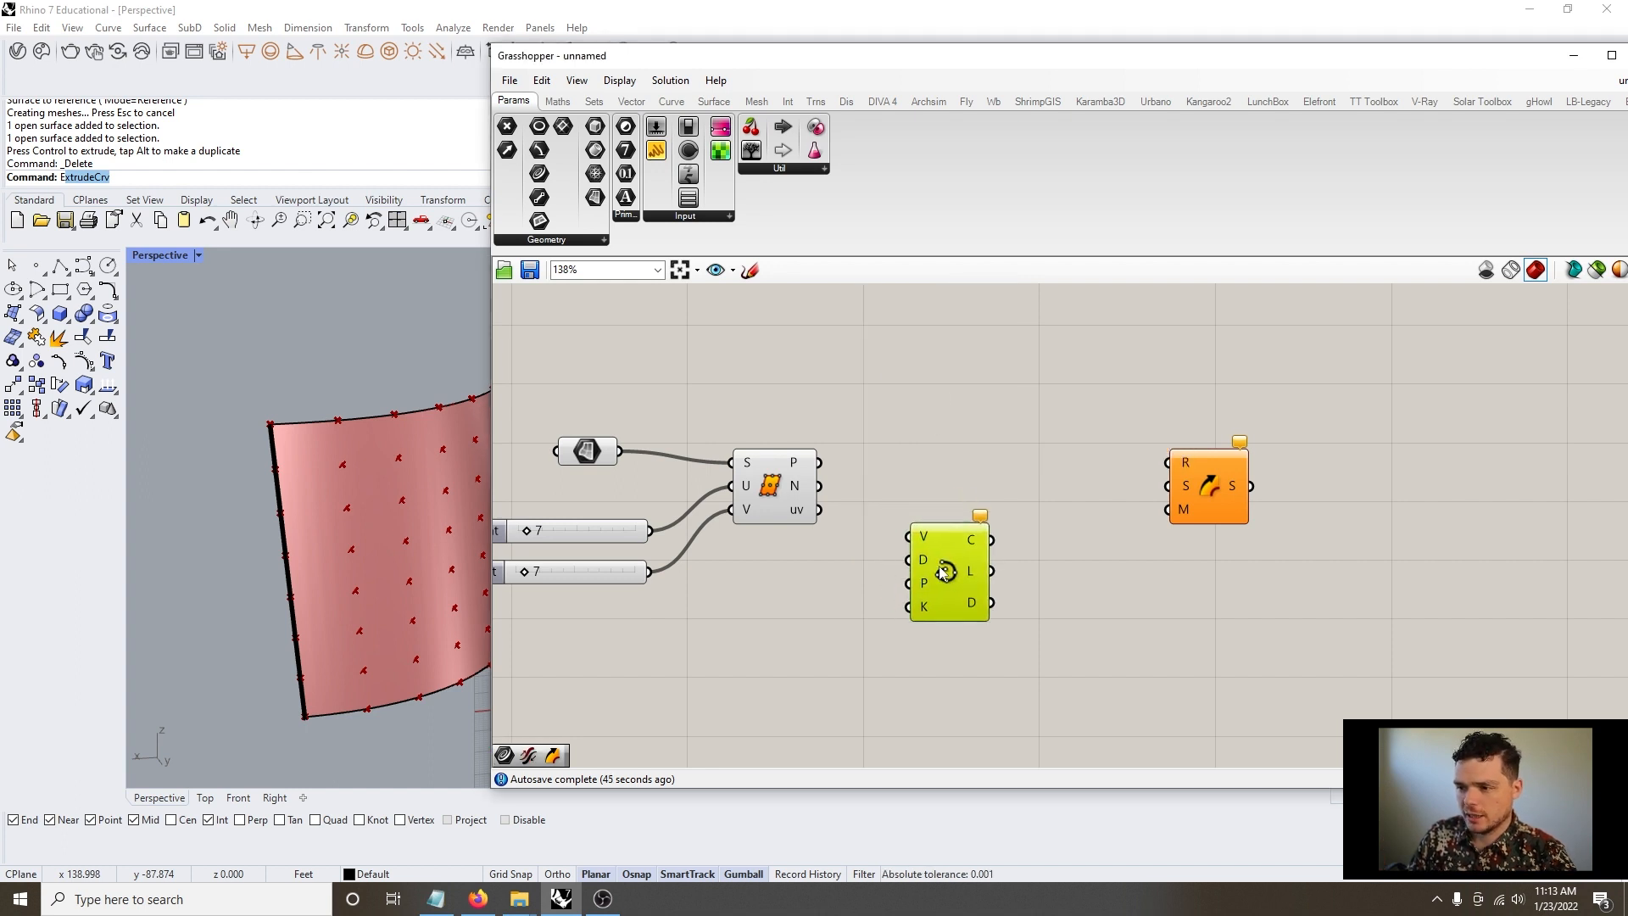
{"action": "left_click_drag", "start_coordinate": [819, 463], "coordinate": [945, 560]}
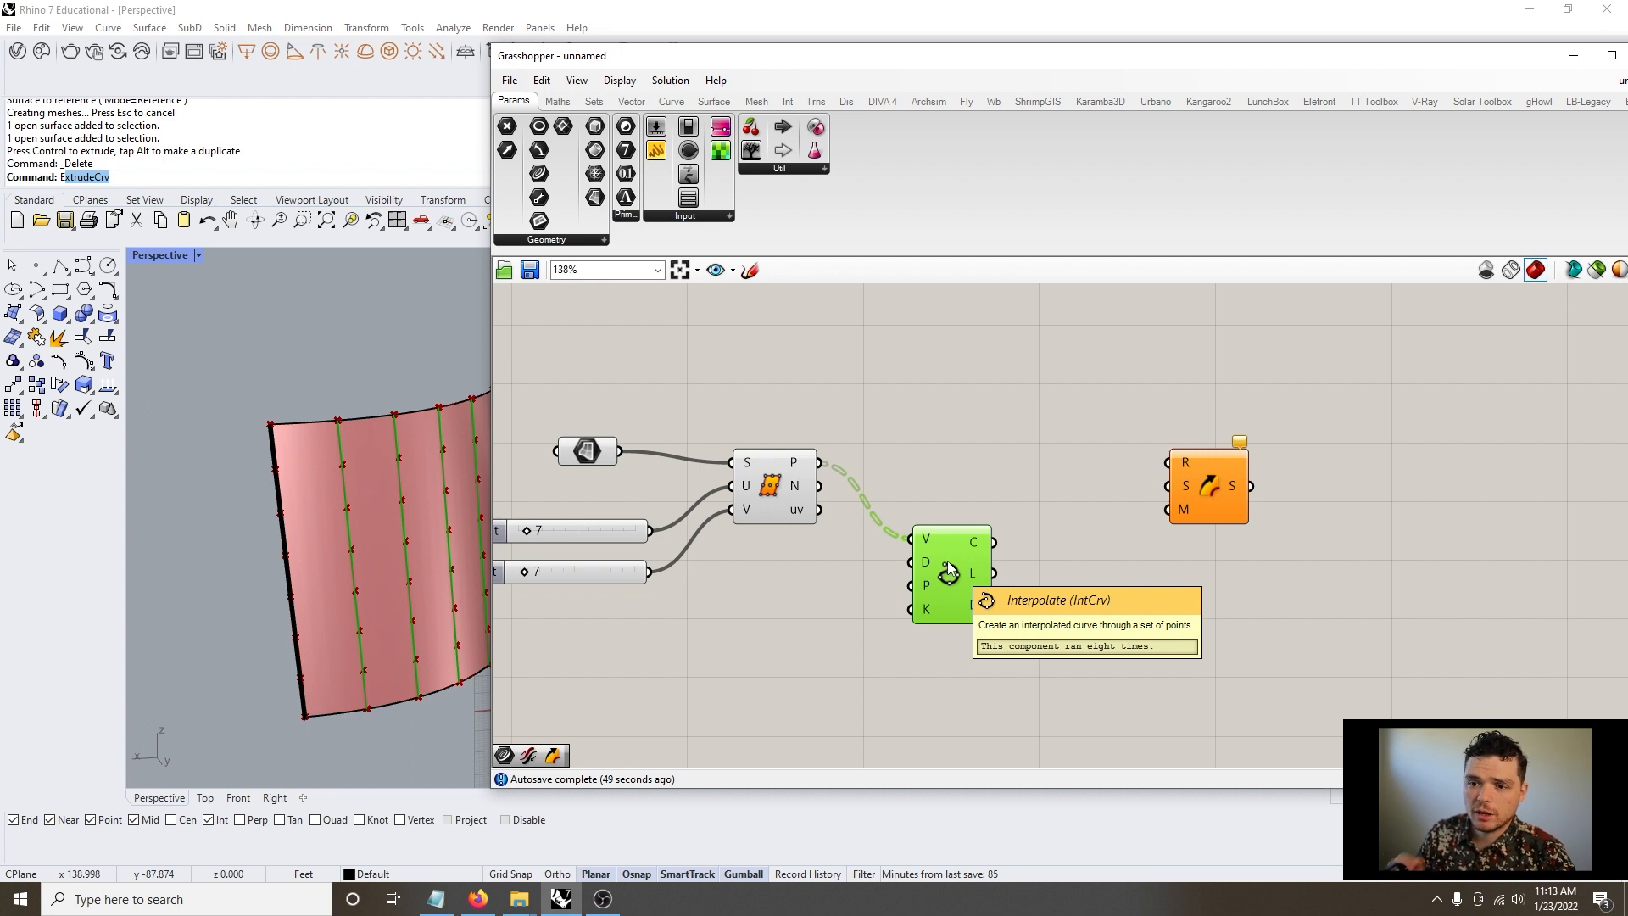
{"action": "left_click_drag", "start_coordinate": [948, 570], "coordinate": [974, 585]}
Add a Flip Matrix component below Divide Surface and connect the Points output to its Data input
{"action": "double_click", "coordinate": [882, 583]}
{"action": "type", "text": "flip"}
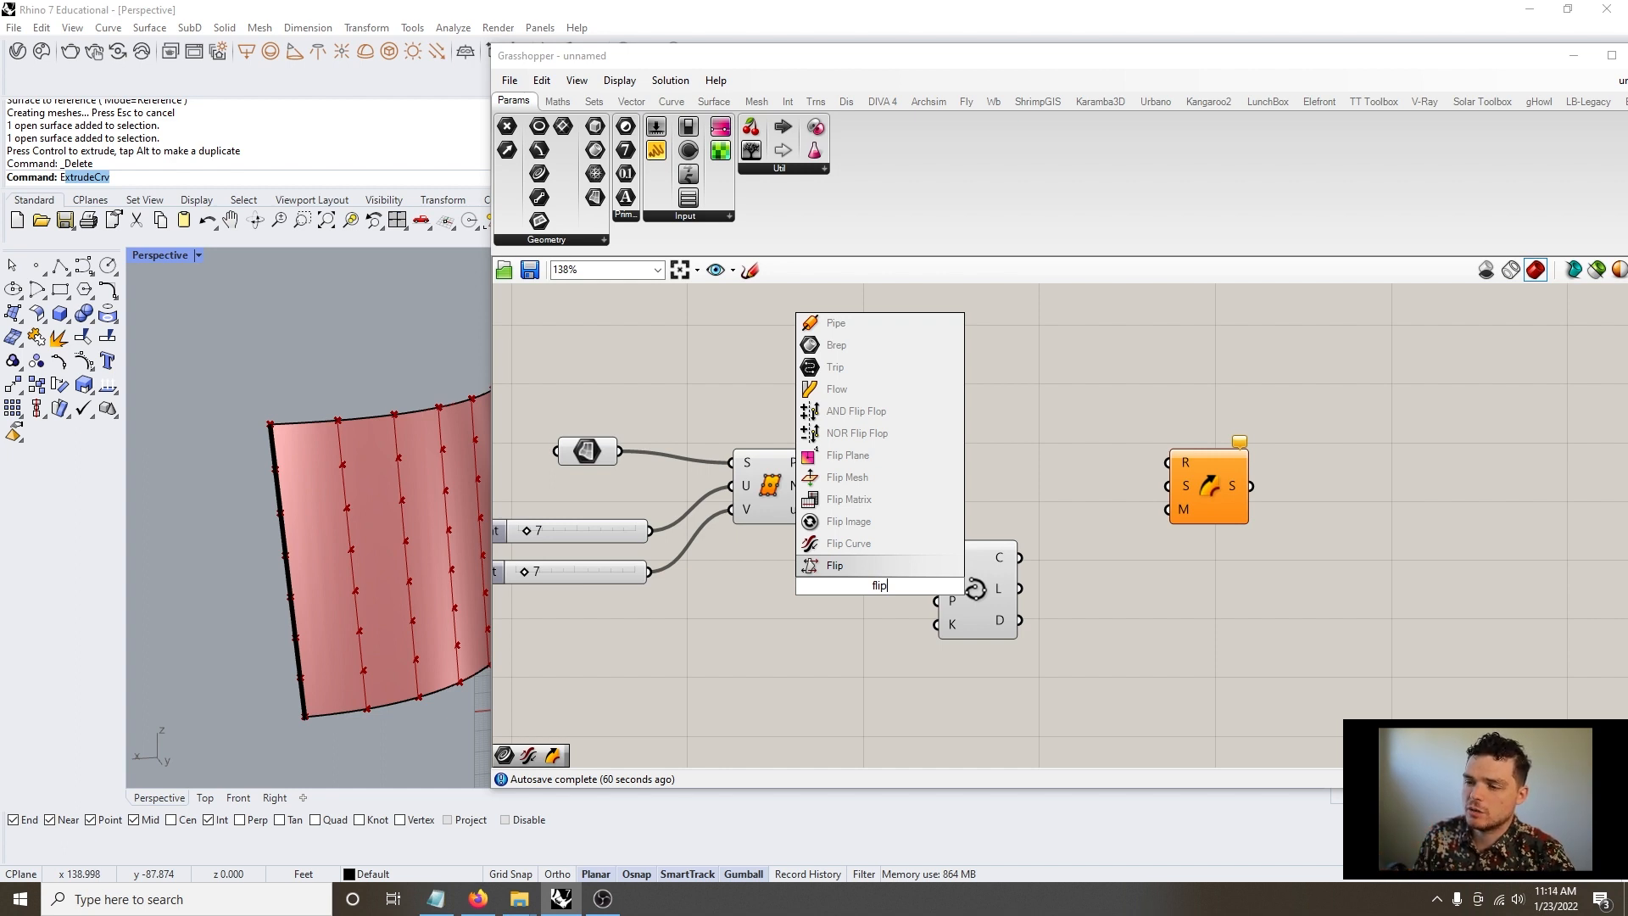
{"action": "left_click", "coordinate": [848, 499]}
{"action": "left_click_drag", "start_coordinate": [895, 595], "coordinate": [867, 617]}
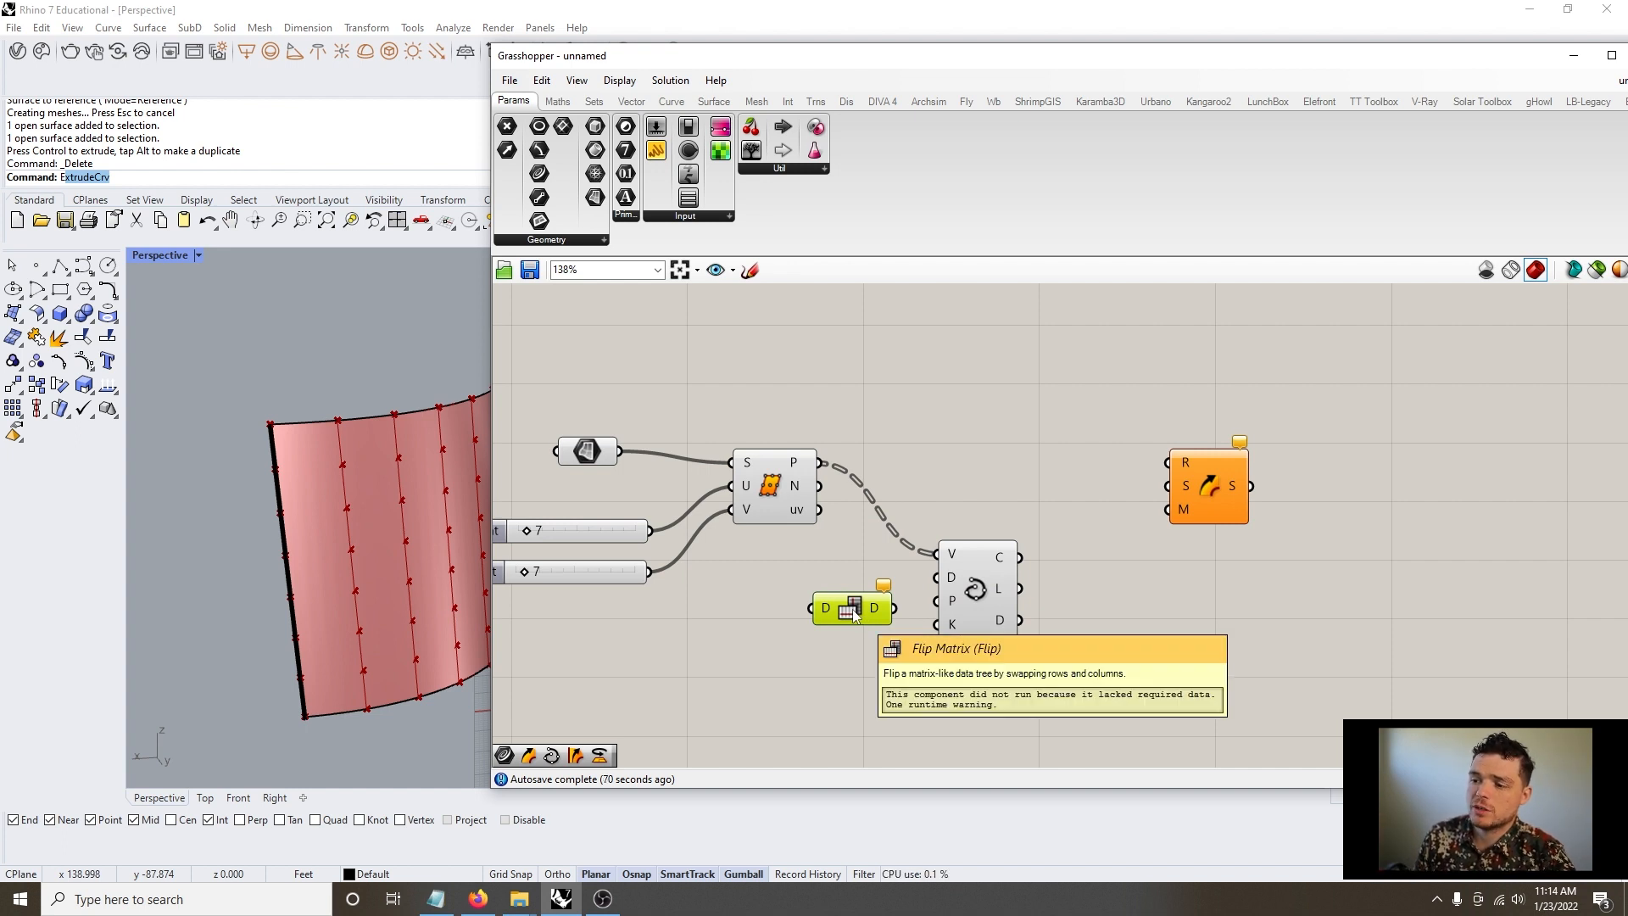
{"action": "left_click_drag", "start_coordinate": [821, 463], "coordinate": [847, 617]}
Add a panel fed by Divide Surface's Points output and examine the listed point data
{"action": "left_click", "coordinate": [731, 698]}
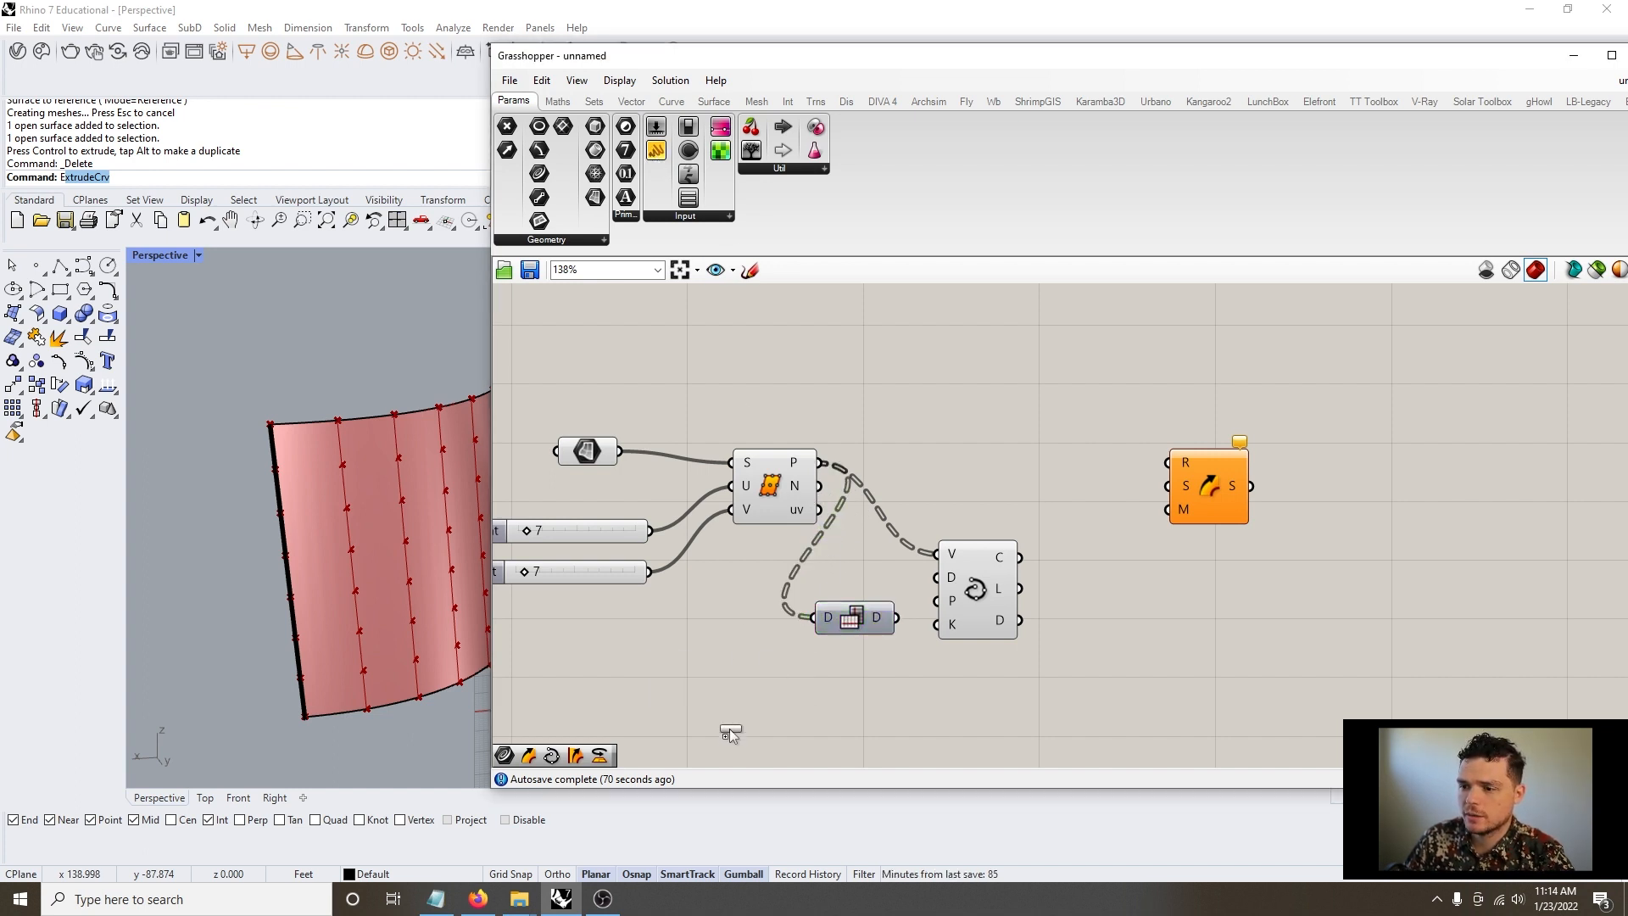
{"action": "left_click", "coordinate": [729, 738]}
{"action": "left_click_drag", "start_coordinate": [821, 463], "coordinate": [629, 727]}
{"action": "scroll", "coordinate": [917, 530], "scroll_direction": "down", "scroll_amount": 3}
{"action": "left_click", "coordinate": [811, 649]}
{"action": "scroll", "coordinate": [822, 673], "scroll_direction": "up", "scroll_amount": 4}
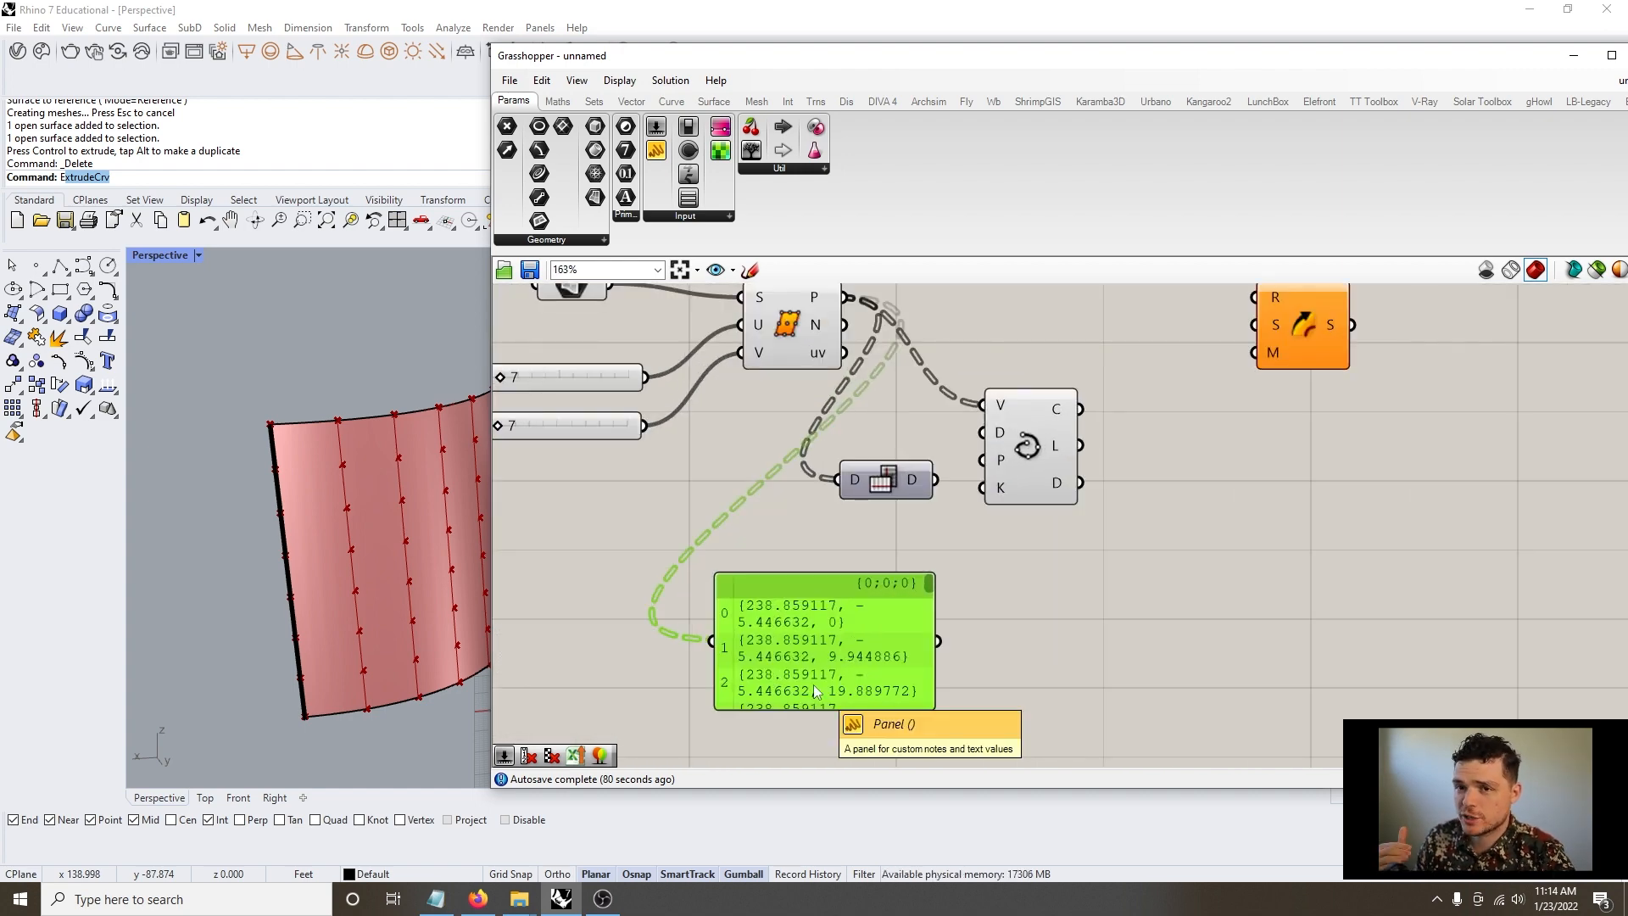
Try feeding Interpolate's Vertices input from Flip Matrix, and restore the direct connection from Divide Surface's Points output
{"action": "left_click_drag", "start_coordinate": [899, 489], "coordinate": [1079, 452]}
{"action": "mouse_move", "coordinate": [365, 560]}
{"action": "right_mouse_down"}
{"action": "mouse_move", "coordinate": [231, 592]}
{"action": "mouse_move", "coordinate": [339, 543]}
{"action": "right_mouse_up"}
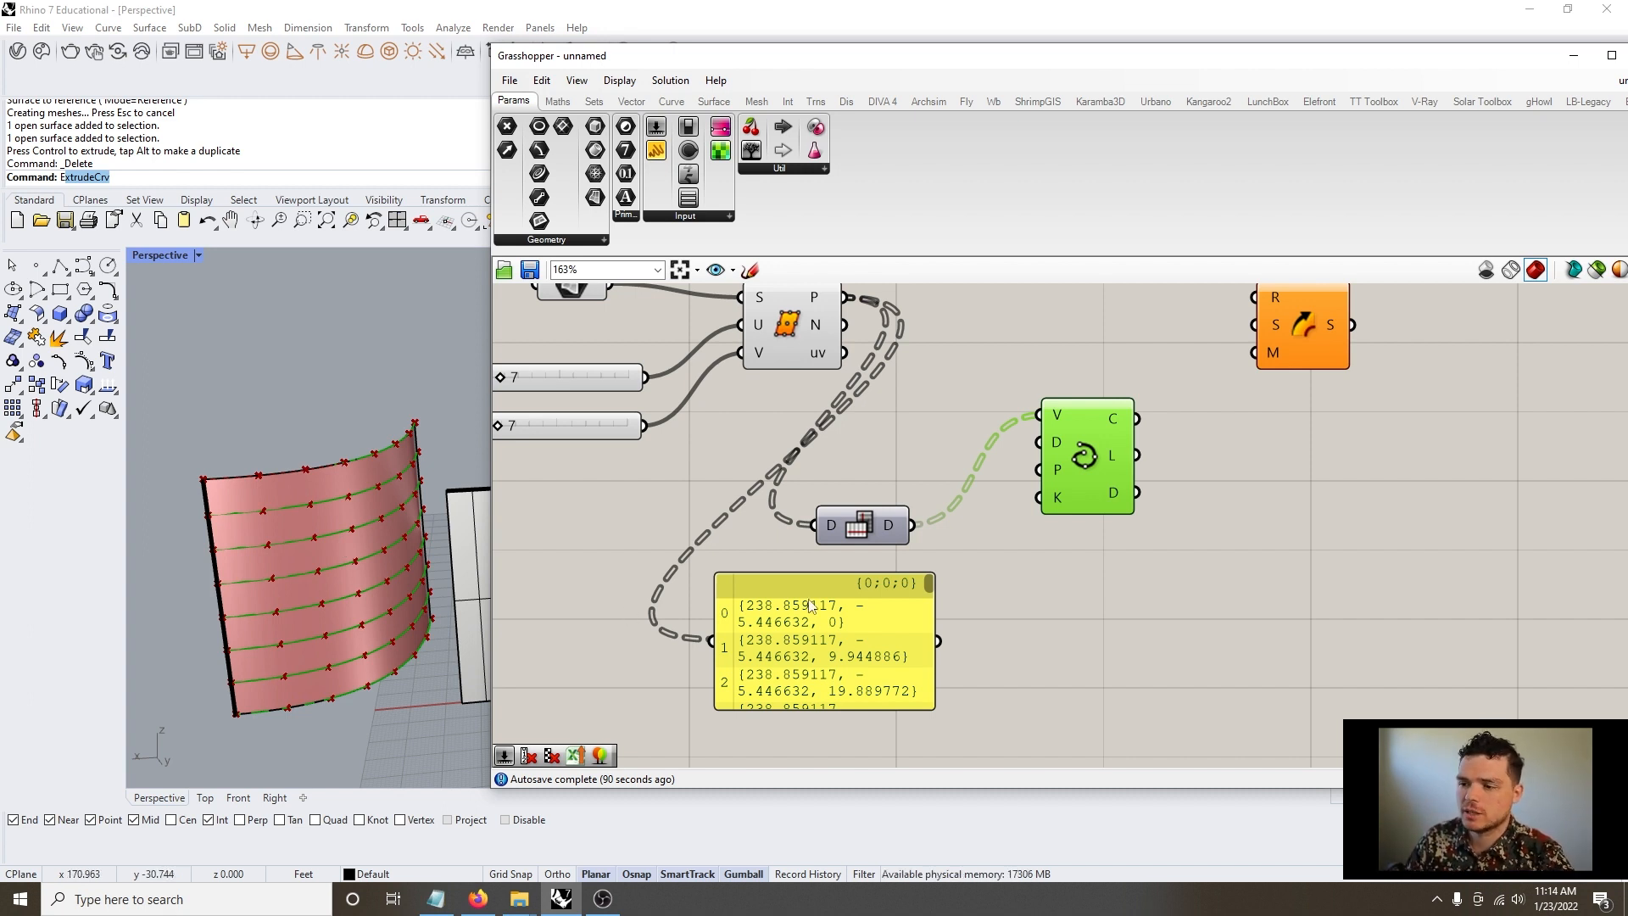
{"action": "left_click", "coordinate": [883, 638]}
{"action": "left_click_drag", "start_coordinate": [847, 297], "coordinate": [1041, 462]}
Delete the panel connected to Divide Surface's Points output
{"action": "left_click_drag", "start_coordinate": [984, 632], "coordinate": [931, 709]}
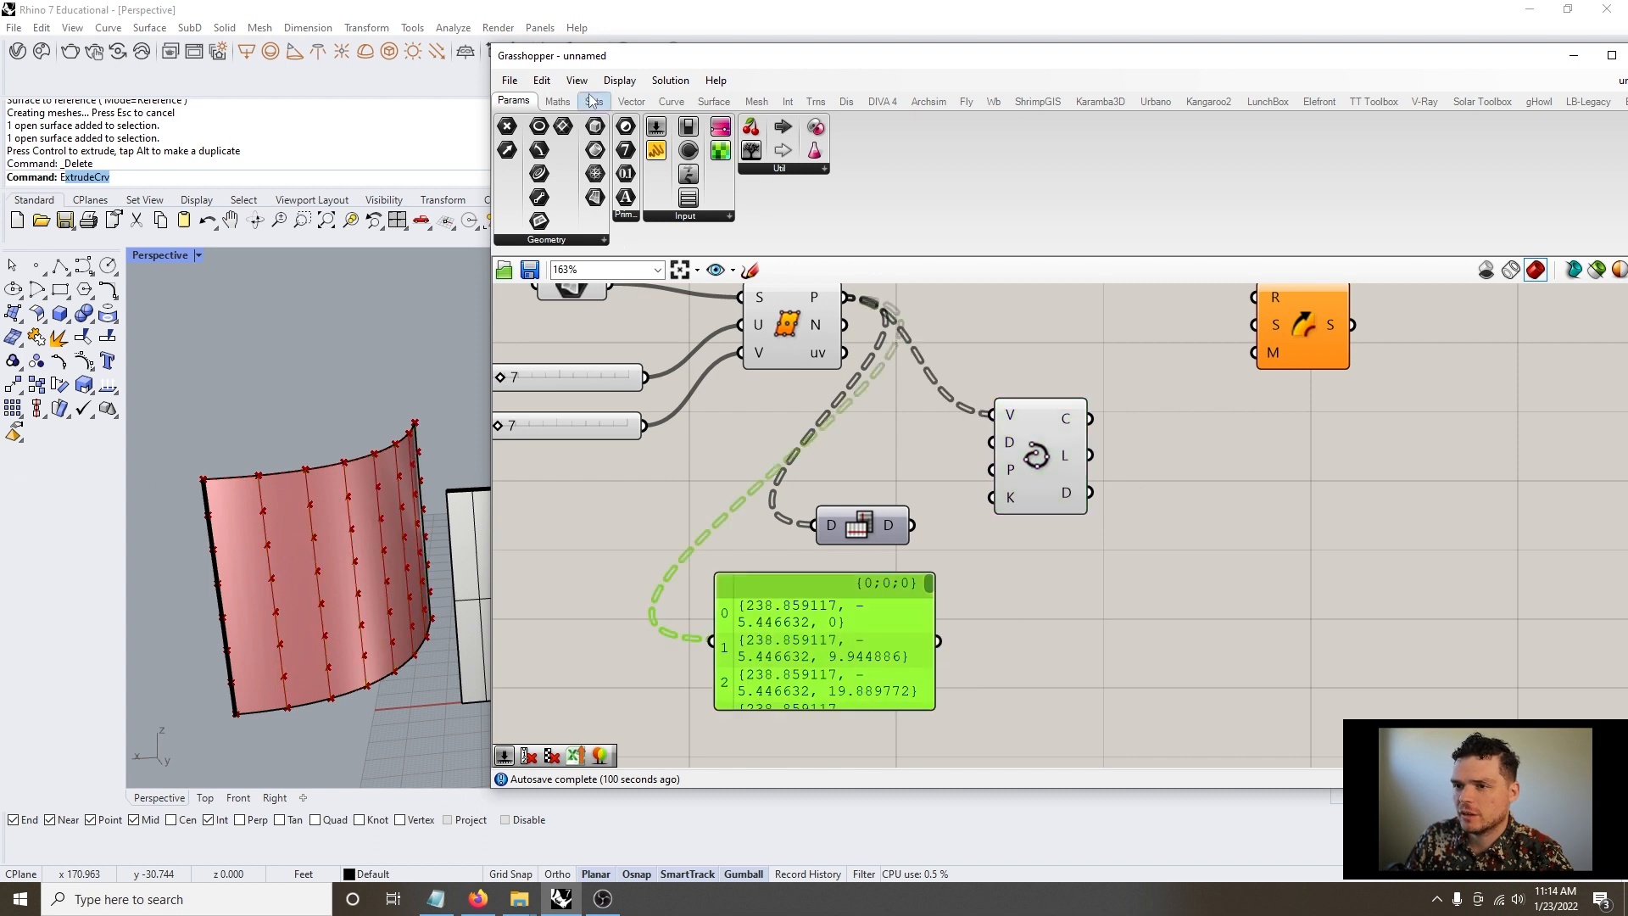
{"action": "left_click", "coordinate": [542, 80]}
{"action": "left_click", "coordinate": [615, 256]}
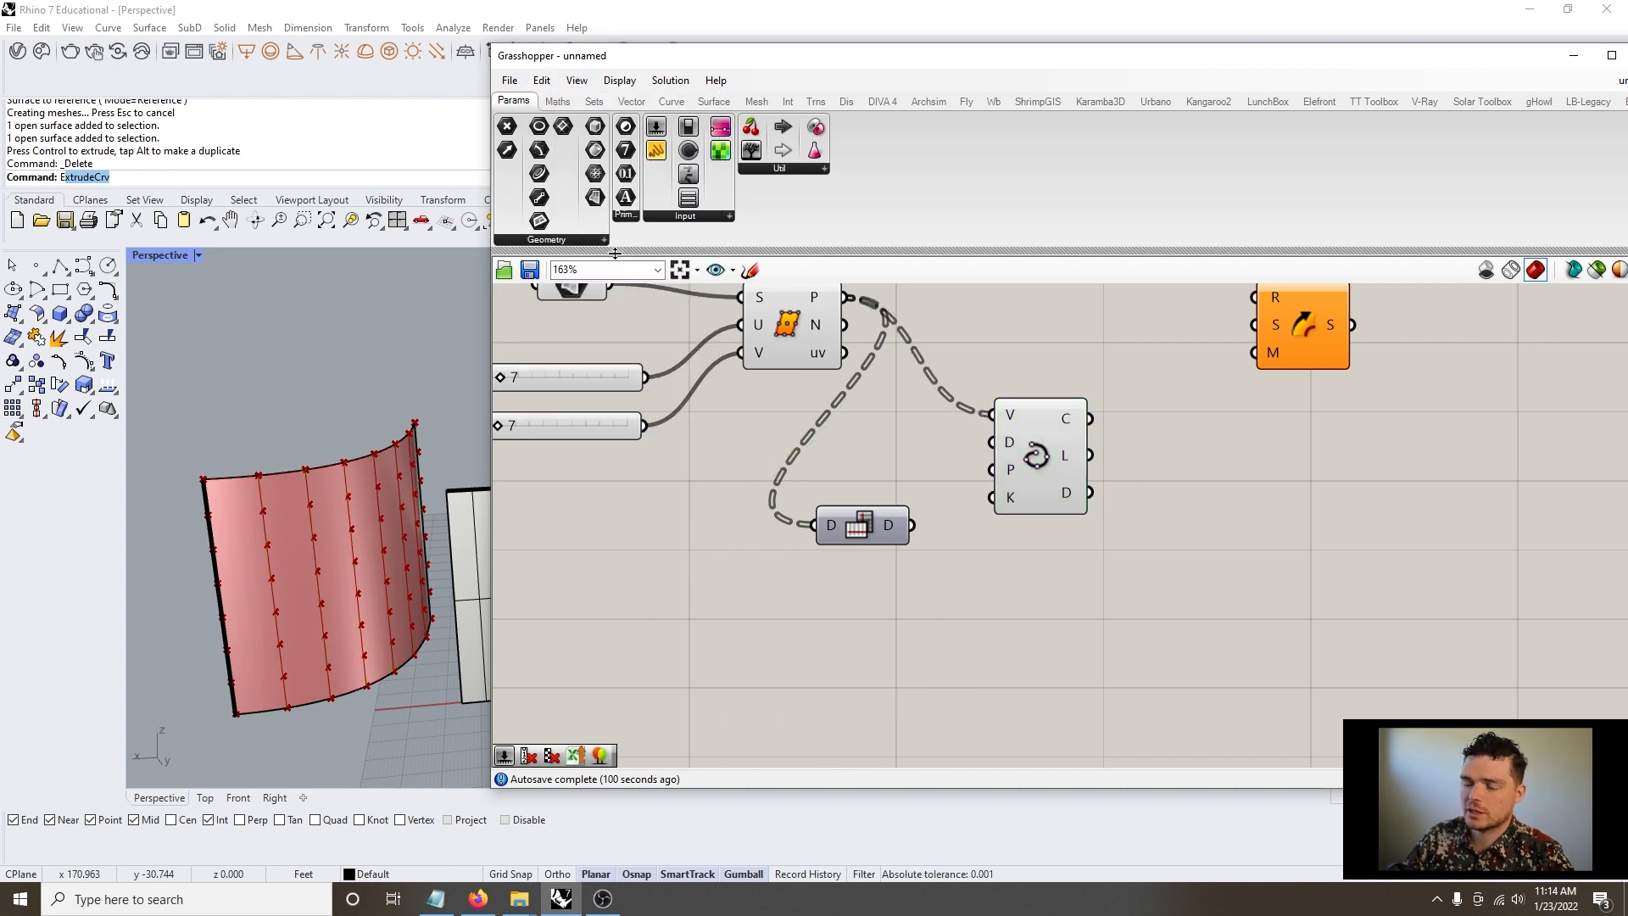
Connect Interpolate's Curve output to Sweep1's Rail input and reposition the Sweep1 component
{"action": "scroll", "coordinate": [963, 612], "scroll_direction": "down", "scroll_amount": 1}
{"action": "right_click_drag", "start_coordinate": [1185, 590], "coordinate": [1145, 612]}
{"action": "left_click_drag", "start_coordinate": [1230, 371], "coordinate": [1265, 380]}
{"action": "left_click_drag", "start_coordinate": [1040, 471], "coordinate": [1178, 418]}
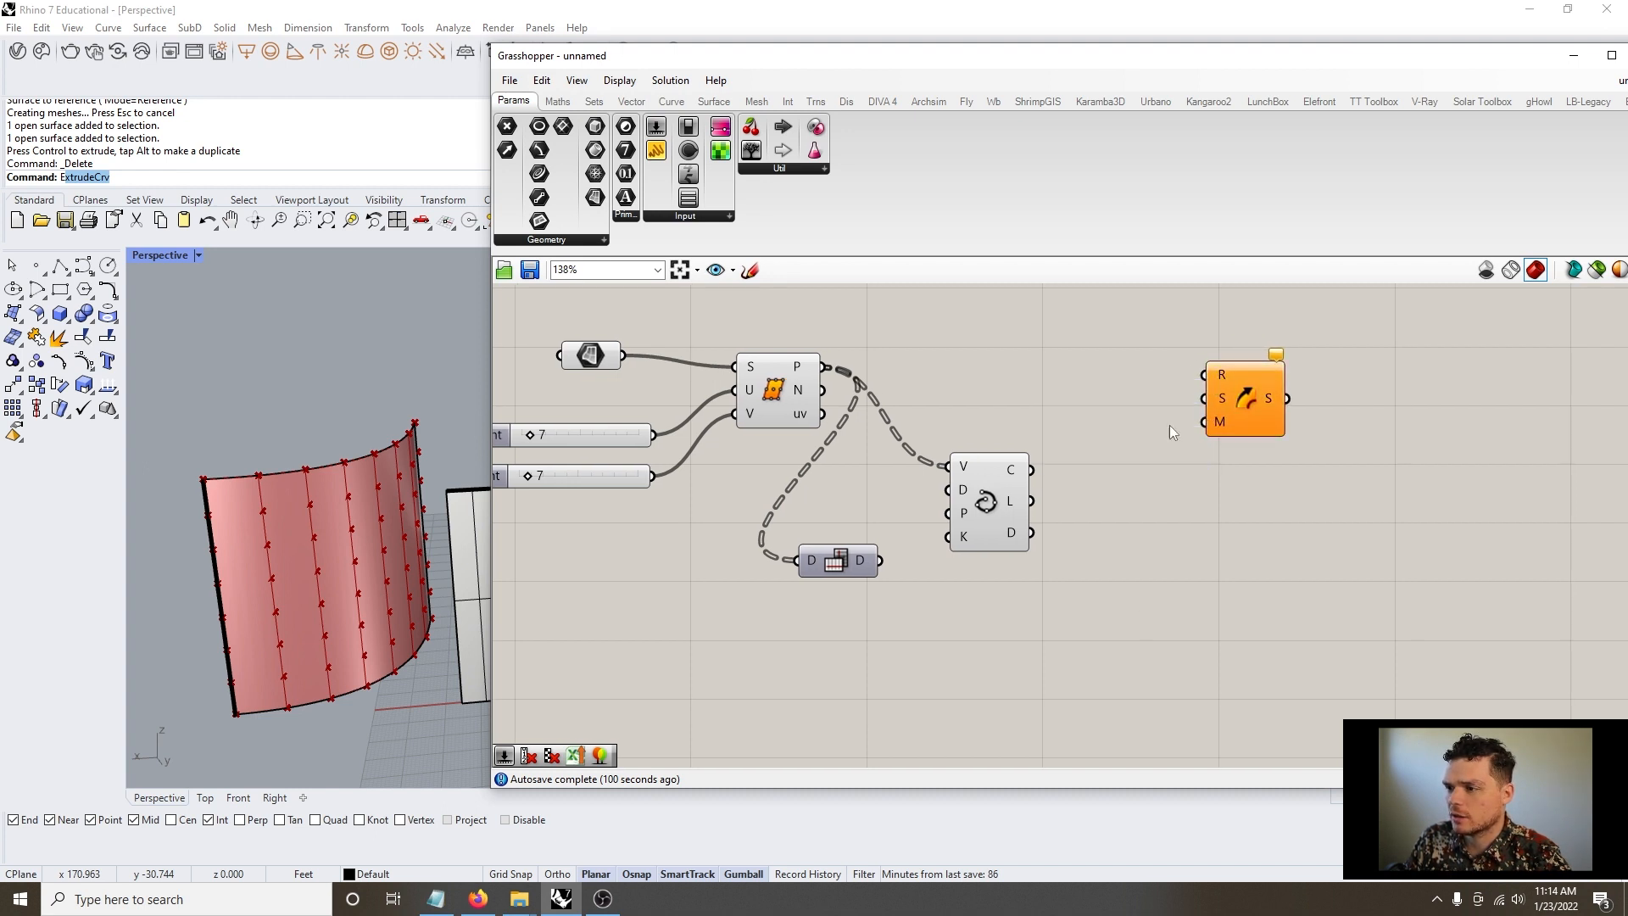
{"action": "mouse_move", "coordinate": [1031, 469]}
{"action": "left_mouse_down"}
{"action": "mouse_move", "coordinate": [1214, 384]}
{"action": "mouse_move", "coordinate": [1275, 423]}
{"action": "left_mouse_up"}
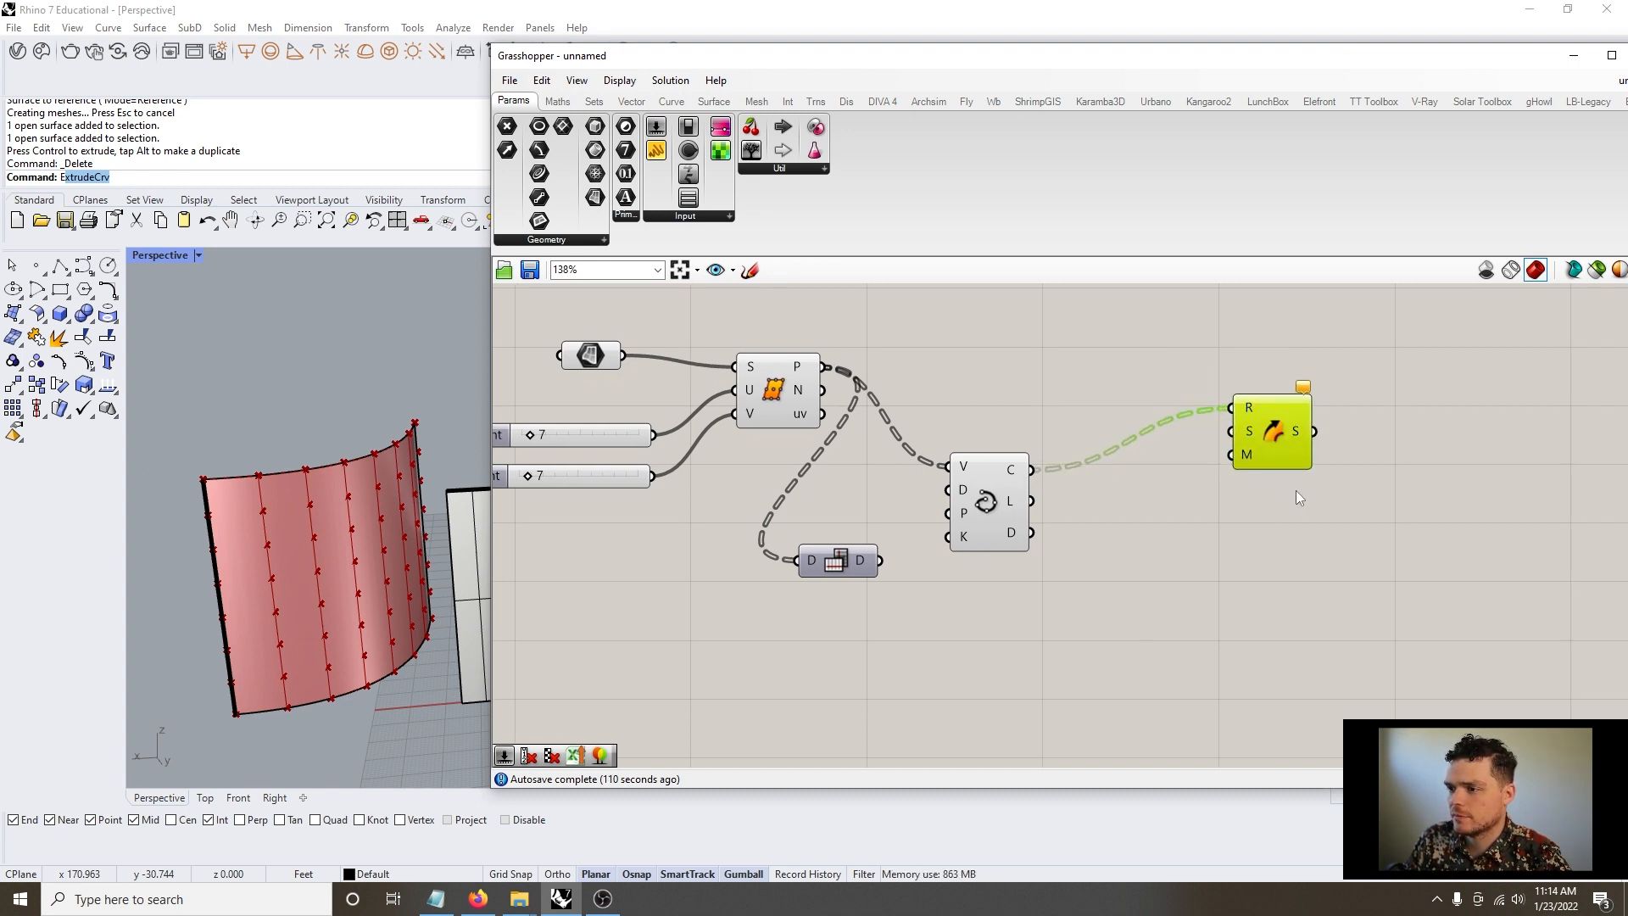
{"action": "mouse_move", "coordinate": [1245, 409]}
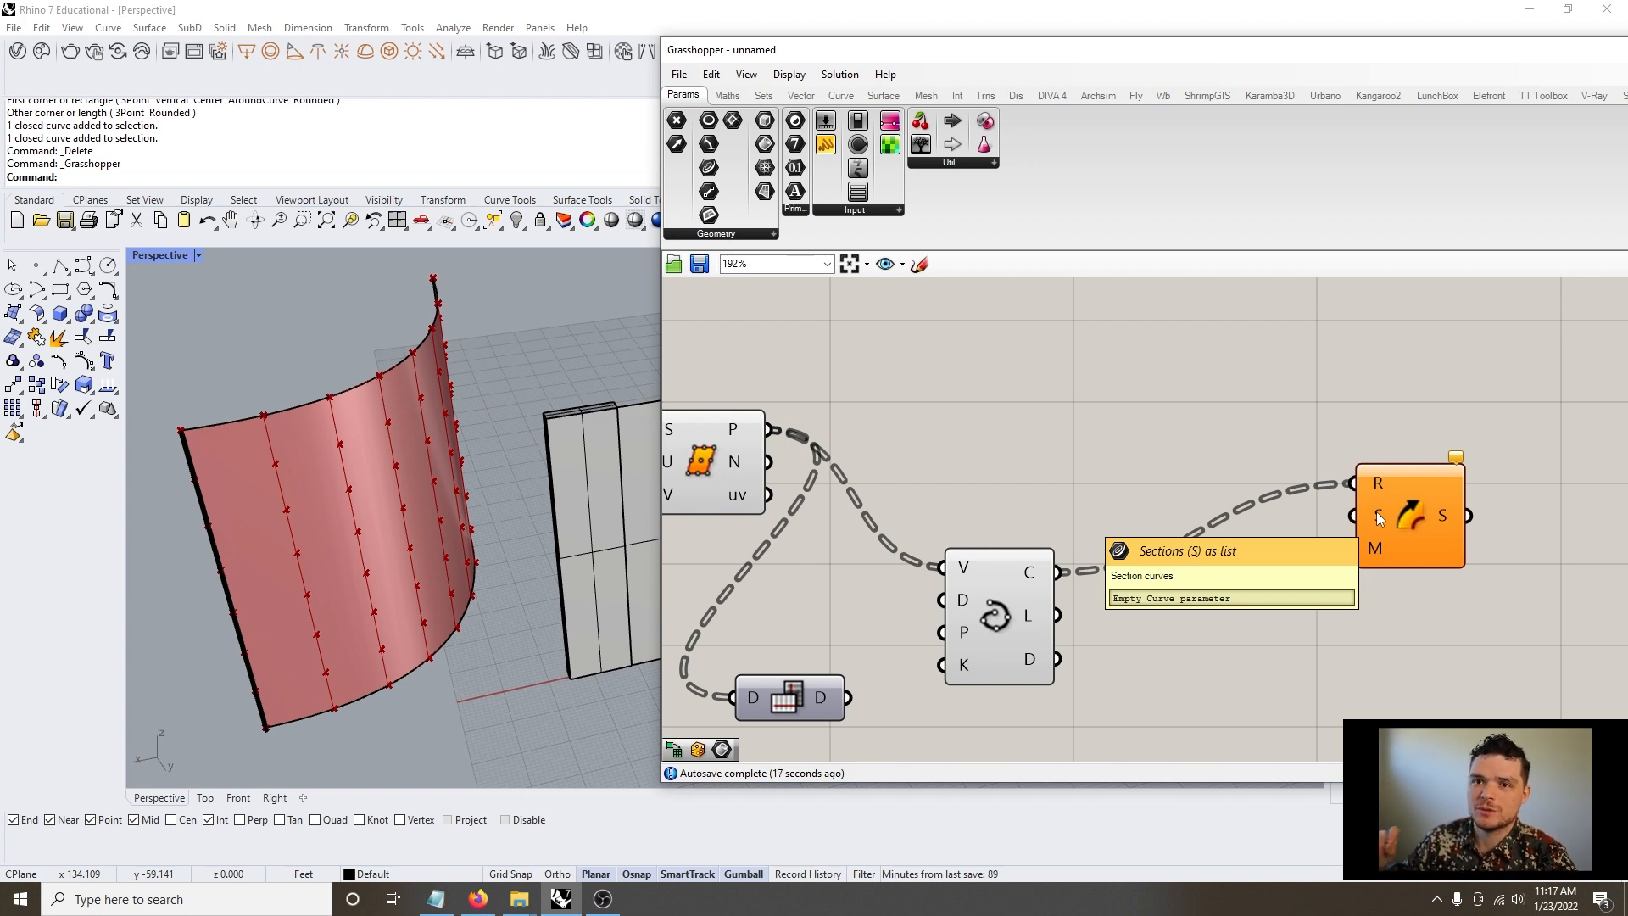
{"action": "left_click", "coordinate": [1026, 585]}
{"action": "left_click", "coordinate": [1187, 591]}
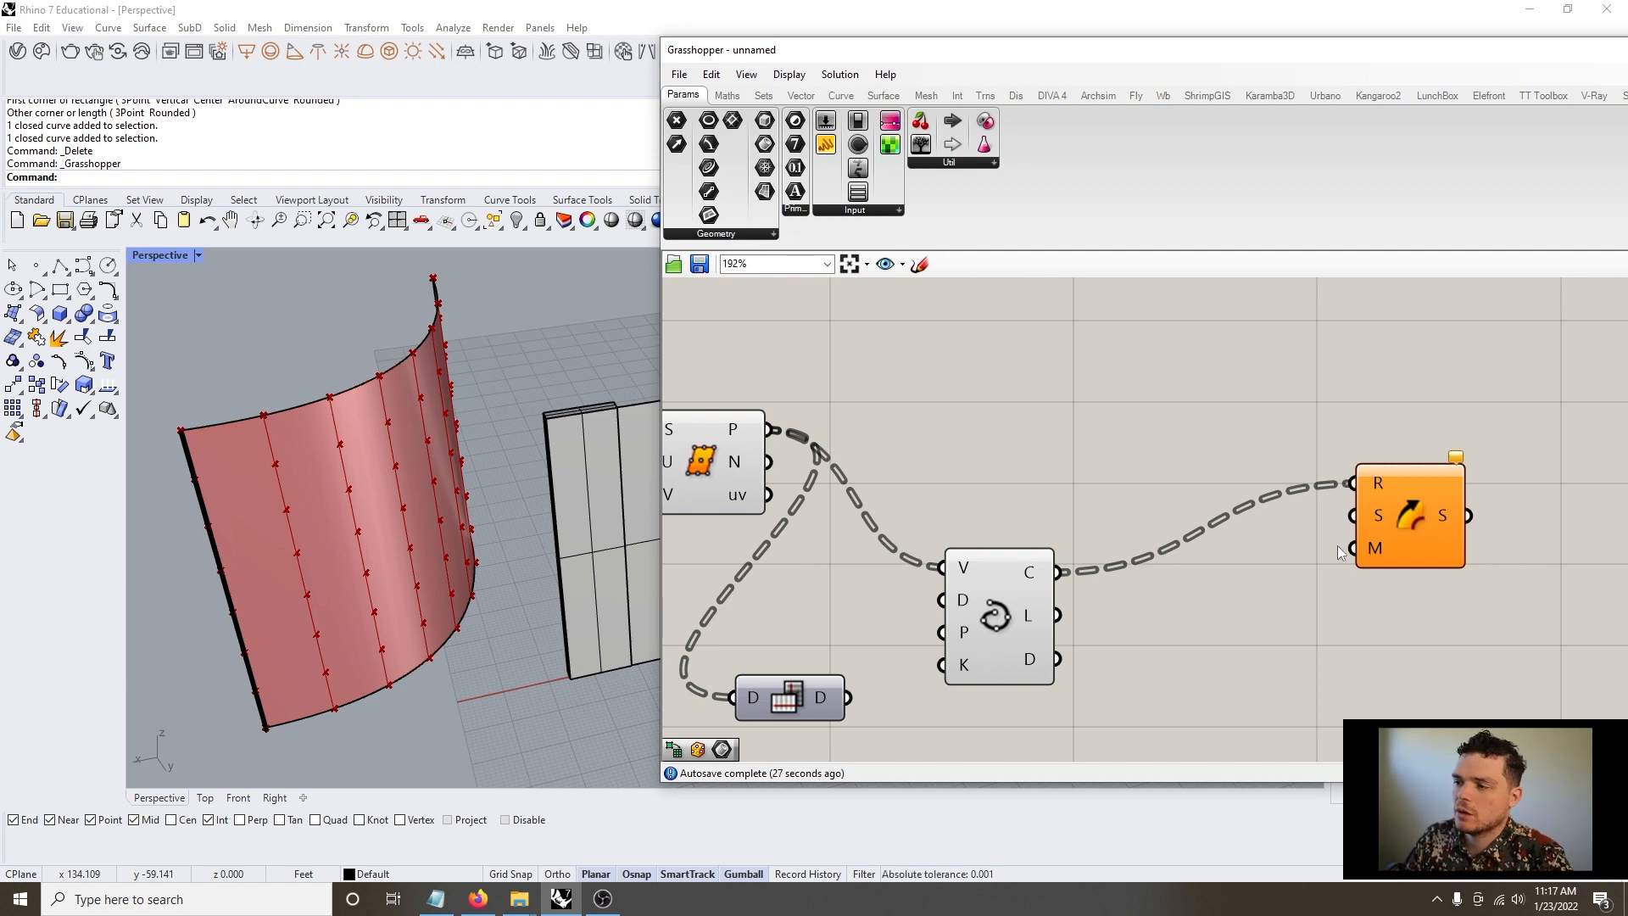
Add an Orient component to the canvas above the Interpolate component
{"action": "mouse_move", "coordinate": [1372, 518]}
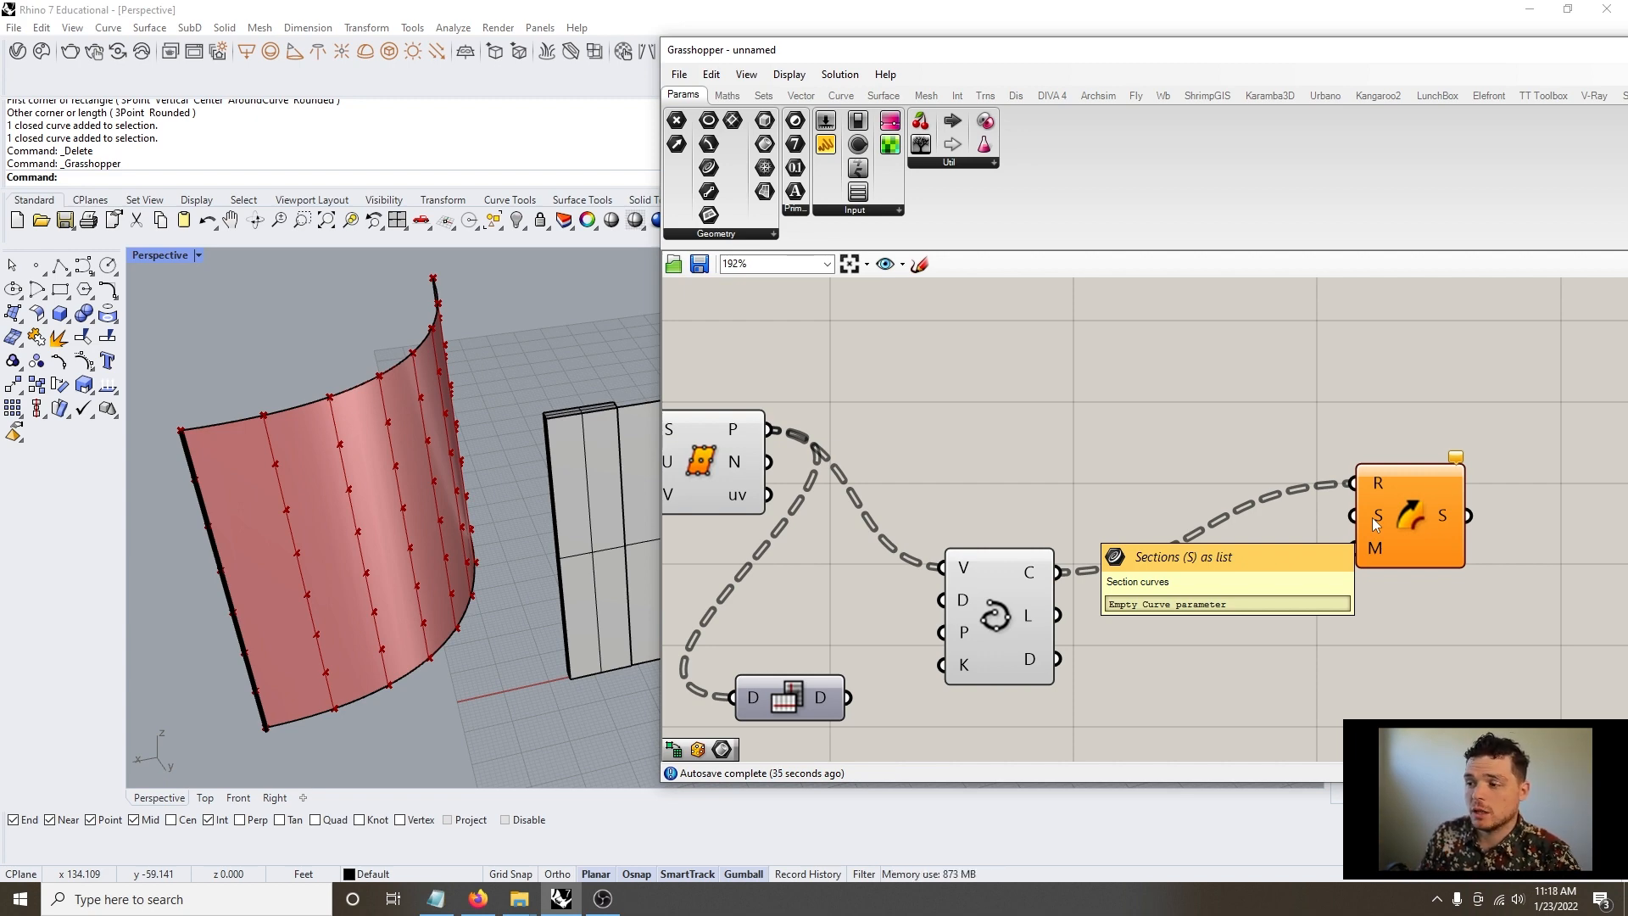
{"action": "double_click", "coordinate": [1106, 390]}
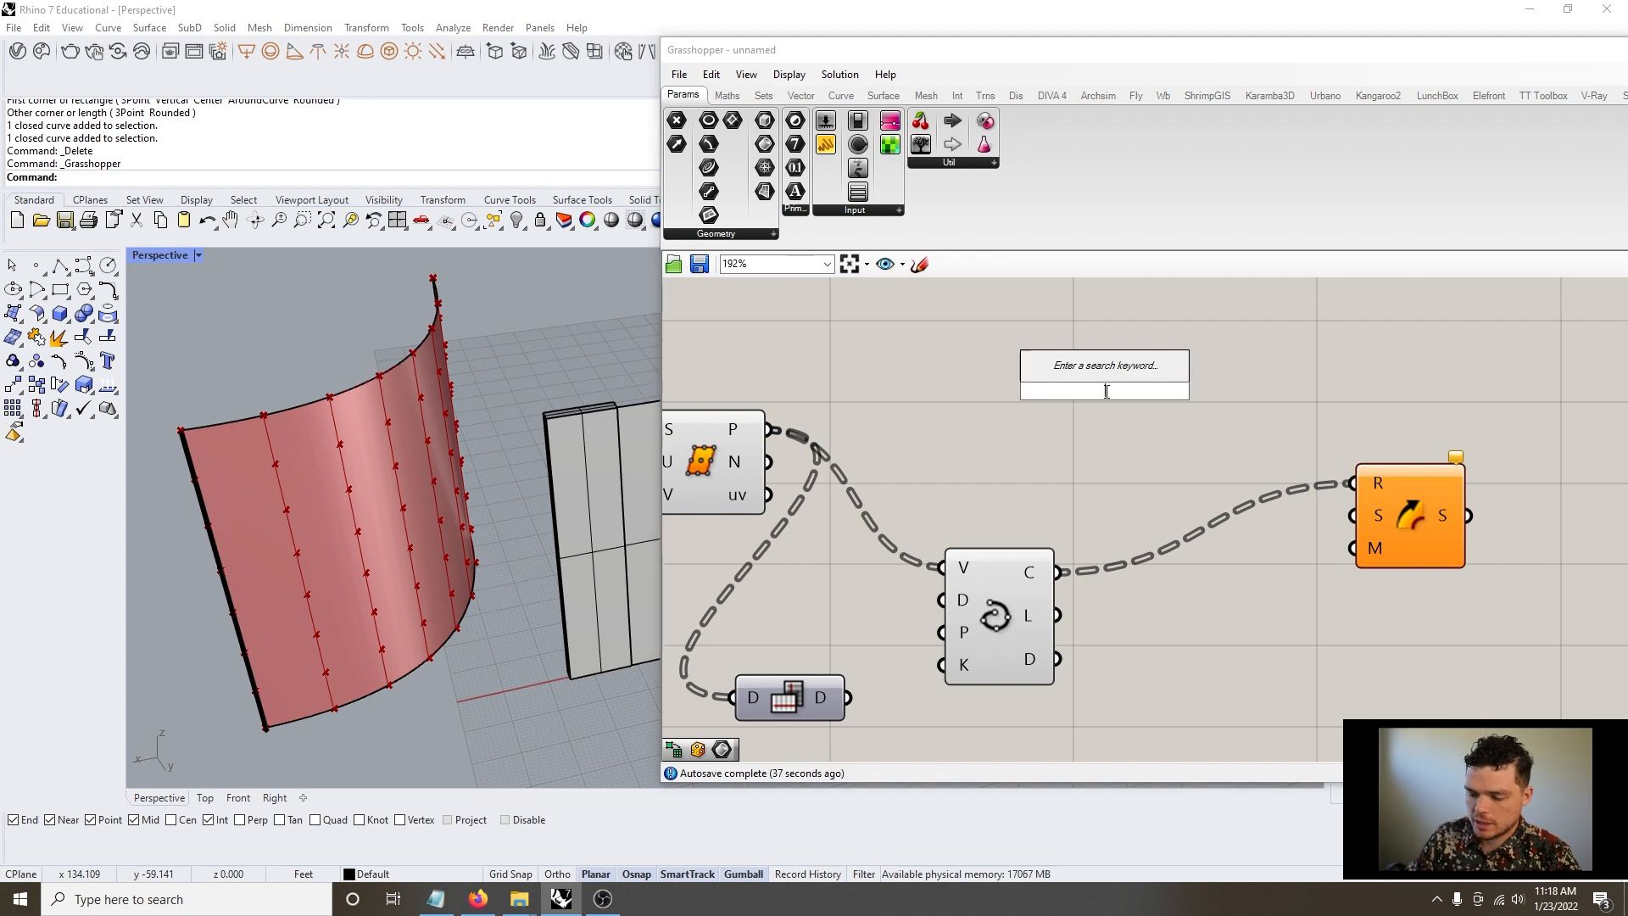
{"action": "type", "text": "orie"}
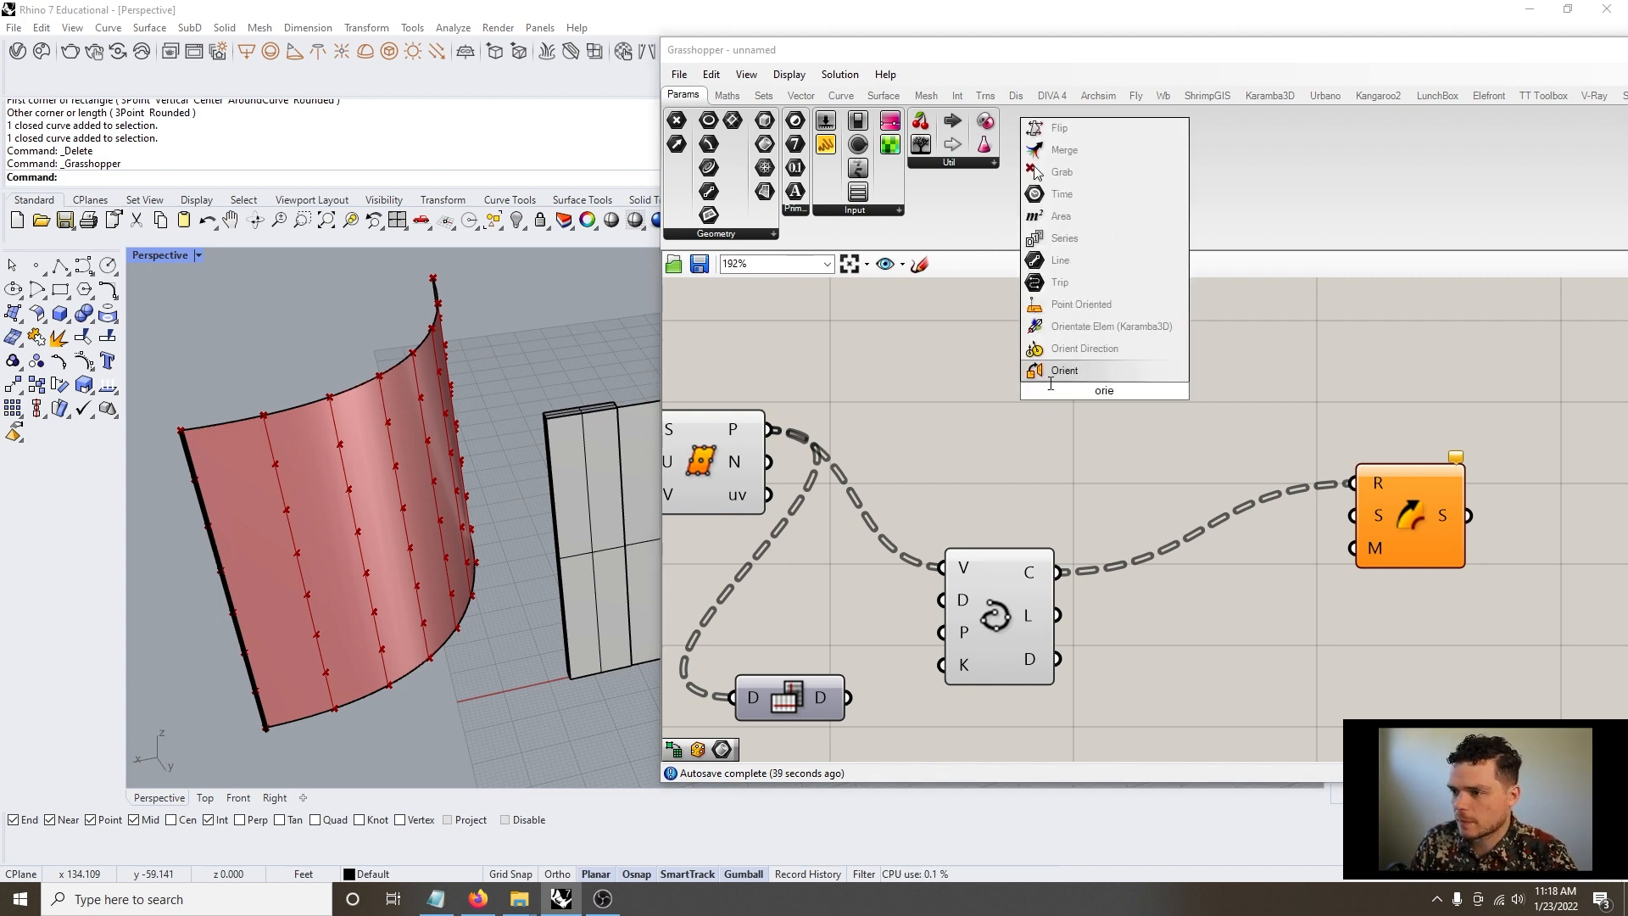
{"action": "left_click", "coordinate": [1065, 370]}
{"action": "scroll", "coordinate": [1070, 466], "scroll_direction": "down", "scroll_amount": 3}
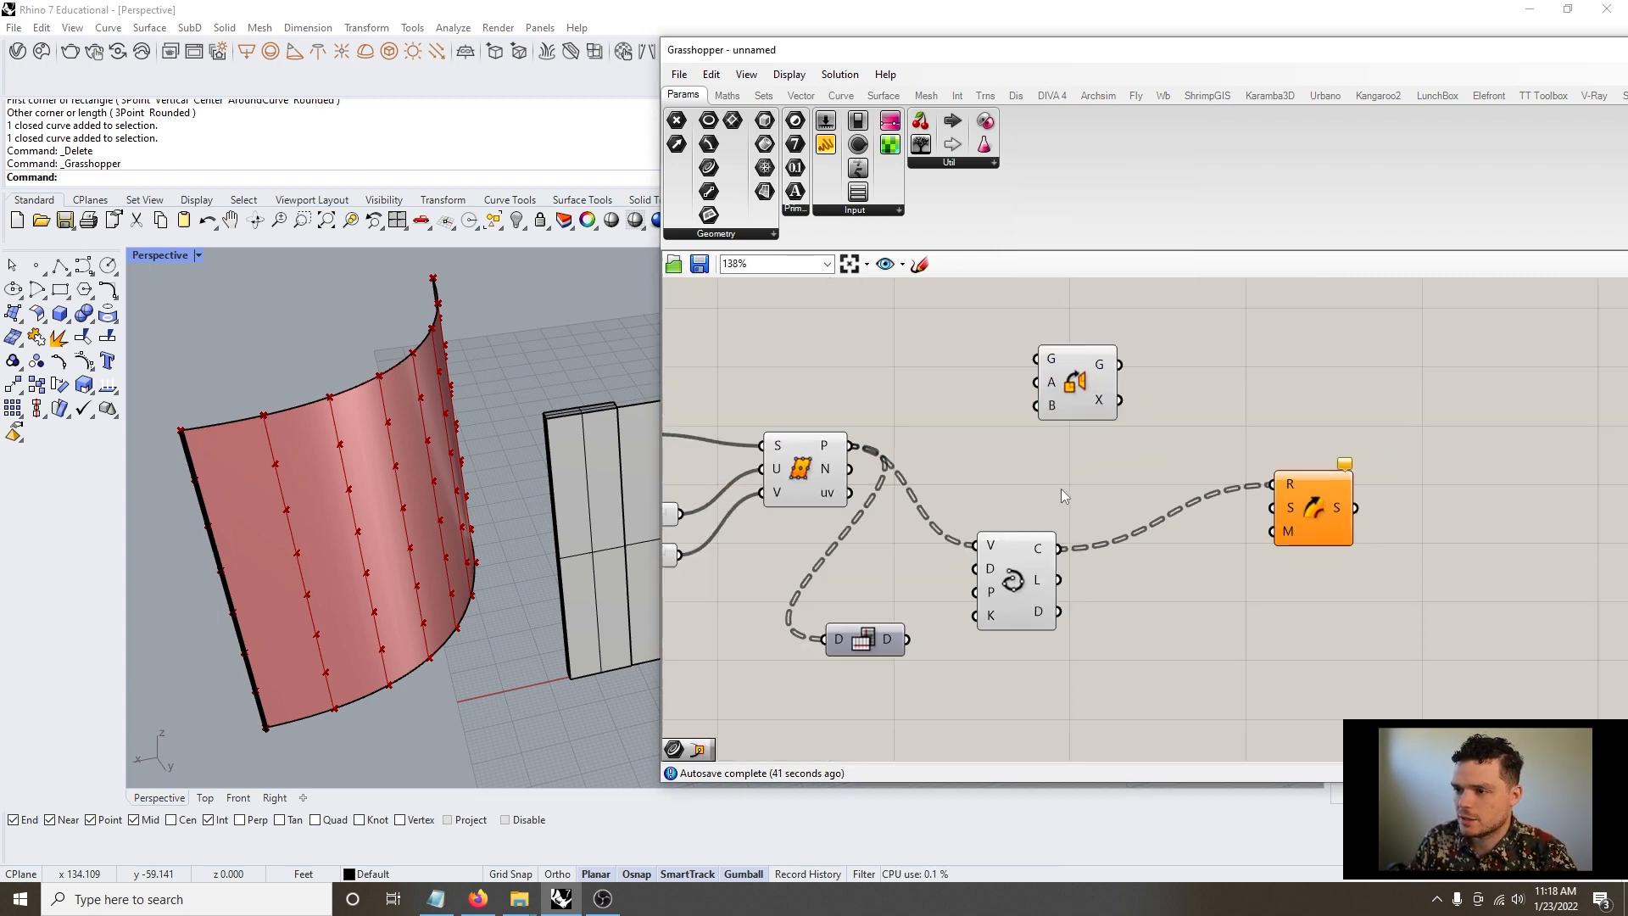
{"action": "scroll", "coordinate": [1066, 435], "scroll_direction": "up", "scroll_amount": 3}
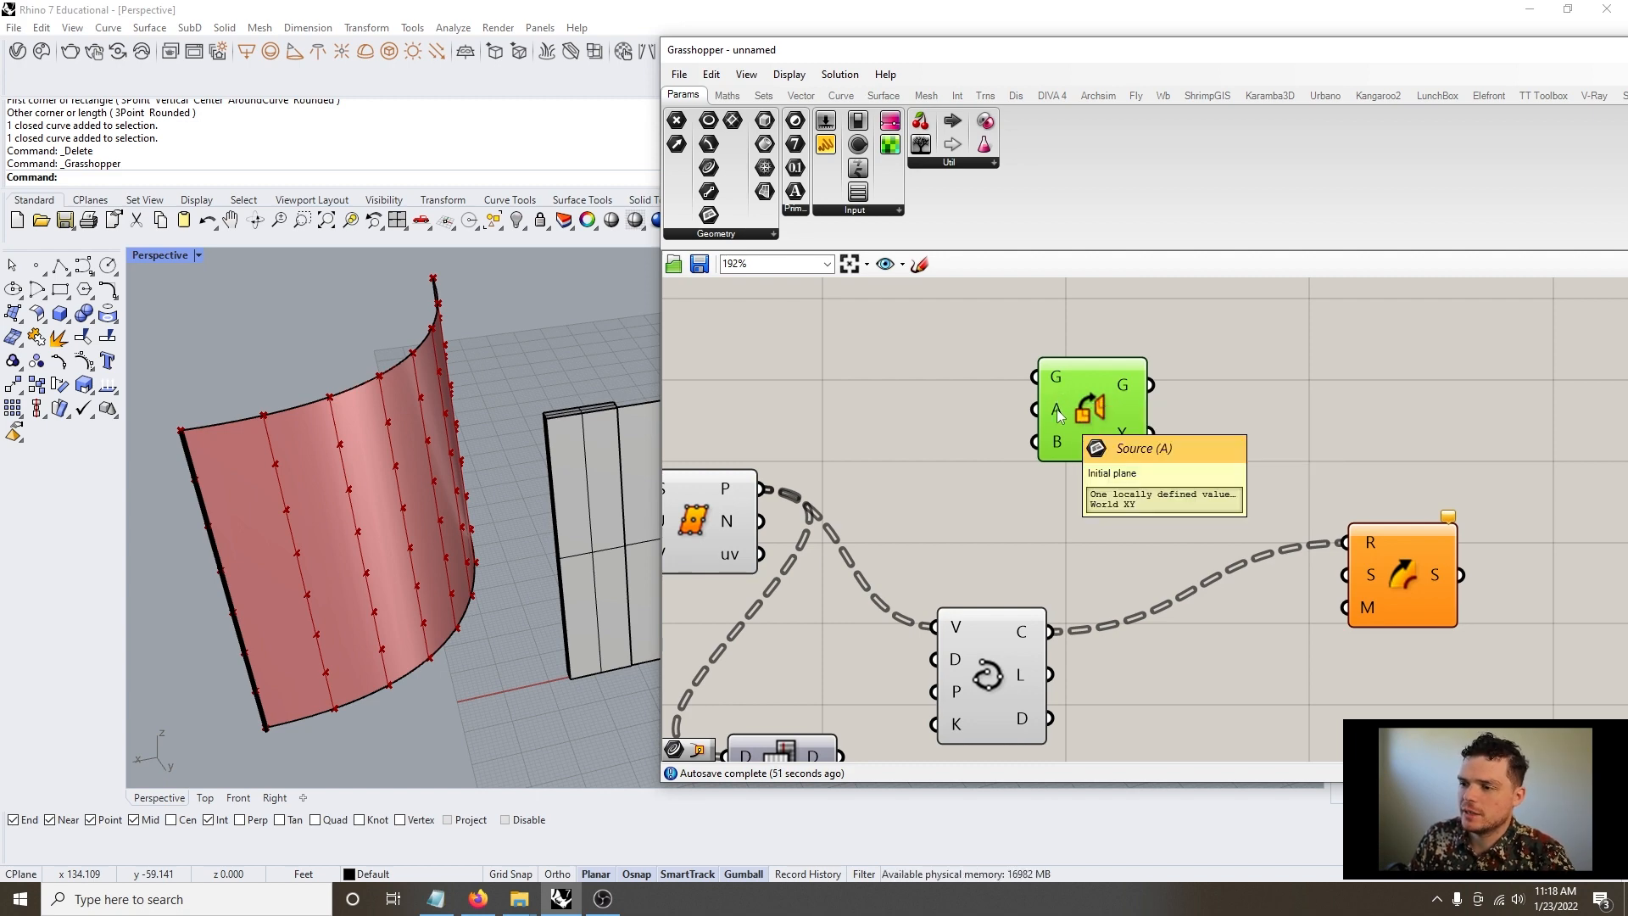
Draw a small corner-to-corner rectangle on the ground plane in front of the curved wall in Rhino's Perspective viewport
{"action": "right_click_drag", "start_coordinate": [521, 419], "coordinate": [458, 398]}
{"action": "left_click", "coordinate": [60, 268]}
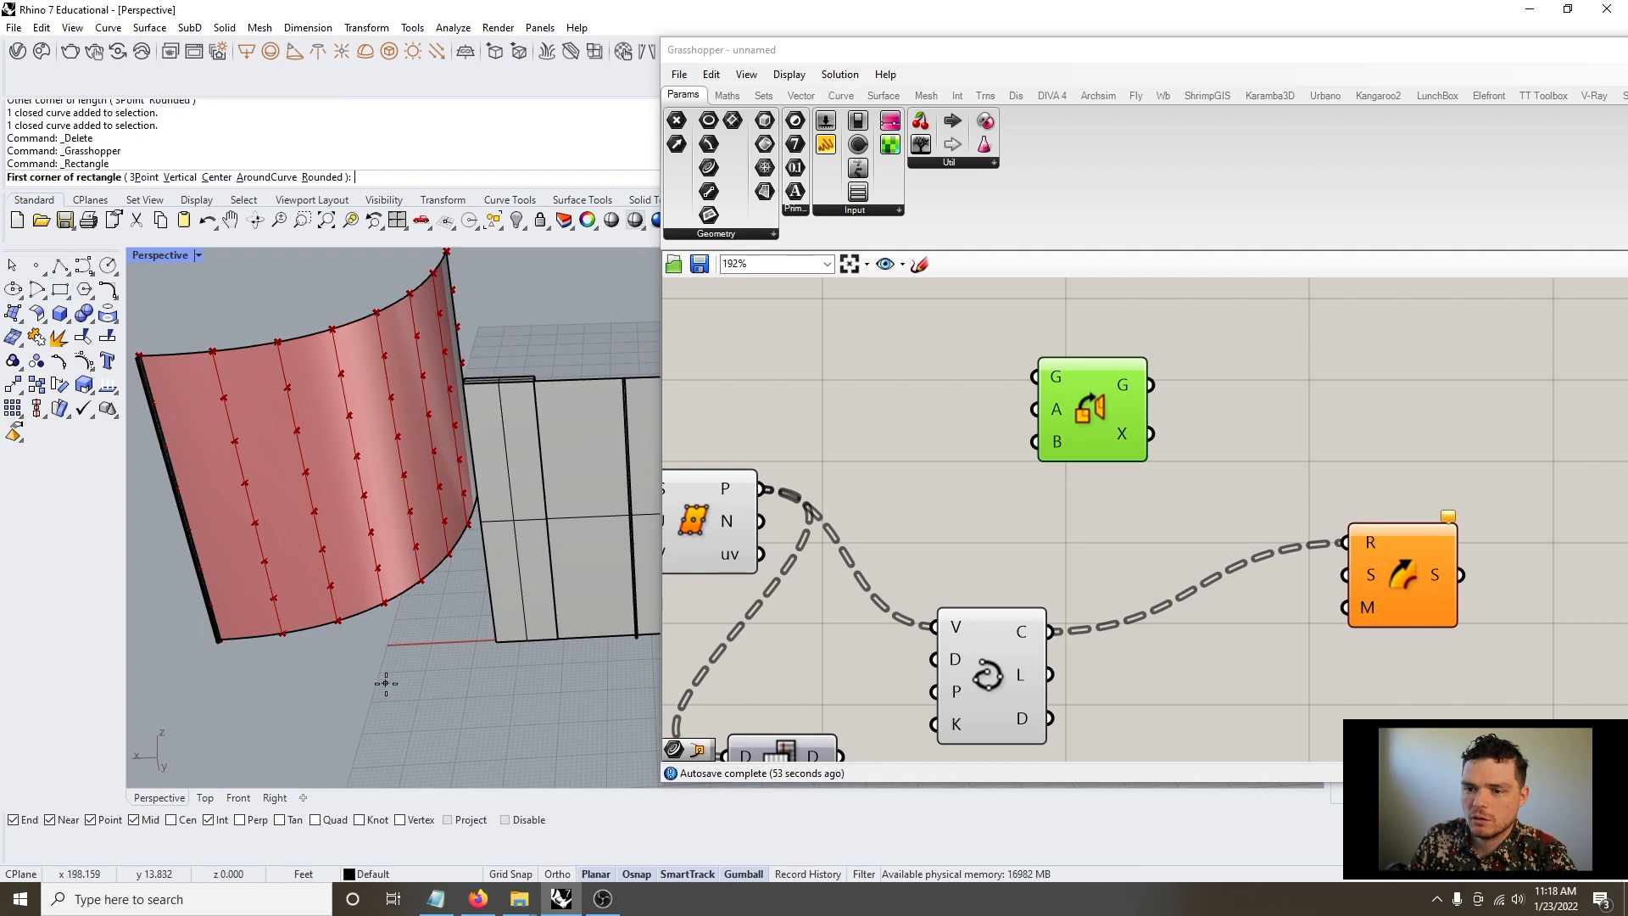
{"action": "scroll", "coordinate": [424, 666], "scroll_direction": "up", "scroll_amount": 3}
{"action": "left_click", "coordinate": [439, 651]}
{"action": "left_click", "coordinate": [454, 687]}
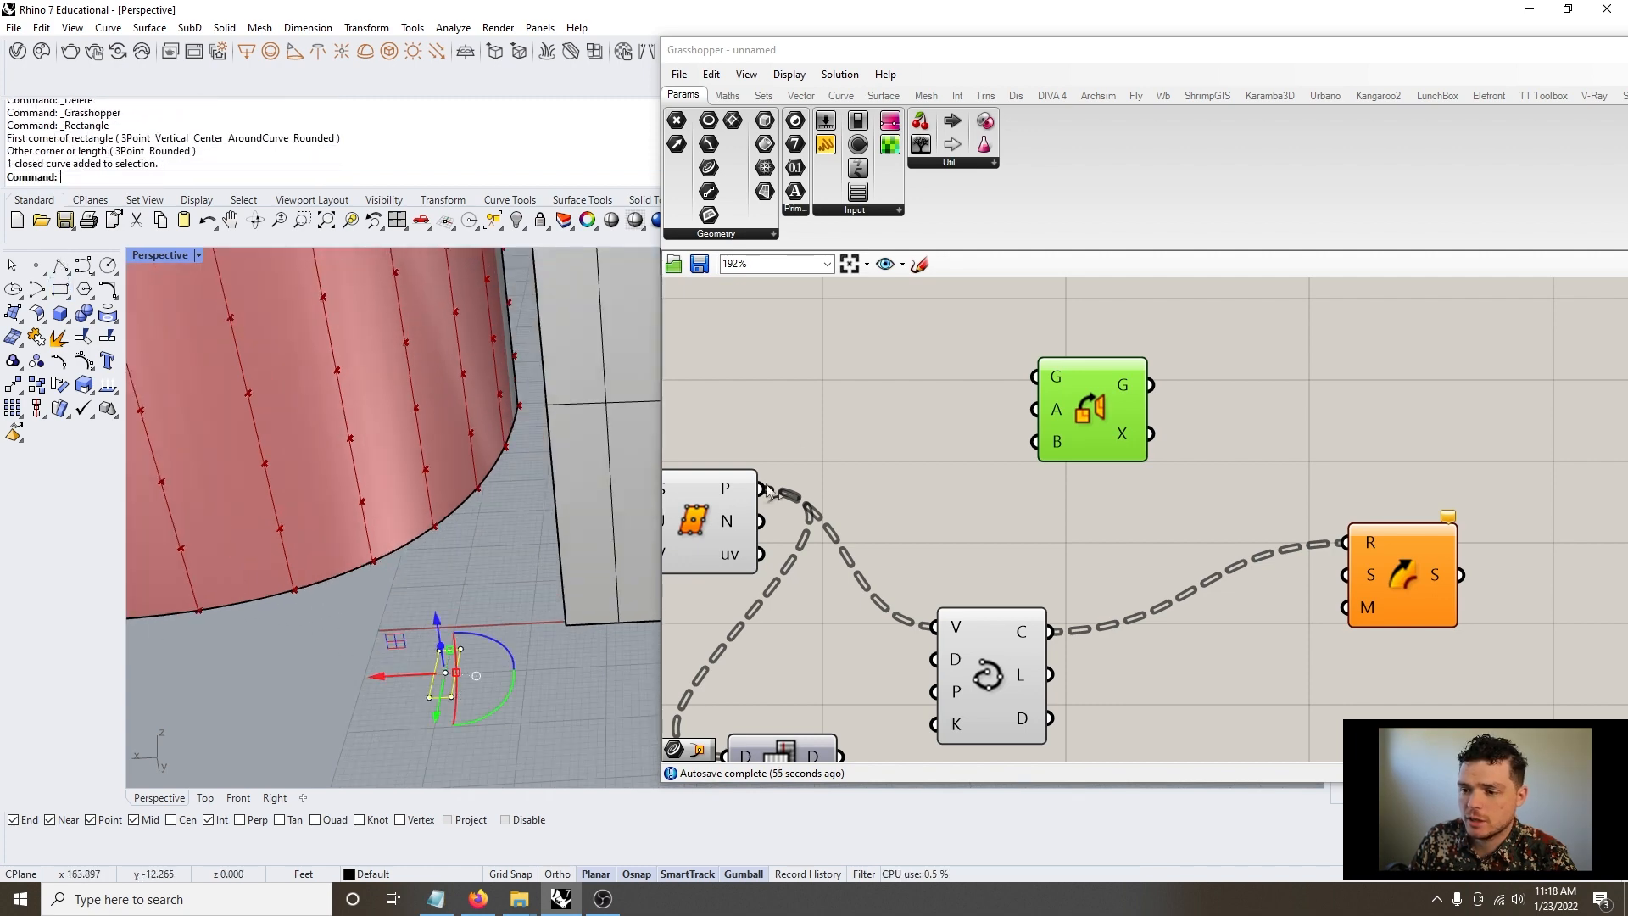
Add a Curve parameter in Grasshopper that references the drawn rectangle and connect it to Orient's Geometry input
{"action": "double_click", "coordinate": [882, 393]}
{"action": "type", "text": "curve"}
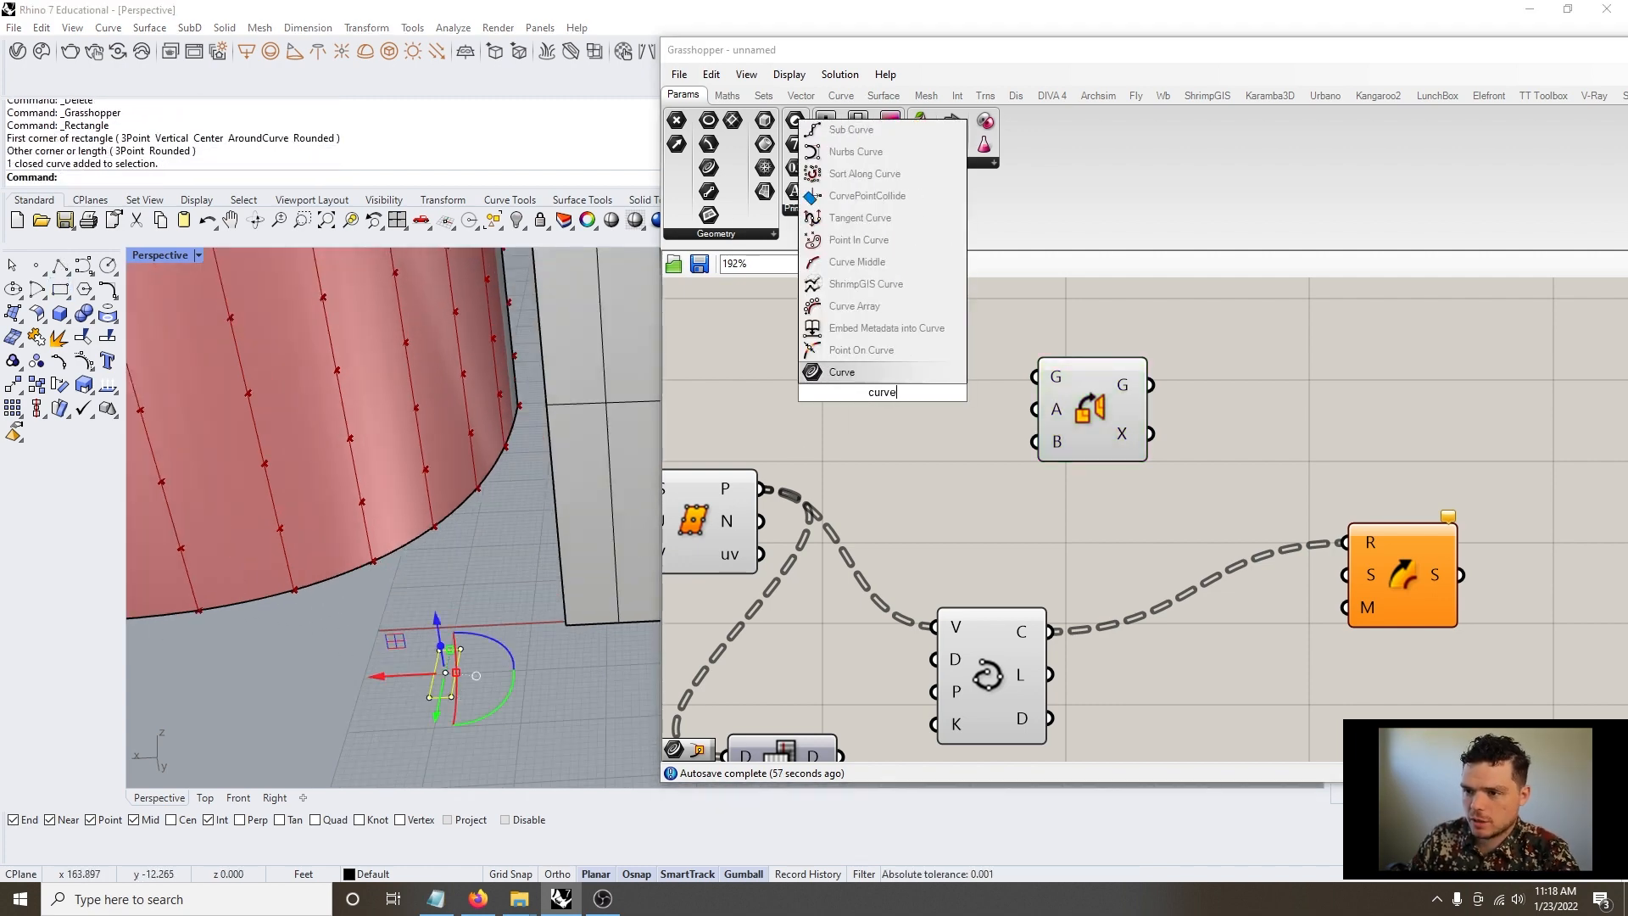
{"action": "key", "text": "Return"}
{"action": "right_click", "coordinate": [890, 407]}
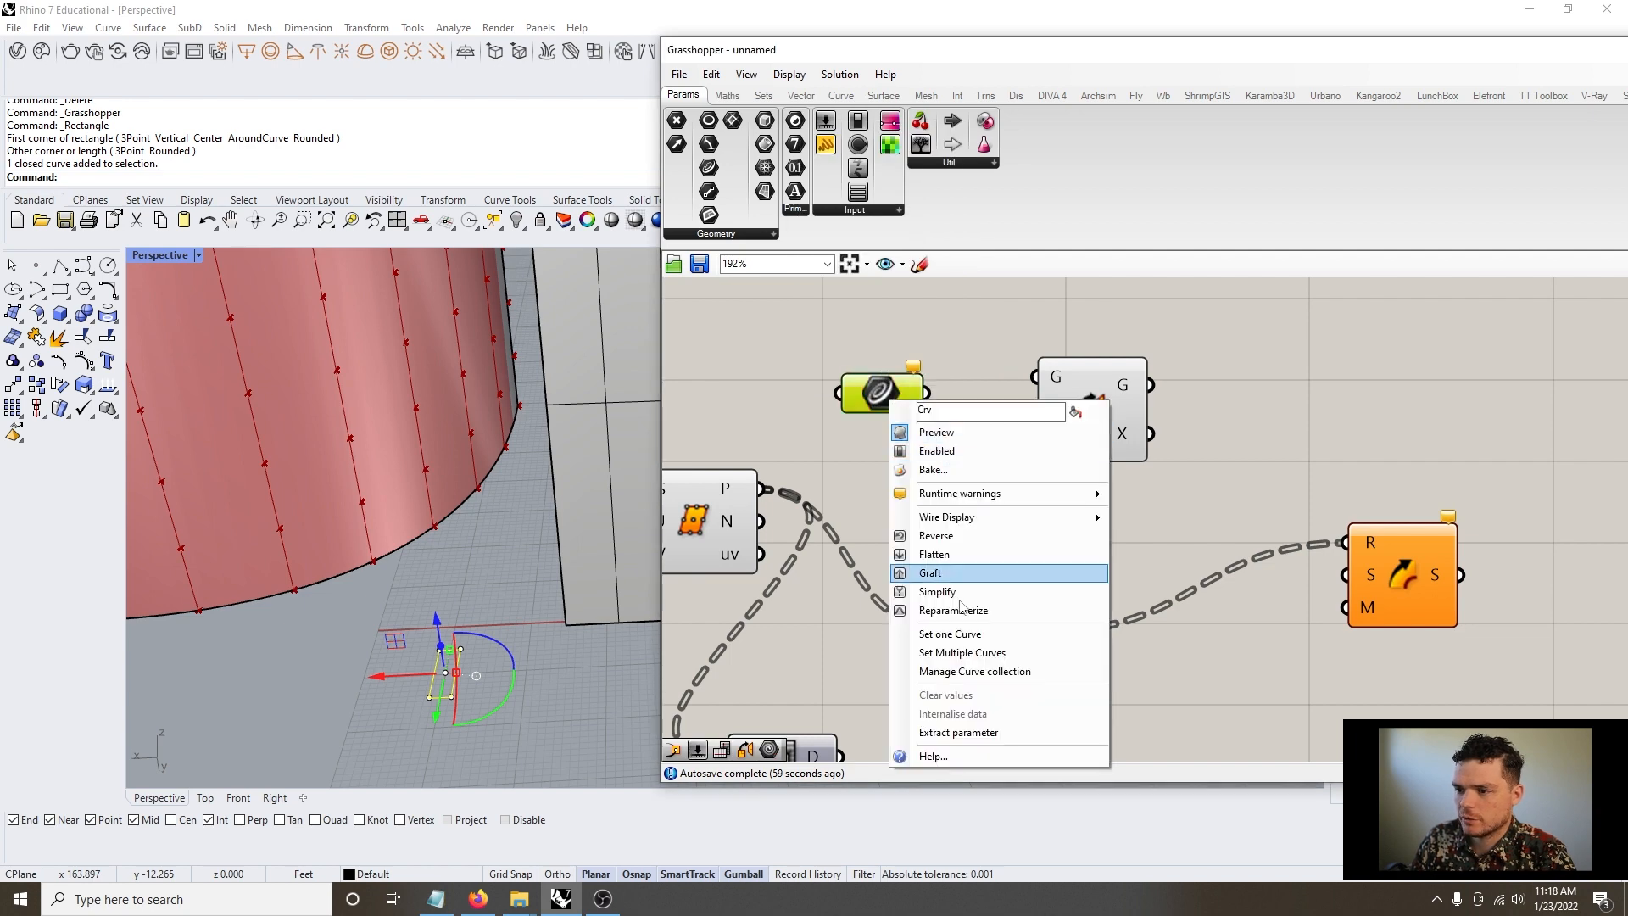
{"action": "left_click", "coordinate": [926, 634]}
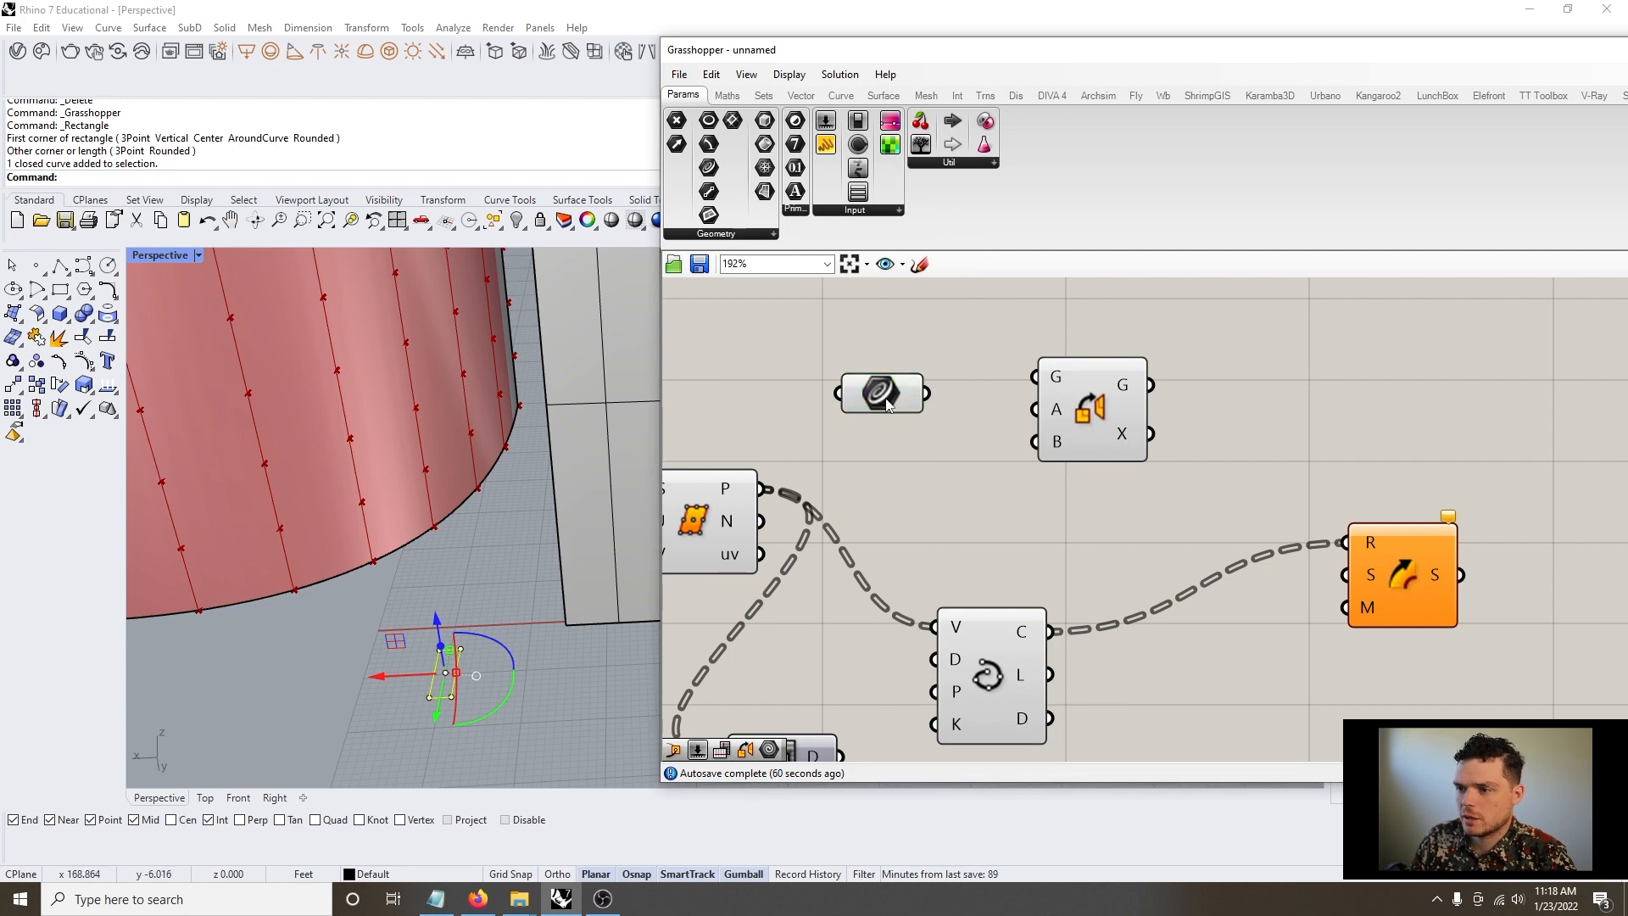
{"action": "left_click_drag", "start_coordinate": [874, 396], "coordinate": [907, 349]}
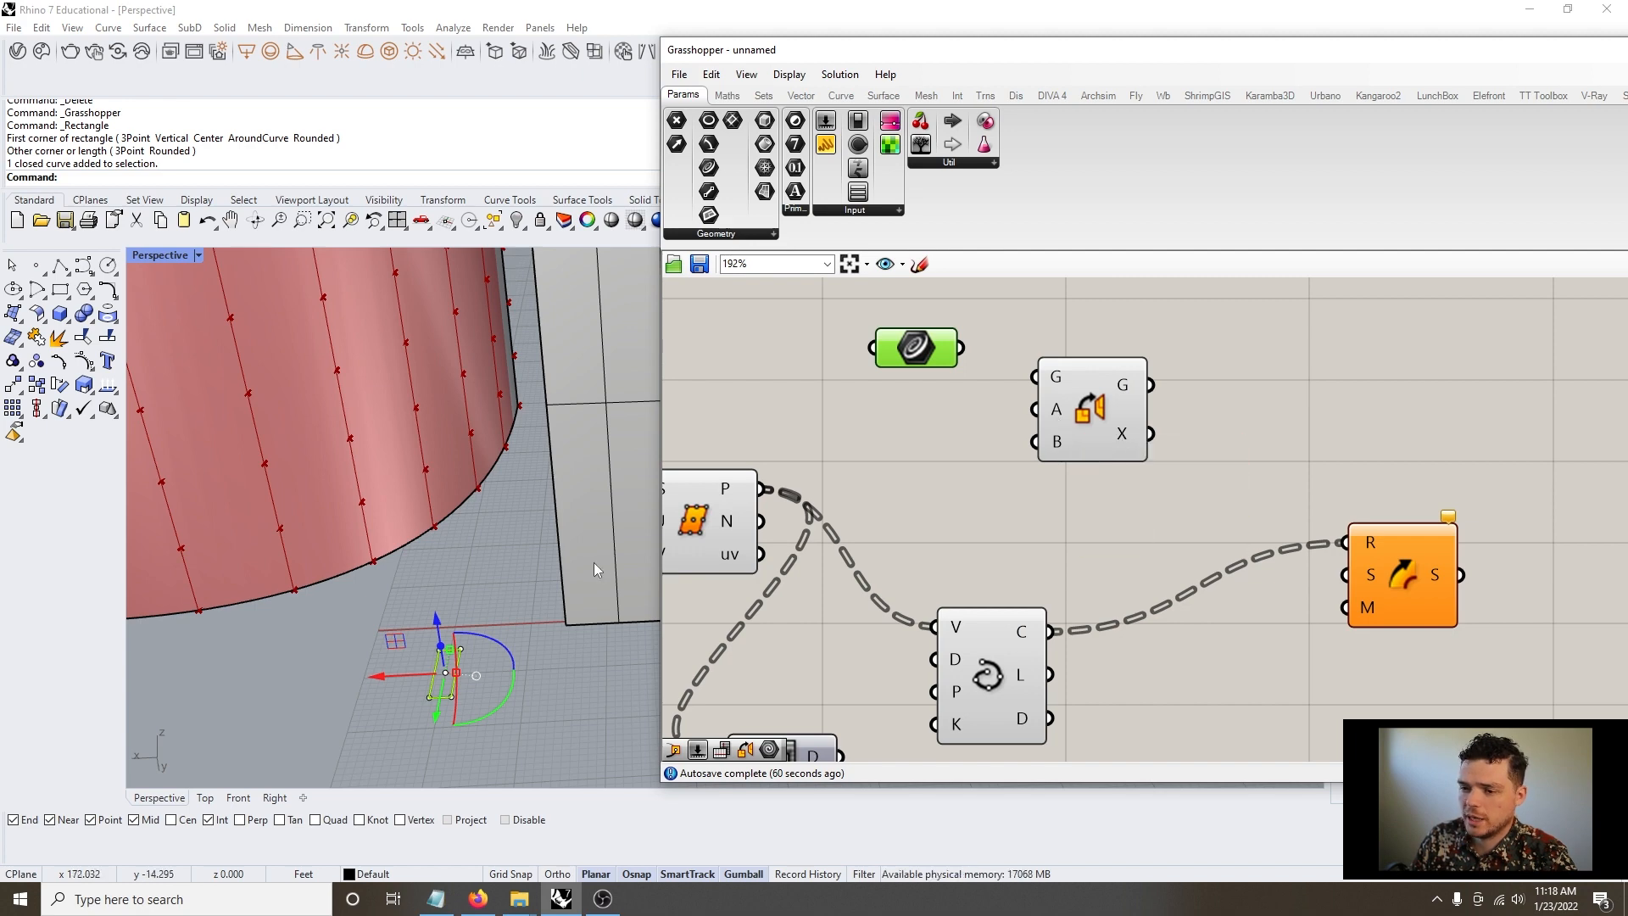
{"action": "left_click_drag", "start_coordinate": [1036, 376], "coordinate": [961, 348]}
Add a Point parameter below the Curve parameter
{"action": "left_click", "coordinate": [907, 421]}
{"action": "double_click", "coordinate": [907, 421]}
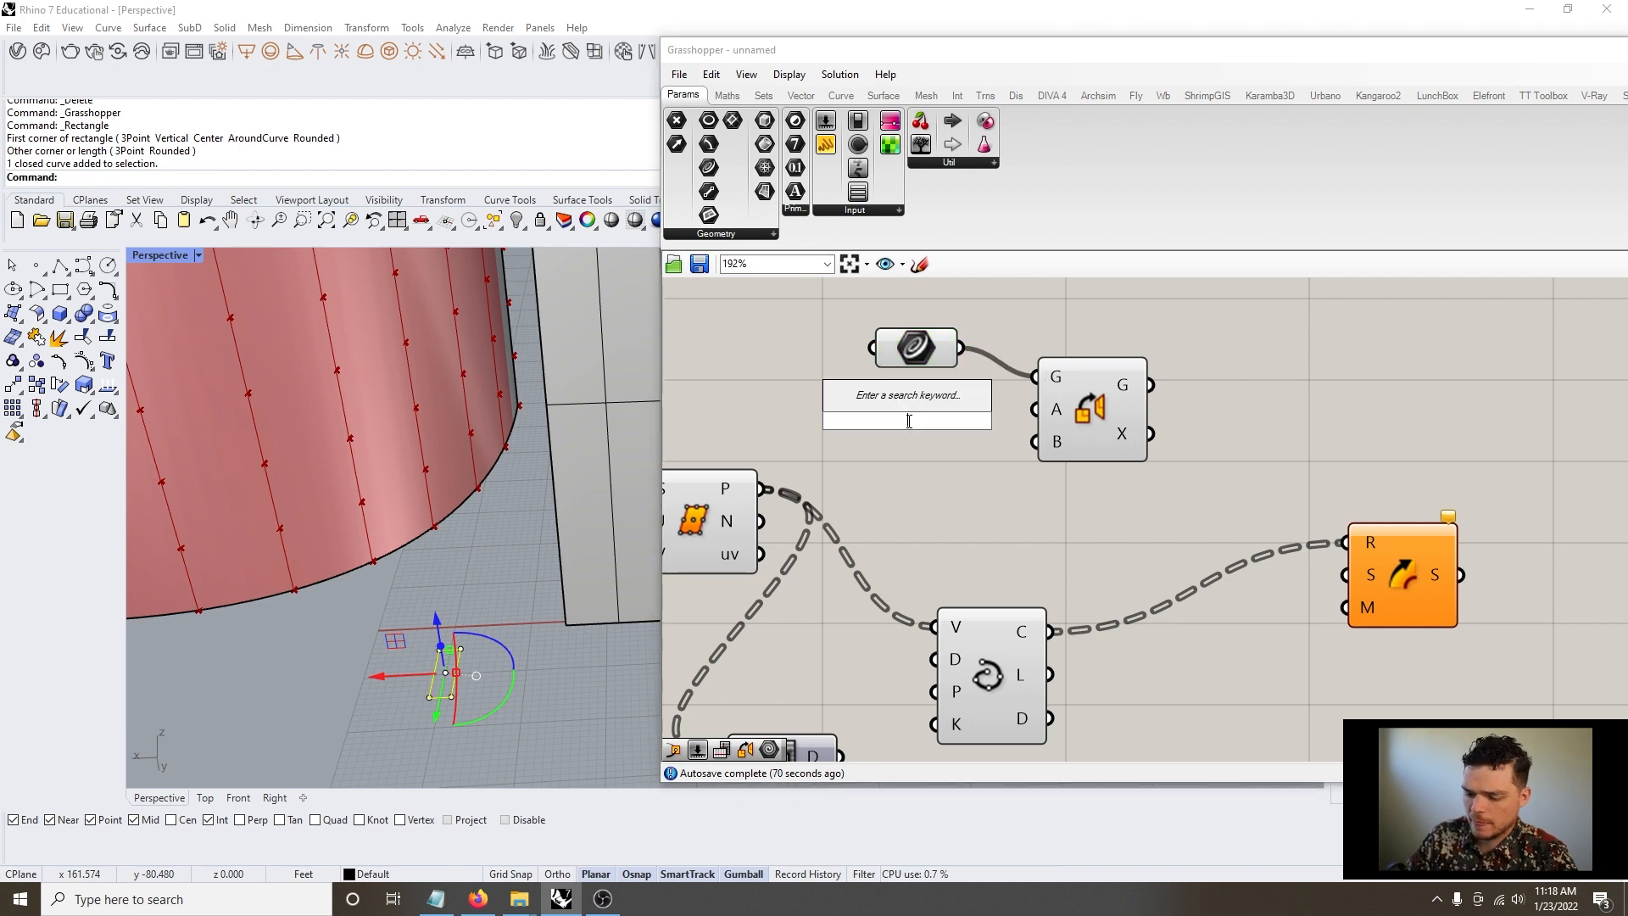
{"action": "type", "text": "point"}
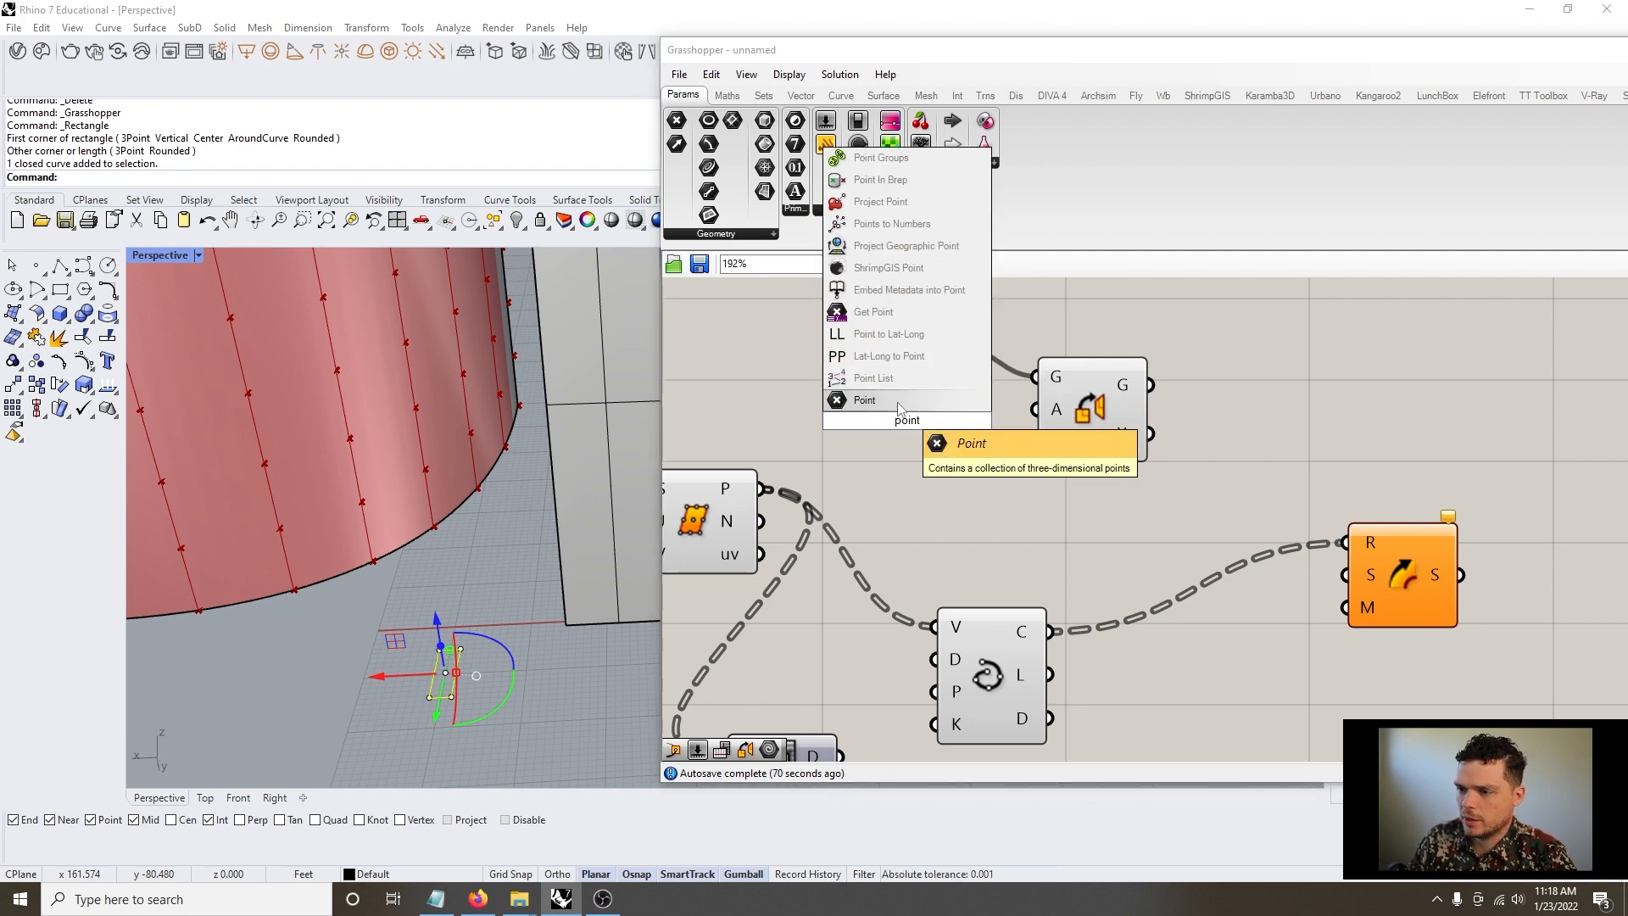
{"action": "left_click", "coordinate": [865, 400]}
Place a point object on the rectangle's near corner in the Rhino viewport
{"action": "left_click", "coordinate": [37, 266]}
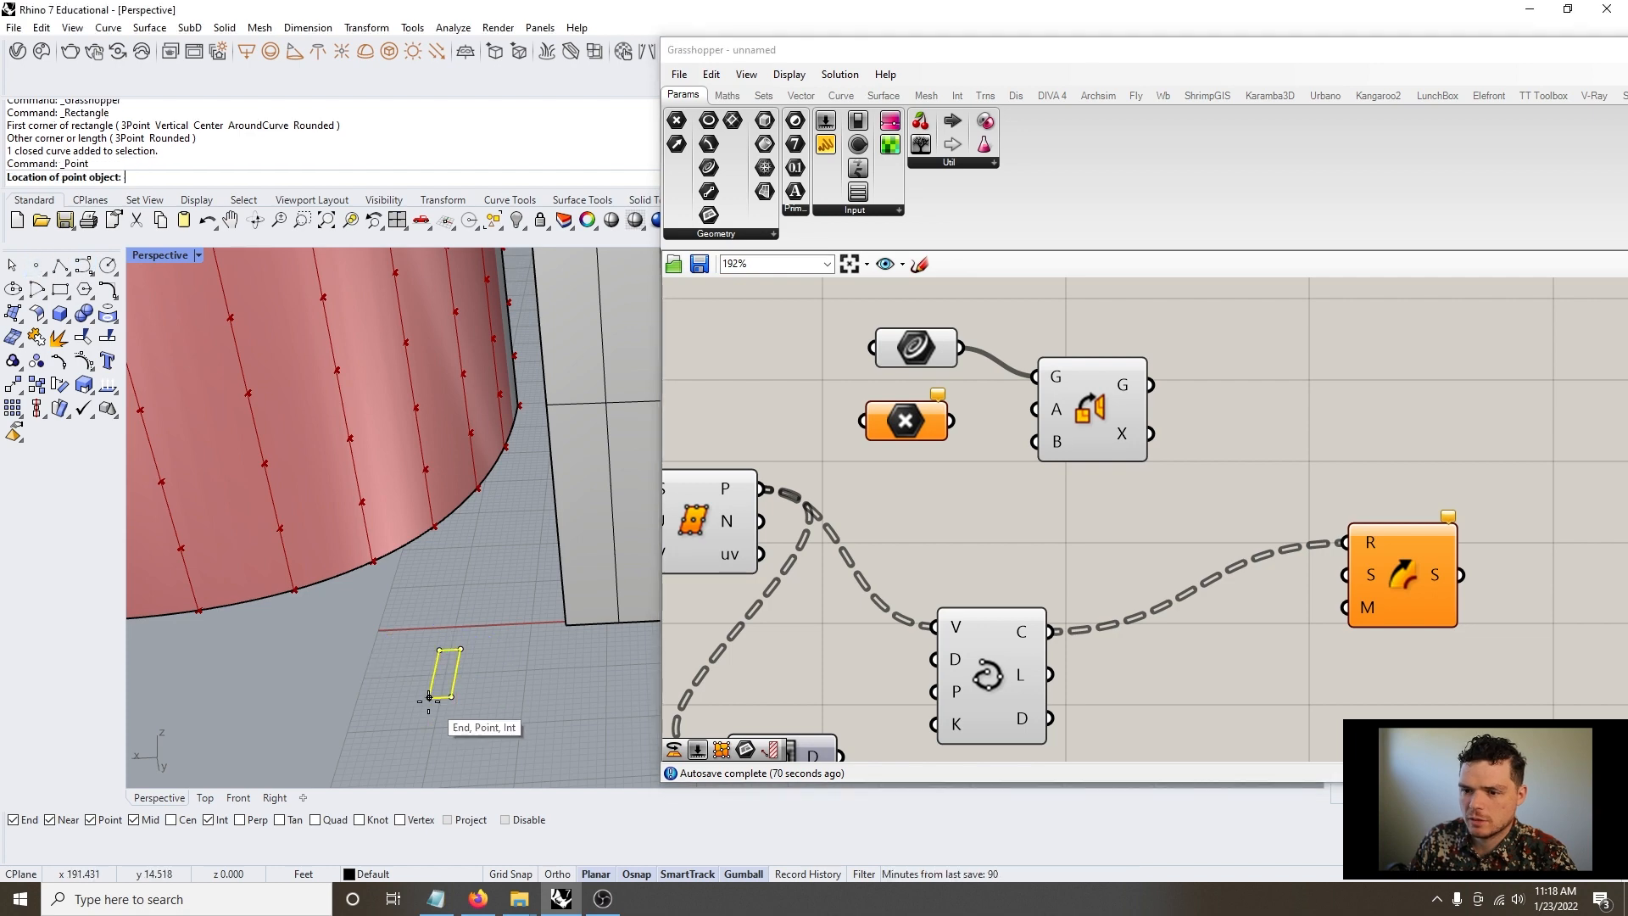
{"action": "left_click", "coordinate": [429, 698]}
{"action": "left_click", "coordinate": [429, 699]}
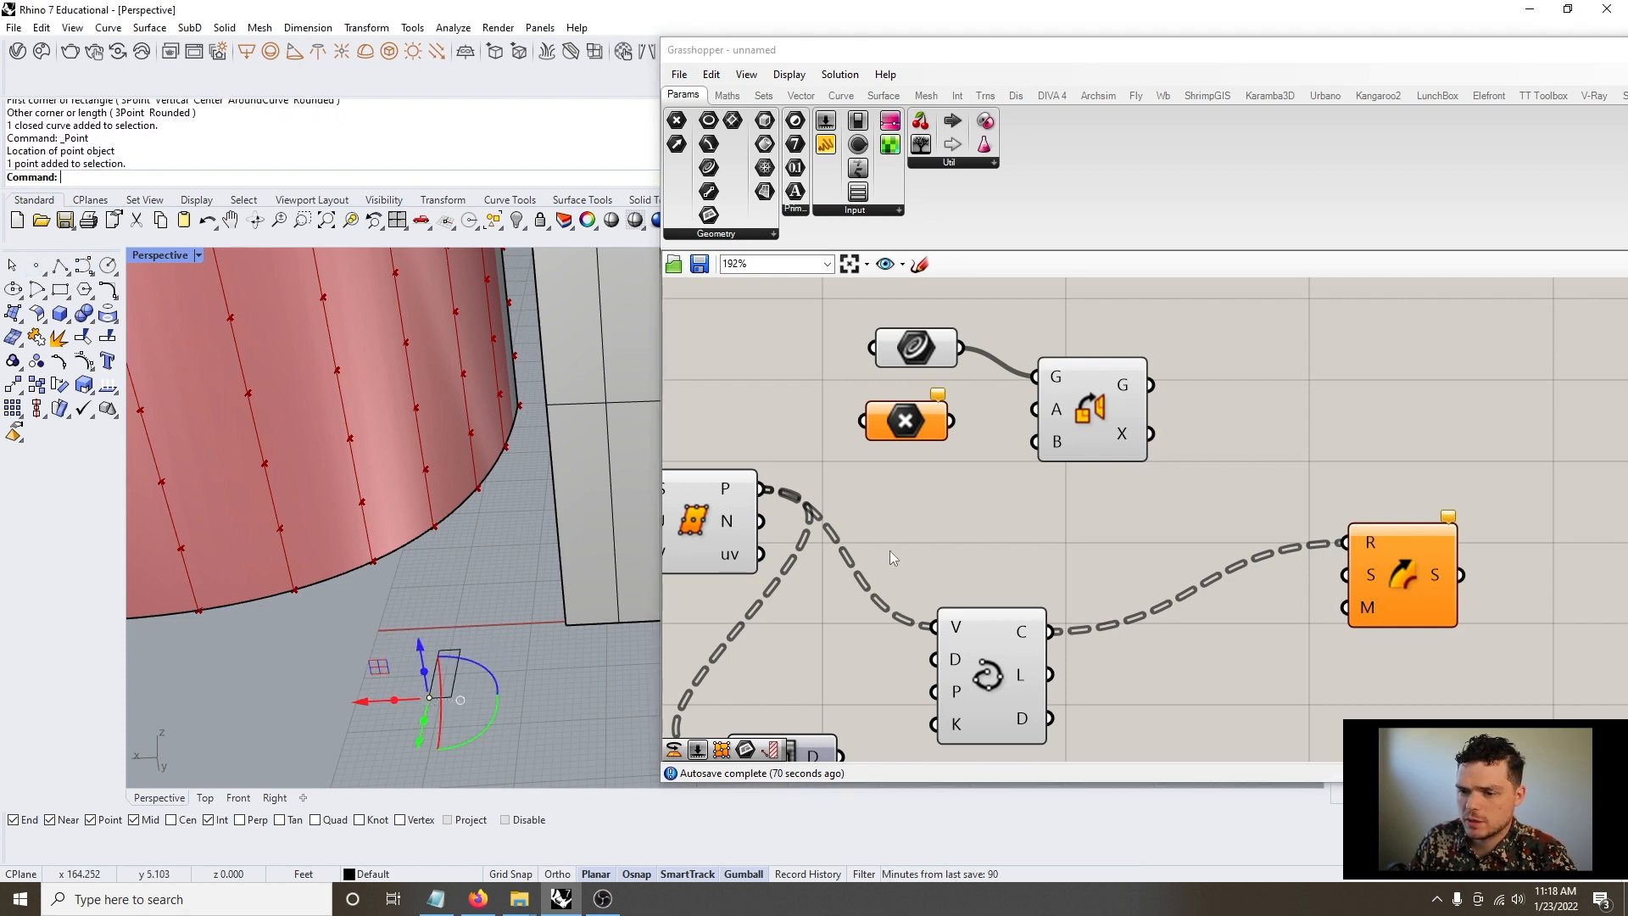
Reference the rectangle's corner point in the Grasshopper Point parameter
{"action": "right_click", "coordinate": [928, 438]}
{"action": "left_click", "coordinate": [1010, 653]}
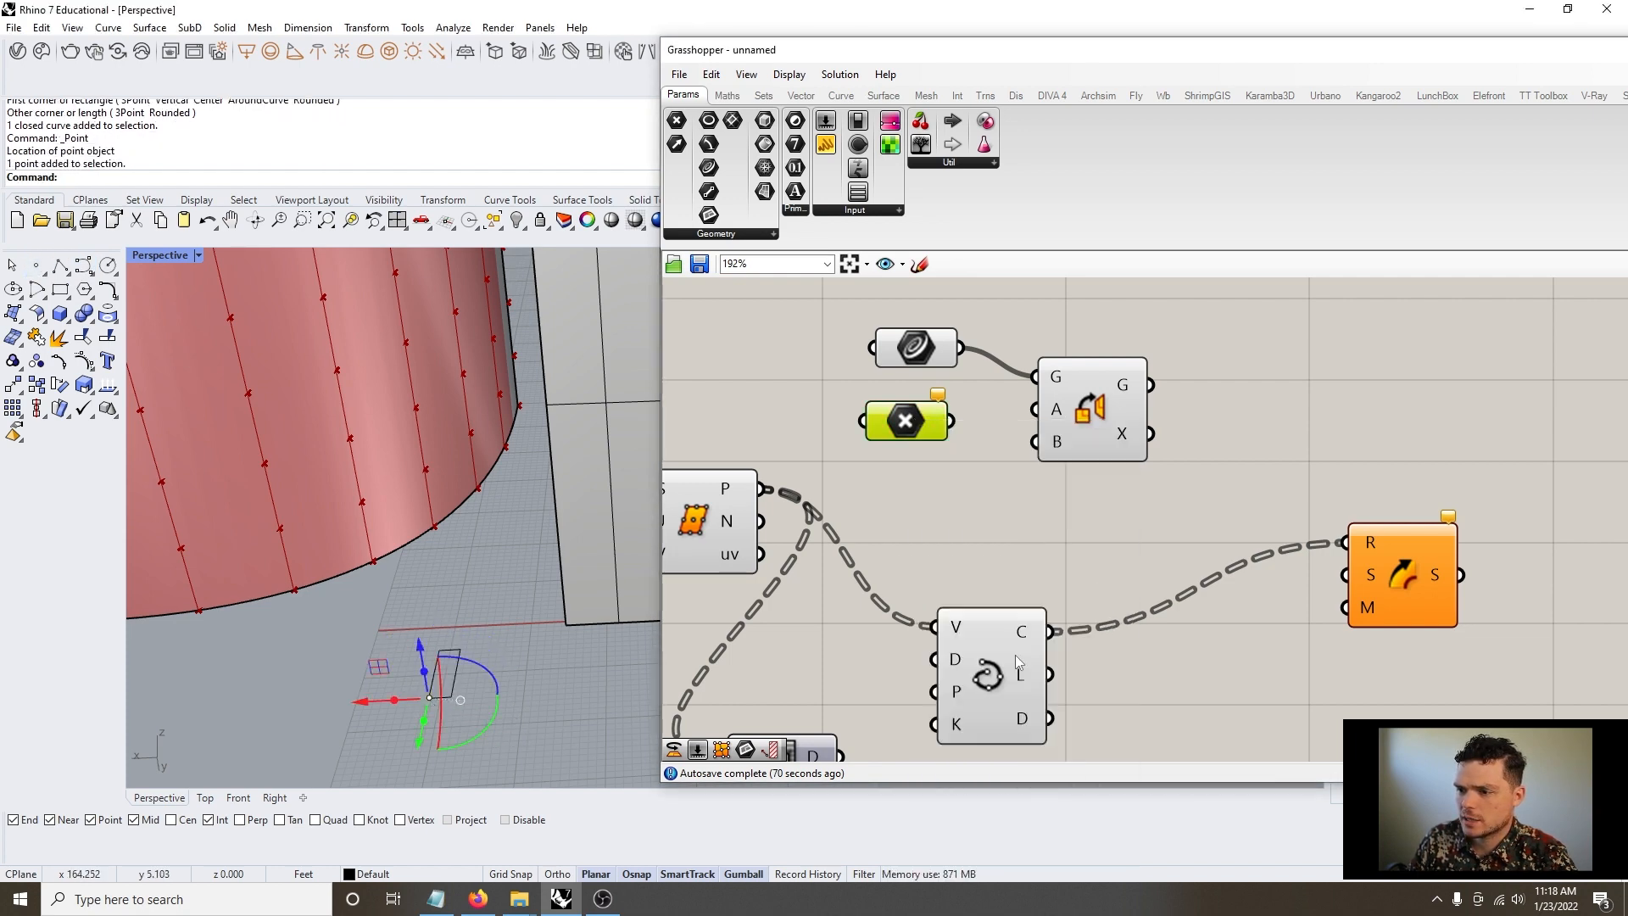
{"action": "left_click", "coordinate": [572, 739]}
{"action": "scroll", "coordinate": [500, 689], "scroll_direction": "down", "scroll_amount": 5}
{"action": "scroll", "coordinate": [490, 687], "scroll_direction": "up", "scroll_amount": 8}
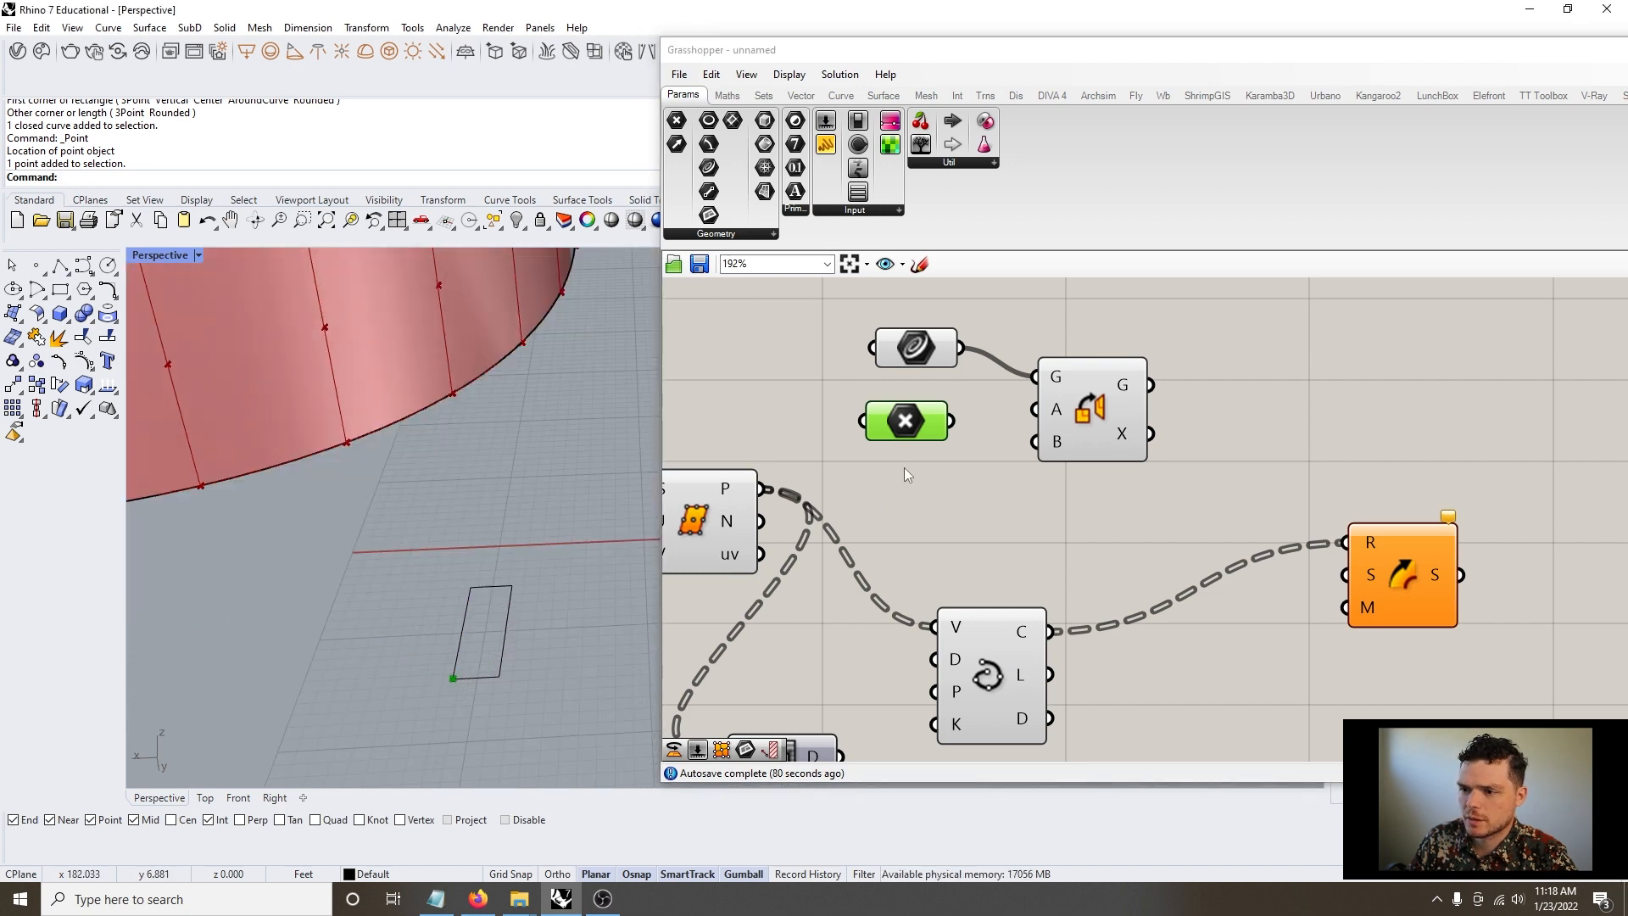
Connect the Point parameter to Orient's Source (A) input and align the Curve and Point parameters beside Orient
{"action": "mouse_move", "coordinate": [953, 422]}
{"action": "left_mouse_down"}
{"action": "mouse_move", "coordinate": [1046, 412]}
{"action": "mouse_move", "coordinate": [1084, 384]}
{"action": "left_mouse_up"}
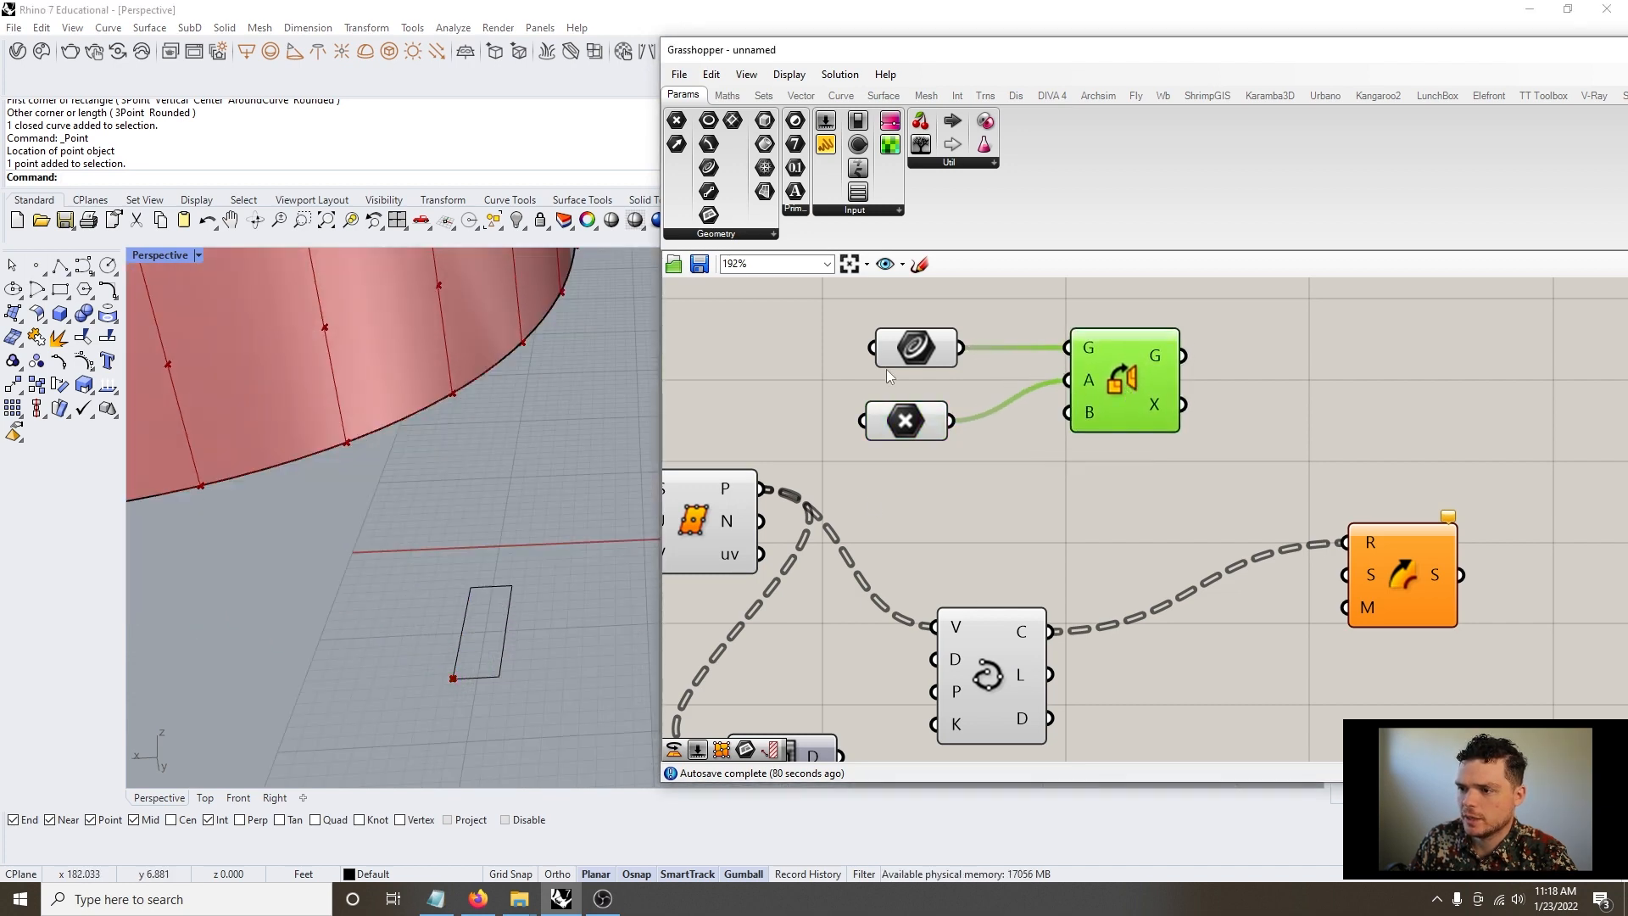
{"action": "left_click_drag", "start_coordinate": [916, 347], "coordinate": [928, 308]}
{"action": "left_click_drag", "start_coordinate": [951, 420], "coordinate": [962, 378]}
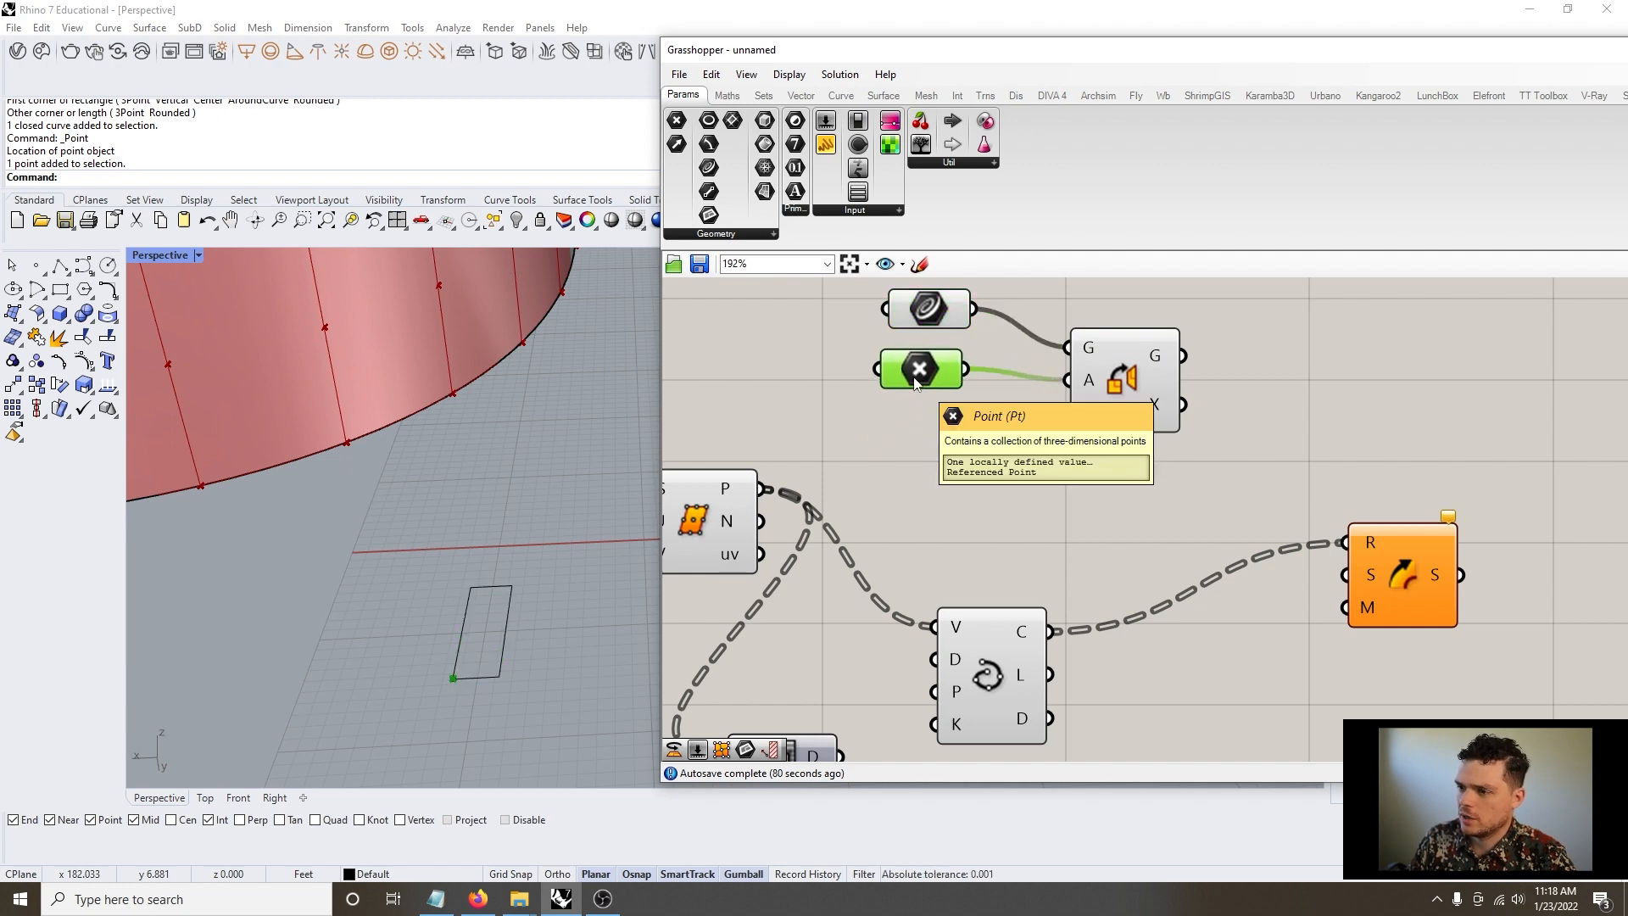
{"action": "left_click", "coordinate": [1031, 431]}
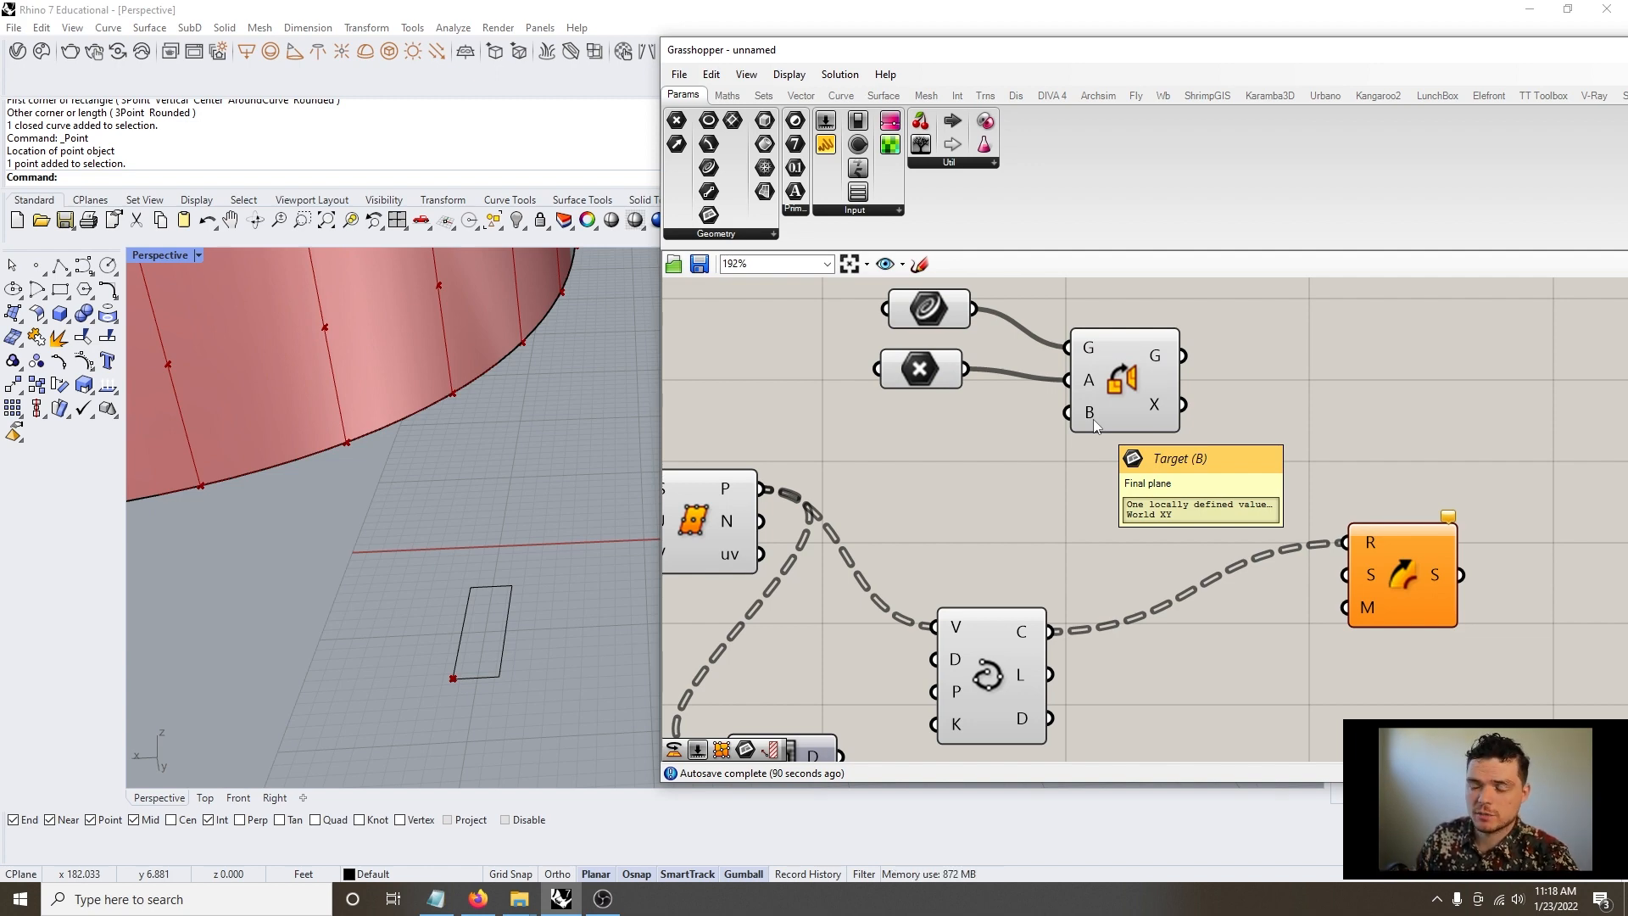
Move the Interpolate component closer to the Divide Surface component and view its curves on the wall
{"action": "scroll", "coordinate": [1177, 534], "scroll_direction": "down", "scroll_amount": 4}
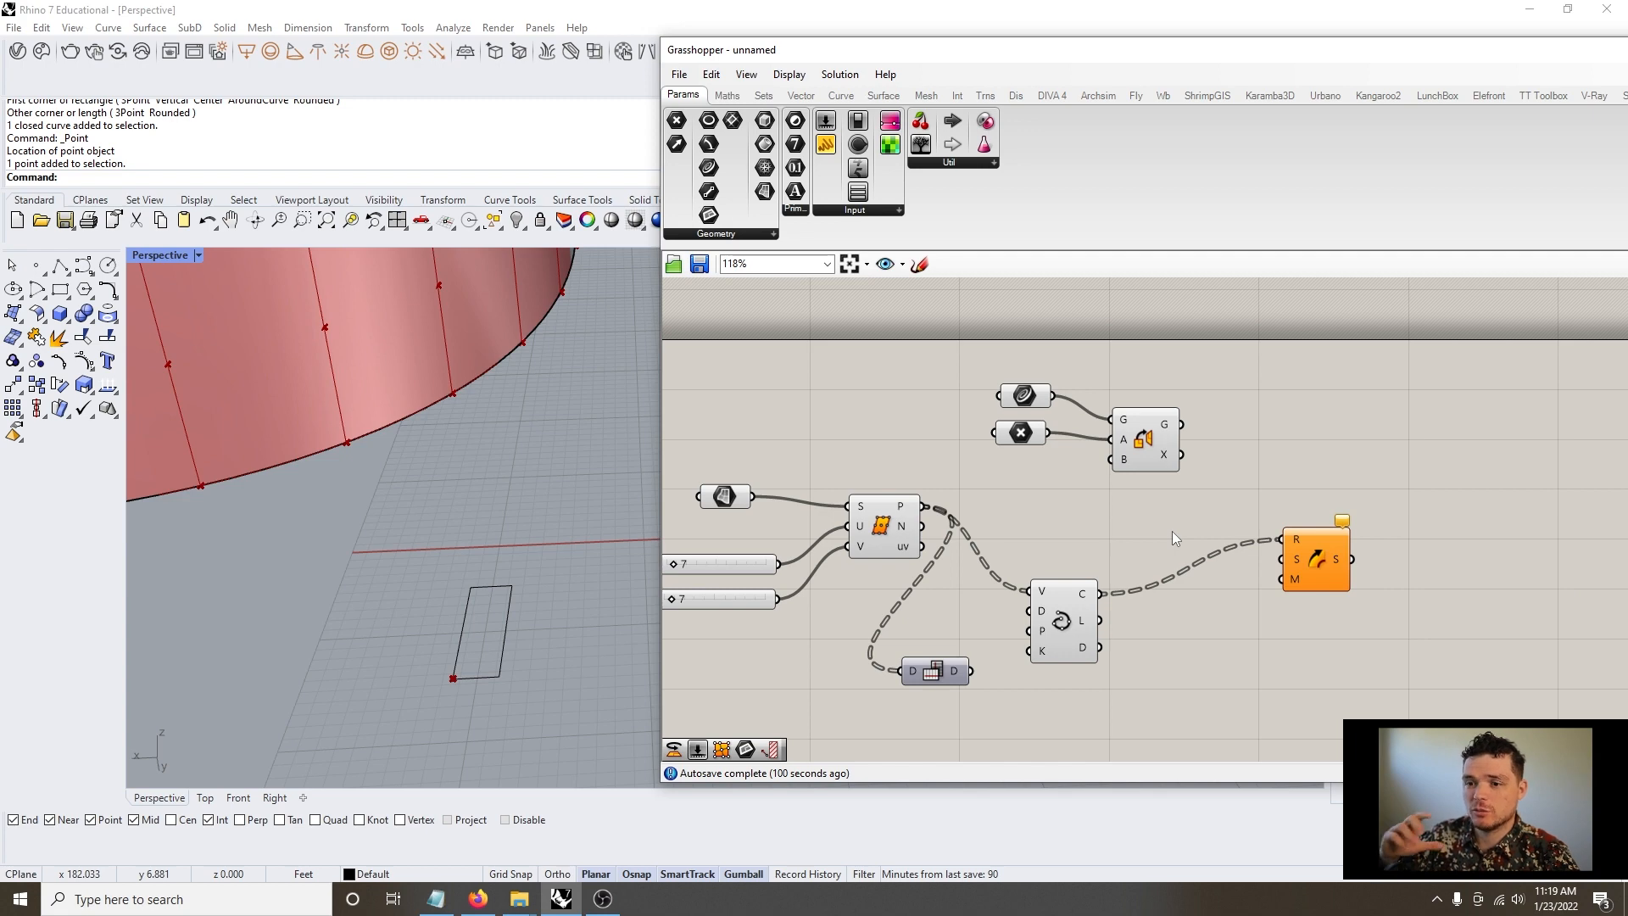
{"action": "scroll", "coordinate": [1024, 526], "scroll_direction": "up", "scroll_amount": 2}
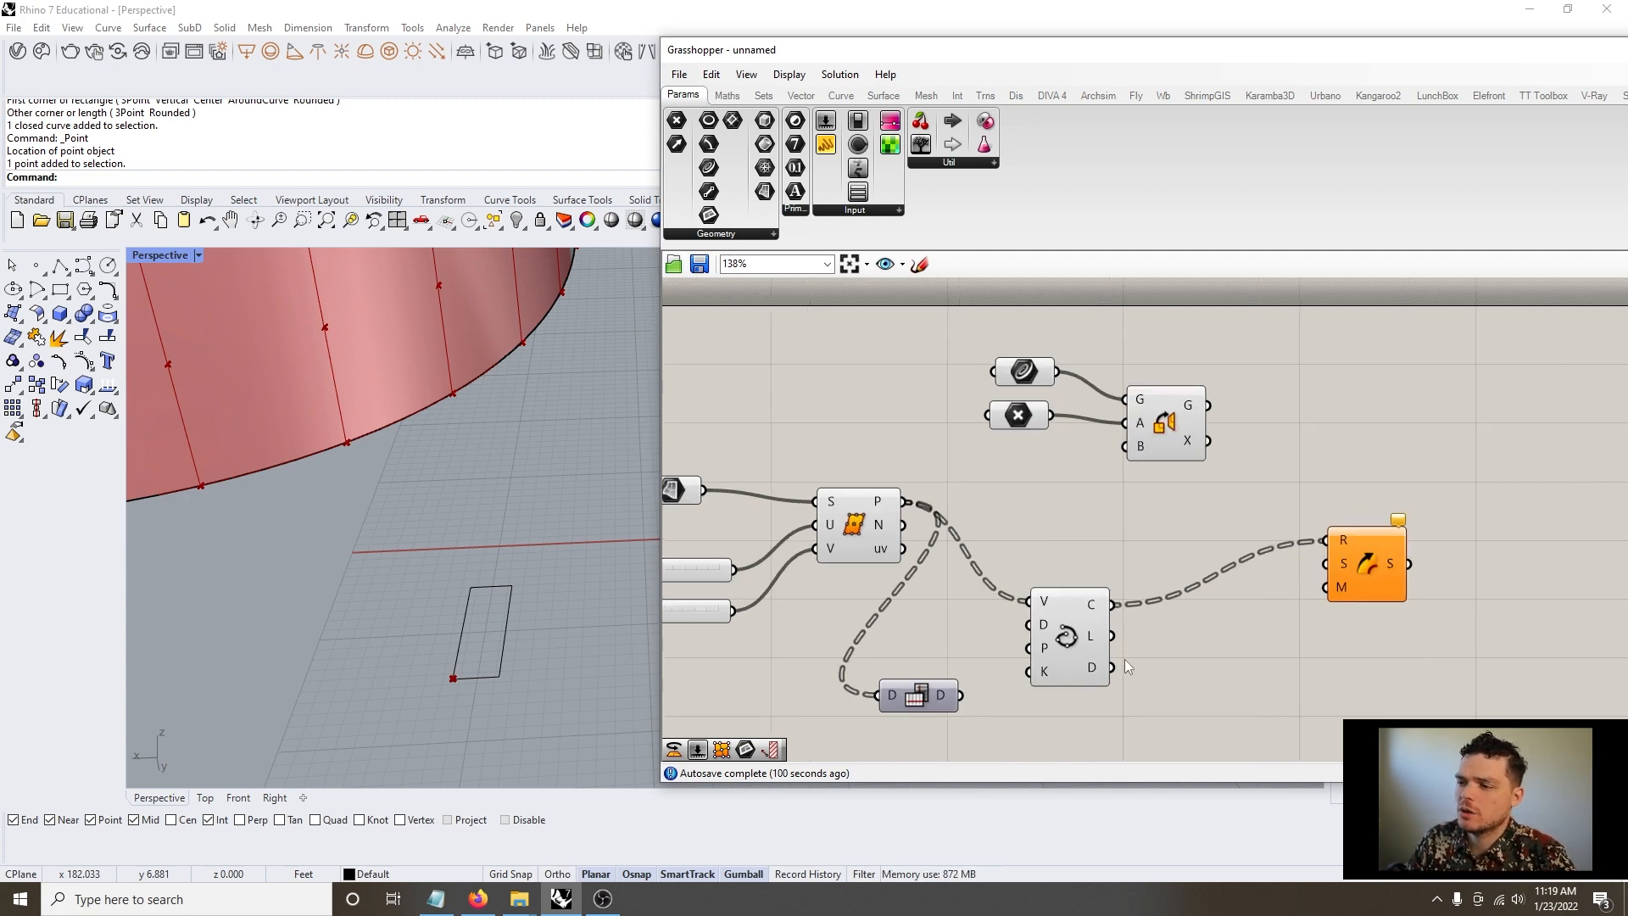
{"action": "left_click", "coordinate": [1054, 647]}
{"action": "left_click_drag", "start_coordinate": [1054, 647], "coordinate": [987, 604]}
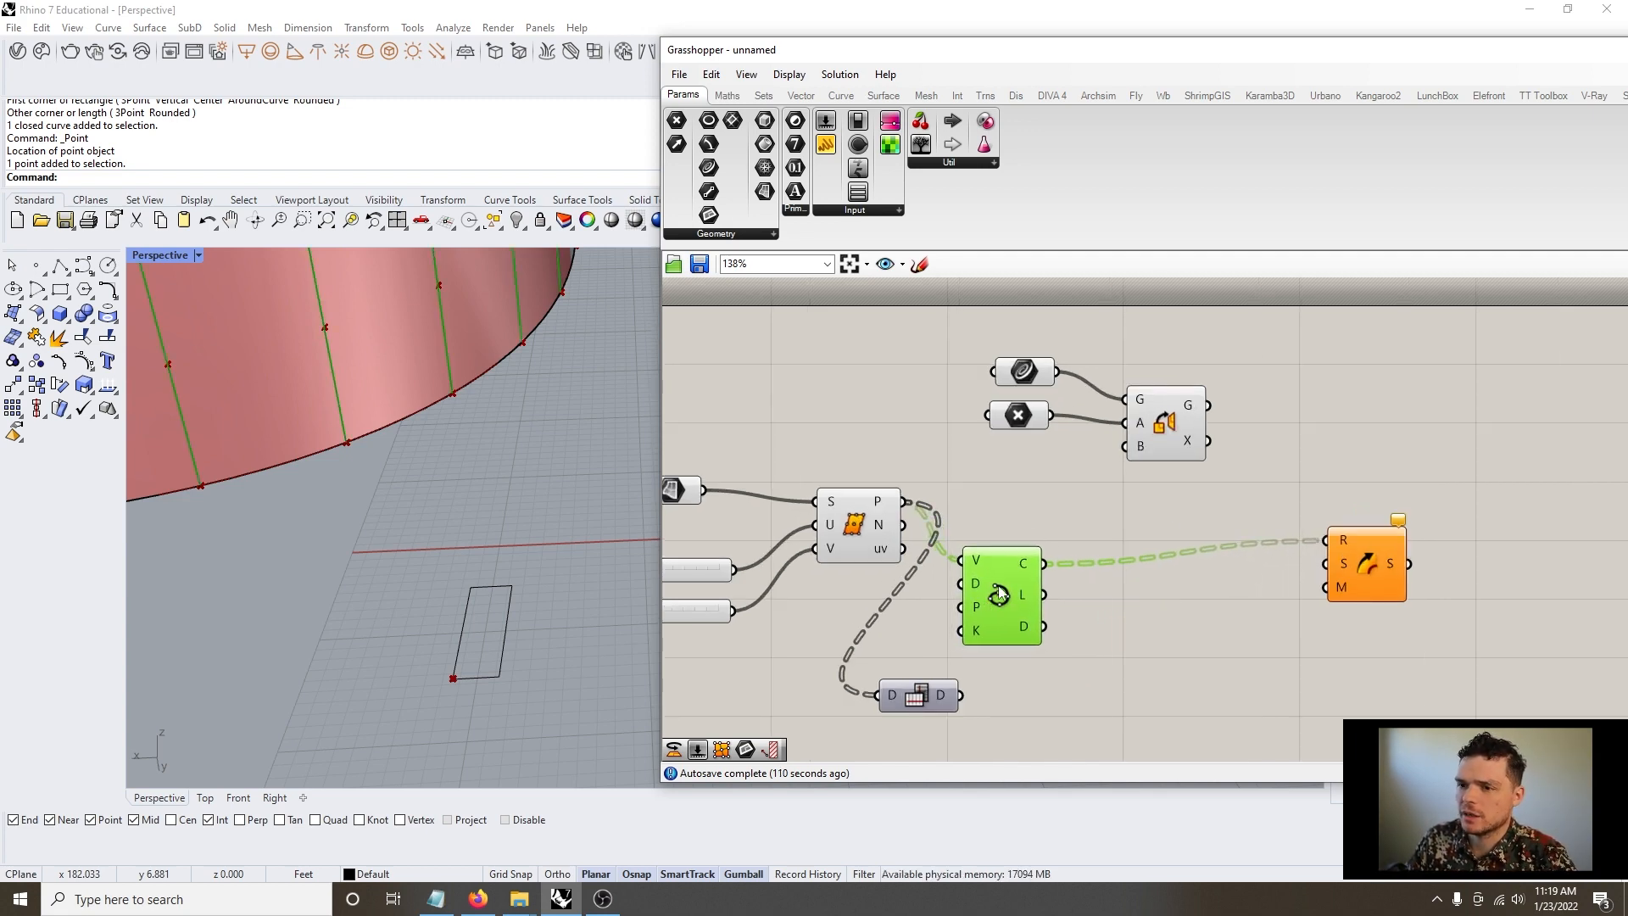
{"action": "scroll", "coordinate": [994, 593], "scroll_direction": "down", "scroll_amount": 2}
{"action": "scroll", "coordinate": [521, 579], "scroll_direction": "down", "scroll_amount": 10}
{"action": "scroll", "coordinate": [492, 475], "scroll_direction": "up", "scroll_amount": 5}
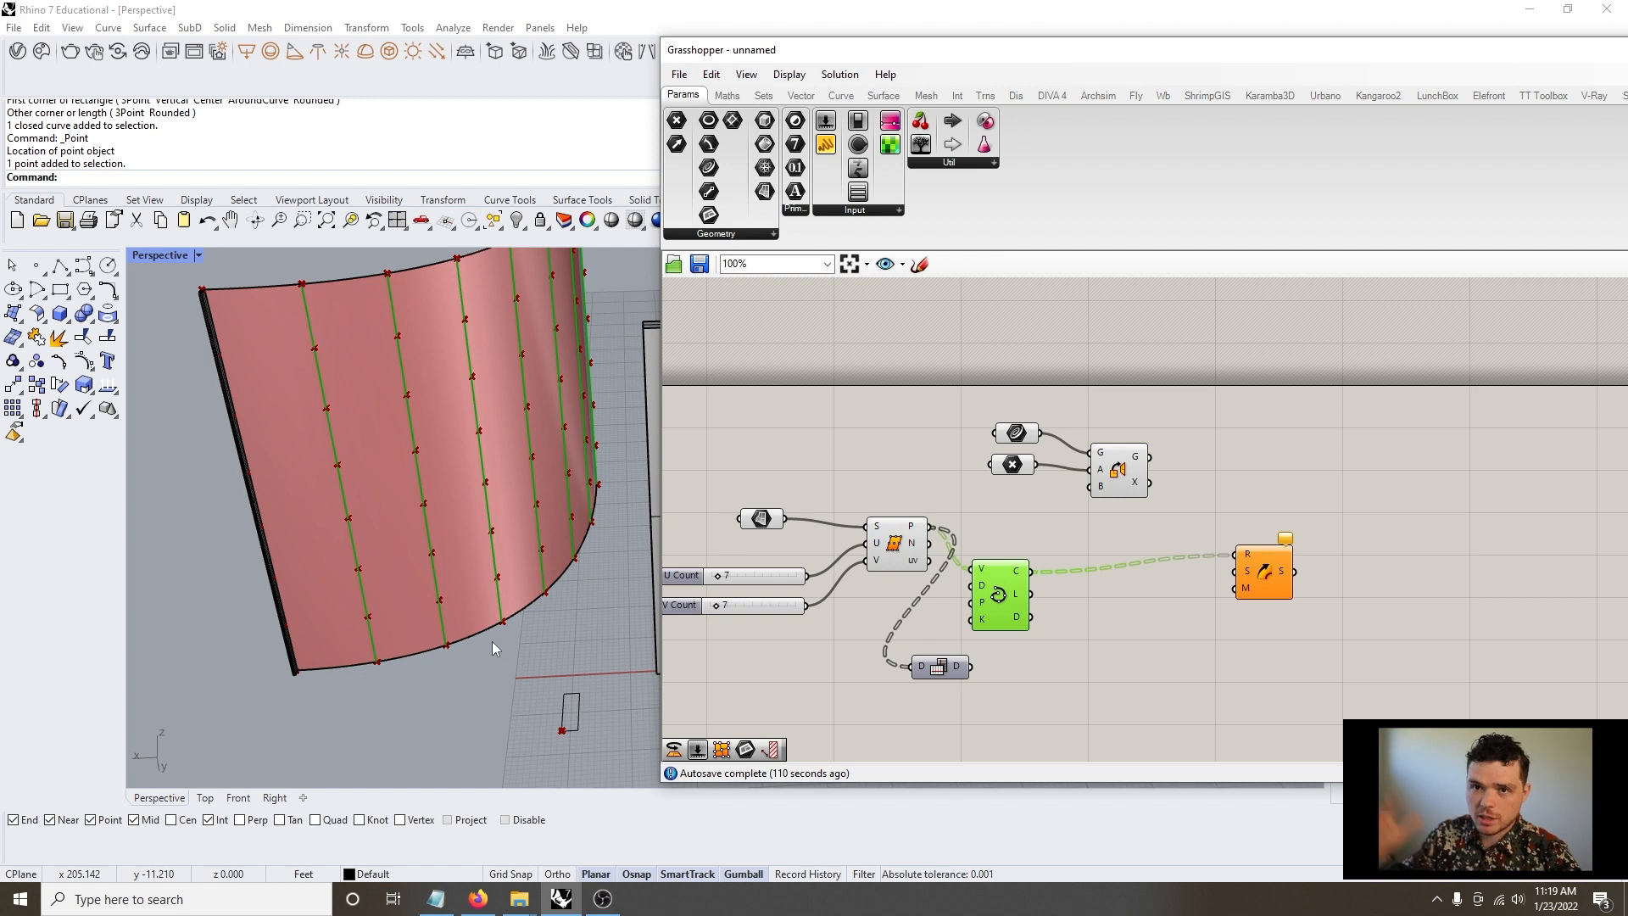
{"action": "scroll", "coordinate": [1022, 542], "scroll_direction": "up", "scroll_amount": 3}
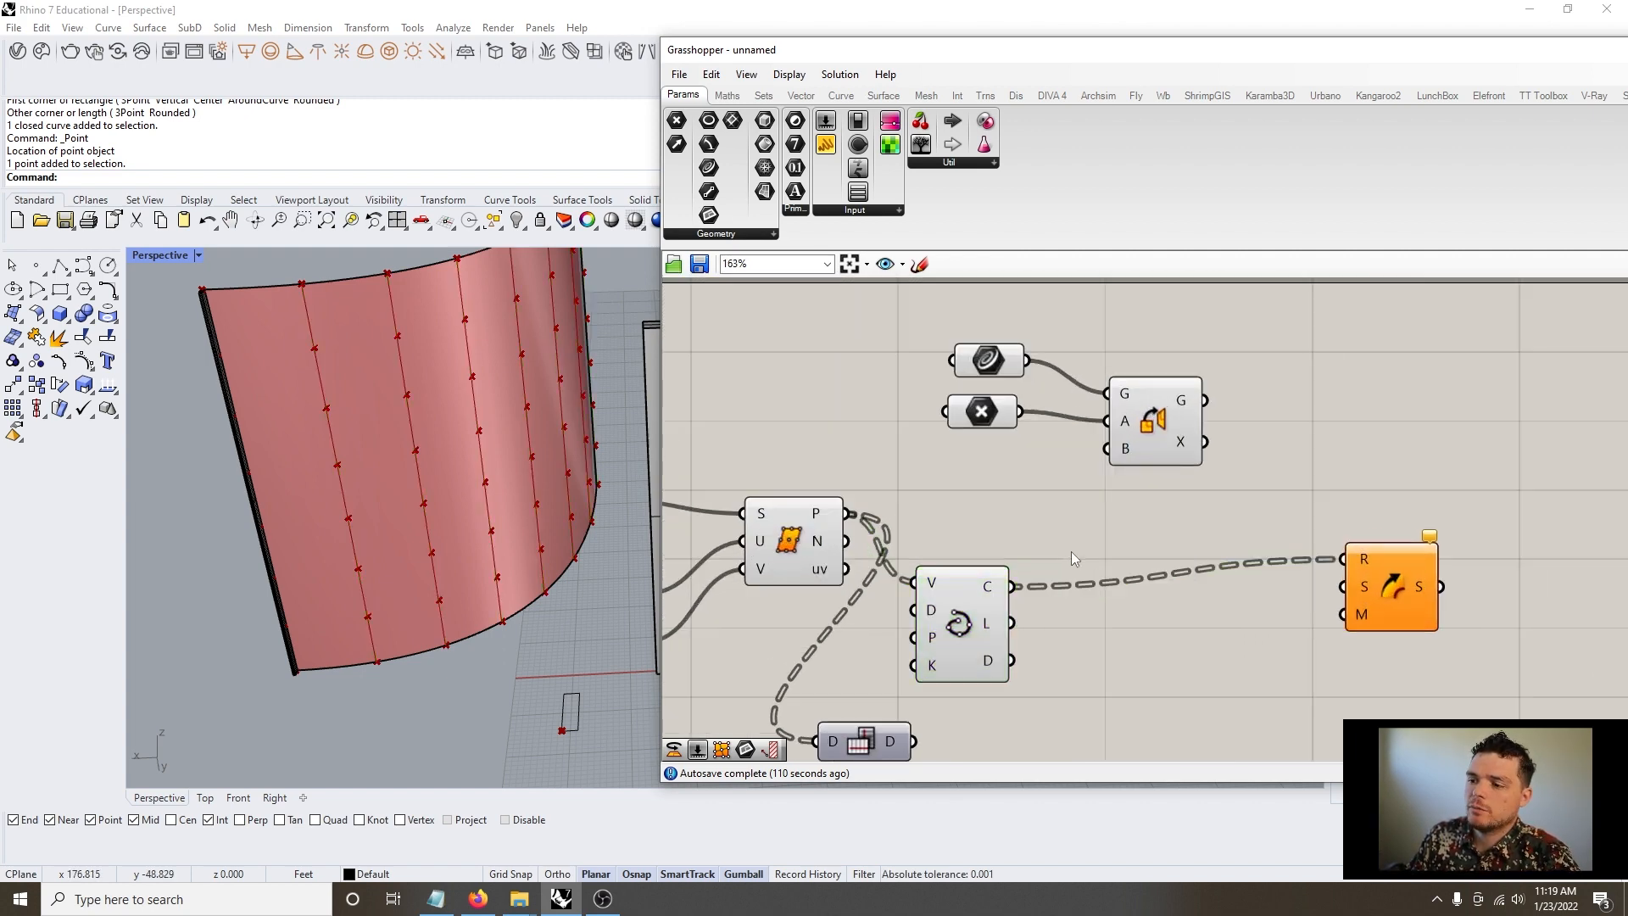
Add an End Points component and connect the Interpolate component's curve output to its Curve input
{"action": "double_click", "coordinate": [1071, 551]}
{"action": "type", "text": "end"}
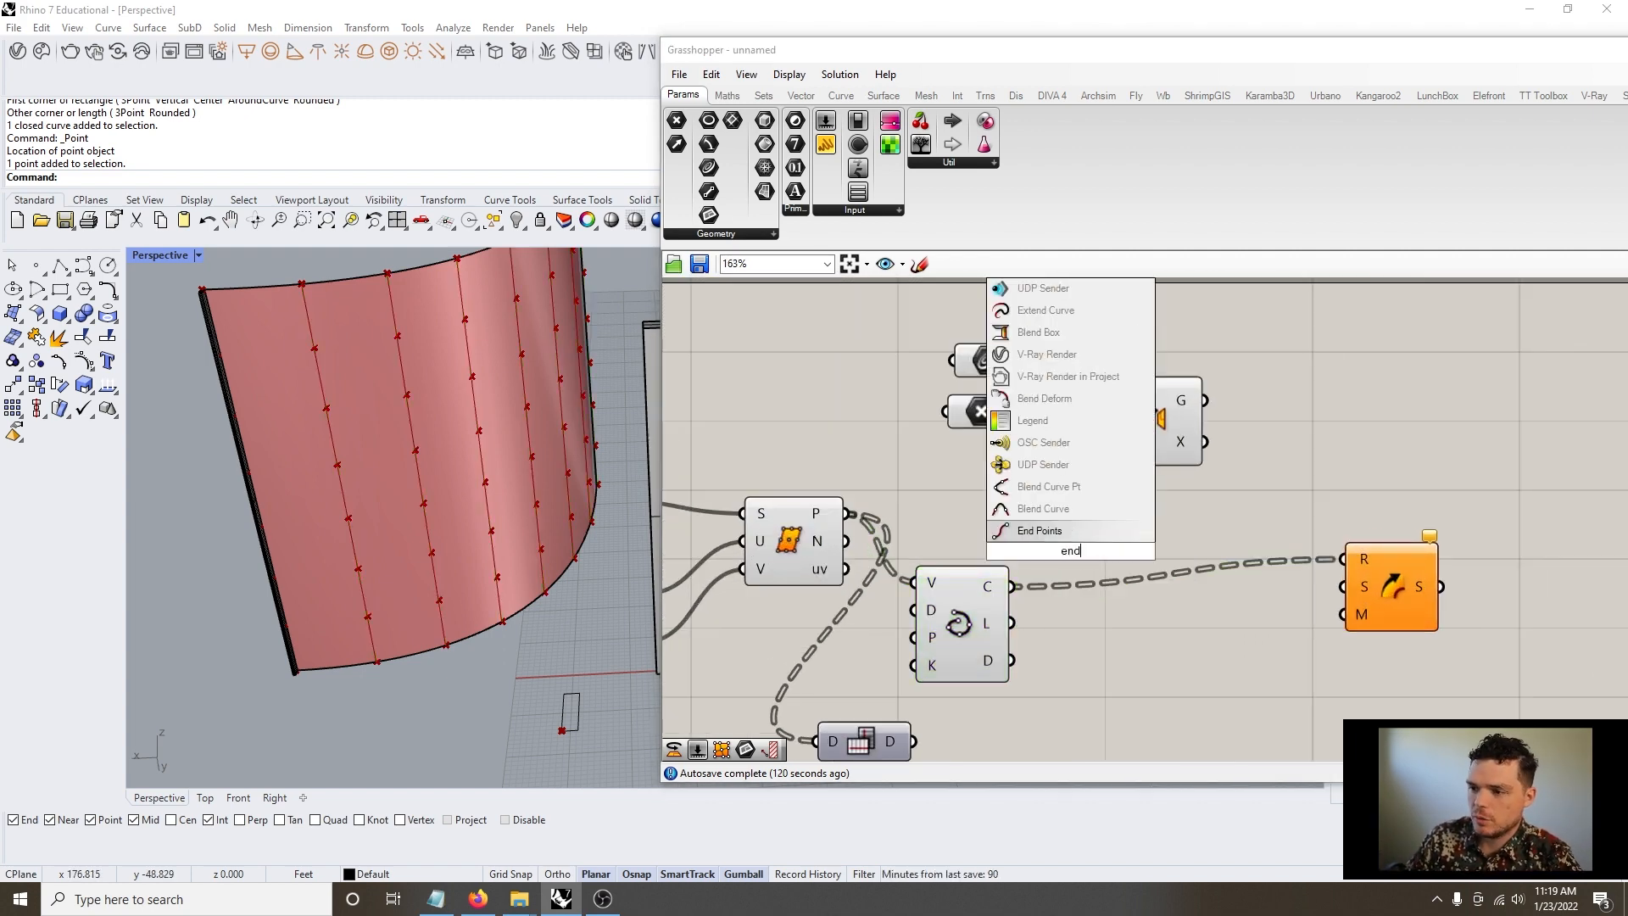
{"action": "key", "text": "Return"}
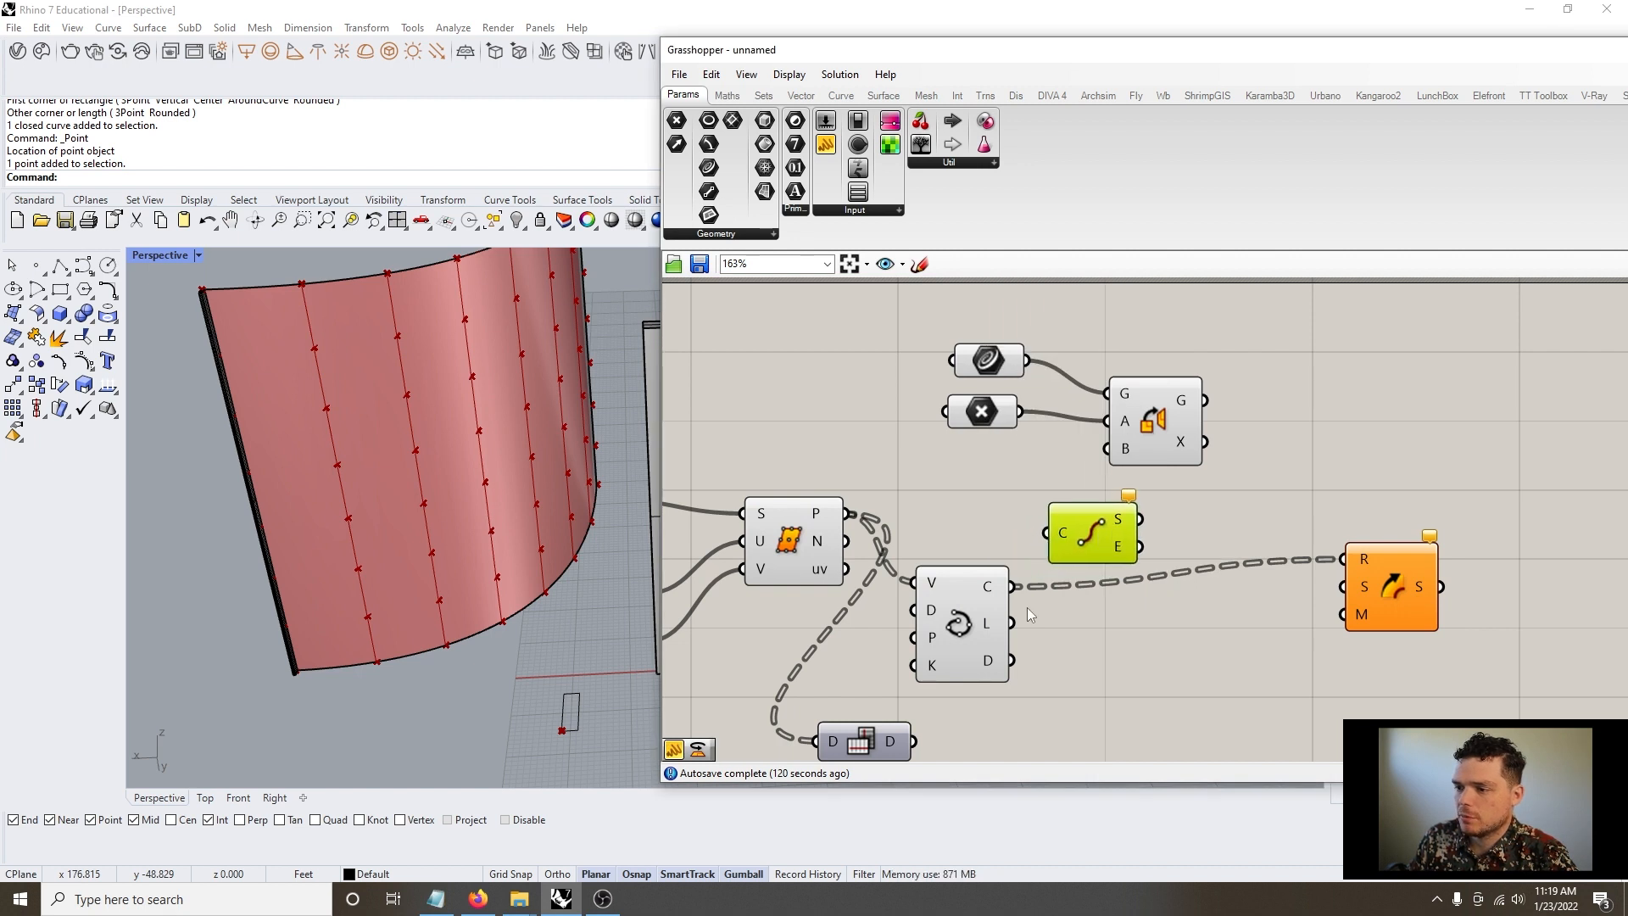
{"action": "left_click_drag", "start_coordinate": [1026, 579], "coordinate": [1008, 501]}
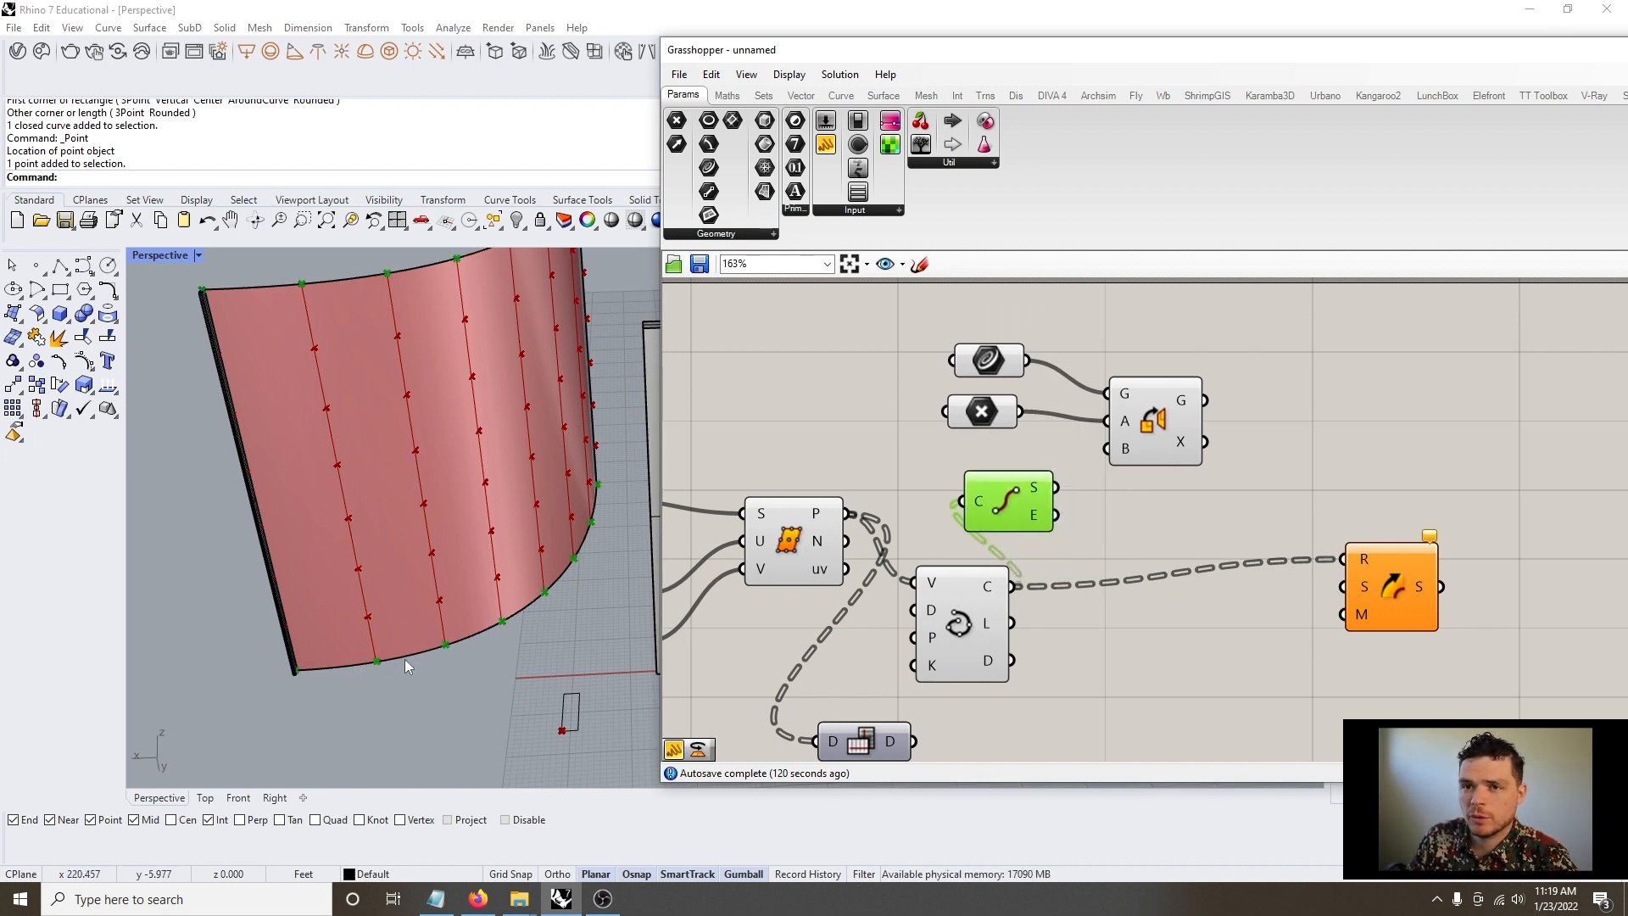
Connect the End Points component's Start output to Orient's Target (B) input, spacing the two components apart
{"action": "left_click_drag", "start_coordinate": [1161, 440], "coordinate": [1234, 414]}
{"action": "left_click_drag", "start_coordinate": [1014, 507], "coordinate": [1180, 422]}
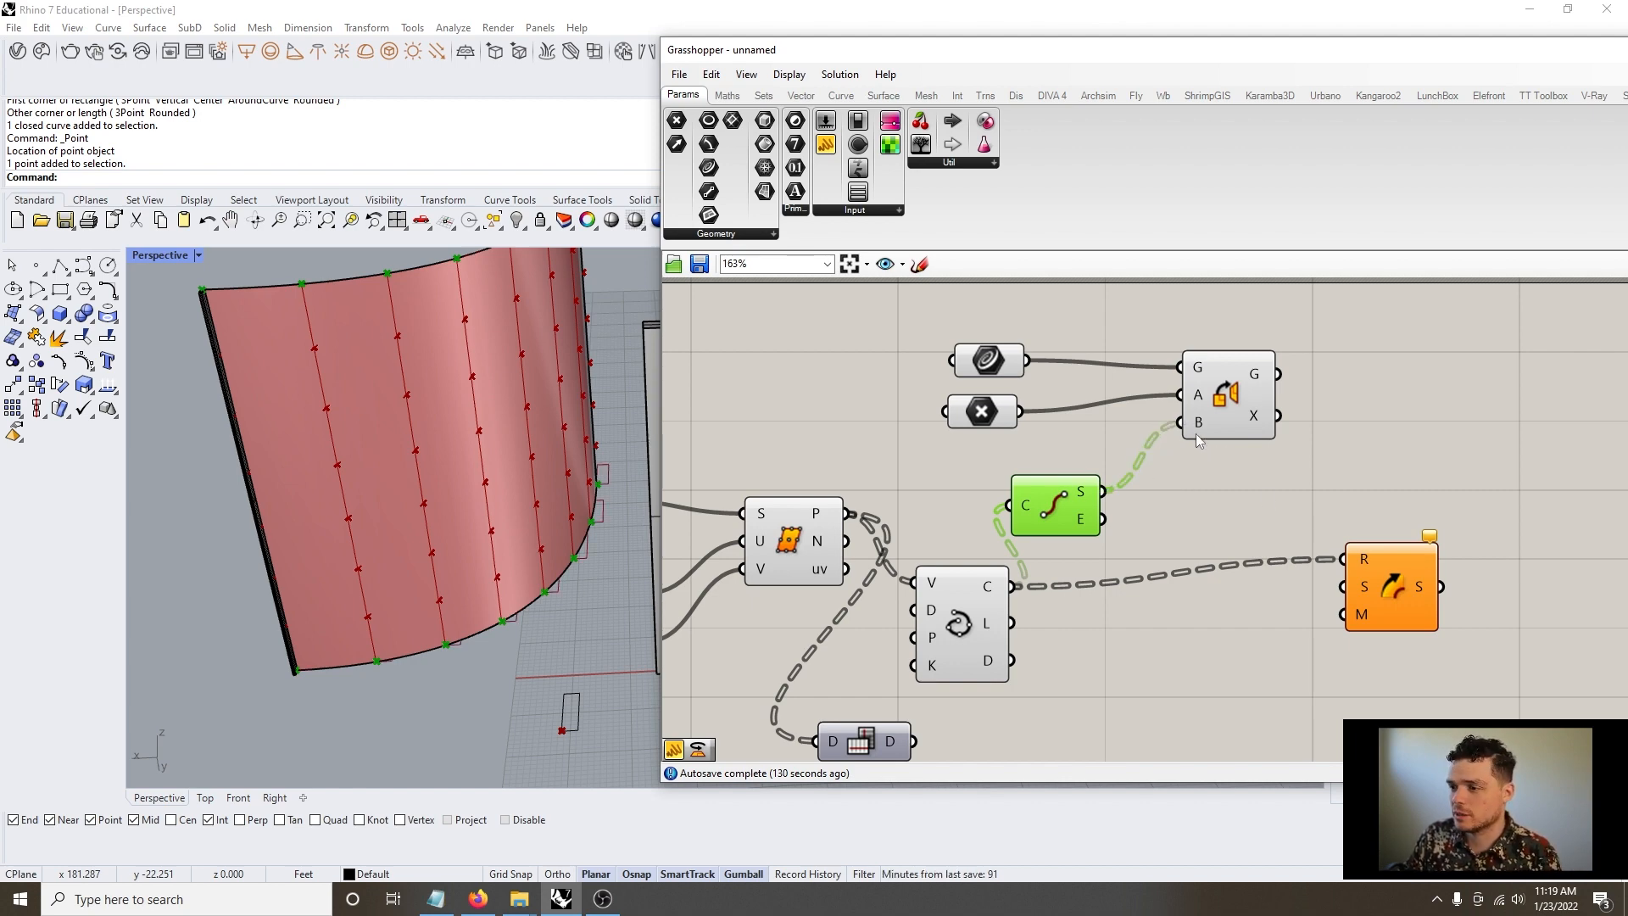
{"action": "left_click", "coordinate": [1006, 516]}
{"action": "scroll", "coordinate": [1005, 517], "scroll_direction": "down", "scroll_amount": 2}
{"action": "scroll", "coordinate": [1239, 436], "scroll_direction": "up", "scroll_amount": 2}
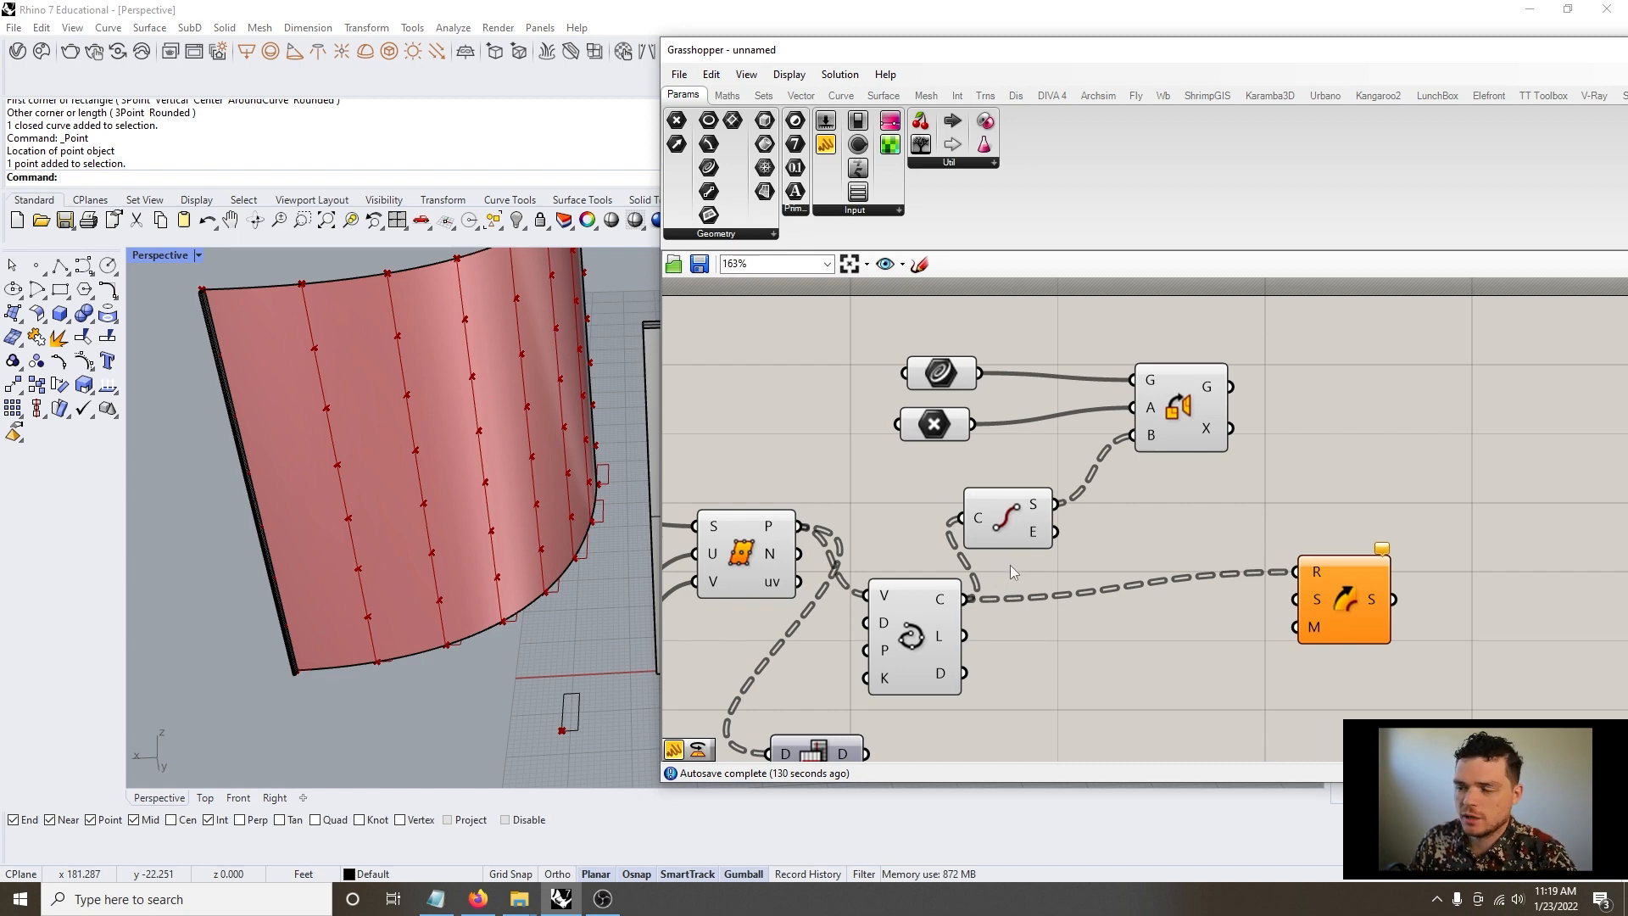
Reposition the Sweep1 and Orient components to leave more room between the connected components
{"action": "left_click_drag", "start_coordinate": [1310, 599], "coordinate": [1340, 564]}
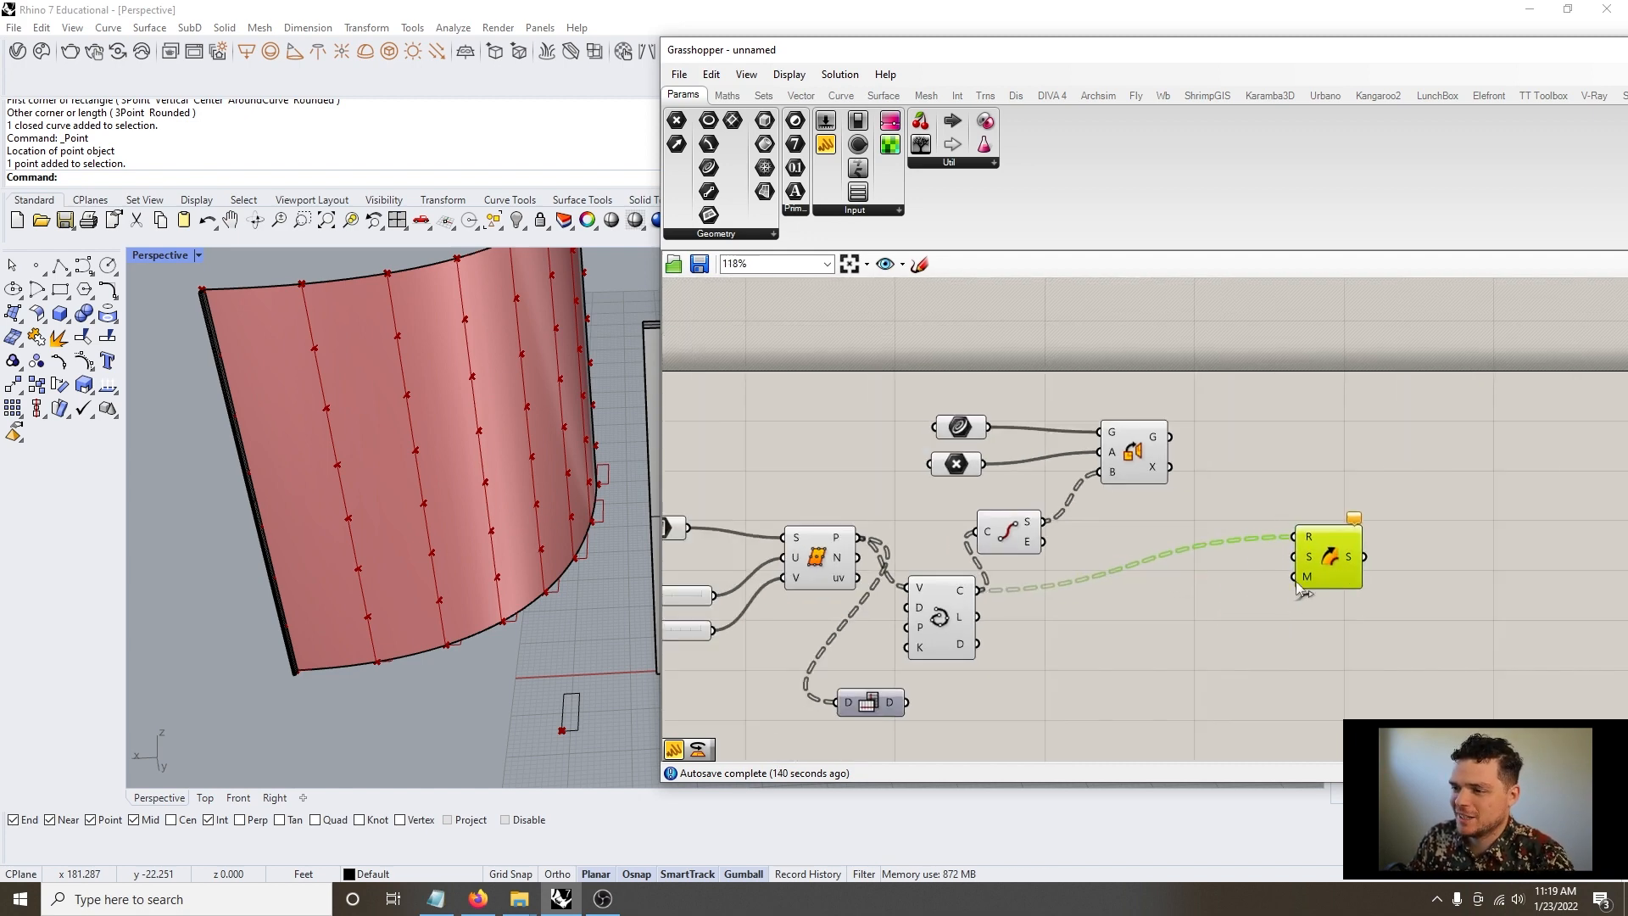
{"action": "left_click", "coordinate": [1202, 422]}
{"action": "left_click_drag", "start_coordinate": [1128, 384], "coordinate": [1188, 429]}
{"action": "left_click", "coordinate": [1081, 406]}
{"action": "left_click_drag", "start_coordinate": [1081, 406], "coordinate": [1138, 405]}
Examine the rectangles oriented to the curve start points along the wall's base edge
{"action": "right_click_drag", "start_coordinate": [558, 630], "coordinate": [292, 660]}
{"action": "scroll", "coordinate": [293, 660], "scroll_direction": "down", "scroll_amount": 5}
{"action": "scroll", "coordinate": [569, 520], "scroll_direction": "up", "scroll_amount": 10}
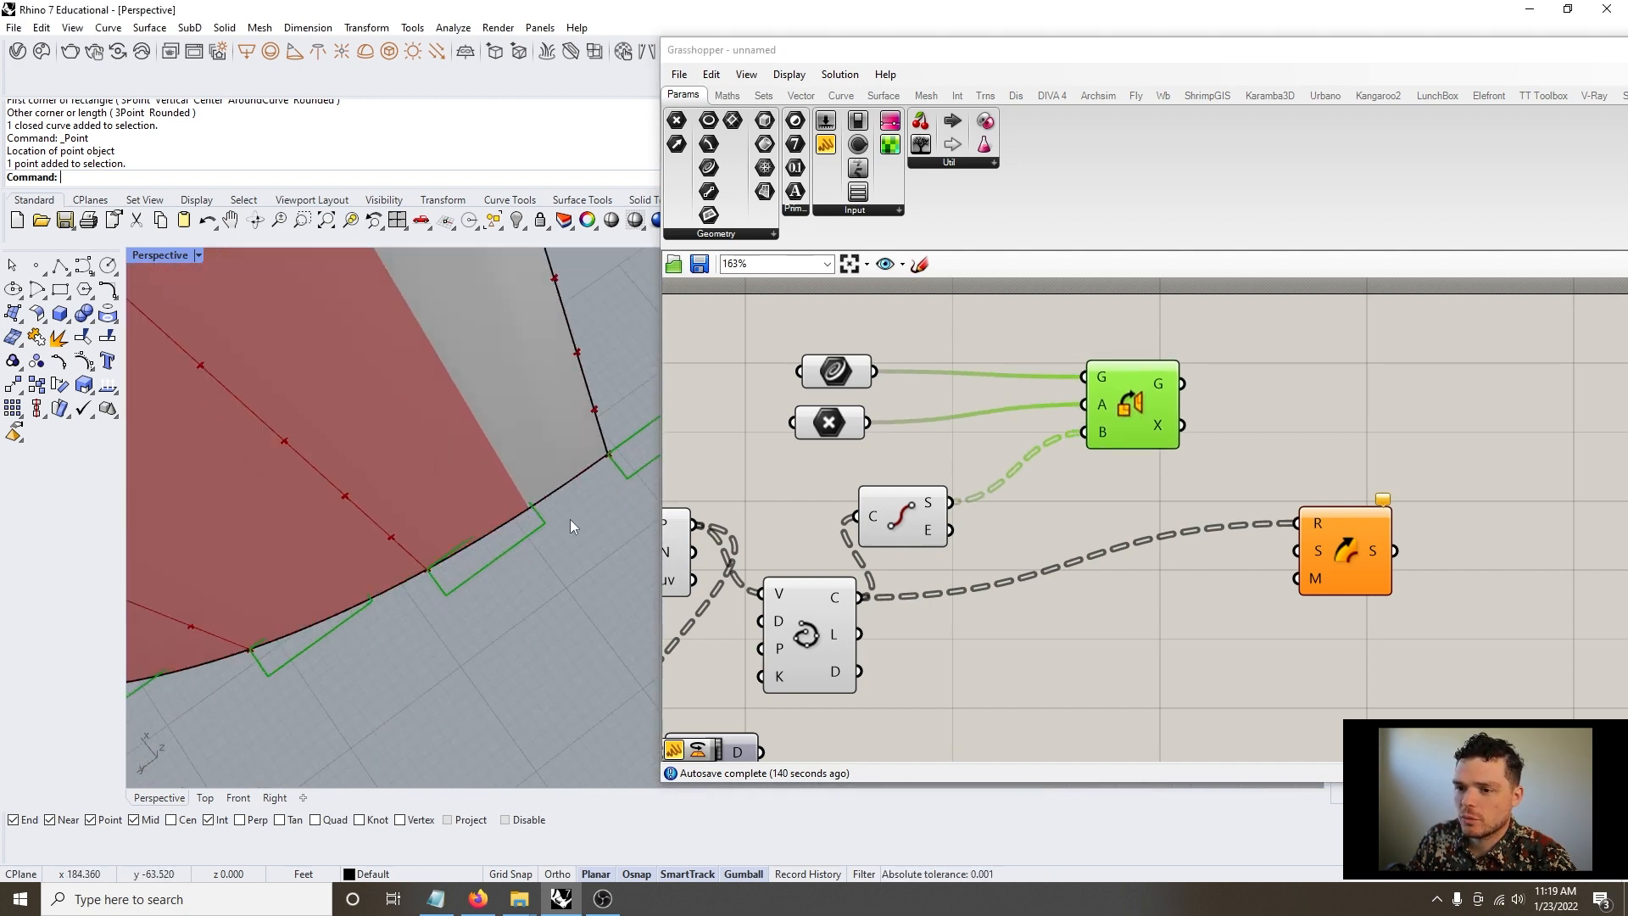
{"action": "right_click_drag", "start_coordinate": [461, 566], "coordinate": [607, 606]}
{"action": "scroll", "coordinate": [608, 606], "scroll_direction": "down", "scroll_amount": 4}
Disconnect the start points from Orient's Target (B) input and reconnect them
{"action": "left_click_drag", "start_coordinate": [961, 506], "coordinate": [967, 509]}
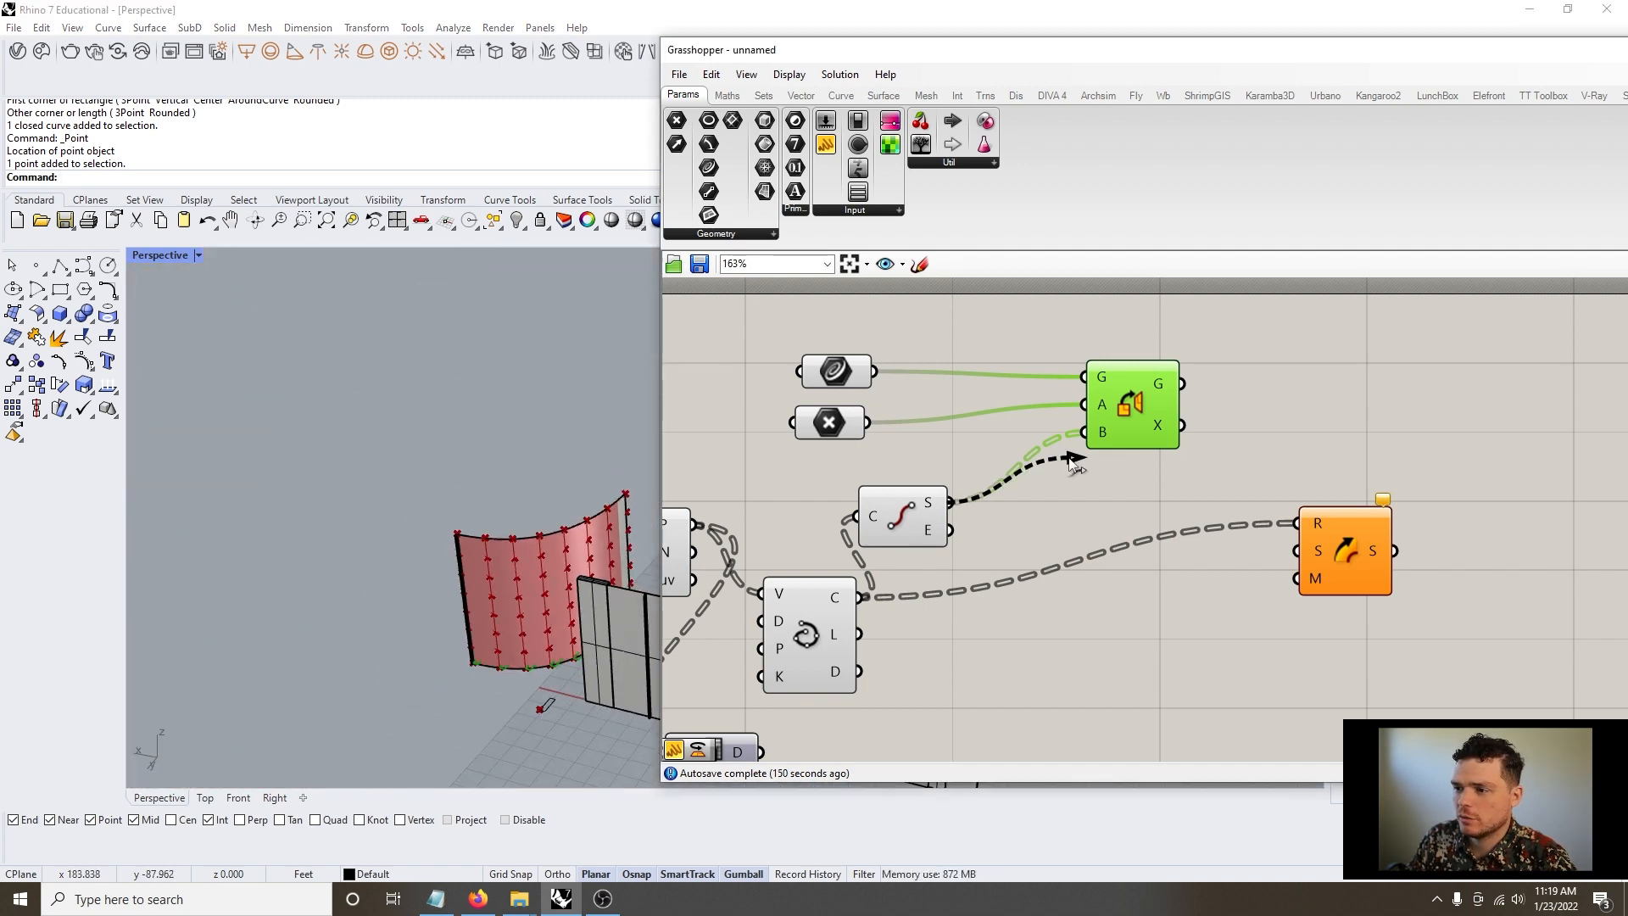
{"action": "scroll", "coordinate": [549, 683], "scroll_direction": "up", "scroll_amount": 6}
{"action": "scroll", "coordinate": [375, 675], "scroll_direction": "down", "scroll_amount": 6}
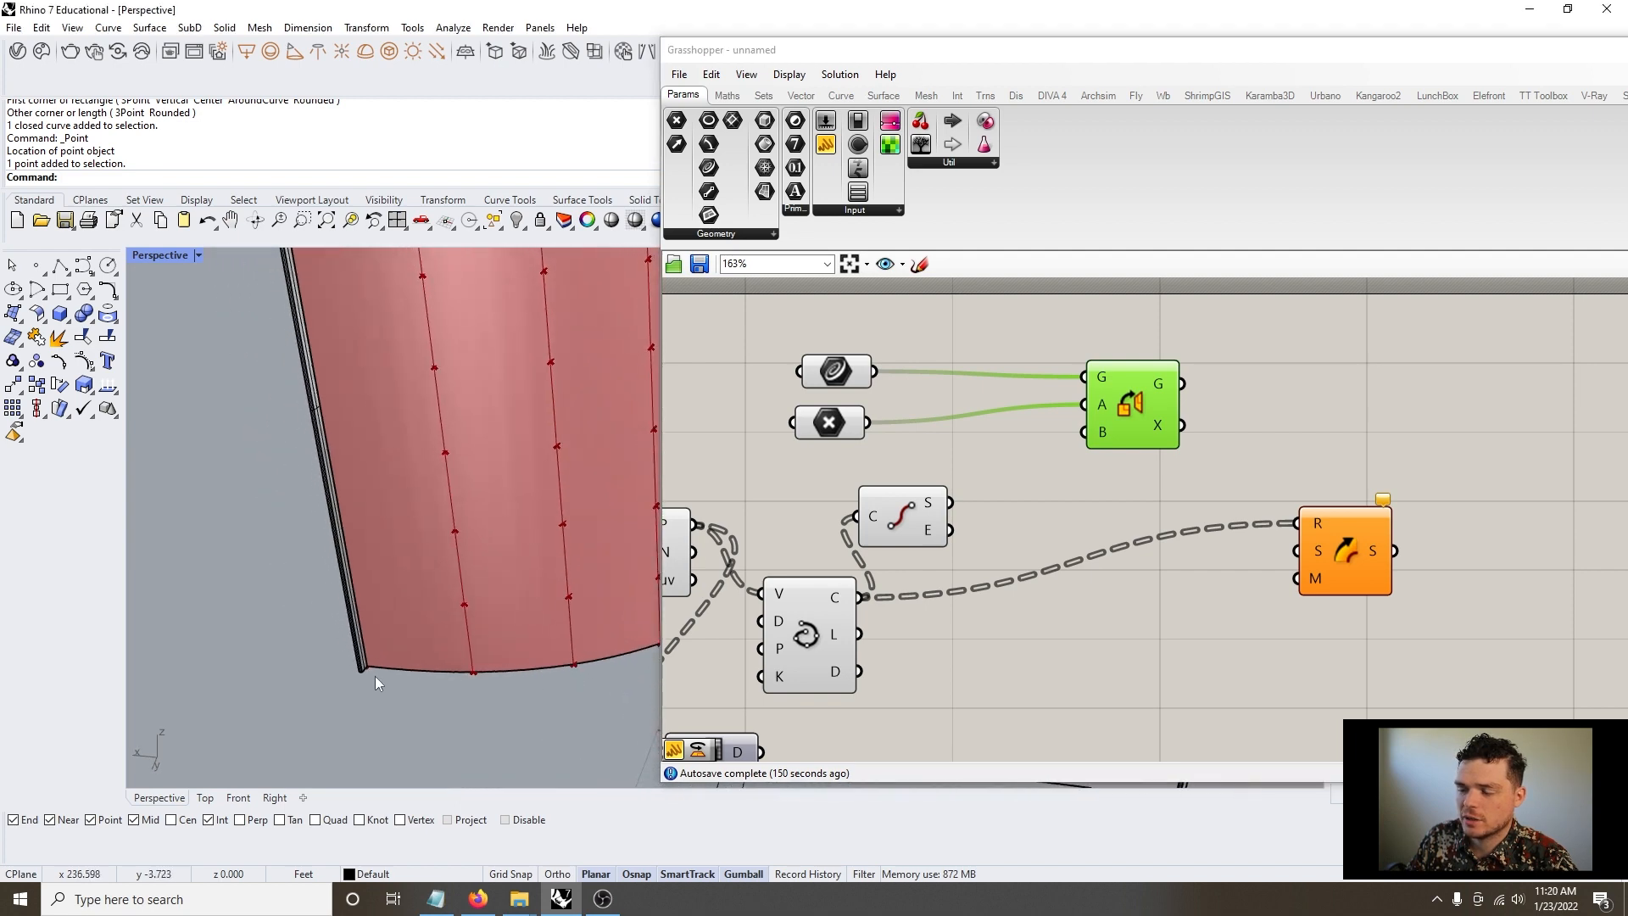
{"action": "left_click_drag", "start_coordinate": [1113, 428], "coordinate": [1118, 409]}
{"action": "left_click_drag", "start_coordinate": [952, 503], "coordinate": [1089, 413]}
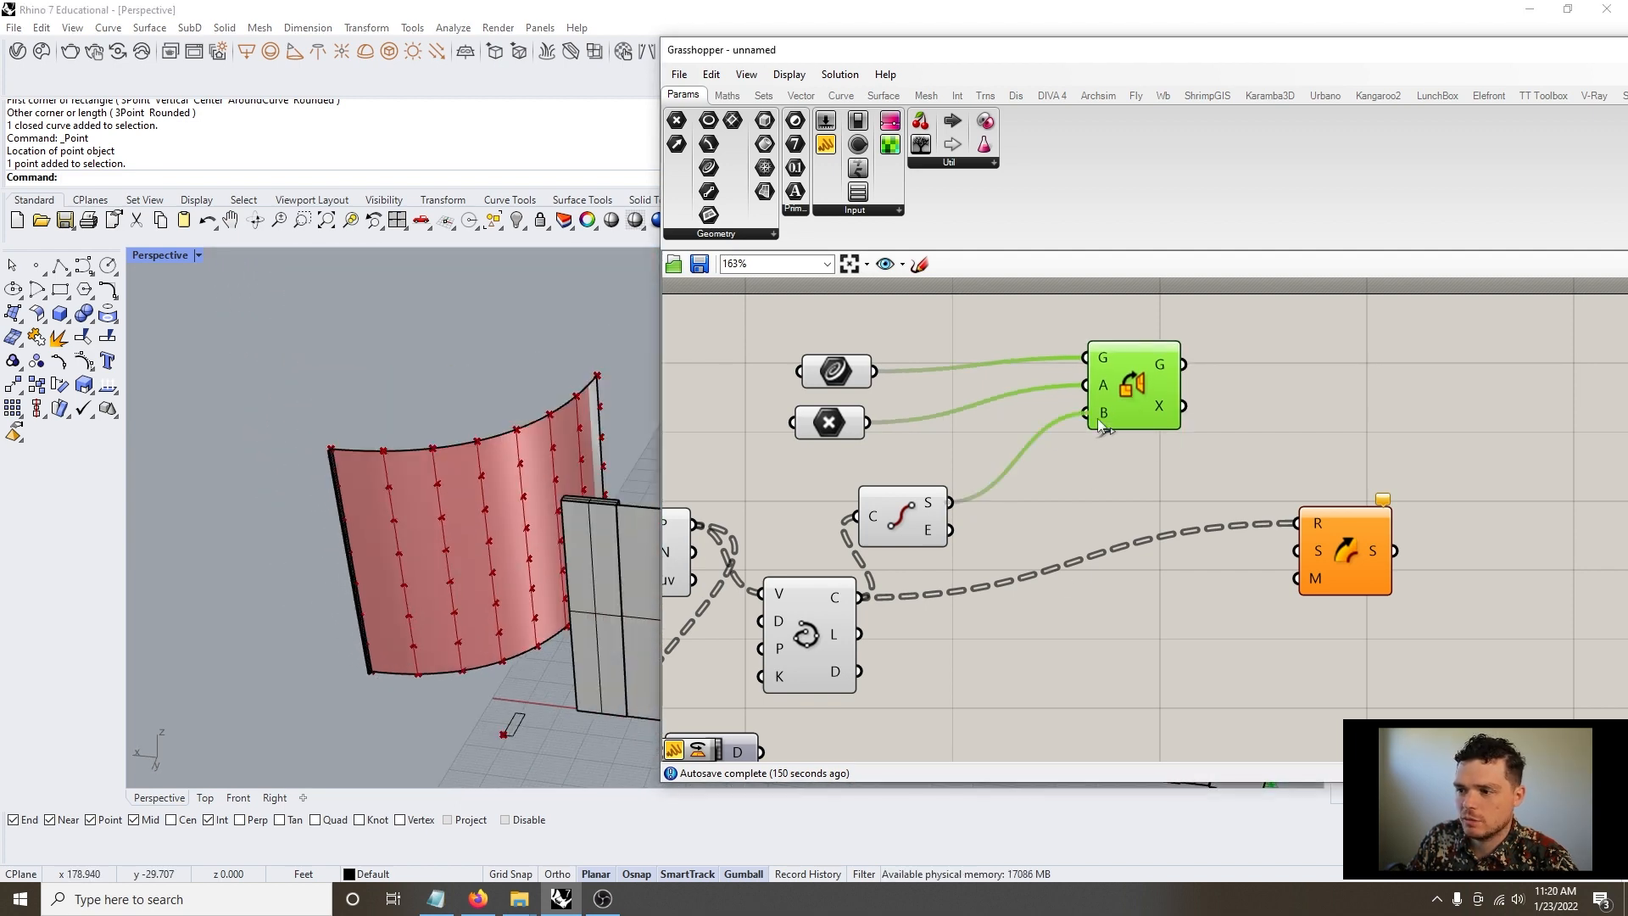
Try moving the reference point away from the source rectangle's corner, and undo the move
{"action": "scroll", "coordinate": [508, 671], "scroll_direction": "up", "scroll_amount": 5}
{"action": "scroll", "coordinate": [485, 619], "scroll_direction": "down", "scroll_amount": 2}
{"action": "left_click", "coordinate": [507, 717]}
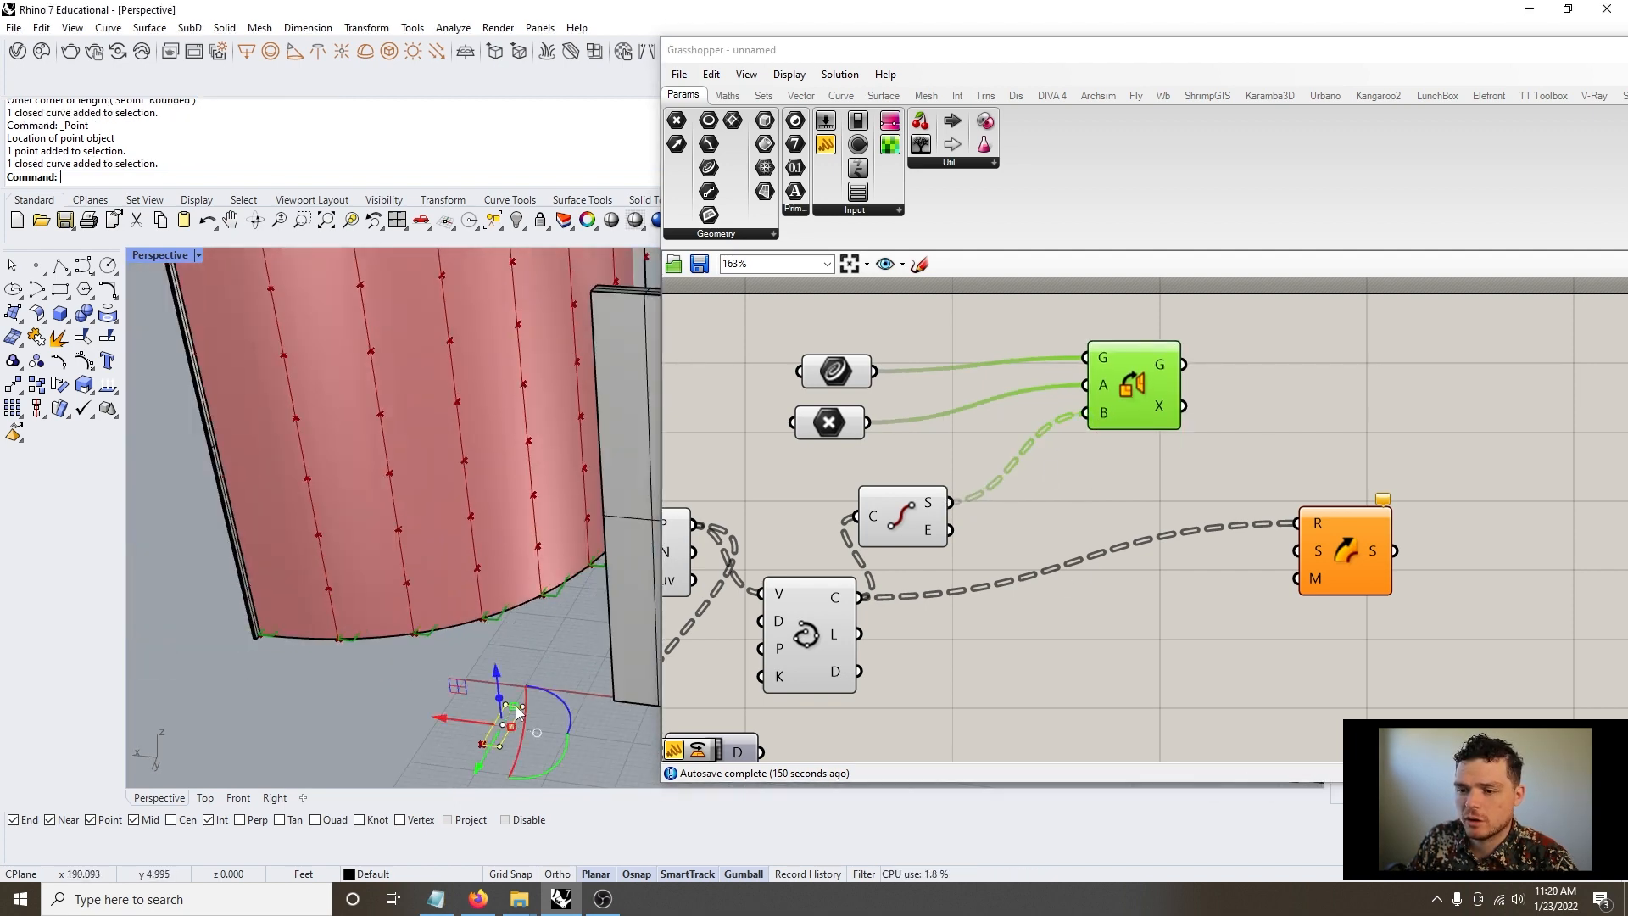
{"action": "key", "text": "Escape"}
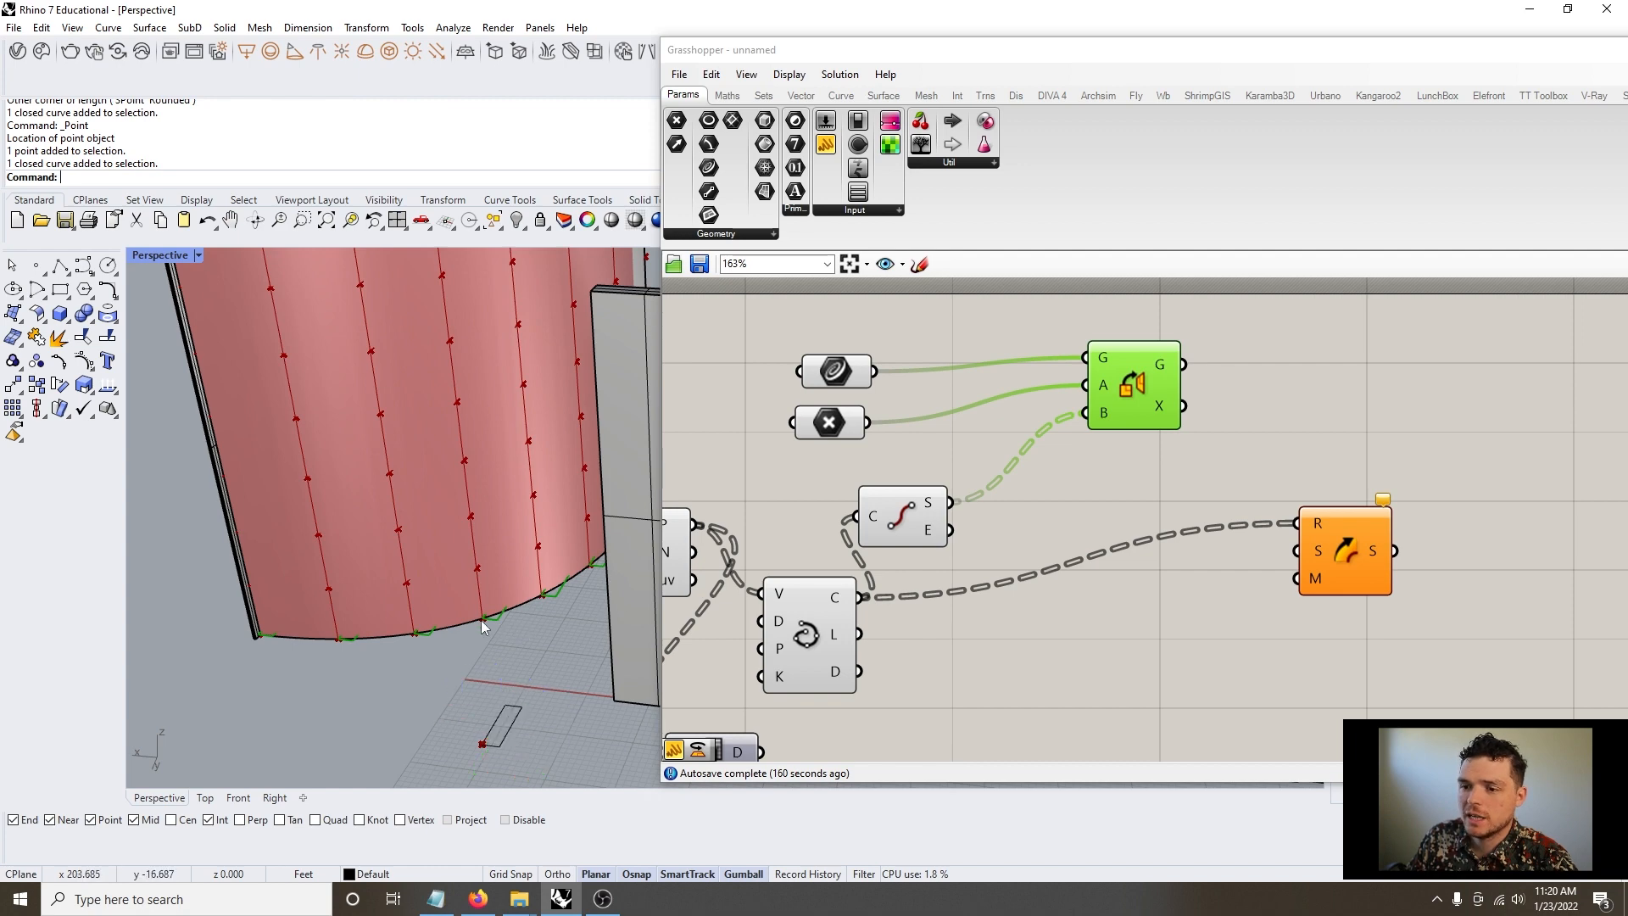
{"action": "left_click", "coordinate": [482, 745]}
{"action": "scroll", "coordinate": [481, 748], "scroll_direction": "up", "scroll_amount": 2}
{"action": "left_click_drag", "start_coordinate": [421, 732], "coordinate": [303, 716]}
{"action": "key", "text": "Escape"}
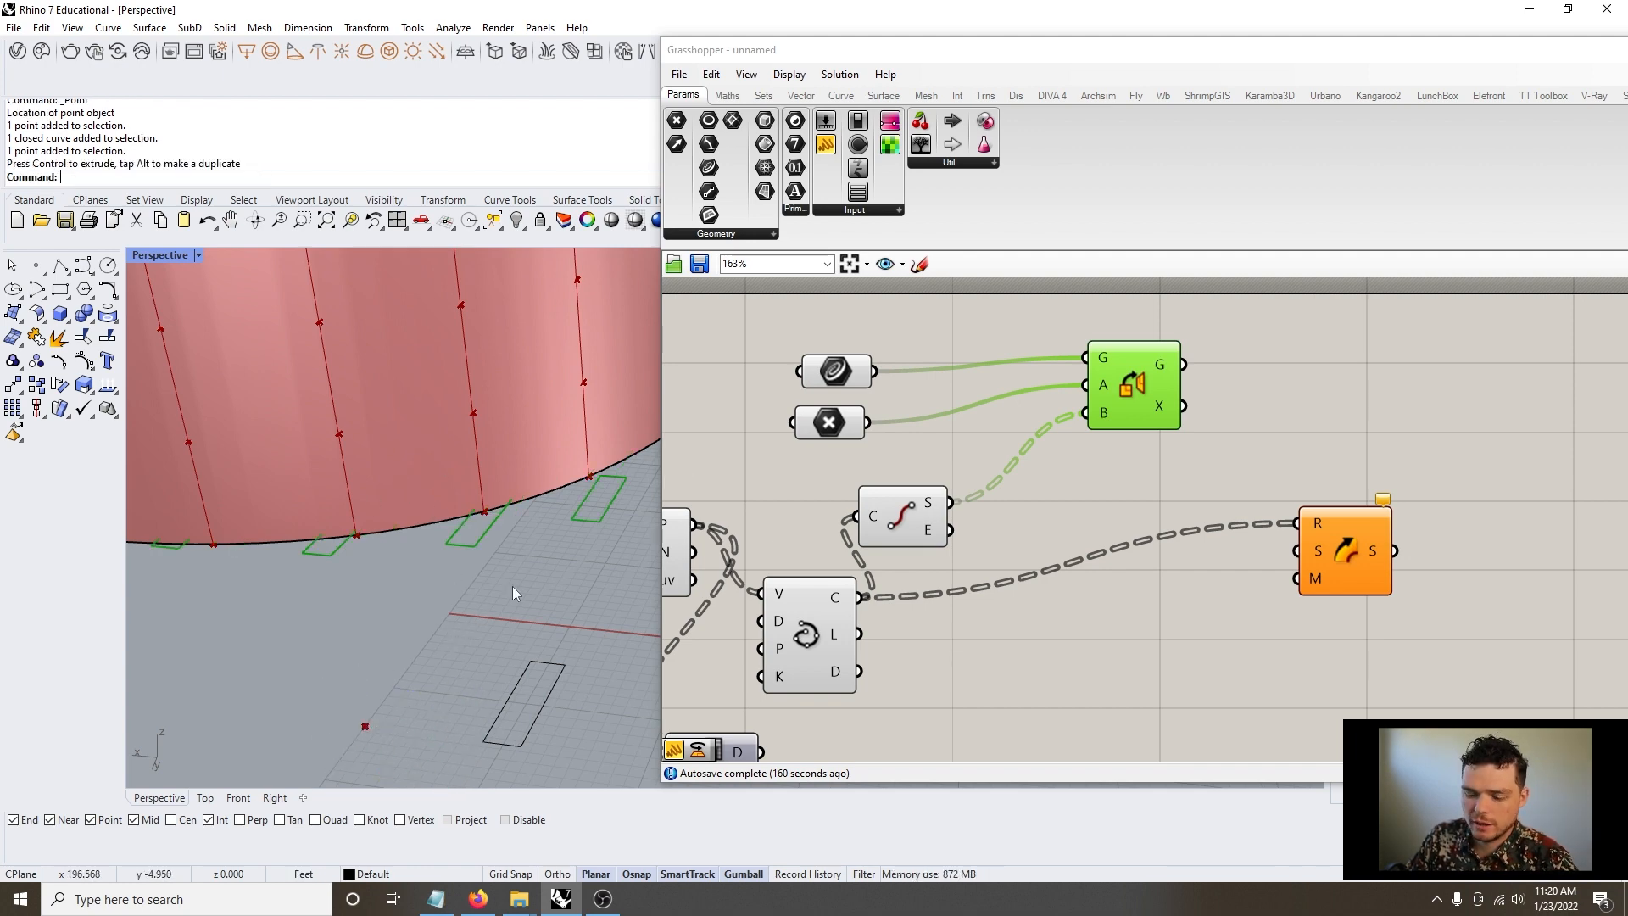
{"action": "key", "text": "ctrl+z"}
{"action": "left_click", "coordinate": [445, 645]}
Connect Orient's Geometry output to Sweep1's Sections input to sweep the rectangles into posts along the wall curves
{"action": "scroll", "coordinate": [1128, 635], "scroll_direction": "down", "scroll_amount": 2}
{"action": "left_click", "coordinate": [984, 526]}
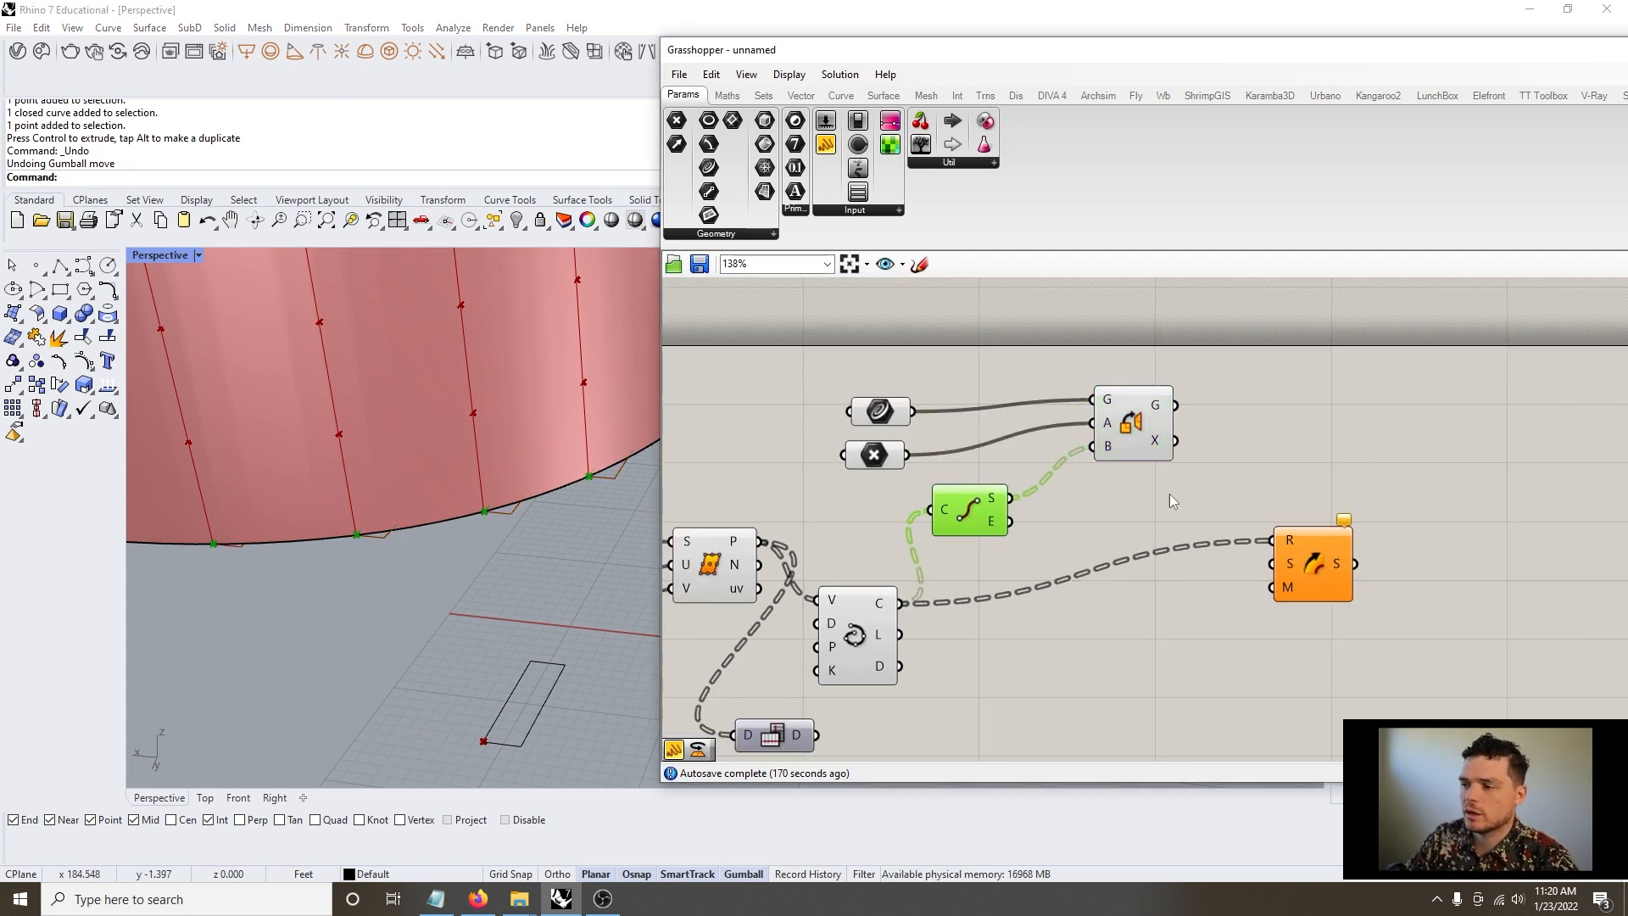
{"action": "left_click_drag", "start_coordinate": [1177, 406], "coordinate": [1378, 530]}
{"action": "scroll", "coordinate": [433, 608], "scroll_direction": "down", "scroll_amount": 5}
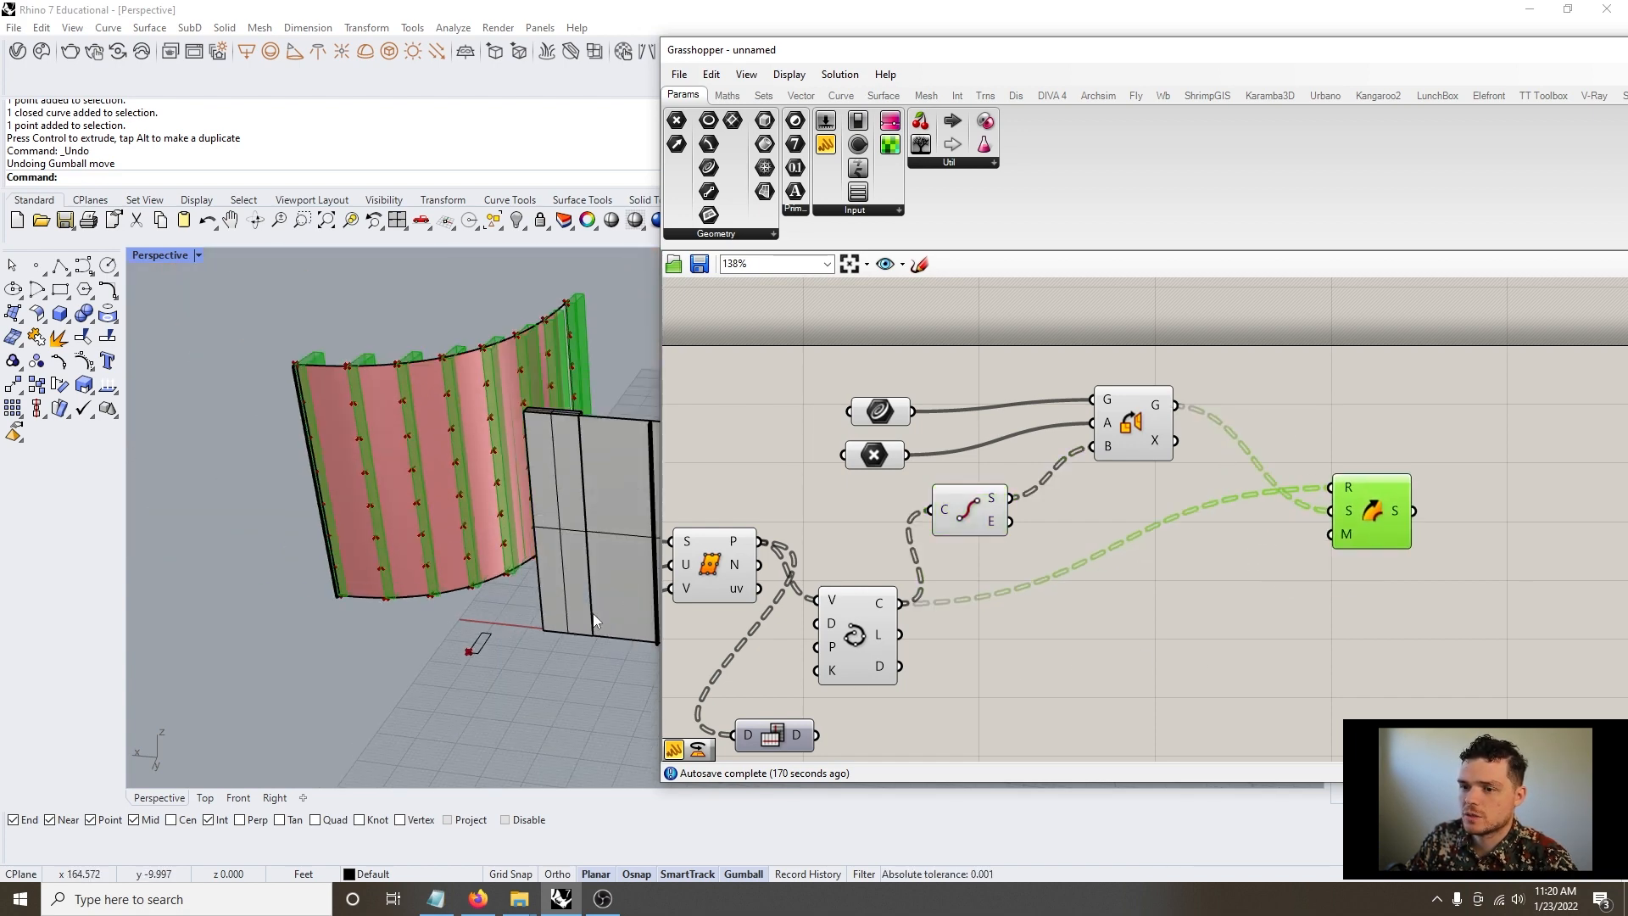
{"action": "scroll", "coordinate": [339, 389], "scroll_direction": "up", "scroll_amount": 6}
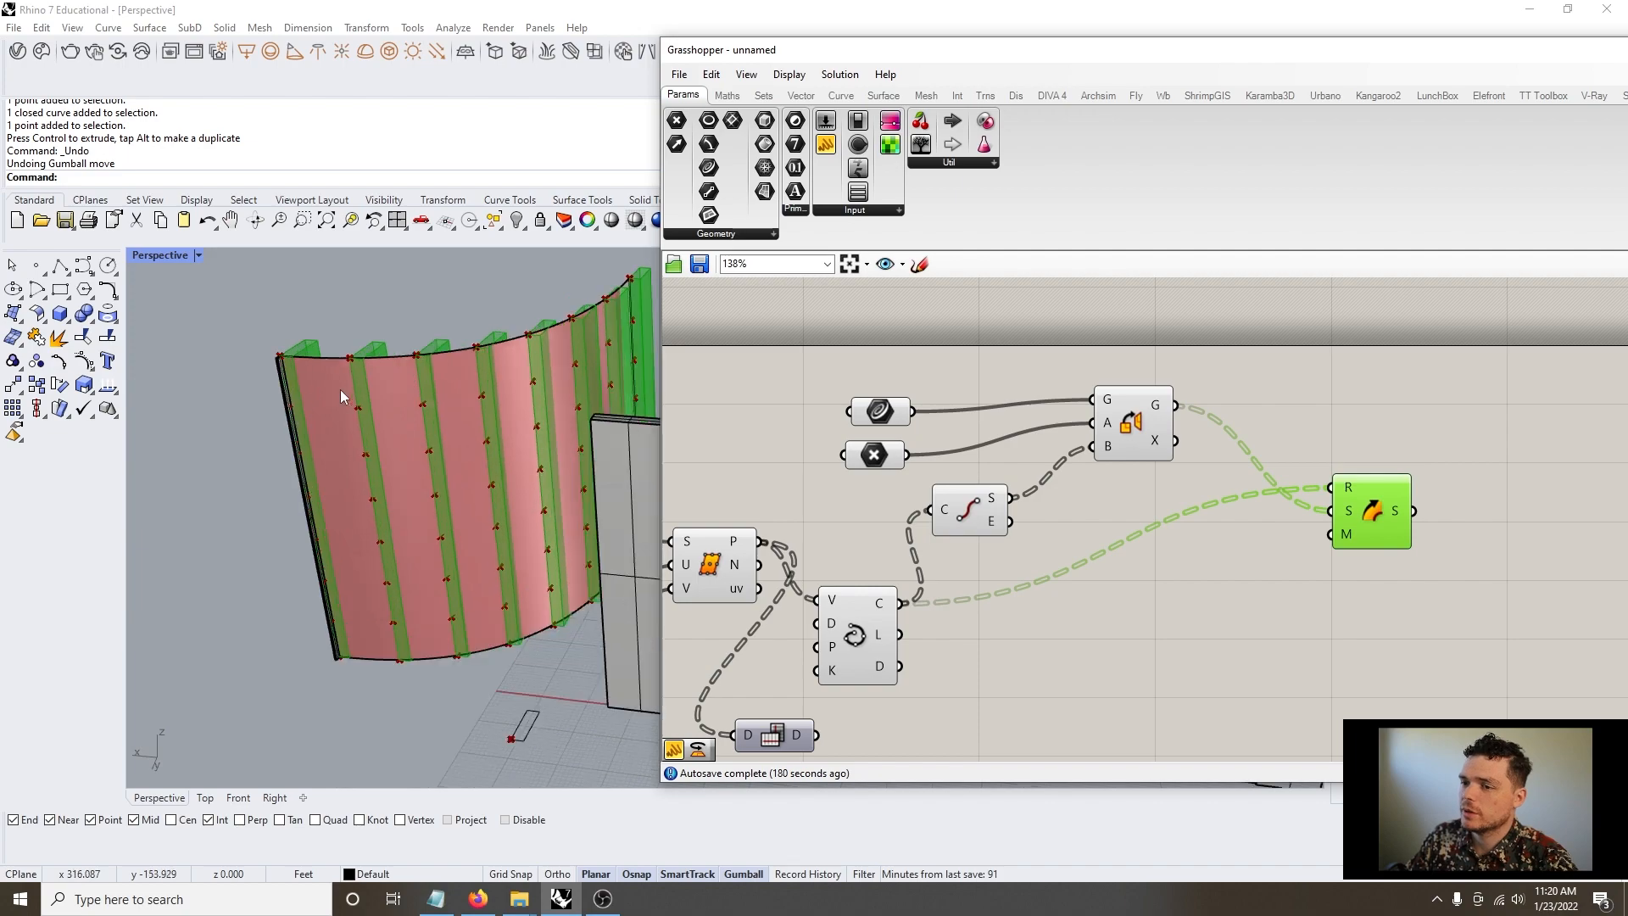
{"action": "right_click_drag", "start_coordinate": [521, 436], "coordinate": [331, 465], "text": "shift"}
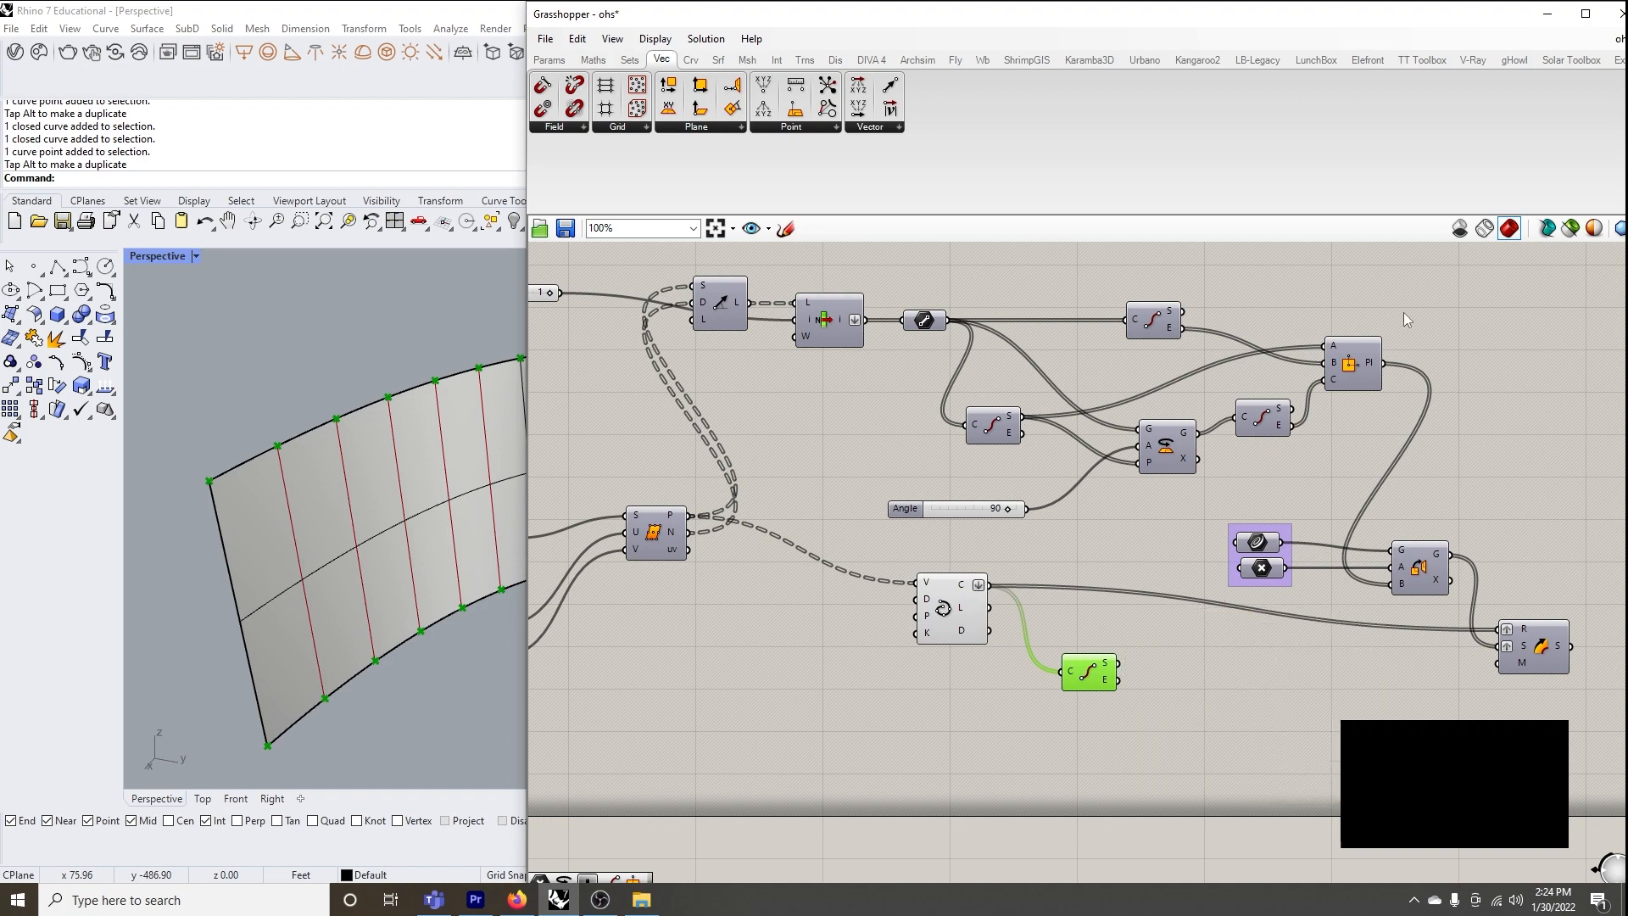
Enable the preview of the Line SDL component and inspect the Divide Surface component's Normals output
{"action": "scroll", "coordinate": [1407, 419], "scroll_direction": "down", "scroll_amount": 1}
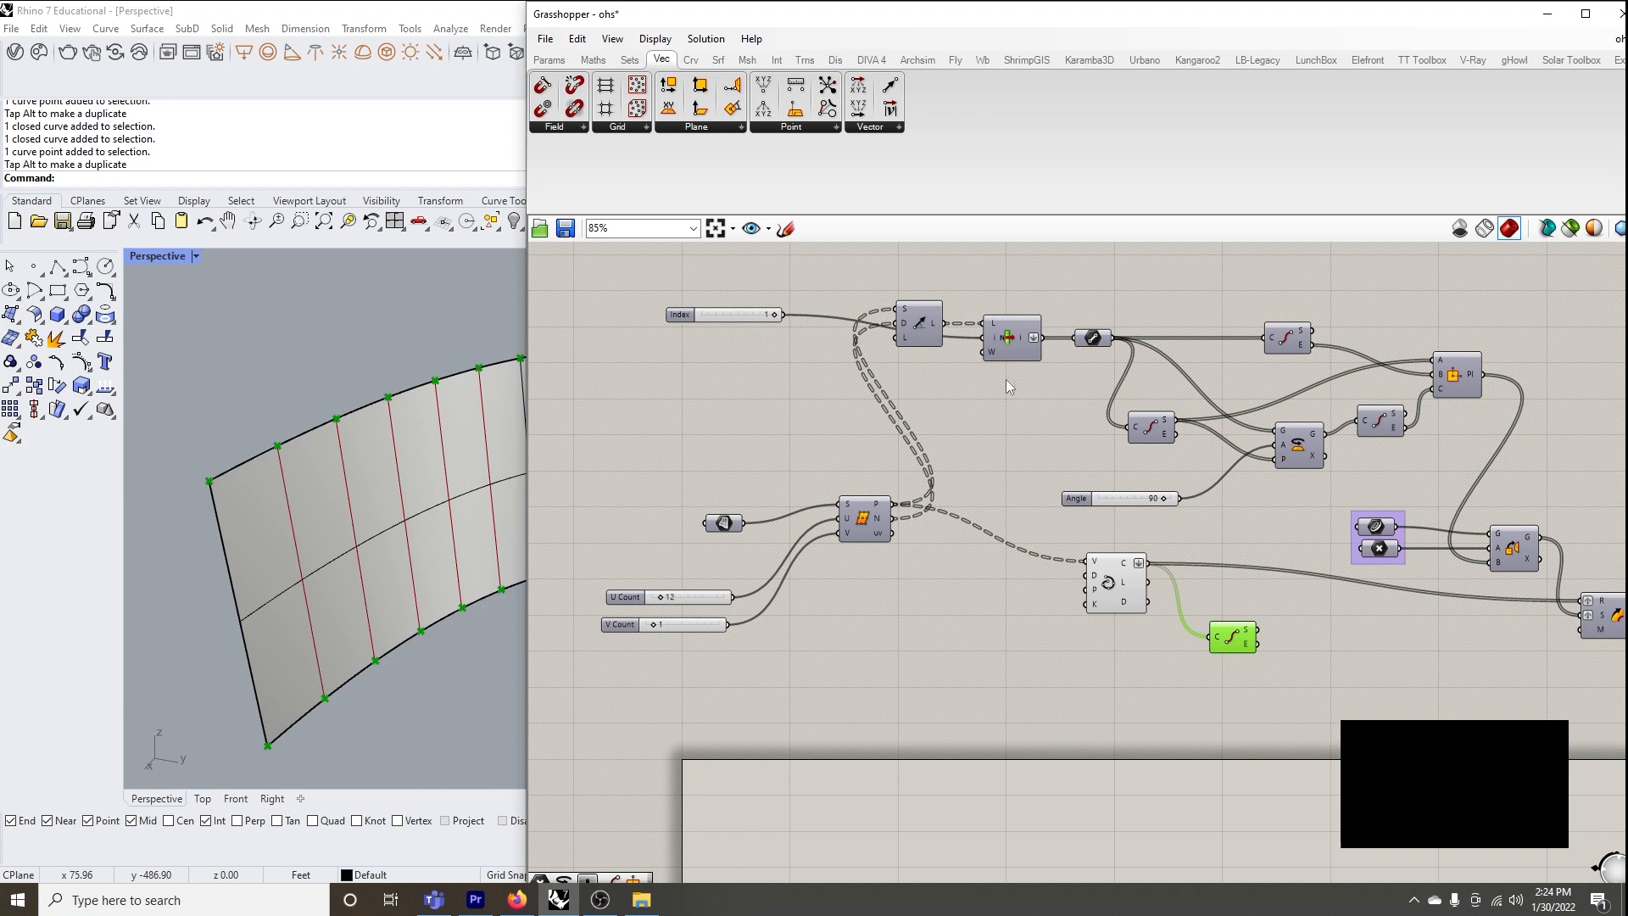
{"action": "left_click", "coordinate": [930, 317]}
{"action": "middle_click", "coordinate": [929, 317]}
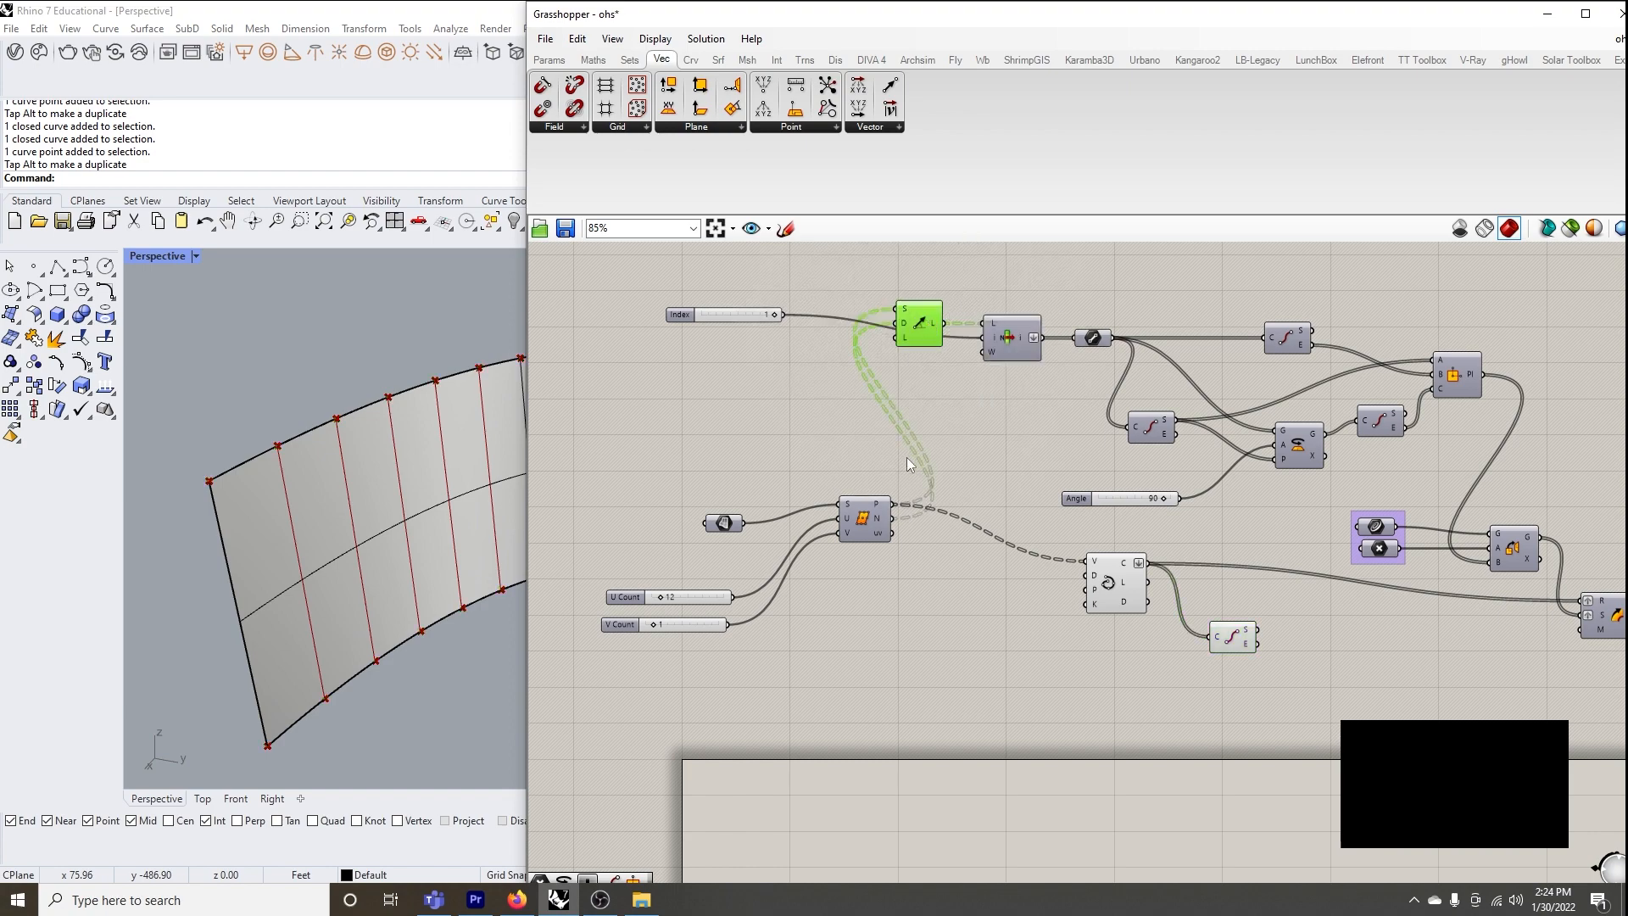
{"action": "scroll", "coordinate": [908, 456], "scroll_direction": "up", "scroll_amount": 3}
{"action": "mouse_move", "coordinate": [867, 553]}
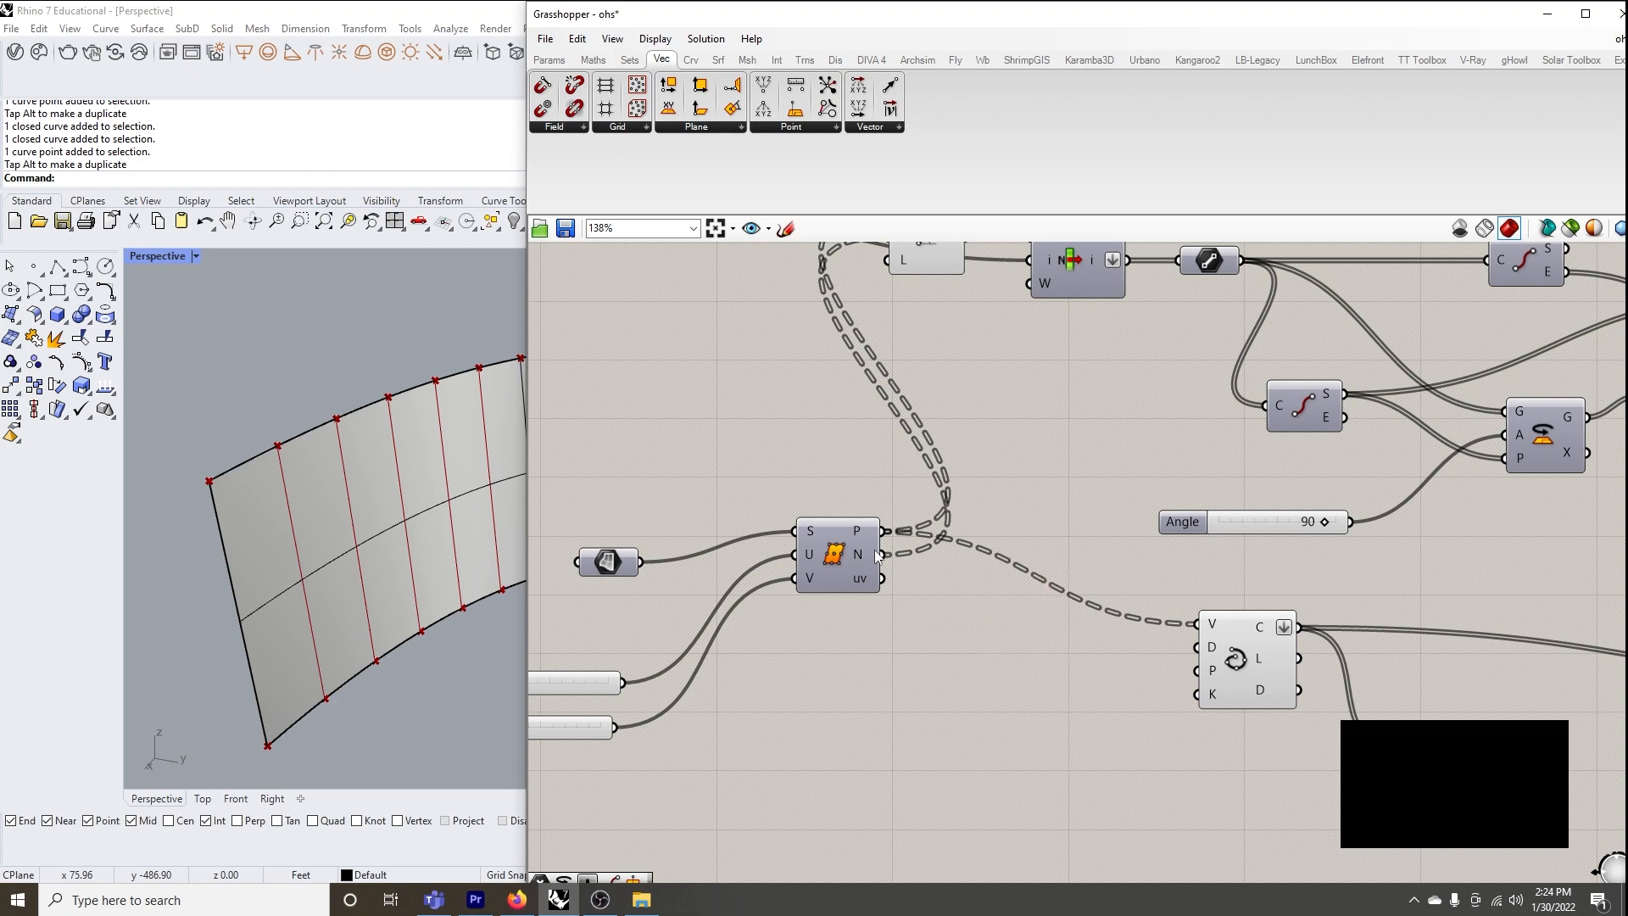
{"action": "mouse_move", "coordinate": [866, 557]}
{"action": "scroll", "coordinate": [866, 556], "scroll_direction": "down", "scroll_amount": 1}
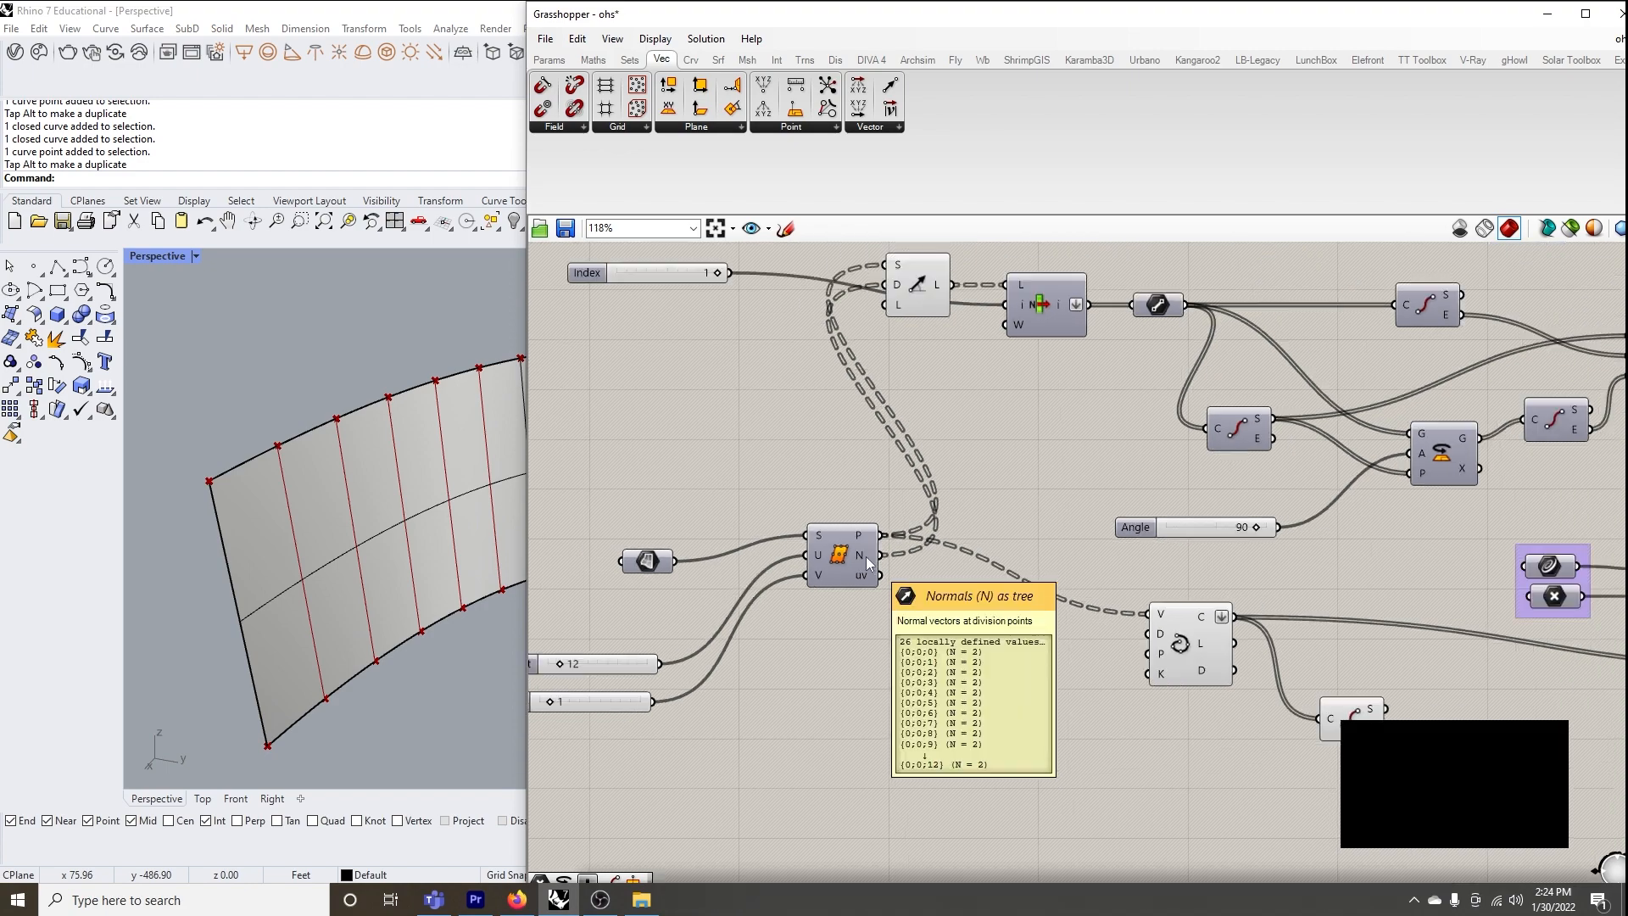
Add a Circle CNR component below the Divide Surface component
{"action": "left_click", "coordinate": [690, 59]}
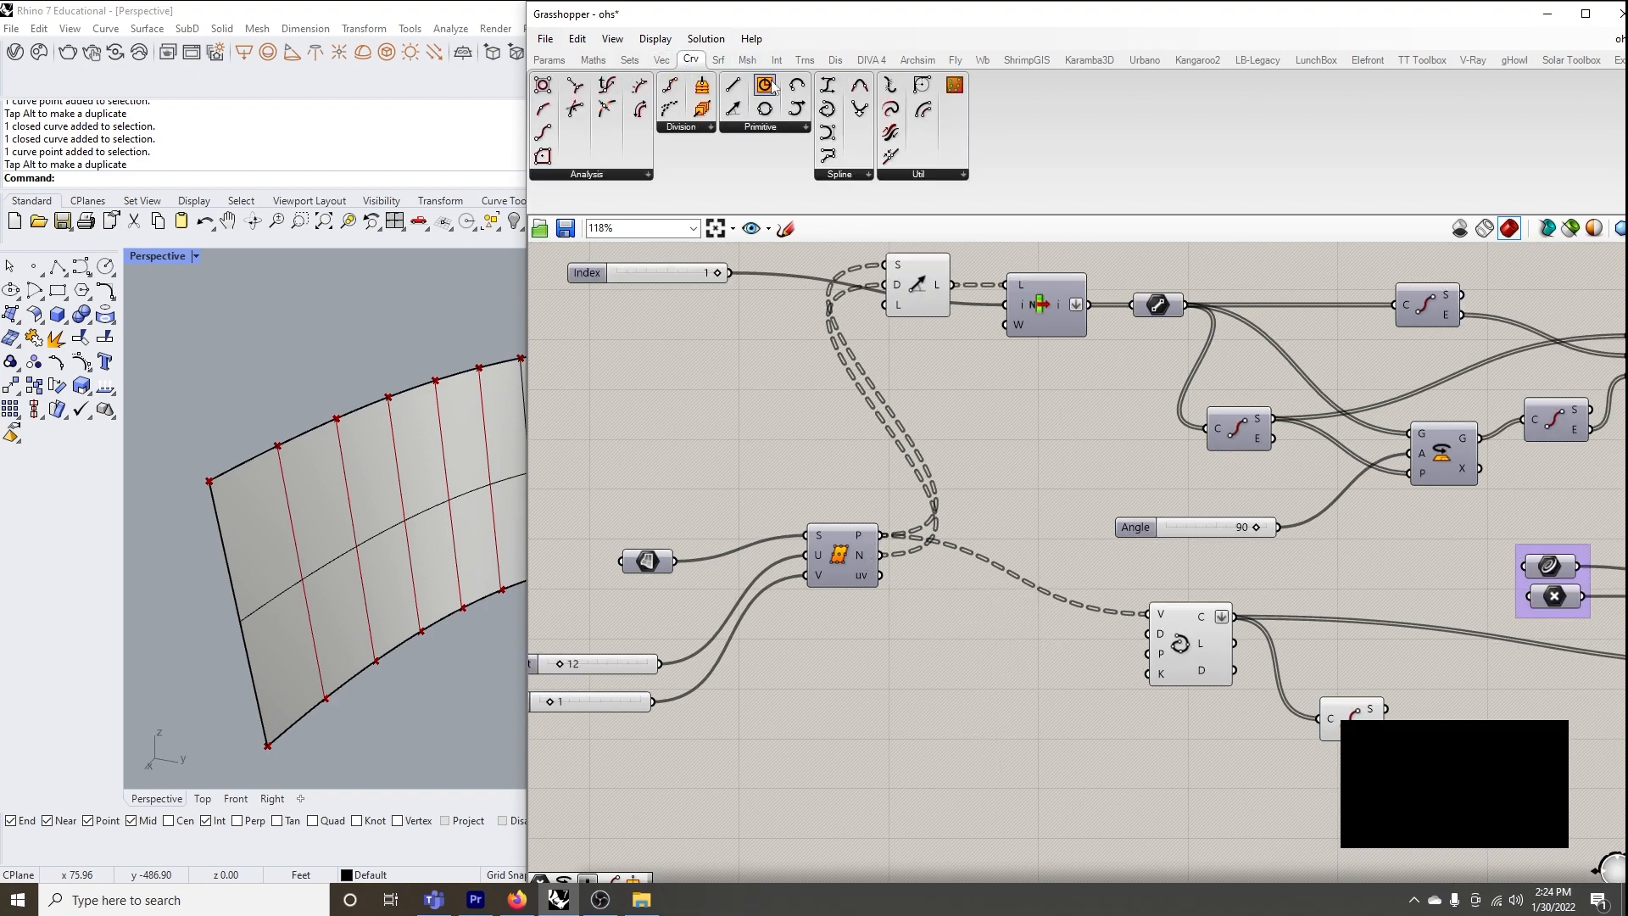
{"action": "left_click", "coordinate": [751, 128]}
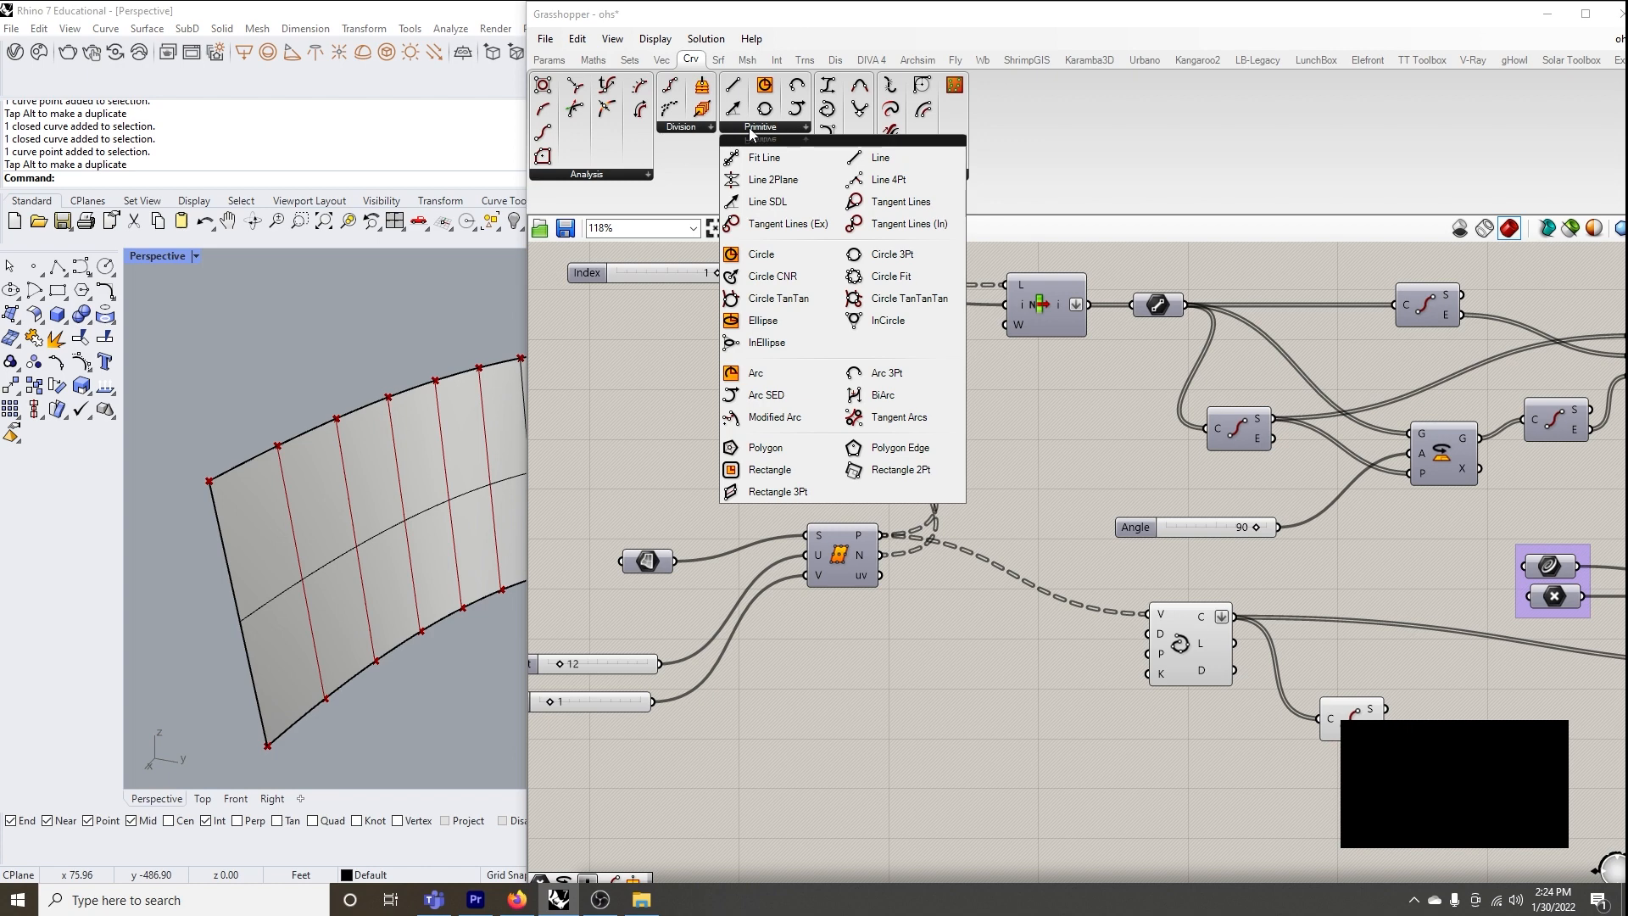
{"action": "left_click", "coordinate": [793, 278]}
{"action": "left_click", "coordinate": [933, 672]}
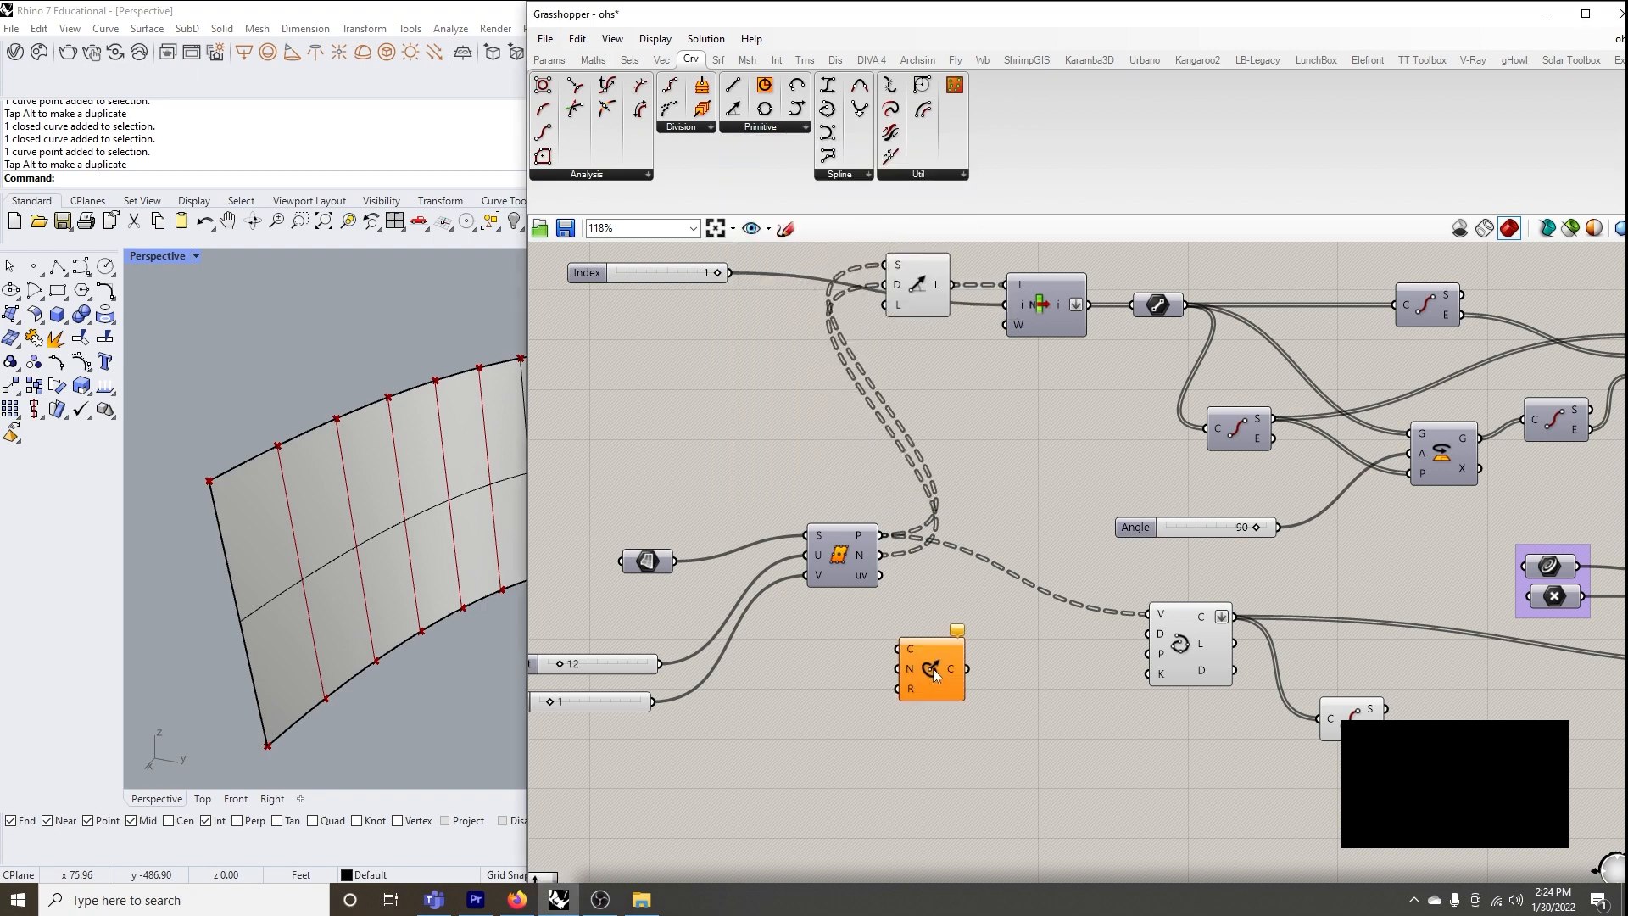
Connect the Divide Surface normals and points to the Circle CNR component's Normal and Center inputs
{"action": "scroll", "coordinate": [955, 674], "scroll_direction": "up", "scroll_amount": 3}
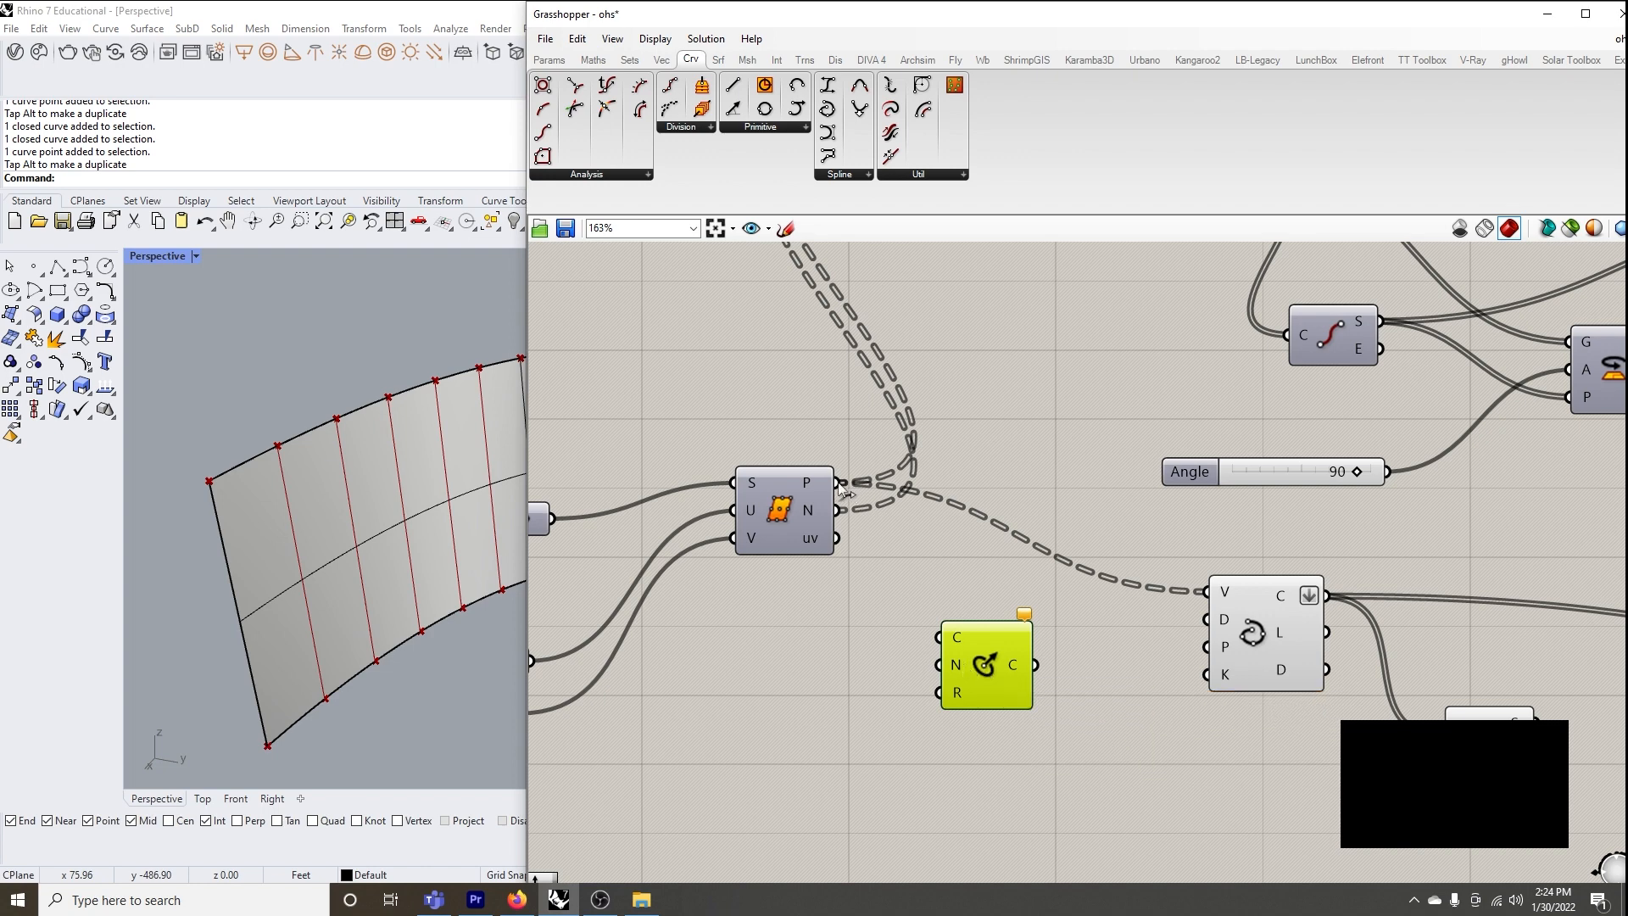
{"action": "left_click_drag", "start_coordinate": [838, 510], "coordinate": [941, 666]}
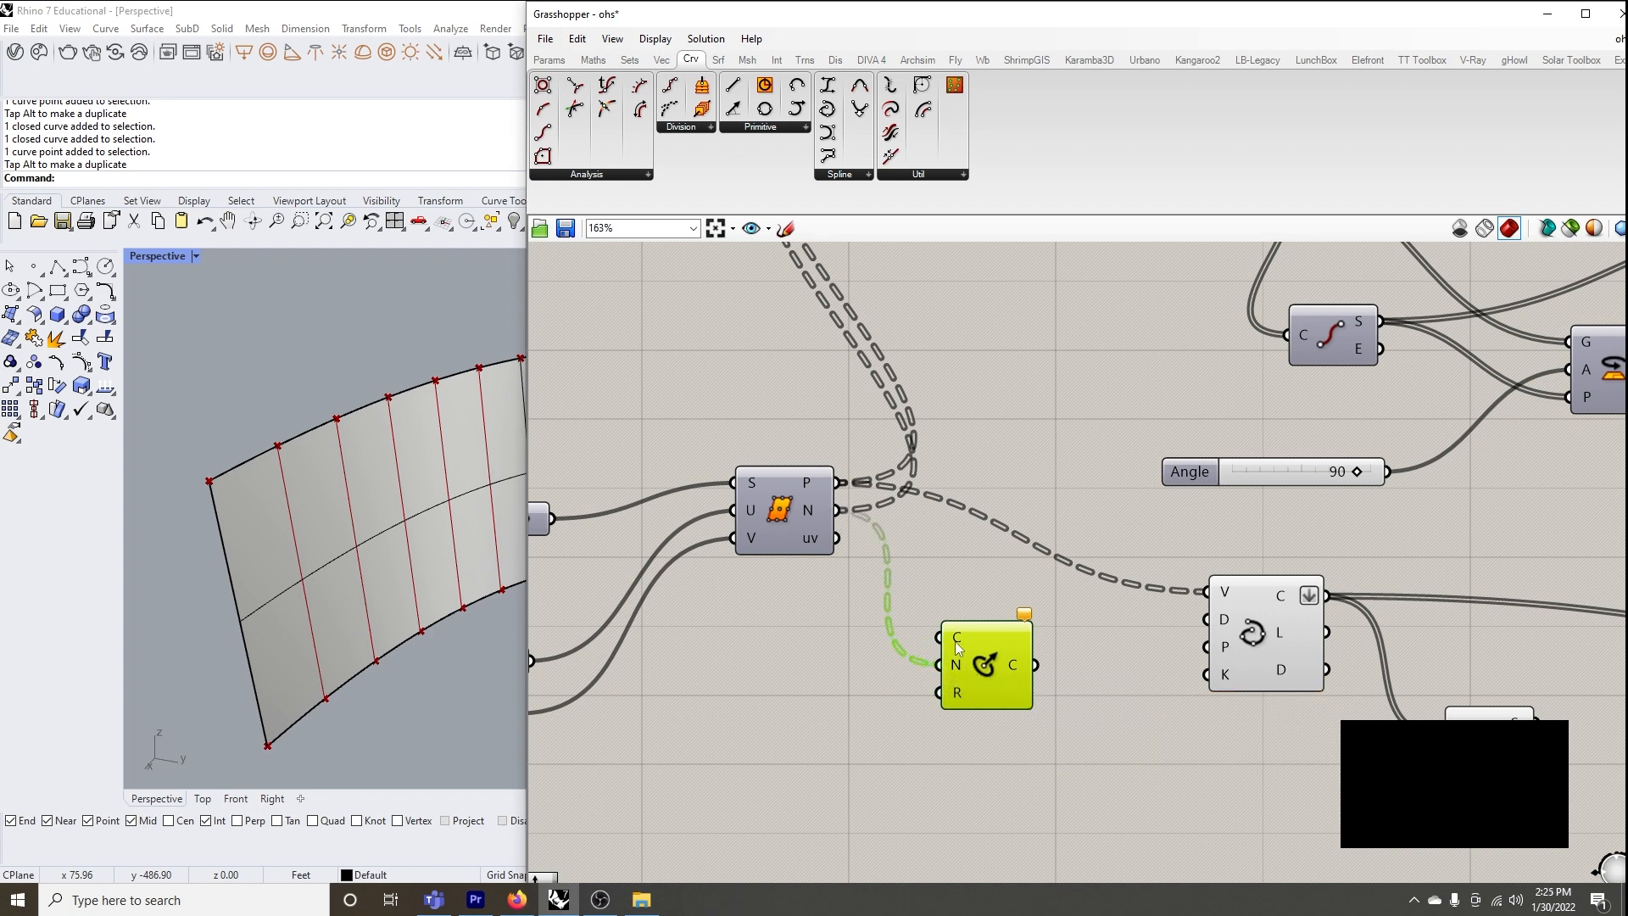
{"action": "left_click_drag", "start_coordinate": [838, 482], "coordinate": [941, 649]}
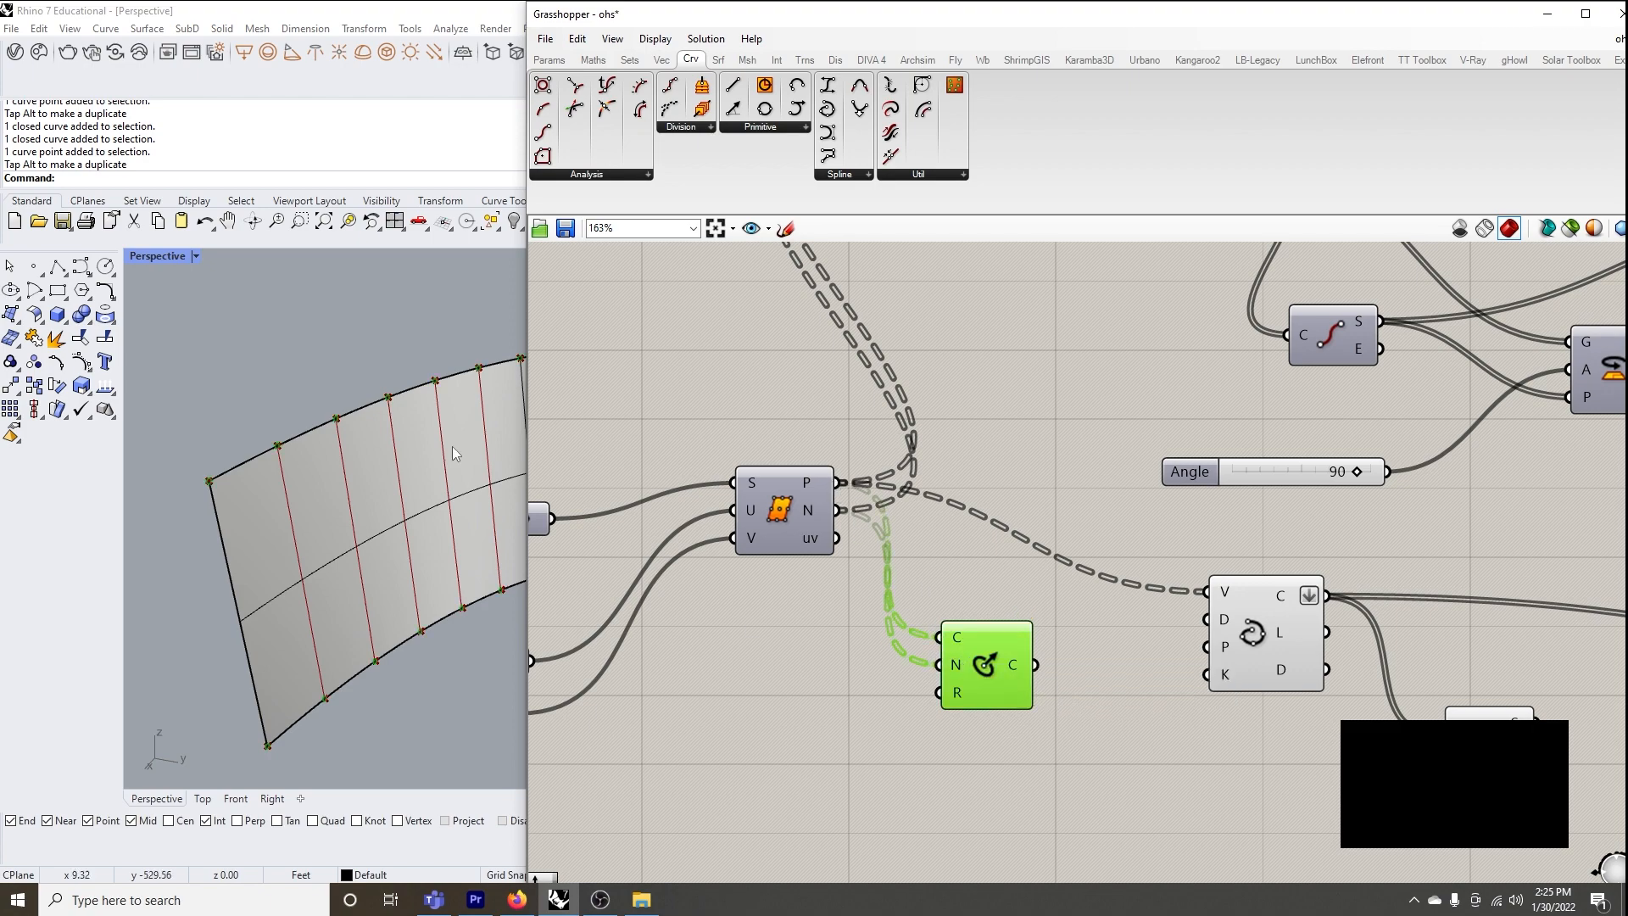
Examine how the circles sit on the wall surface at the division points relative to the surface normals
{"action": "scroll", "coordinate": [451, 446], "scroll_direction": "up", "scroll_amount": 5}
{"action": "scroll", "coordinate": [395, 405], "scroll_direction": "up", "scroll_amount": 5}
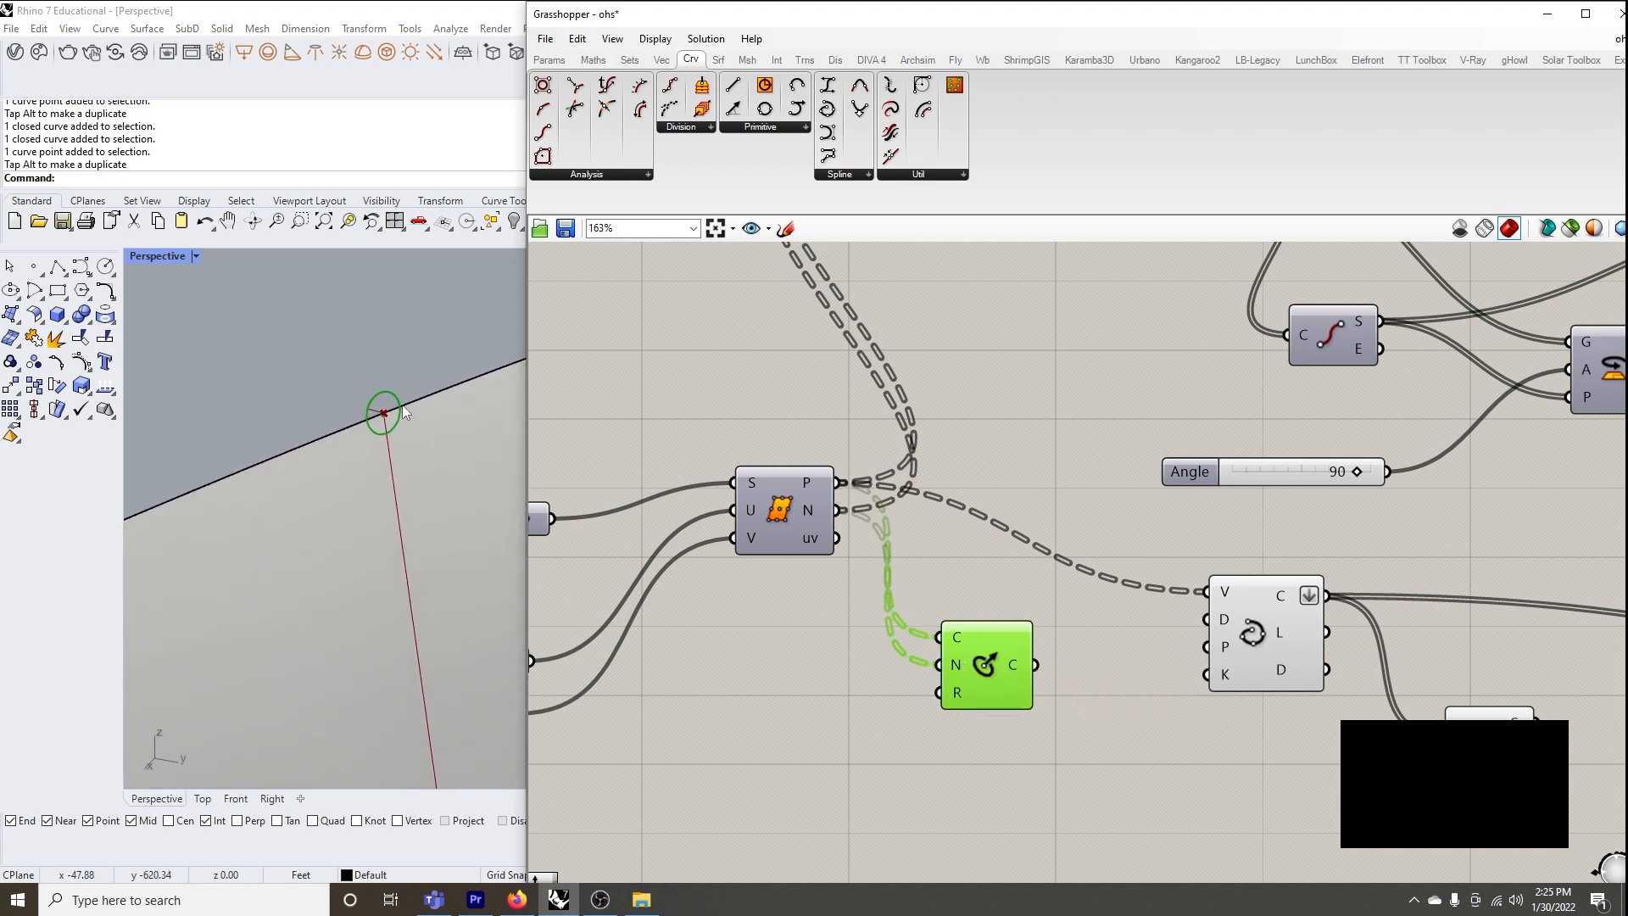
{"action": "scroll", "coordinate": [391, 436], "scroll_direction": "down", "scroll_amount": 5}
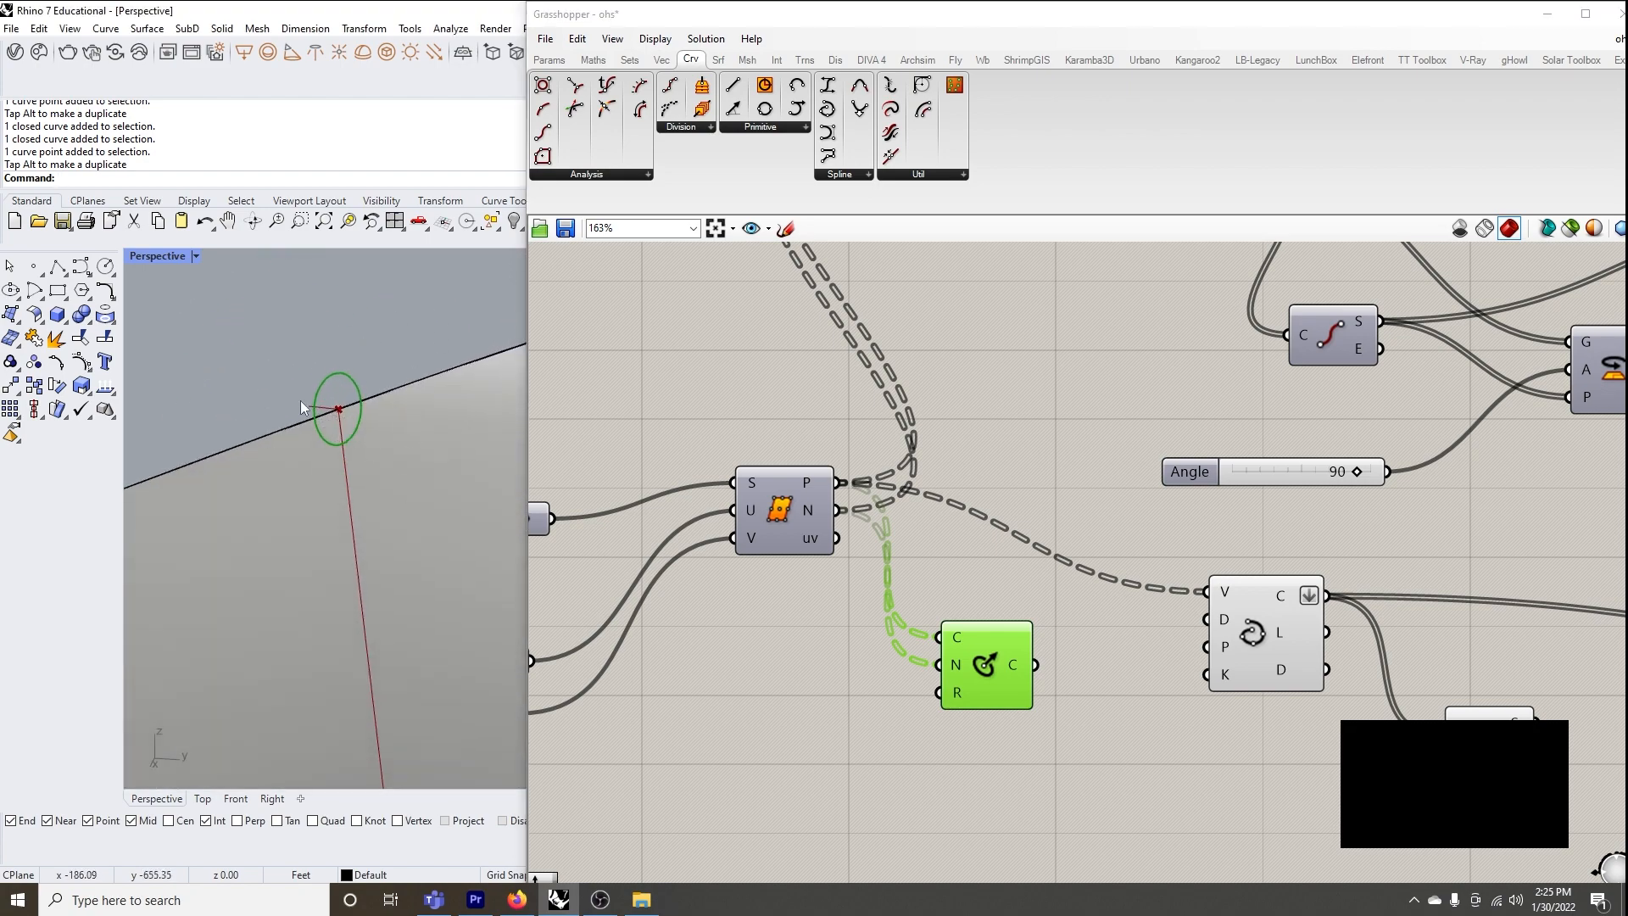
{"action": "scroll", "coordinate": [349, 429], "scroll_direction": "down", "scroll_amount": 5}
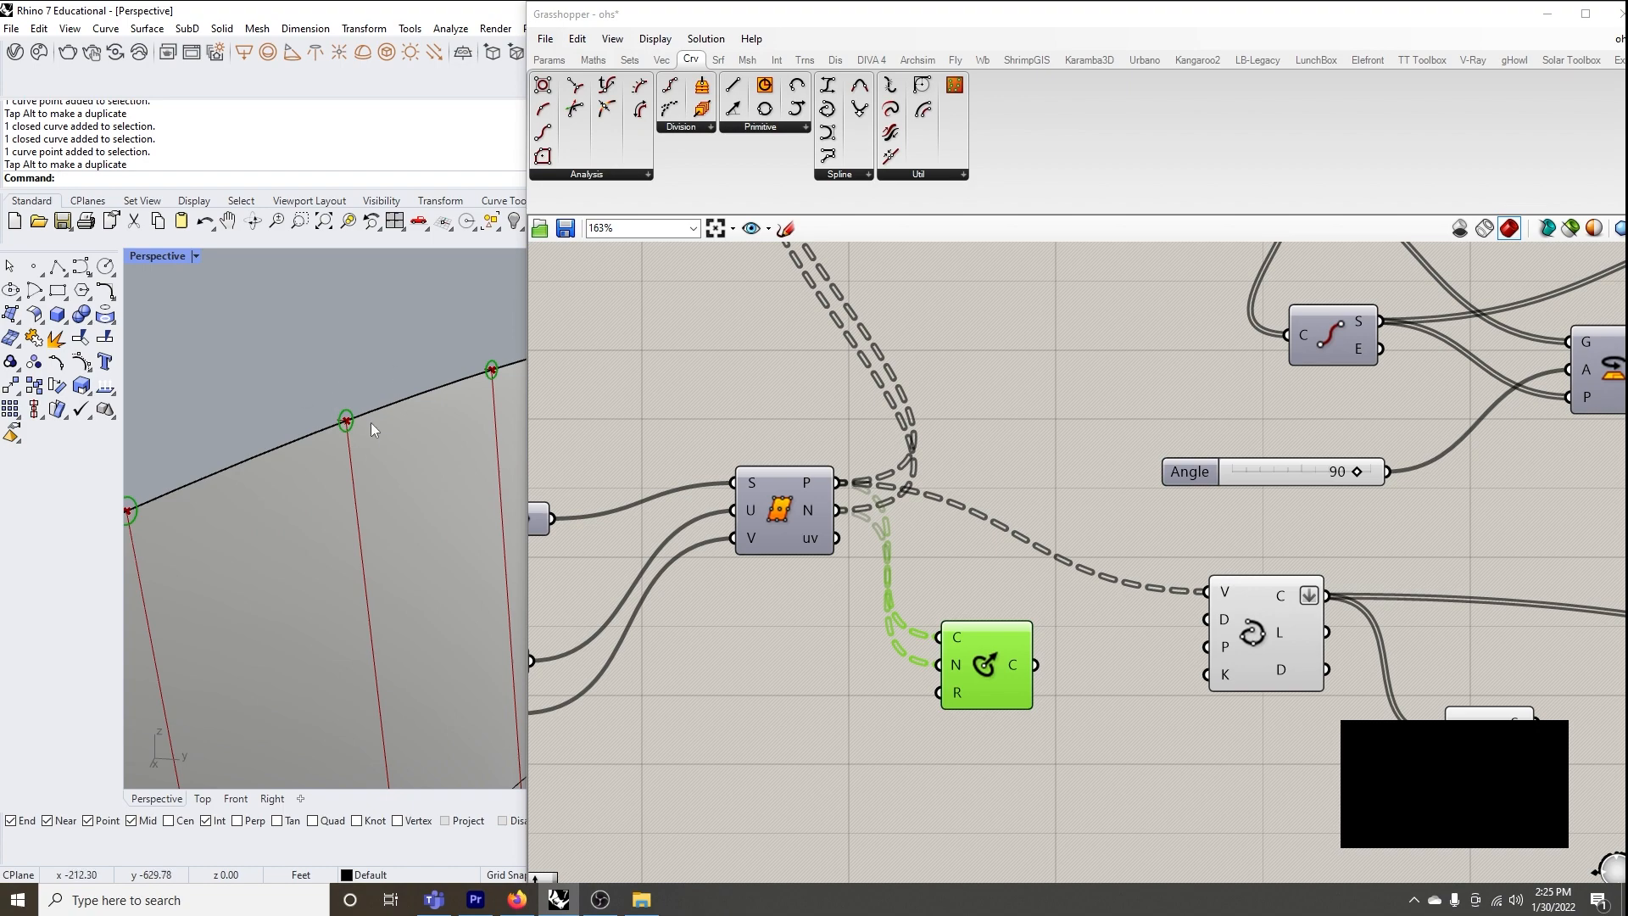
{"action": "scroll", "coordinate": [284, 434], "scroll_direction": "down", "scroll_amount": 2}
{"action": "scroll", "coordinate": [284, 434], "scroll_direction": "down", "scroll_amount": 6}
{"action": "scroll", "coordinate": [476, 406], "scroll_direction": "up", "scroll_amount": 8}
{"action": "right_click_drag", "start_coordinate": [476, 407], "coordinate": [439, 455]}
{"action": "scroll", "coordinate": [439, 455], "scroll_direction": "down", "scroll_amount": 8}
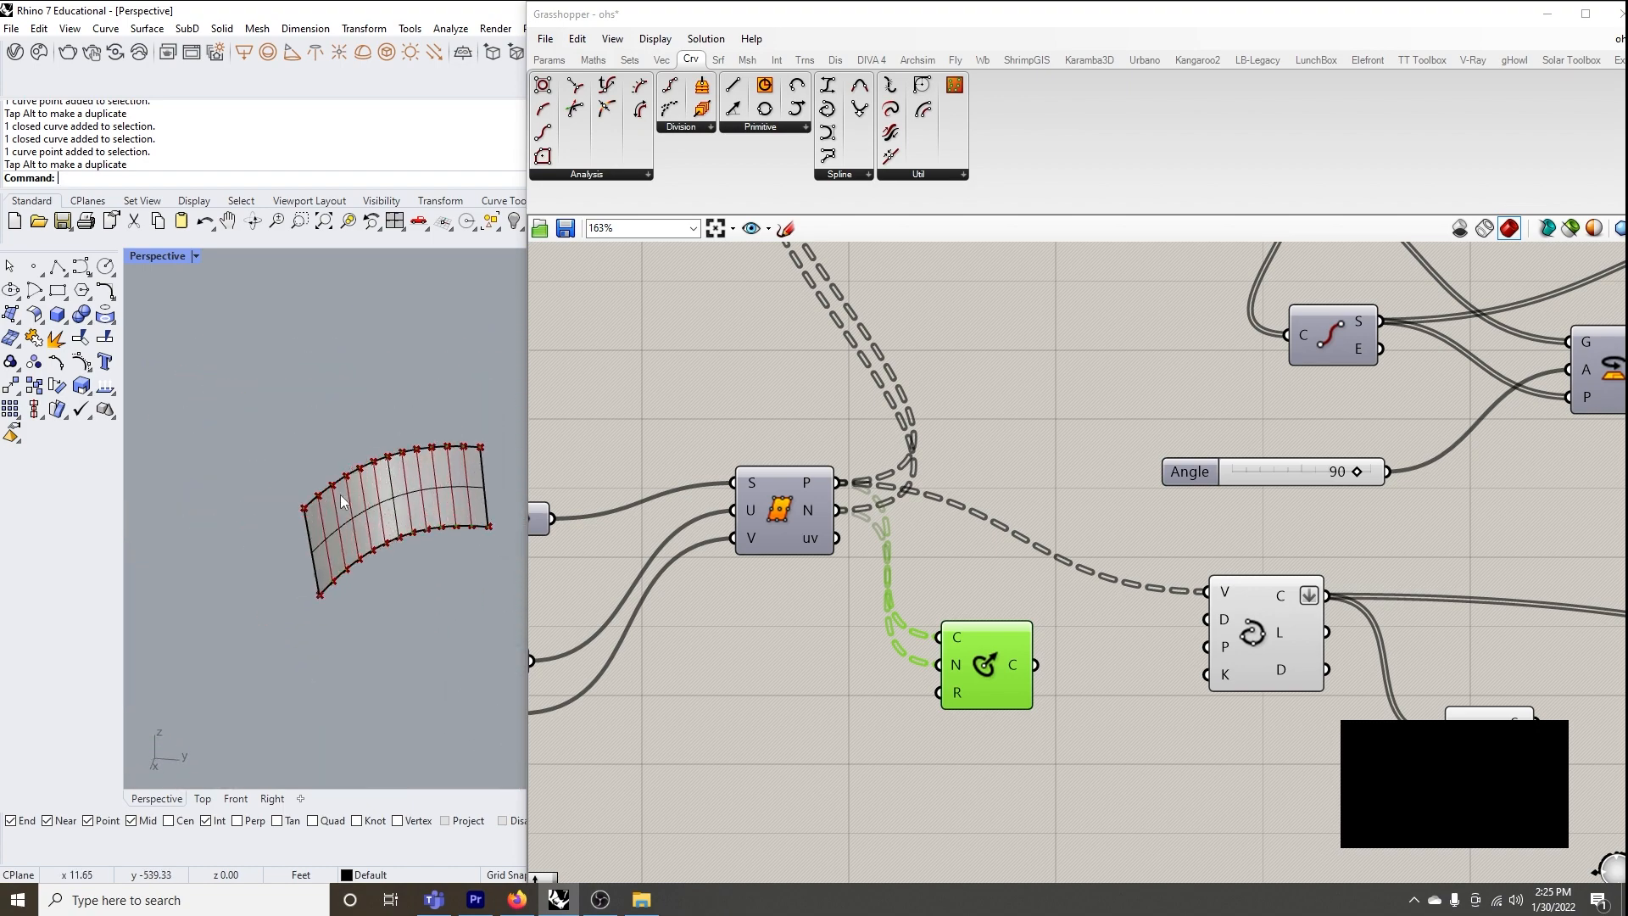
{"action": "scroll", "coordinate": [334, 495], "scroll_direction": "up", "scroll_amount": 14}
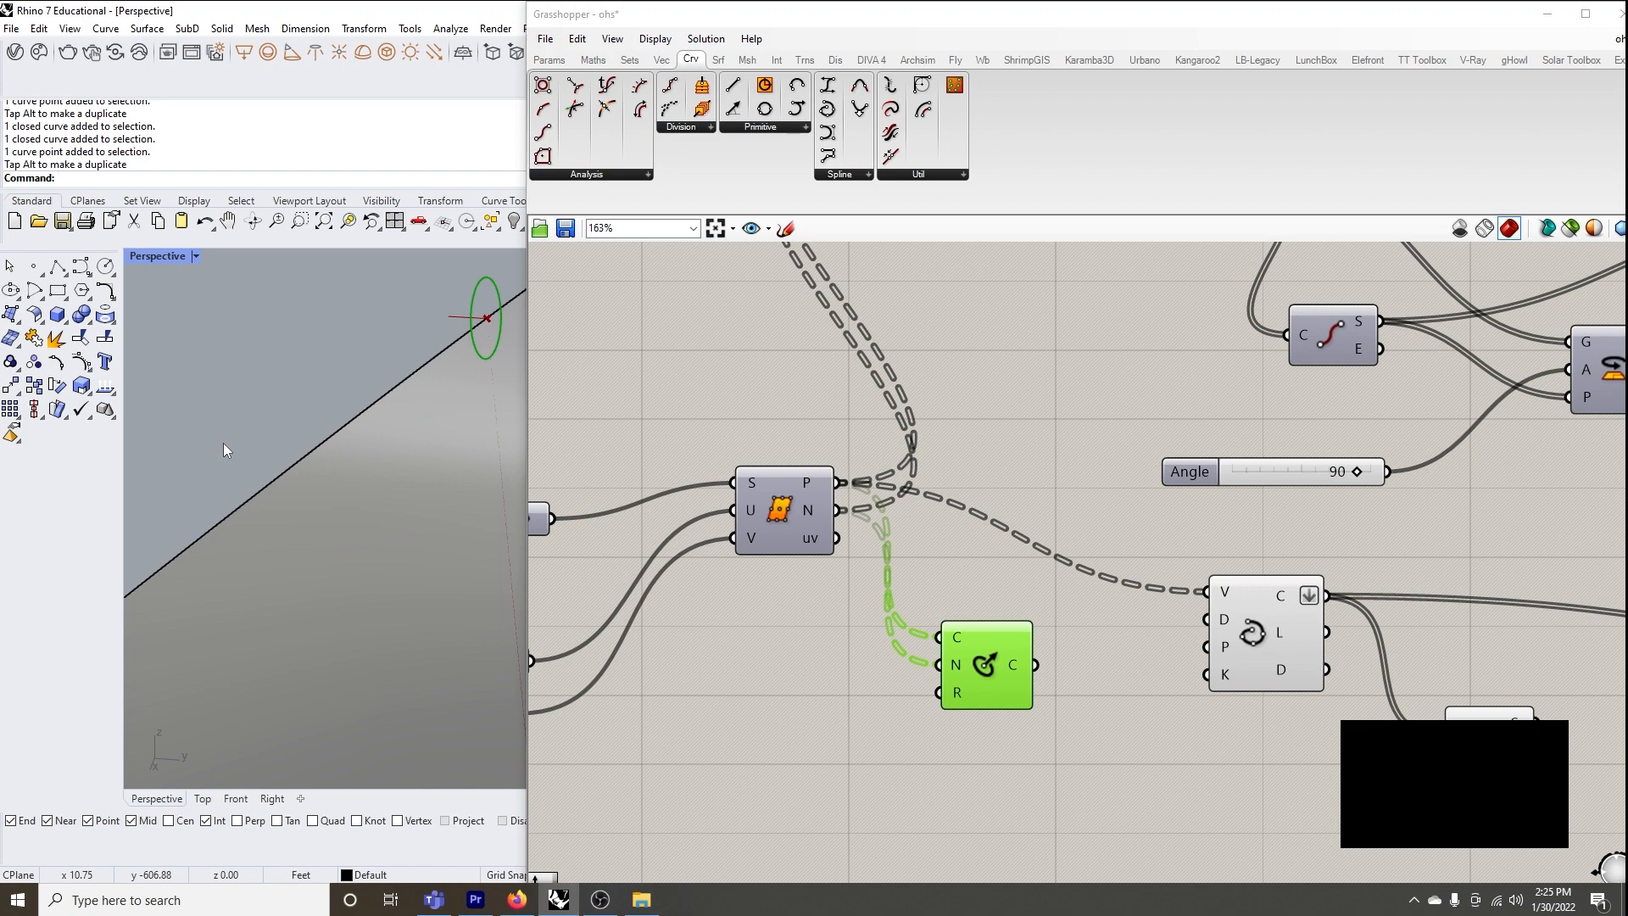
{"action": "scroll", "coordinate": [746, 564], "scroll_direction": "down", "scroll_amount": 2}
Add an Extrude component and feed it the Circle CNR circles as base and the Divide Surface normals as direction
{"action": "double_click", "coordinate": [940, 698]}
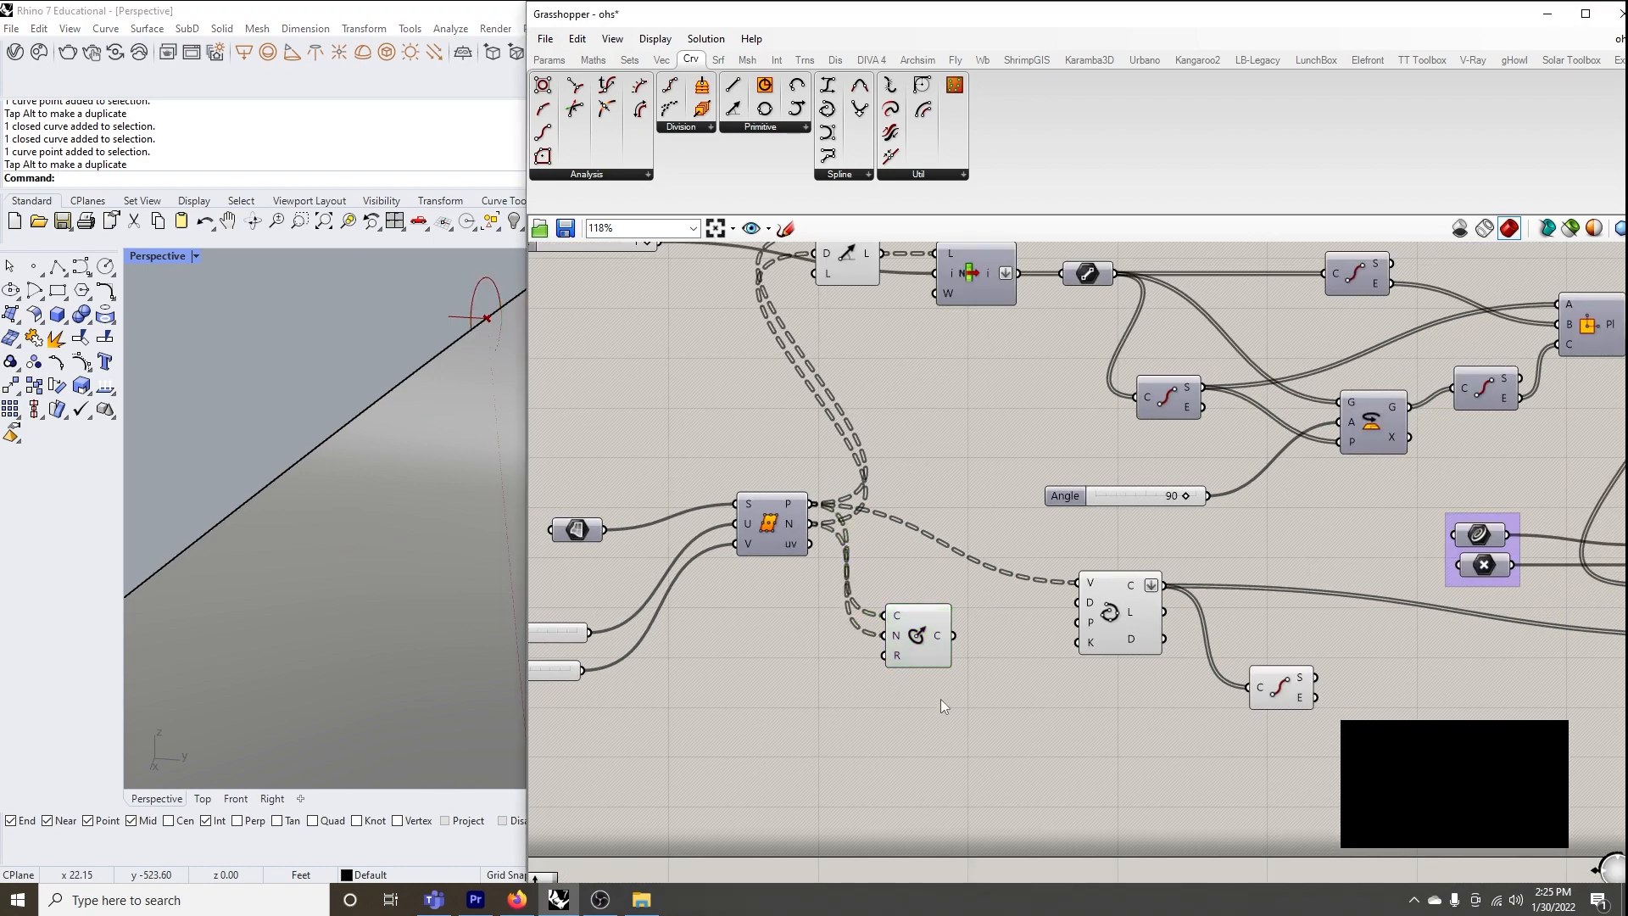
{"action": "type", "text": "extr"}
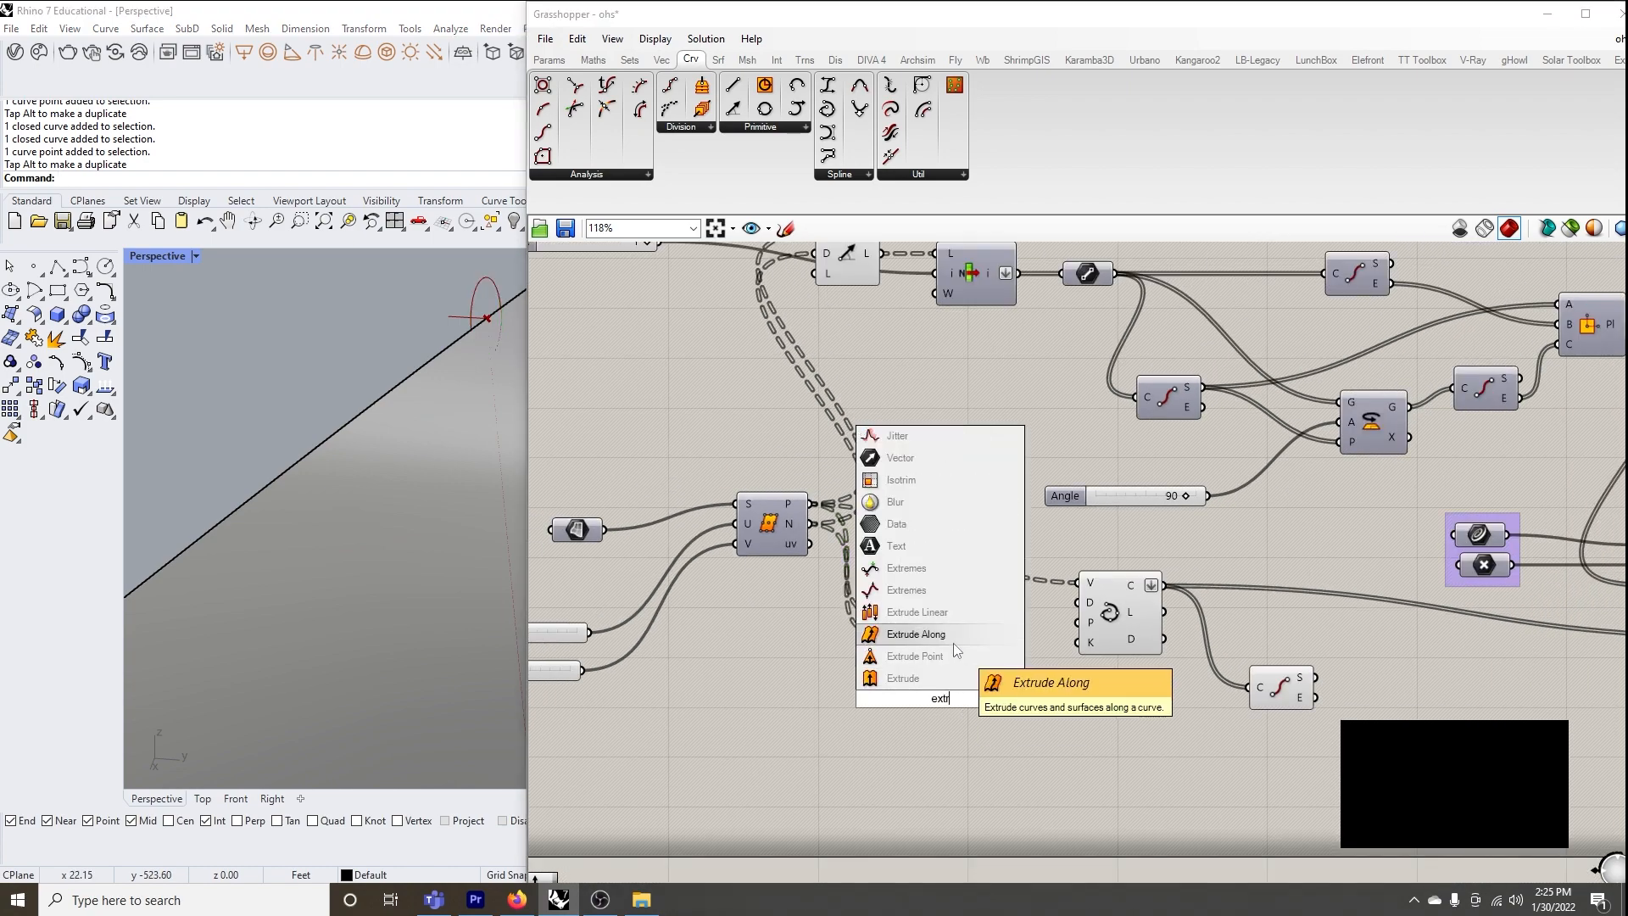
{"action": "left_click", "coordinate": [959, 677]}
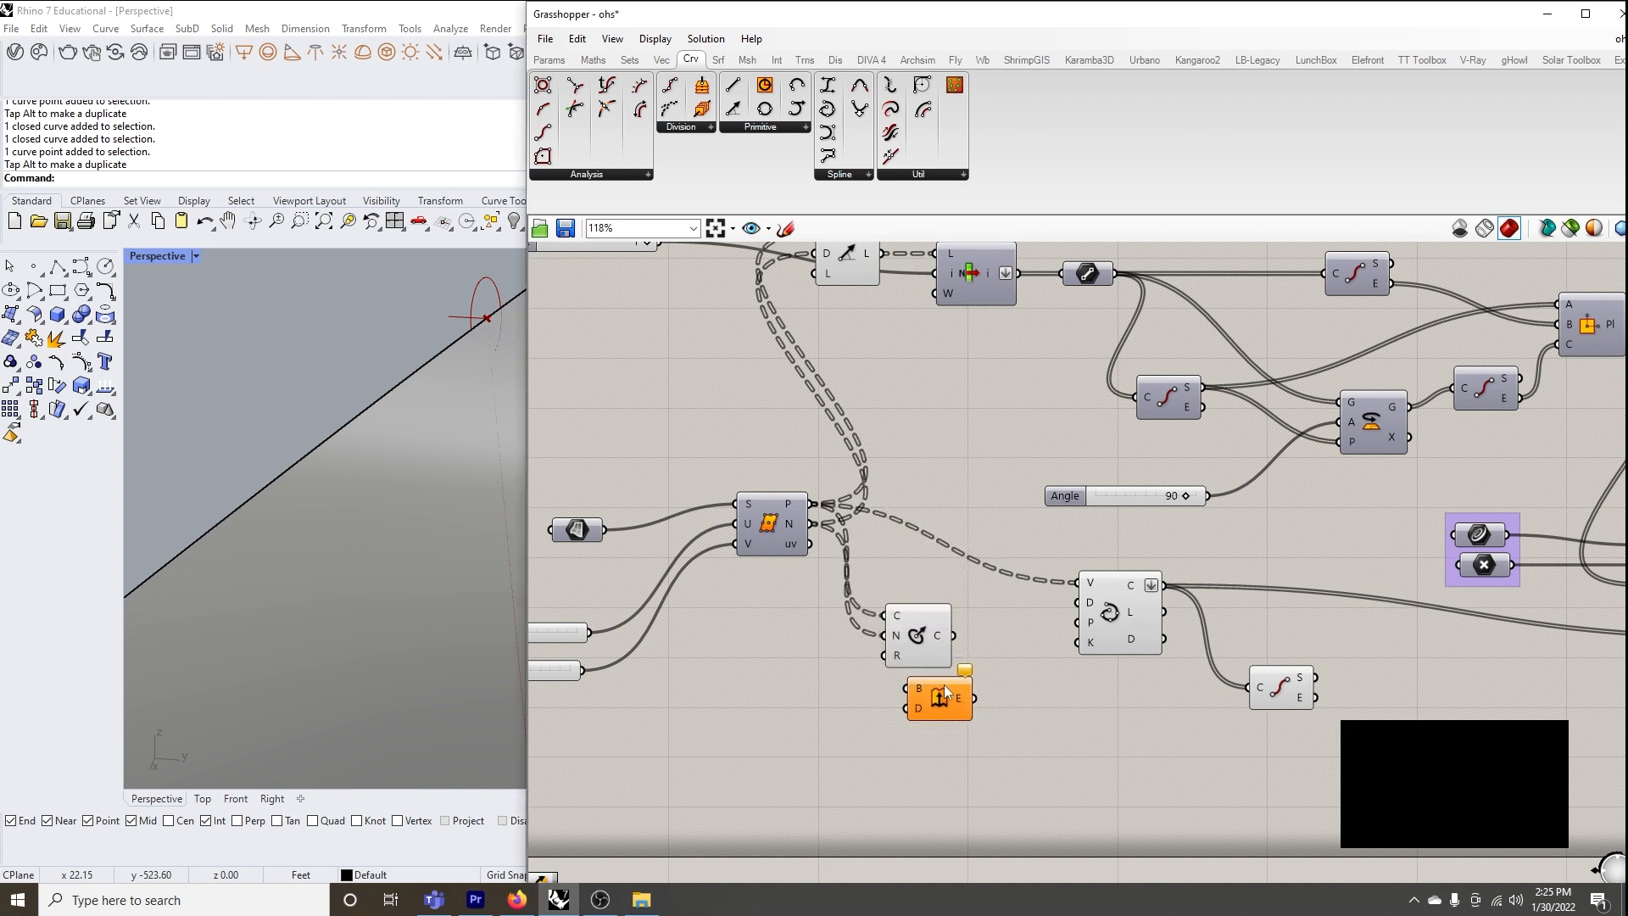
{"action": "left_click_drag", "start_coordinate": [954, 638], "coordinate": [905, 639]}
{"action": "scroll", "coordinate": [1005, 721], "scroll_direction": "up", "scroll_amount": 1}
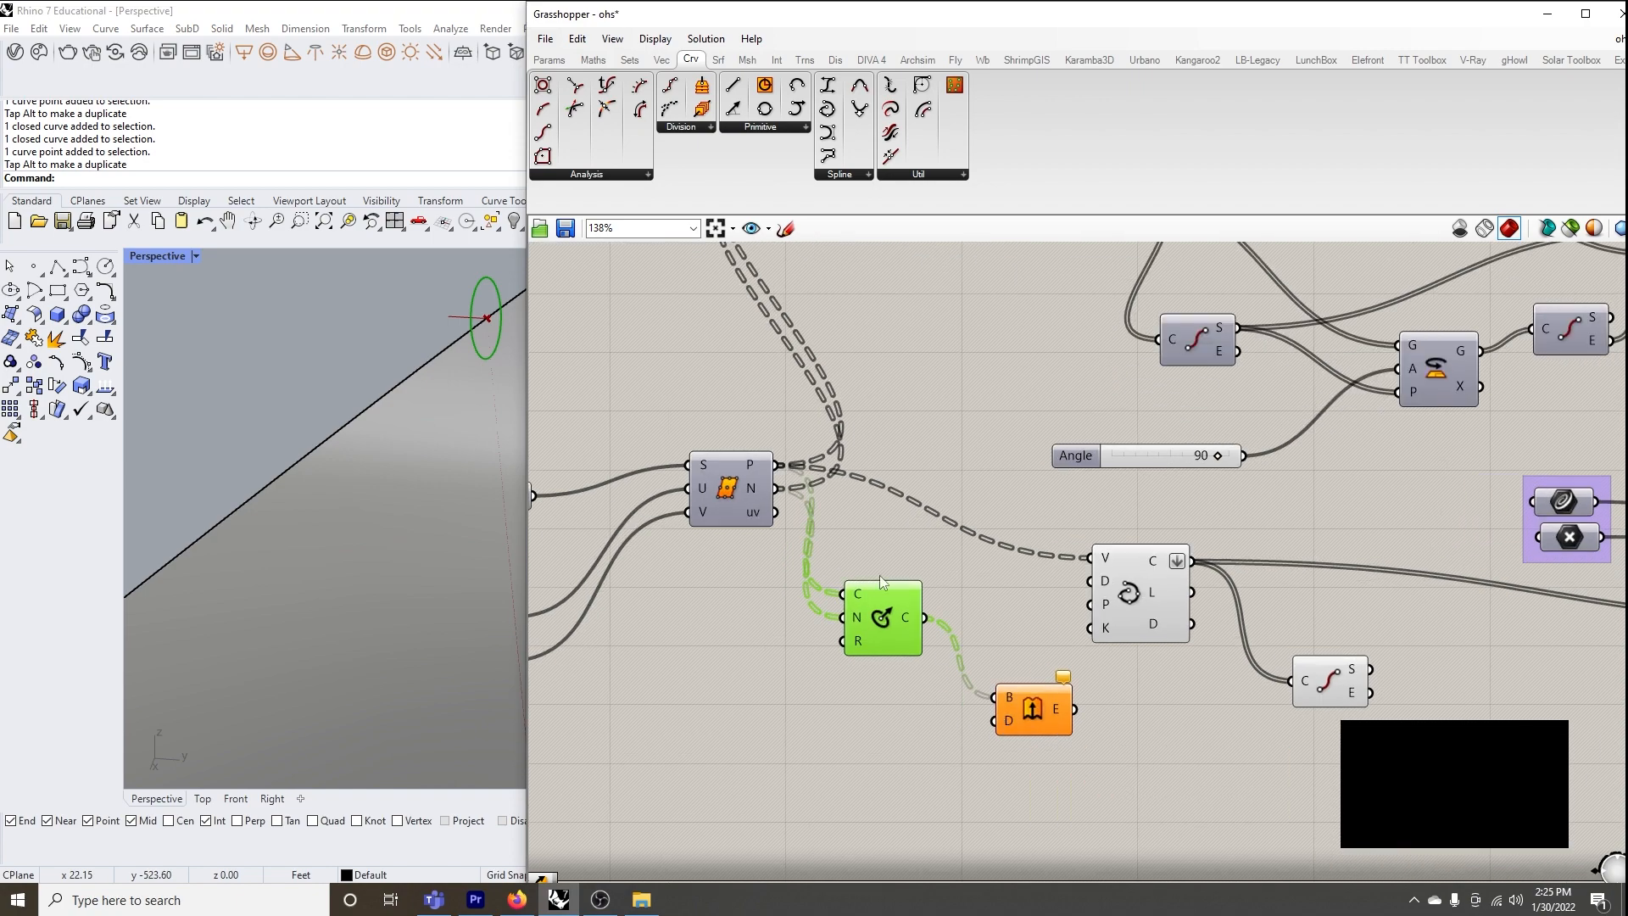
{"action": "left_click_drag", "start_coordinate": [779, 490], "coordinate": [1031, 694]}
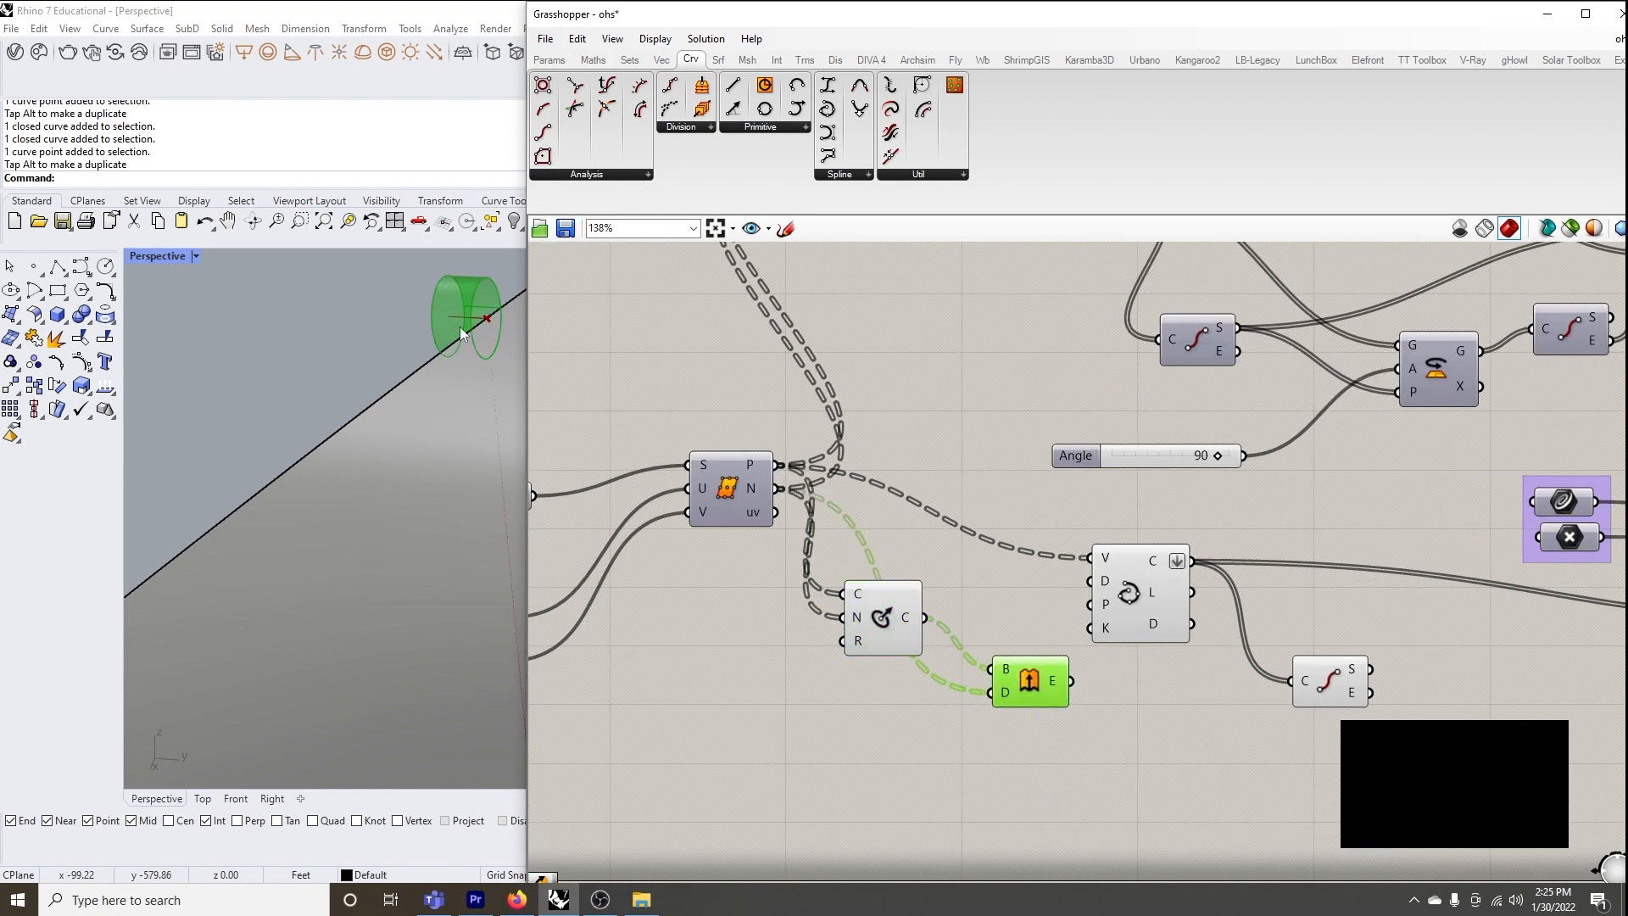
{"action": "left_click", "coordinate": [432, 384]}
{"action": "scroll", "coordinate": [424, 386], "scroll_direction": "up", "scroll_amount": 5}
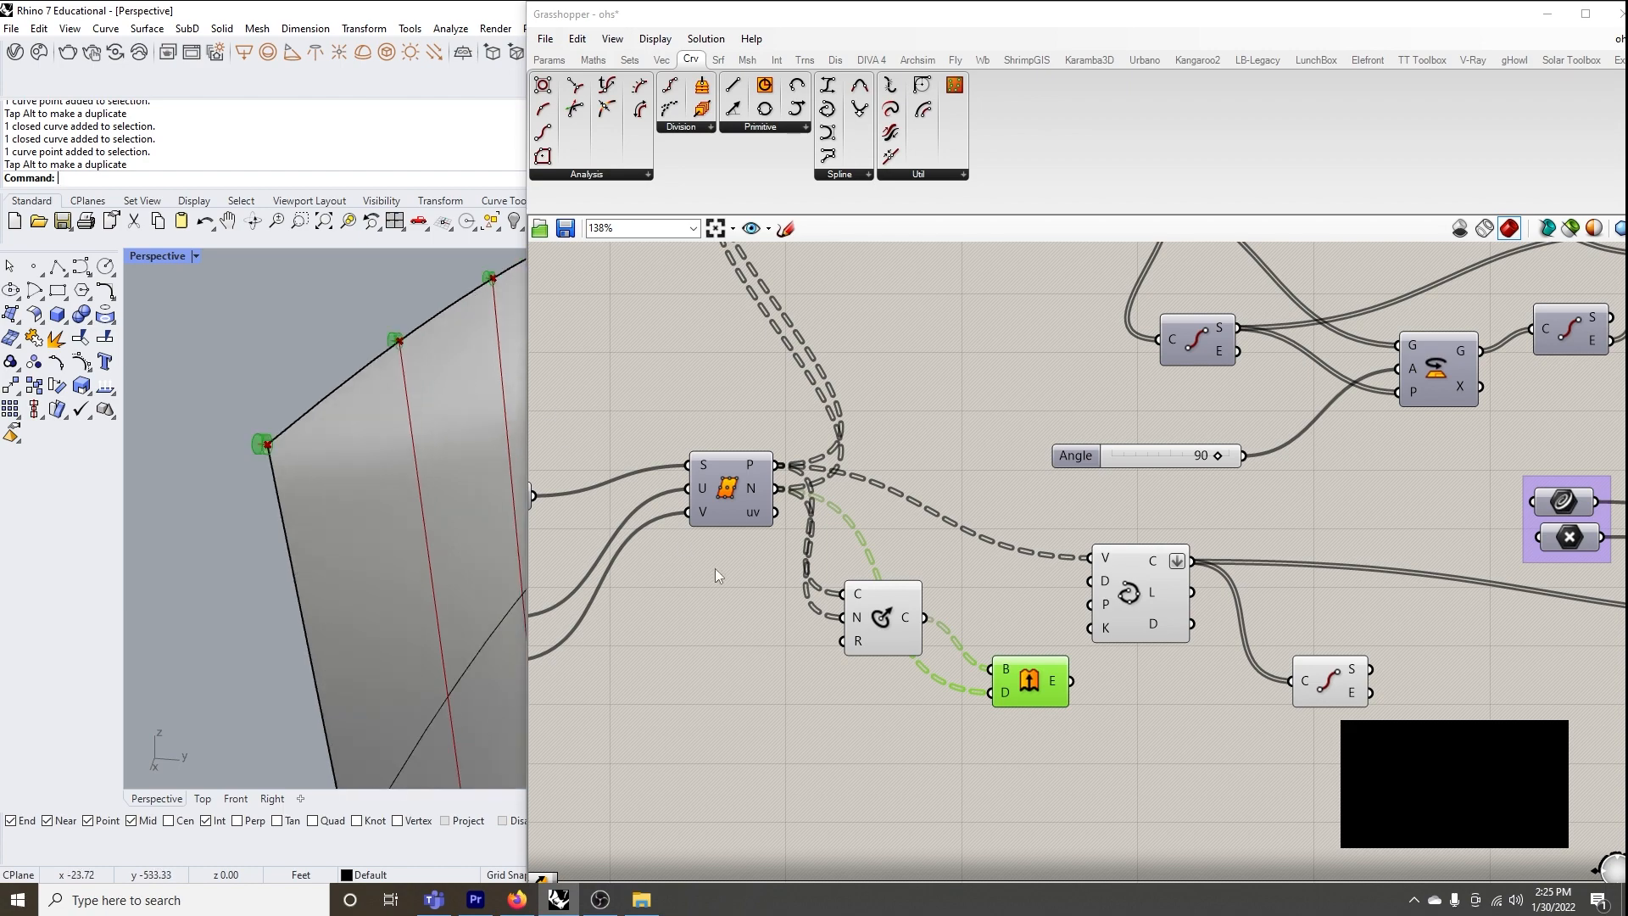
Set the wall division's U Count to 18 and V Count to 6
{"action": "left_click", "coordinate": [715, 569]}
{"action": "scroll", "coordinate": [808, 516], "scroll_direction": "down", "scroll_amount": 1}
{"action": "right_click_drag", "start_coordinate": [734, 551], "coordinate": [777, 539]}
{"action": "right_click_drag", "start_coordinate": [809, 591], "coordinate": [970, 583]}
{"action": "scroll", "coordinate": [647, 579], "scroll_direction": "up", "scroll_amount": 2}
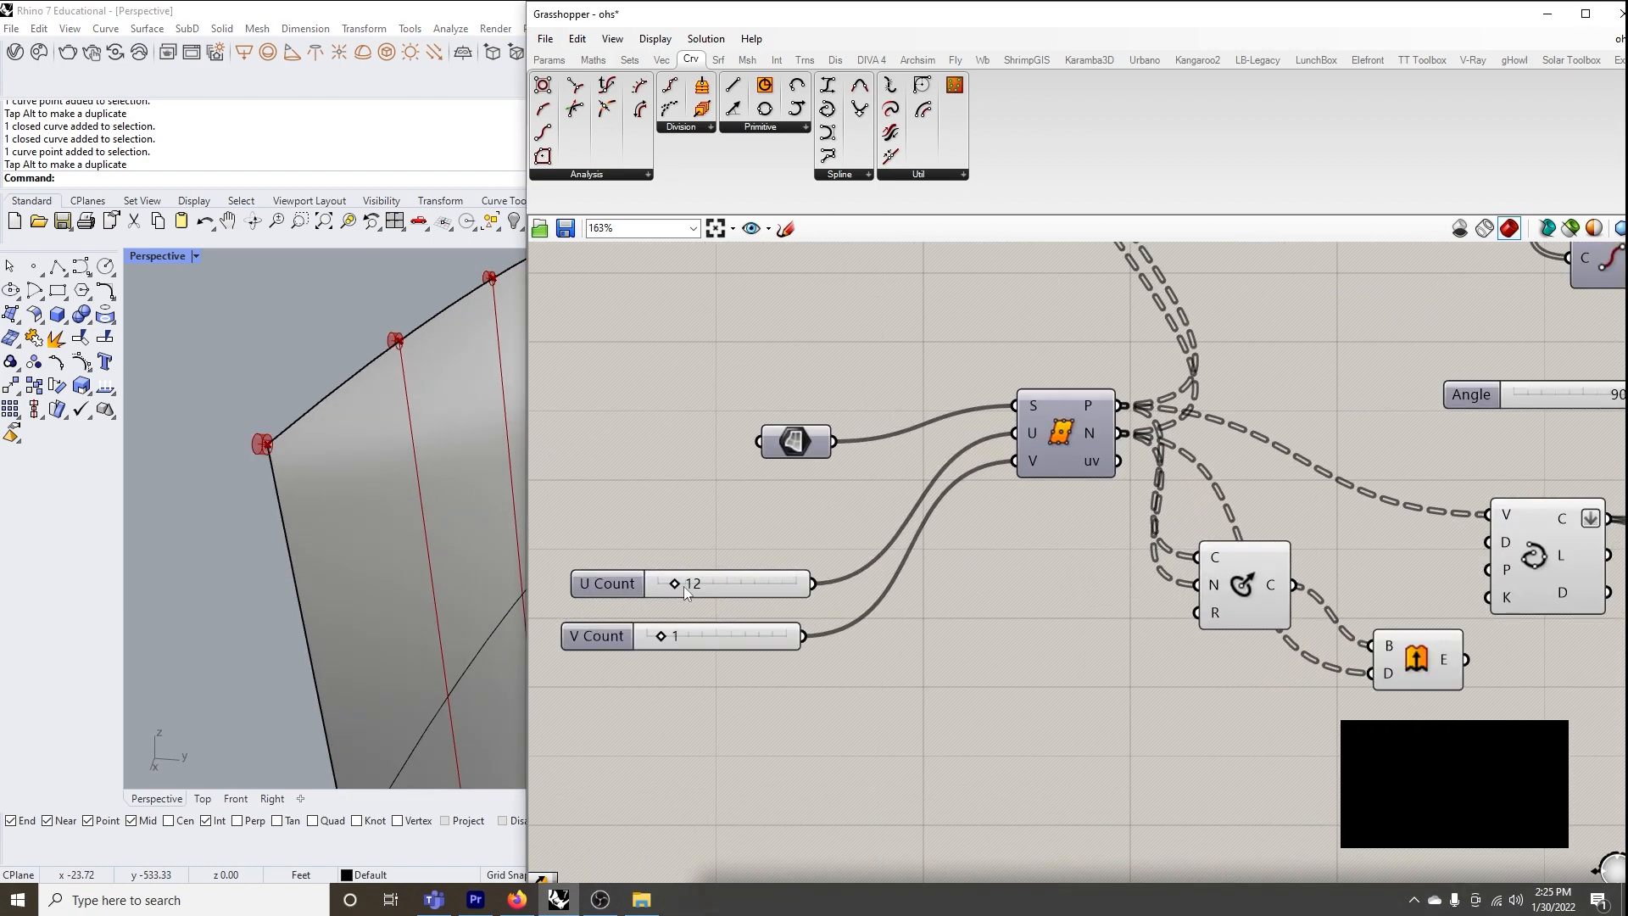
{"action": "left_click_drag", "start_coordinate": [684, 587], "coordinate": [717, 637]}
{"action": "scroll", "coordinate": [374, 507], "scroll_direction": "down", "scroll_amount": 3}
{"action": "right_click_drag", "start_coordinate": [374, 507], "coordinate": [576, 504]}
{"action": "mouse_move", "coordinate": [349, 482]}
{"action": "right_mouse_down"}
{"action": "mouse_move", "coordinate": [424, 501]}
{"action": "mouse_move", "coordinate": [488, 555]}
{"action": "mouse_move", "coordinate": [368, 506]}
{"action": "right_mouse_up"}
{"action": "scroll", "coordinate": [370, 509], "scroll_direction": "up", "scroll_amount": 5}
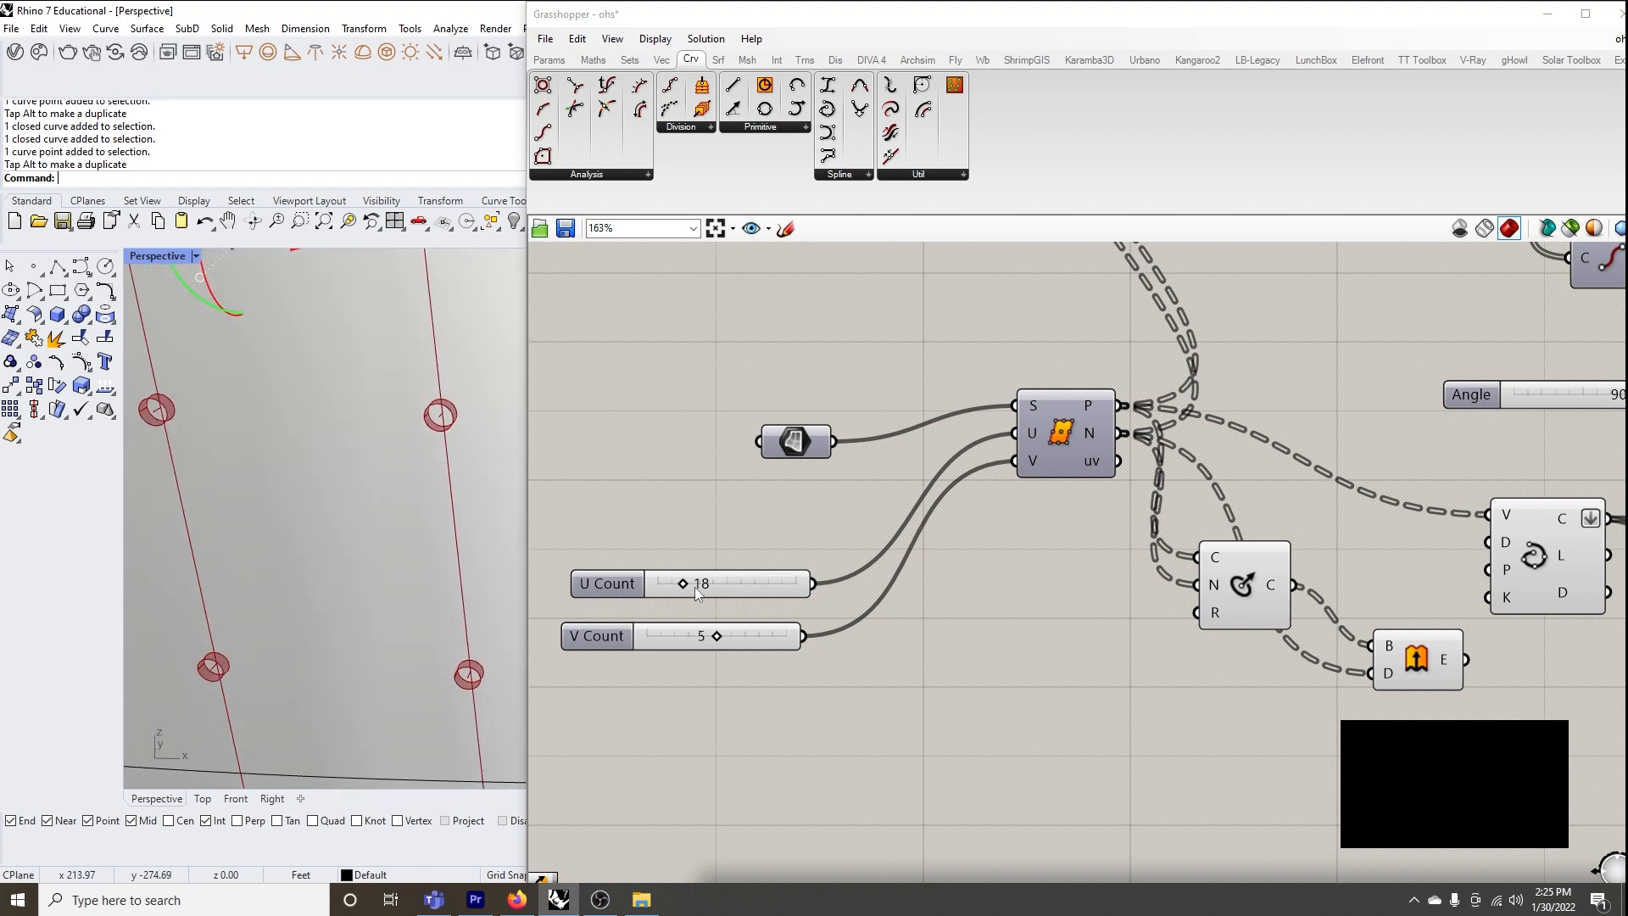
{"action": "left_click_drag", "start_coordinate": [716, 636], "coordinate": [730, 638]}
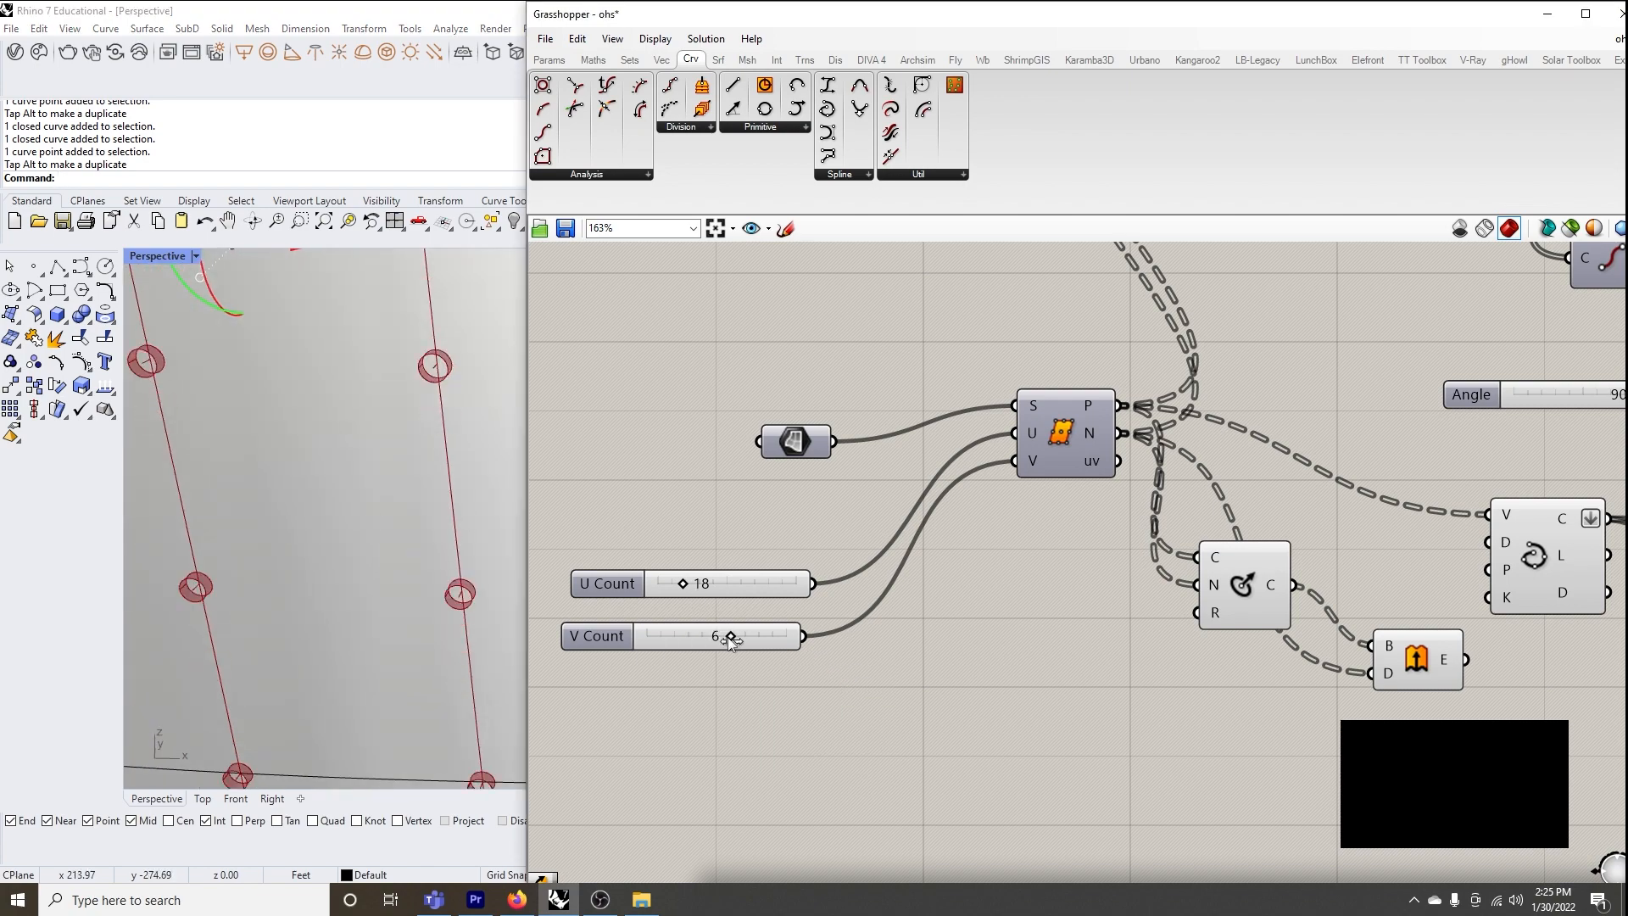
Delete the Circle CNR and Extrude components and set the V Count to 1
{"action": "scroll", "coordinate": [679, 547], "scroll_direction": "down", "scroll_amount": 2}
{"action": "left_click_drag", "start_coordinate": [1214, 646], "coordinate": [1104, 633]}
{"action": "left_click_drag", "start_coordinate": [1138, 695], "coordinate": [1065, 582]}
{"action": "left_click", "coordinate": [578, 38]}
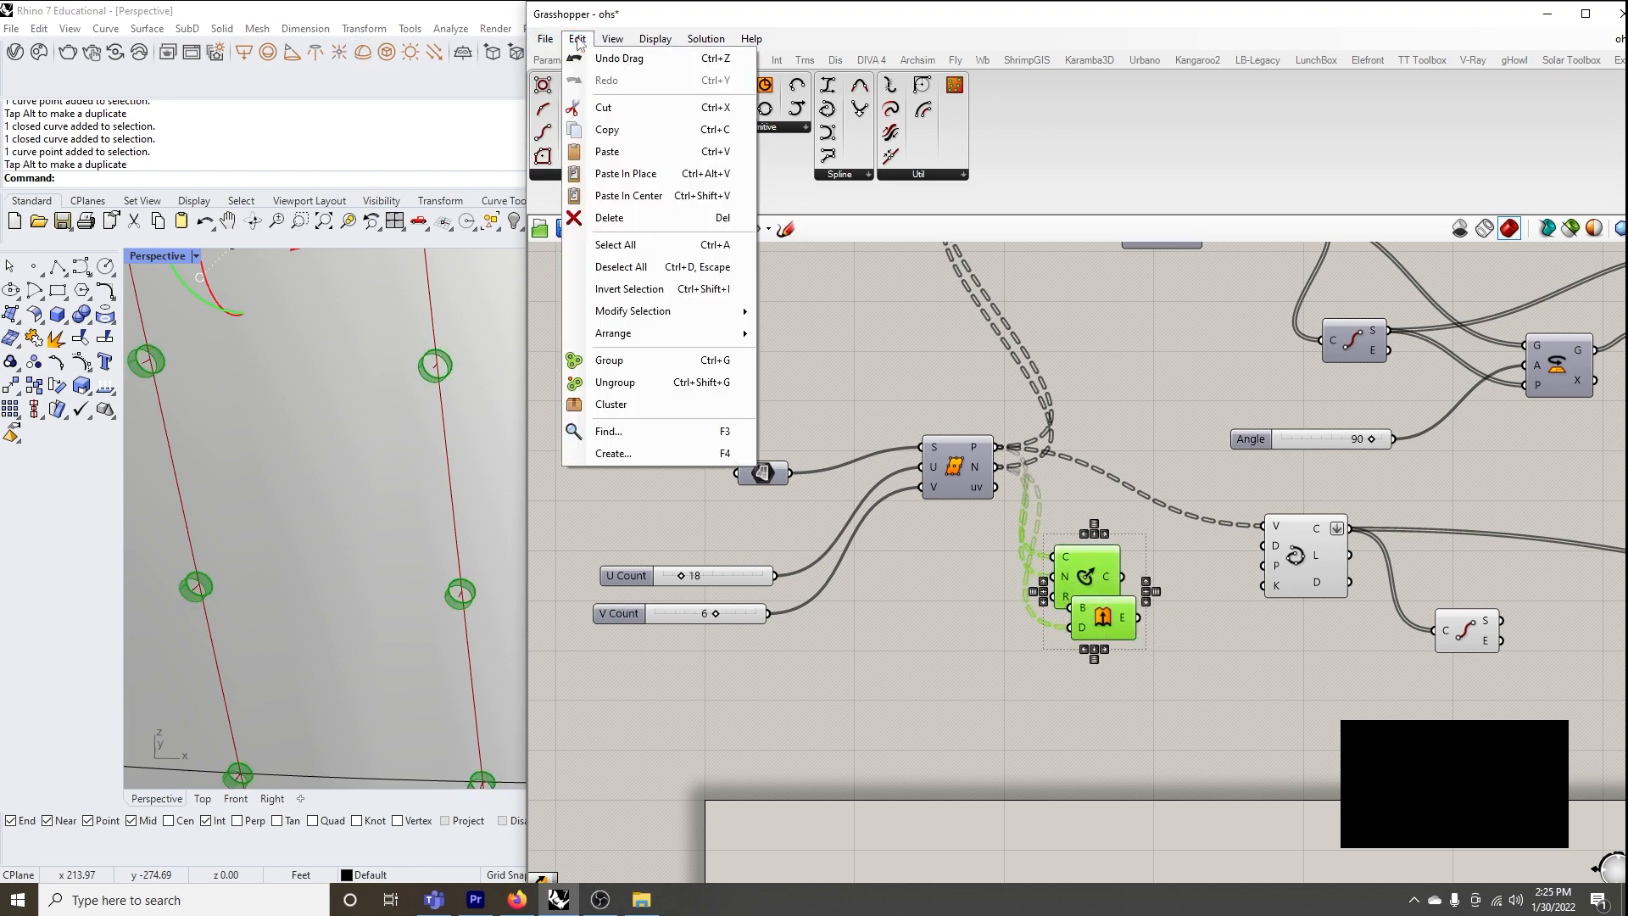
{"action": "left_click", "coordinate": [650, 211]}
{"action": "double_click", "coordinate": [705, 614]}
{"action": "left_click", "coordinate": [872, 660]}
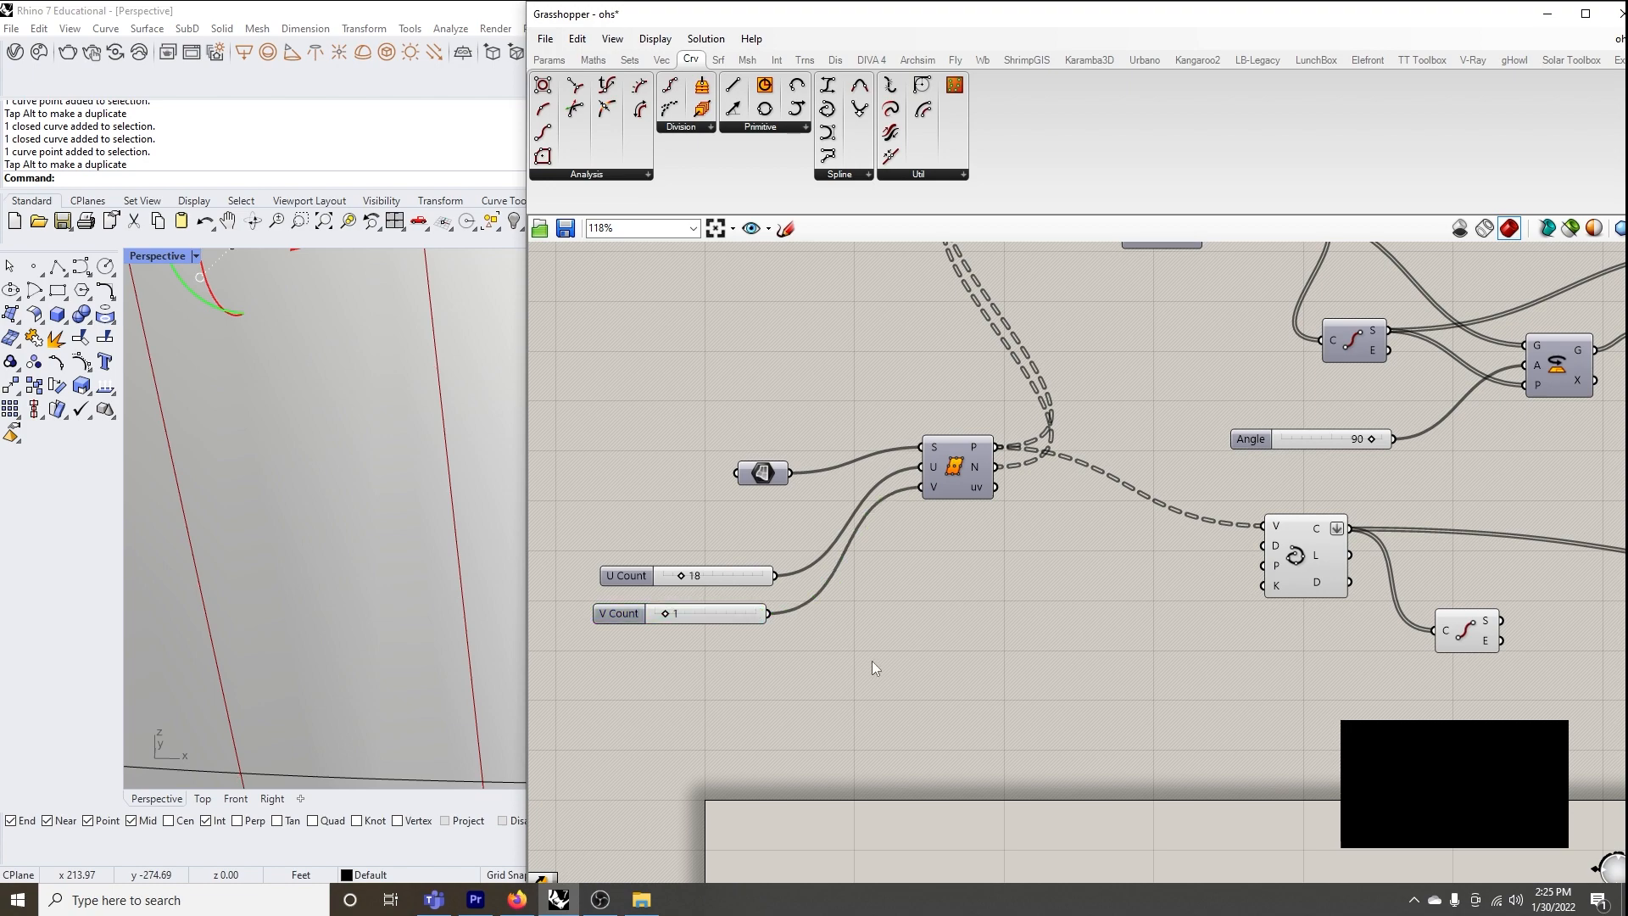
Add a second Line SDL component and place it beside the existing one, below the Index slider
{"action": "scroll", "coordinate": [923, 602], "scroll_direction": "down", "scroll_amount": 2}
{"action": "scroll", "coordinate": [1014, 458], "scroll_direction": "up", "scroll_amount": 4}
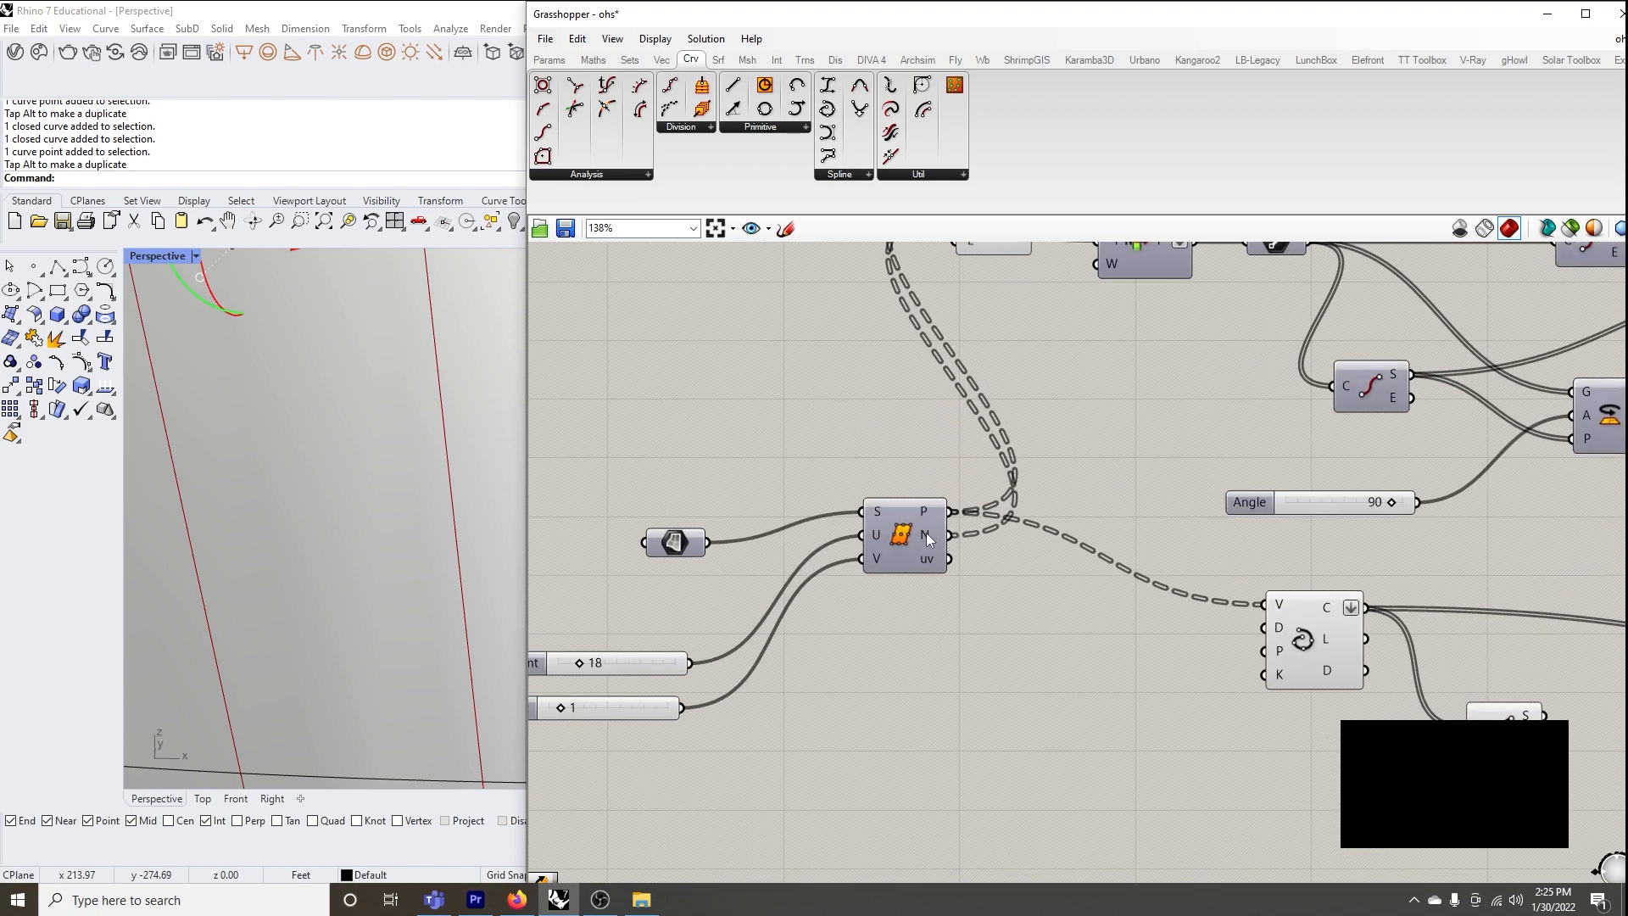
{"action": "scroll", "coordinate": [1033, 408], "scroll_direction": "down", "scroll_amount": 1}
{"action": "left_click", "coordinate": [948, 375]}
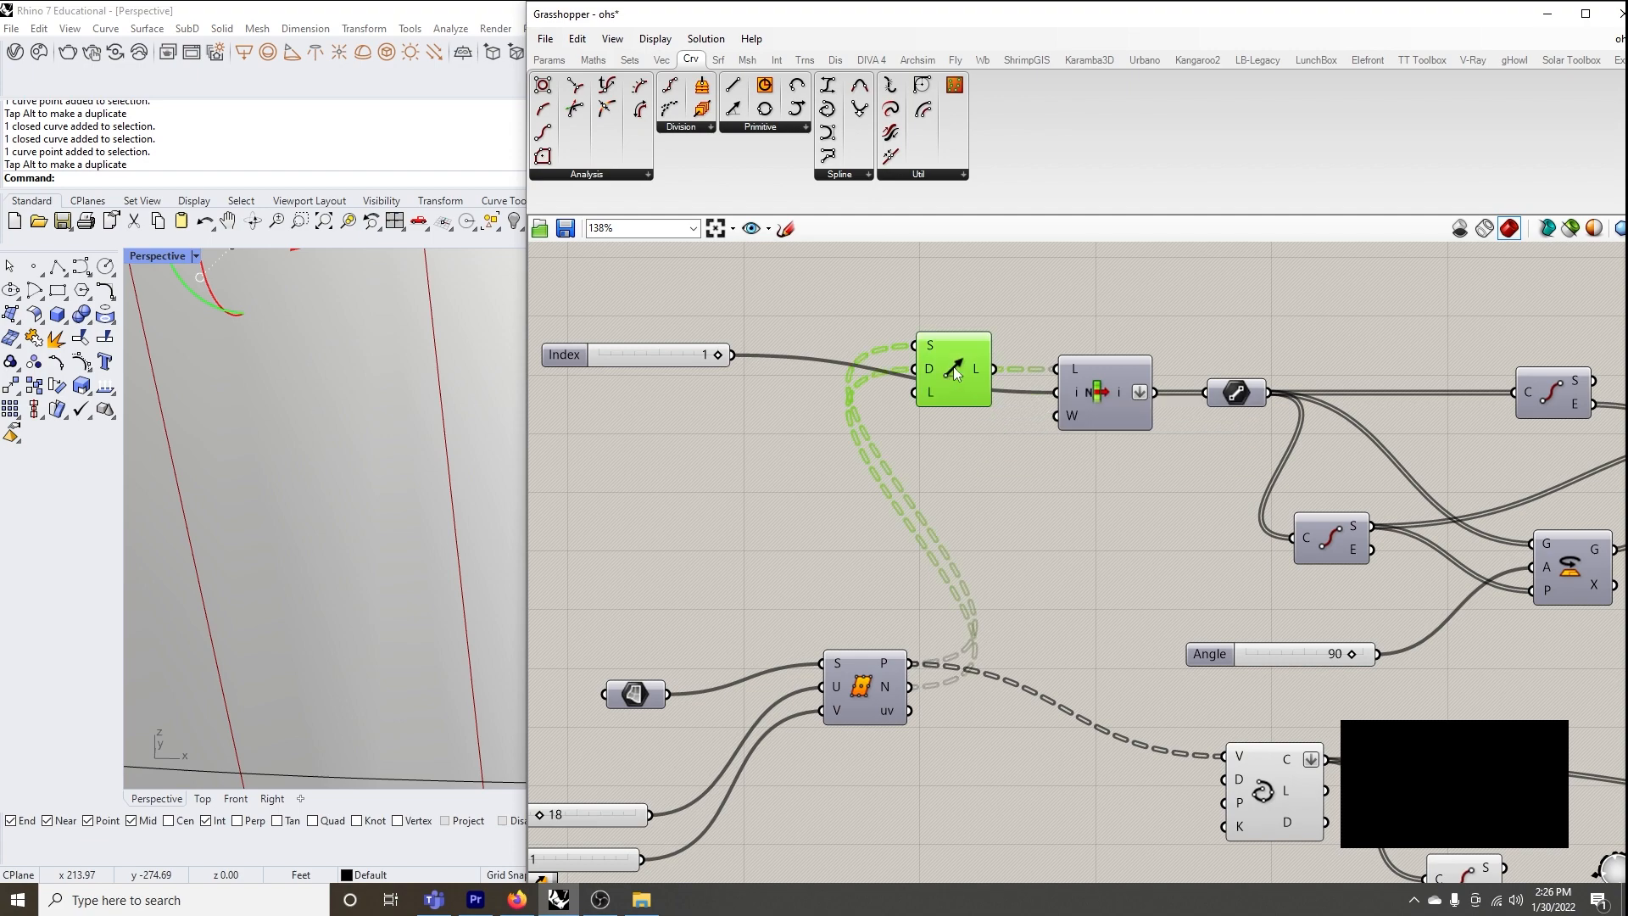
{"action": "left_click", "coordinate": [744, 131]}
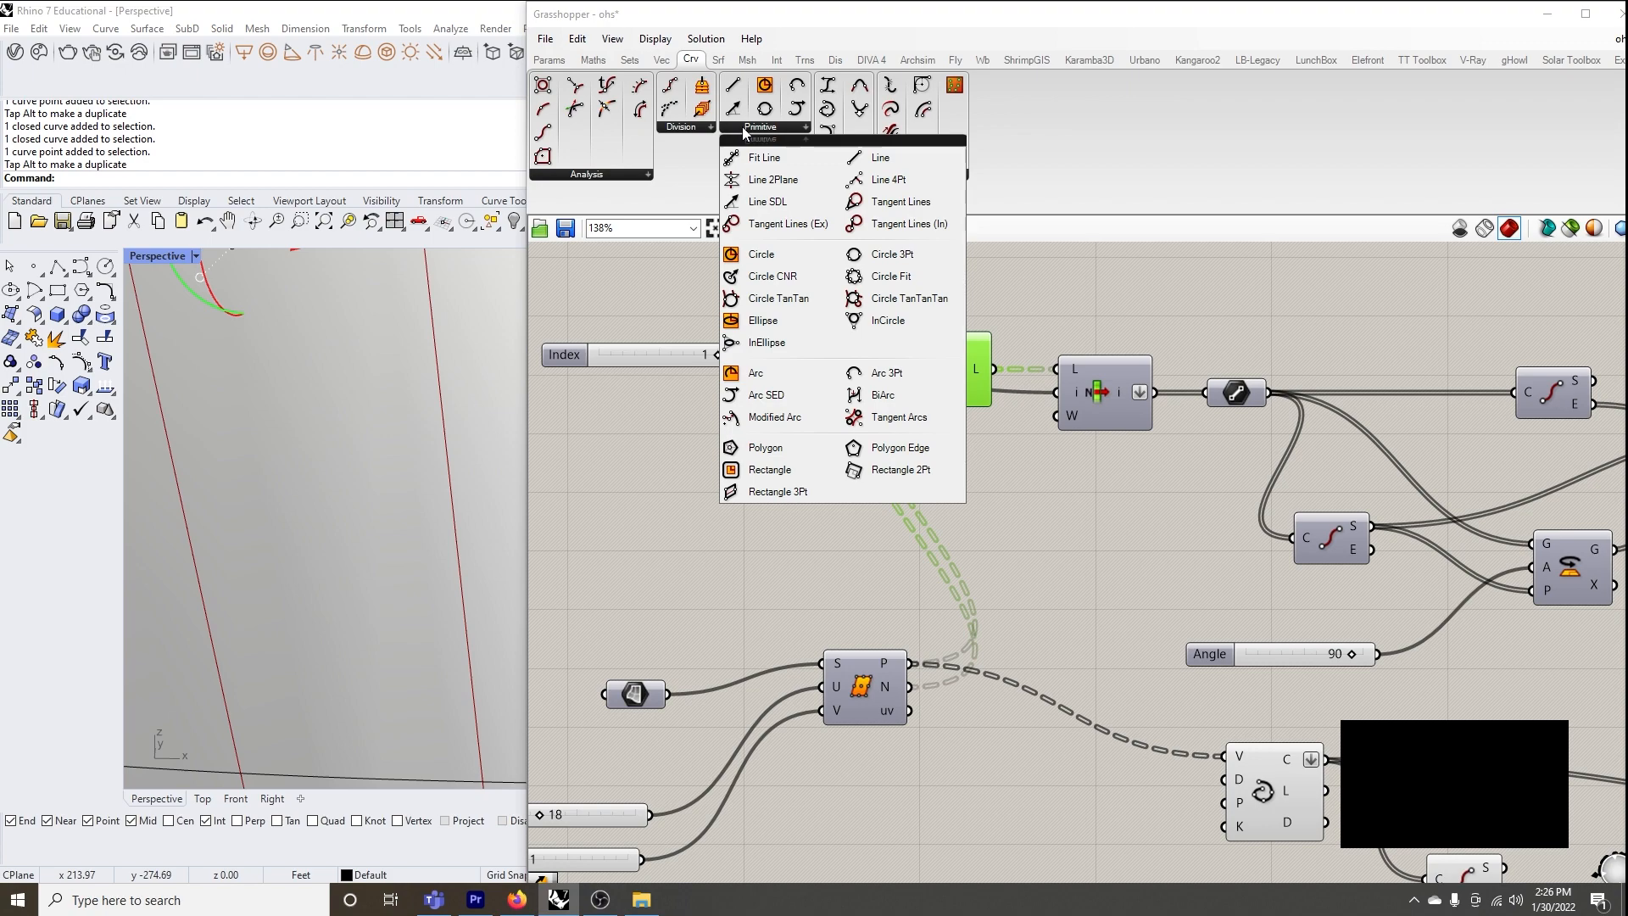
{"action": "left_click", "coordinate": [777, 206]}
{"action": "left_click", "coordinate": [981, 461]}
{"action": "scroll", "coordinate": [976, 454], "scroll_direction": "up", "scroll_amount": 4}
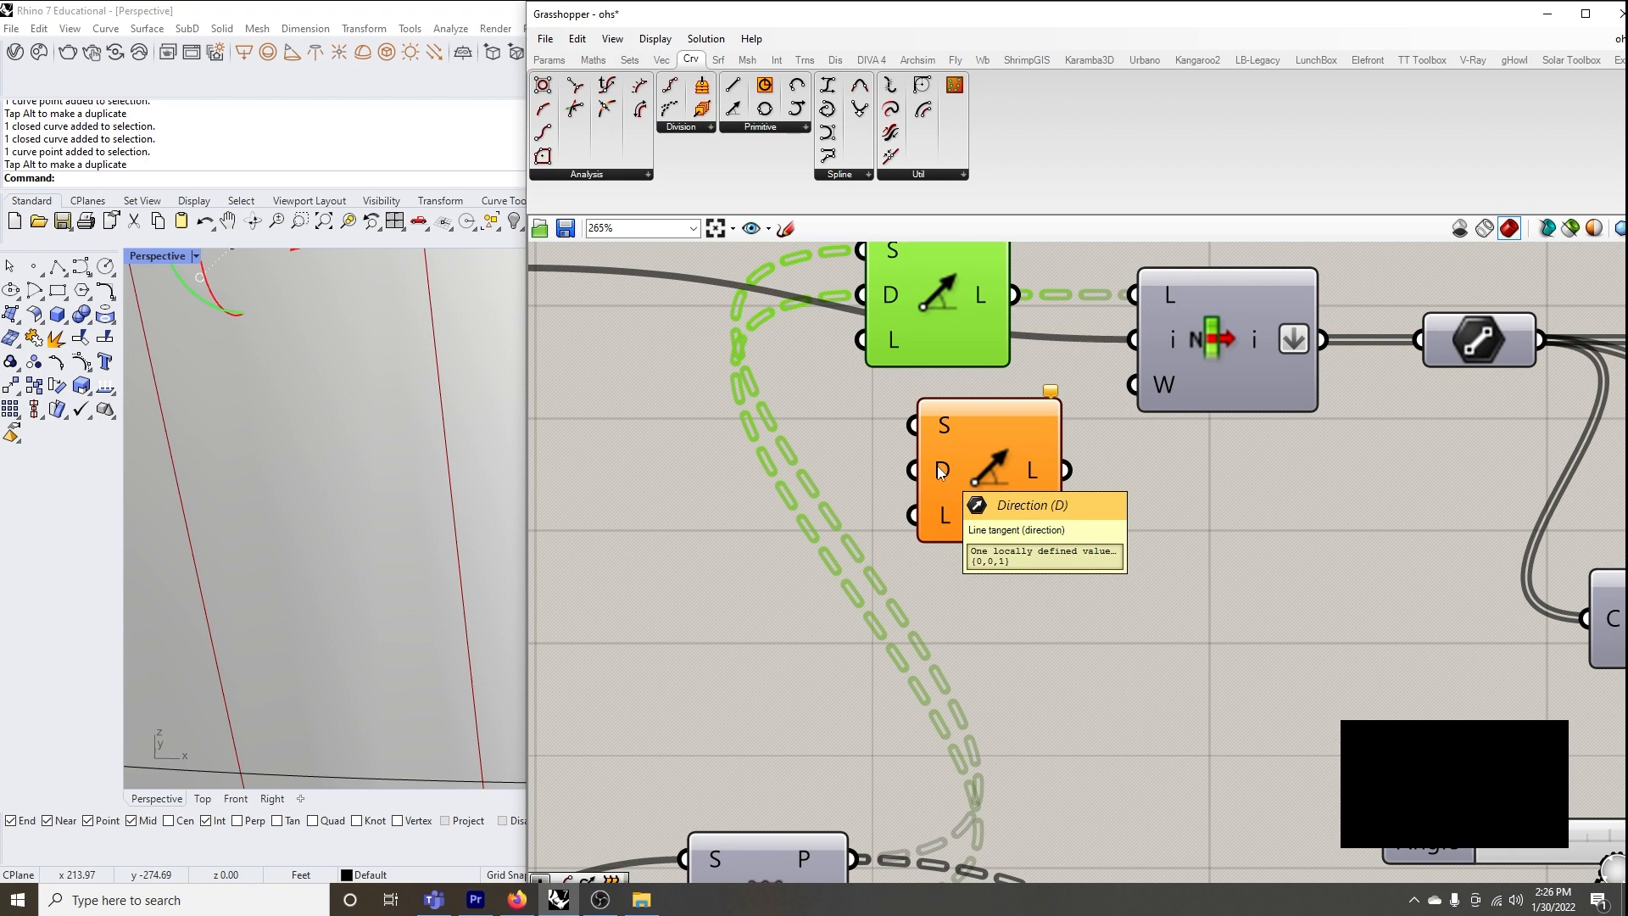
{"action": "scroll", "coordinate": [940, 472], "scroll_direction": "down", "scroll_amount": 2}
{"action": "left_click_drag", "start_coordinate": [976, 471], "coordinate": [638, 443]}
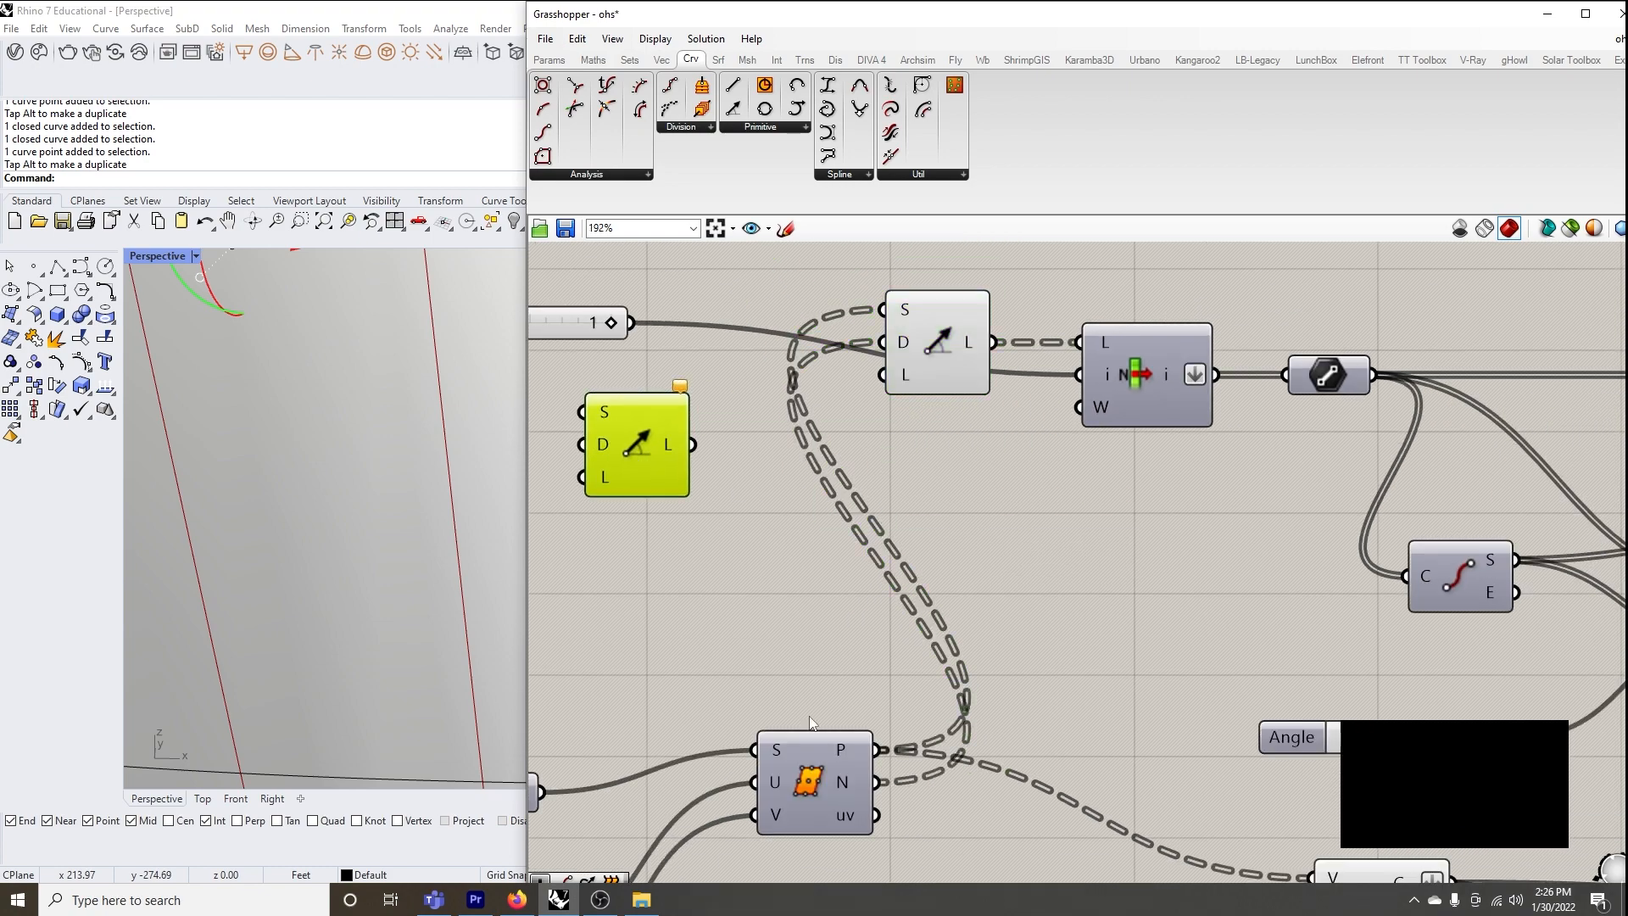
Inspect how the Divide Surface points and normals feed the wired Line SDL component's Start and Direction inputs
{"action": "left_click_drag", "start_coordinate": [879, 781], "coordinate": [884, 343]}
{"action": "scroll", "coordinate": [926, 368], "scroll_direction": "down", "scroll_amount": 1}
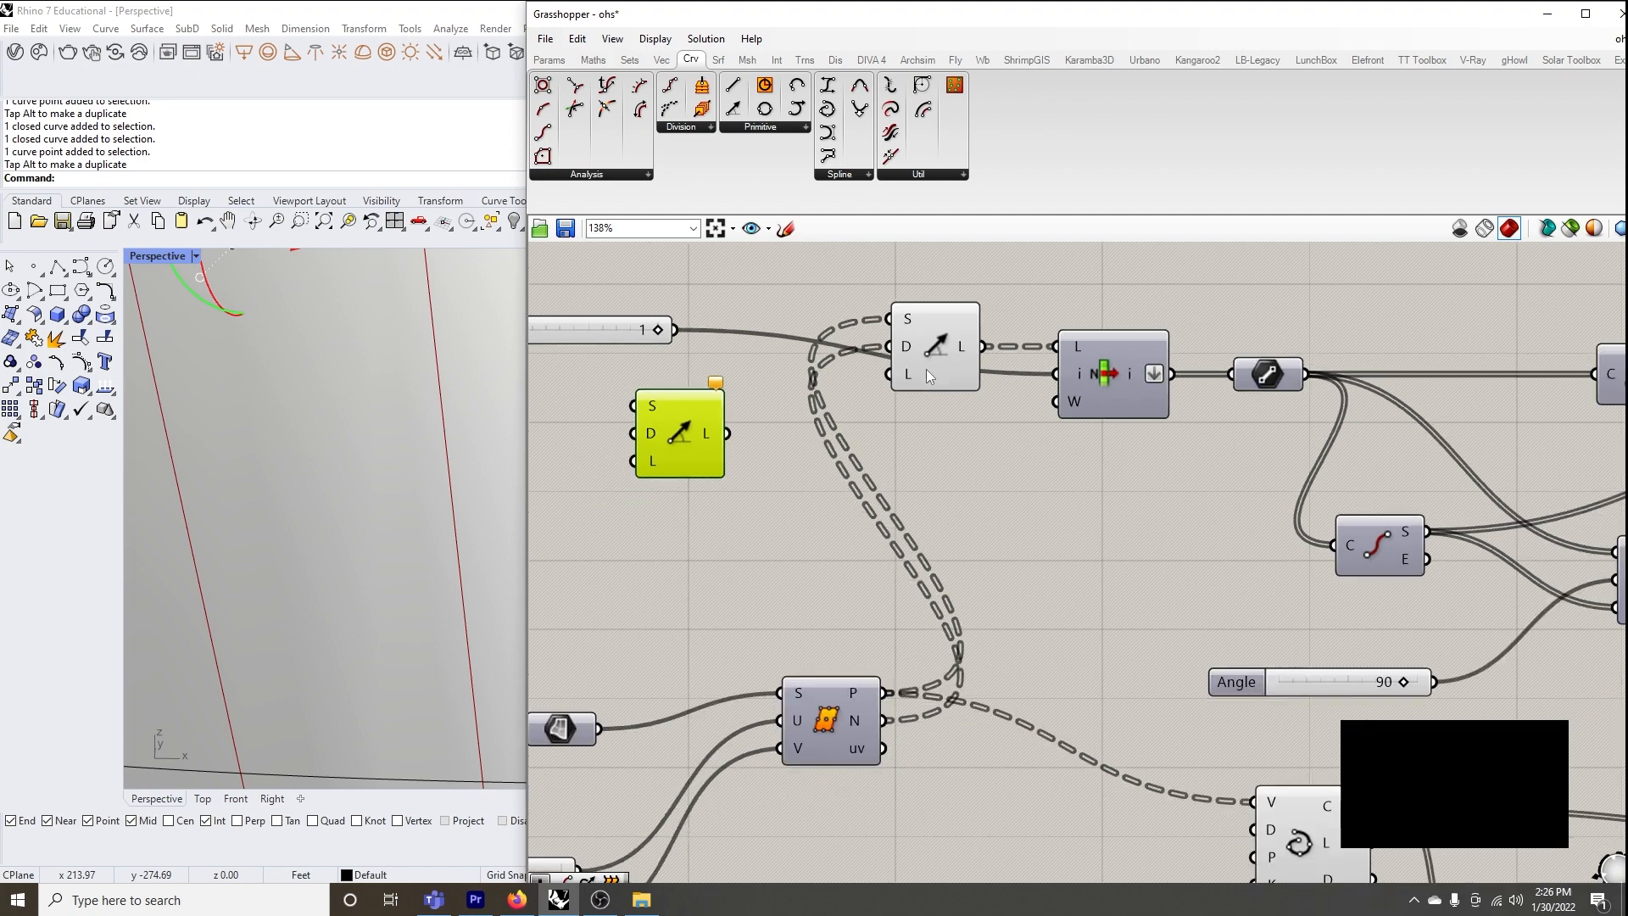
{"action": "scroll", "coordinate": [926, 368], "scroll_direction": "down", "scroll_amount": 1}
{"action": "left_click", "coordinate": [832, 679]}
{"action": "scroll", "coordinate": [806, 507], "scroll_direction": "up", "scroll_amount": 1}
{"action": "left_click", "coordinate": [961, 344]}
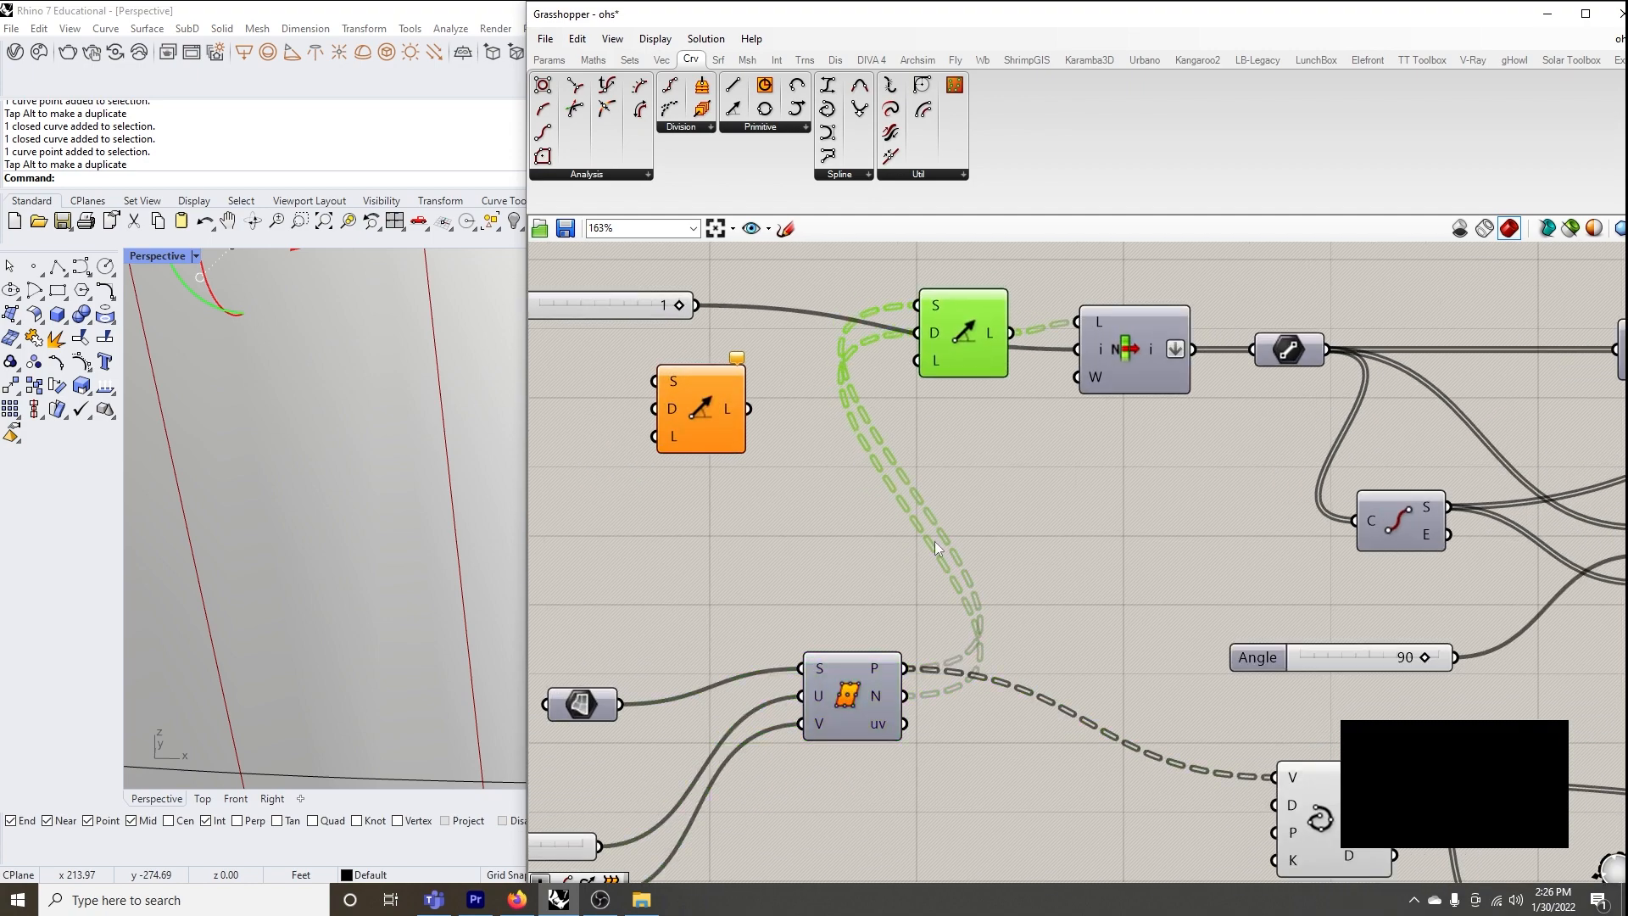
{"action": "scroll", "coordinate": [256, 400], "scroll_direction": "down", "scroll_amount": 5}
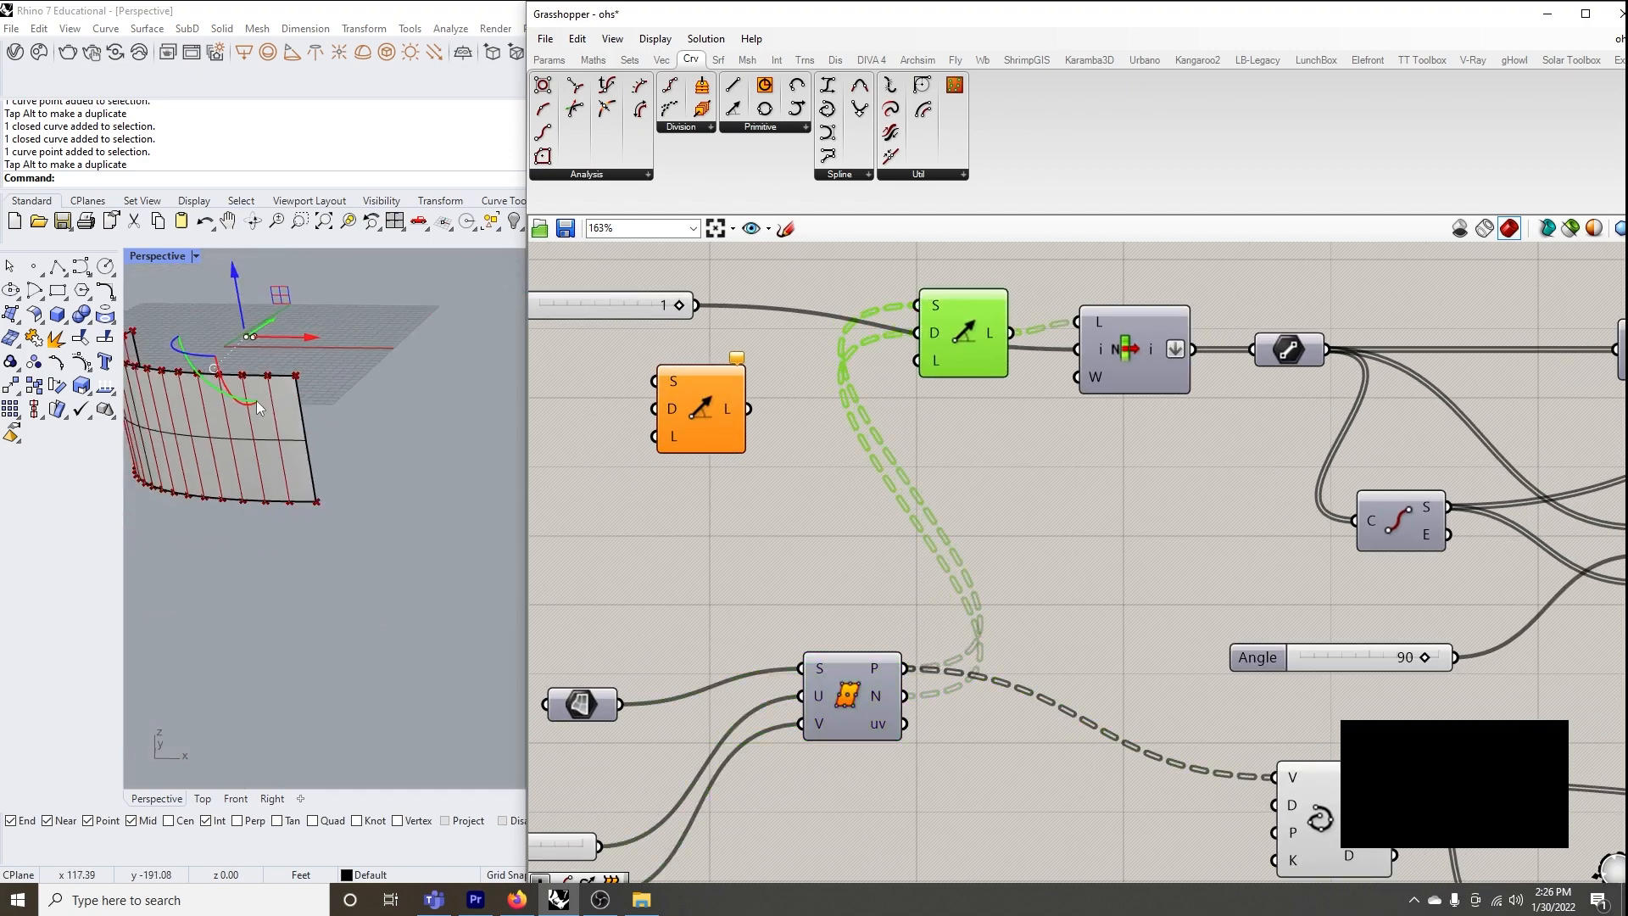
{"action": "right_click_drag", "start_coordinate": [257, 400], "coordinate": [319, 399]}
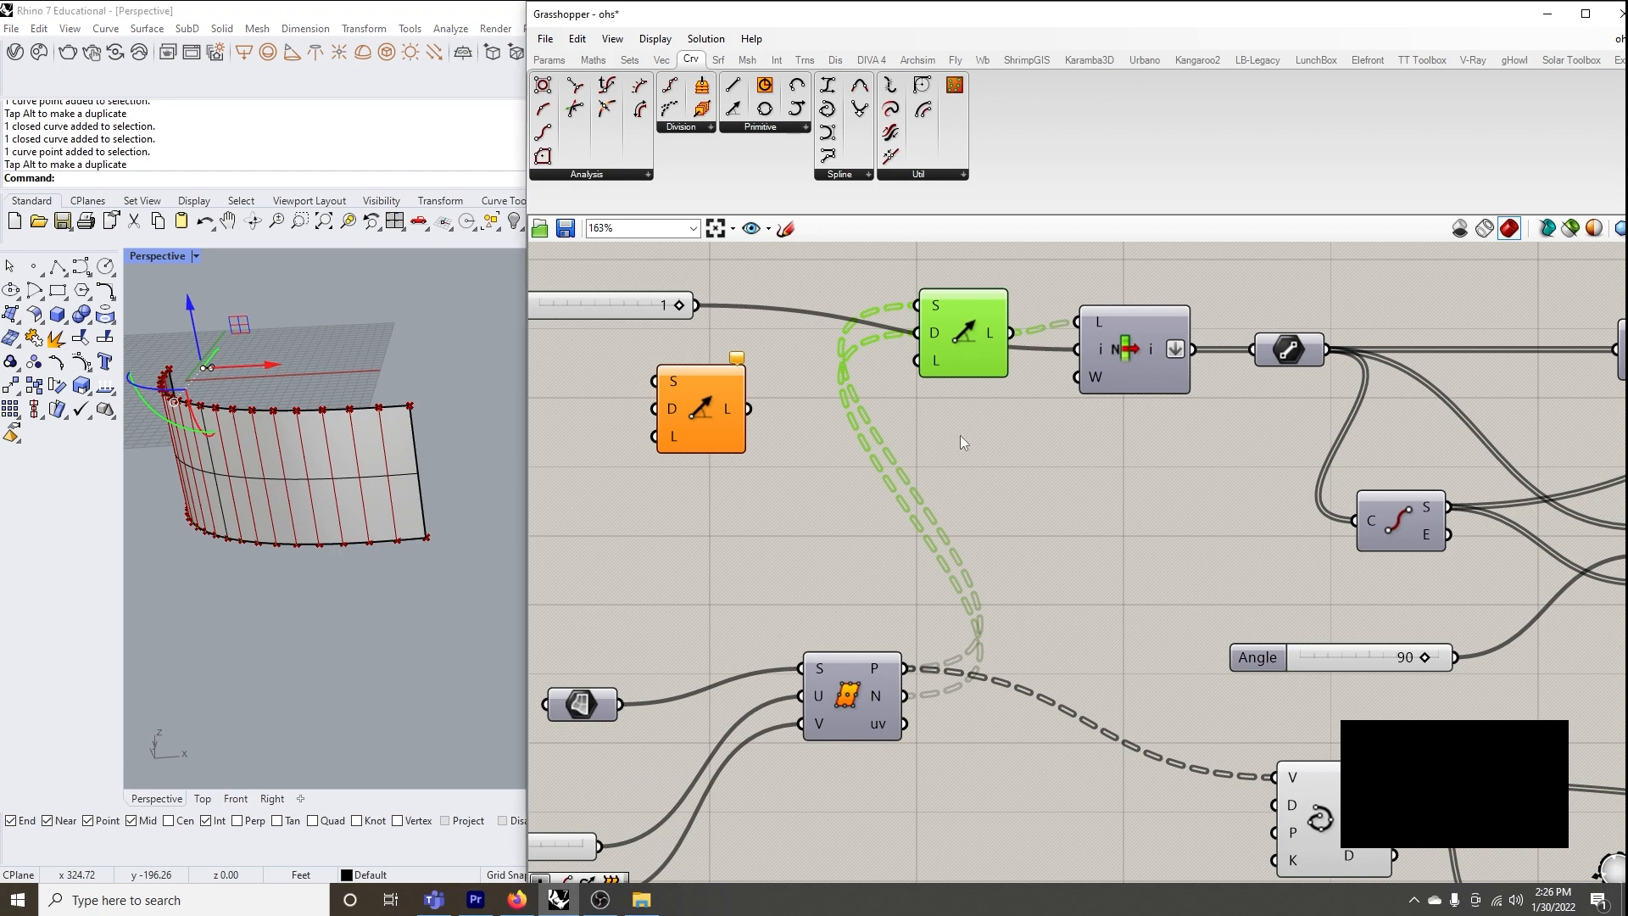
Move the Index slider below the wired Line SDL component
{"action": "scroll", "coordinate": [960, 435], "scroll_direction": "down", "scroll_amount": 2}
{"action": "scroll", "coordinate": [967, 376], "scroll_direction": "up", "scroll_amount": 3}
{"action": "scroll", "coordinate": [909, 360], "scroll_direction": "down", "scroll_amount": 1}
{"action": "left_click_drag", "start_coordinate": [637, 353], "coordinate": [1063, 560]}
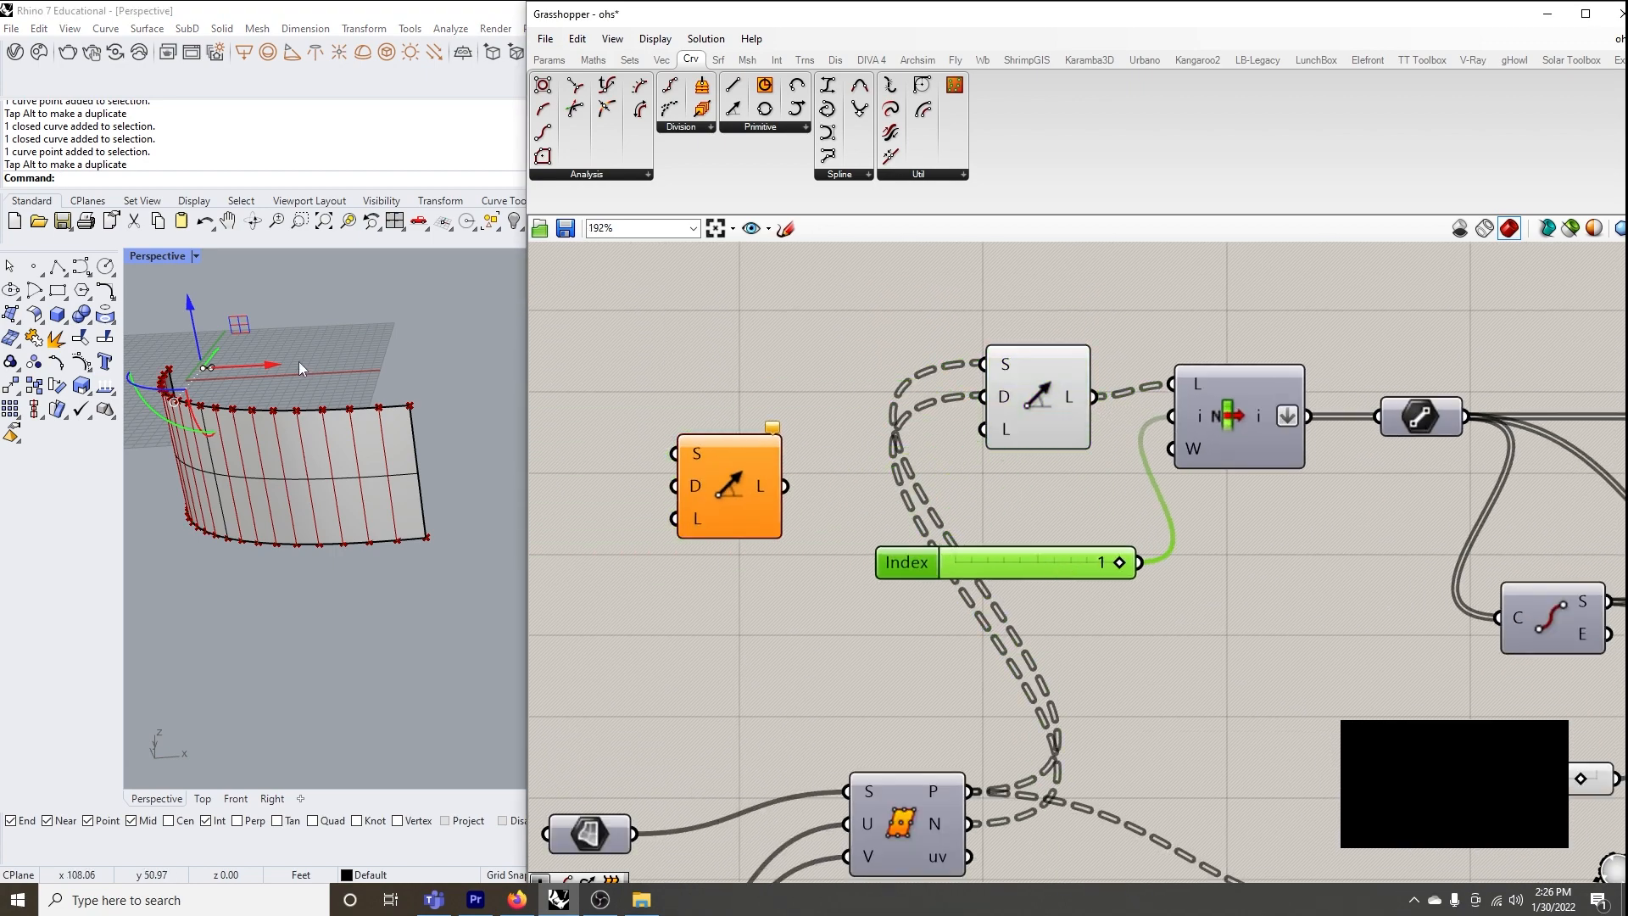
Select the wall surface and examine the short normal lines along its edges up close
{"action": "right_click_drag", "start_coordinate": [307, 362], "coordinate": [356, 462]}
{"action": "left_click", "coordinate": [1050, 406]}
{"action": "scroll", "coordinate": [308, 458], "scroll_direction": "up", "scroll_amount": 5}
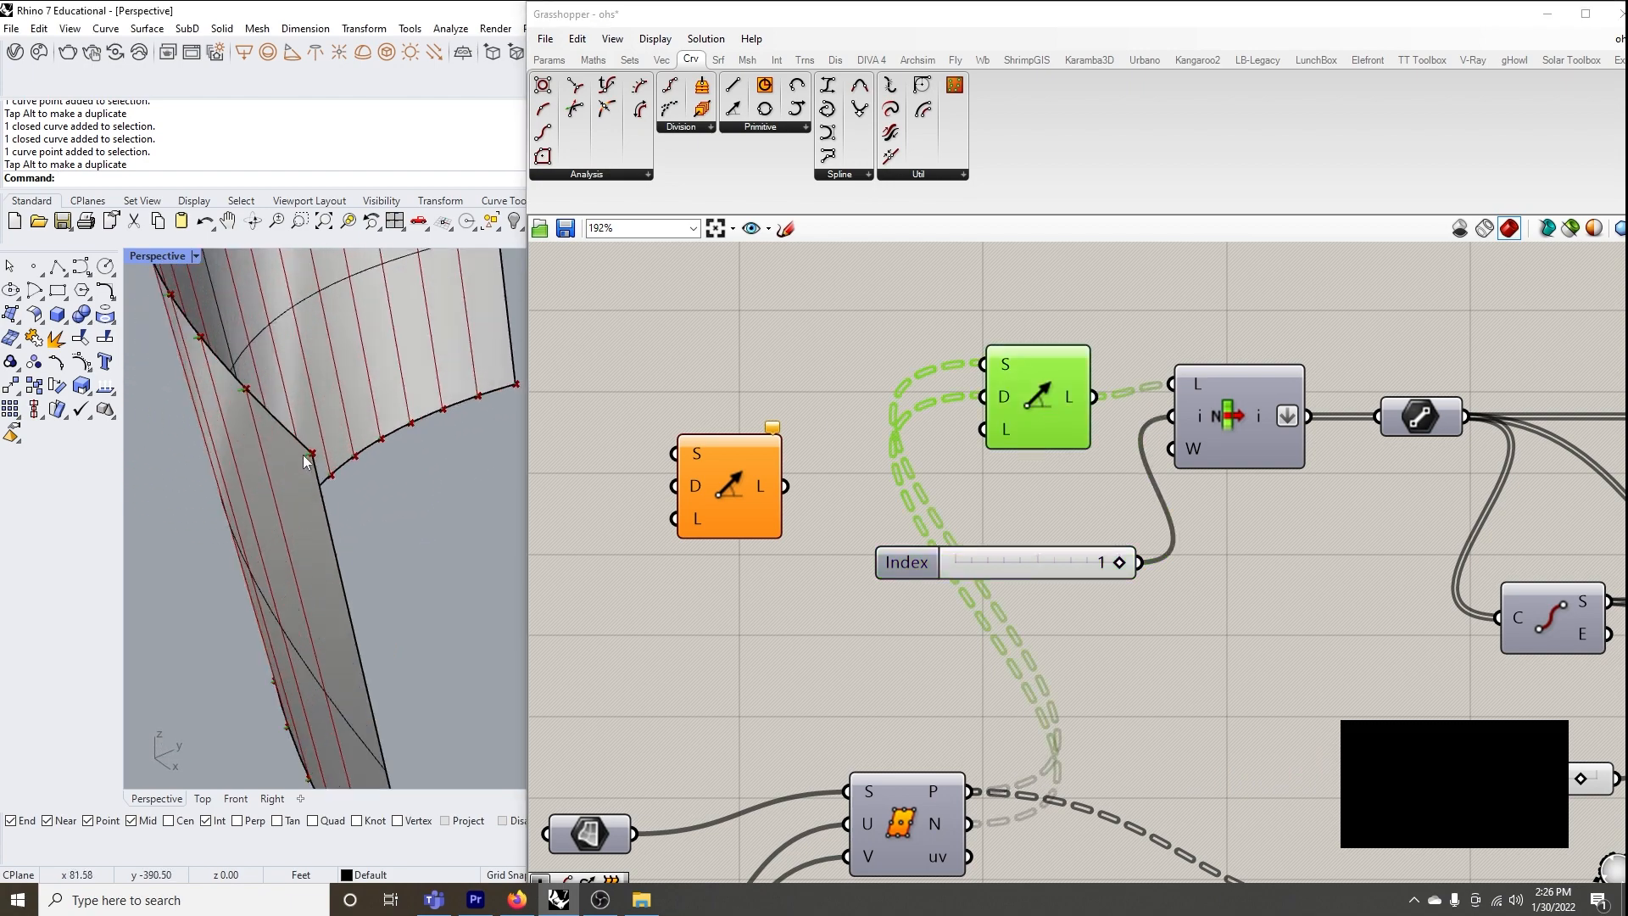
{"action": "scroll", "coordinate": [368, 475], "scroll_direction": "up", "scroll_amount": 3}
{"action": "scroll", "coordinate": [356, 454], "scroll_direction": "down", "scroll_amount": 5}
{"action": "left_click", "coordinate": [290, 354]}
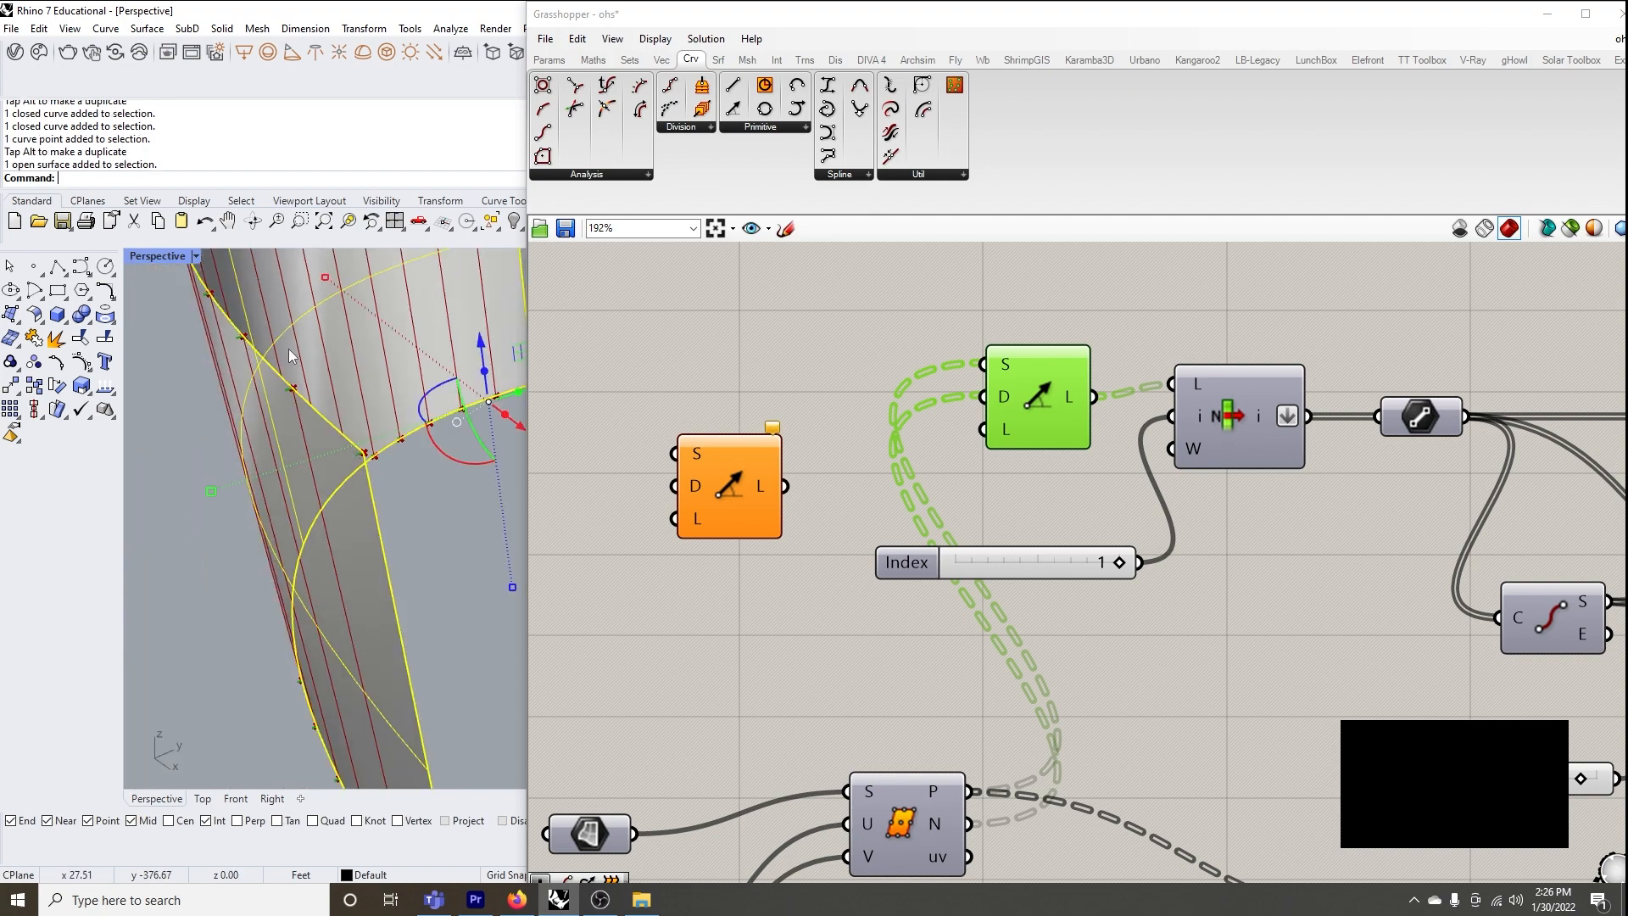
{"action": "left_click", "coordinate": [348, 223]}
{"action": "scroll", "coordinate": [430, 553], "scroll_direction": "up", "scroll_amount": 8}
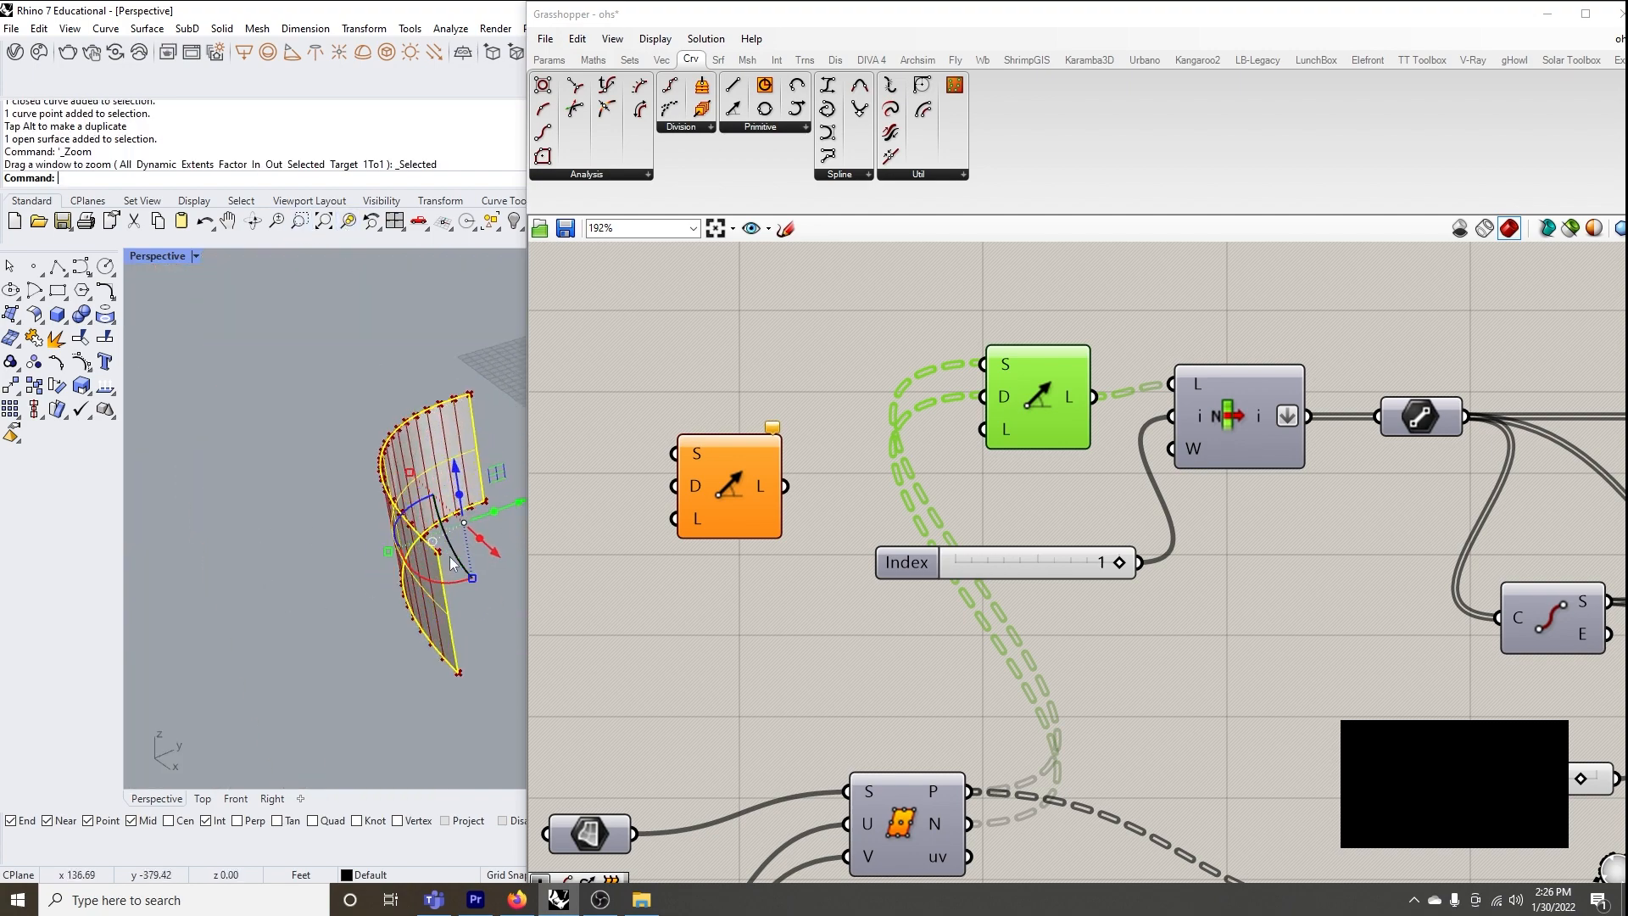
Add a number slider with a value of 20 and connect it to the wired Line SDL's Length input
{"action": "double_click", "coordinate": [768, 378]}
{"action": "type", "text": "20"}
{"action": "key", "text": "Return"}
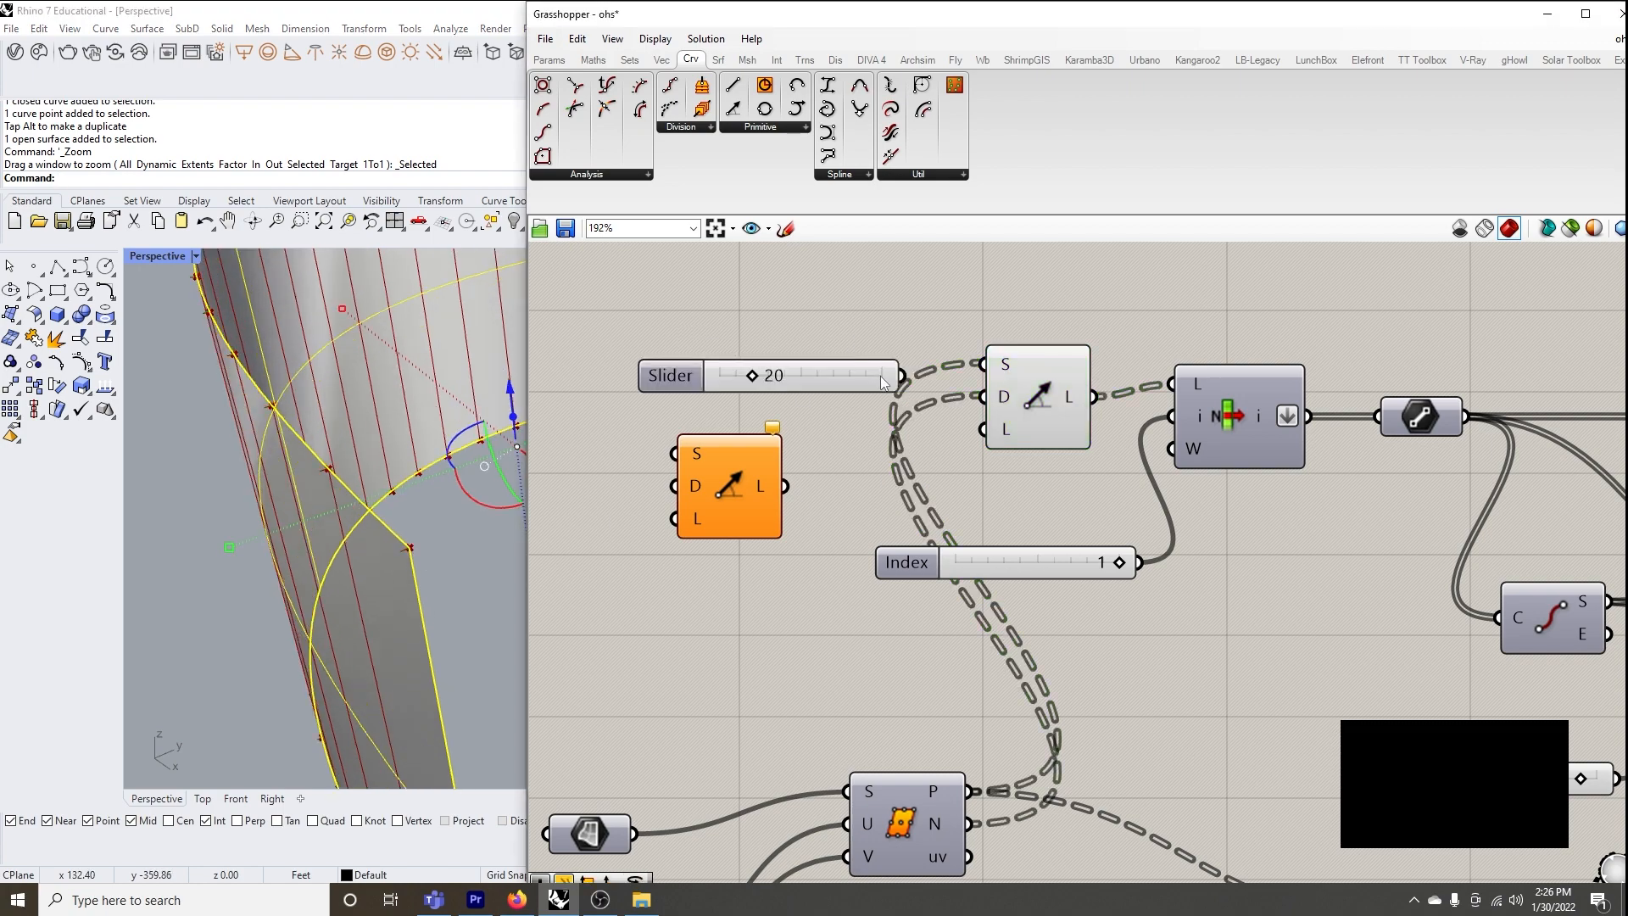
{"action": "left_click_drag", "start_coordinate": [791, 374], "coordinate": [693, 372]}
{"action": "left_click_drag", "start_coordinate": [816, 373], "coordinate": [983, 429]}
Set the Length slider to 14 and check the normal lines on the wall
{"action": "mouse_move", "coordinate": [667, 376]}
{"action": "left_mouse_down"}
{"action": "mouse_move", "coordinate": [713, 377]}
{"action": "mouse_move", "coordinate": [656, 376]}
{"action": "left_mouse_up"}
{"action": "scroll", "coordinate": [337, 431], "scroll_direction": "down", "scroll_amount": 5}
{"action": "right_click_drag", "start_coordinate": [338, 432], "coordinate": [382, 416]}
{"action": "scroll", "coordinate": [357, 423], "scroll_direction": "down", "scroll_amount": 3}
{"action": "scroll", "coordinate": [357, 423], "scroll_direction": "up", "scroll_amount": 3}
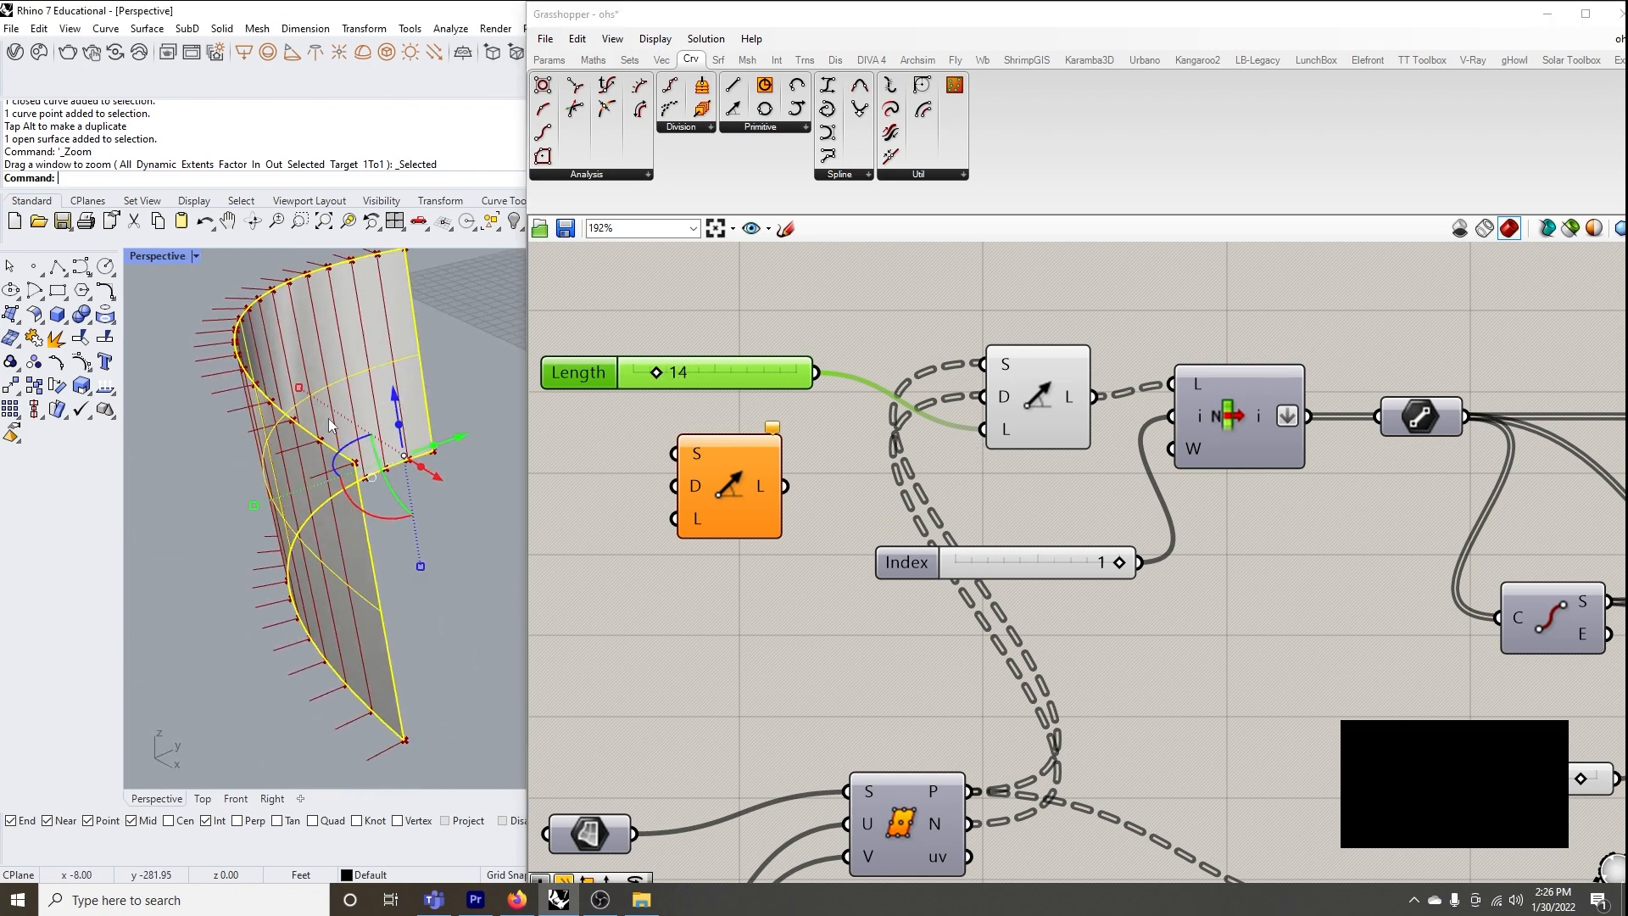
Highlight the wired Line SDL component's lines and examine their direction around the wall
{"action": "left_click", "coordinate": [806, 599]}
{"action": "left_click", "coordinate": [587, 379]}
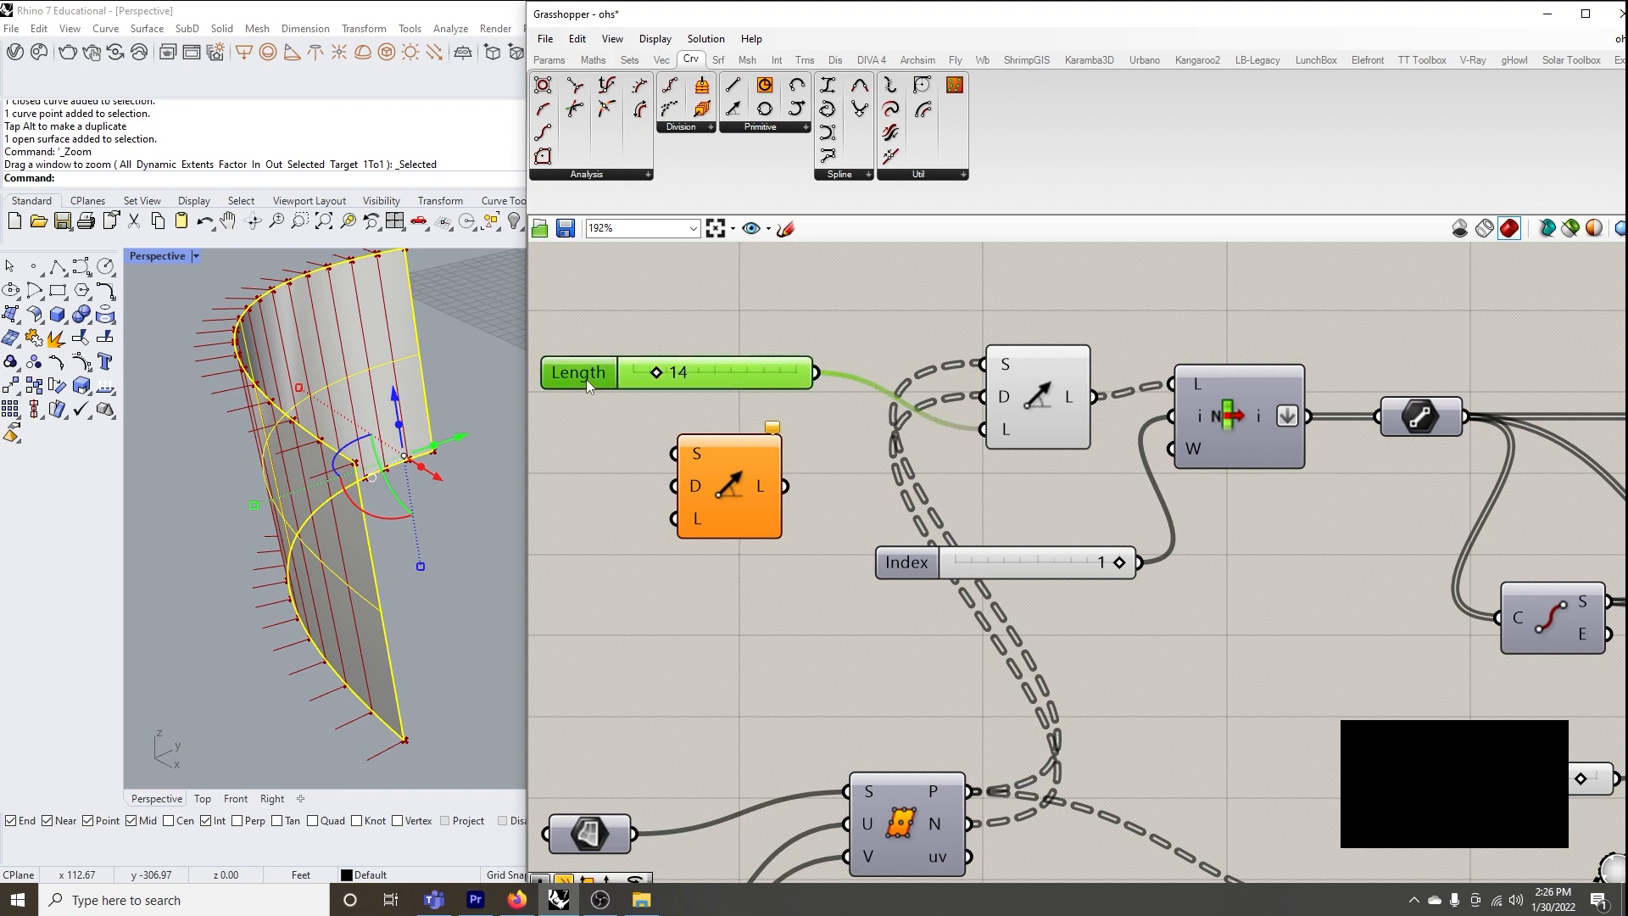
{"action": "scroll", "coordinate": [885, 373], "scroll_direction": "down", "scroll_amount": 3}
{"action": "left_click", "coordinate": [985, 394]}
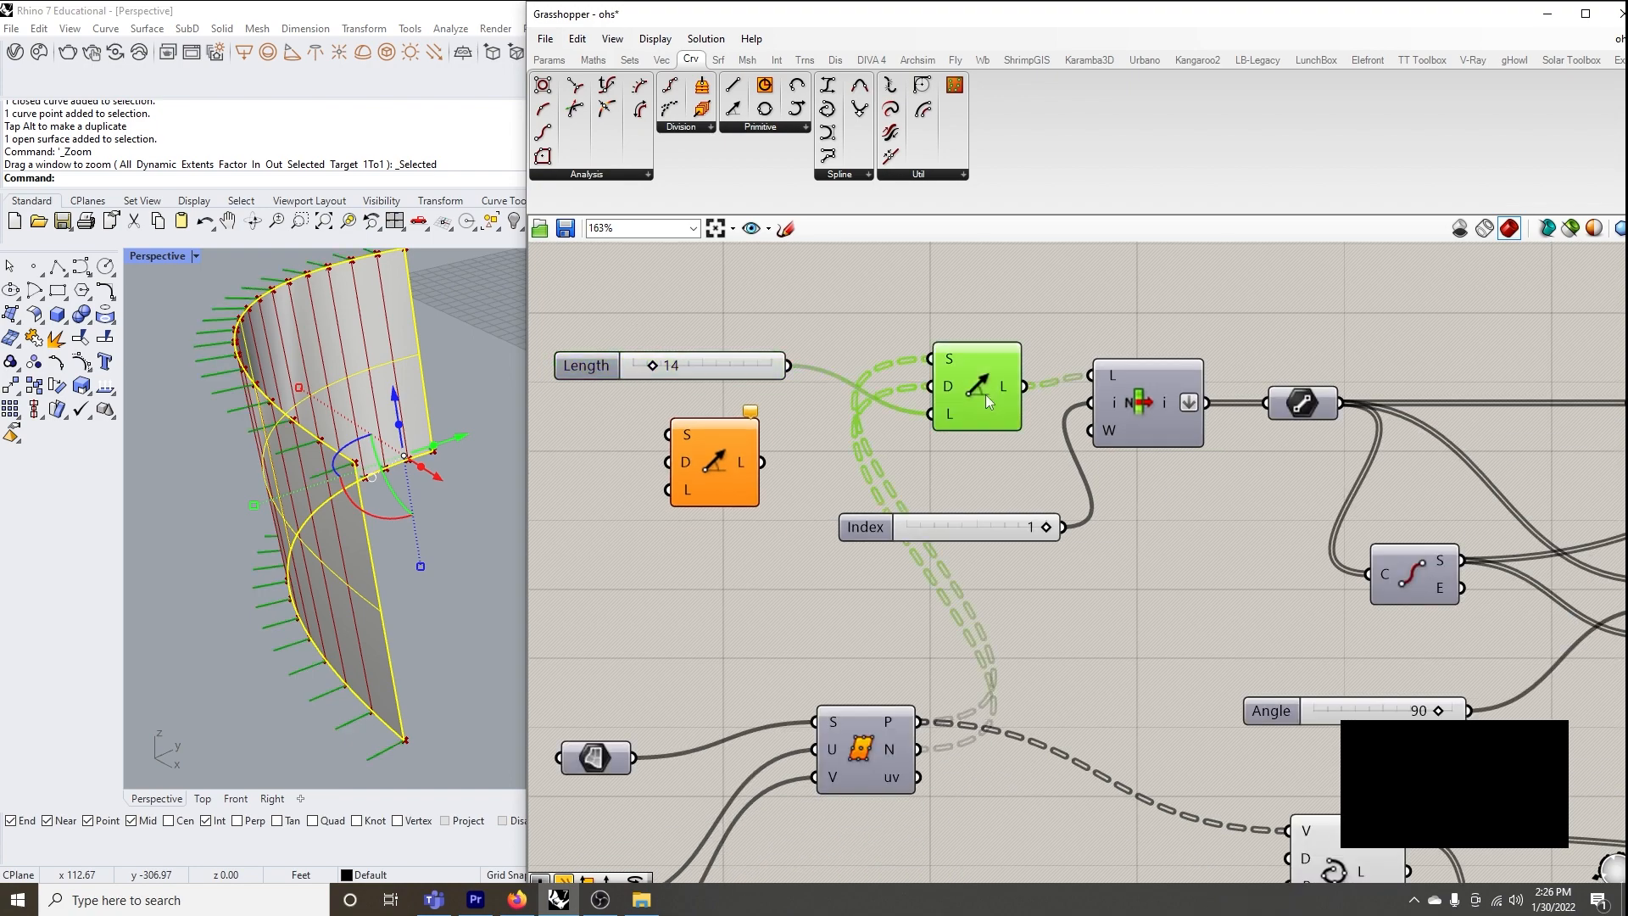
{"action": "right_click_drag", "start_coordinate": [1055, 446], "coordinate": [989, 442]}
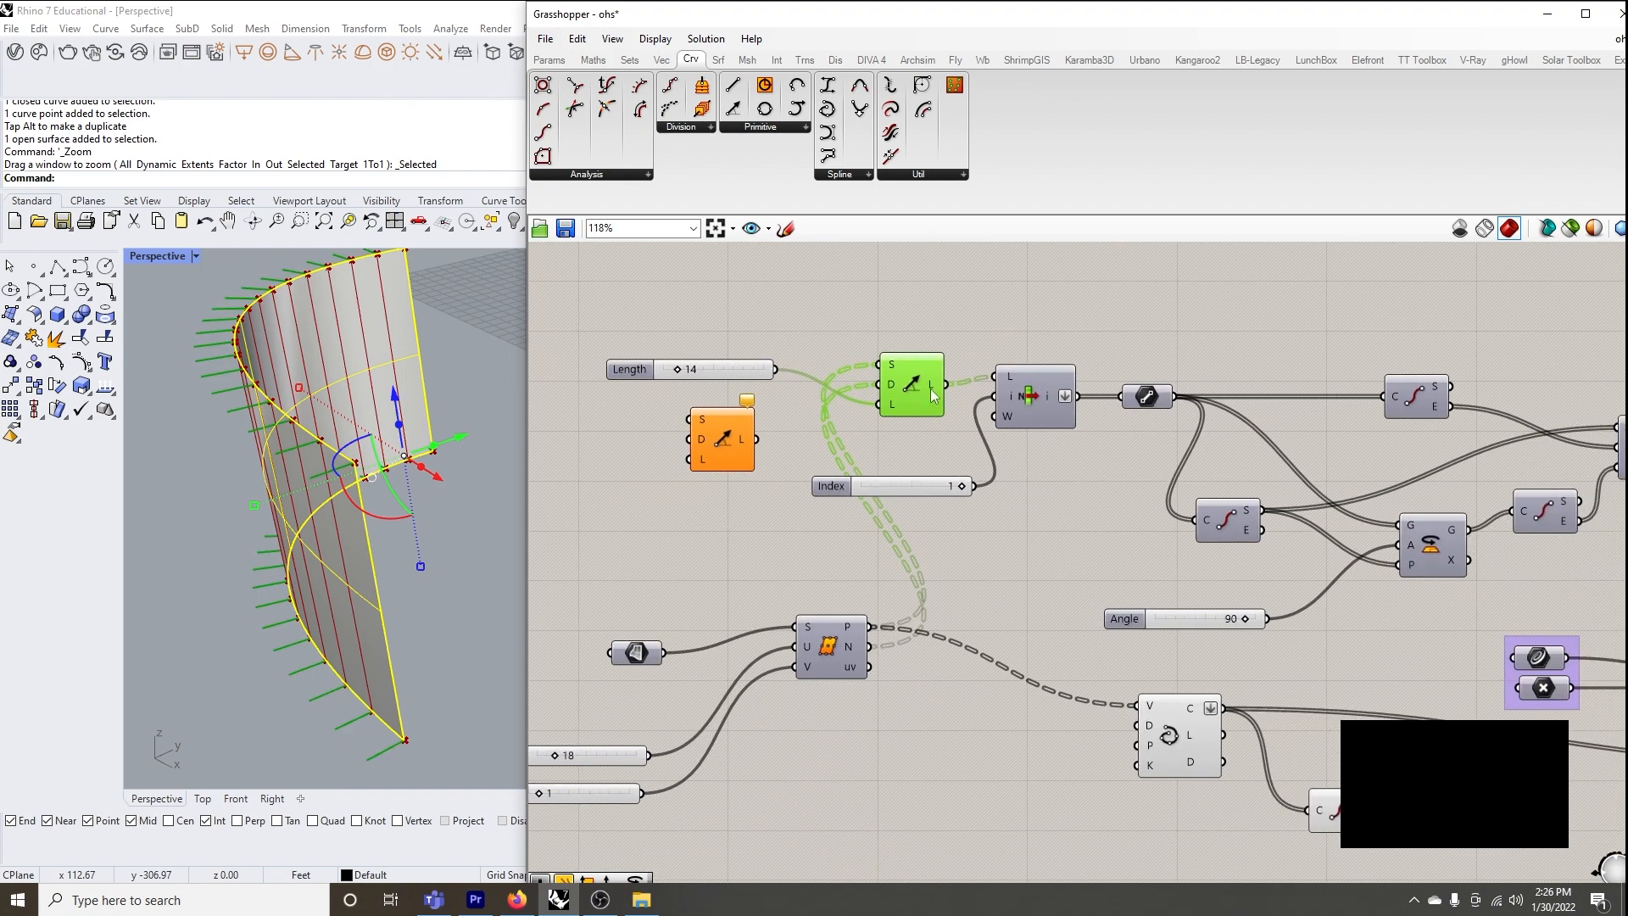
{"action": "scroll", "coordinate": [373, 511], "scroll_direction": "down", "scroll_amount": 2}
{"action": "scroll", "coordinate": [373, 510], "scroll_direction": "up", "scroll_amount": 2}
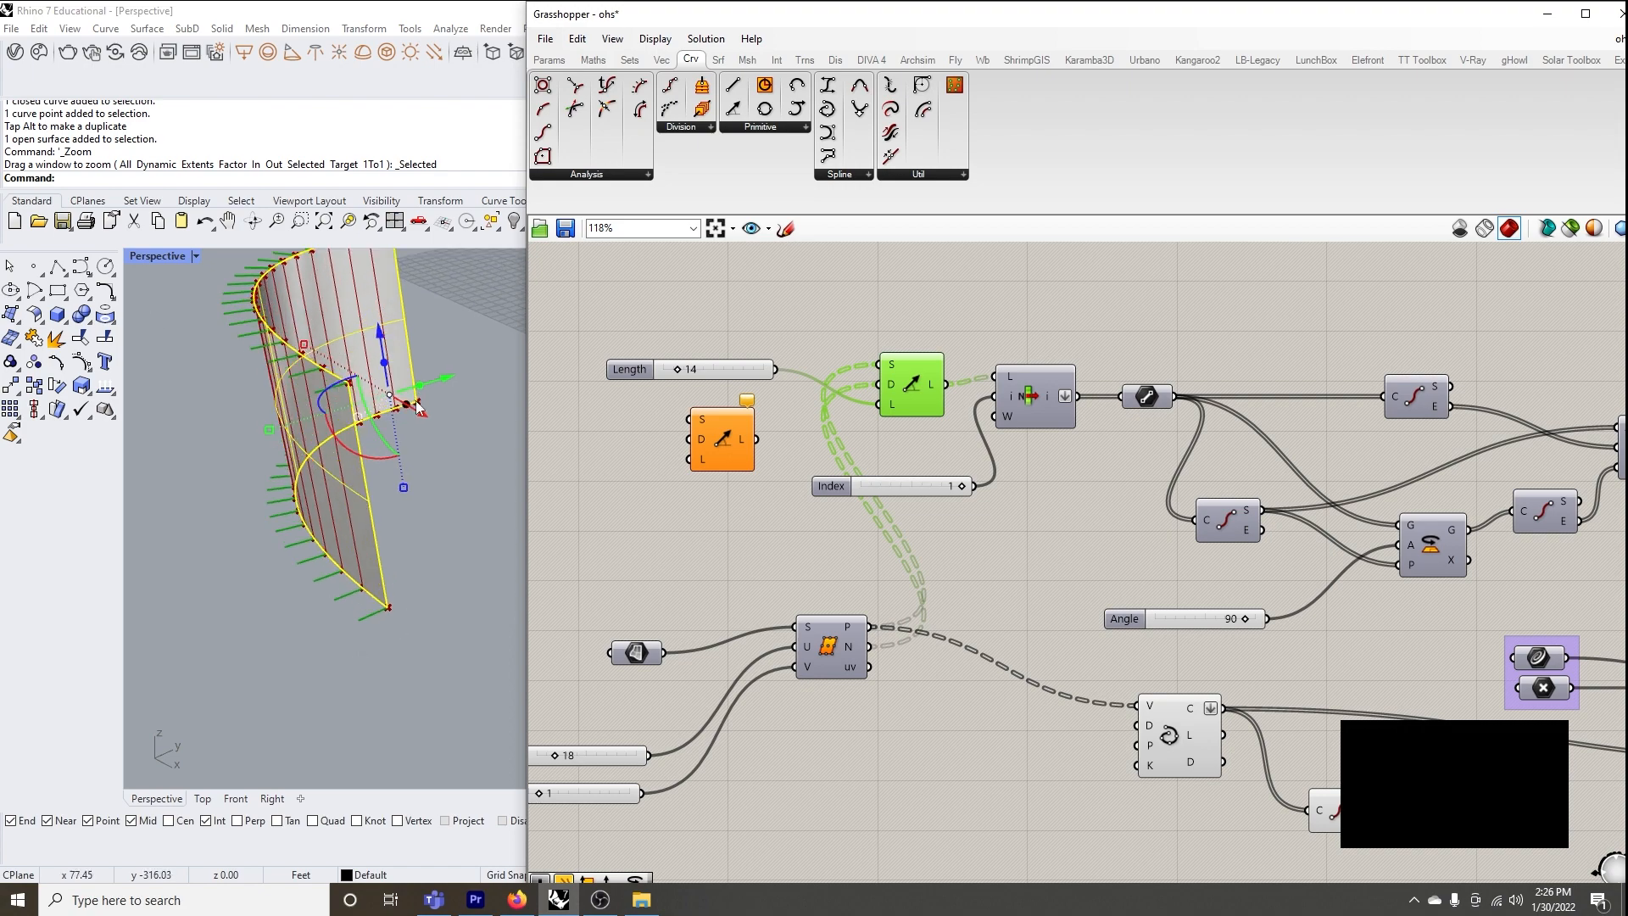
Look through the component categories and locate Plane 3Pt among the vector plane components
{"action": "right_click_drag", "start_coordinate": [1025, 334], "coordinate": [882, 324]}
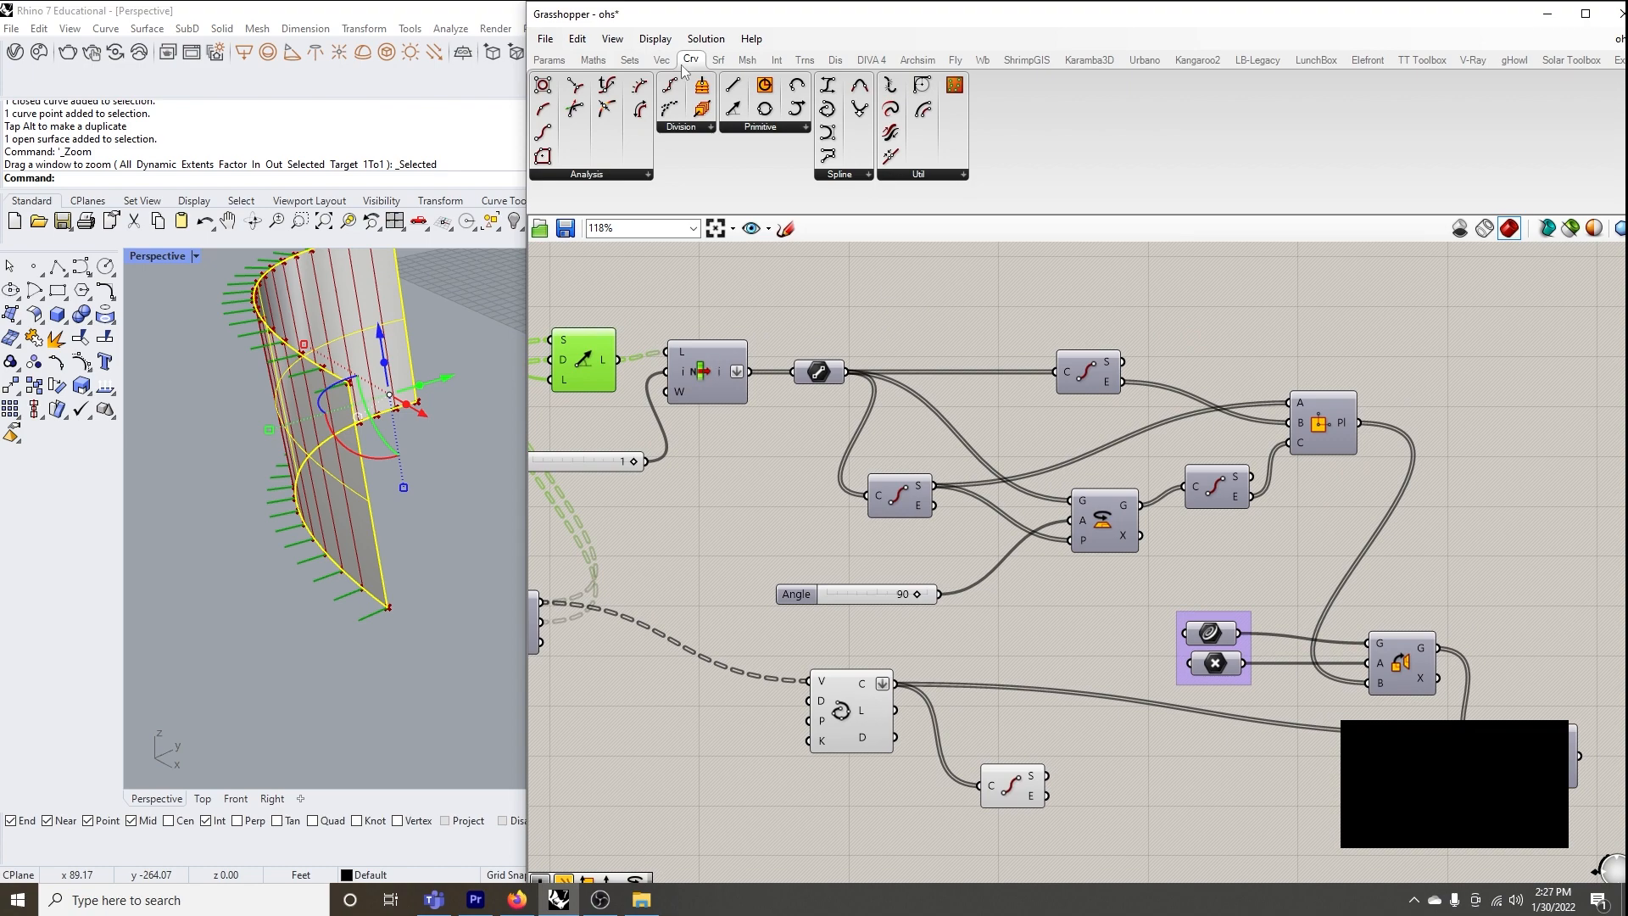
{"action": "scroll", "coordinate": [327, 275], "scroll_direction": "up", "scroll_amount": 1}
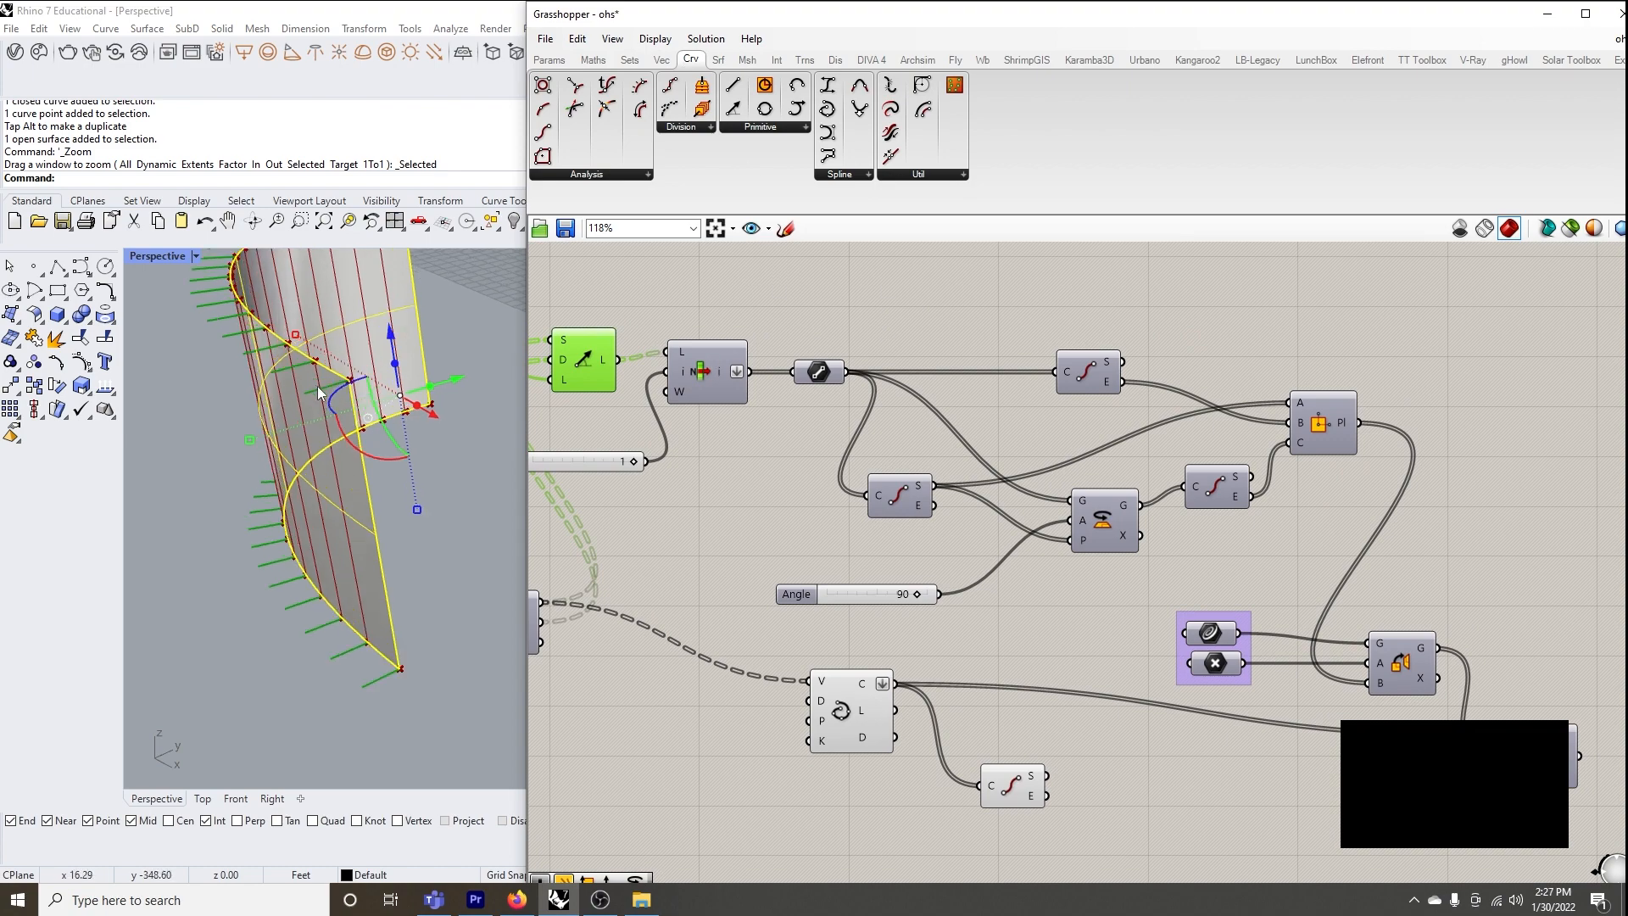
{"action": "scroll", "coordinate": [316, 385], "scroll_direction": "up", "scroll_amount": 2}
{"action": "left_click", "coordinate": [768, 138]}
{"action": "left_click", "coordinate": [765, 128]}
{"action": "left_click", "coordinate": [746, 61]}
{"action": "left_click", "coordinate": [804, 61]}
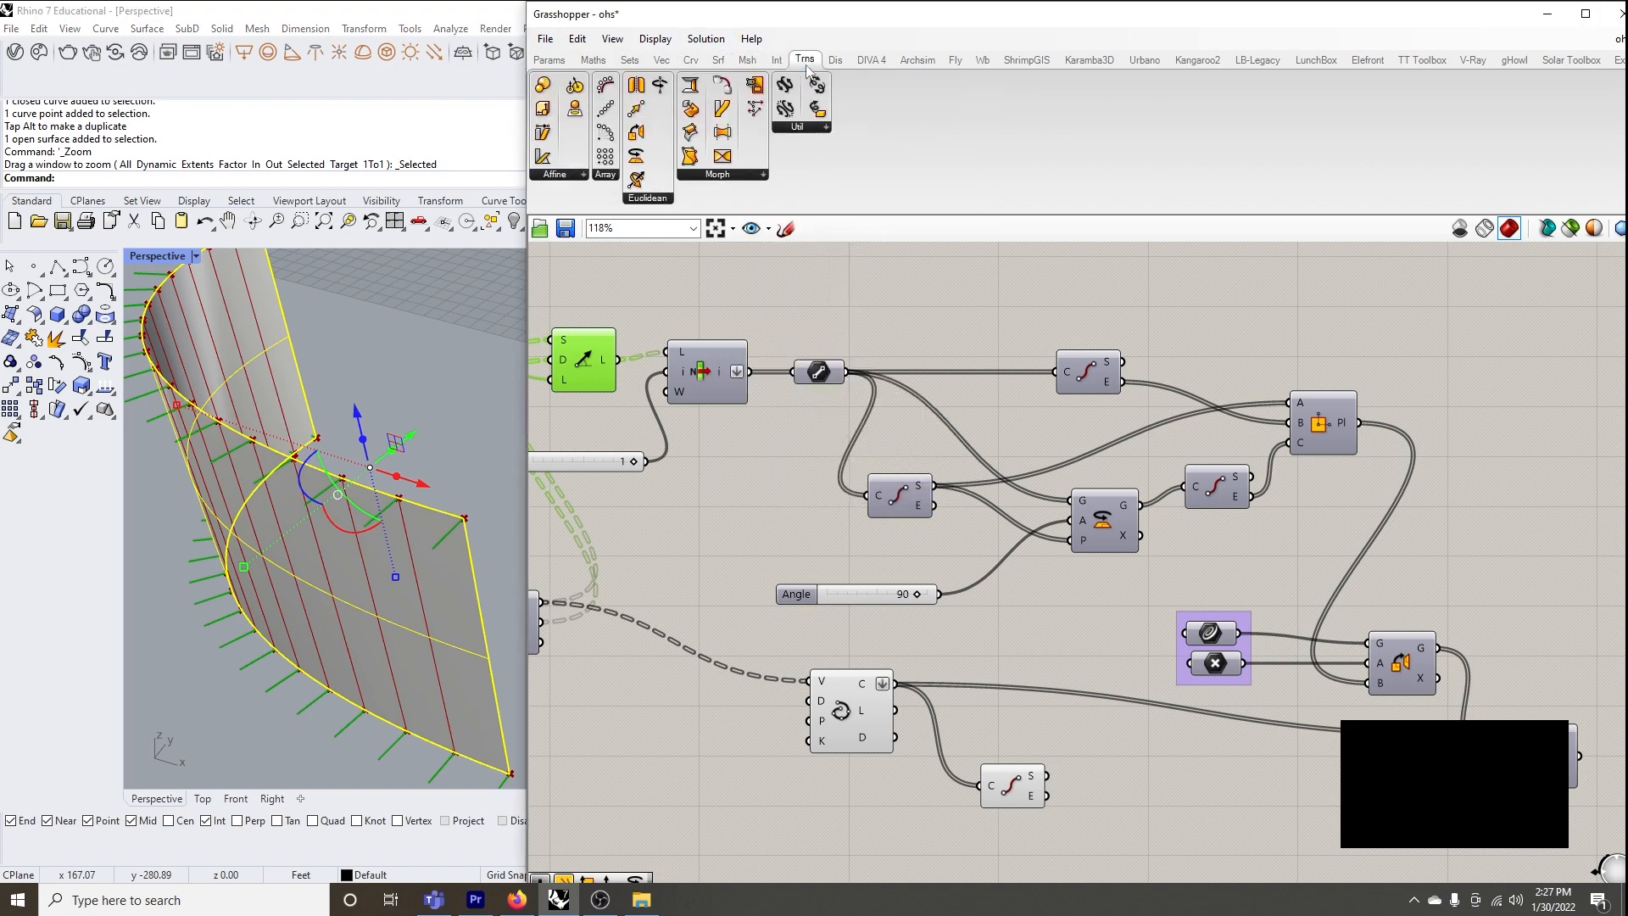
{"action": "left_click", "coordinate": [836, 64]}
{"action": "left_click", "coordinate": [661, 61]}
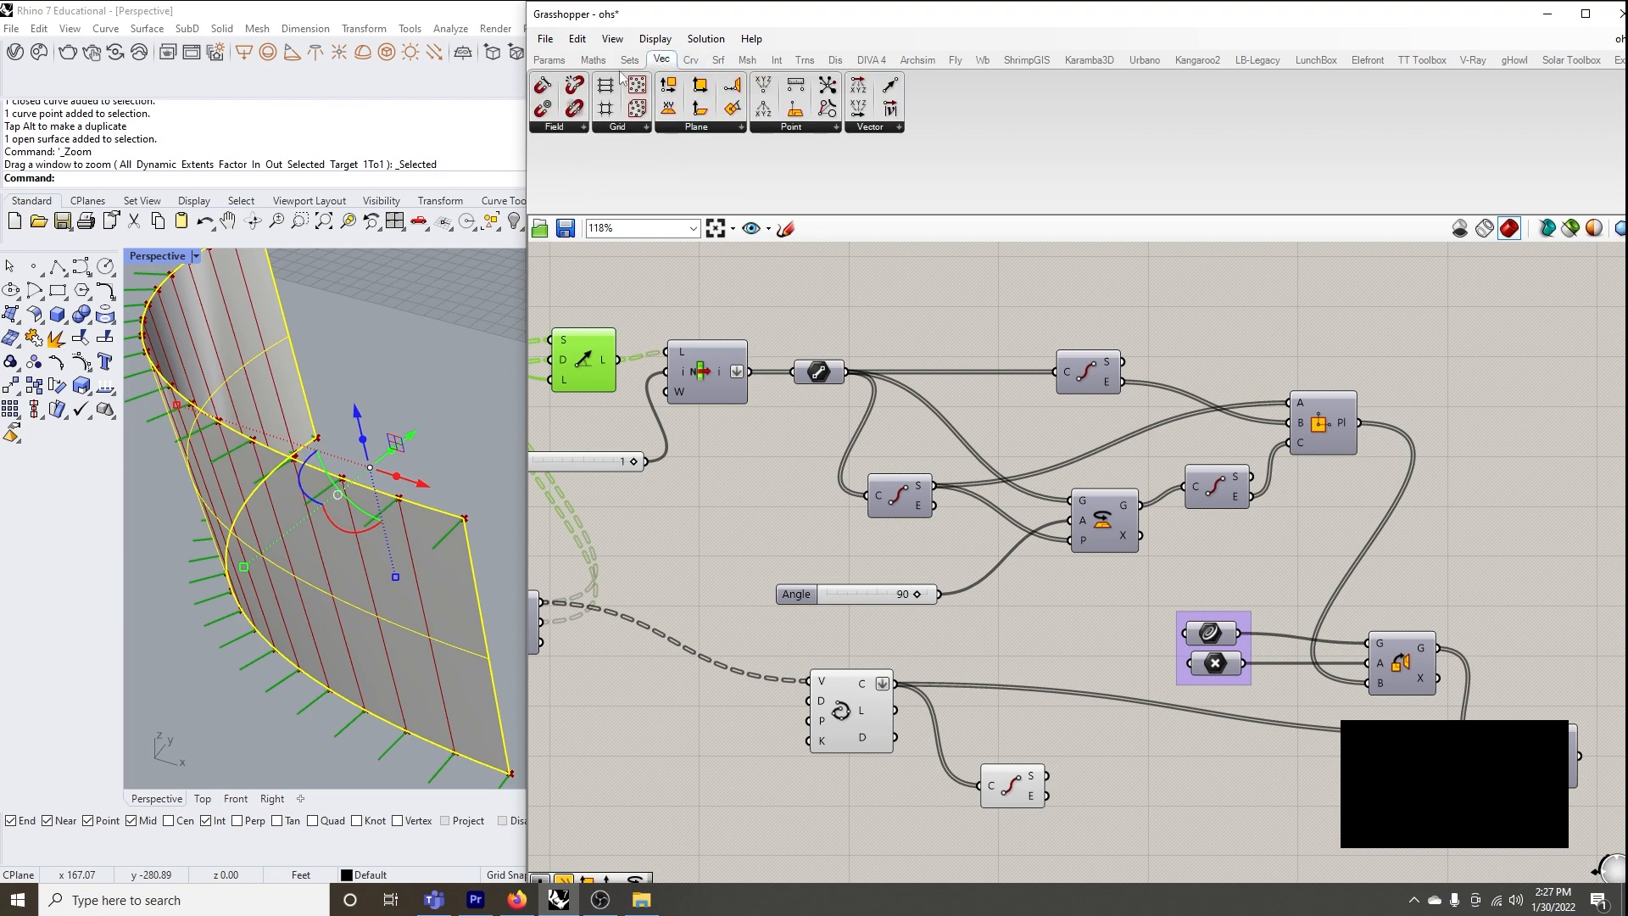
{"action": "left_click", "coordinate": [695, 127]}
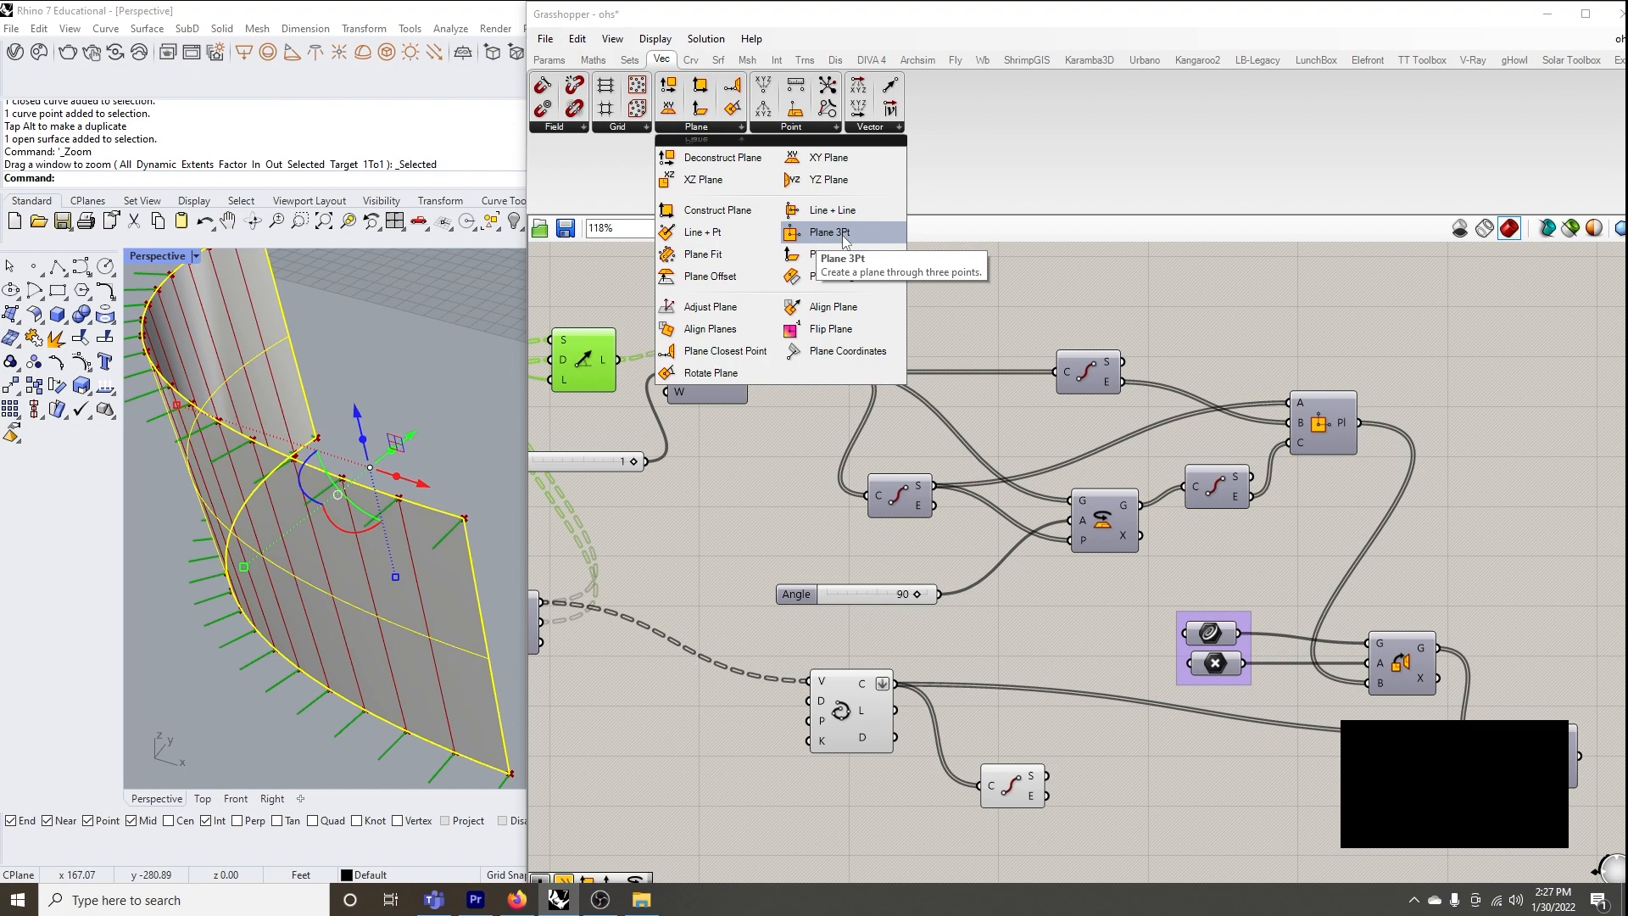
Select the Plane 3Pt component on the canvas and examine its A, B and C point inputs
{"action": "left_click", "coordinate": [1334, 424]}
{"action": "scroll", "coordinate": [1350, 411], "scroll_direction": "up", "scroll_amount": 4}
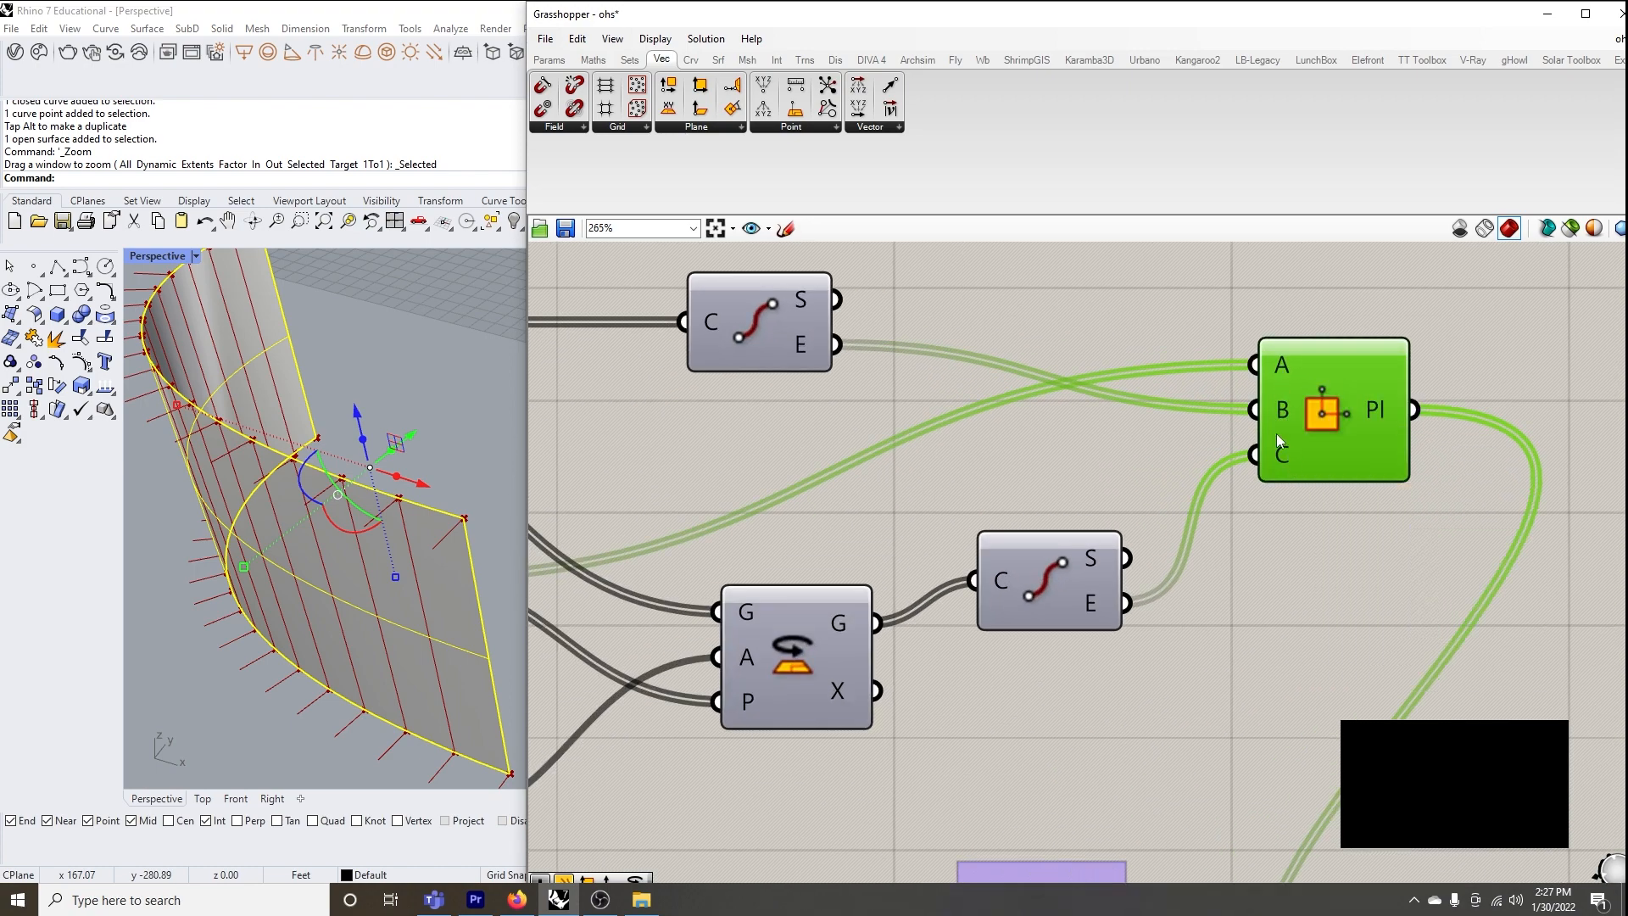
{"action": "mouse_move", "coordinate": [1279, 366]}
{"action": "scroll", "coordinate": [1279, 371], "scroll_direction": "down", "scroll_amount": 4}
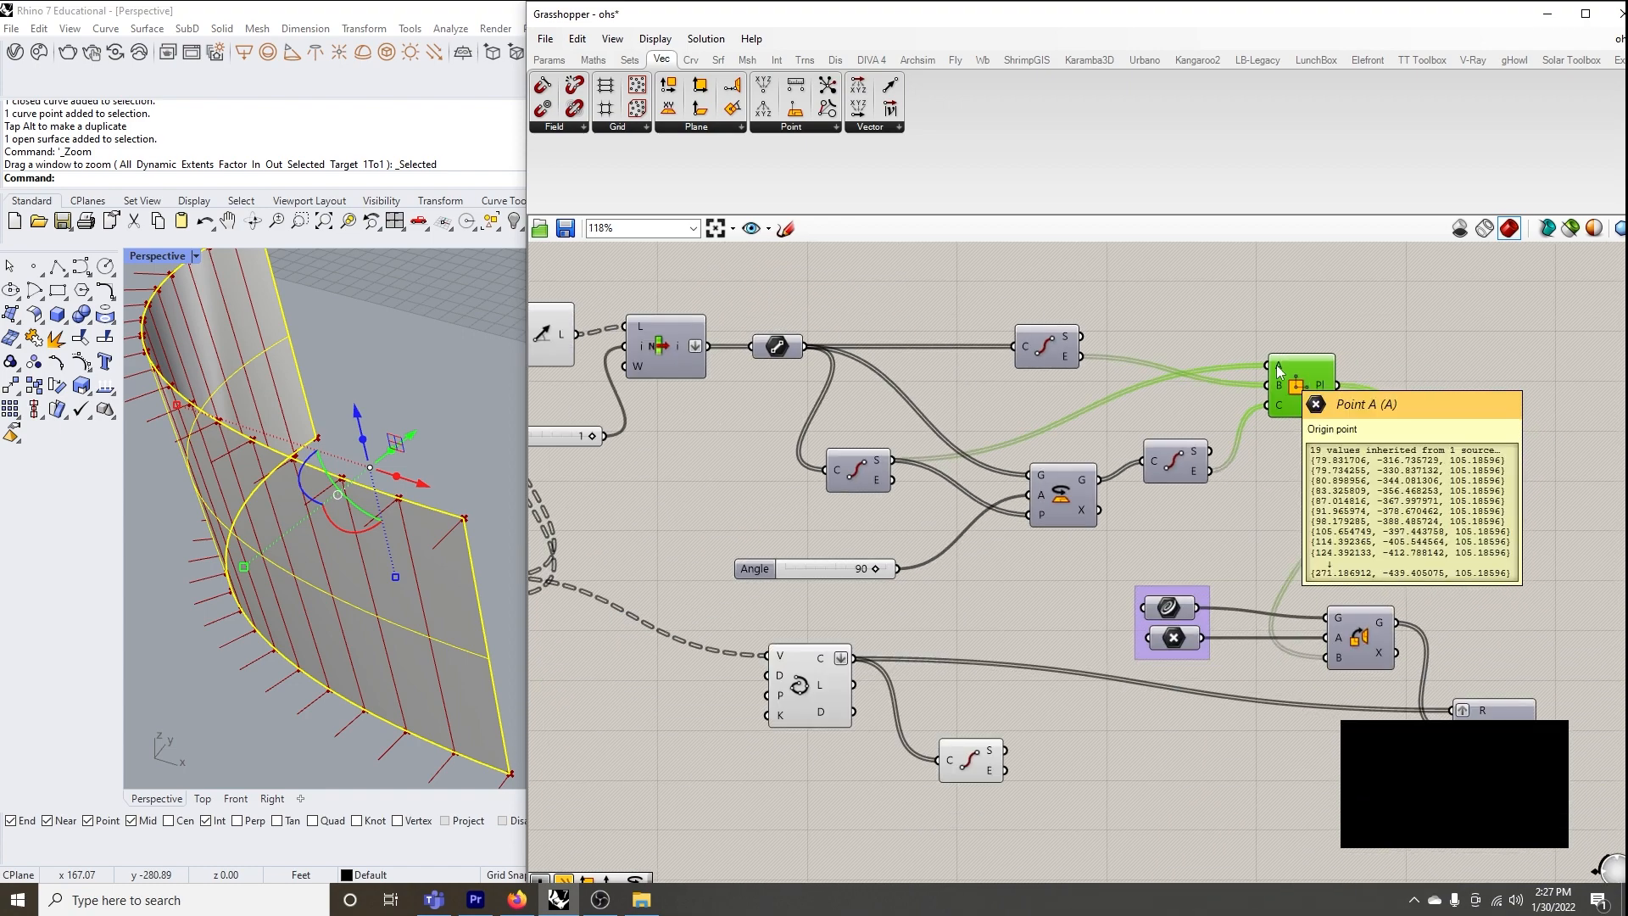
{"action": "scroll", "coordinate": [1296, 386], "scroll_direction": "up", "scroll_amount": 3}
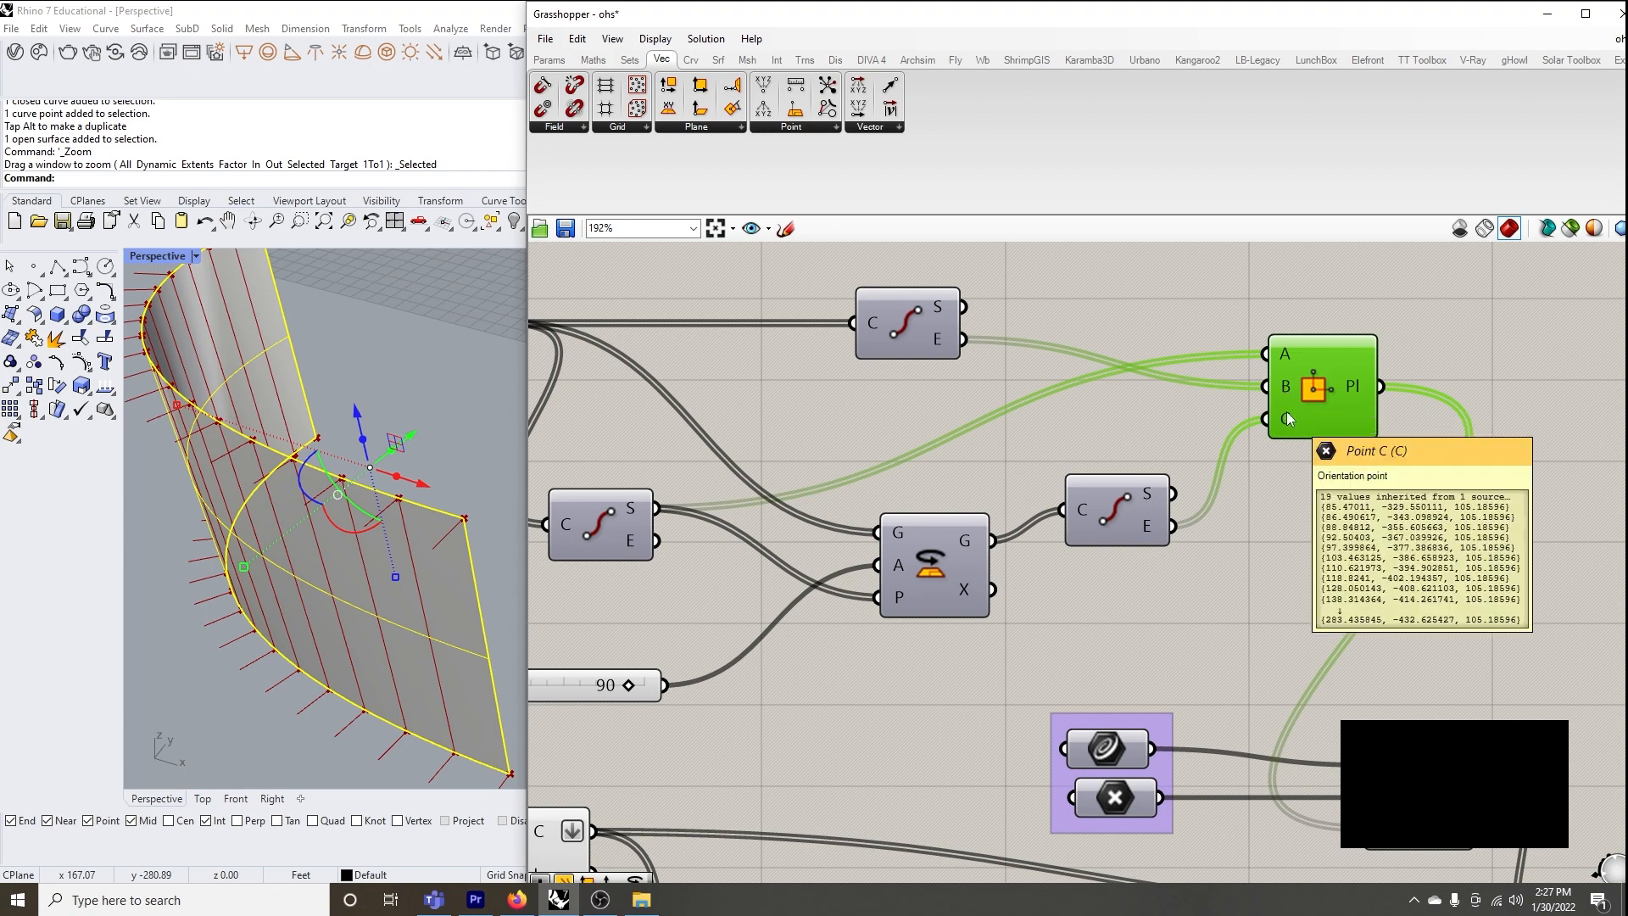
{"action": "scroll", "coordinate": [1285, 410], "scroll_direction": "down", "scroll_amount": 3}
Select the wired Line SDL component and examine its normal lines along both edges of the wall
{"action": "left_click", "coordinate": [1144, 304]}
{"action": "right_click_drag", "start_coordinate": [755, 317], "coordinate": [1032, 378]}
{"action": "scroll", "coordinate": [913, 389], "scroll_direction": "up", "scroll_amount": 3}
{"action": "left_click", "coordinate": [825, 394]}
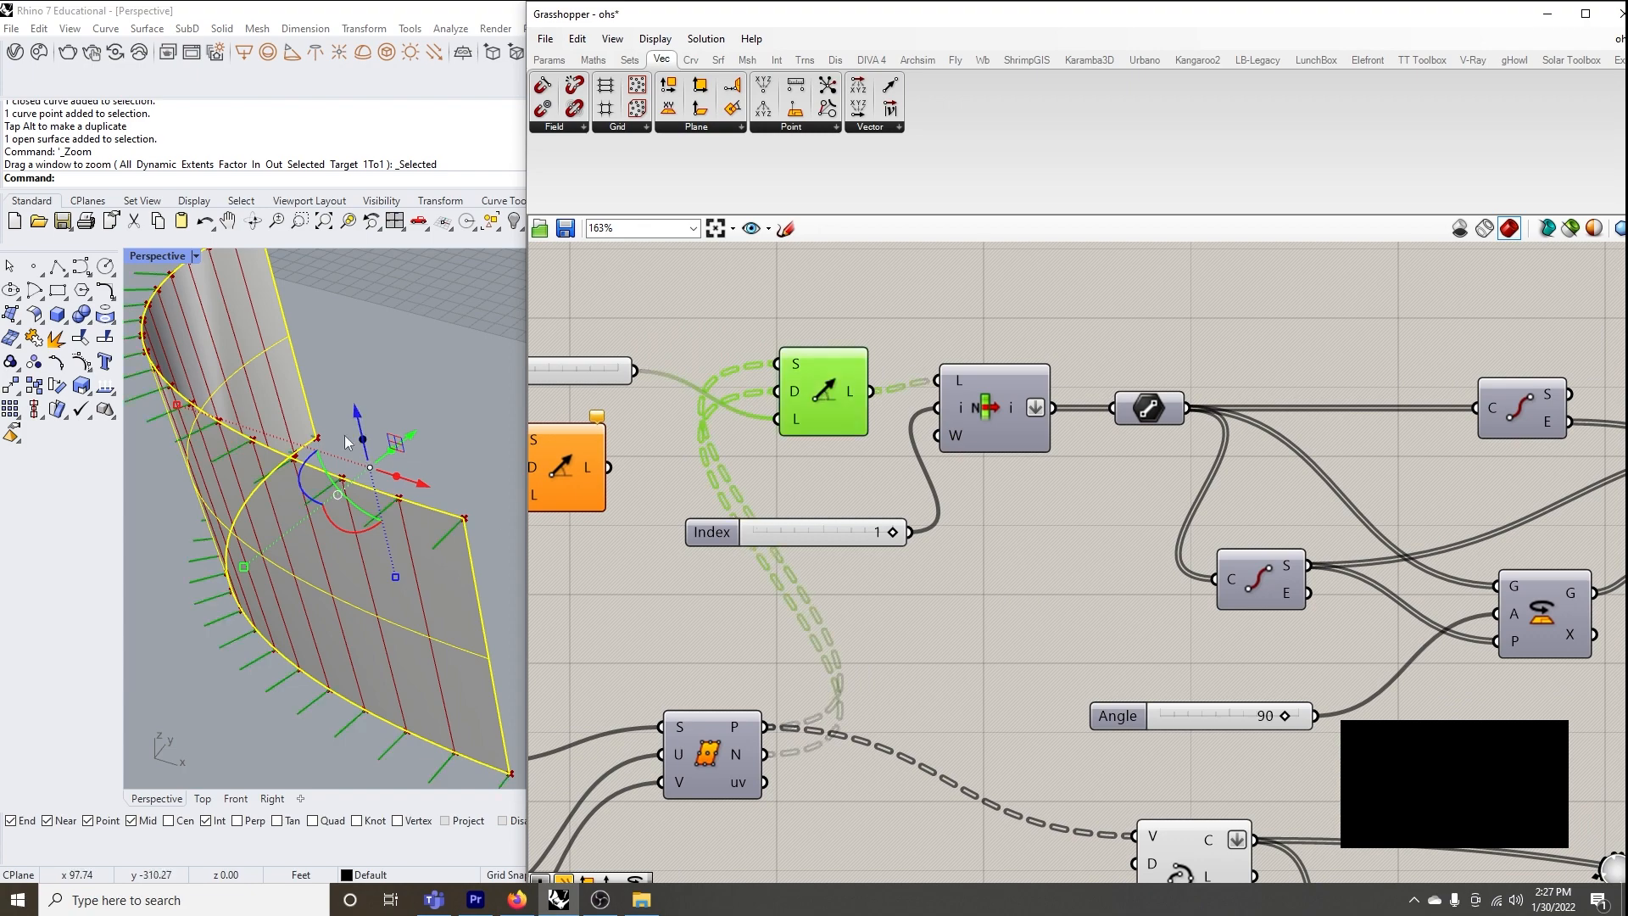
{"action": "scroll", "coordinate": [360, 451], "scroll_direction": "down", "scroll_amount": 1}
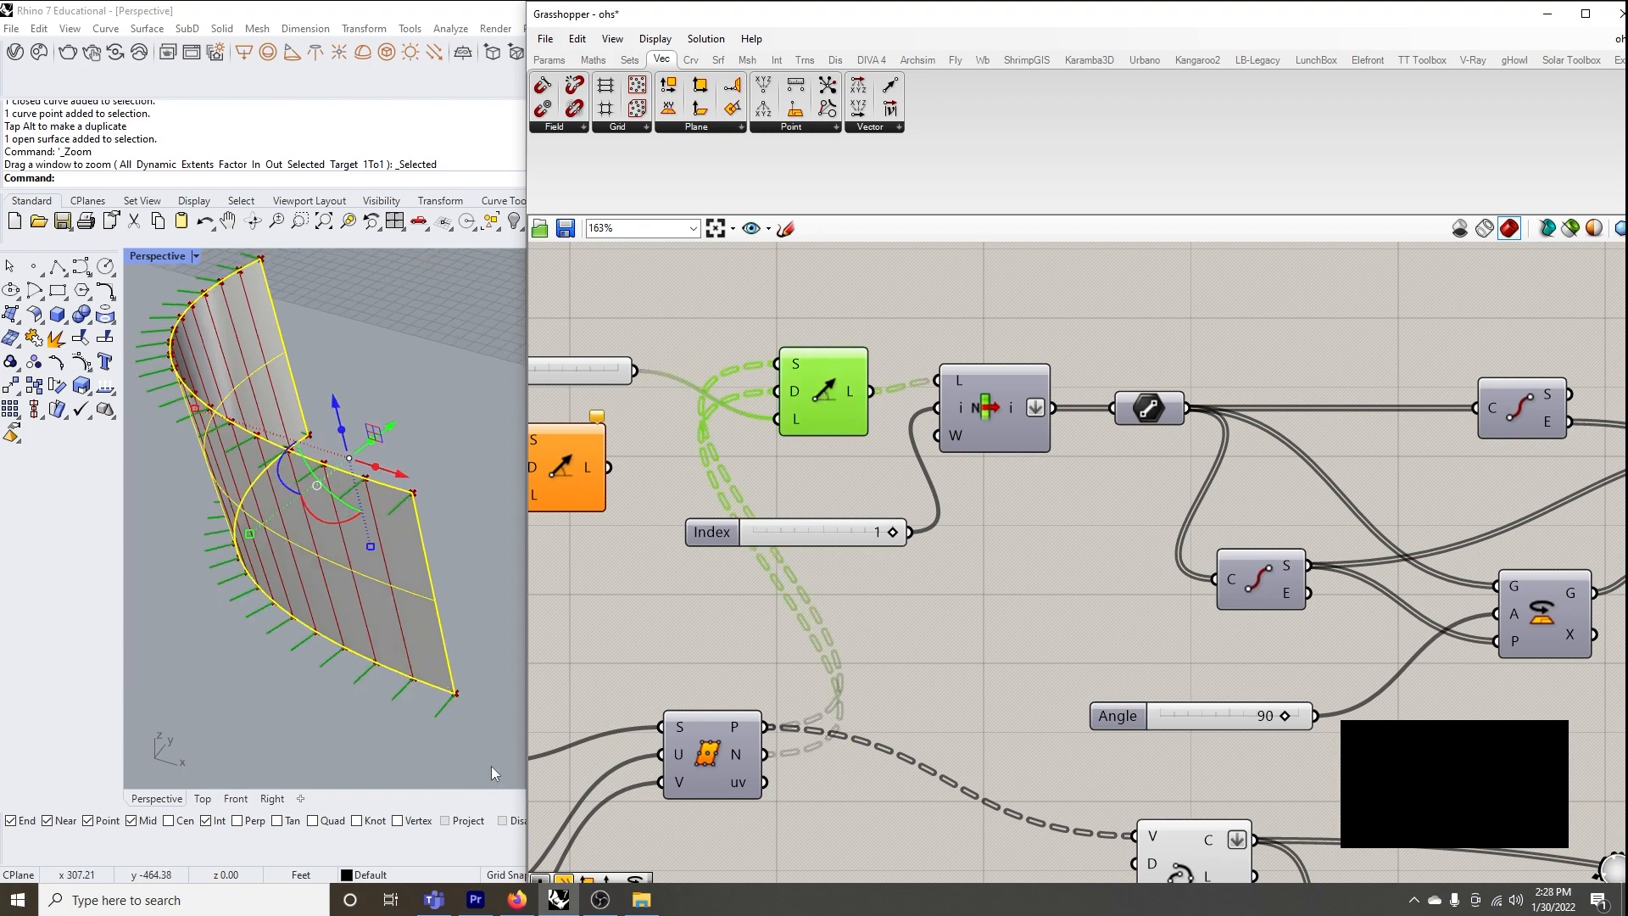
Turn on the preview of the List Item component fed by the Line SDL and inspect its lines on the wall
{"action": "left_click", "coordinate": [969, 429]}
{"action": "middle_click", "coordinate": [1016, 406]}
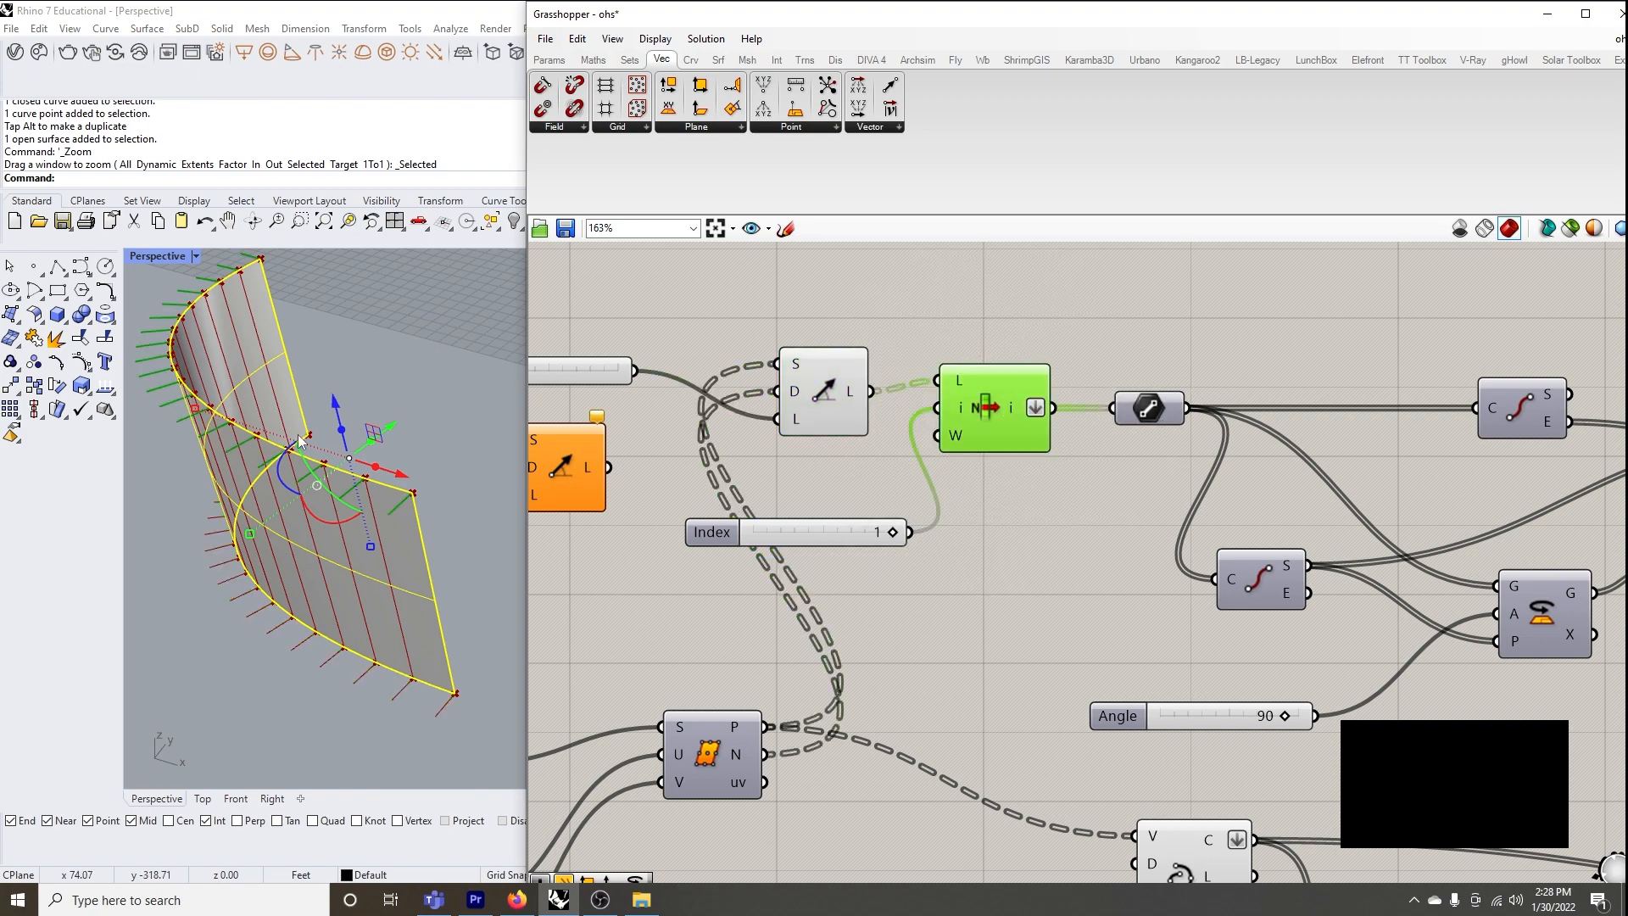
{"action": "scroll", "coordinate": [236, 293], "scroll_direction": "down", "scroll_amount": 3}
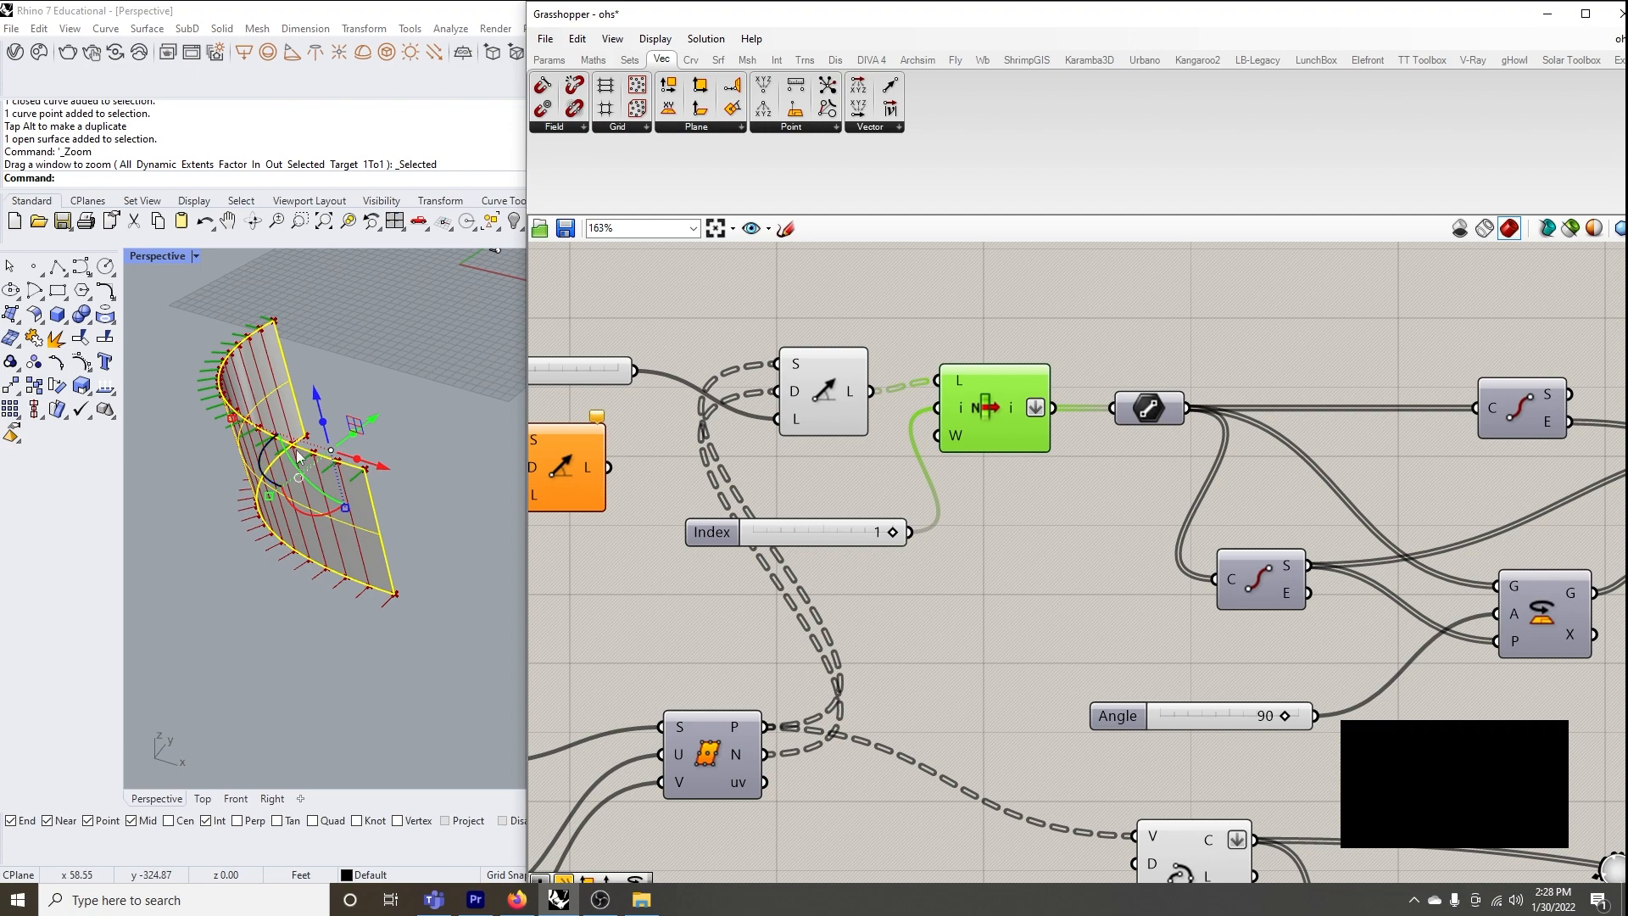
{"action": "scroll", "coordinate": [916, 544], "scroll_direction": "up", "scroll_amount": 3}
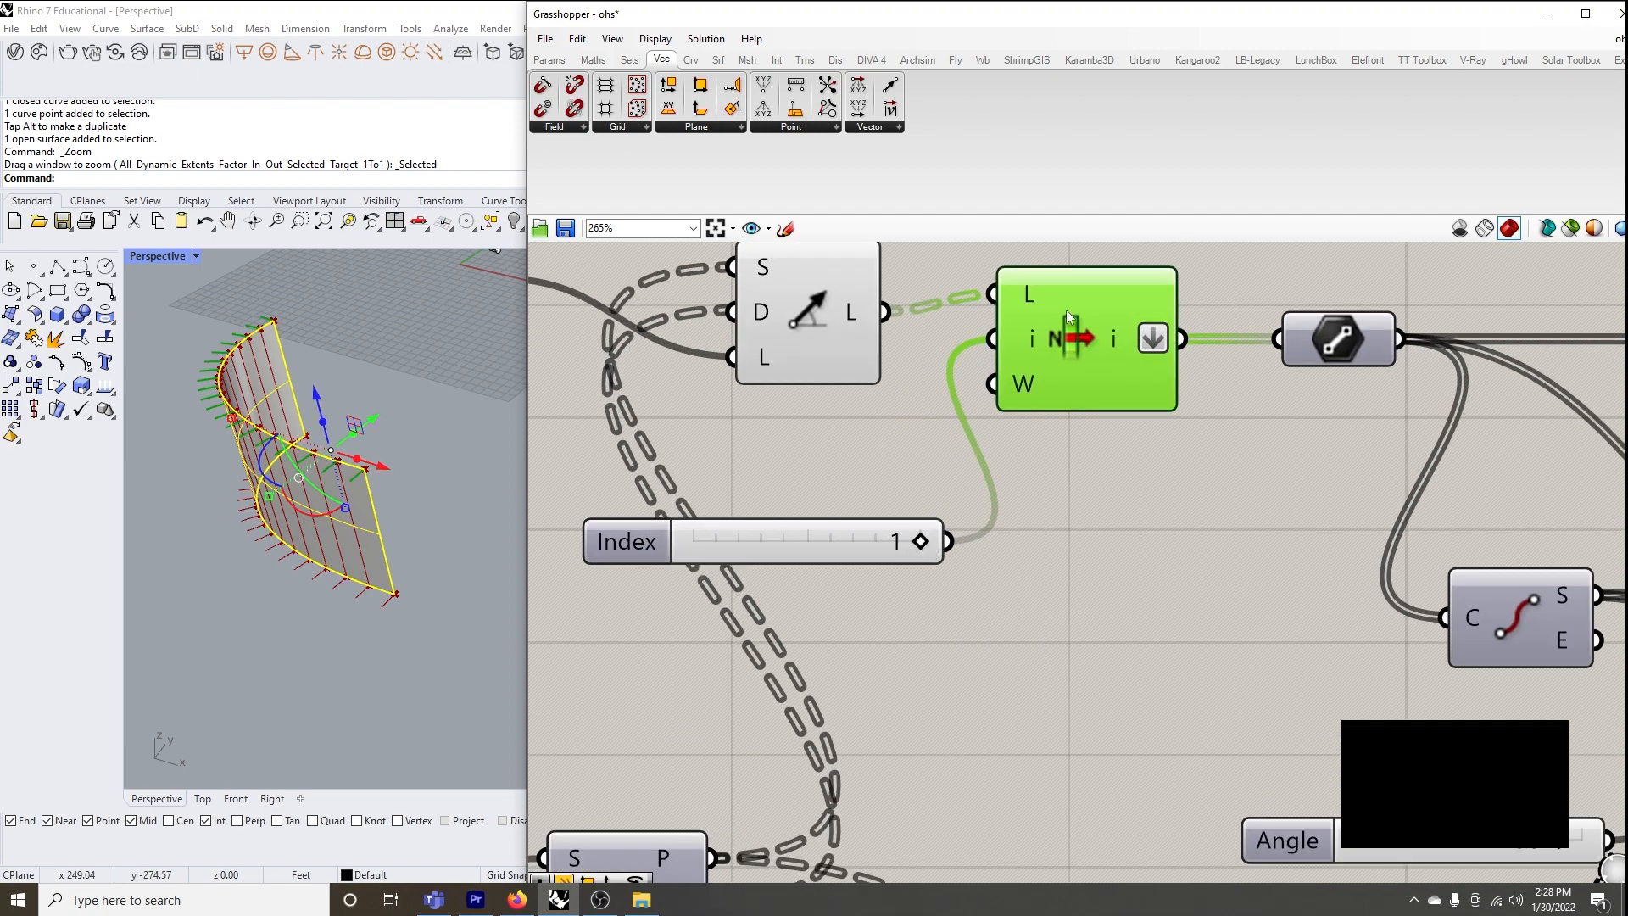
Turn on the preview of the Line parameter after the List Item and inspect its lines on the wall
{"action": "right_click_drag", "start_coordinate": [1145, 465], "coordinate": [1005, 490]}
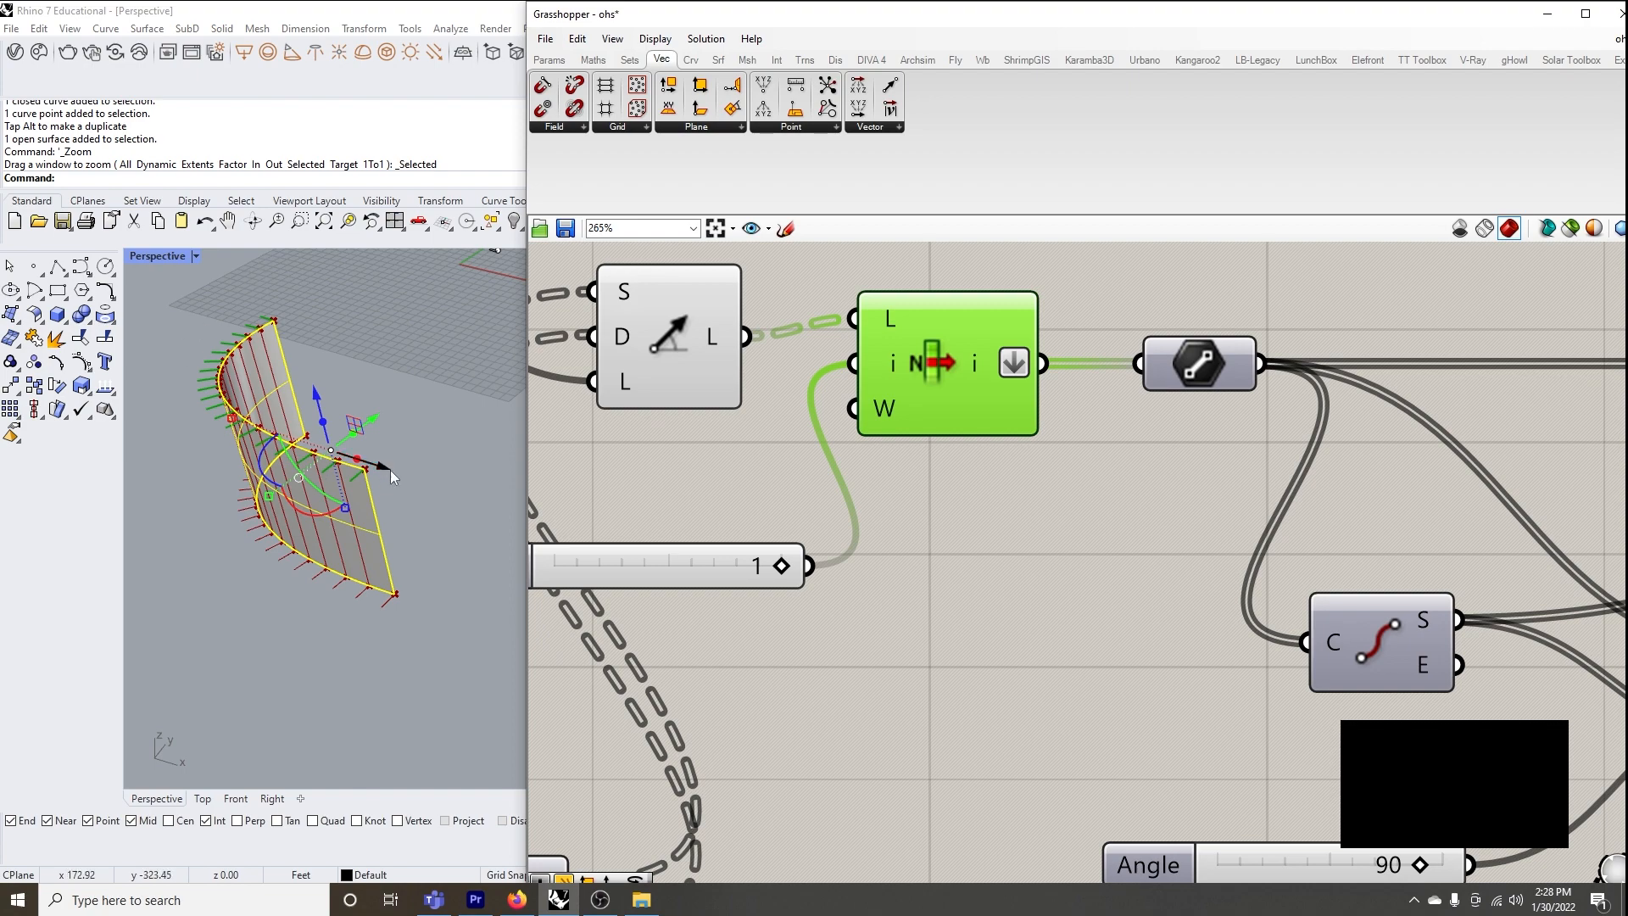
{"action": "right_click_drag", "start_coordinate": [1050, 538], "coordinate": [871, 550]}
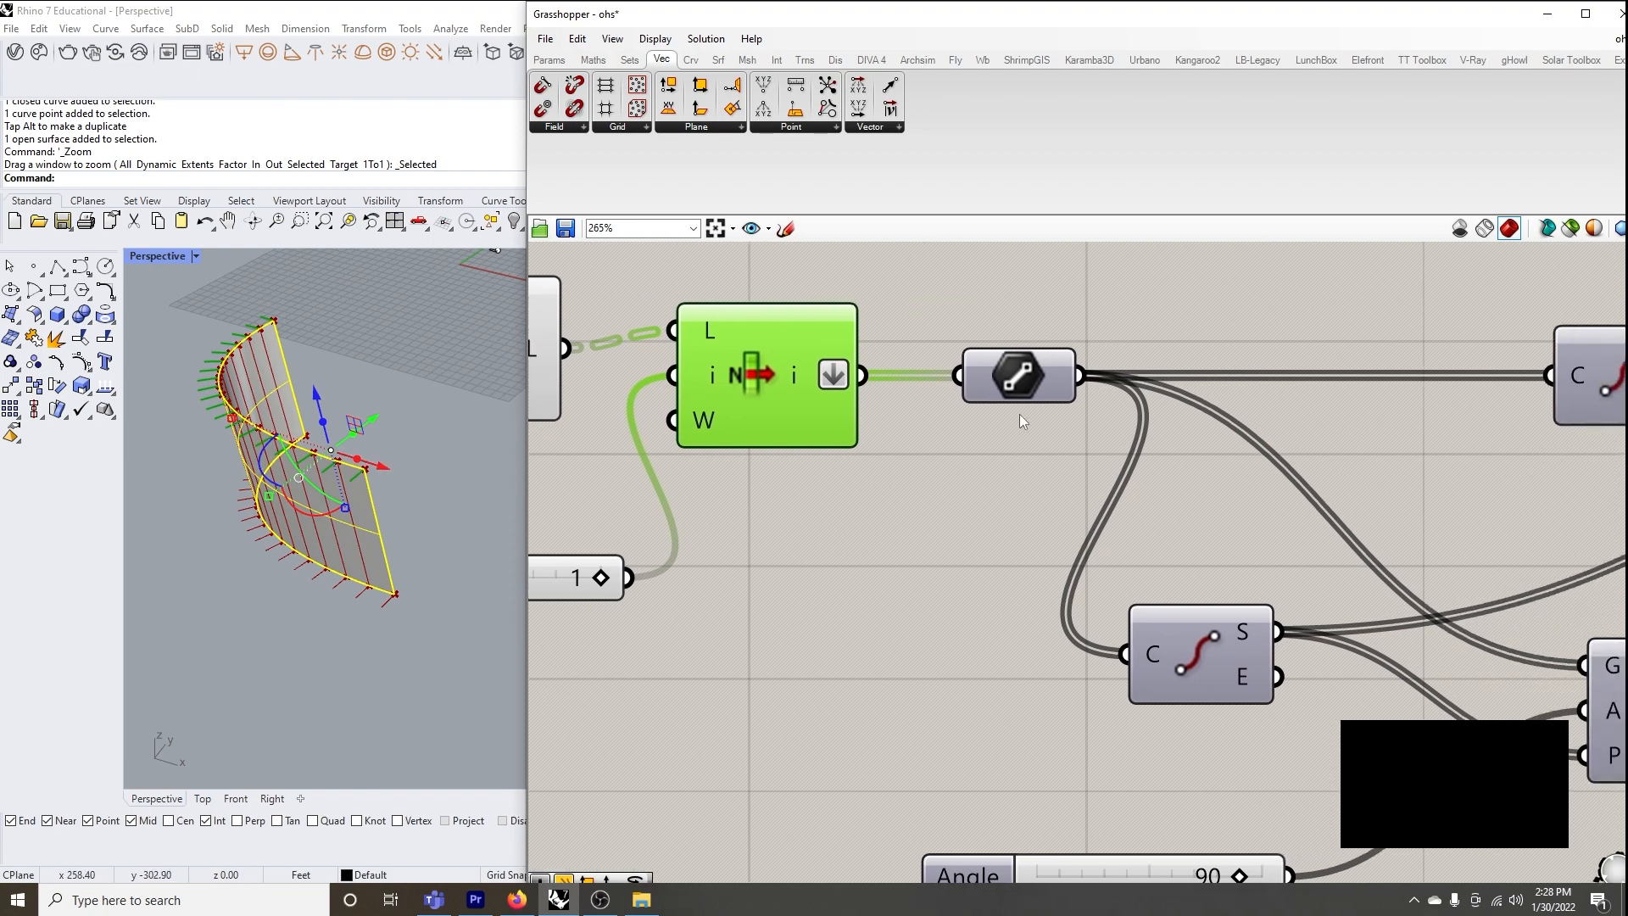
{"action": "left_click", "coordinate": [1025, 381]}
{"action": "middle_click", "coordinate": [1024, 382]}
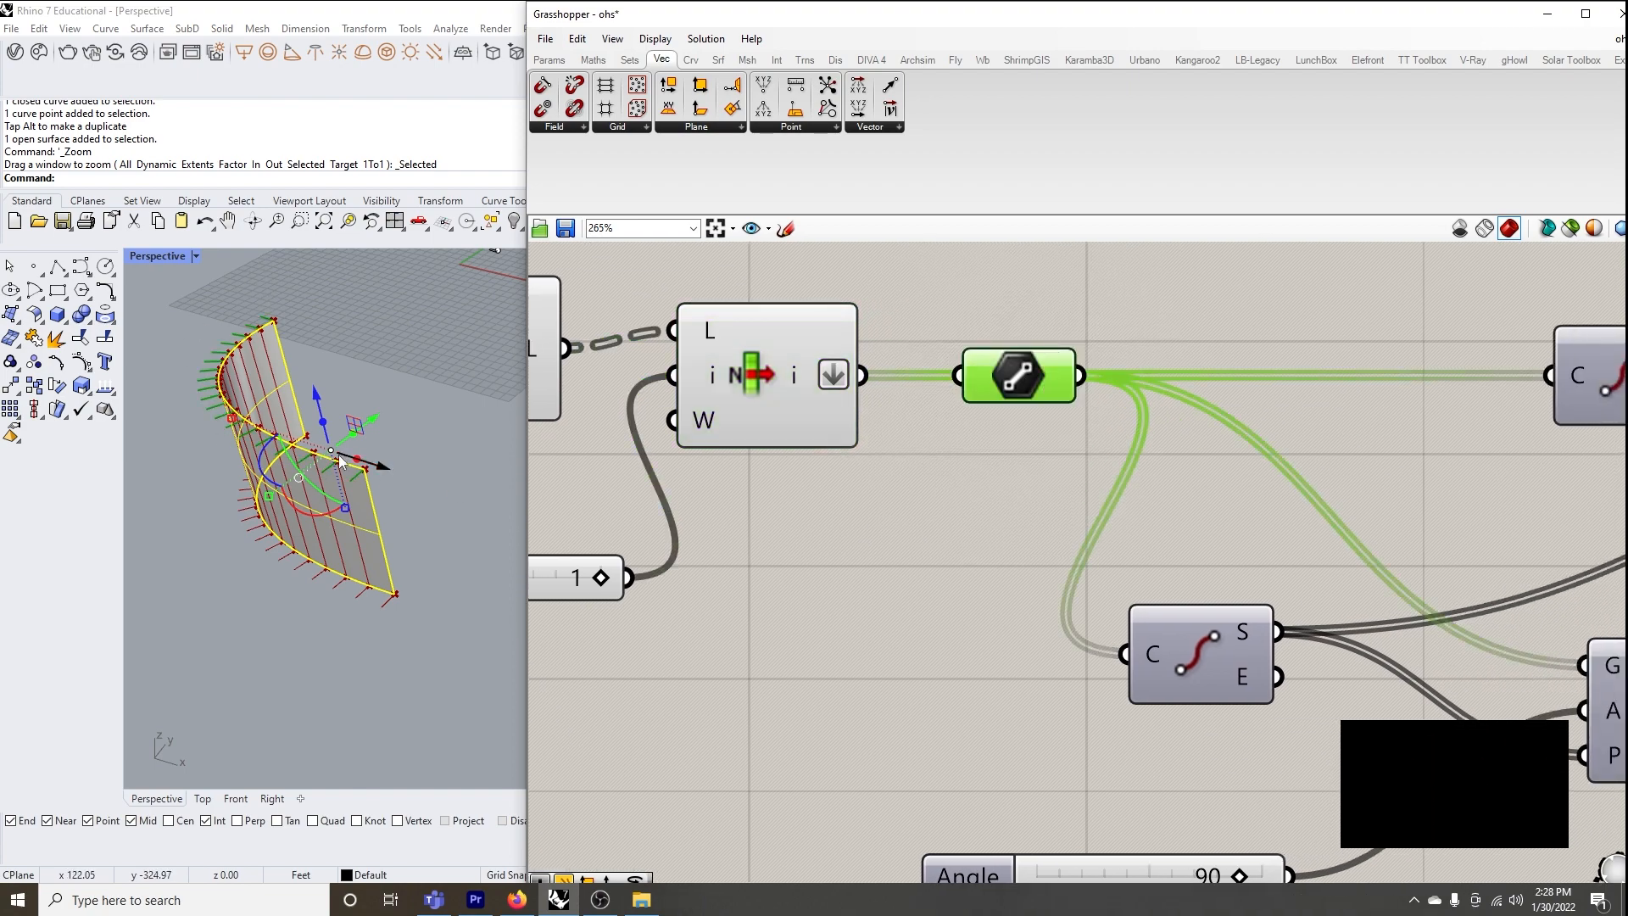
{"action": "scroll", "coordinate": [356, 480], "scroll_direction": "up", "scroll_amount": 3}
{"action": "scroll", "coordinate": [730, 506], "scroll_direction": "down", "scroll_amount": 2}
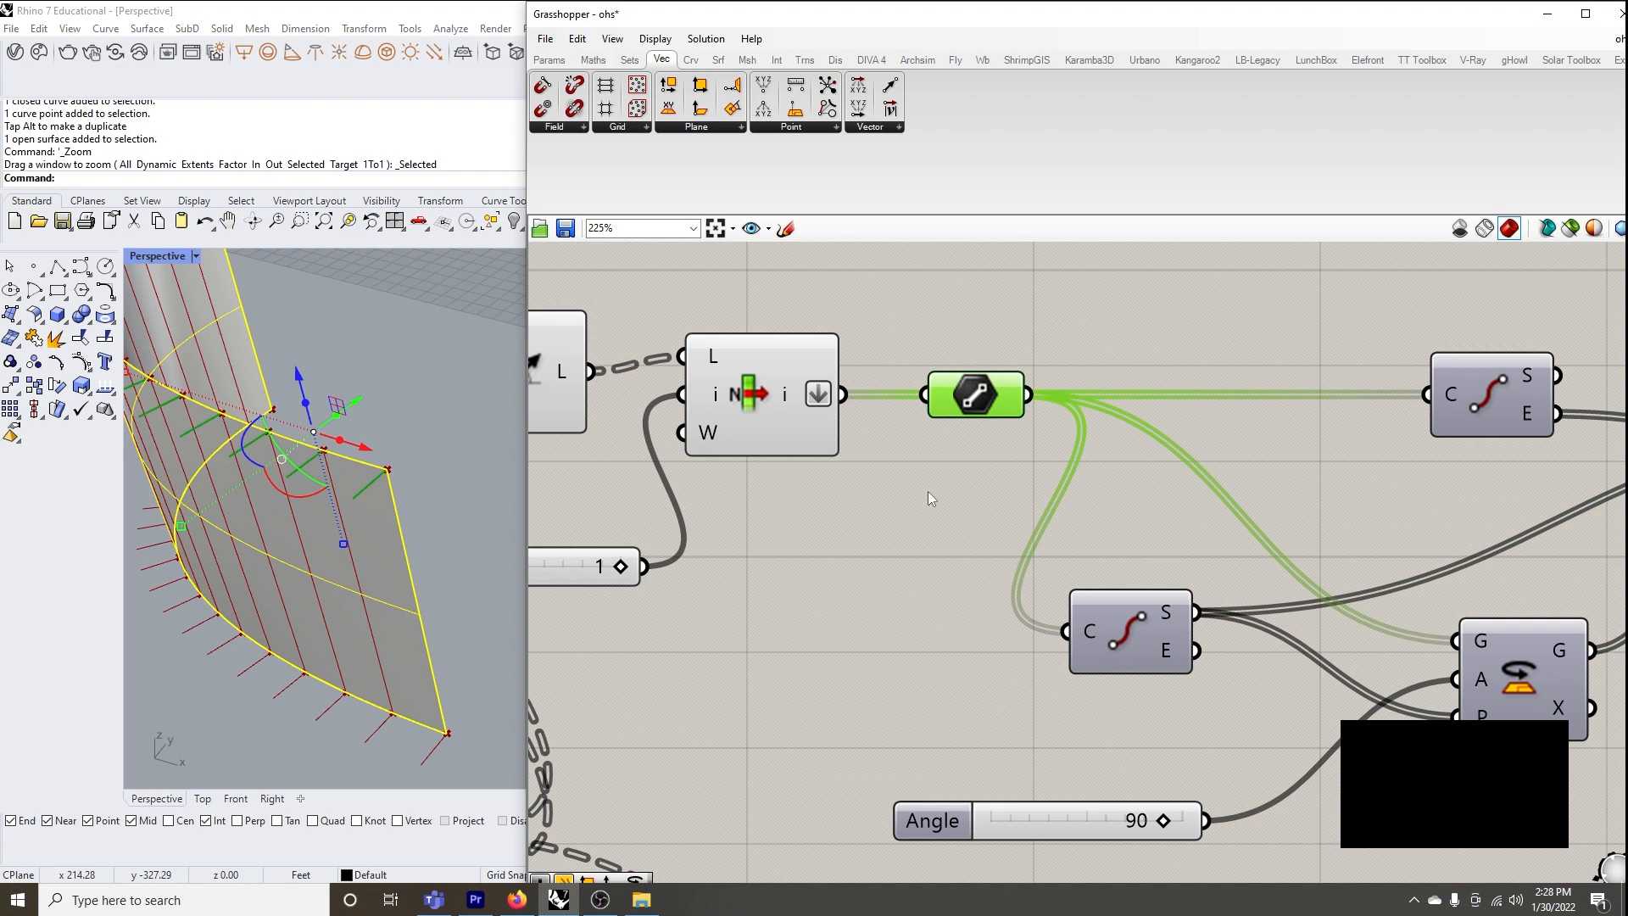
Turn on the preview of the End Points component feeding Plane 3Pt's B input and check that X-direction input
{"action": "scroll", "coordinate": [991, 433], "scroll_direction": "down", "scroll_amount": 3}
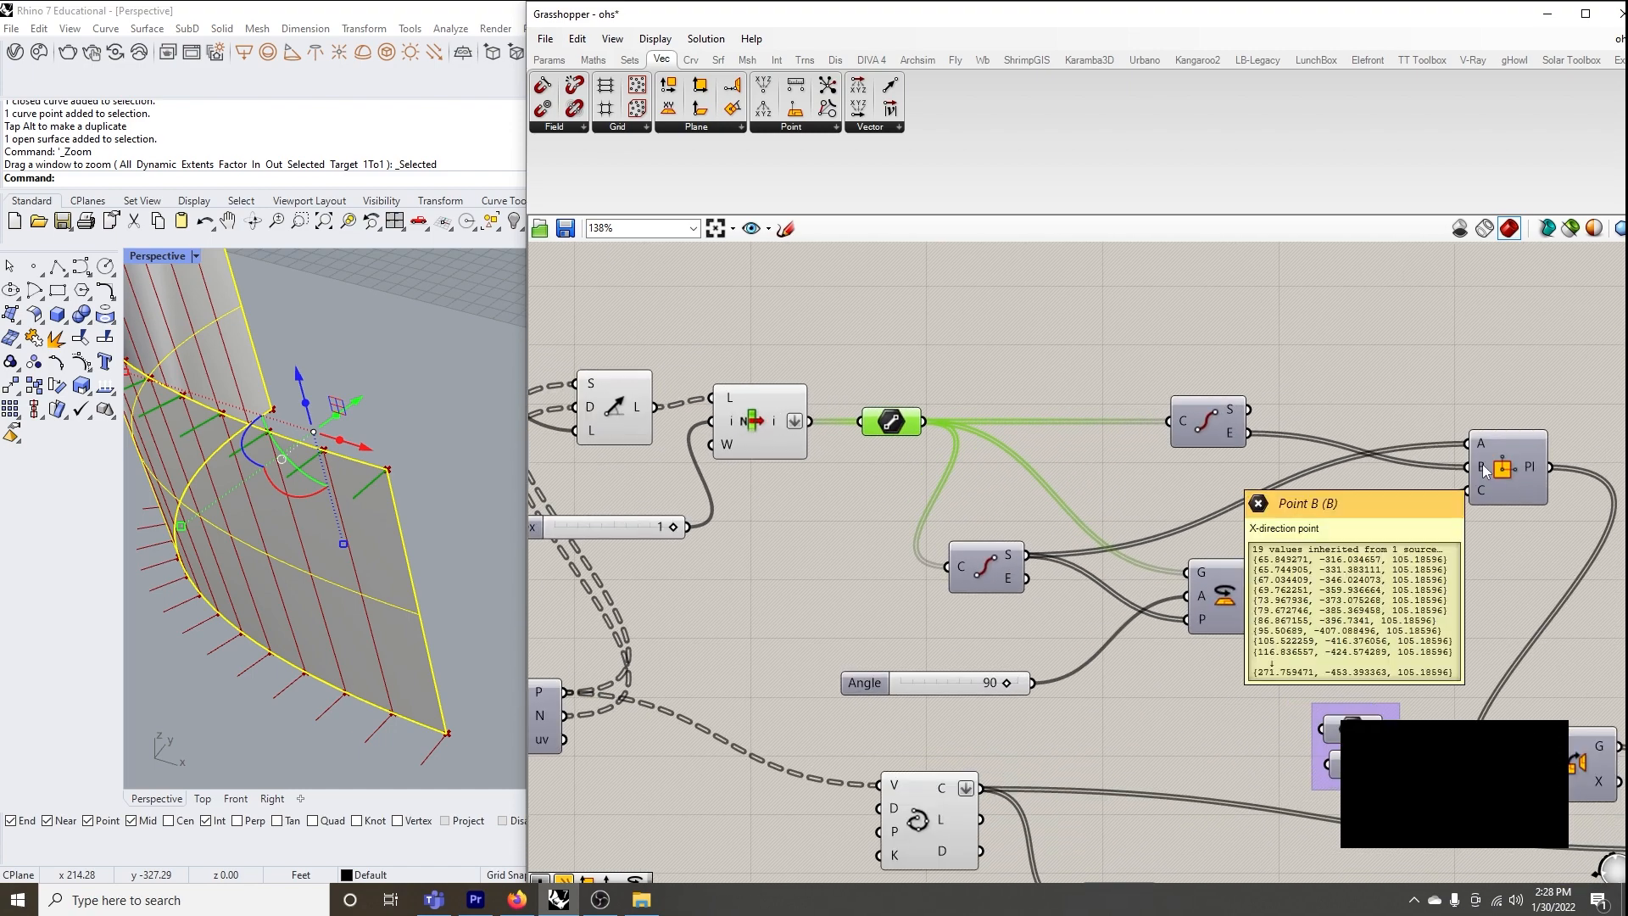
{"action": "left_click", "coordinate": [1210, 424]}
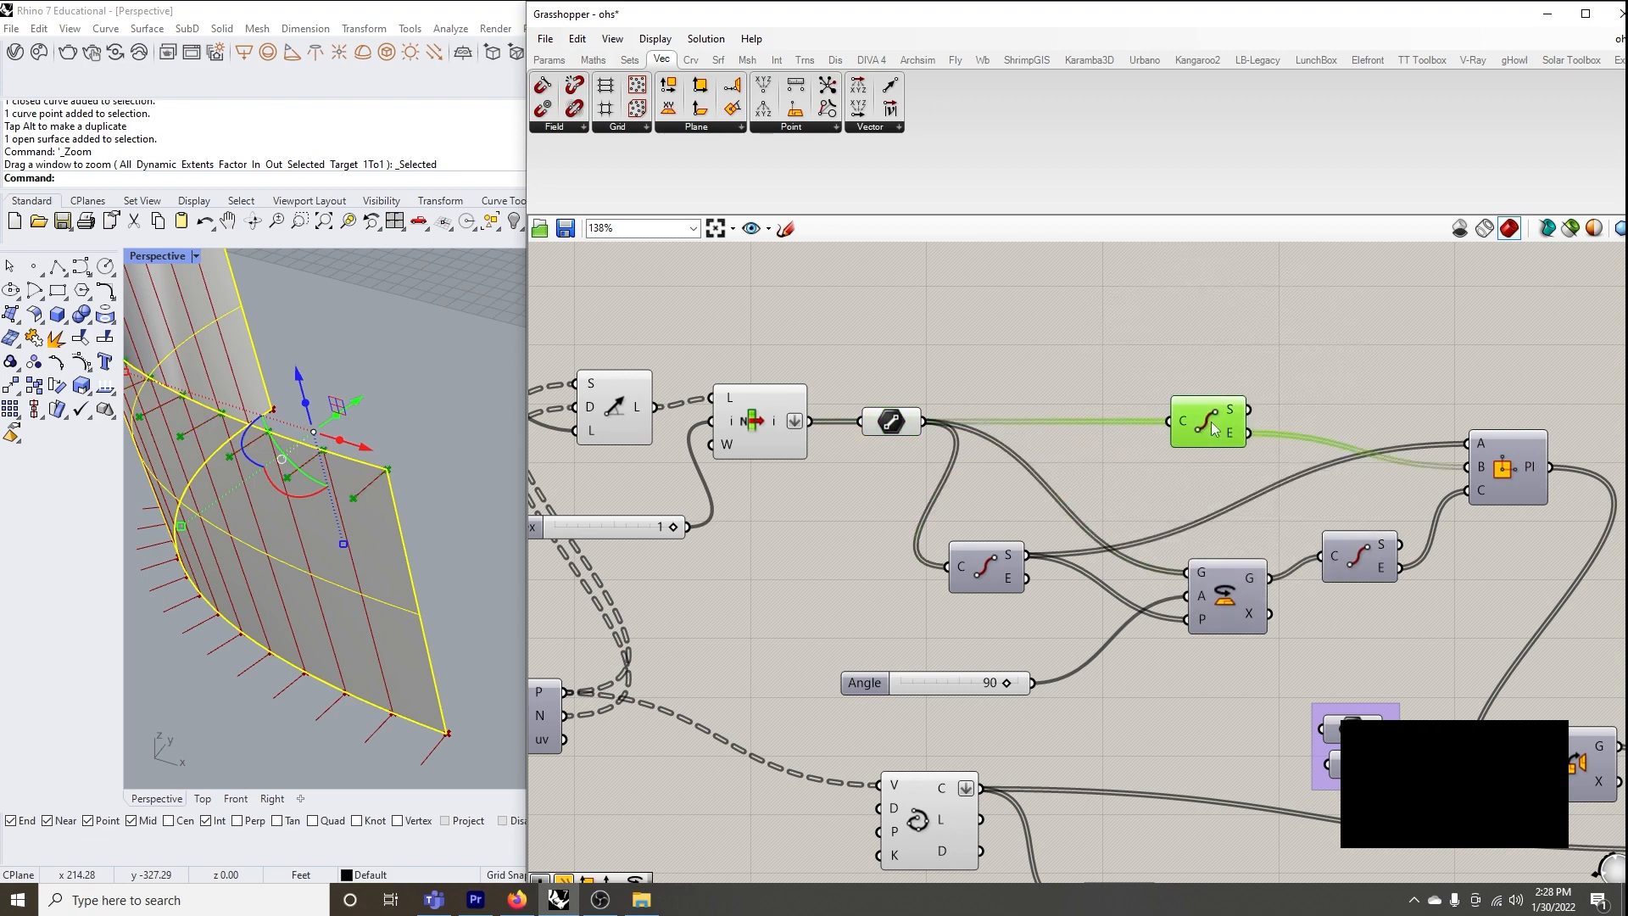
{"action": "mouse_move", "coordinate": [1480, 475]}
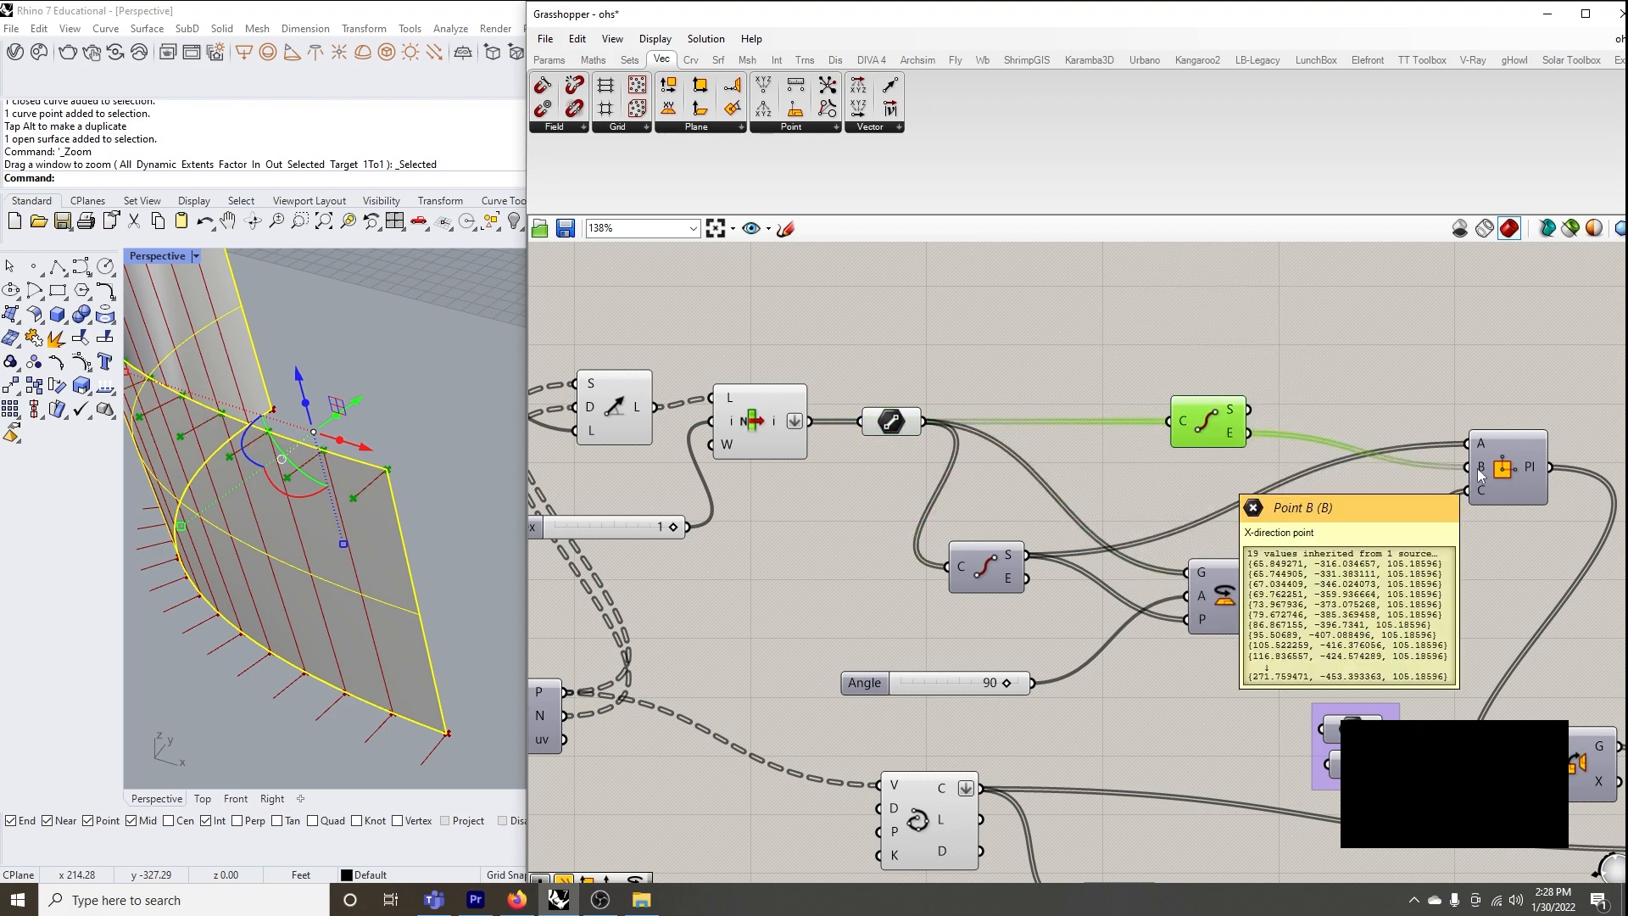
Add a Point parameter and route the upper End Points' E output through it into Plane 3Pt's B input, replacing the direct wire
{"action": "double_click", "coordinate": [1331, 422]}
{"action": "type", "text": "plane"}
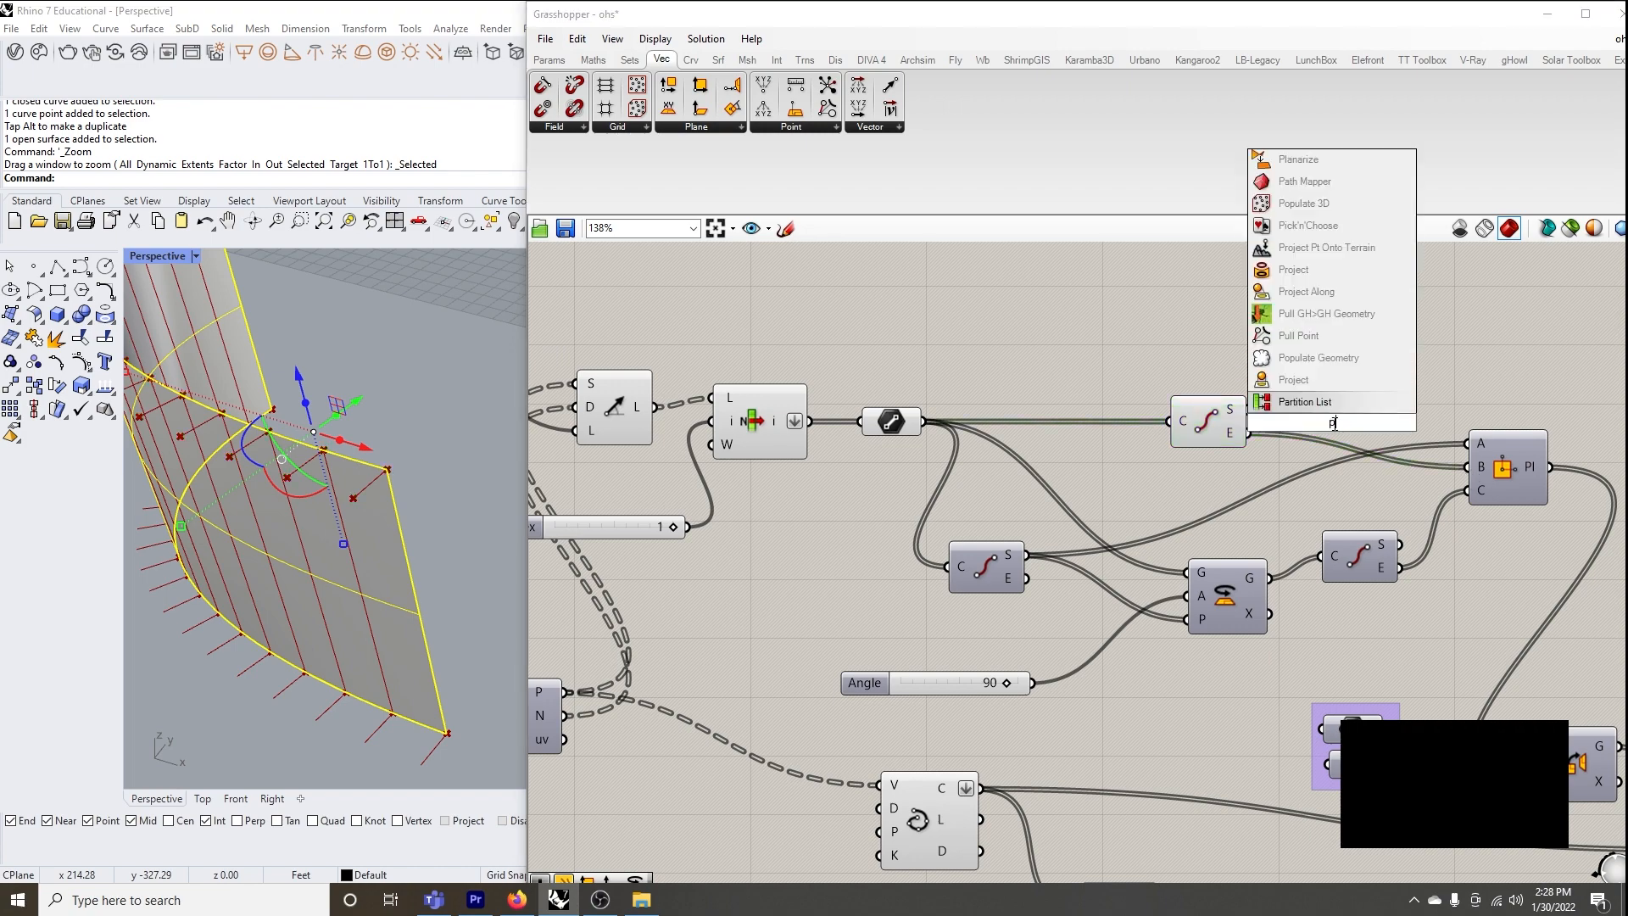
{"action": "key", "text": "Return"}
{"action": "left_click_drag", "start_coordinate": [1255, 432], "coordinate": [1466, 467]}
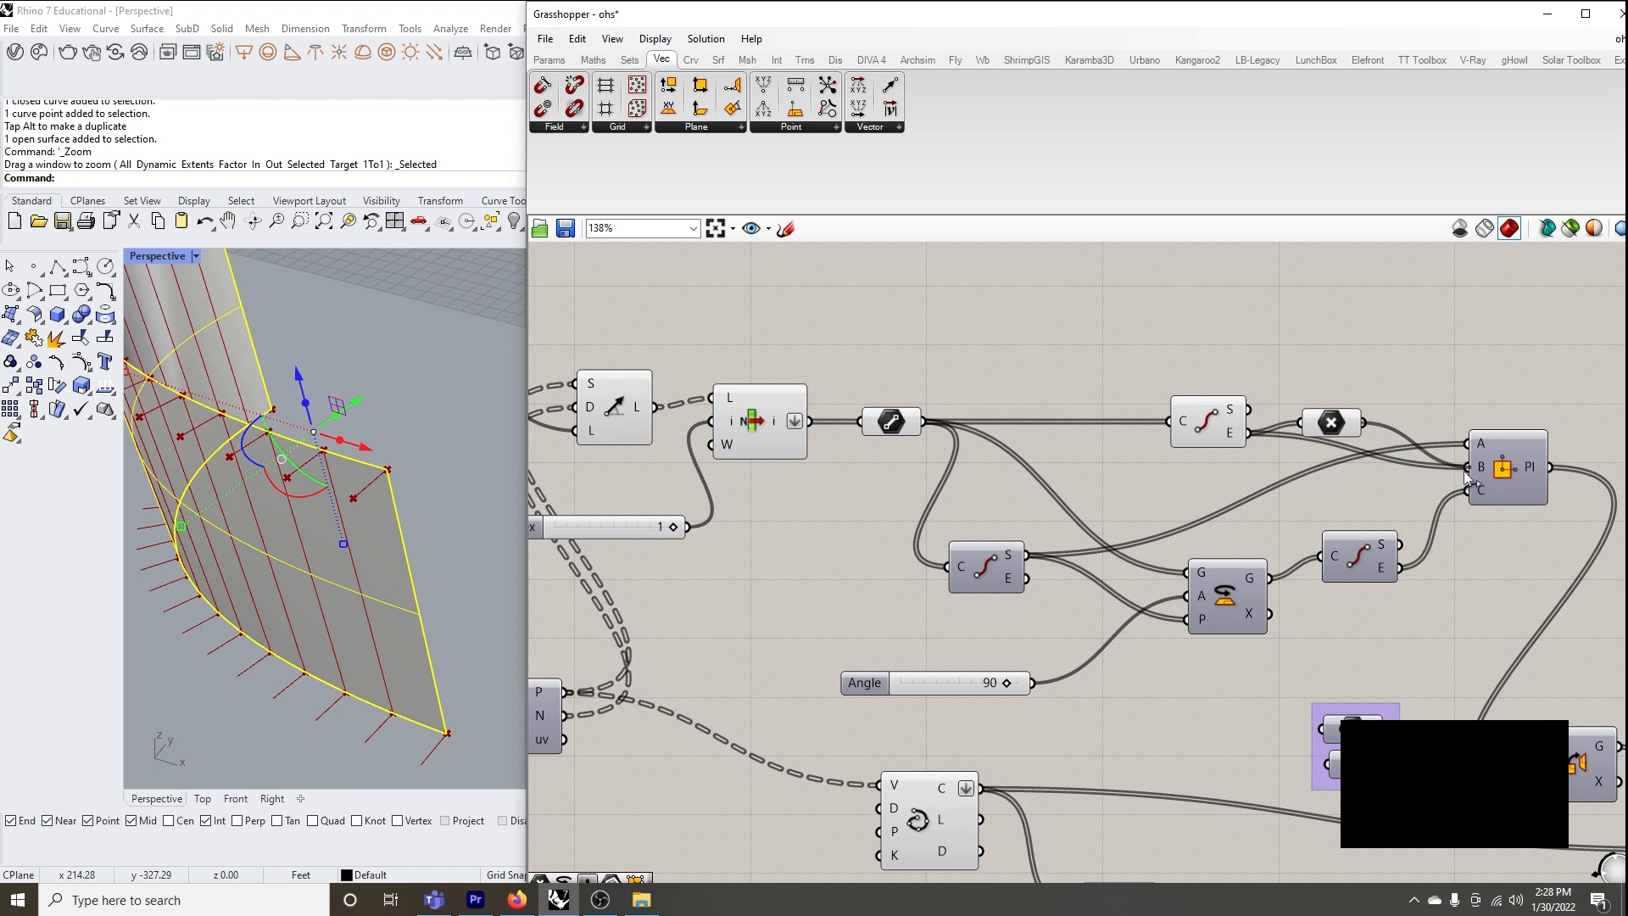
{"action": "left_click_drag", "start_coordinate": [1338, 424], "coordinate": [1353, 429]}
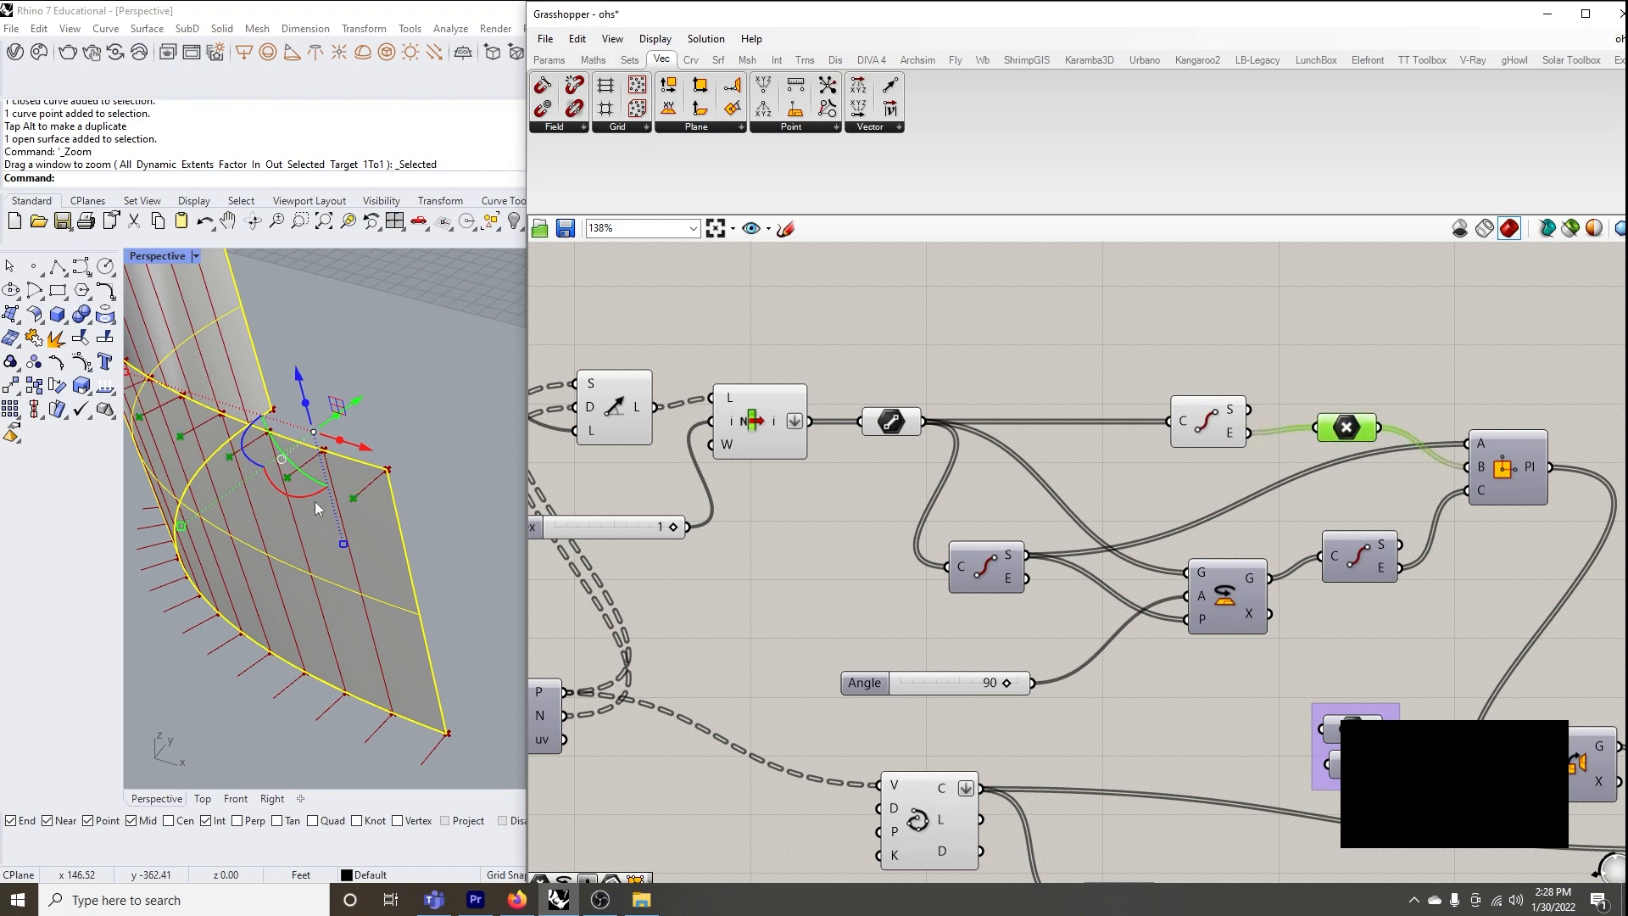
Move the lower End Points component up slightly, turn on its preview and inspect its points at the wall corner
{"action": "scroll", "coordinate": [315, 505], "scroll_direction": "up", "scroll_amount": 2}
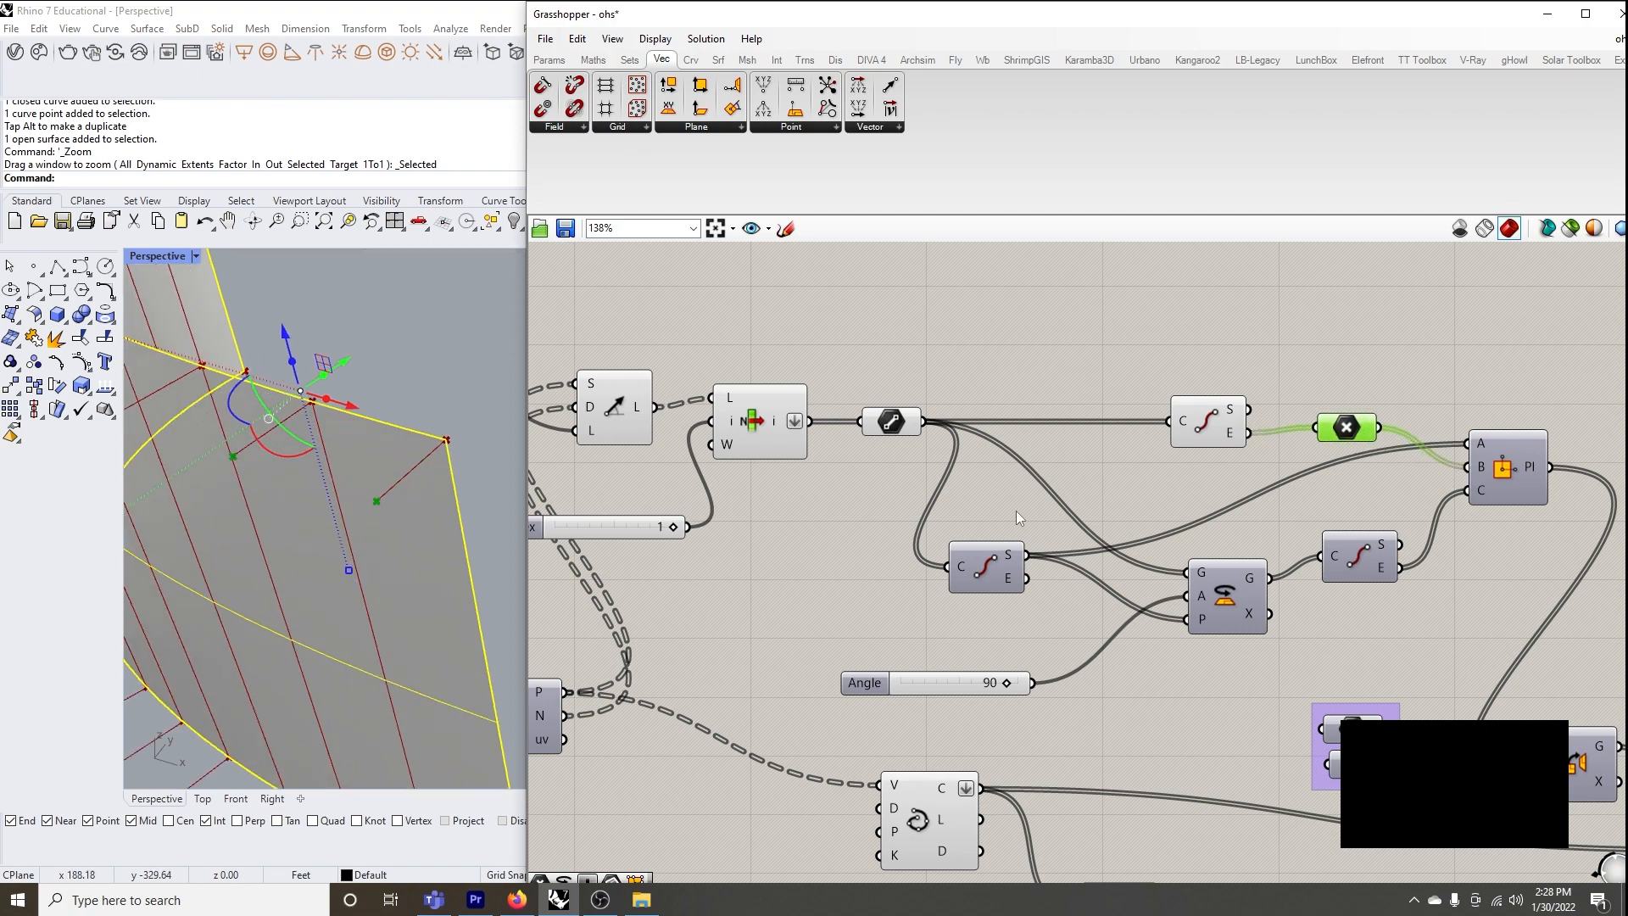
{"action": "mouse_move", "coordinate": [1478, 472]}
{"action": "left_click_drag", "start_coordinate": [985, 574], "coordinate": [1010, 539]}
{"action": "middle_click", "coordinate": [1003, 531]}
{"action": "left_click", "coordinate": [1029, 498]}
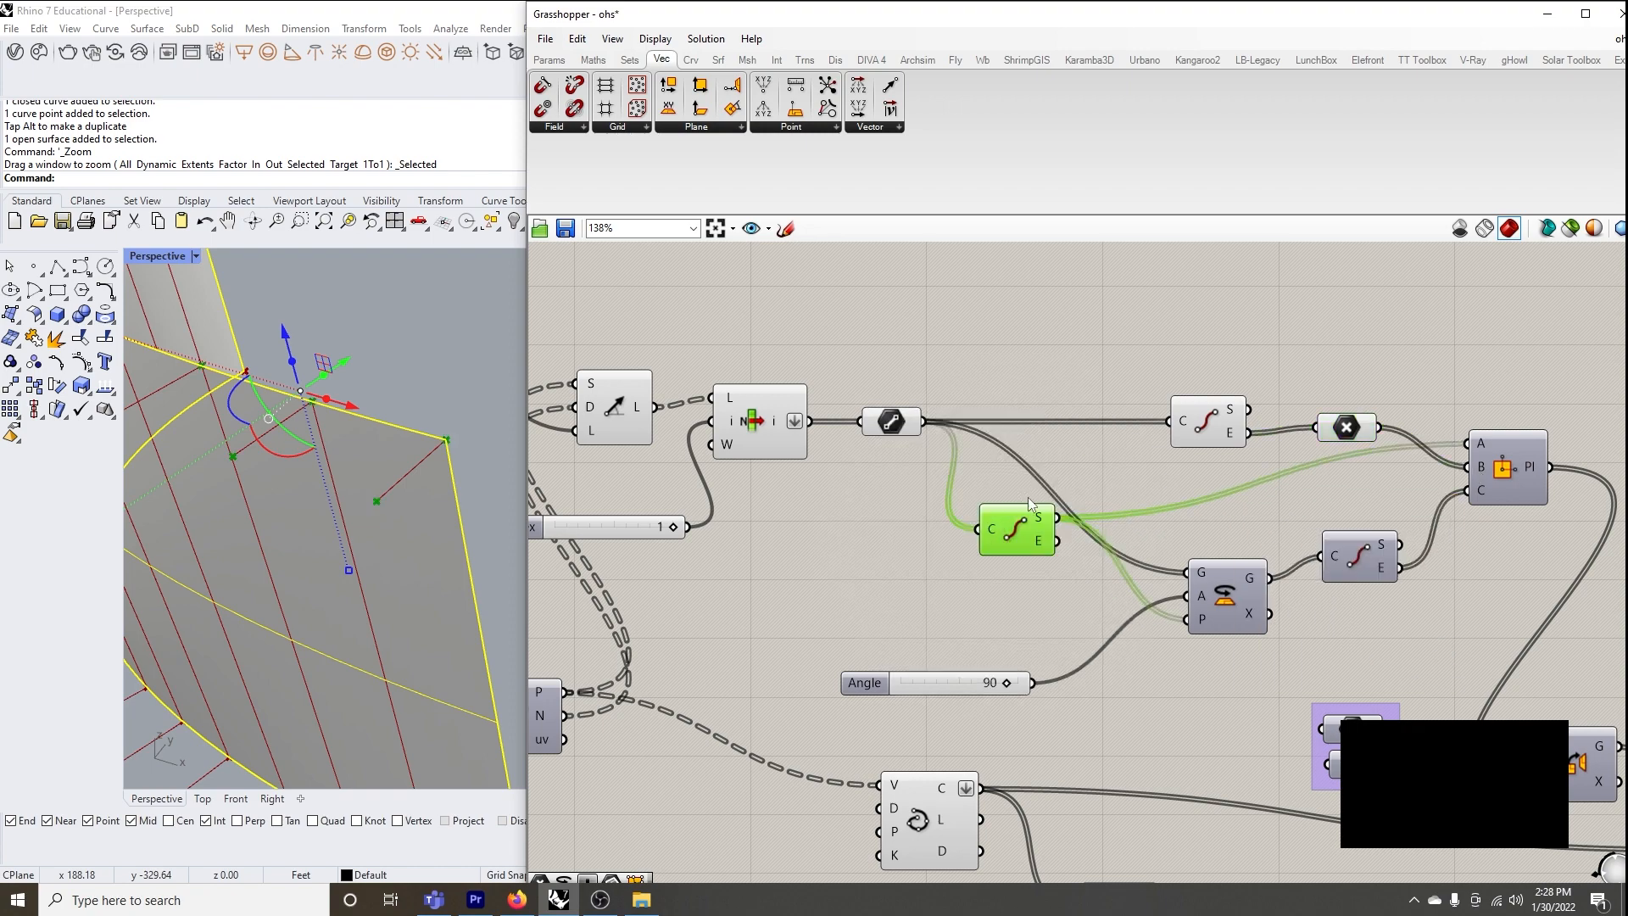
{"action": "scroll", "coordinate": [454, 422], "scroll_direction": "up", "scroll_amount": 3}
{"action": "left_click", "coordinate": [792, 518]}
{"action": "left_click", "coordinate": [1021, 534]}
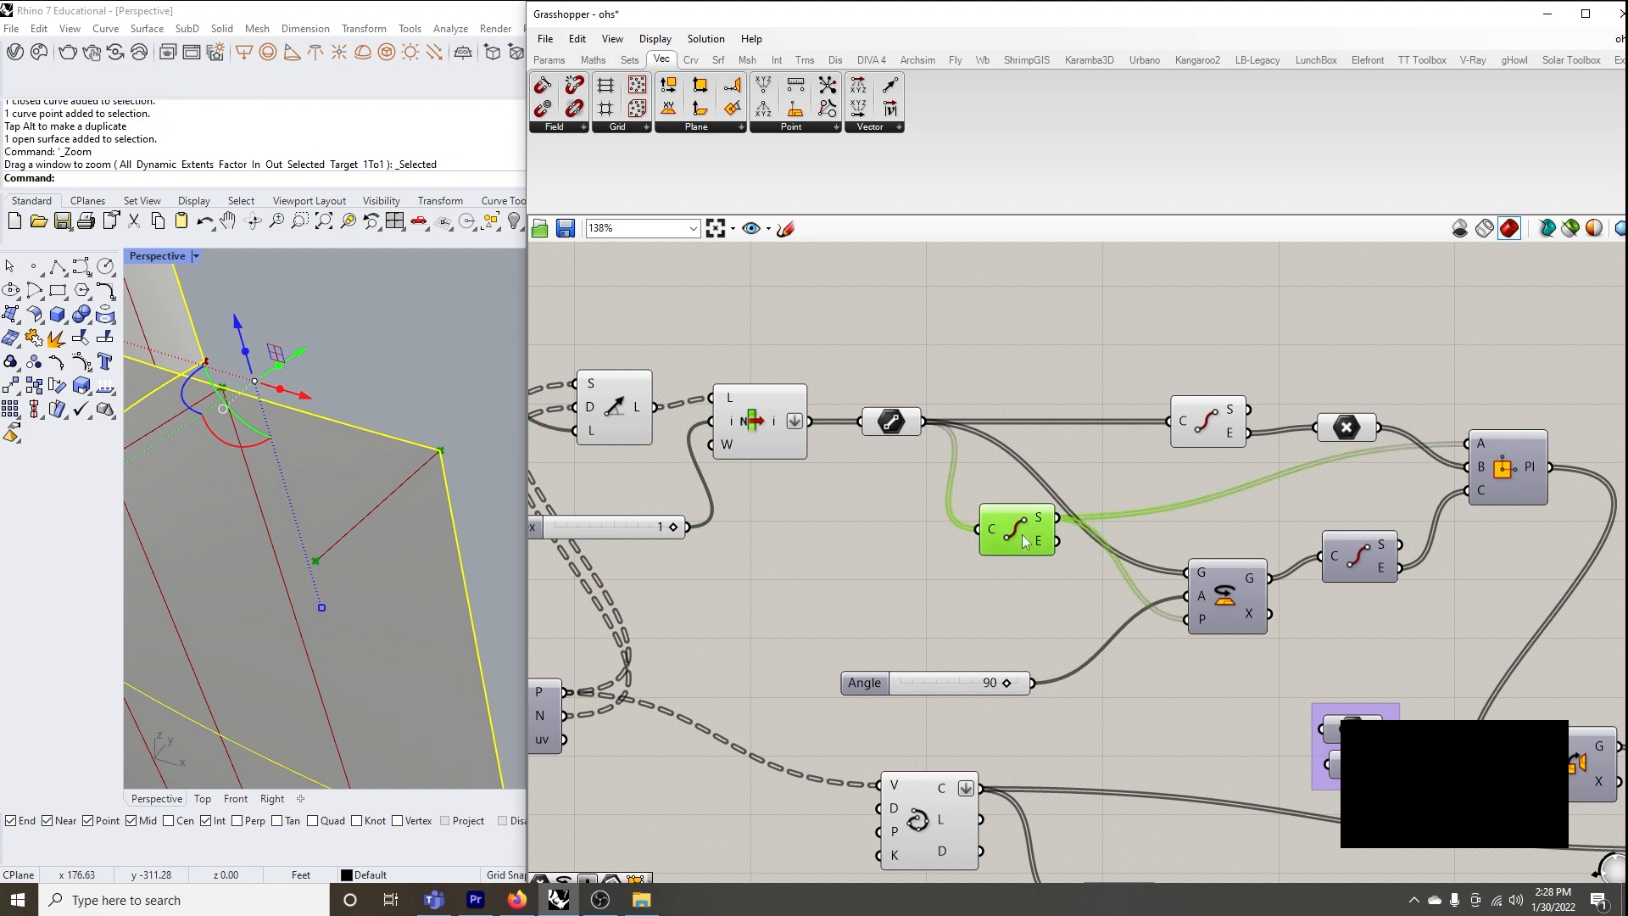
{"action": "left_click", "coordinate": [861, 552]}
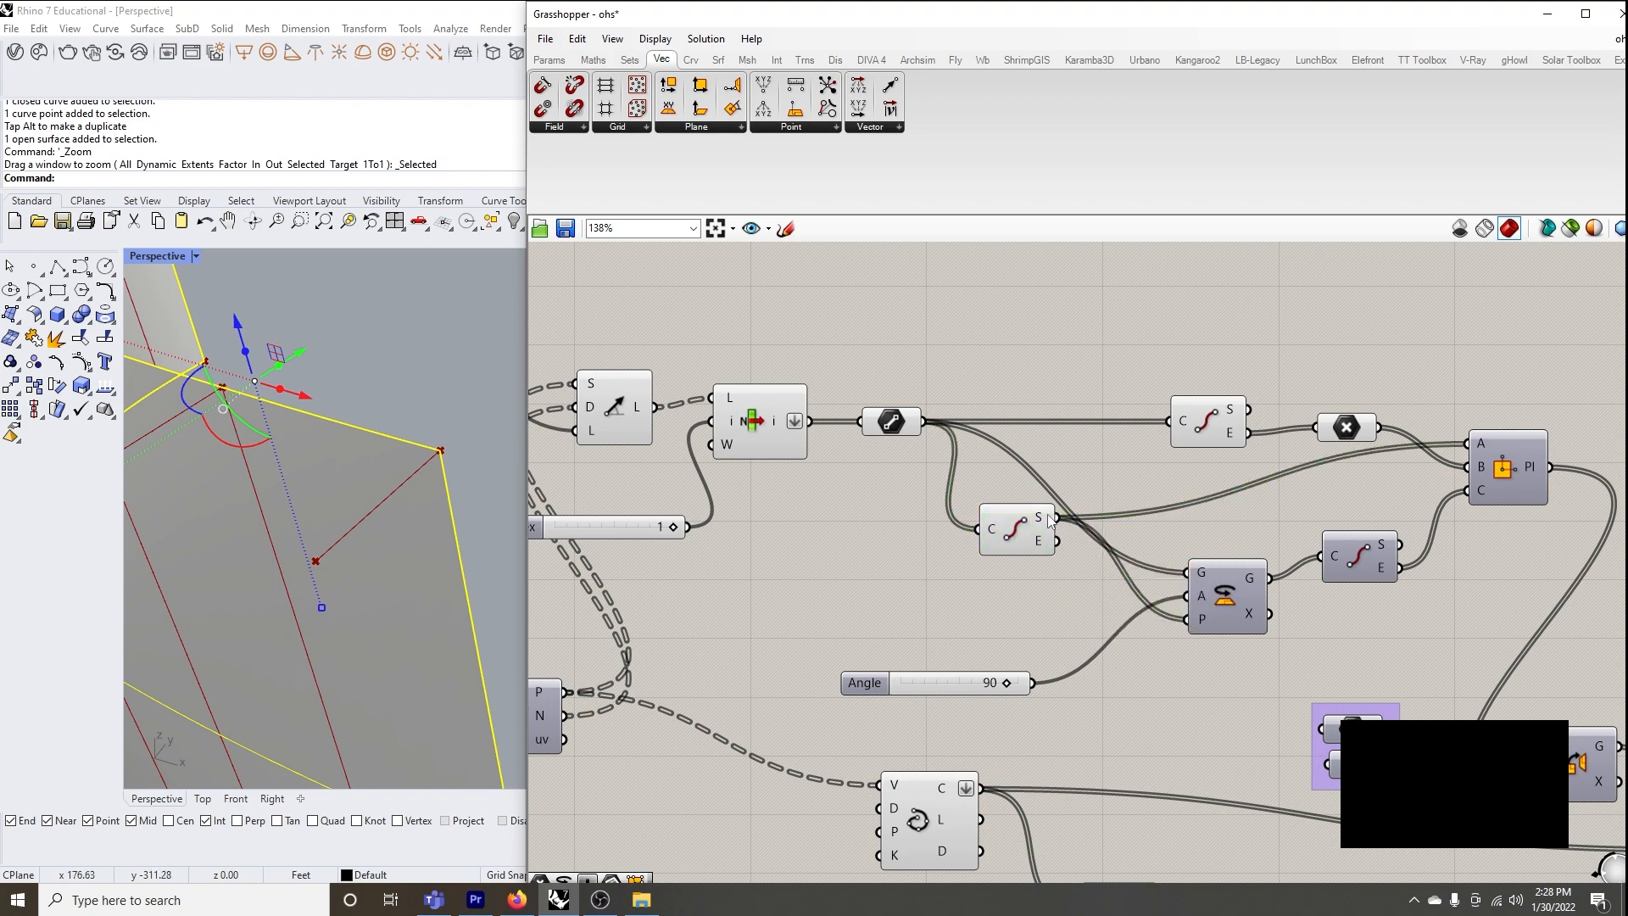
Add a second Point parameter and route the lower End Points' S output through it into Plane 3Pt's A input
{"action": "double_click", "coordinate": [1111, 480]}
{"action": "type", "text": "point"}
{"action": "key", "text": "Return"}
{"action": "left_click_drag", "start_coordinate": [1060, 516], "coordinate": [1470, 444]}
{"action": "mouse_move", "coordinate": [1478, 496]}
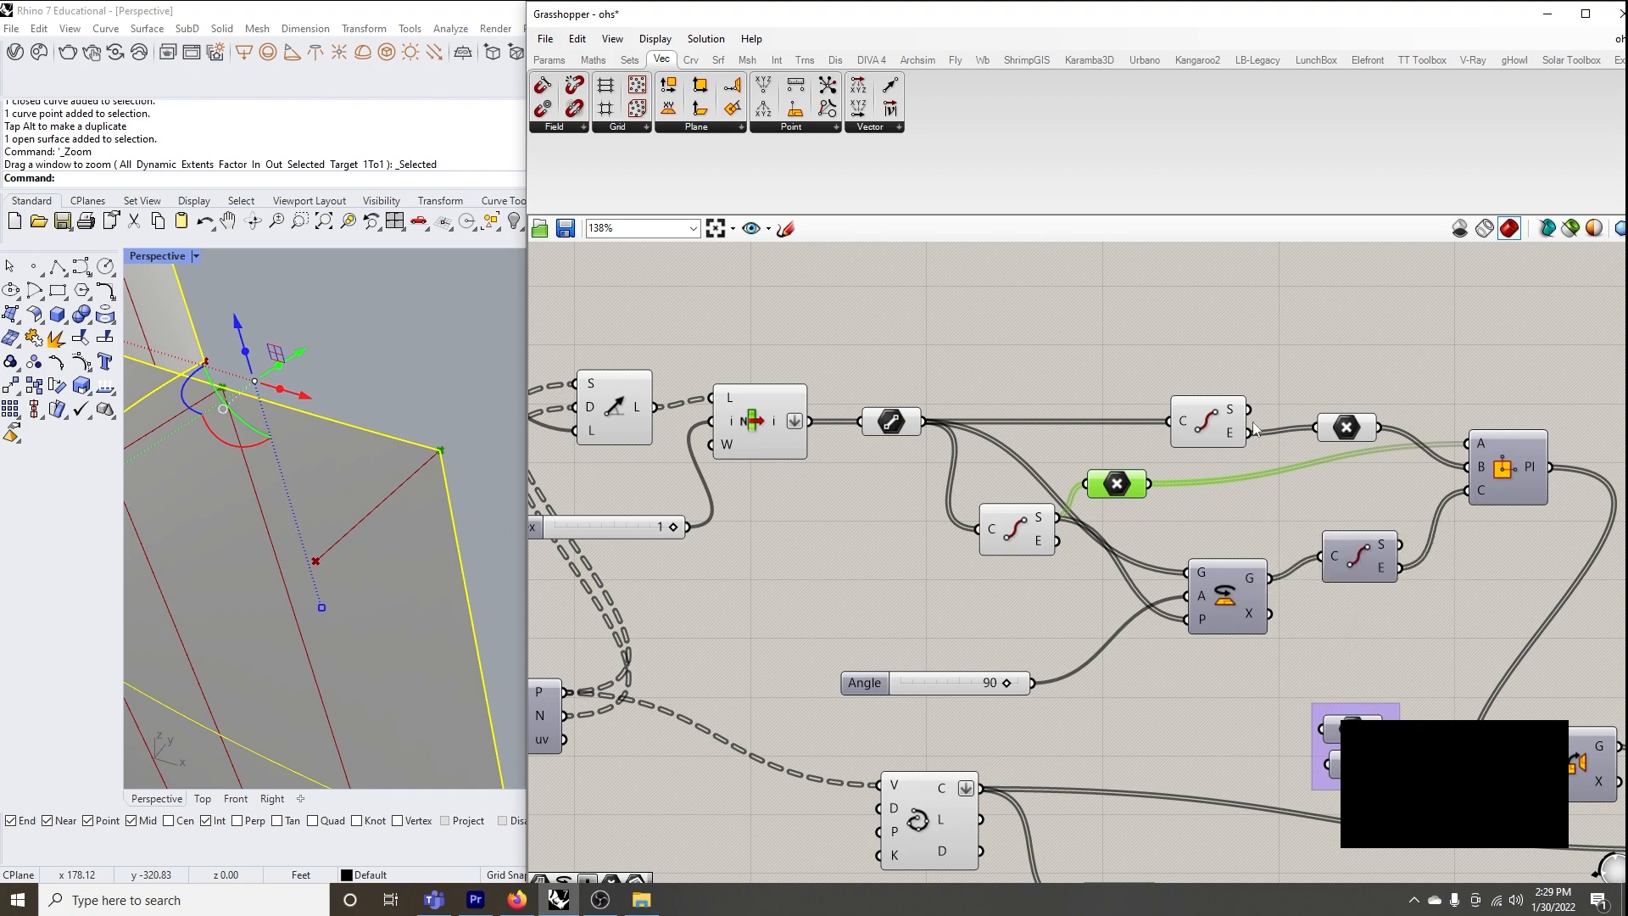
Shift the lower End Points component slightly and turn on the preview of the Rotate component driven by the Angle slider
{"action": "mouse_move", "coordinate": [1237, 407]}
{"action": "left_click", "coordinate": [965, 567]}
{"action": "left_click", "coordinate": [1015, 542]}
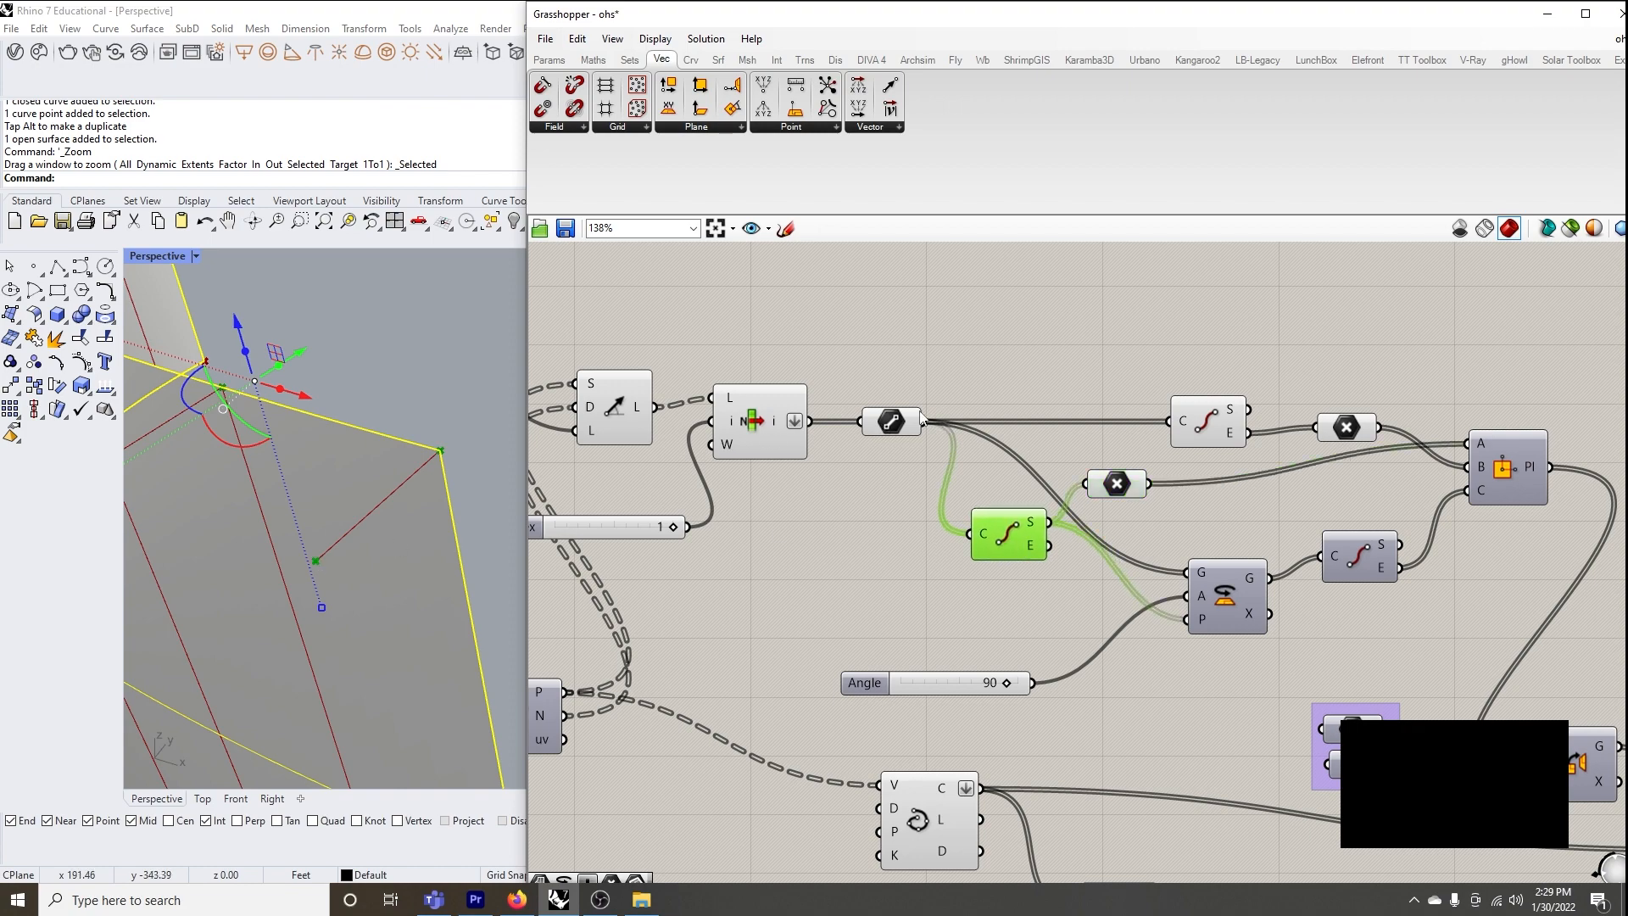
{"action": "left_click", "coordinate": [891, 429]}
{"action": "left_click", "coordinate": [1233, 611]}
{"action": "middle_click", "coordinate": [1235, 604]}
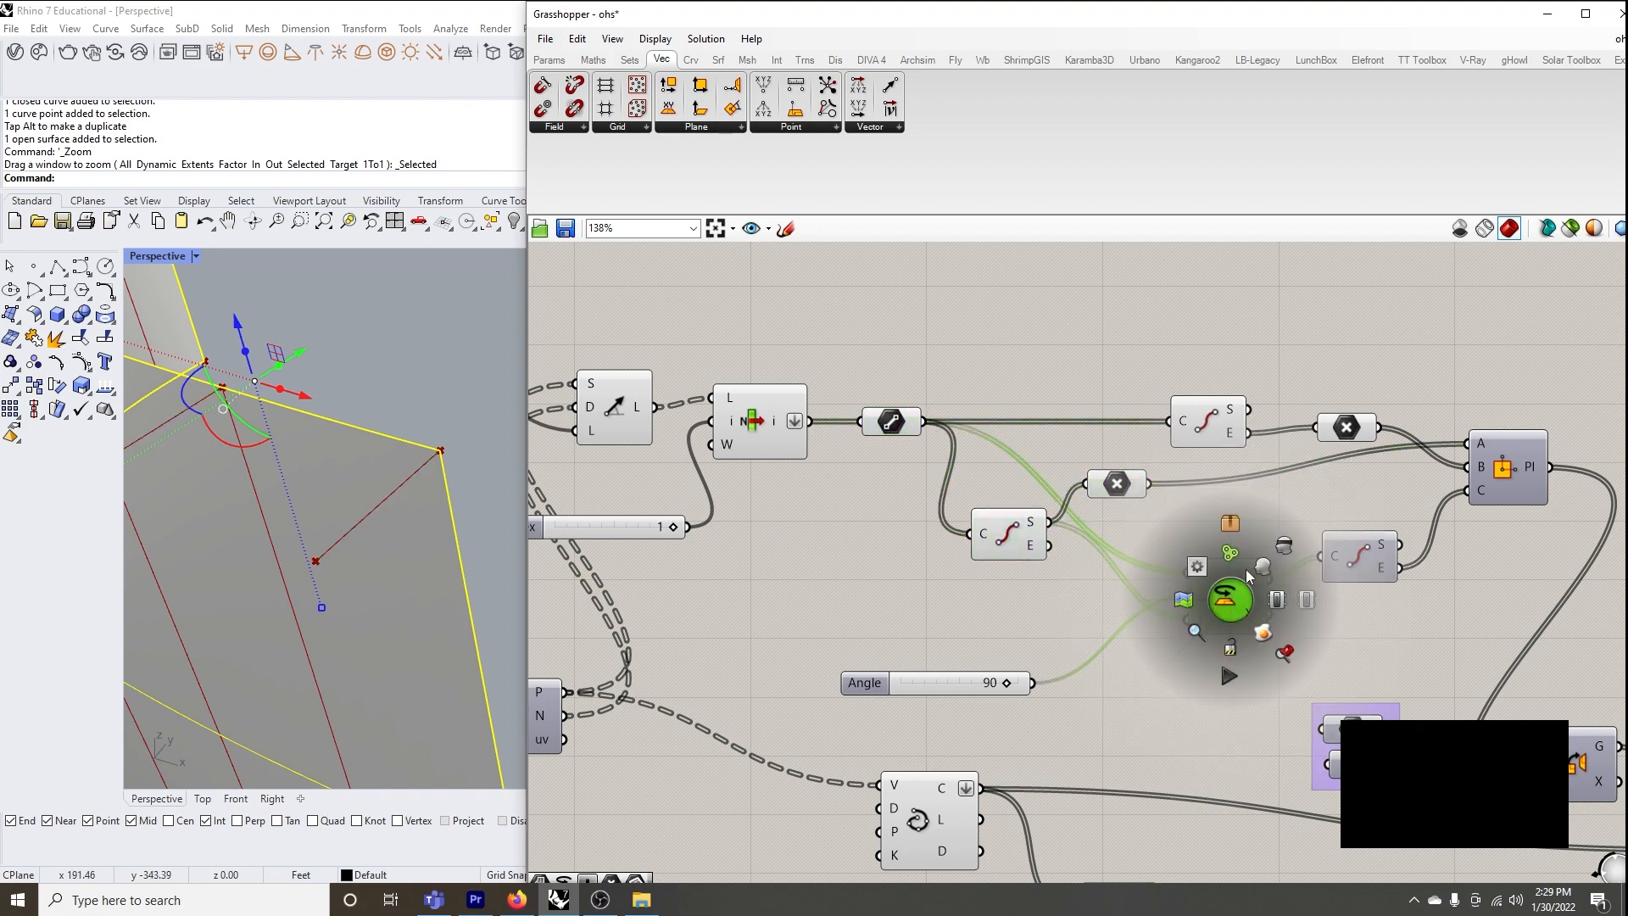
{"action": "left_click", "coordinate": [893, 485]}
Highlight the Line parameter and the Rotate component in turn to compare the original and rotated lines on the wall
{"action": "left_click", "coordinate": [890, 421]}
{"action": "scroll", "coordinate": [454, 481], "scroll_direction": "down", "scroll_amount": 5}
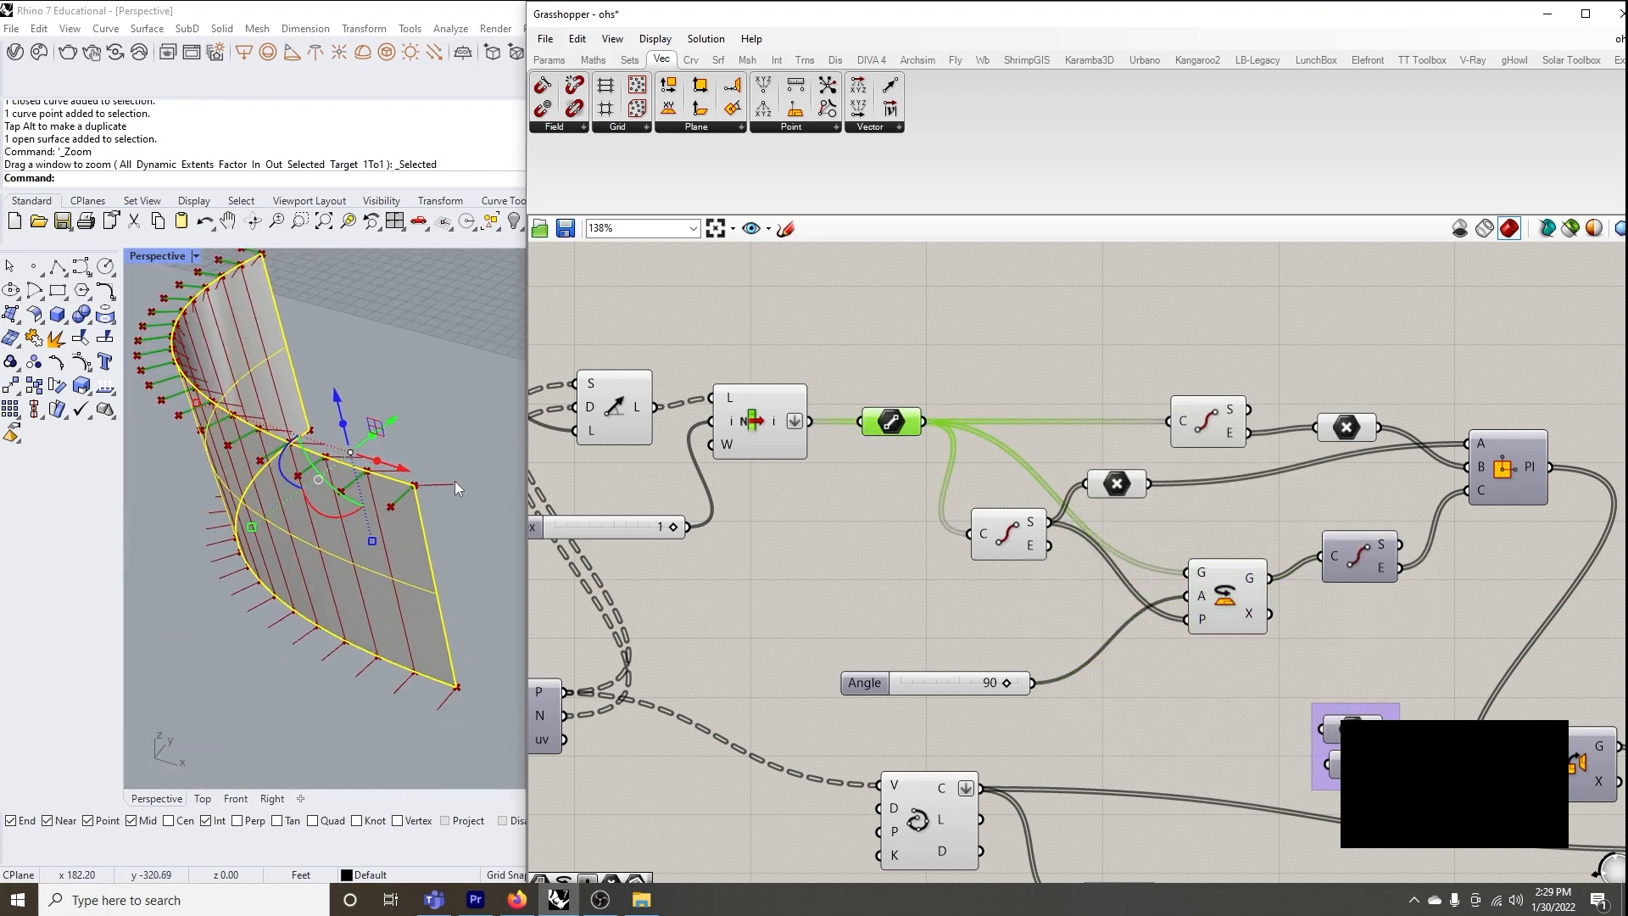
{"action": "scroll", "coordinate": [455, 481], "scroll_direction": "up", "scroll_amount": 2}
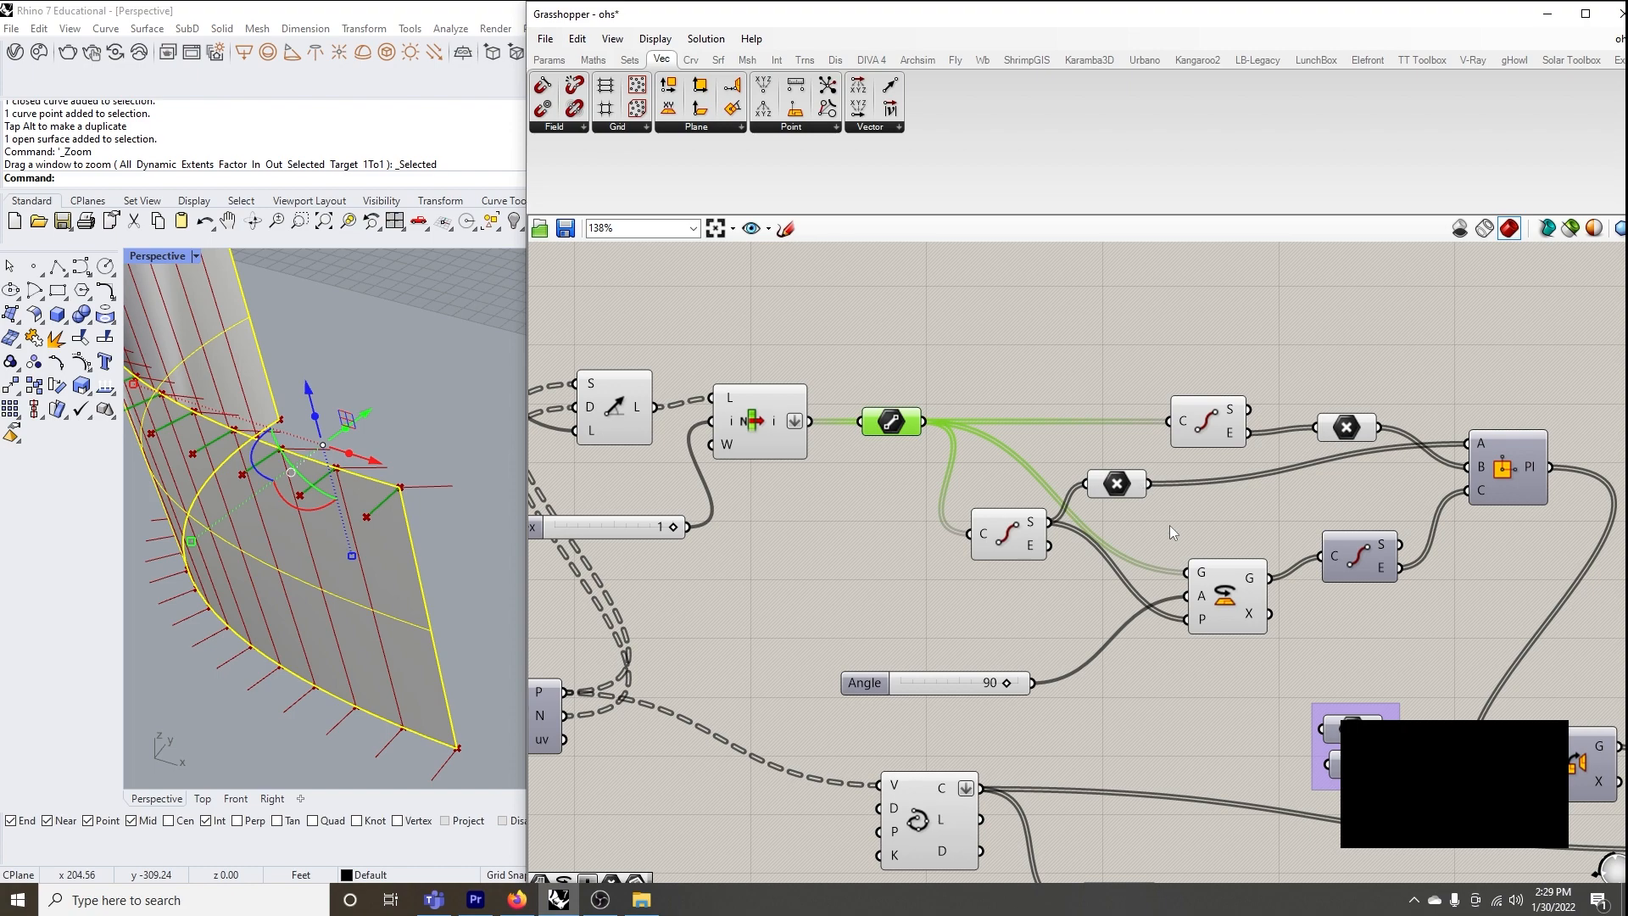
{"action": "left_click", "coordinate": [1229, 593]}
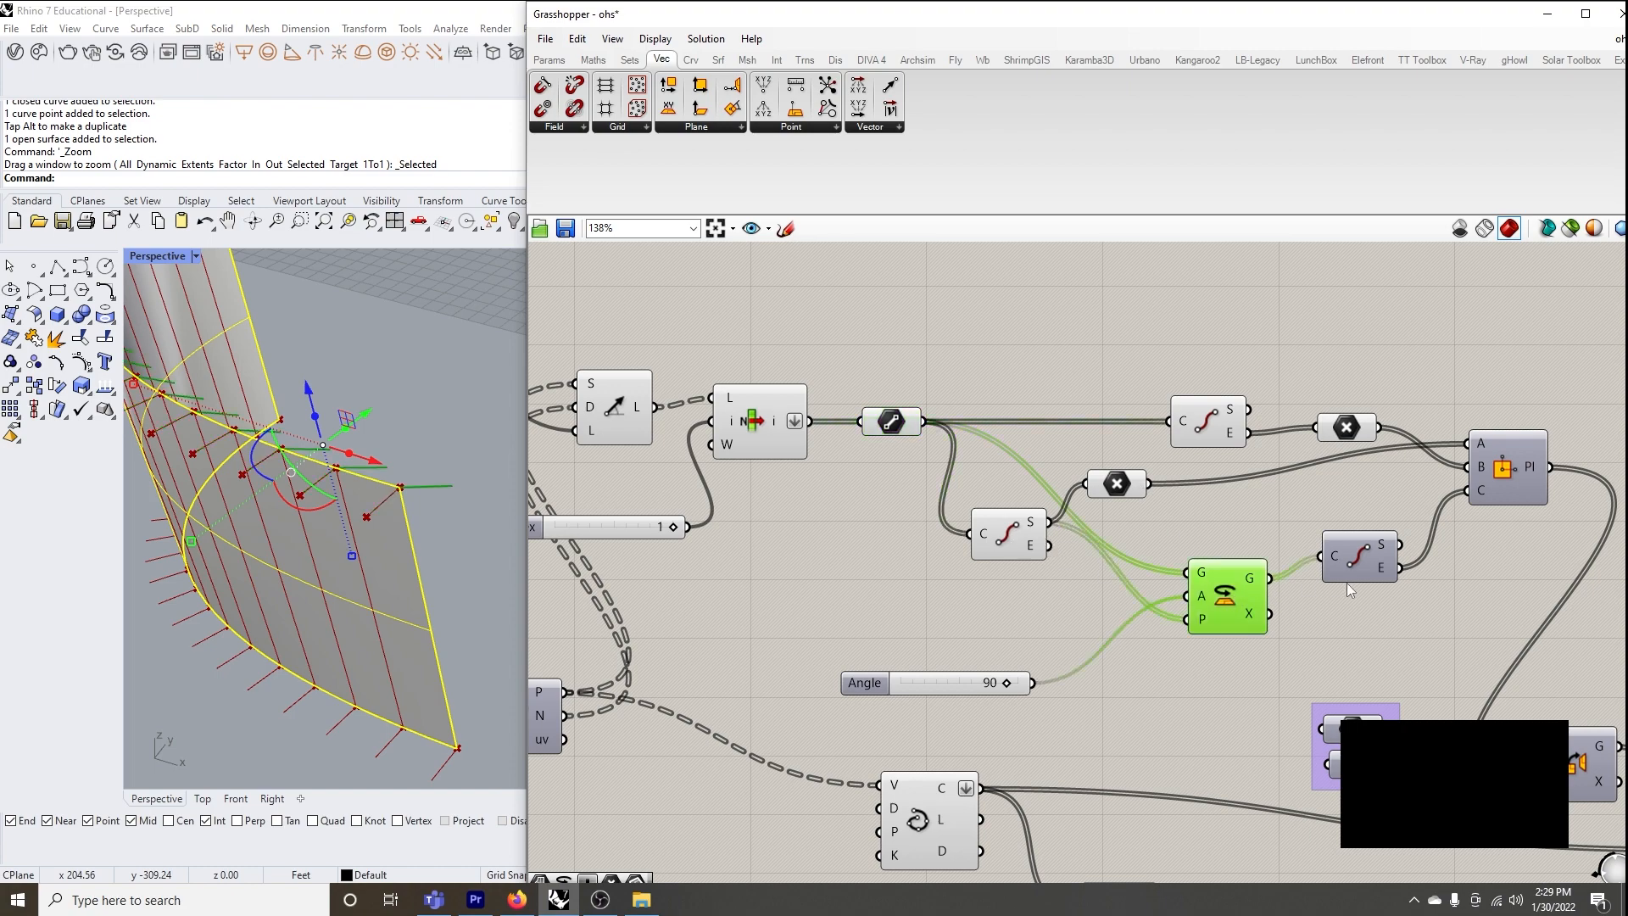
Turn on the preview of the End Points component that follows the Rotate component
{"action": "left_click", "coordinate": [1359, 556]}
{"action": "middle_click", "coordinate": [1362, 554]}
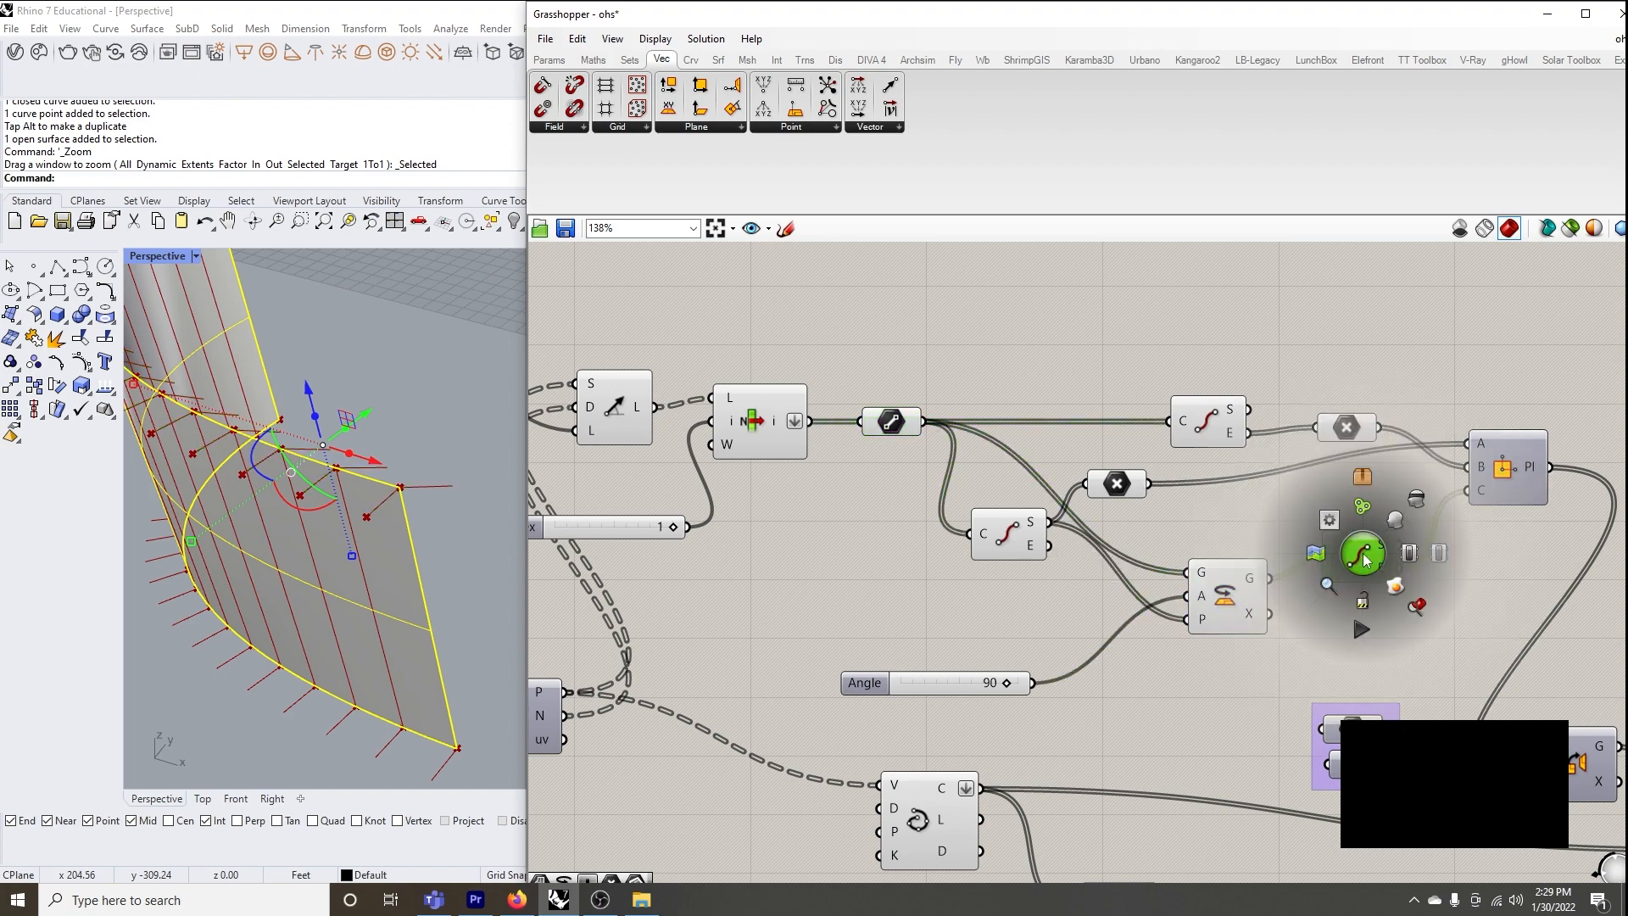
{"action": "left_click", "coordinate": [1398, 520]}
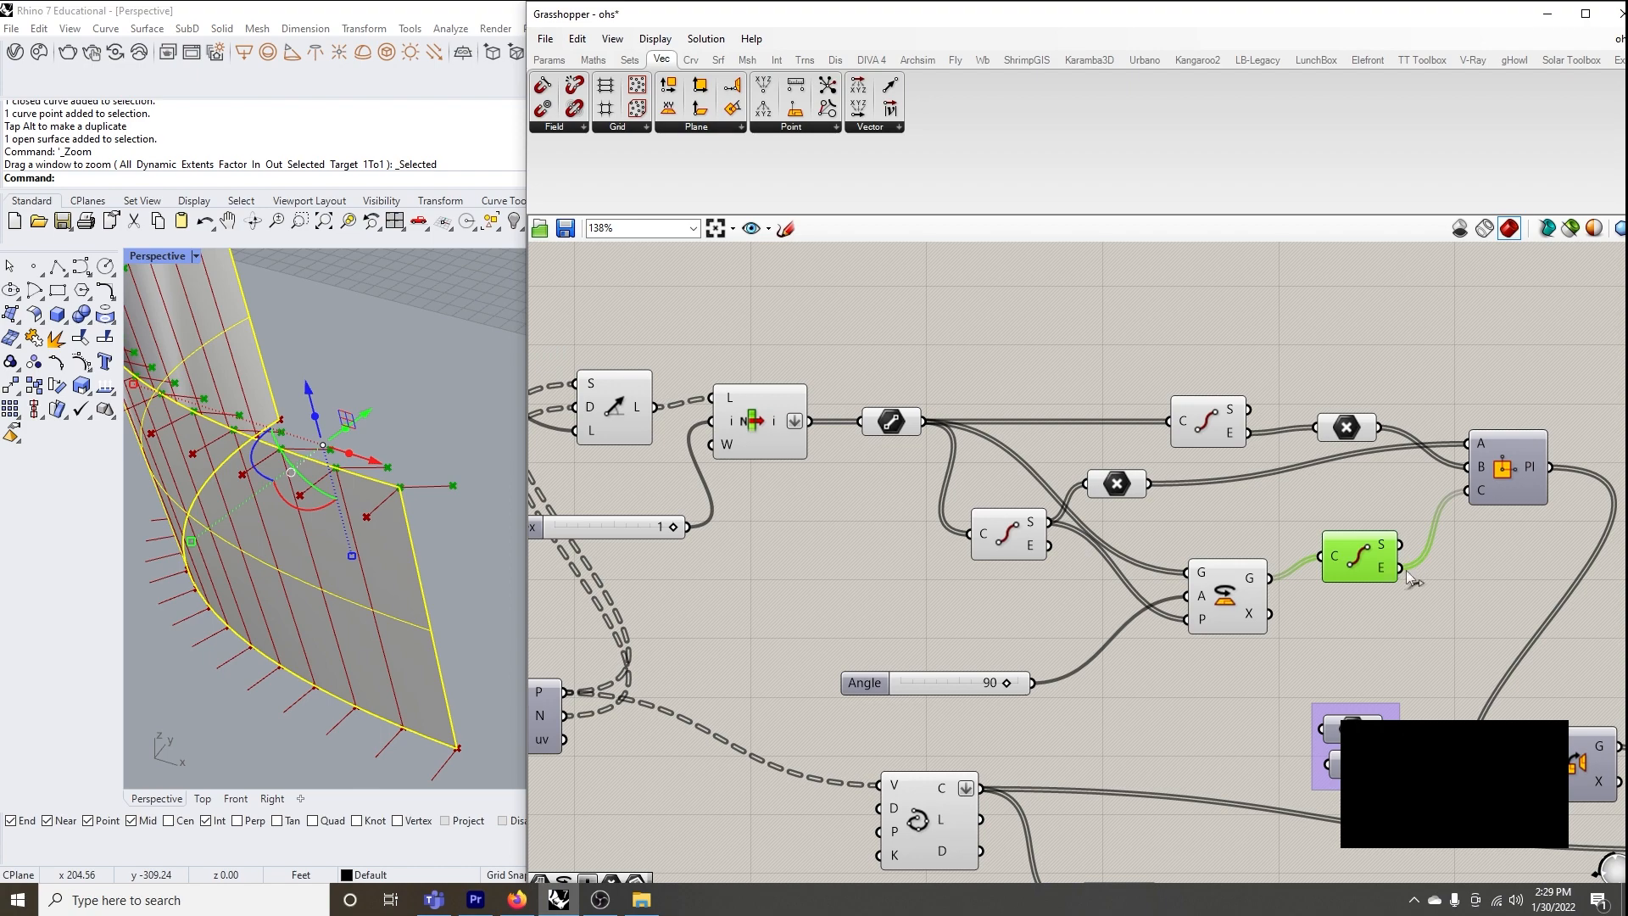
Add a third Point parameter and route the rotated line's End Points E output through it into Plane 3Pt's C input
{"action": "double_click", "coordinate": [1426, 587]}
{"action": "type", "text": "po"}
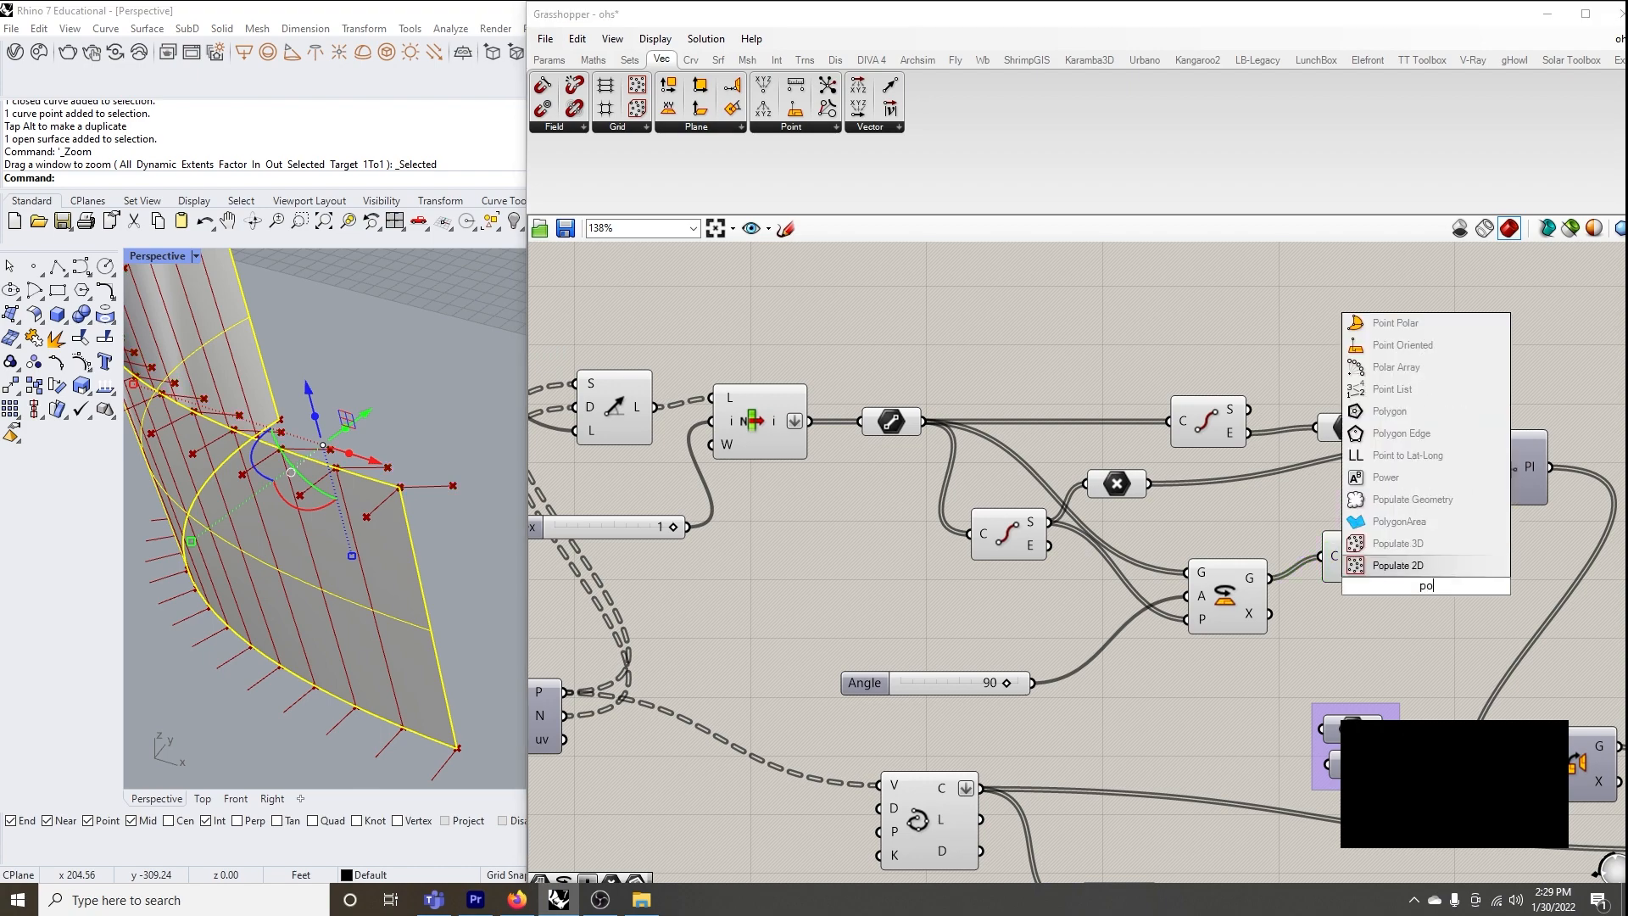
{"action": "type", "text": "int"}
{"action": "key", "text": "Return"}
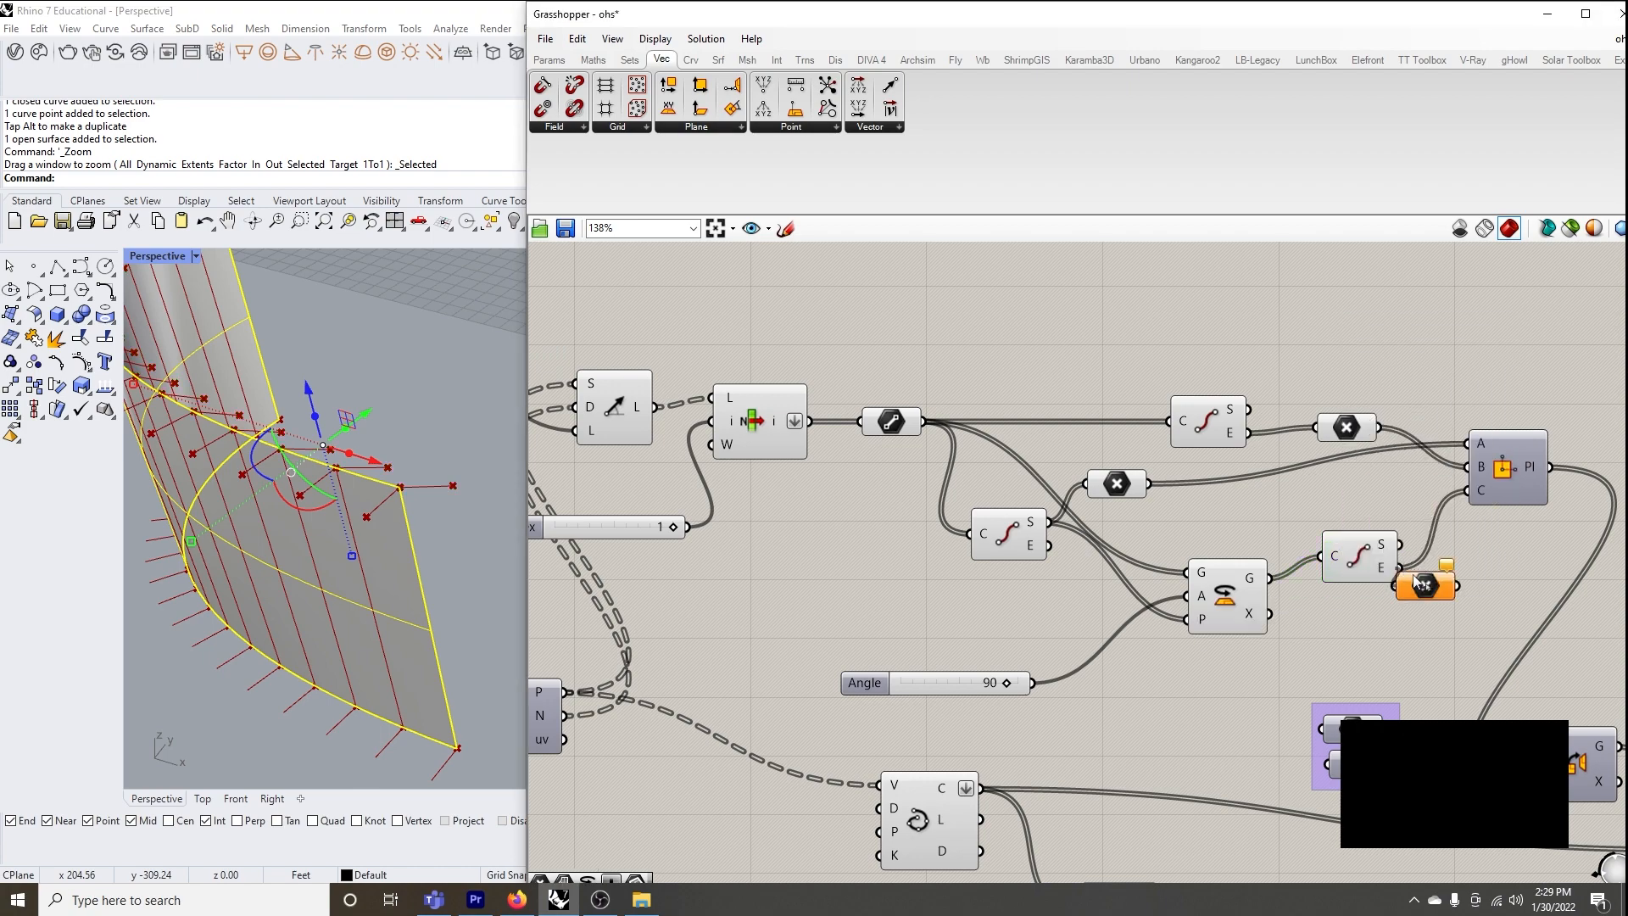
{"action": "left_click_drag", "start_coordinate": [1427, 598], "coordinate": [1477, 487]}
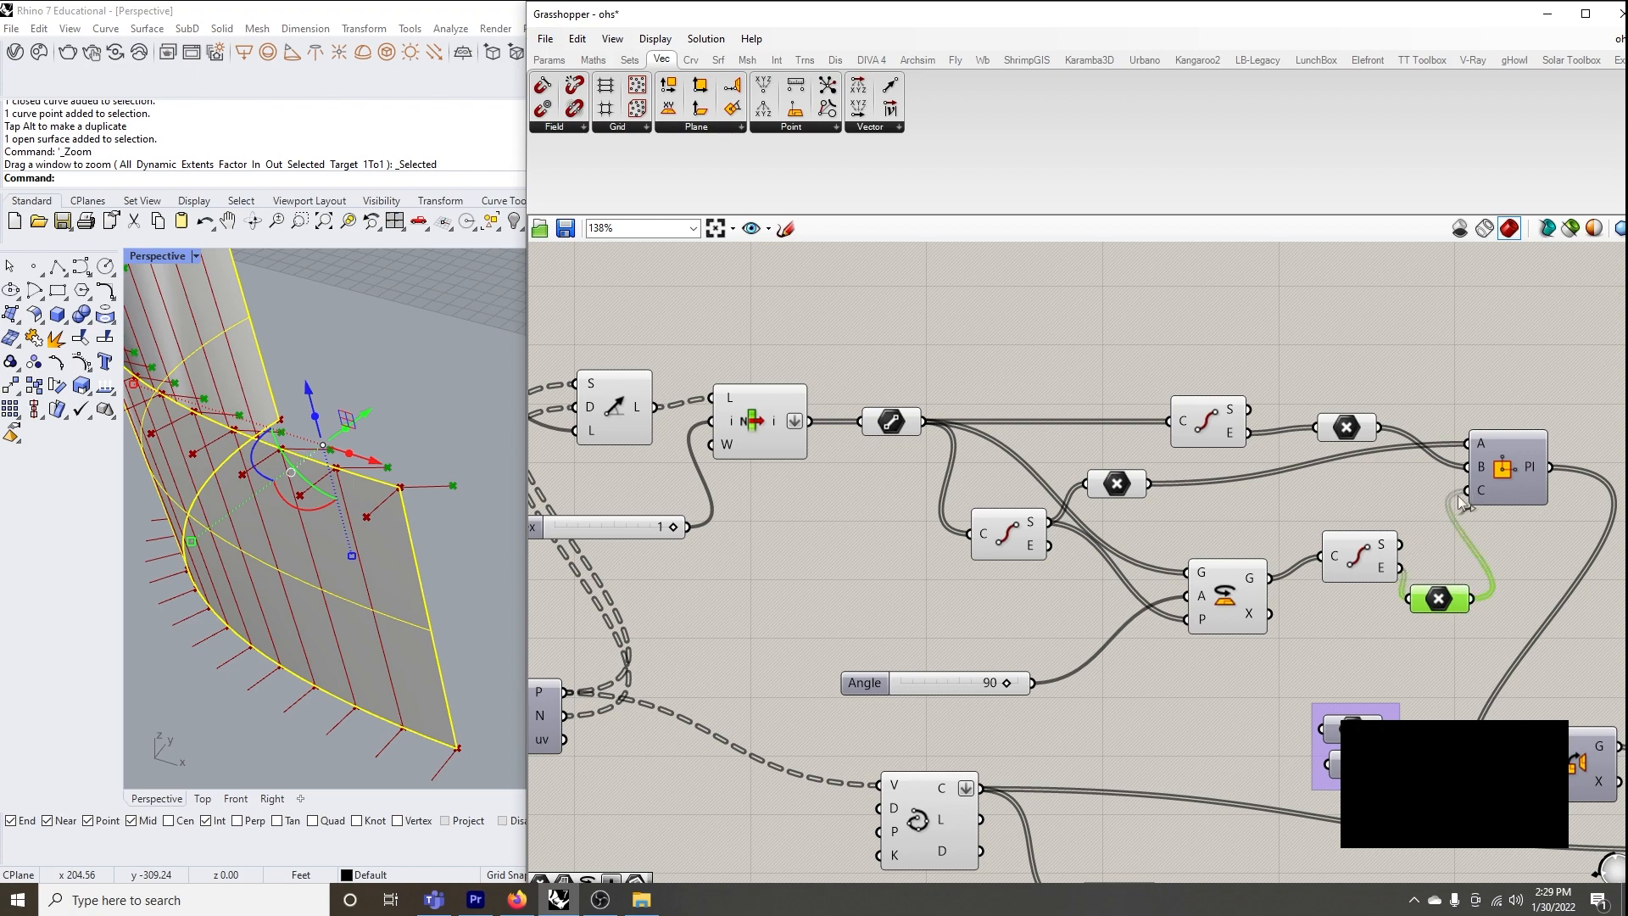
Turn on the preview of the Plane 3Pt component and examine the planes along the wall's upper edge
{"action": "scroll", "coordinate": [422, 491], "scroll_direction": "up", "scroll_amount": 2}
{"action": "scroll", "coordinate": [411, 507], "scroll_direction": "down", "scroll_amount": 4}
{"action": "right_click_drag", "start_coordinate": [230, 447], "coordinate": [247, 322]}
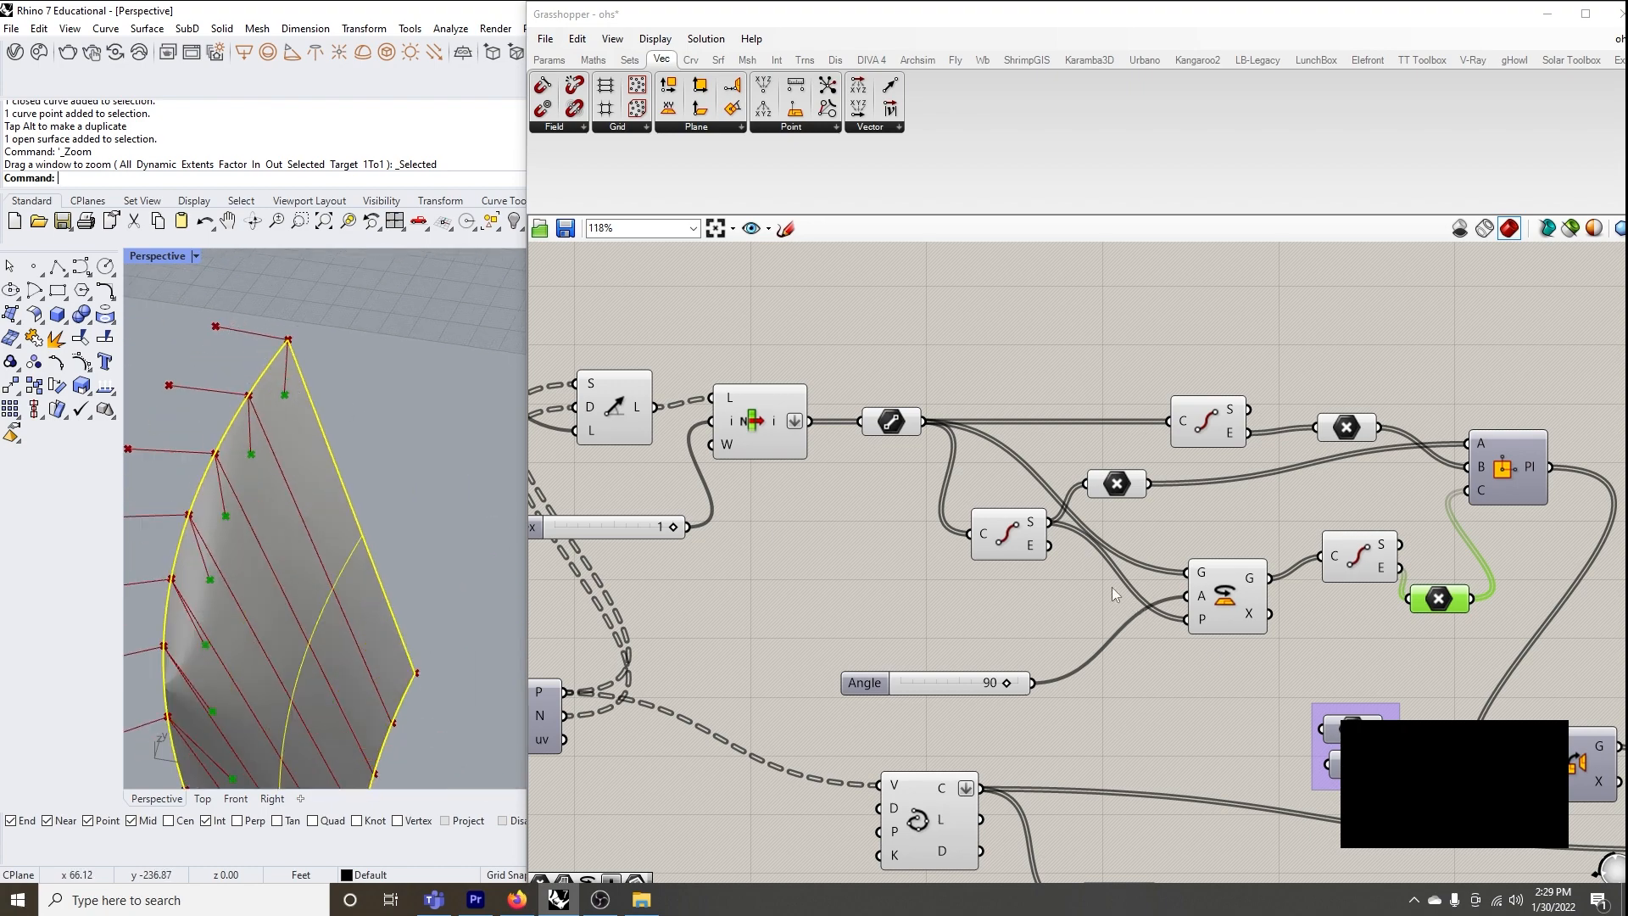
{"action": "scroll", "coordinate": [1128, 597], "scroll_direction": "down", "scroll_amount": 2}
{"action": "scroll", "coordinate": [1461, 544], "scroll_direction": "up", "scroll_amount": 3}
{"action": "left_click", "coordinate": [1372, 486]}
{"action": "scroll", "coordinate": [1371, 486], "scroll_direction": "up", "scroll_amount": 1}
{"action": "middle_click", "coordinate": [1371, 485]}
{"action": "left_click", "coordinate": [1398, 453]}
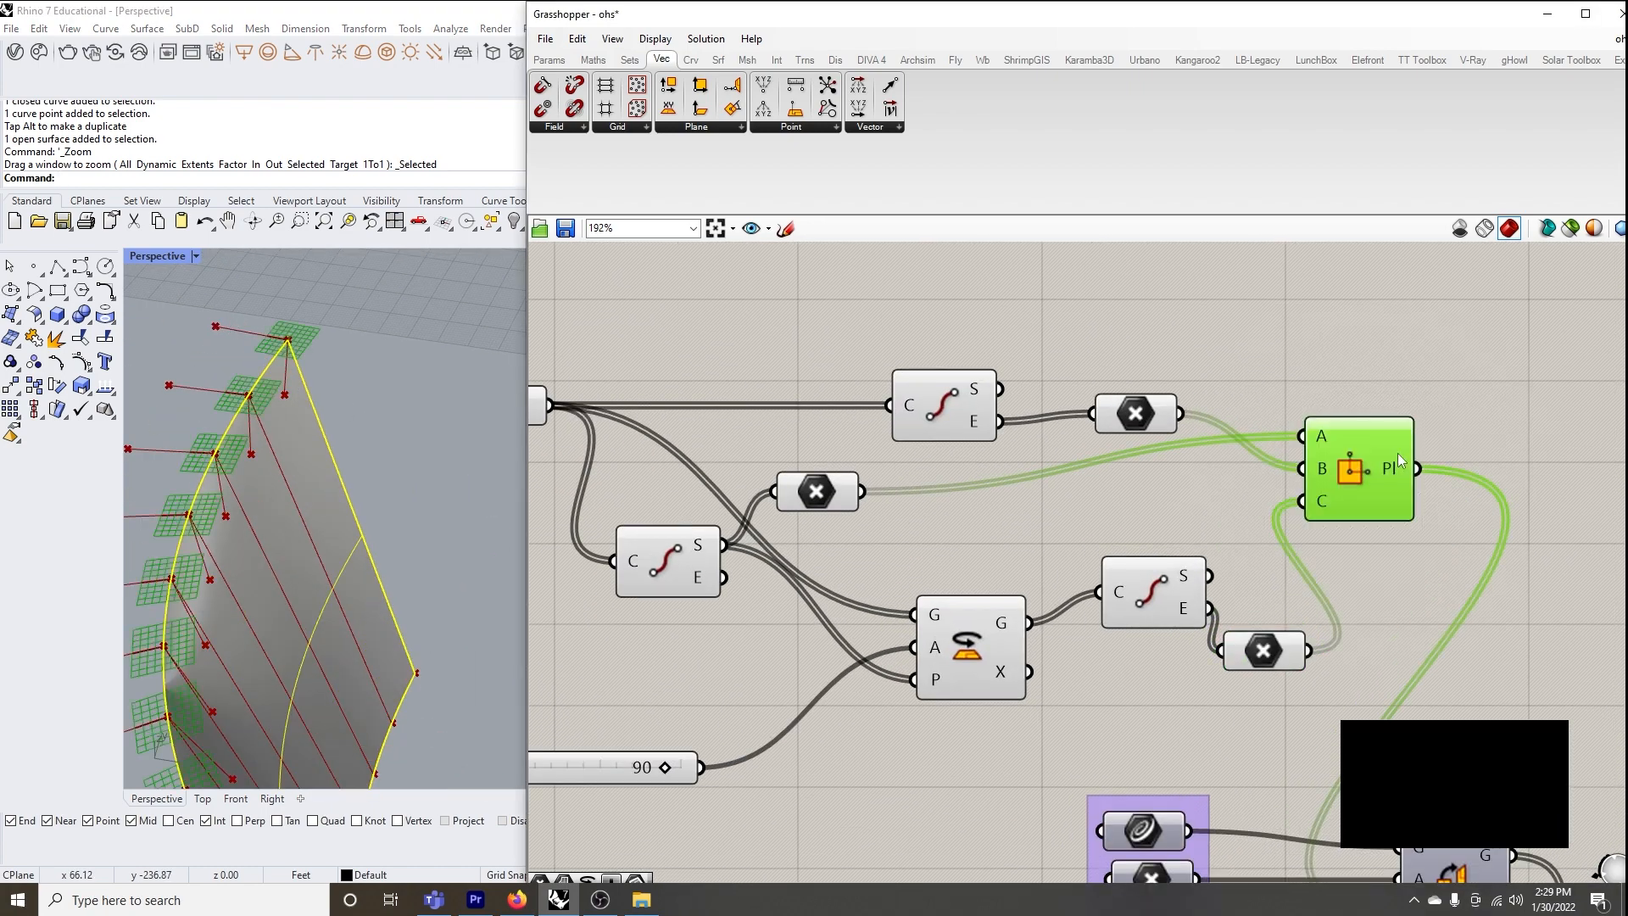
{"action": "right_click_drag", "start_coordinate": [158, 391], "coordinate": [399, 621]}
{"action": "scroll", "coordinate": [399, 622], "scroll_direction": "up", "scroll_amount": 3}
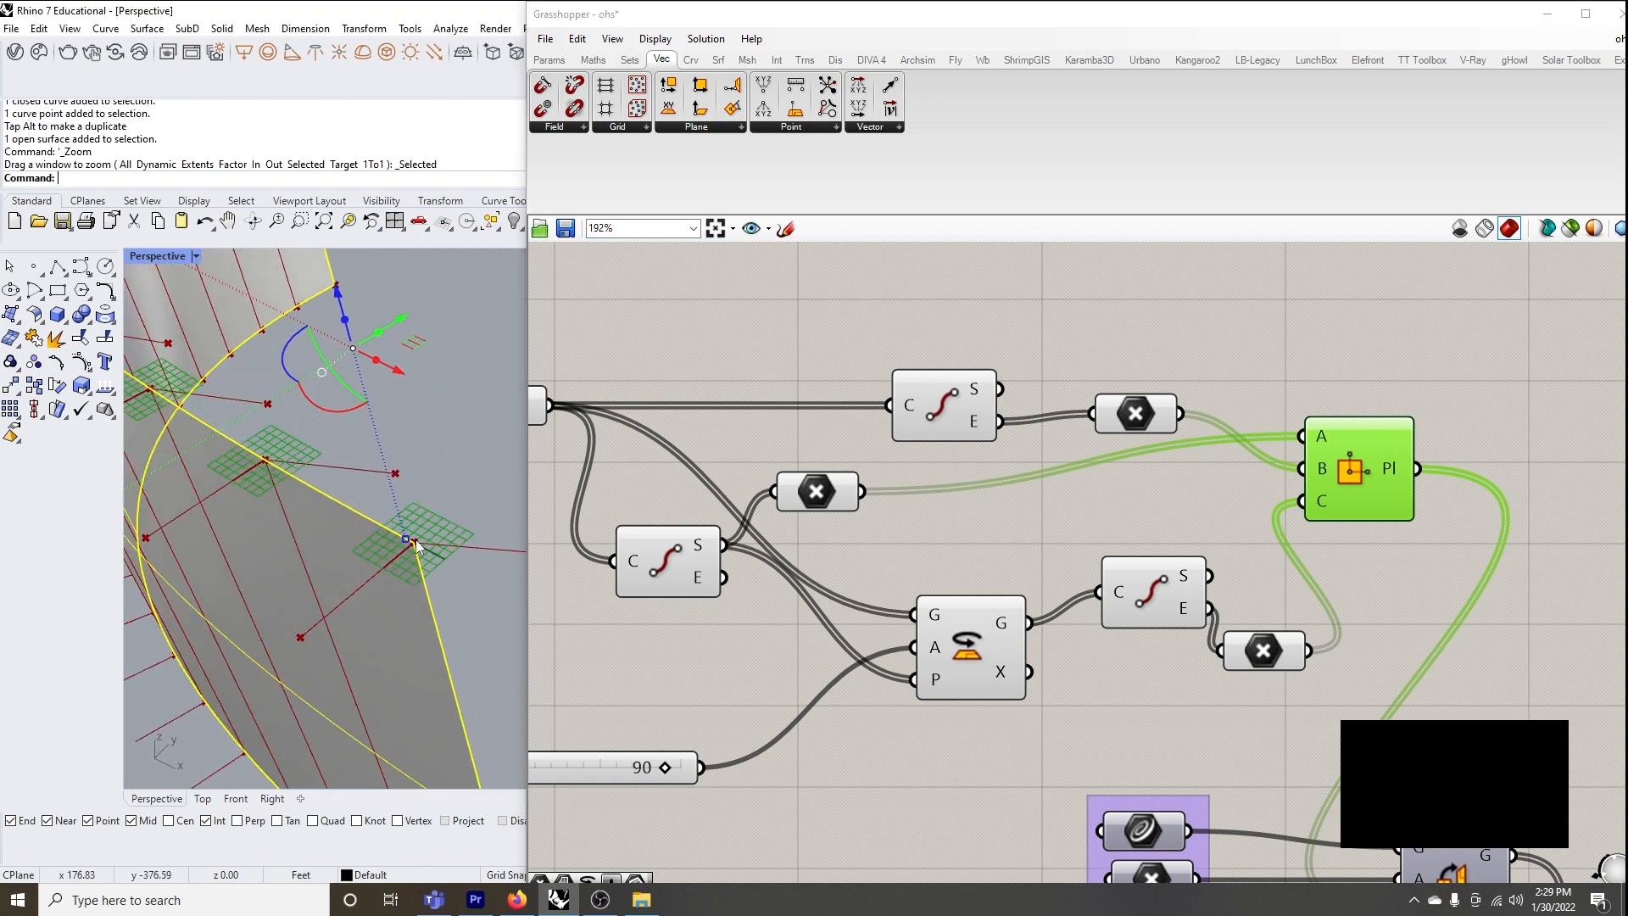
{"action": "scroll", "coordinate": [323, 557], "scroll_direction": "up", "scroll_amount": 2}
{"action": "mouse_move", "coordinate": [323, 558]}
{"action": "right_mouse_down"}
{"action": "mouse_move", "coordinate": [380, 551]}
{"action": "mouse_move", "coordinate": [311, 573]}
{"action": "right_mouse_up"}
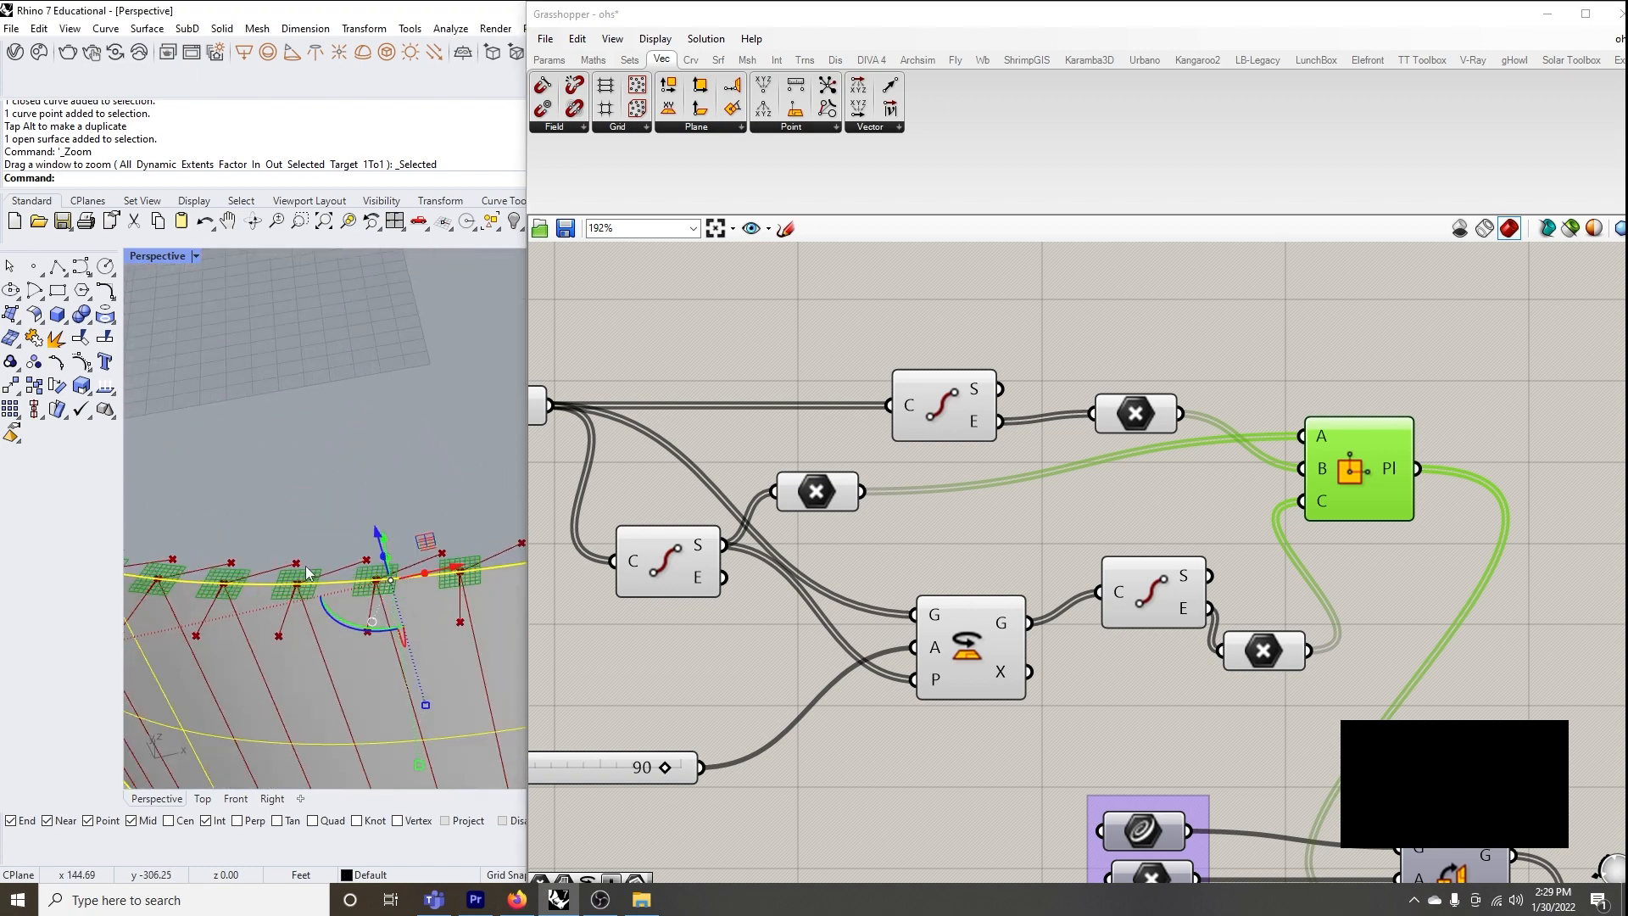
{"action": "scroll", "coordinate": [1230, 451], "scroll_direction": "down", "scroll_amount": 4}
Tidy the layout by shifting the rotated line's End Points, its Point parameter and the Plane 3Pt component slightly
{"action": "left_click", "coordinate": [1140, 504]}
{"action": "left_click", "coordinate": [1243, 502]}
{"action": "left_click_drag", "start_coordinate": [1243, 502], "coordinate": [1235, 509]}
{"action": "left_click_drag", "start_coordinate": [1302, 445], "coordinate": [1330, 463]}
{"action": "scroll", "coordinate": [1190, 419], "scroll_direction": "down", "scroll_amount": 3}
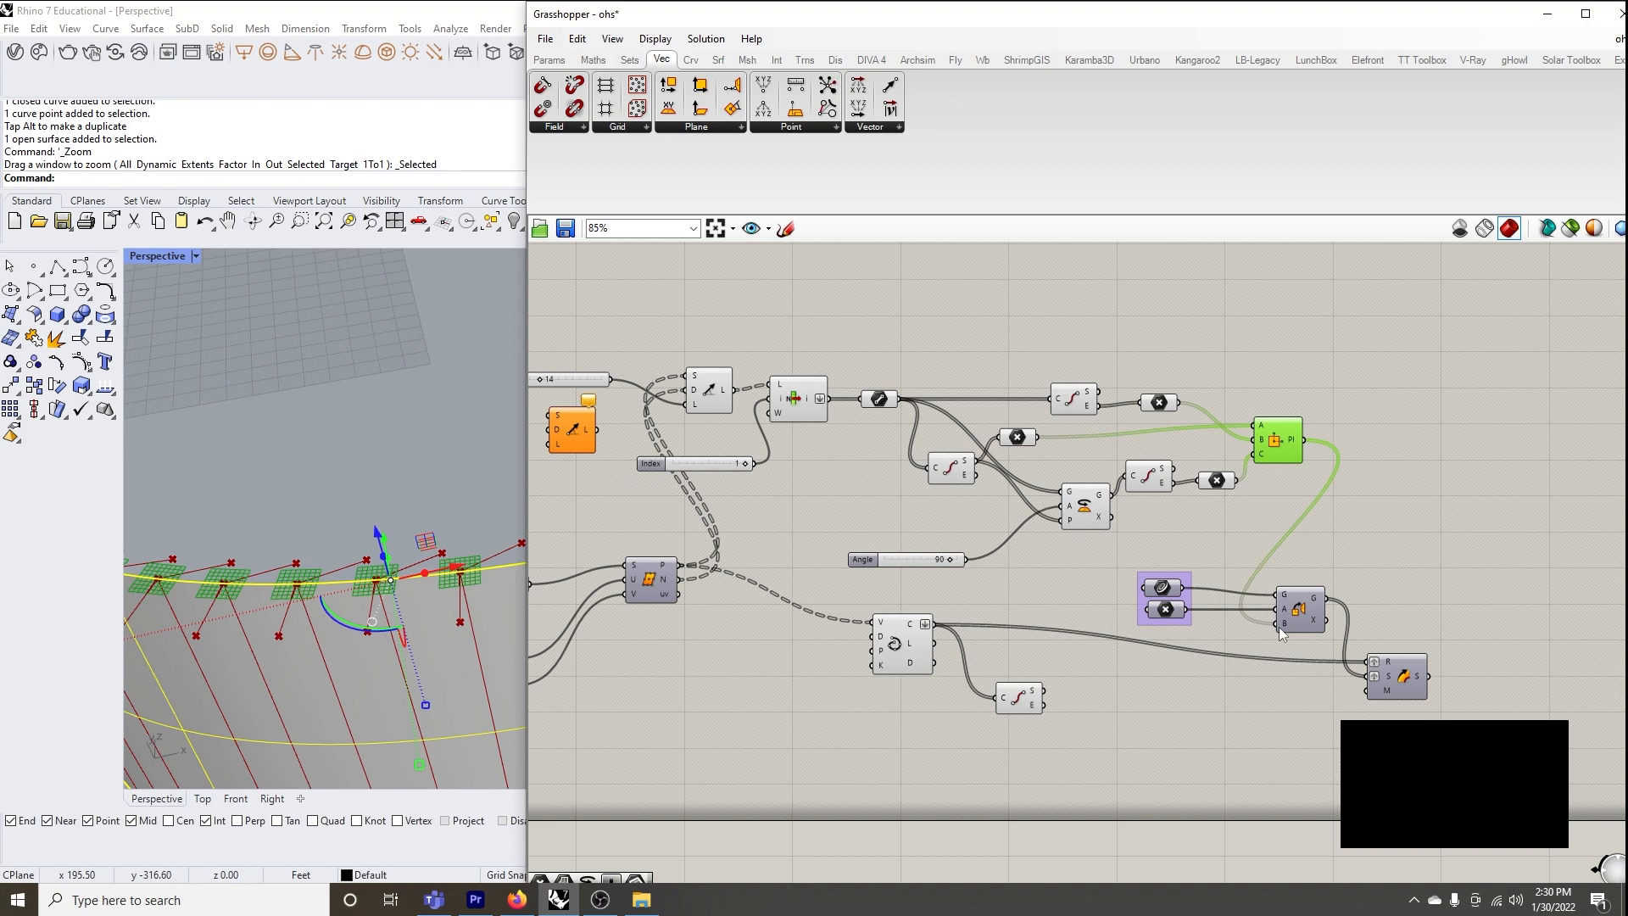
Check the plane link into the Orient component's Target input and look through the list of available plane components
{"action": "scroll", "coordinate": [1279, 623], "scroll_direction": "up", "scroll_amount": 4}
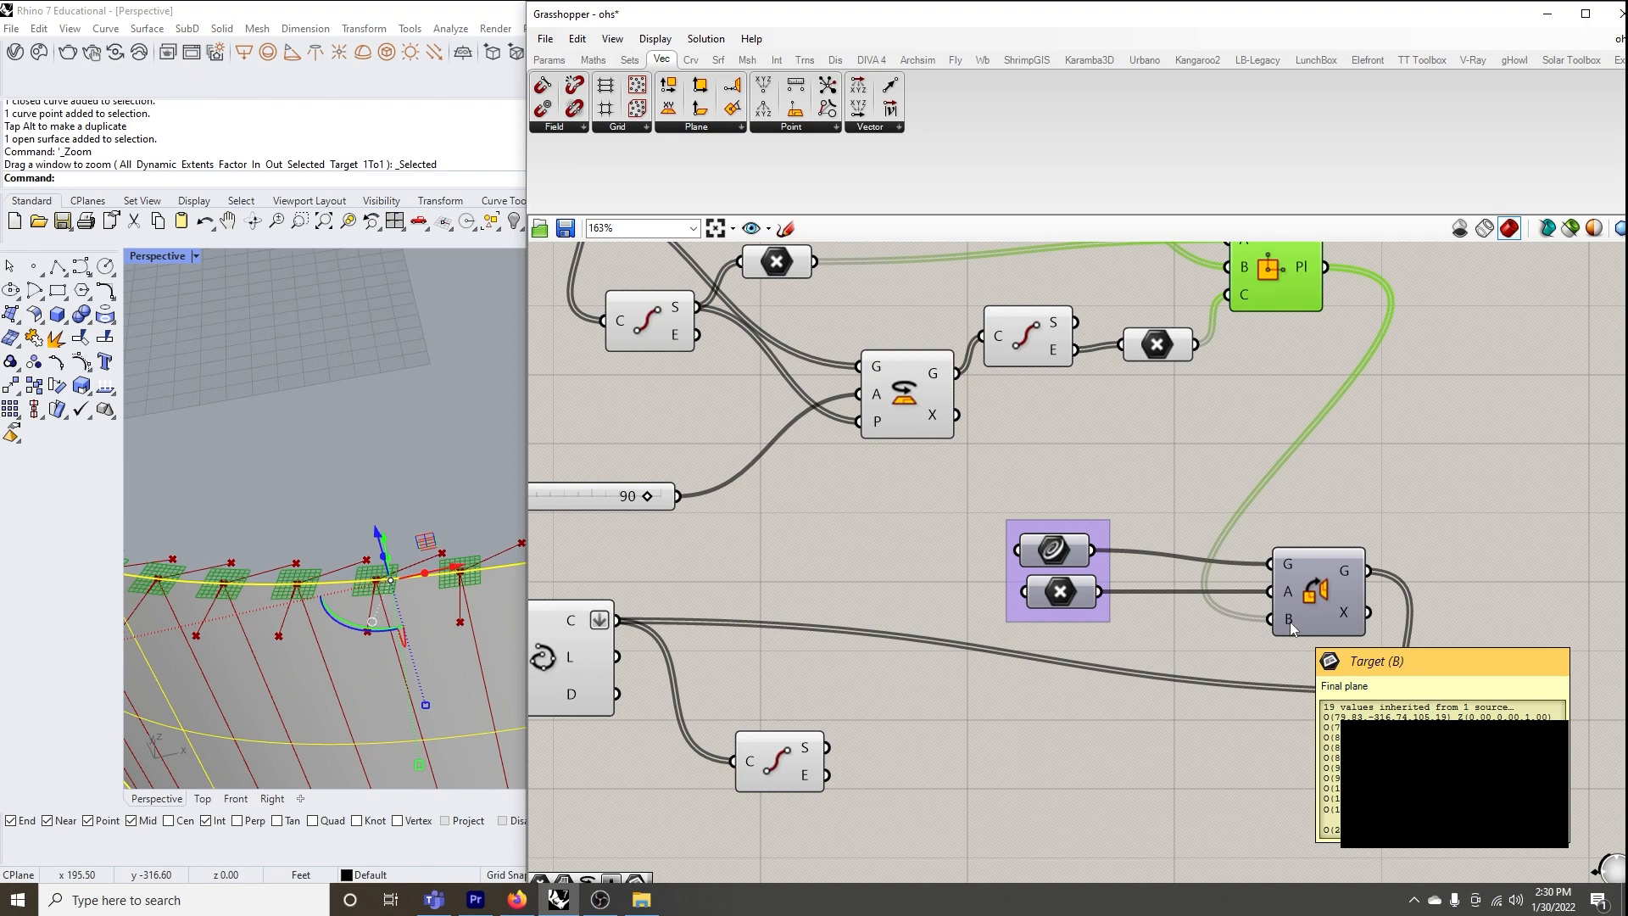
{"action": "scroll", "coordinate": [1317, 635], "scroll_direction": "down", "scroll_amount": 1}
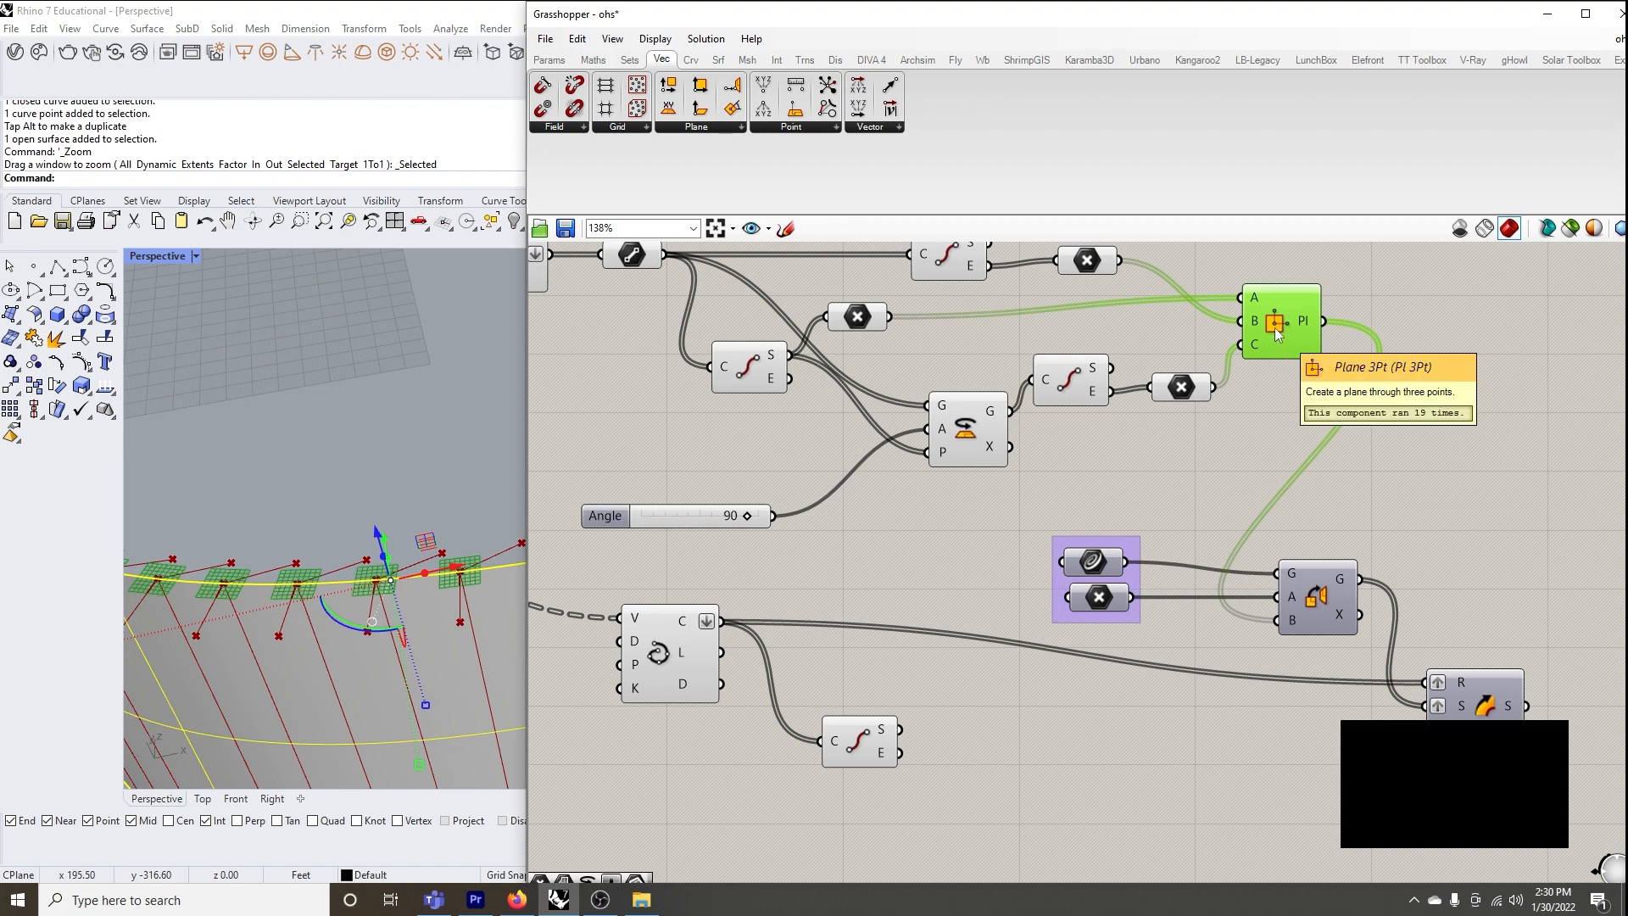
{"action": "scroll", "coordinate": [1278, 333], "scroll_direction": "down", "scroll_amount": 2}
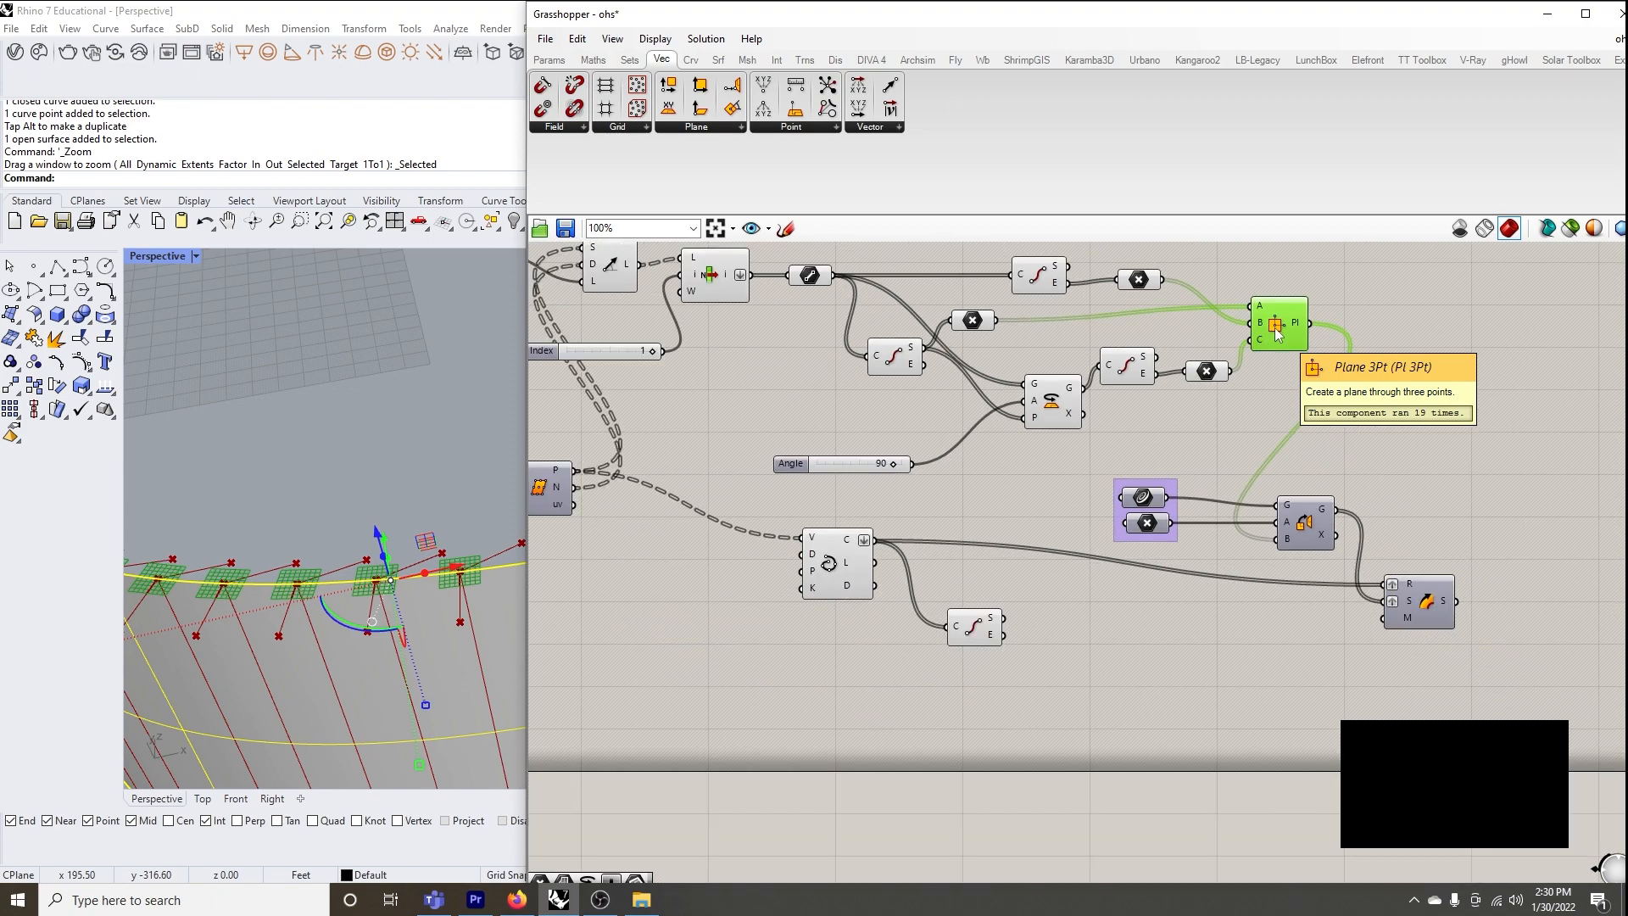
{"action": "scroll", "coordinate": [1279, 333], "scroll_direction": "up", "scroll_amount": 2}
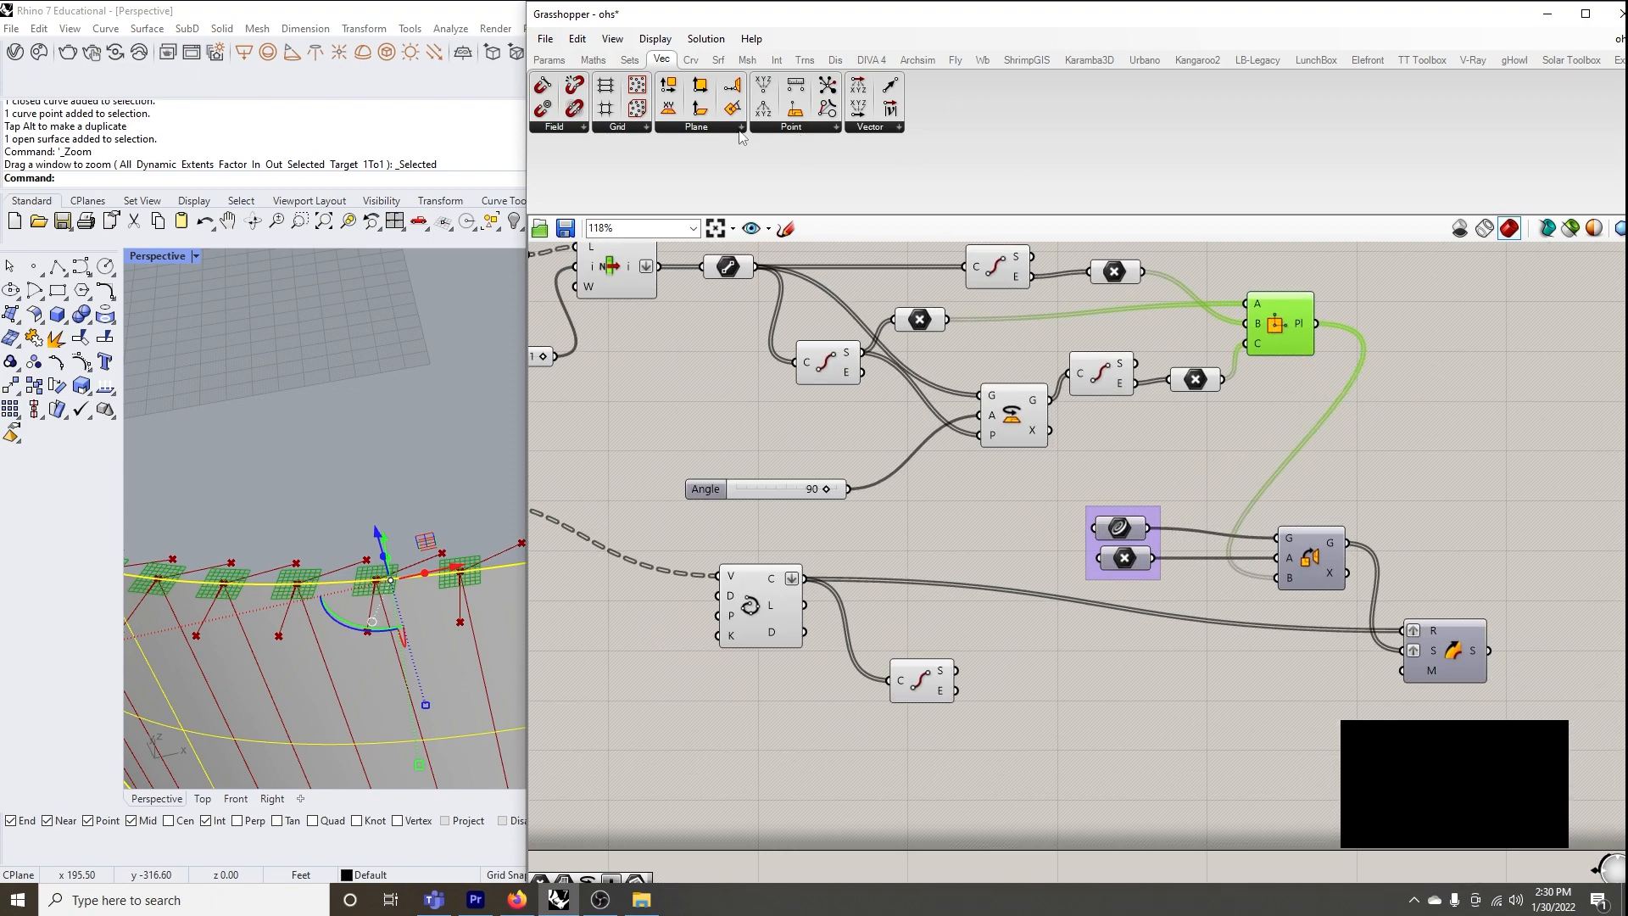
{"action": "left_click", "coordinate": [734, 127]}
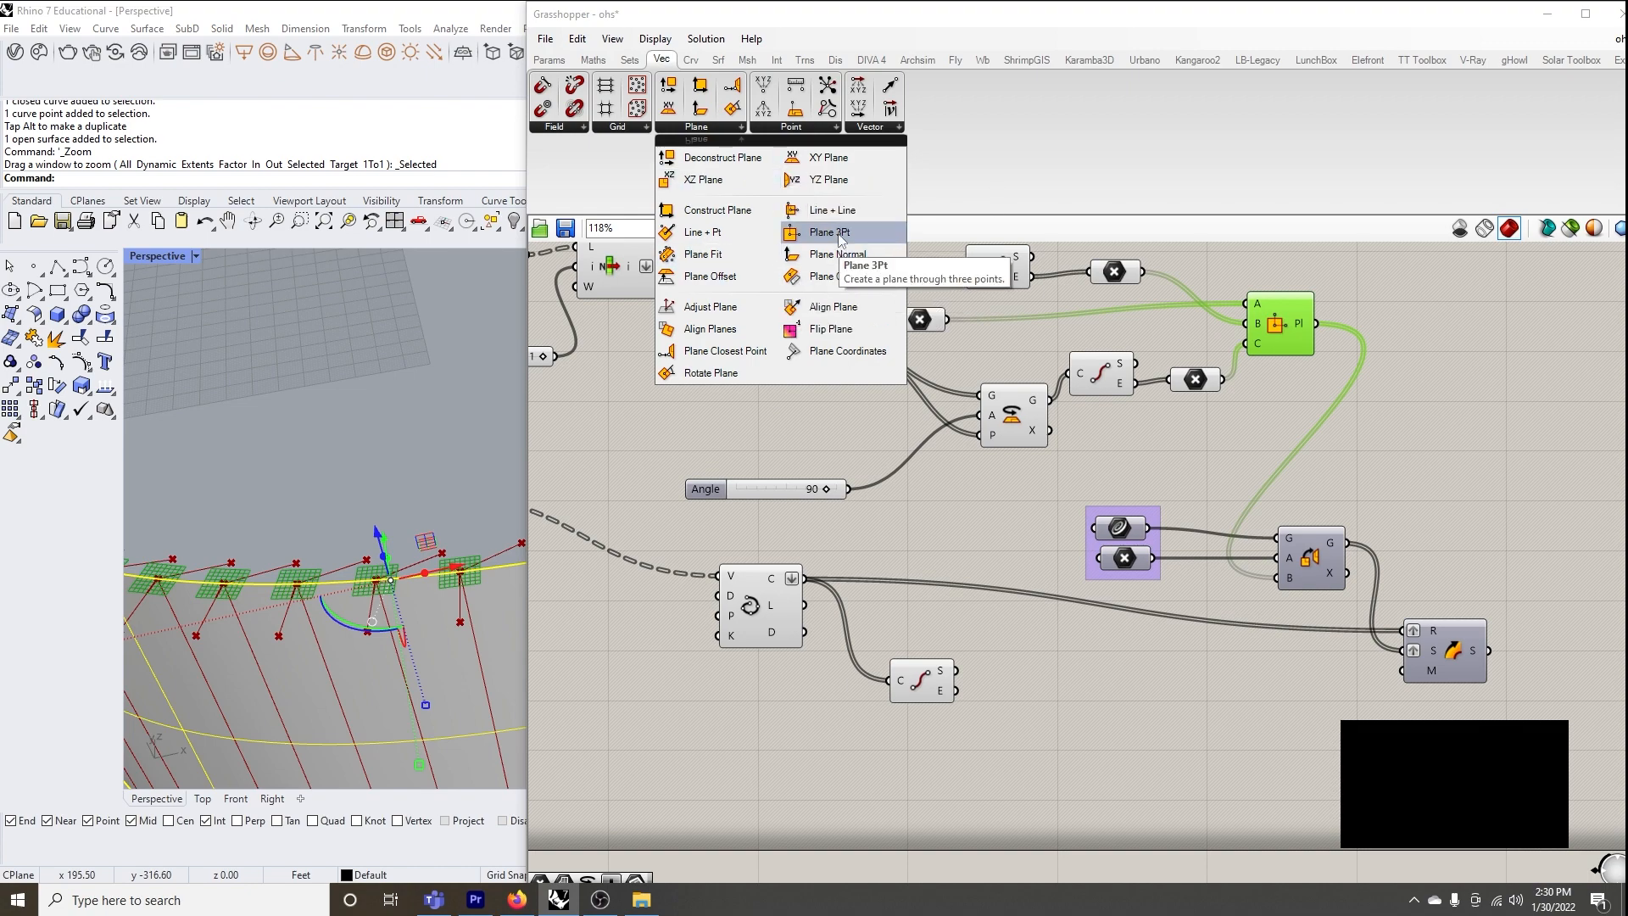
{"action": "left_click", "coordinate": [1439, 355]}
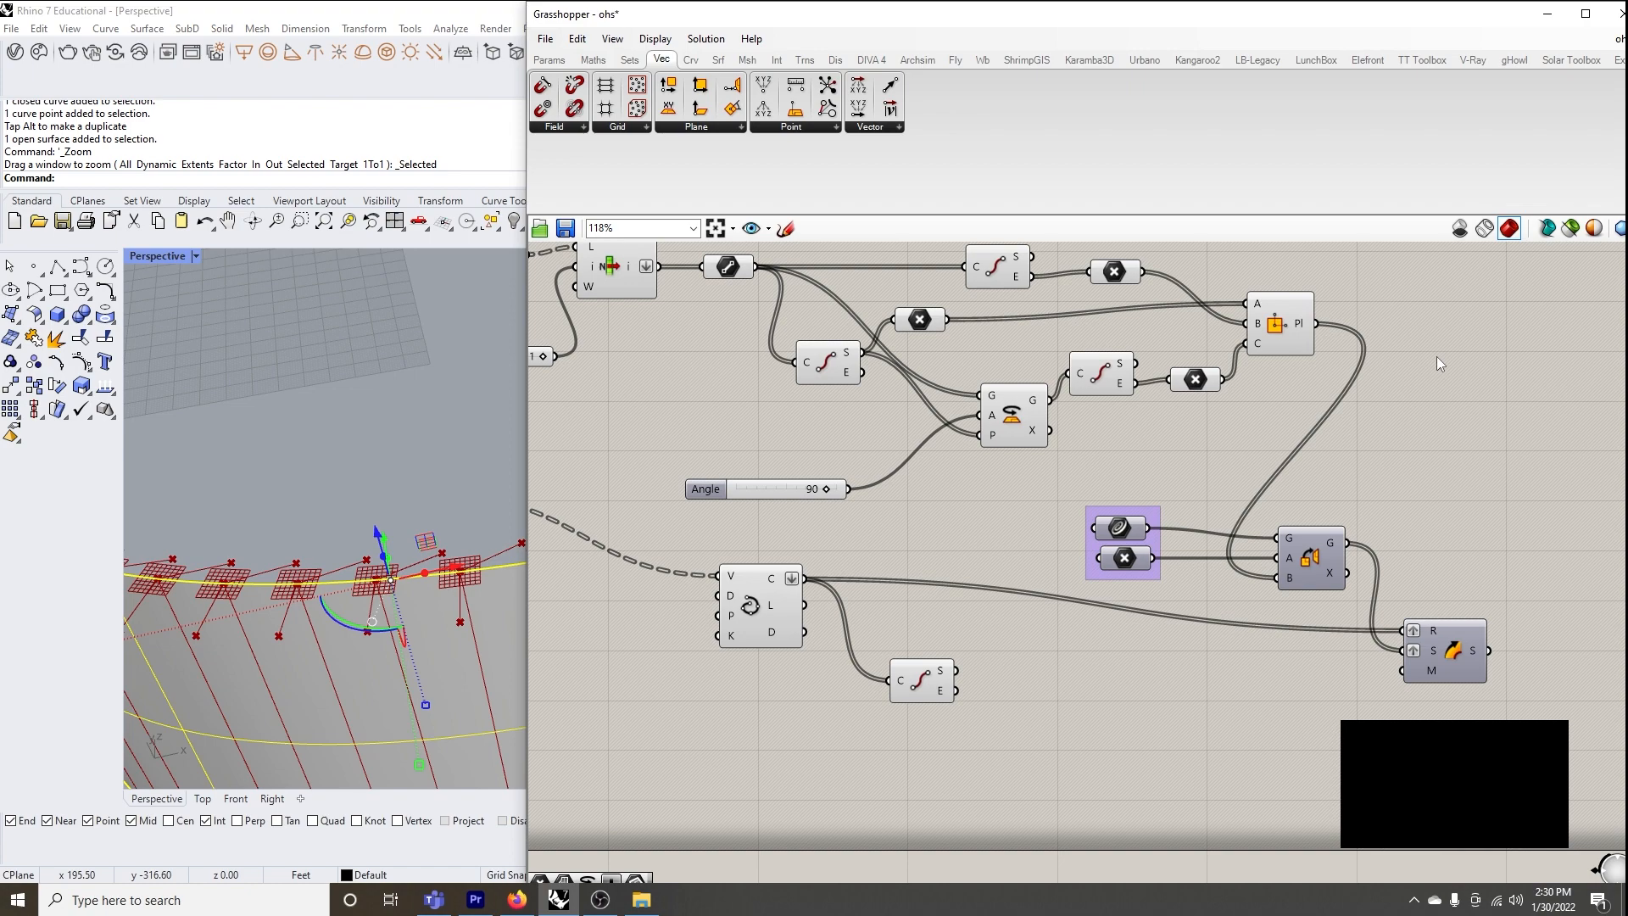
Move the Orient and Sweep components farther from the plane-building components to free up canvas space
{"action": "left_click_drag", "start_coordinate": [1336, 551], "coordinate": [1374, 541]}
{"action": "left_click_drag", "start_coordinate": [1474, 660], "coordinate": [1533, 648]}
{"action": "scroll", "coordinate": [1349, 566], "scroll_direction": "down", "scroll_amount": 1}
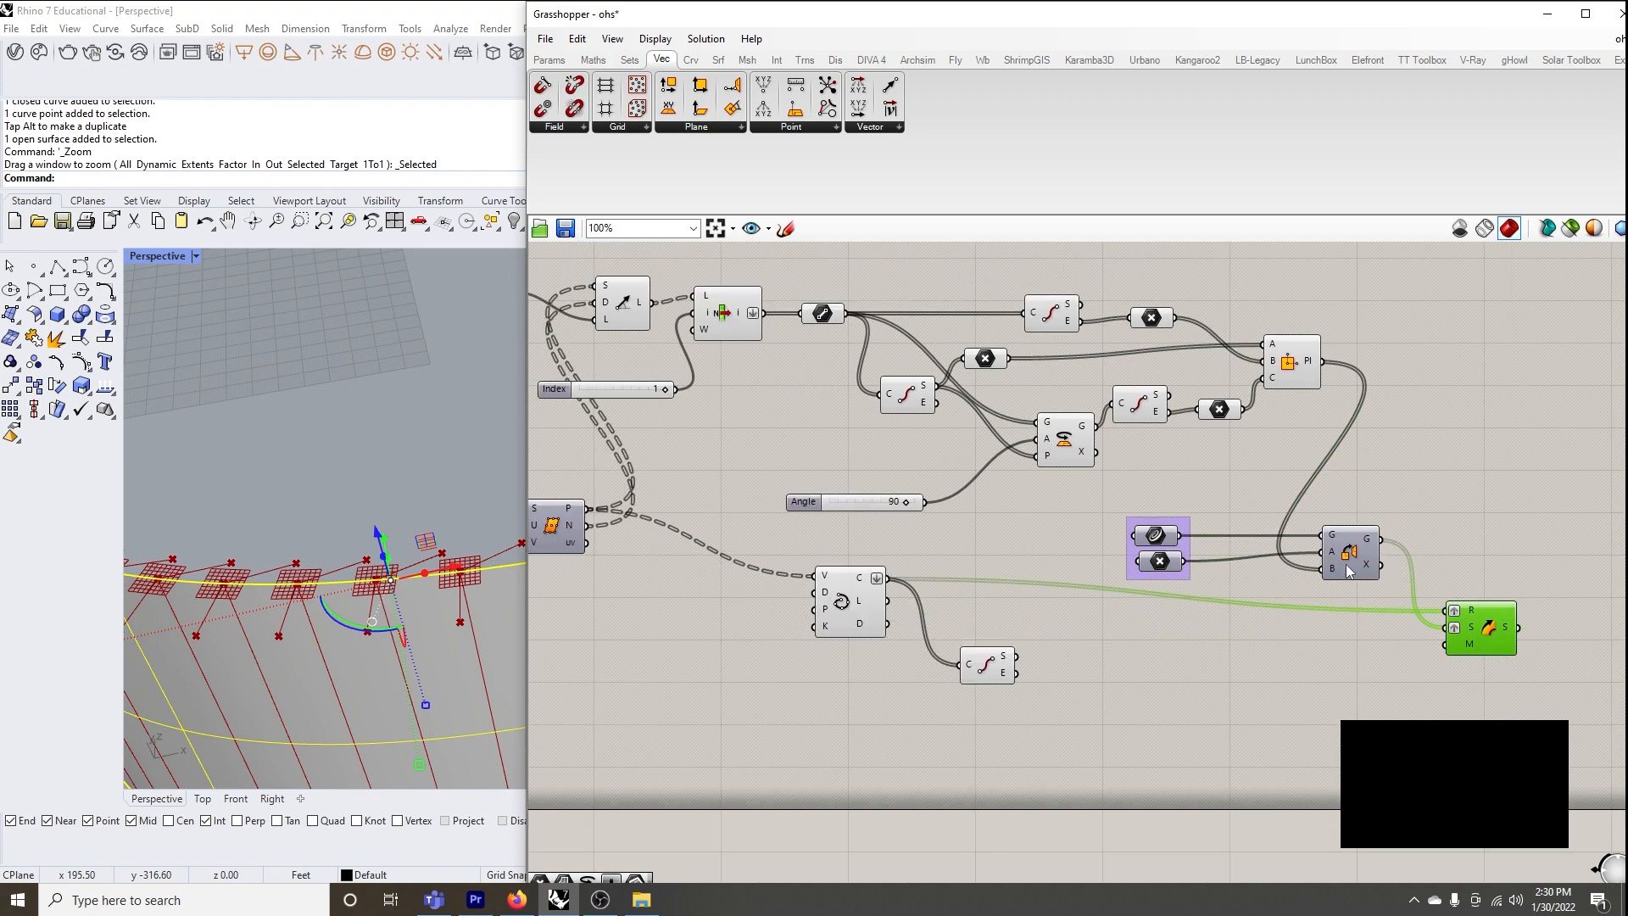
{"action": "scroll", "coordinate": [1349, 553], "scroll_direction": "down", "scroll_amount": 2}
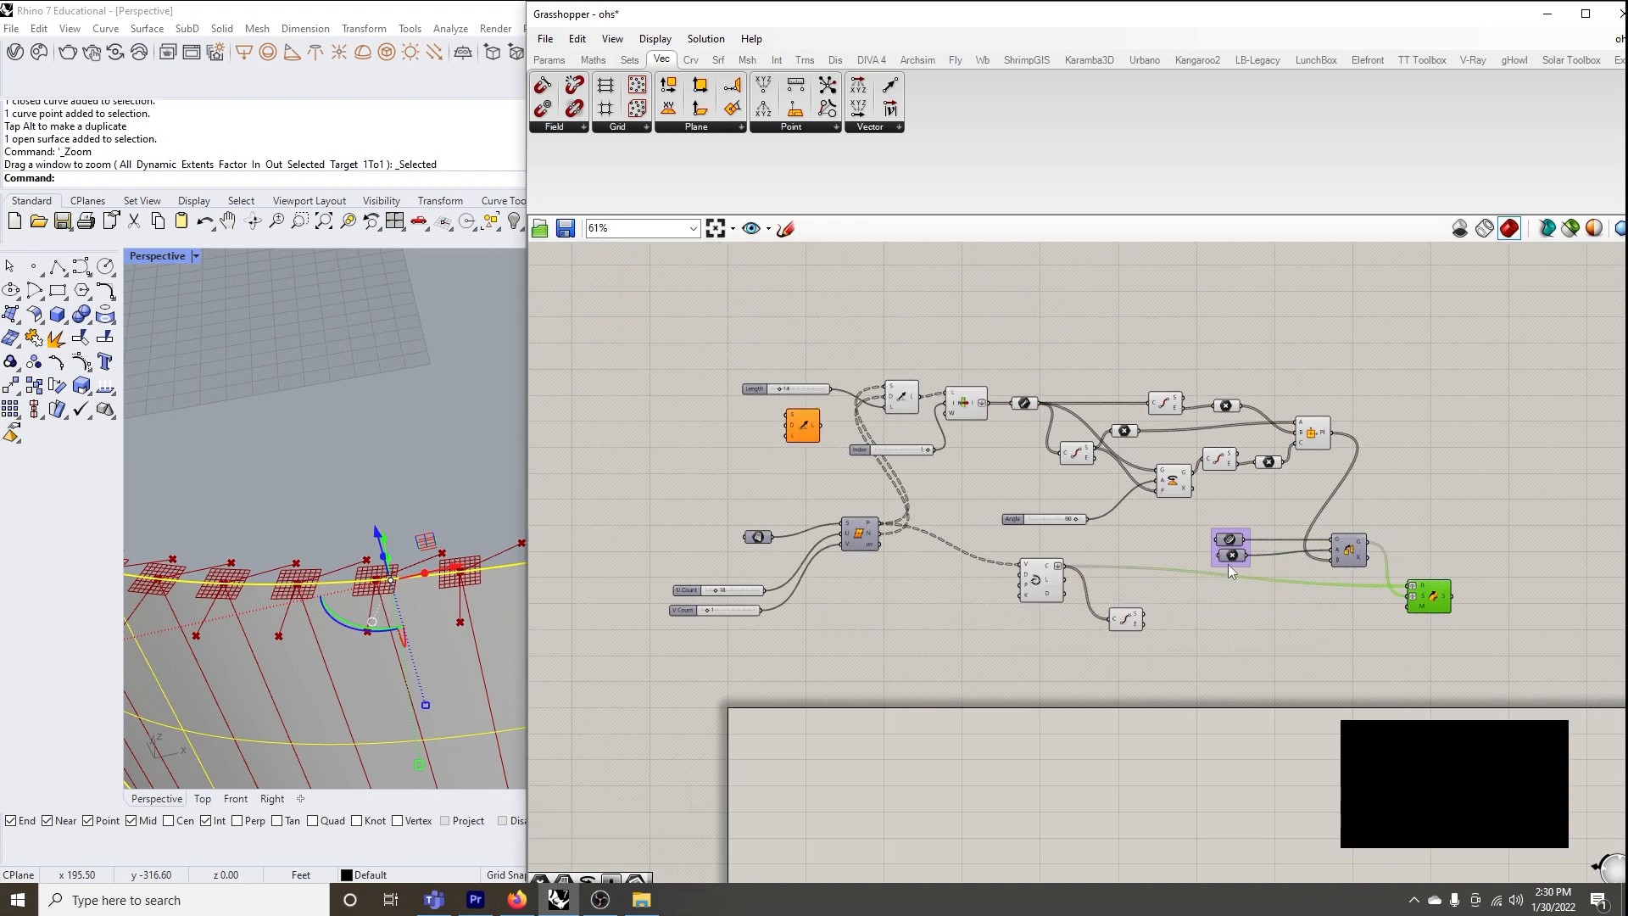
{"action": "scroll", "coordinate": [1004, 500], "scroll_direction": "down", "scroll_amount": 1}
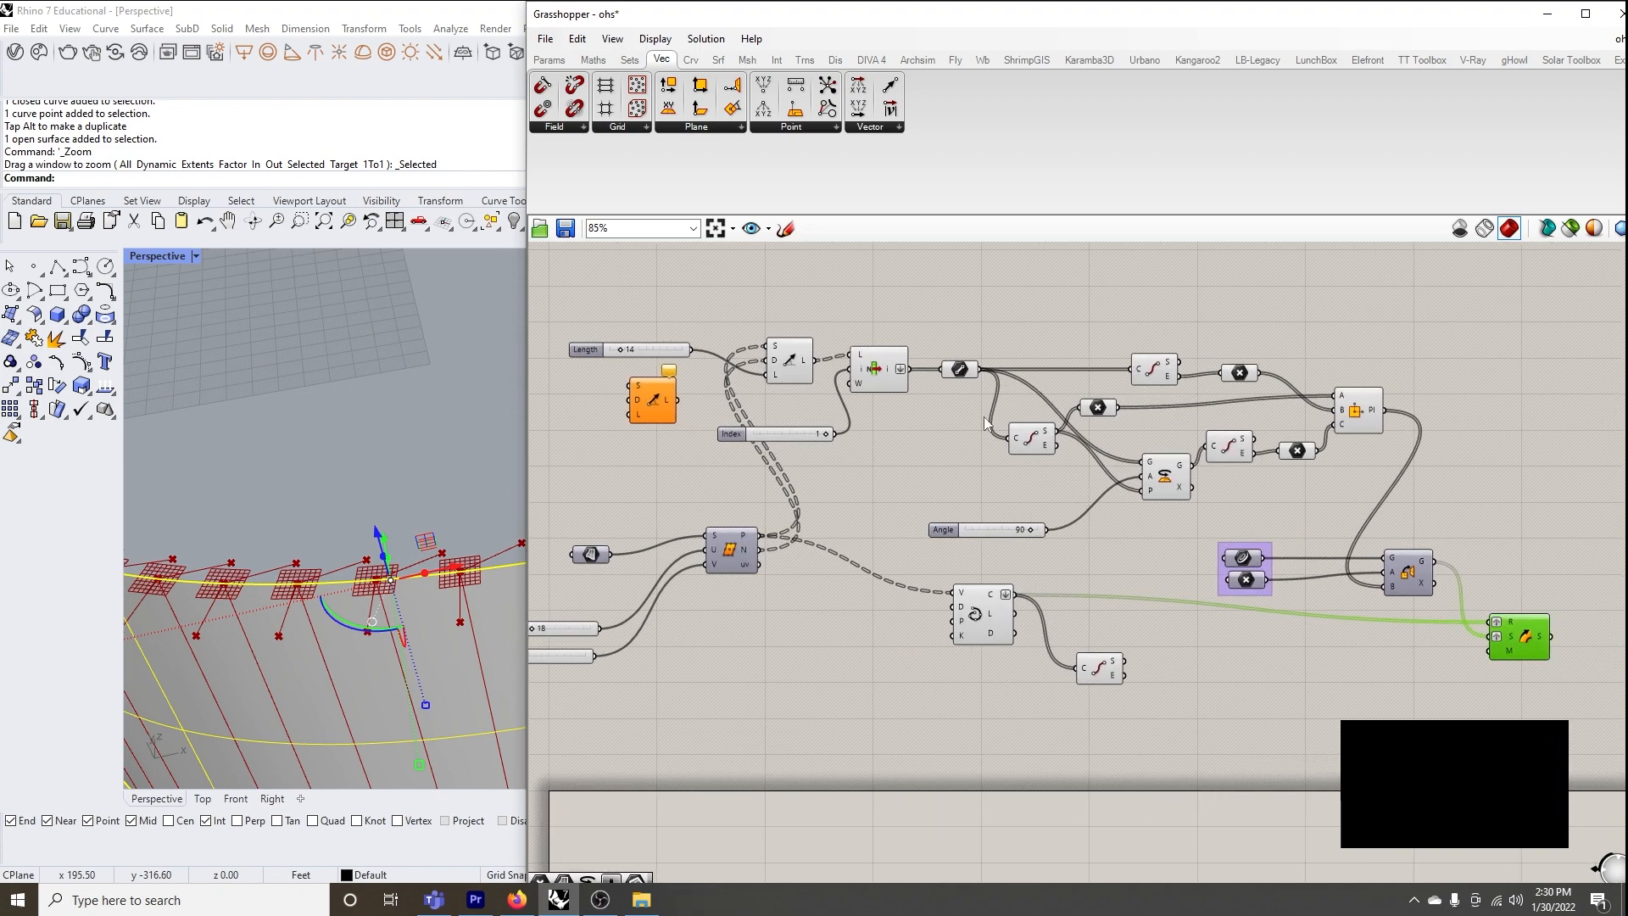
Select the chain from Line SDL through Plane 3Pt, leaving out the sliders, then group it and turn it into a cluster
{"action": "scroll", "coordinate": [1118, 441], "scroll_direction": "up", "scroll_amount": 2}
{"action": "left_click", "coordinate": [1125, 464]}
{"action": "left_click_drag", "start_coordinate": [686, 295], "coordinate": [802, 342]}
{"action": "left_click_drag", "start_coordinate": [705, 296], "coordinate": [1459, 533]}
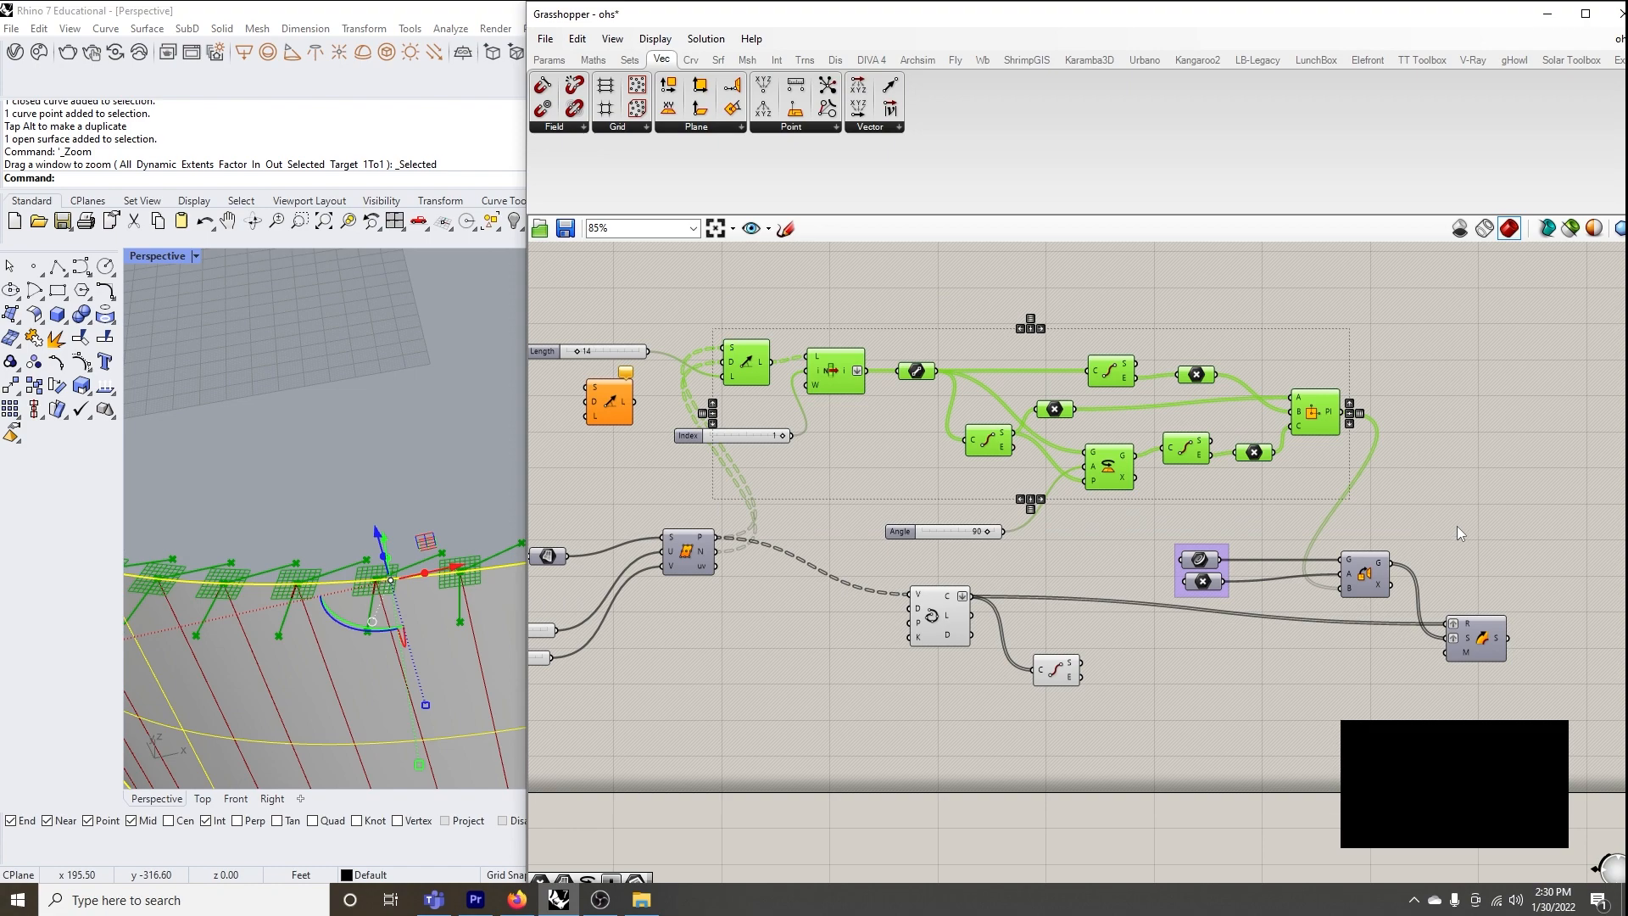
{"action": "right_click", "coordinate": [838, 373]}
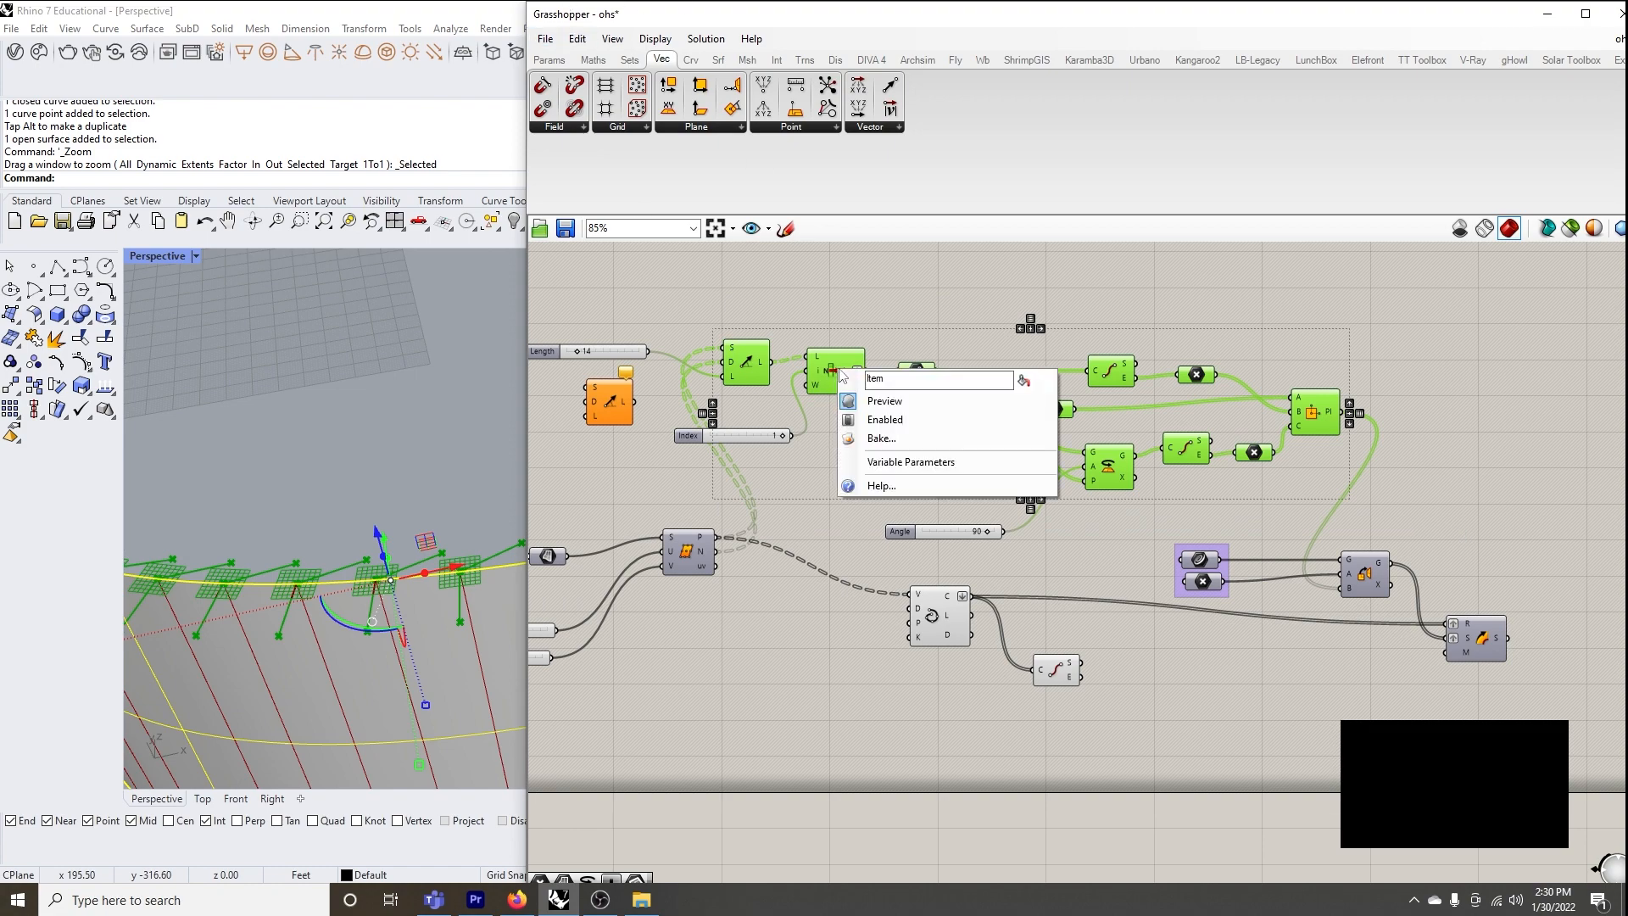
{"action": "left_click", "coordinate": [576, 39]}
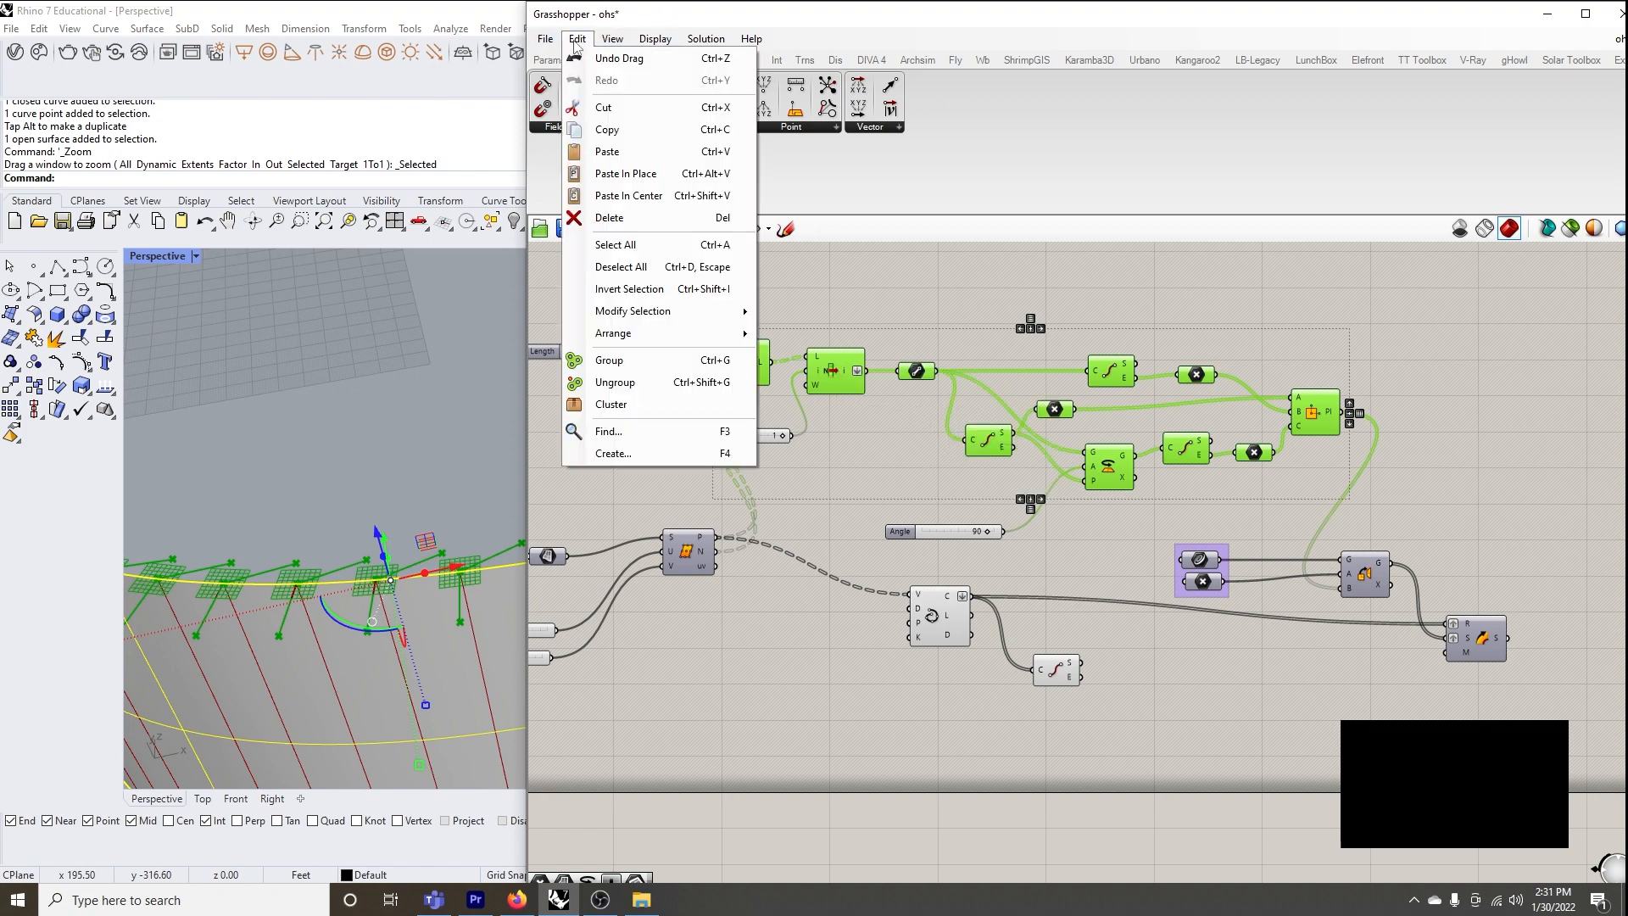
{"action": "left_click", "coordinate": [609, 359]}
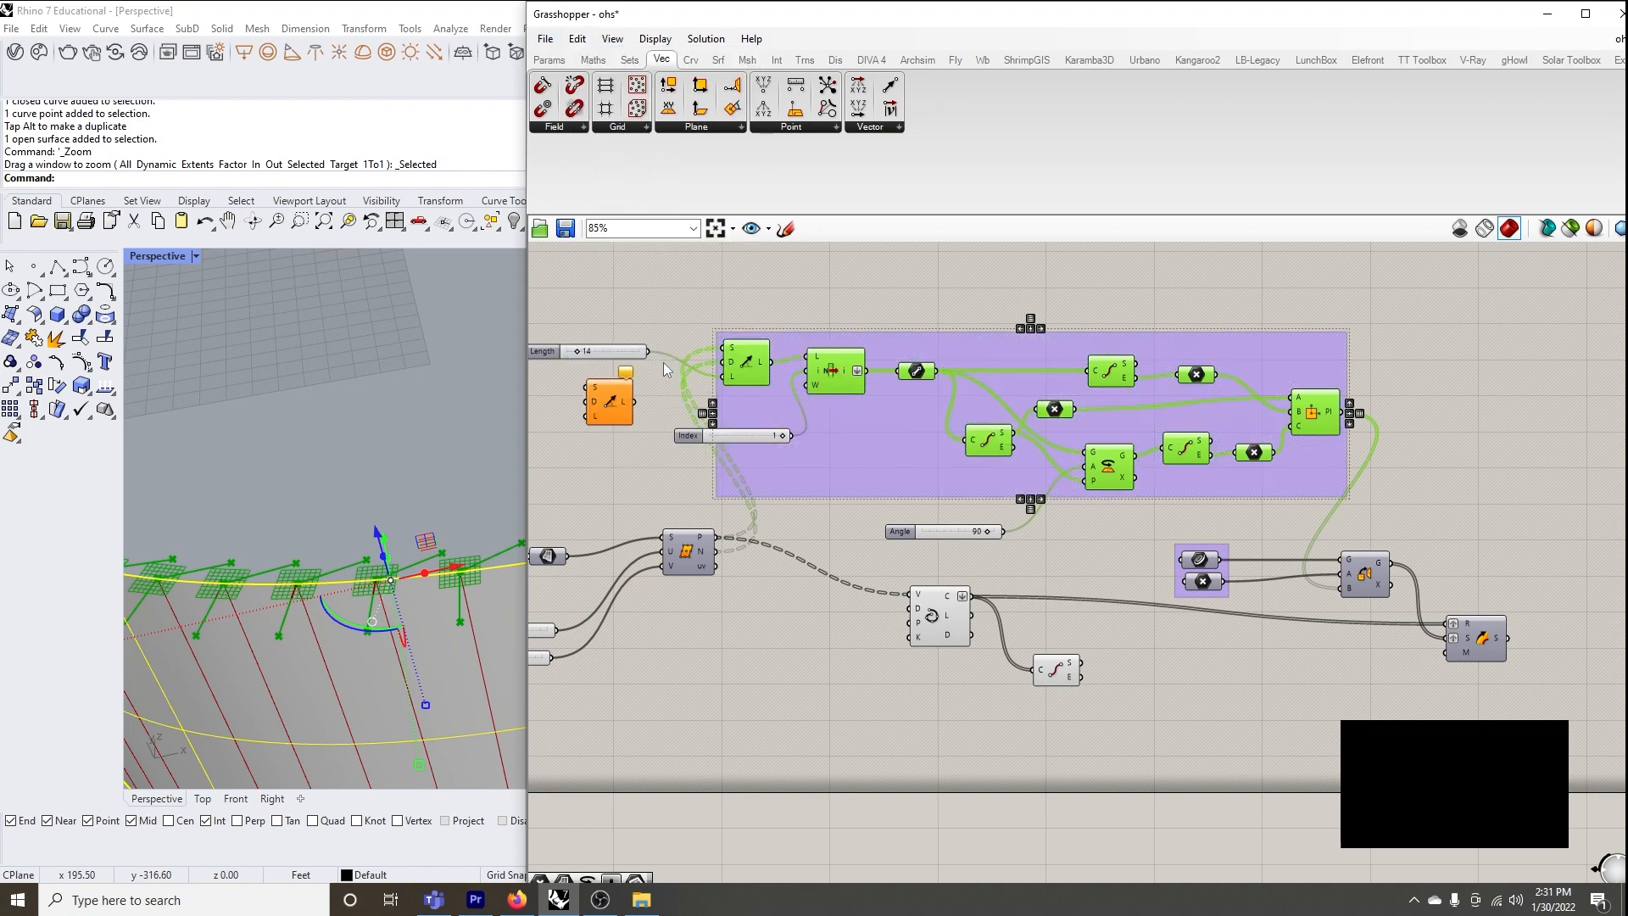
{"action": "left_click", "coordinate": [576, 39]}
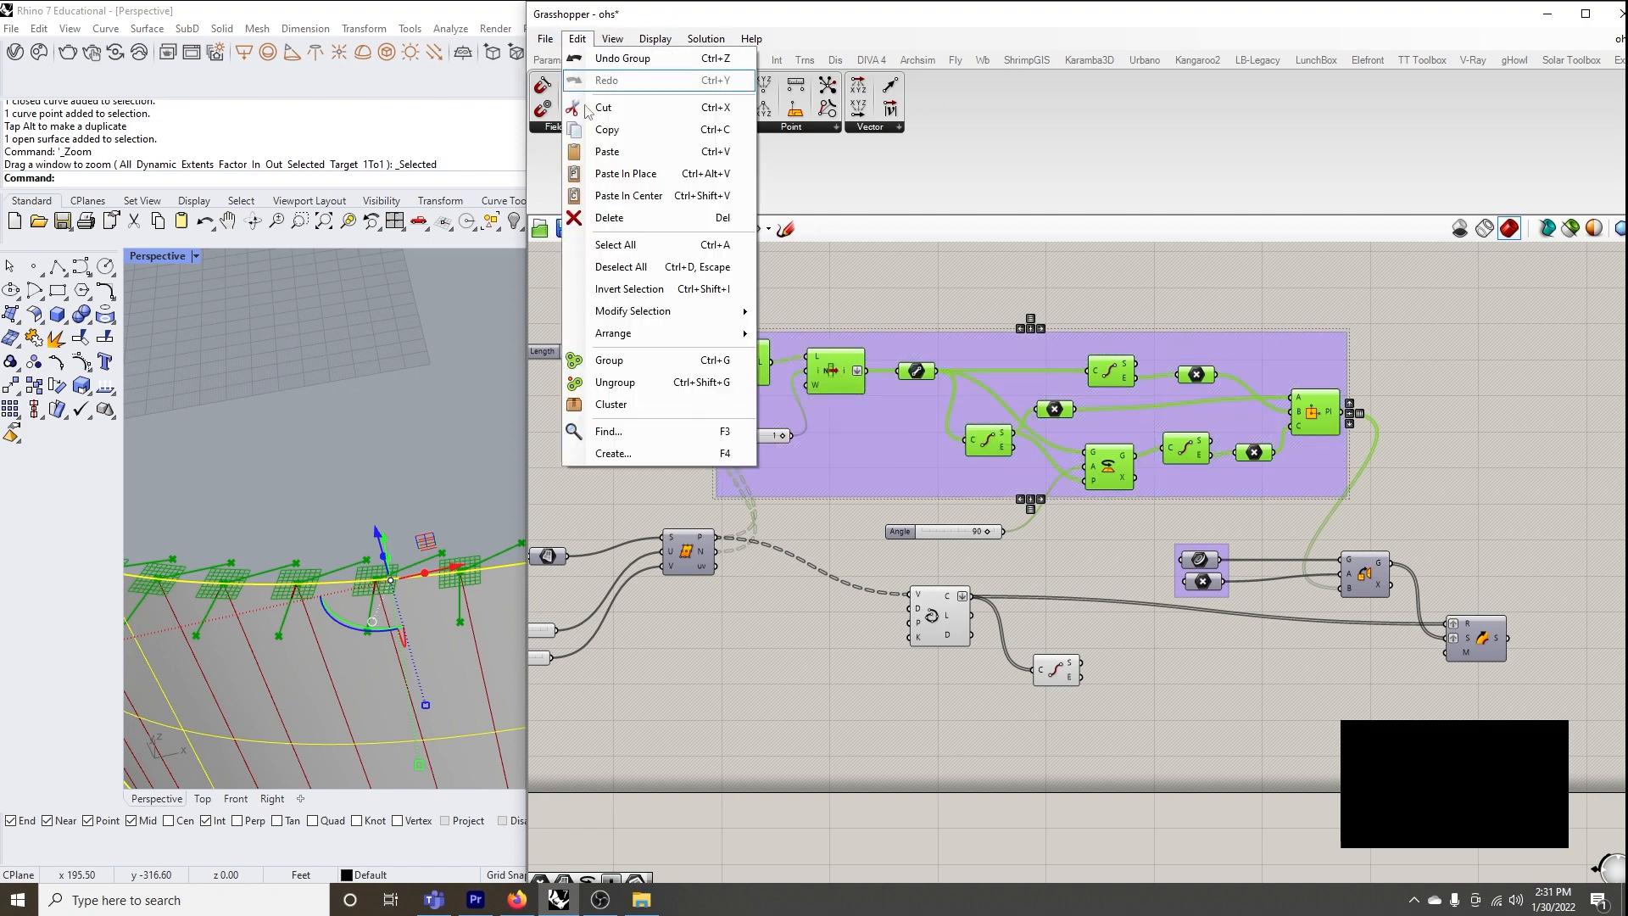
{"action": "left_click", "coordinate": [648, 405]}
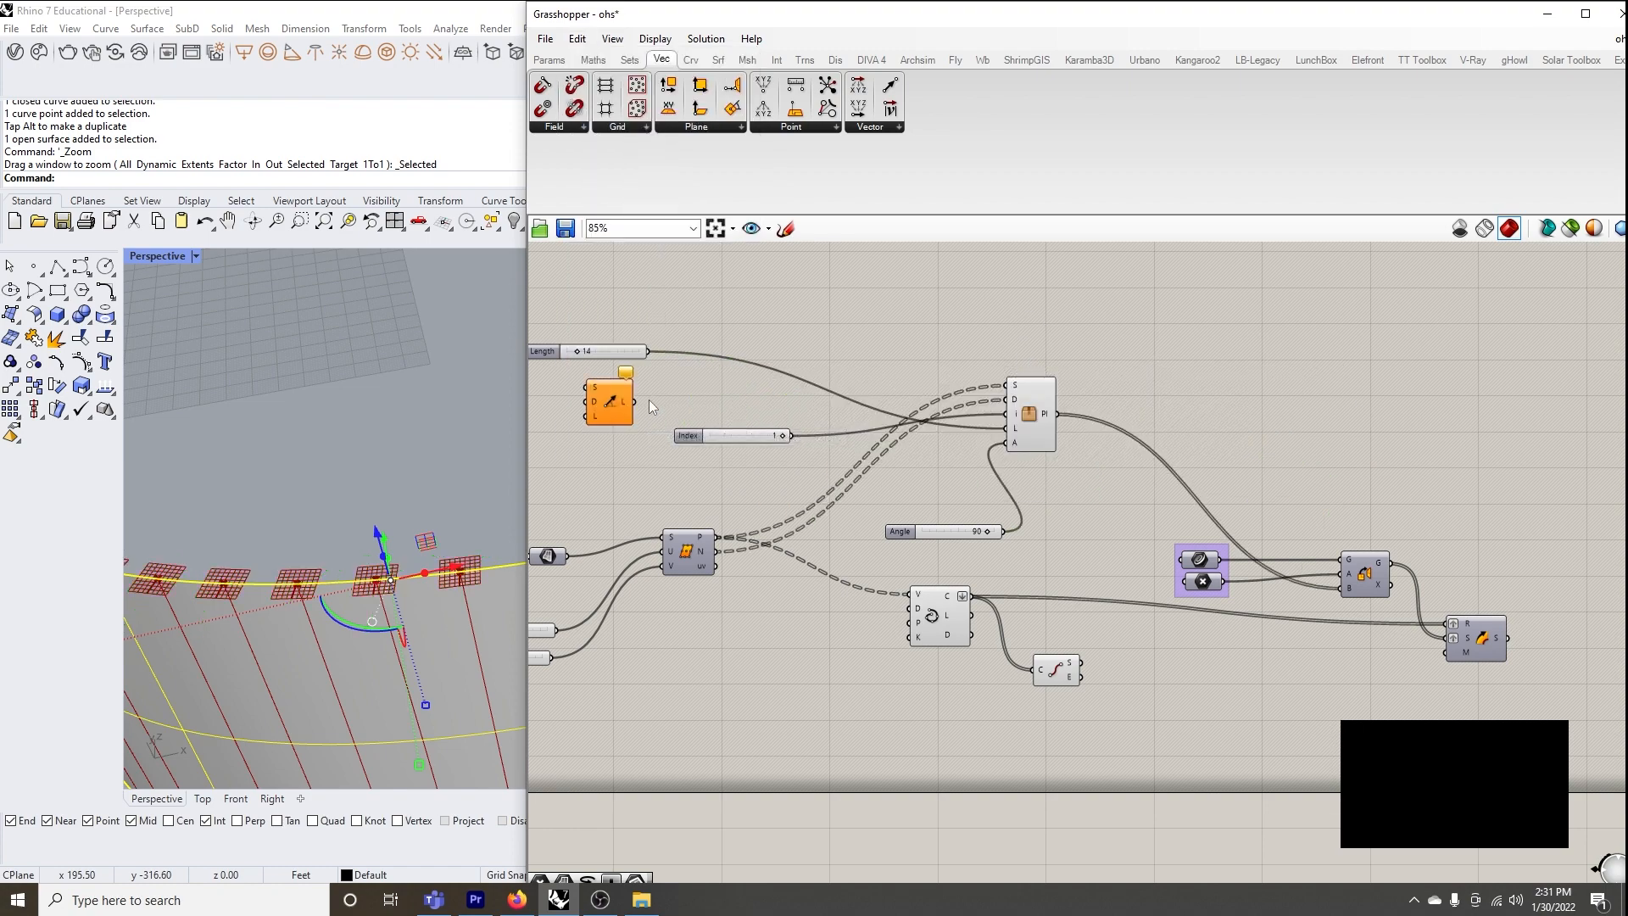
Reposition the new cluster on the canvas between the Index and Angle sliders and the Orient component
{"action": "left_click", "coordinate": [1035, 424]}
{"action": "scroll", "coordinate": [1031, 428], "scroll_direction": "up", "scroll_amount": 2}
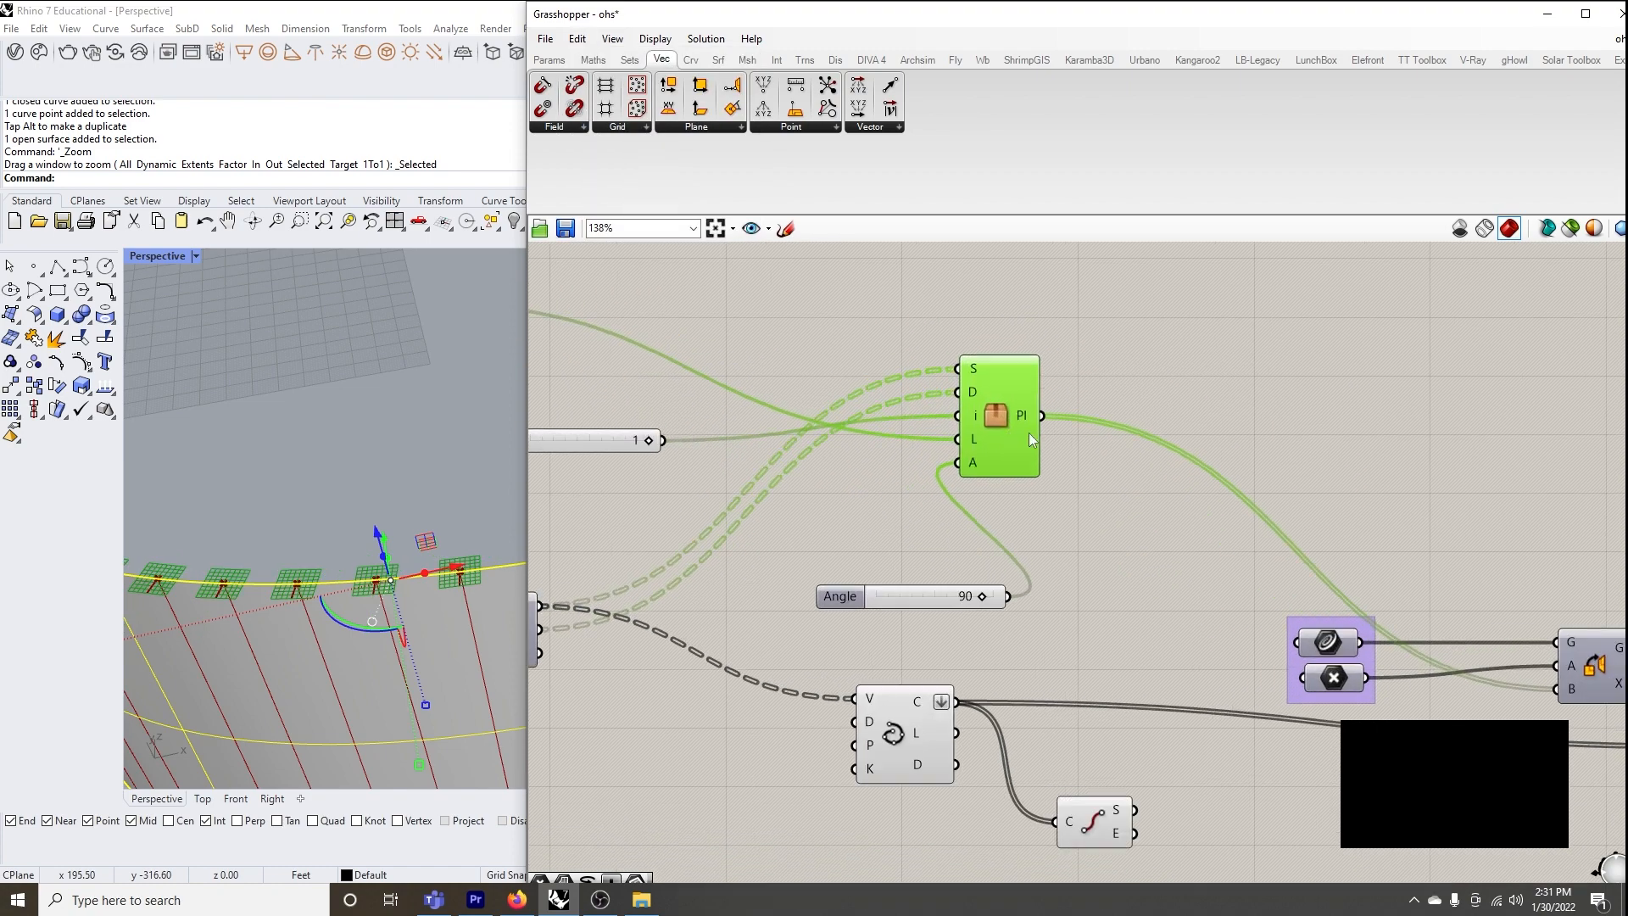
{"action": "left_click_drag", "start_coordinate": [1030, 433], "coordinate": [1222, 462]}
{"action": "scroll", "coordinate": [948, 425], "scroll_direction": "down", "scroll_amount": 2}
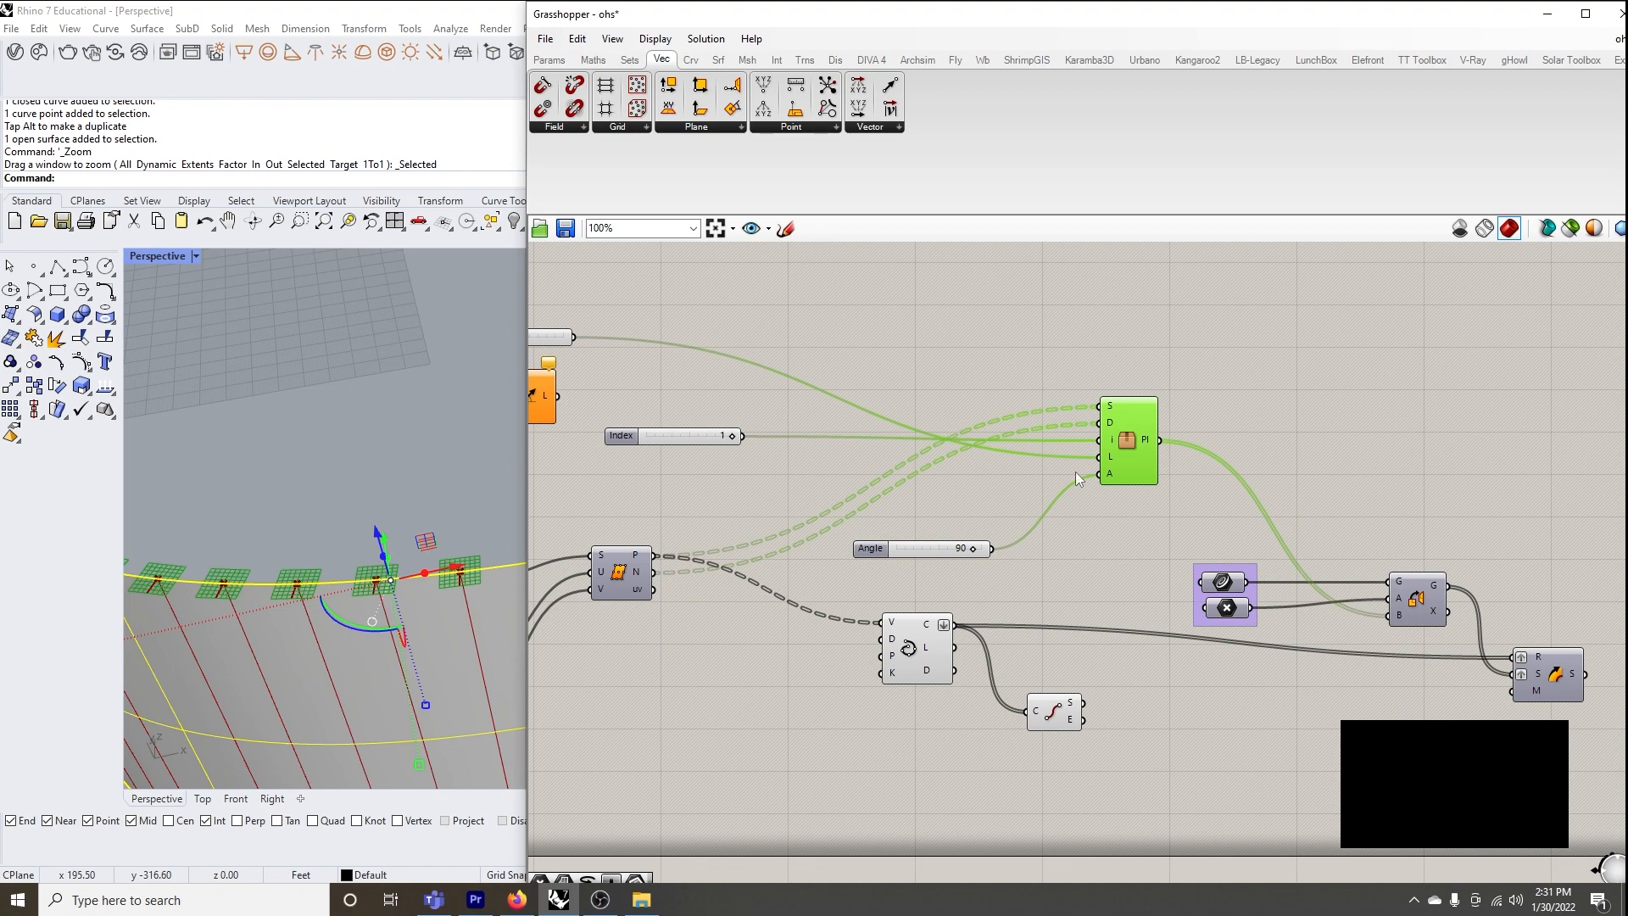
{"action": "scroll", "coordinate": [1075, 472], "scroll_direction": "down", "scroll_amount": 1}
{"action": "left_click", "coordinate": [691, 551]}
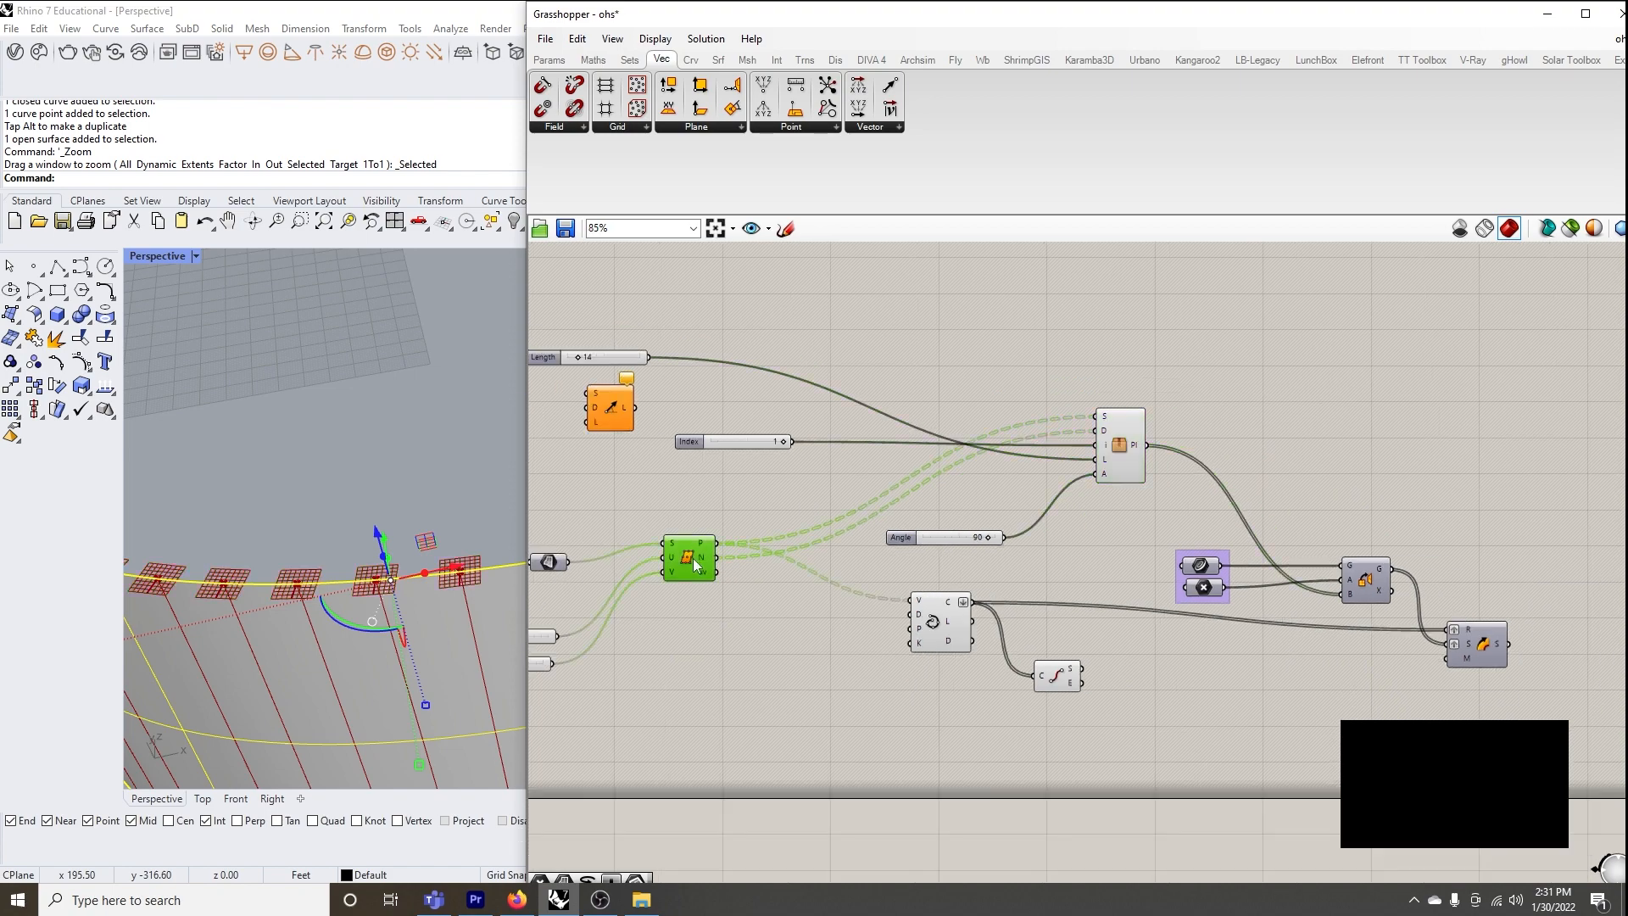
{"action": "scroll", "coordinate": [1131, 460], "scroll_direction": "up", "scroll_amount": 2}
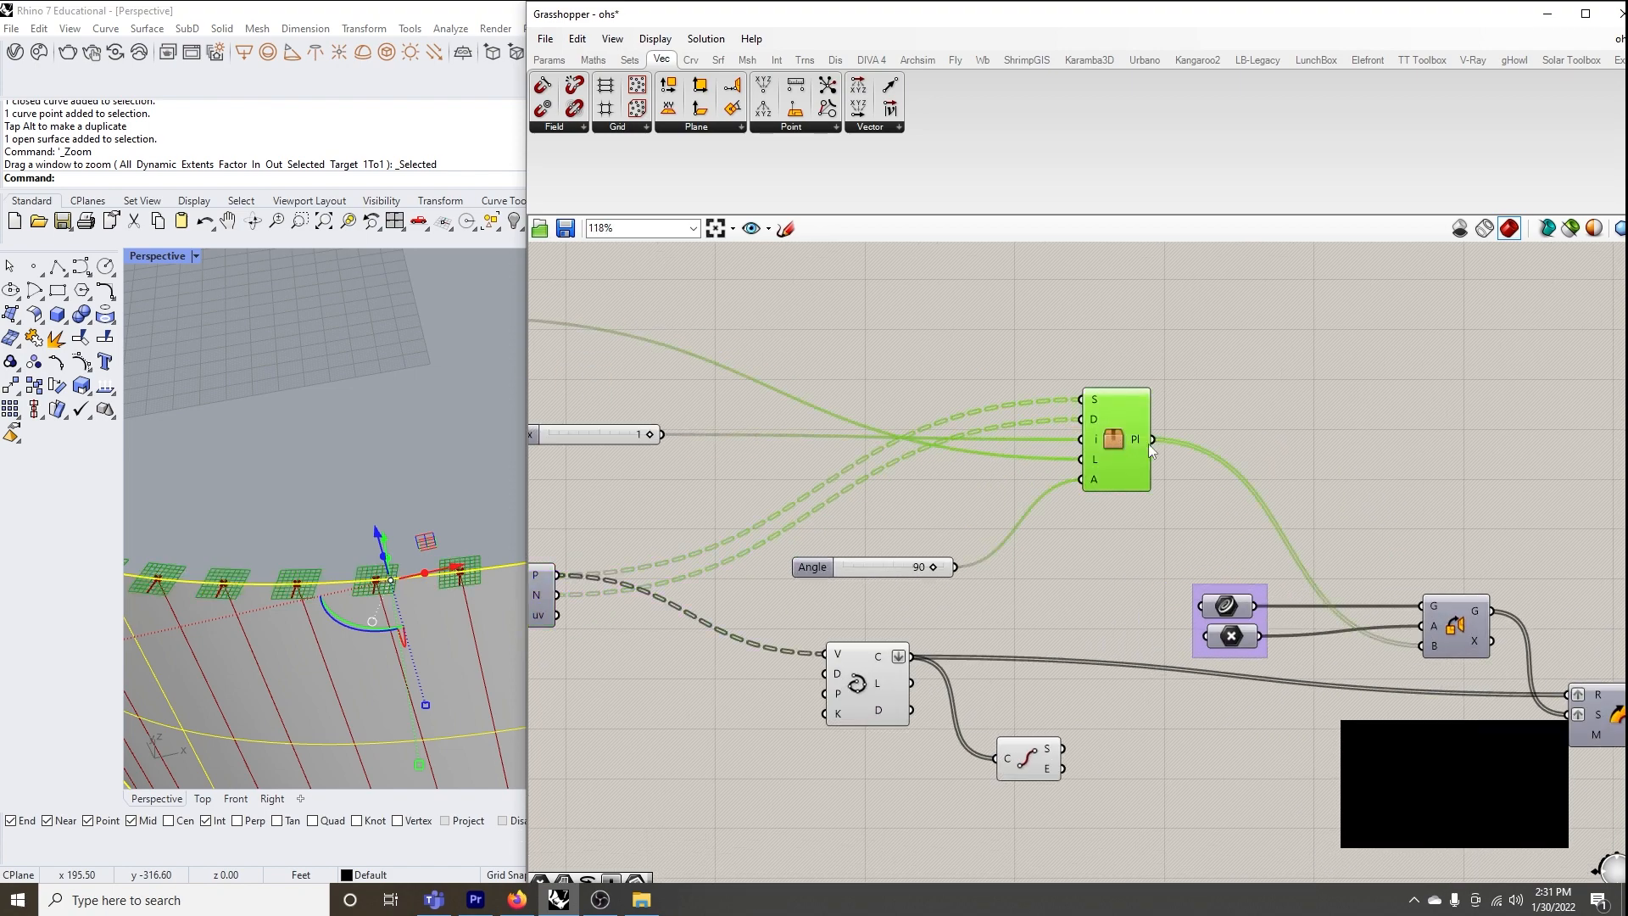
{"action": "scroll", "coordinate": [1107, 467], "scroll_direction": "down", "scroll_amount": 1}
{"action": "left_click_drag", "start_coordinate": [1109, 466], "coordinate": [1028, 473]}
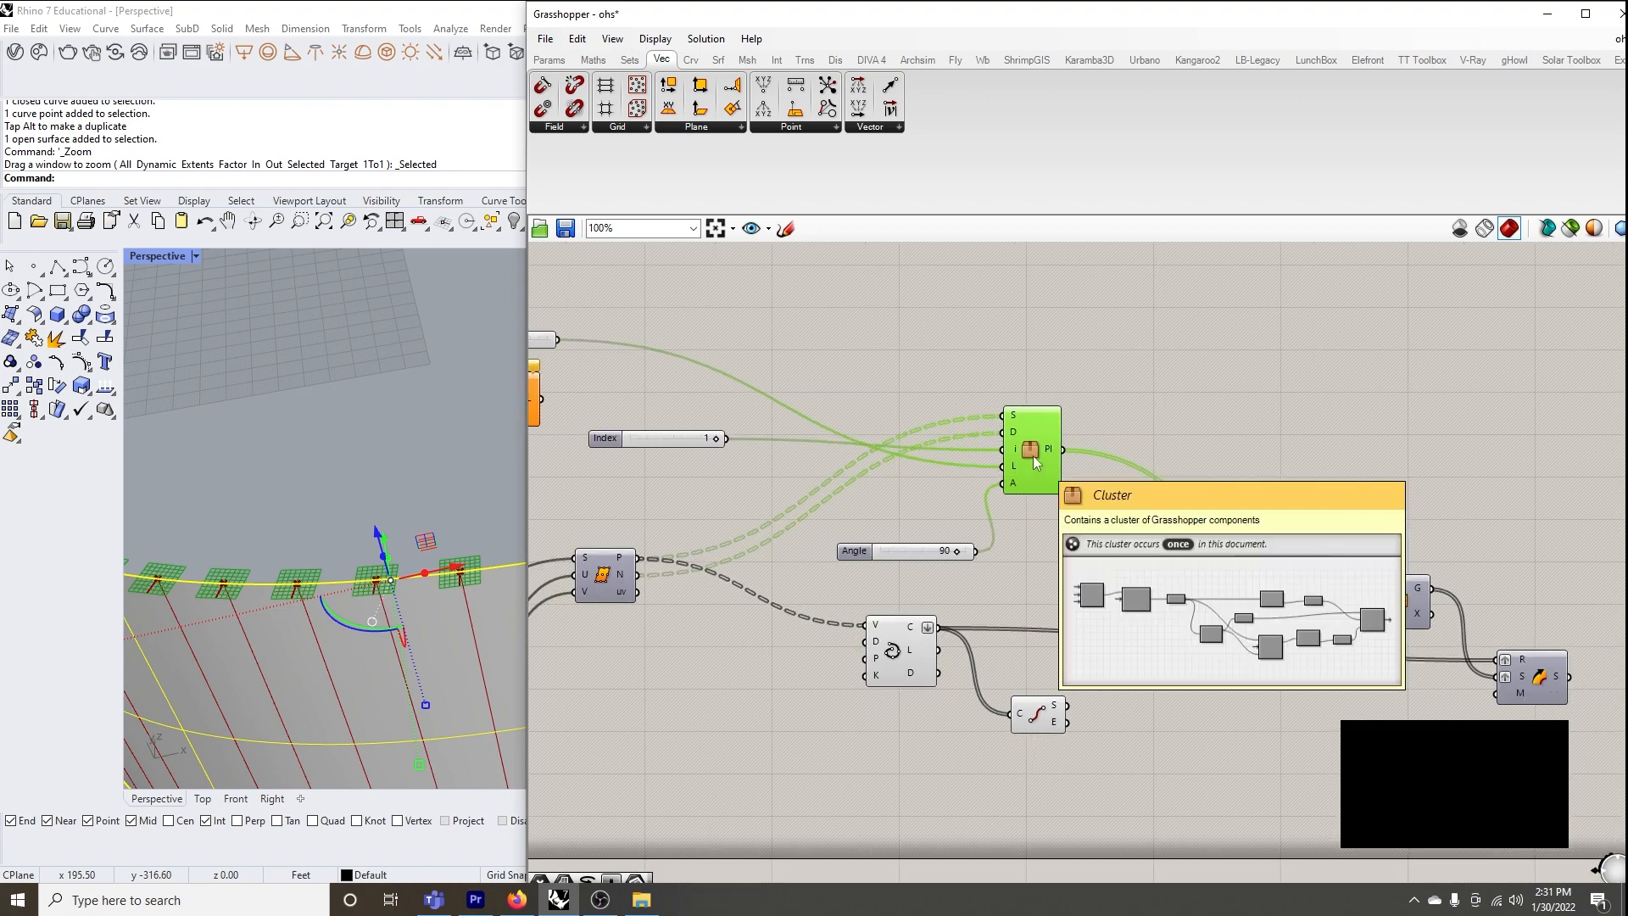
Open the cluster to view the components inside it, then save and close it
{"action": "double_click", "coordinate": [1032, 461]}
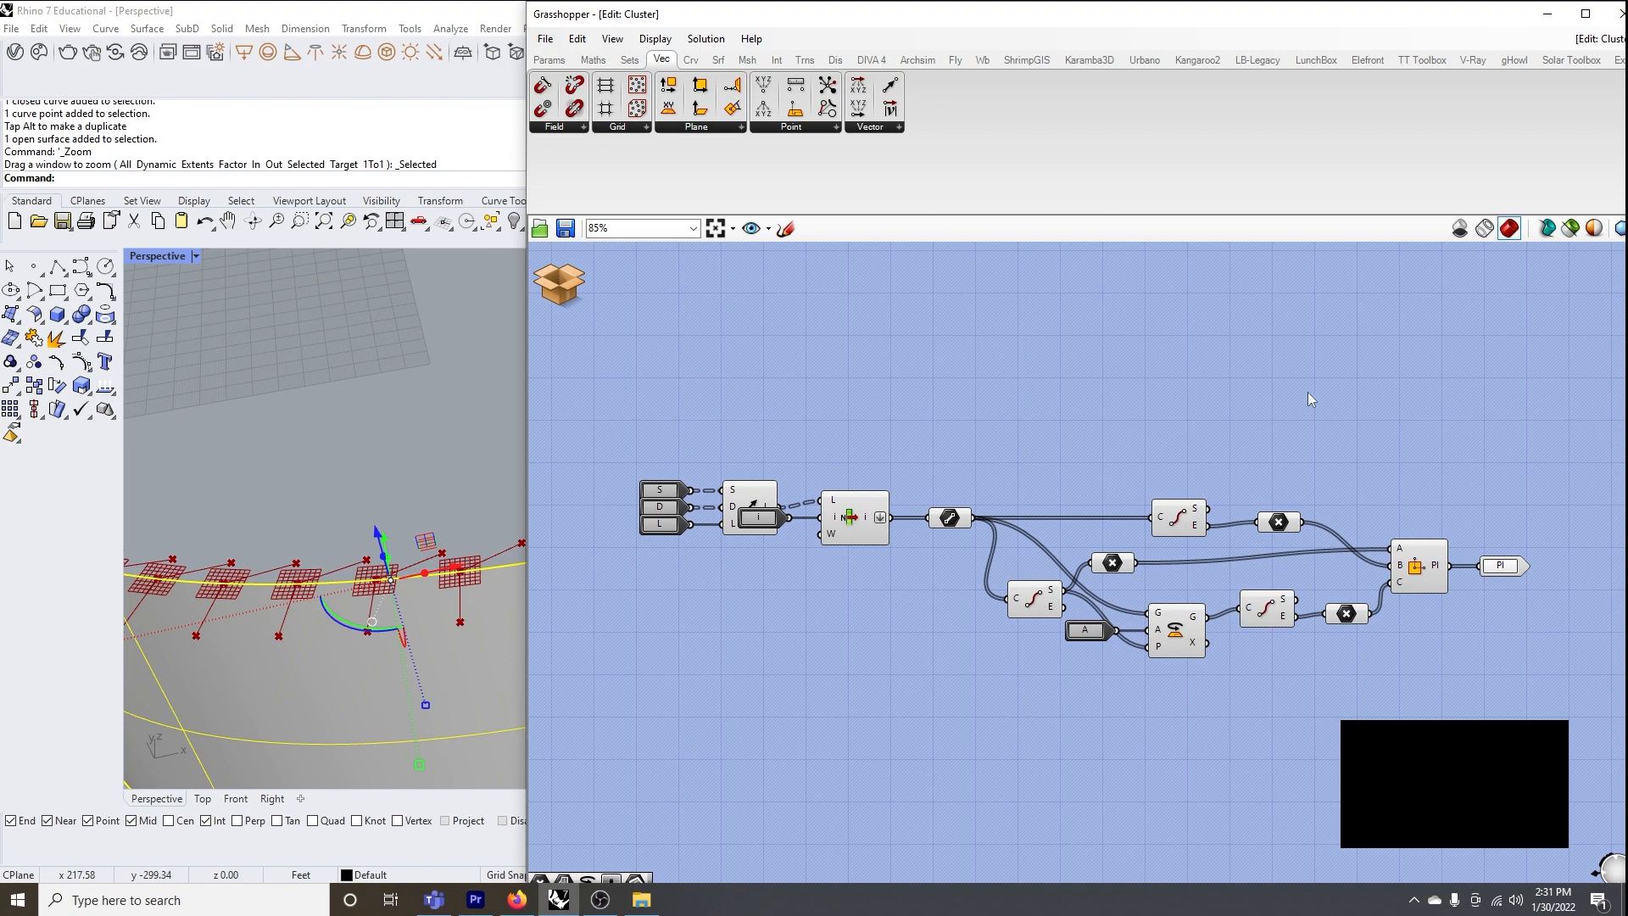
{"action": "left_click", "coordinate": [559, 283]}
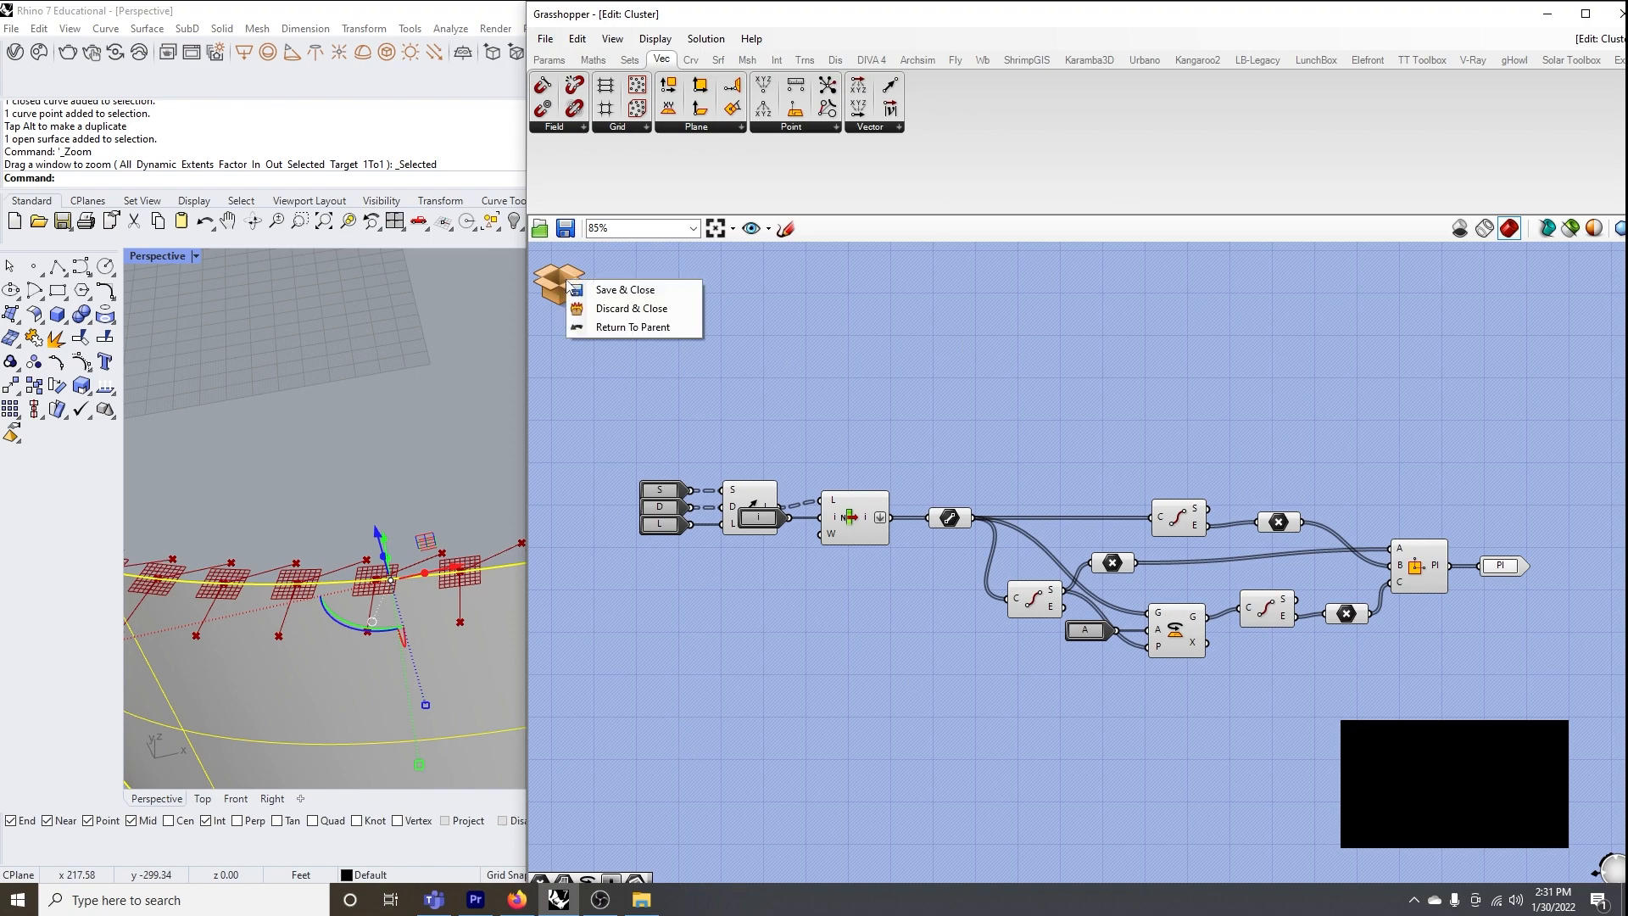
{"action": "left_click", "coordinate": [579, 291]}
{"action": "scroll", "coordinate": [1000, 540], "scroll_direction": "down", "scroll_amount": 1}
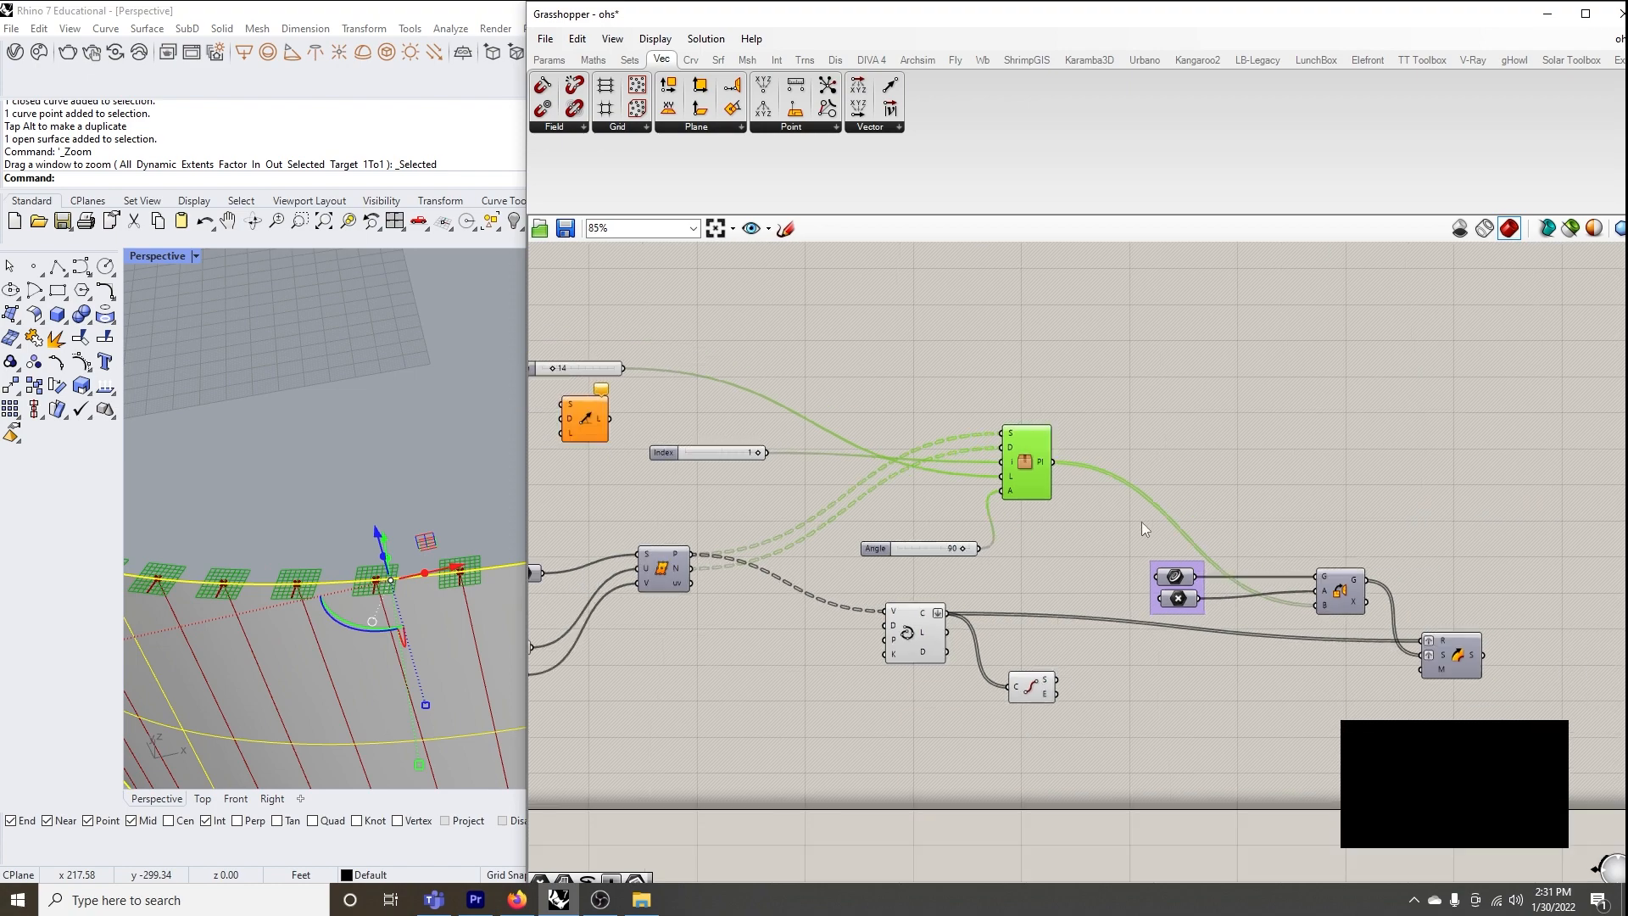
Turn on the preview of the Orient component to display the rectangular profiles along the wall's upper edge
{"action": "left_click", "coordinate": [1461, 662]}
{"action": "scroll", "coordinate": [1349, 595], "scroll_direction": "up", "scroll_amount": 2}
{"action": "left_click", "coordinate": [1343, 587]}
{"action": "middle_click", "coordinate": [1342, 589]}
{"action": "left_click", "coordinate": [1367, 552]}
{"action": "scroll", "coordinate": [317, 507], "scroll_direction": "down", "scroll_amount": 4}
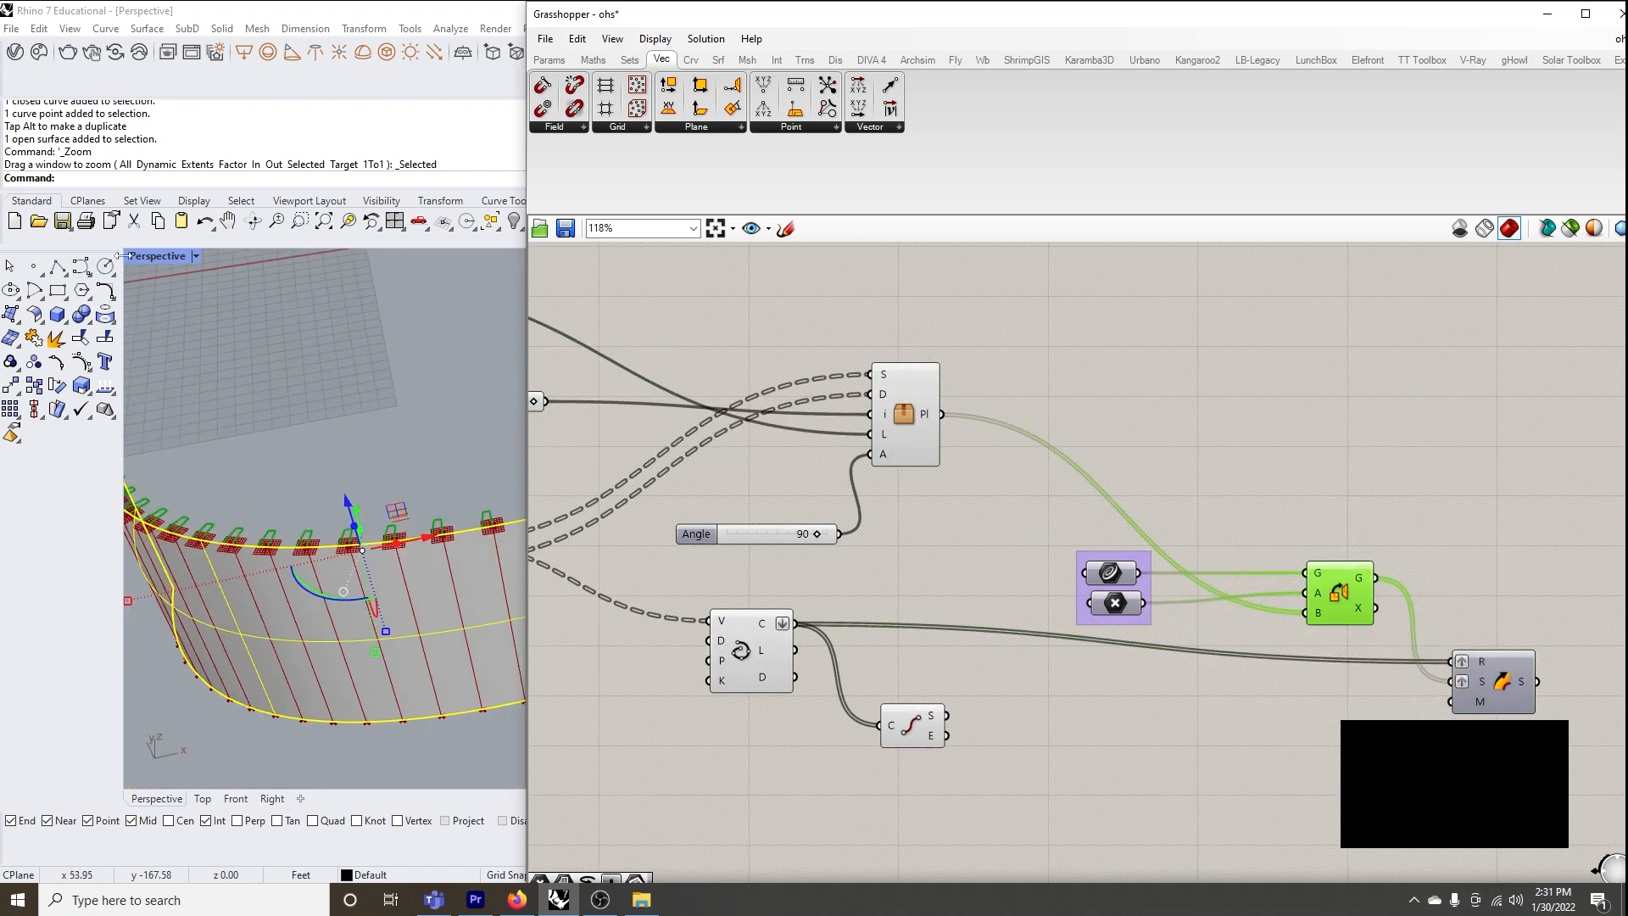
Widen the Rhino viewport beside the Grasshopper window and examine the oriented profiles at the wall's end up close
{"action": "left_click_drag", "start_coordinate": [524, 312], "coordinate": [857, 314]}
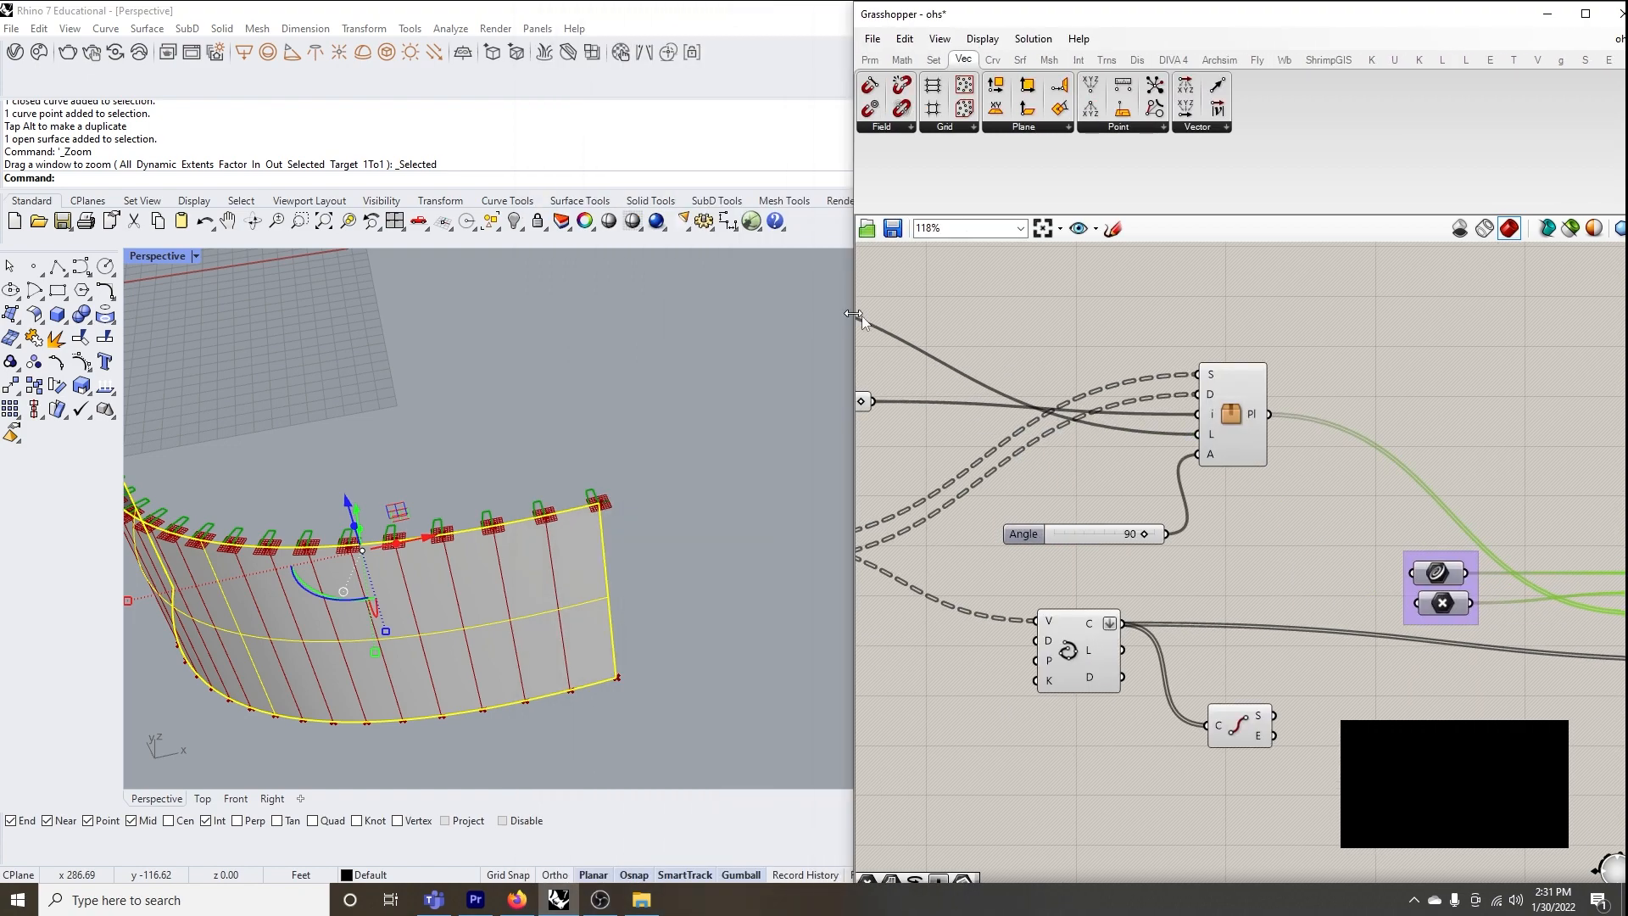
{"action": "scroll", "coordinate": [1386, 568], "scroll_direction": "down", "scroll_amount": 3}
{"action": "right_click_drag", "start_coordinate": [1386, 568], "coordinate": [1407, 528]}
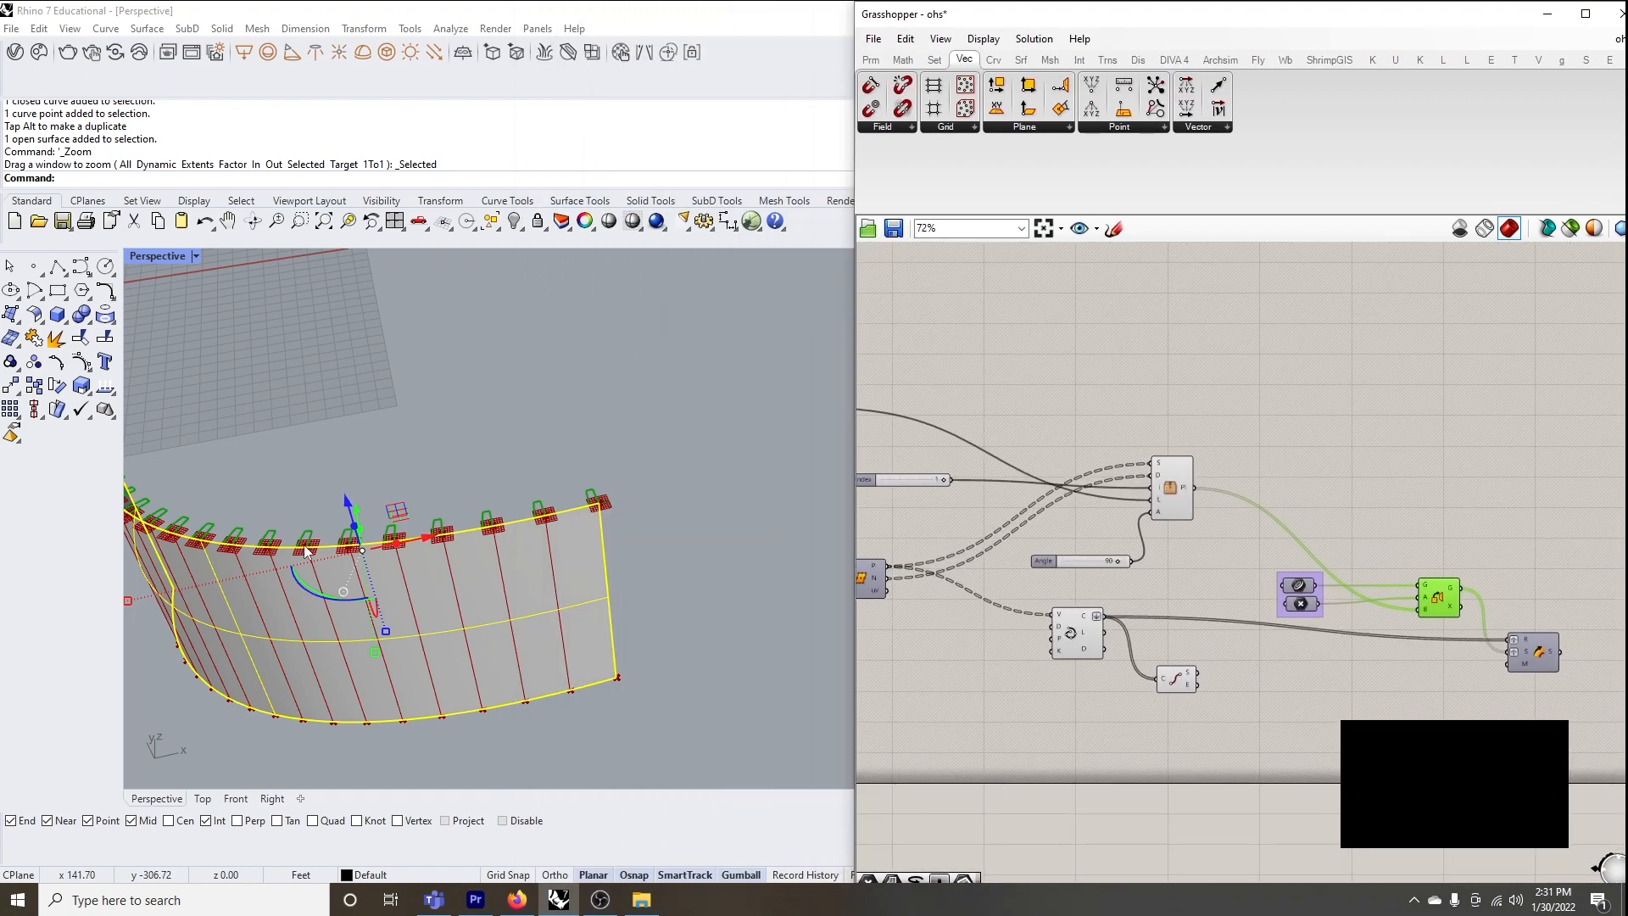
{"action": "scroll", "coordinate": [598, 531], "scroll_direction": "up", "scroll_amount": 6}
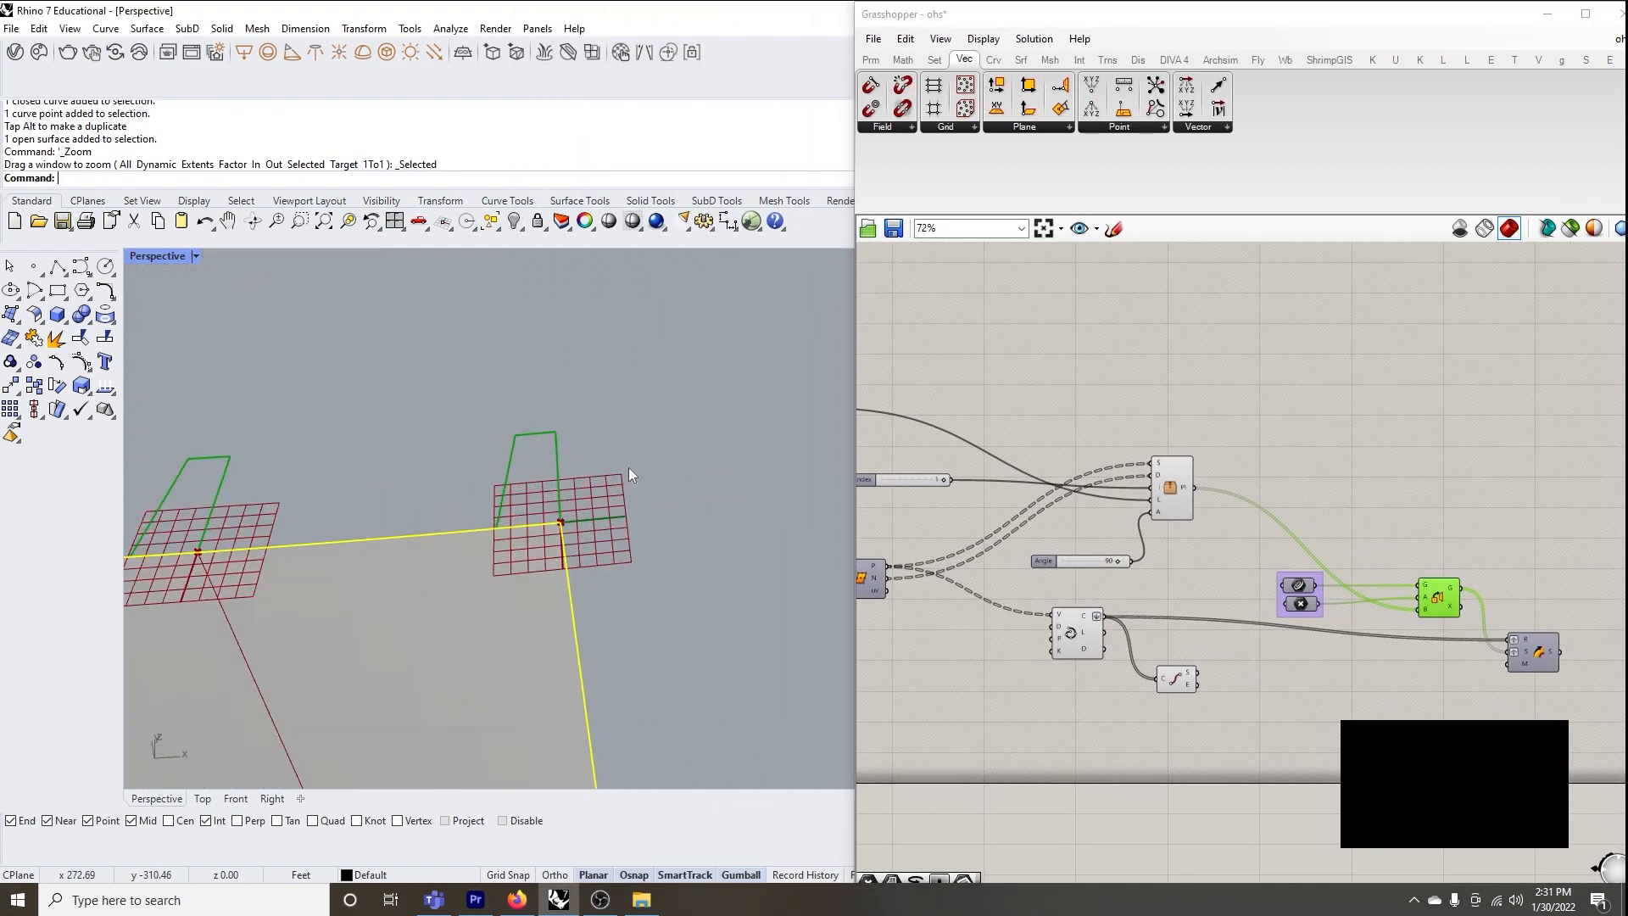
Undo the clustering of the three-point plane components, restoring them as separate components inside their group
{"action": "left_click", "coordinate": [1172, 500]}
{"action": "left_click", "coordinate": [1184, 438]}
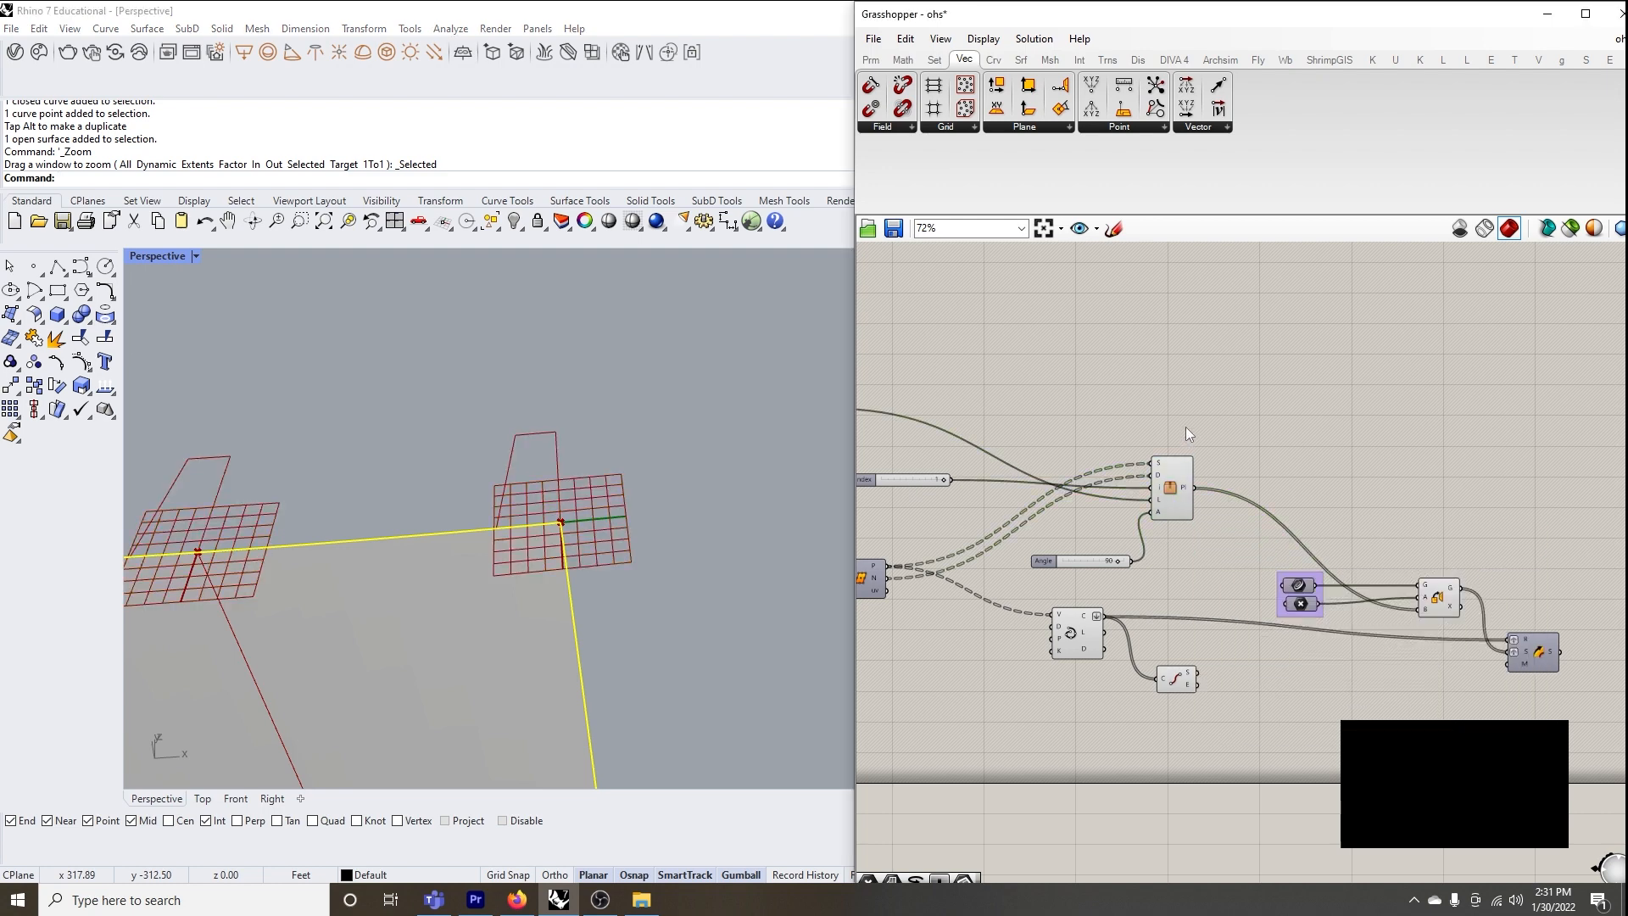
{"action": "mouse_move", "coordinate": [1172, 488]}
{"action": "left_mouse_down"}
{"action": "mouse_move", "coordinate": [1229, 481]}
{"action": "mouse_move", "coordinate": [1121, 466]}
{"action": "left_mouse_up"}
{"action": "key", "text": "ctrl+z"}
{"action": "key", "text": "ctrl+z"}
{"action": "left_click", "coordinate": [1187, 287]}
{"action": "right_click_drag", "start_coordinate": [1060, 416], "coordinate": [1085, 394]}
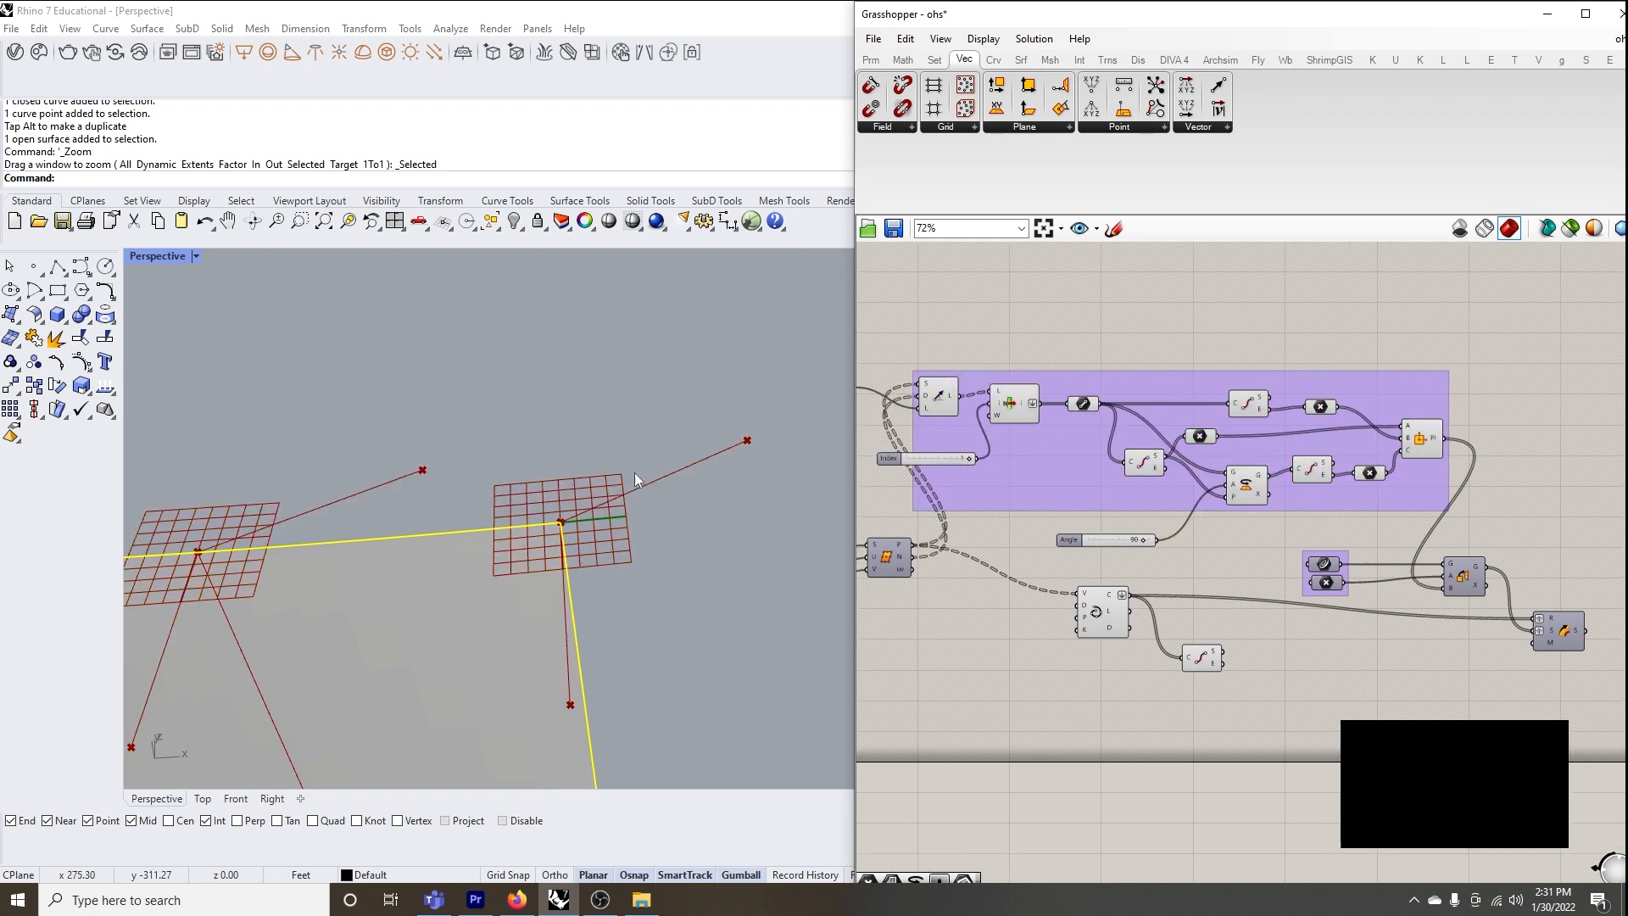
Turn on the preview of the Orient component and inspect the rectangular profiles along the wall's upper edge
{"action": "left_click", "coordinate": [1460, 579]}
{"action": "middle_click", "coordinate": [1463, 581]}
{"action": "left_click", "coordinate": [1496, 547]}
{"action": "right_click_drag", "start_coordinate": [655, 487], "coordinate": [642, 463]}
{"action": "scroll", "coordinate": [640, 463], "scroll_direction": "down", "scroll_amount": 9}
{"action": "right_click_drag", "start_coordinate": [345, 506], "coordinate": [385, 566]}
{"action": "scroll", "coordinate": [343, 555], "scroll_direction": "up", "scroll_amount": 4}
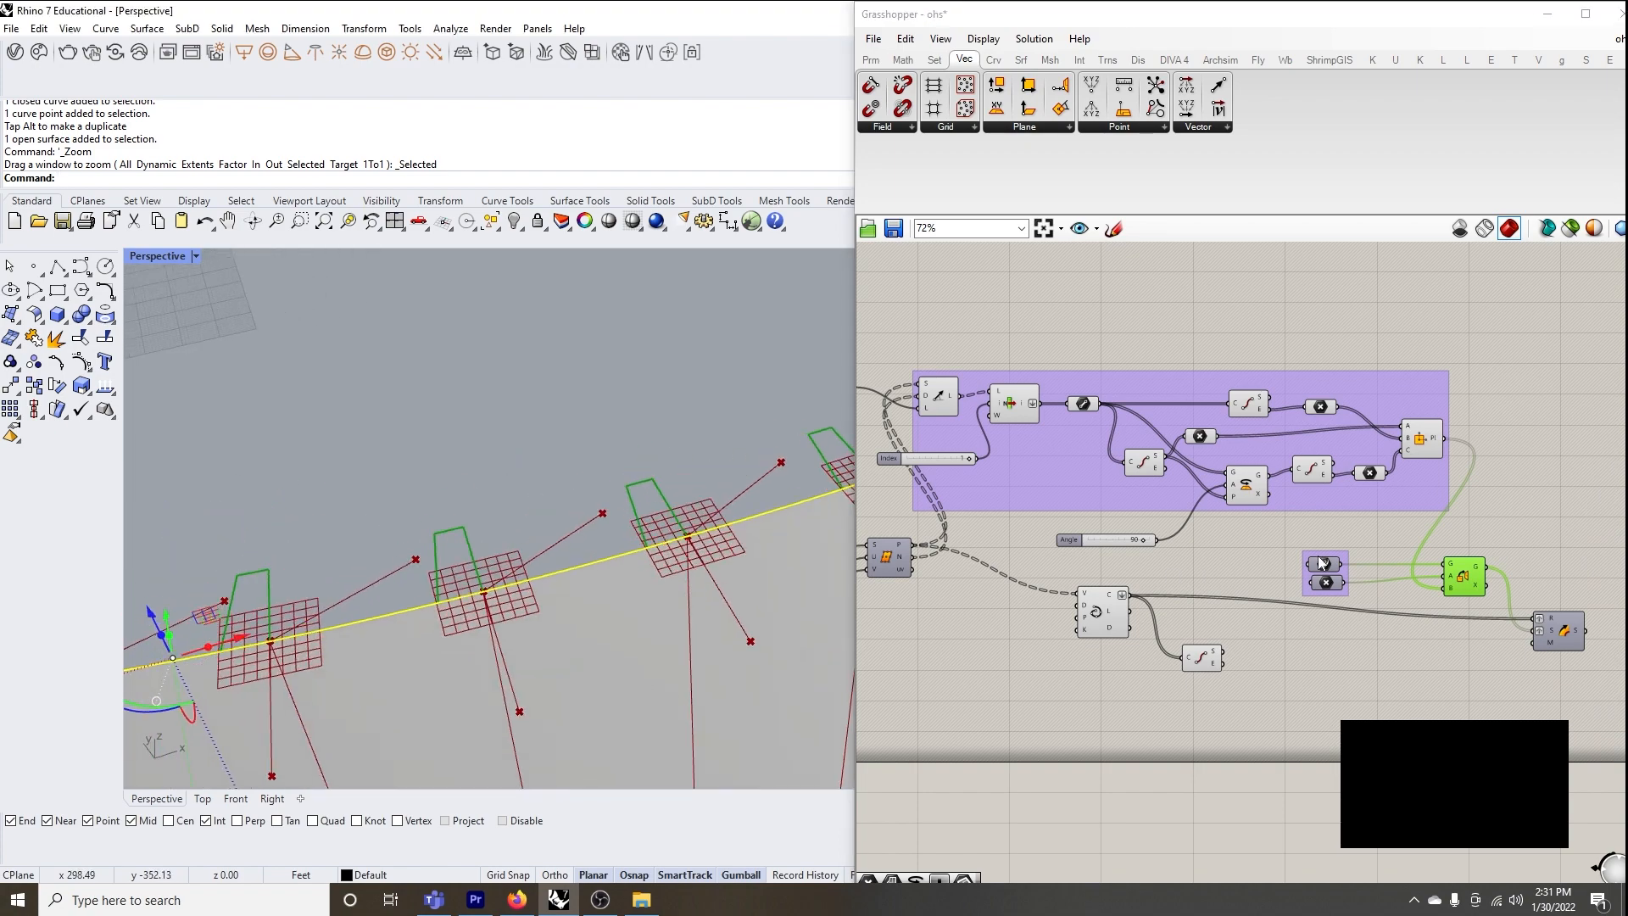
Turn on the preview of the Sweep component and view the swept posts along the curved wall
{"action": "right_click_drag", "start_coordinate": [1563, 634], "coordinate": [1377, 620]}
{"action": "scroll", "coordinate": [1383, 623], "scroll_direction": "up", "scroll_amount": 2}
{"action": "left_click", "coordinate": [1392, 636]}
{"action": "scroll", "coordinate": [1387, 624], "scroll_direction": "up", "scroll_amount": 2}
{"action": "middle_click", "coordinate": [1386, 623]}
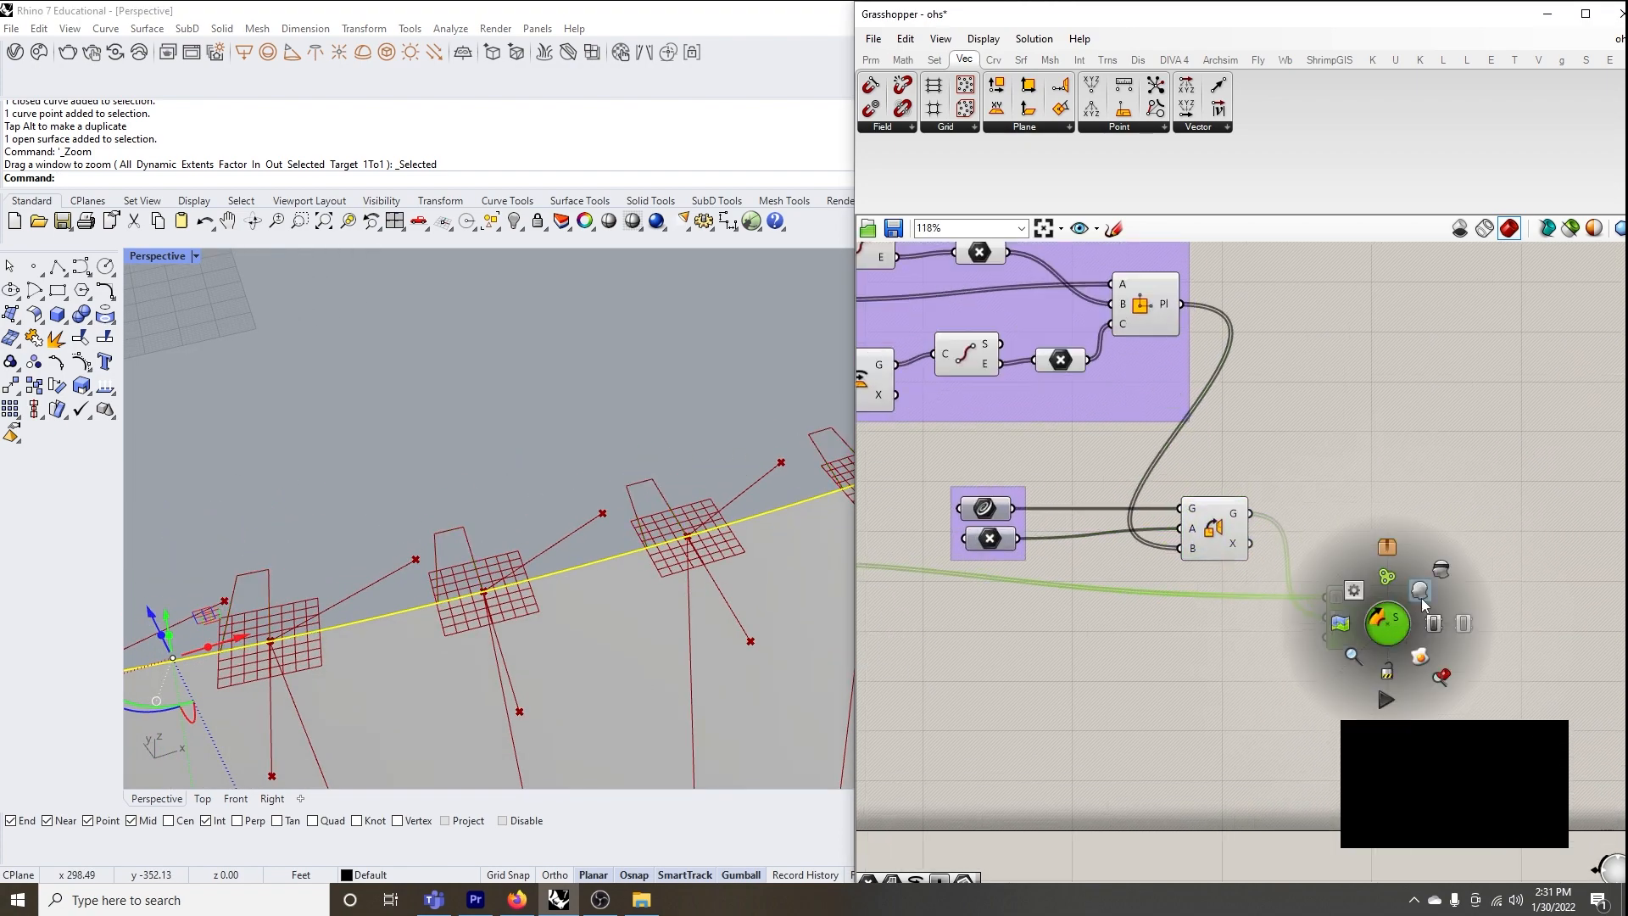
{"action": "left_click", "coordinate": [1421, 598]}
{"action": "scroll", "coordinate": [531, 522], "scroll_direction": "down", "scroll_amount": 5}
{"action": "scroll", "coordinate": [530, 523], "scroll_direction": "down", "scroll_amount": 5}
{"action": "right_click_drag", "start_coordinate": [531, 522], "coordinate": [639, 507]}
{"action": "scroll", "coordinate": [637, 487], "scroll_direction": "up", "scroll_amount": 2}
{"action": "scroll", "coordinate": [591, 506], "scroll_direction": "up", "scroll_amount": 5}
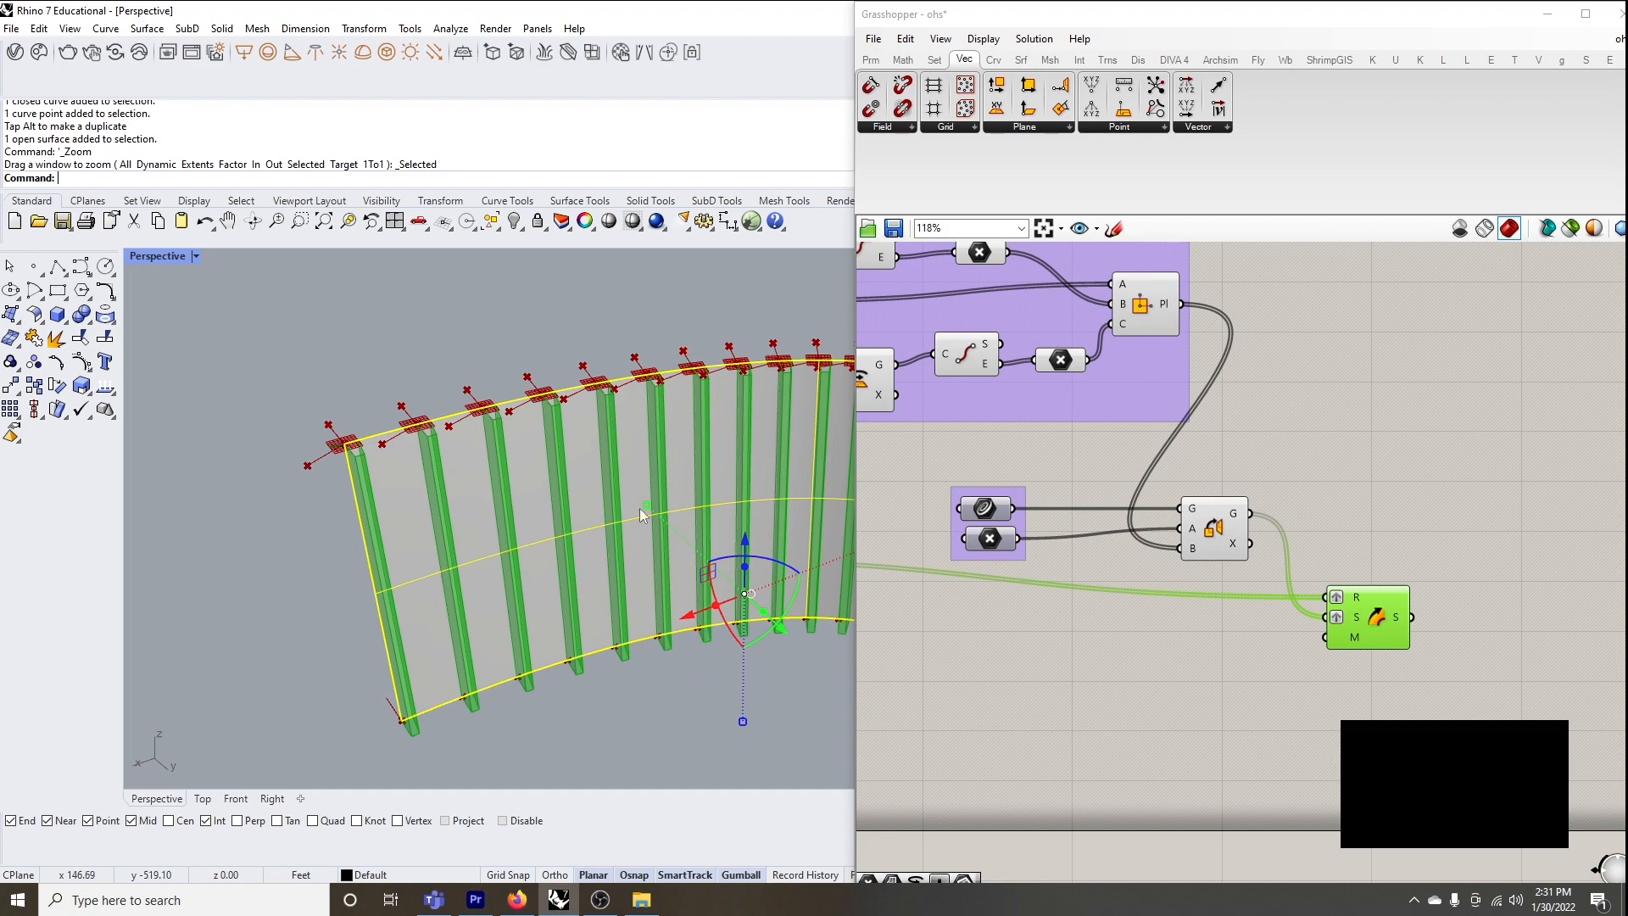
Review the grouped plane components and select the three-point plane component to highlight its planes along the wall
{"action": "left_click", "coordinate": [1269, 577]}
{"action": "scroll", "coordinate": [1269, 576], "scroll_direction": "down", "scroll_amount": 3}
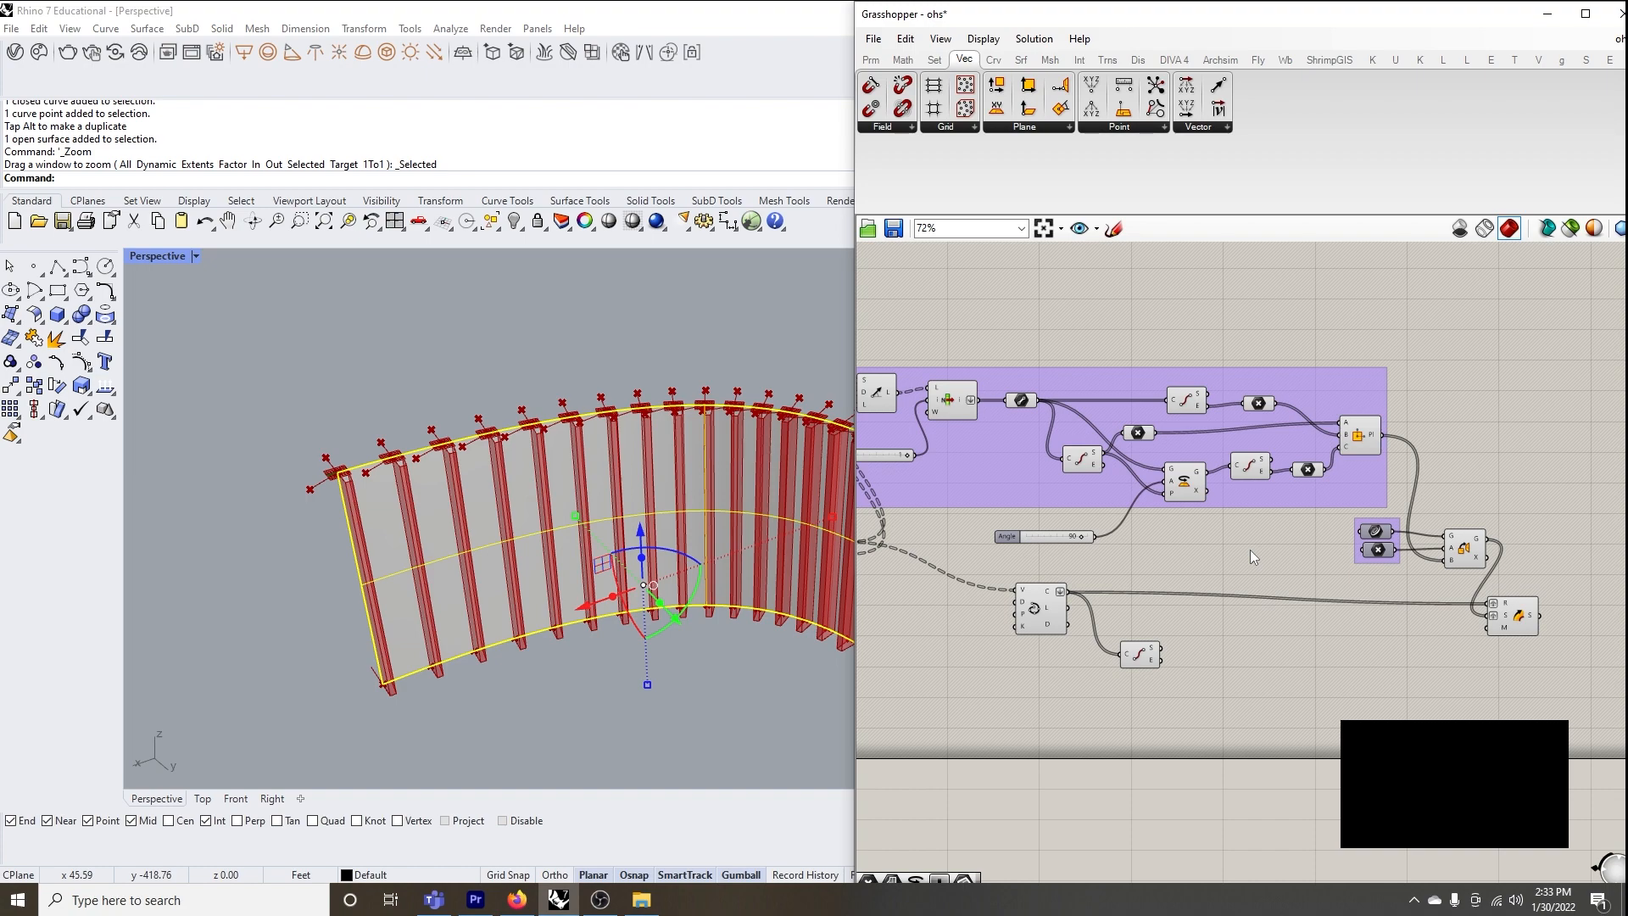
{"action": "scroll", "coordinate": [1477, 617], "scroll_direction": "down", "scroll_amount": 2}
{"action": "scroll", "coordinate": [1126, 494], "scroll_direction": "up", "scroll_amount": 4}
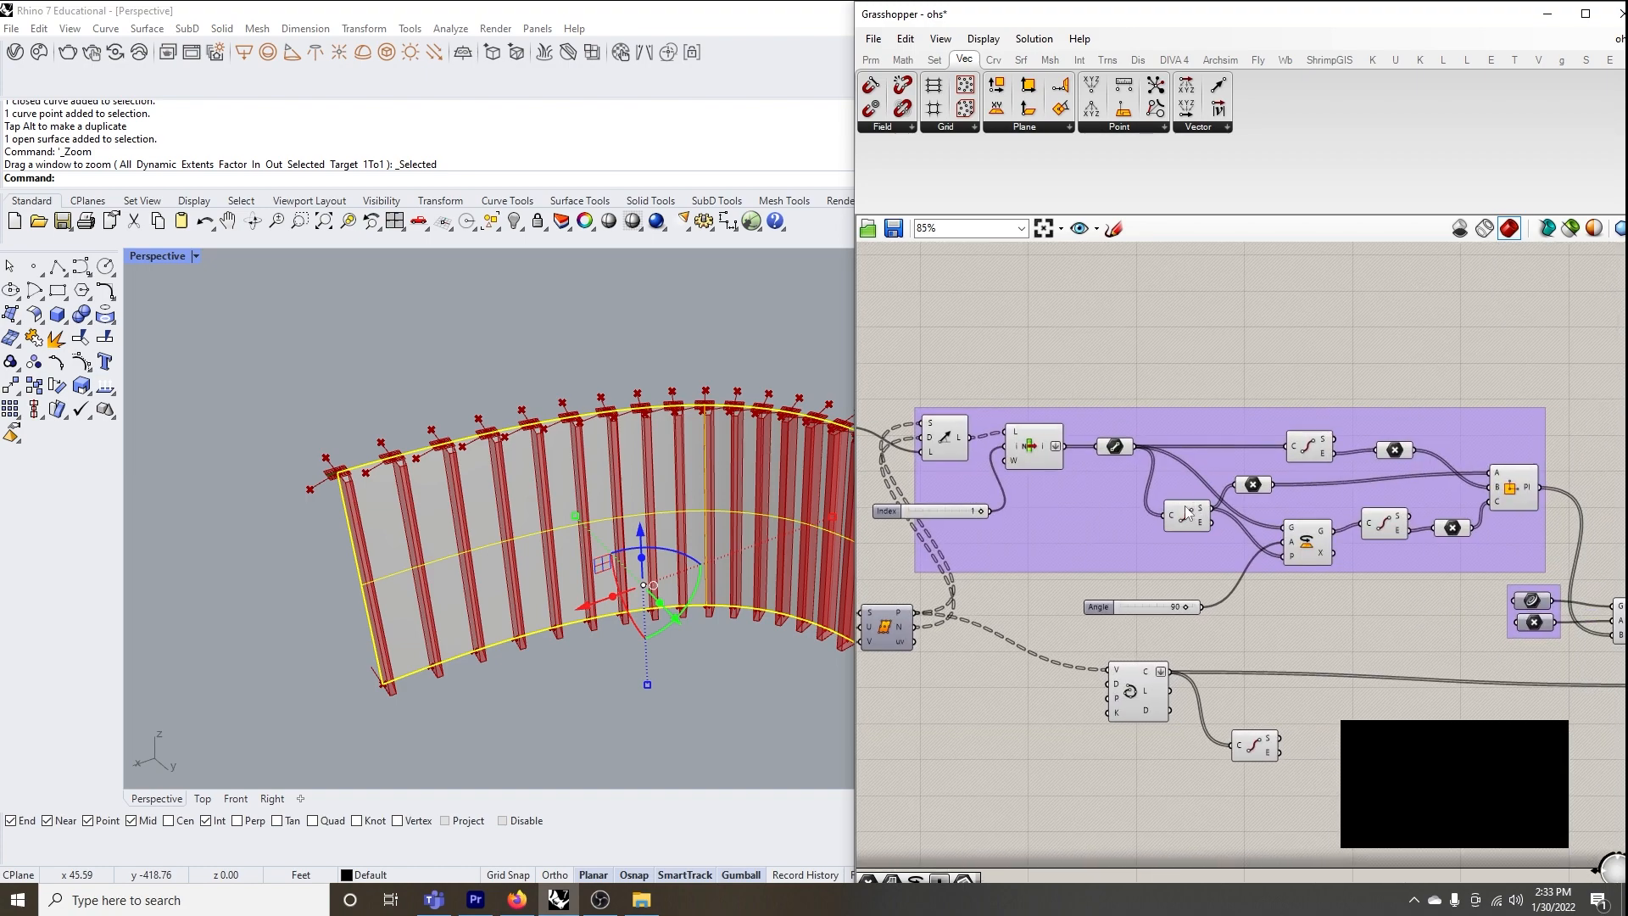
{"action": "left_click", "coordinate": [1495, 481]}
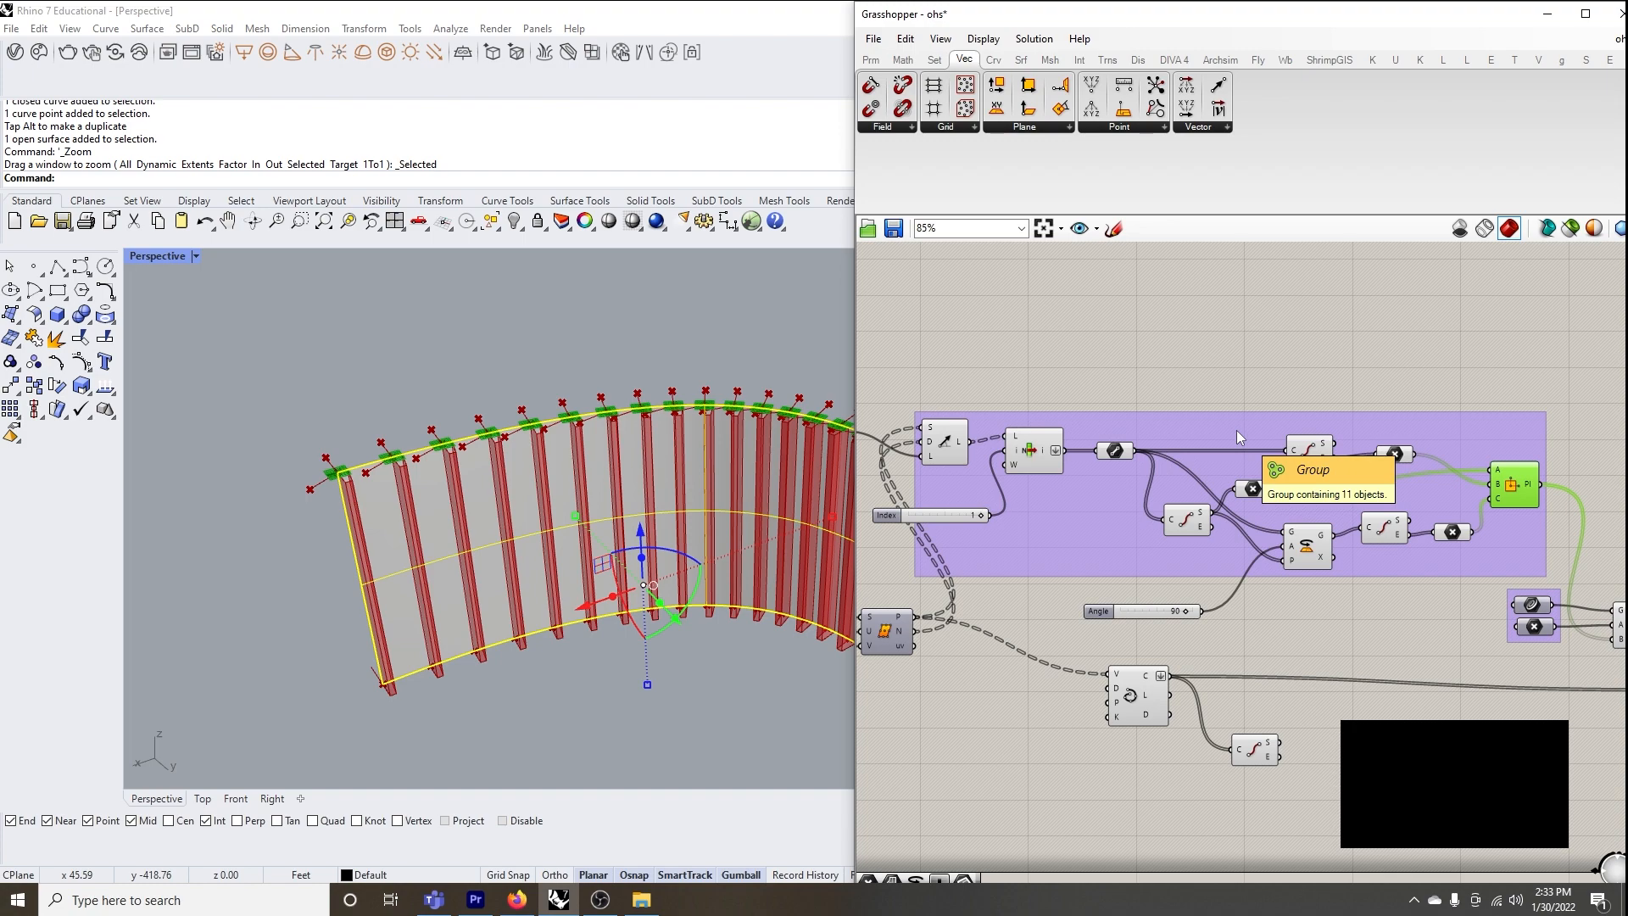
{"action": "scroll", "coordinate": [1191, 438], "scroll_direction": "down", "scroll_amount": 1}
{"action": "scroll", "coordinate": [1190, 437], "scroll_direction": "down", "scroll_amount": 1}
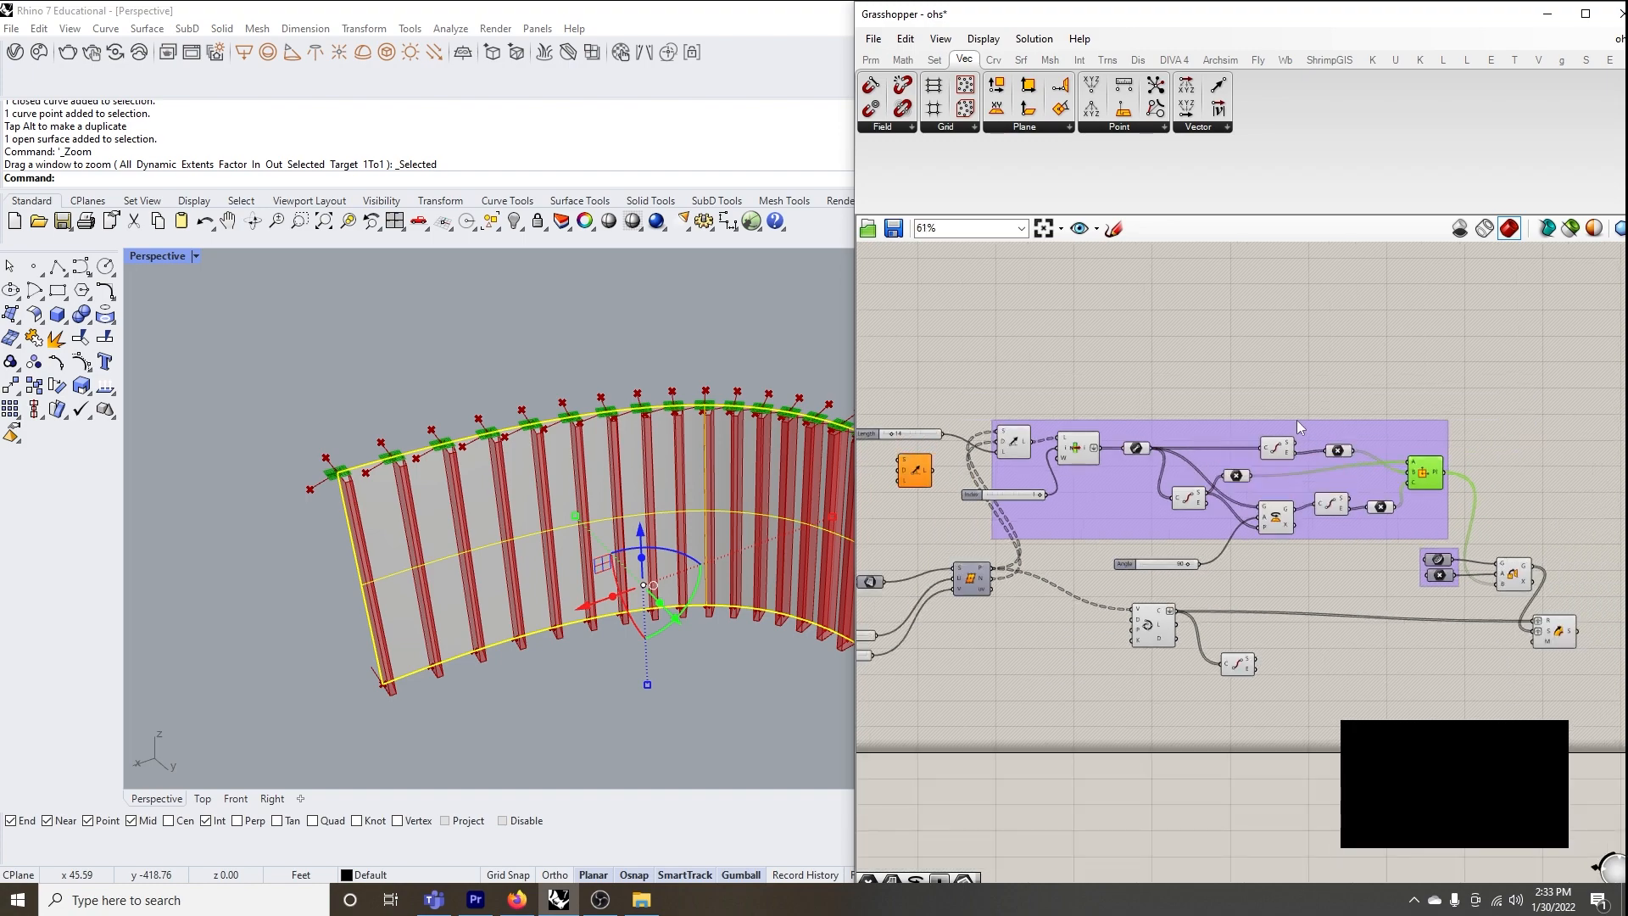